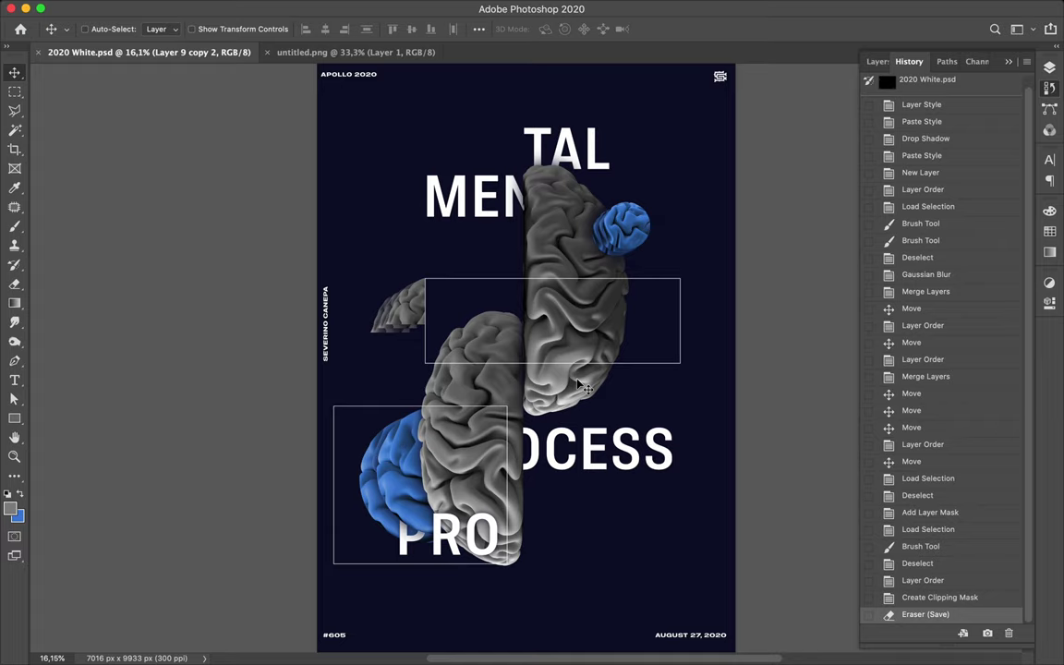
Select a layer from the artwork and bring up the Layers list
key(super)
super+click(596, 462)
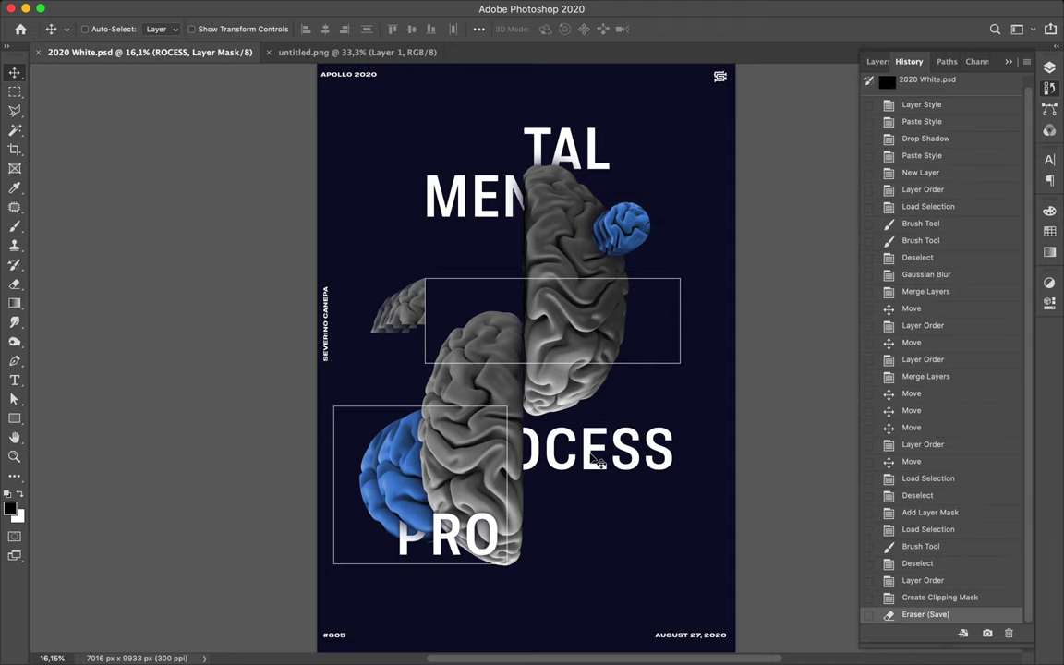
key(F7)
Duplicate the TAL text layer, move the copy below TAL, then delete the copy
key(super)
super+click(603, 157)
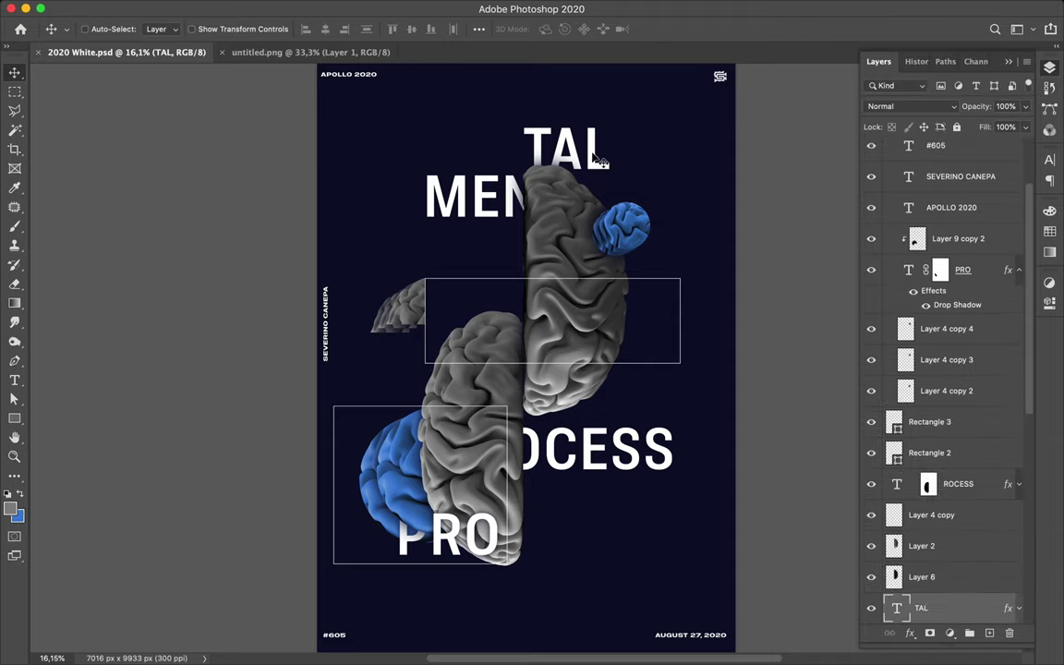
drag(596, 159, 599, 168)
scroll(933, 462, down, 5)
drag(958, 423, 954, 472)
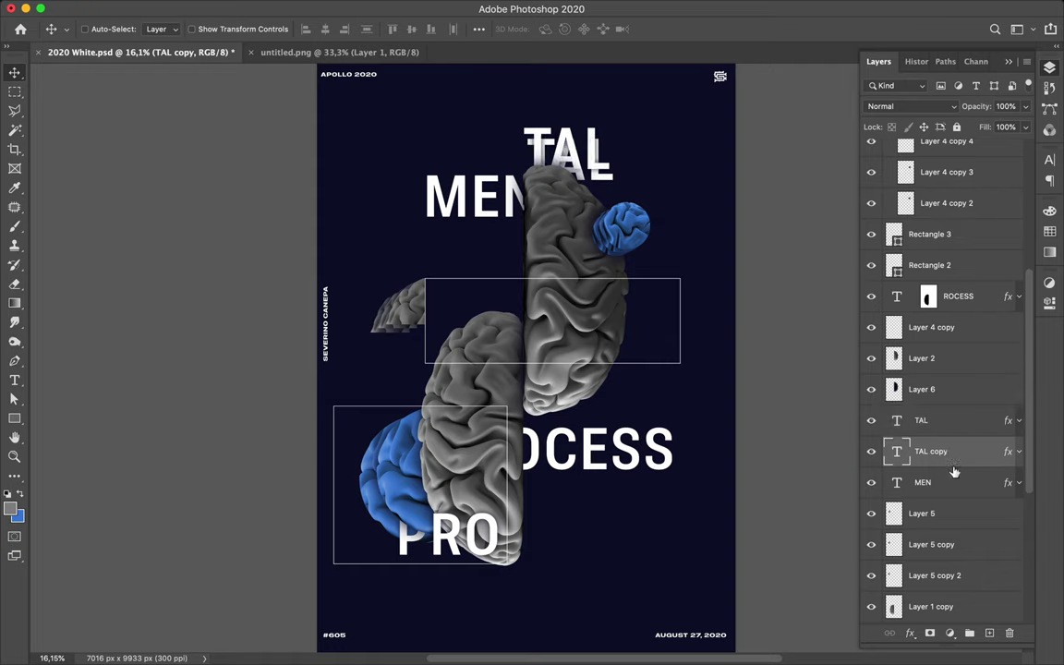
key(Delete)
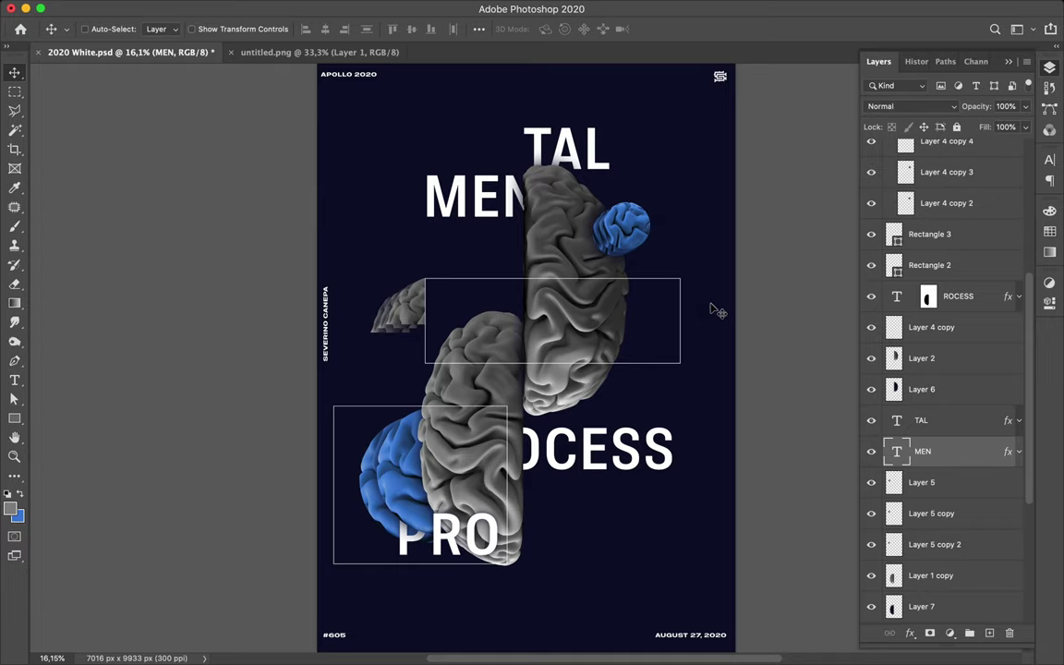
key(super)
Add a layer mask to Rectangle 3 and paint it black over the Layer 2 brain half
super+click(683, 361)
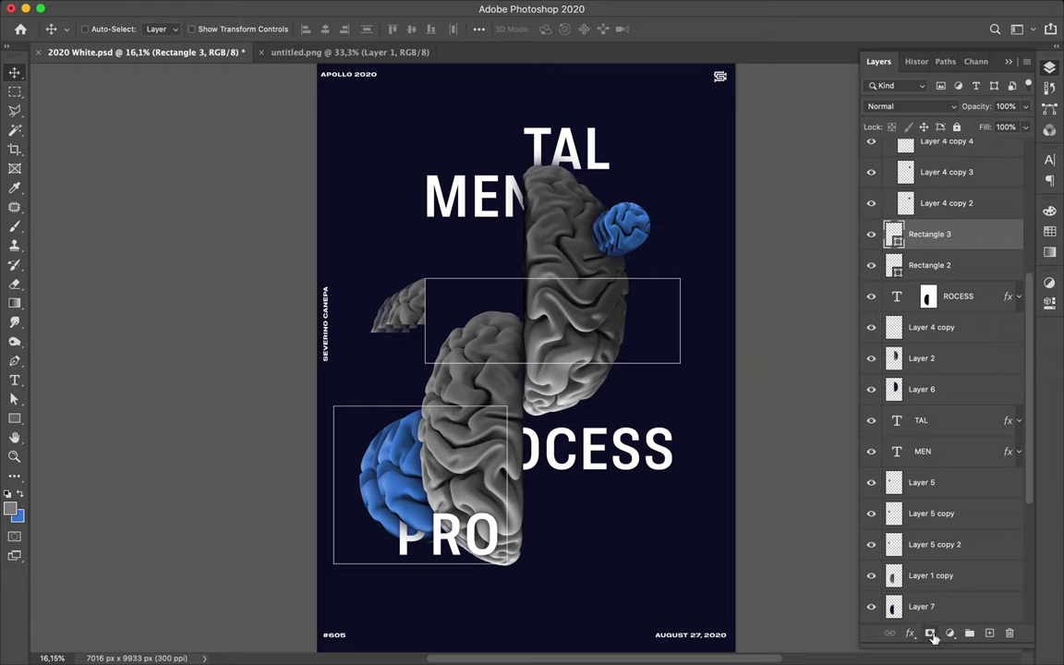
click(930, 633)
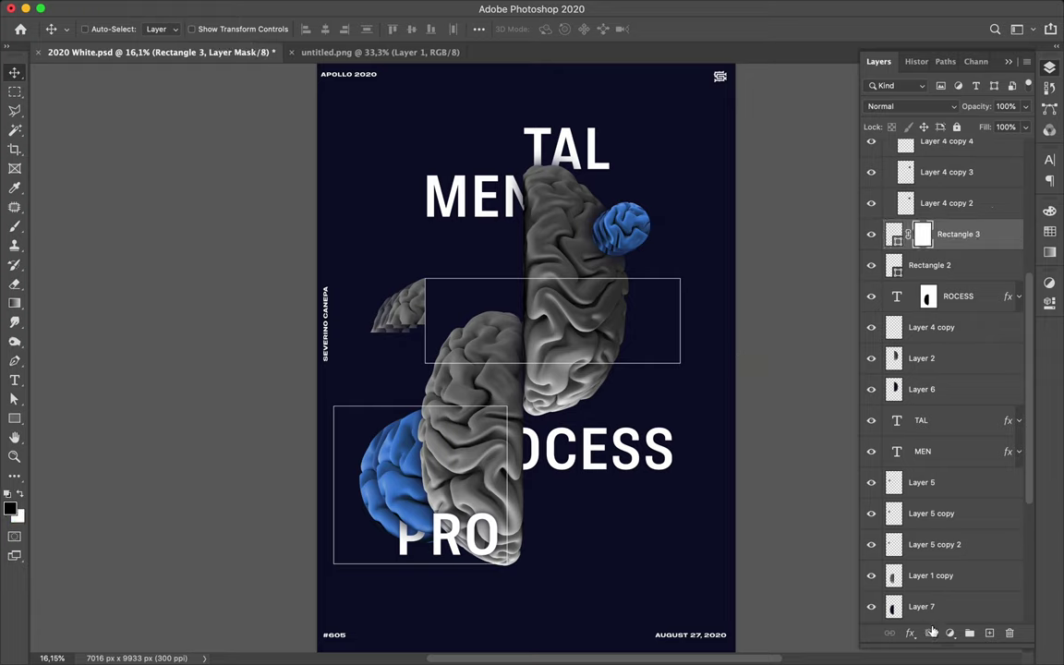
super+click(605, 282)
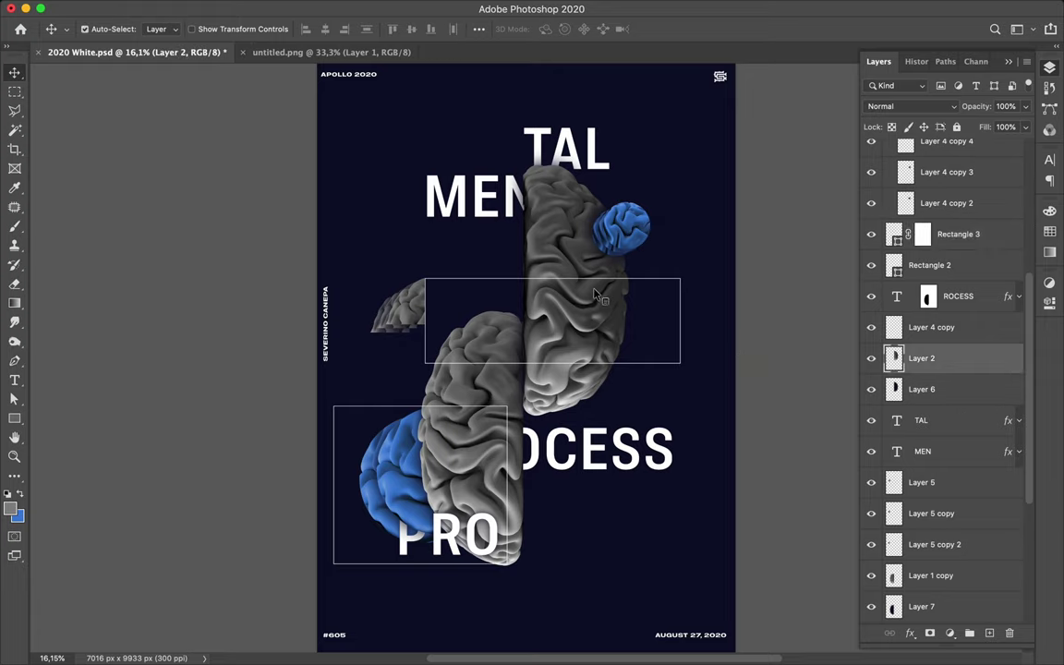
super+click(894, 360)
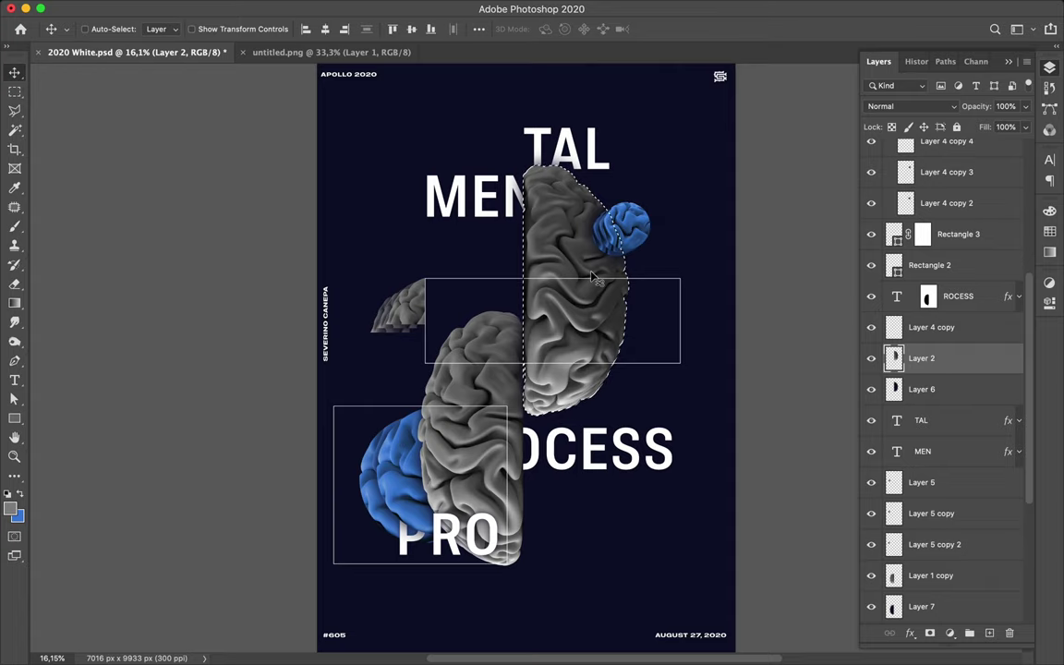
click(935, 239)
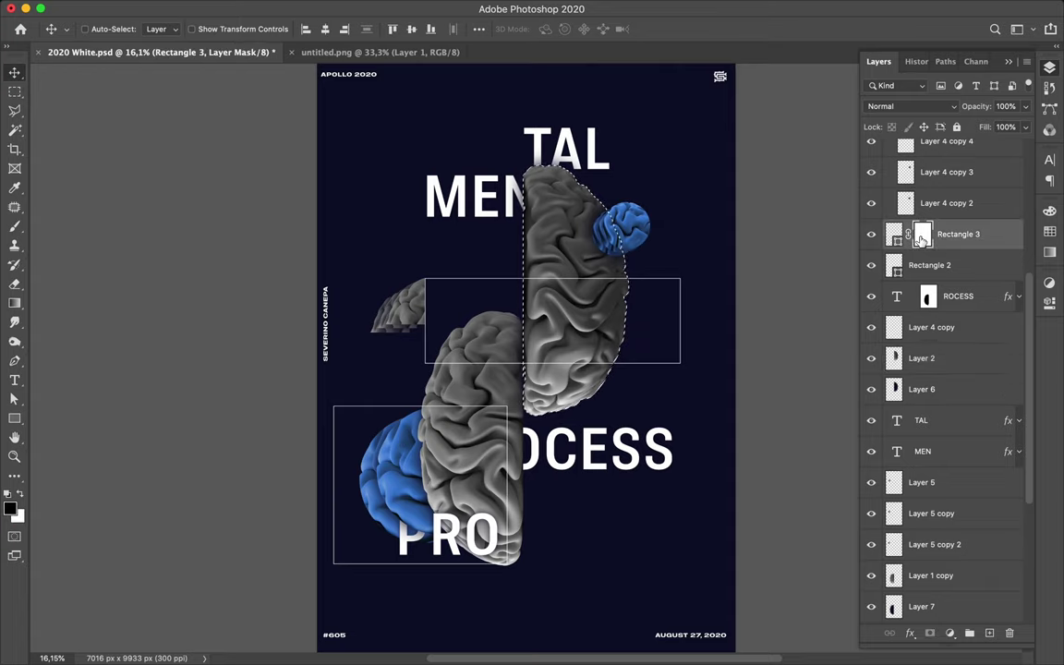
key(b)
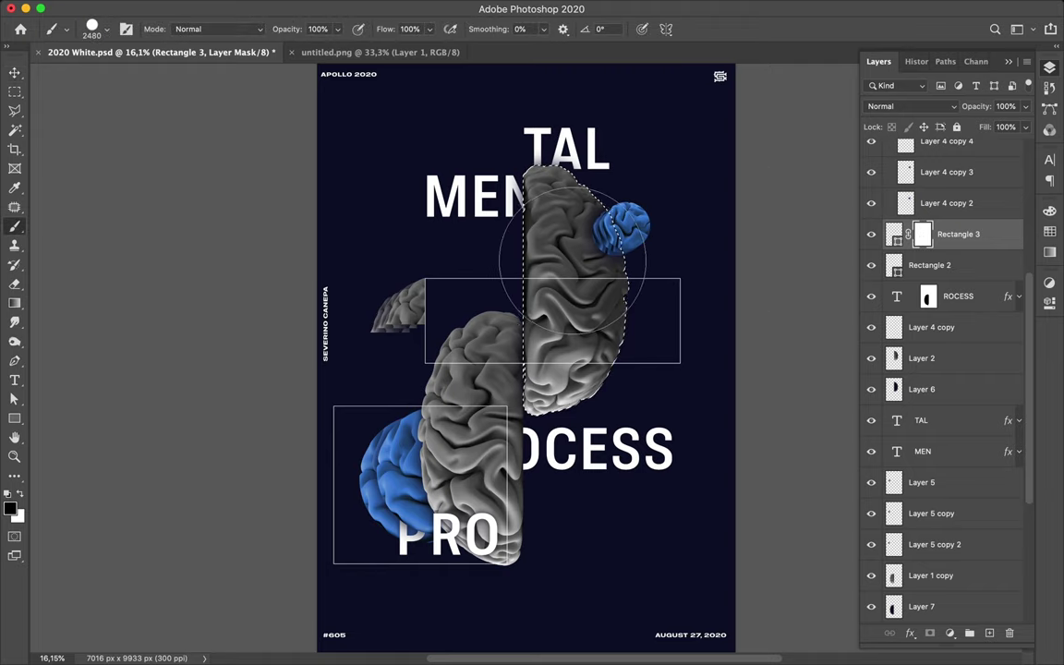
mouse_move(573, 259)
mouse_down()
mouse_move(563, 277)
mouse_move(578, 263)
mouse_up()
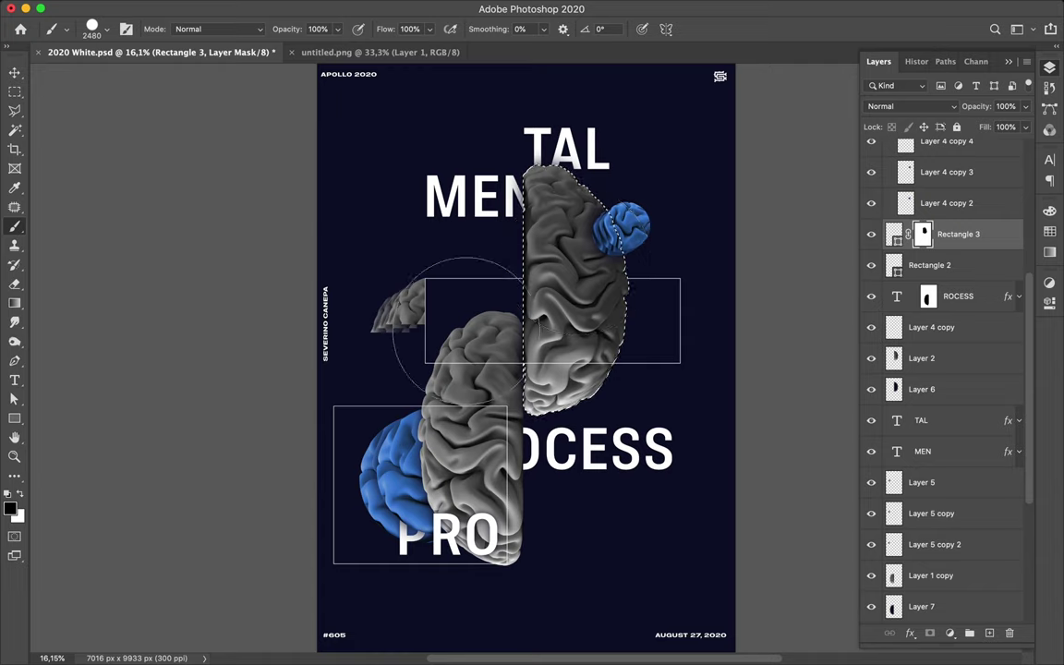
Load the Layer 1 copy brain half as a selection and target Rectangle 3's mask
key(v)
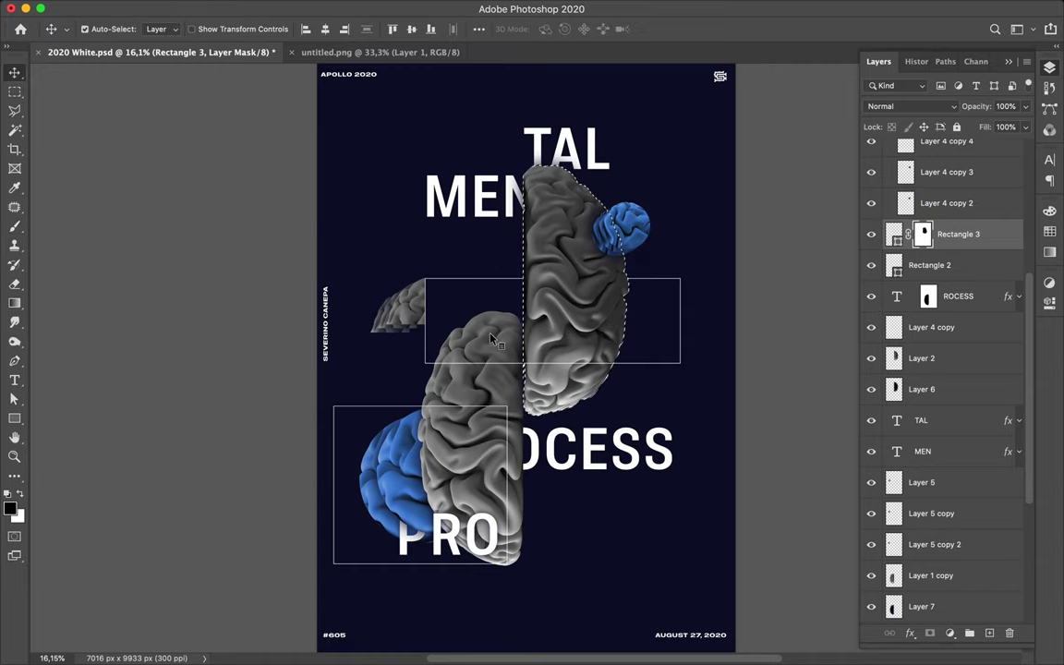
click(893, 576)
ctrl+click(893, 576)
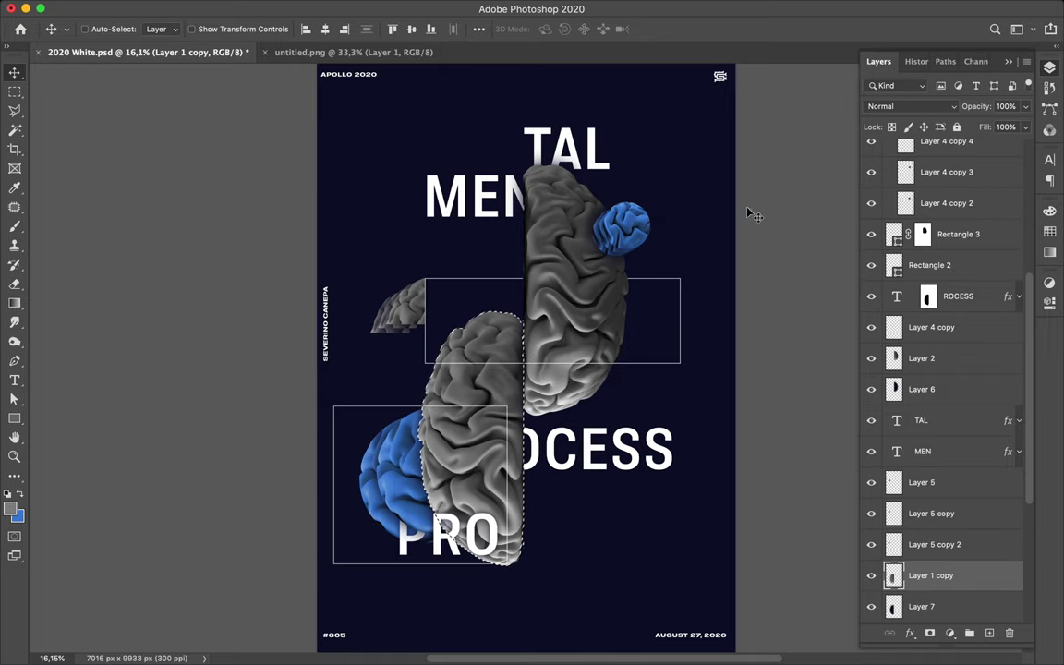
key(b)
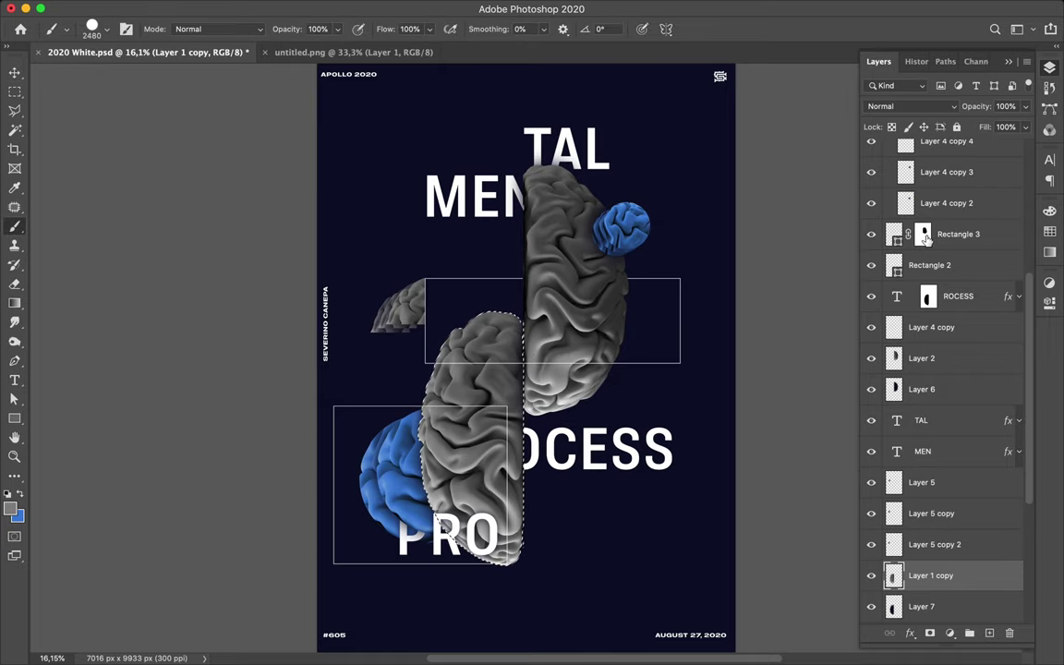
click(923, 234)
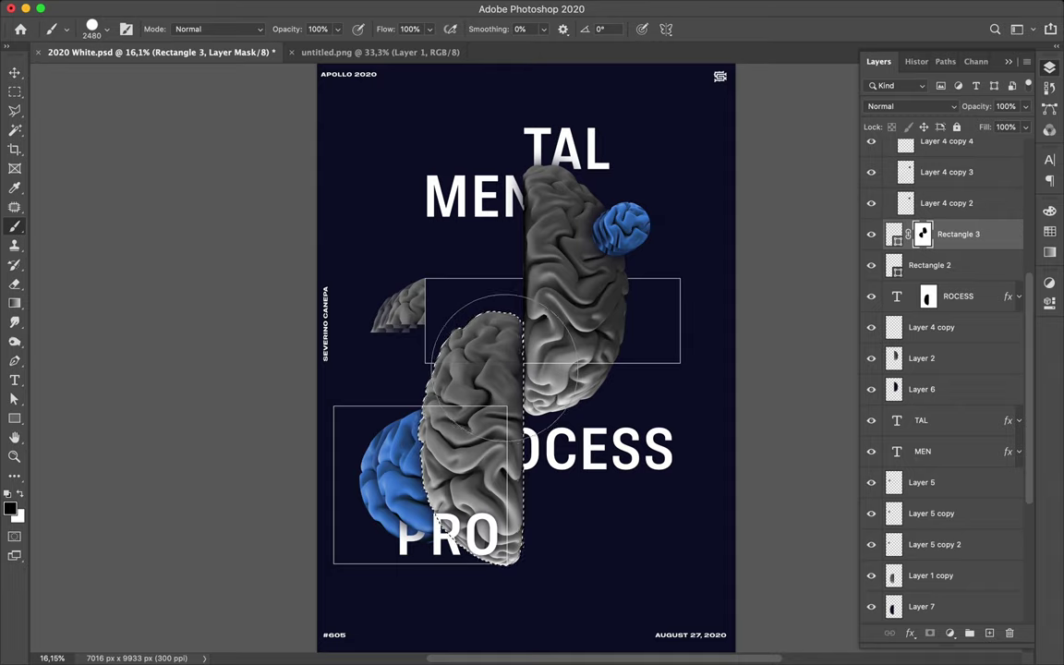
Deselect the brain-half selection and switch to the Rectangular Marquee
key(v)
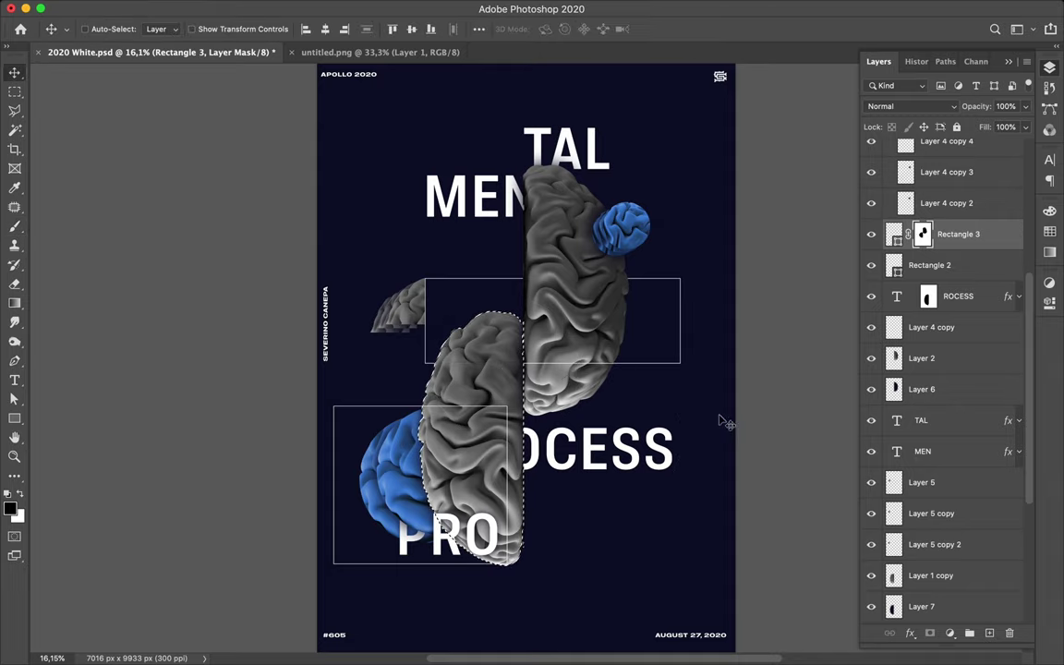
key(m)
key(ctrl+d)
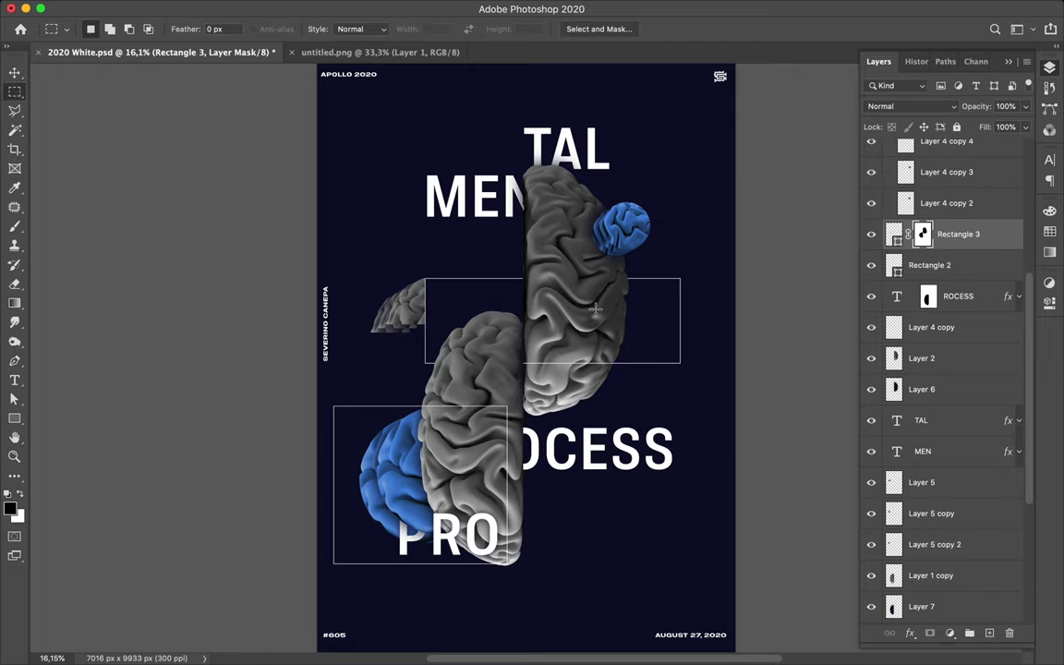
scroll(509, 241, up, 3)
scroll(508, 241, down, 4)
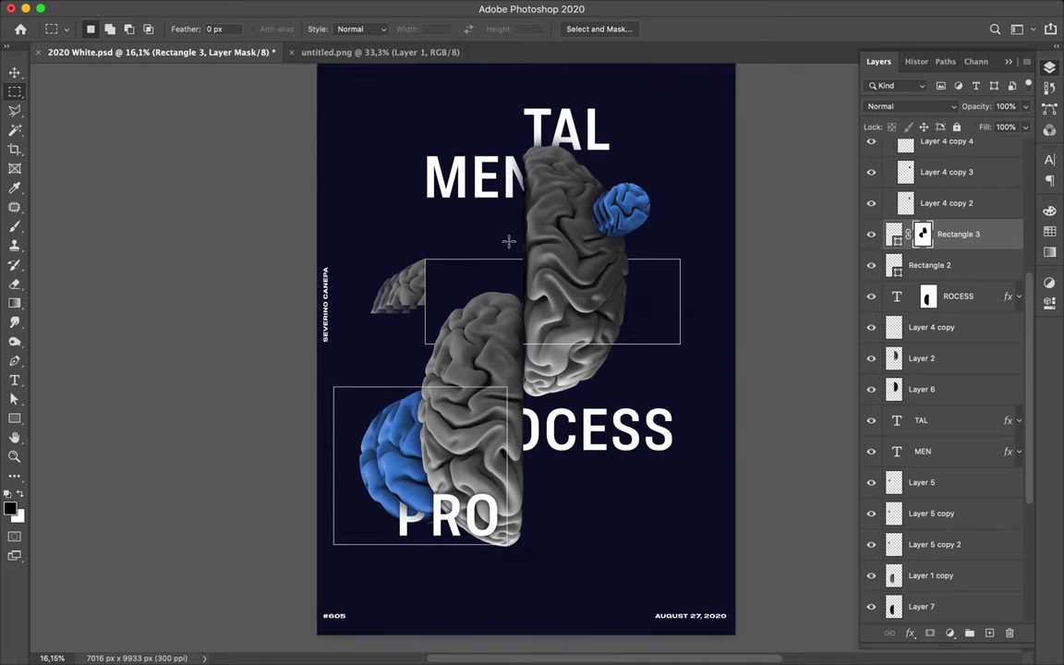
scroll(509, 241, up, 2)
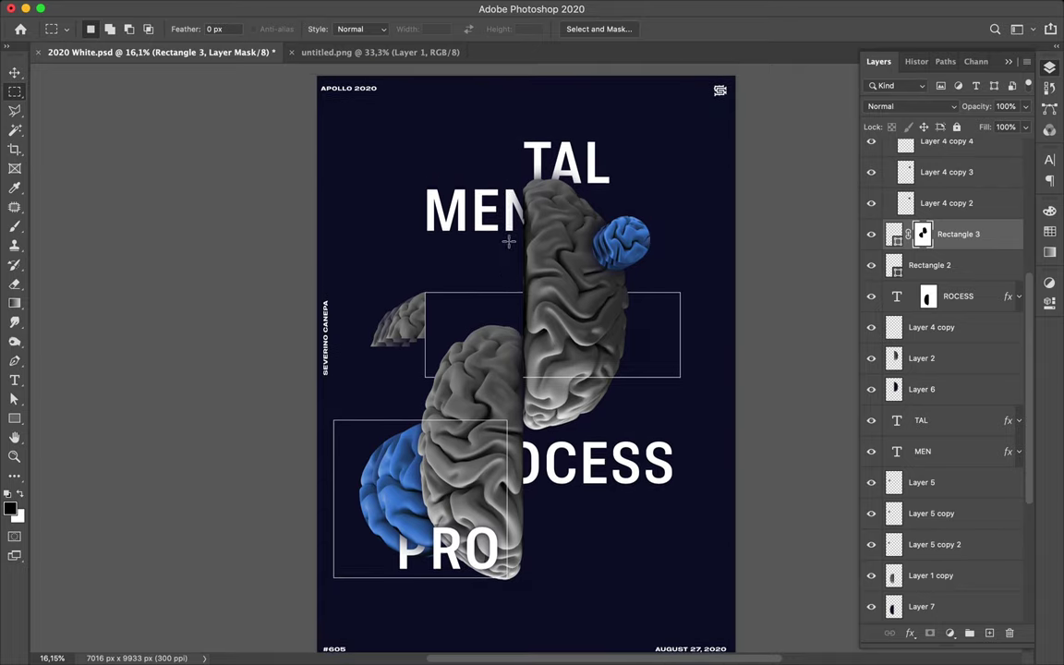
Switch to the Rectangle tool and check its stroke colour options
key(u)
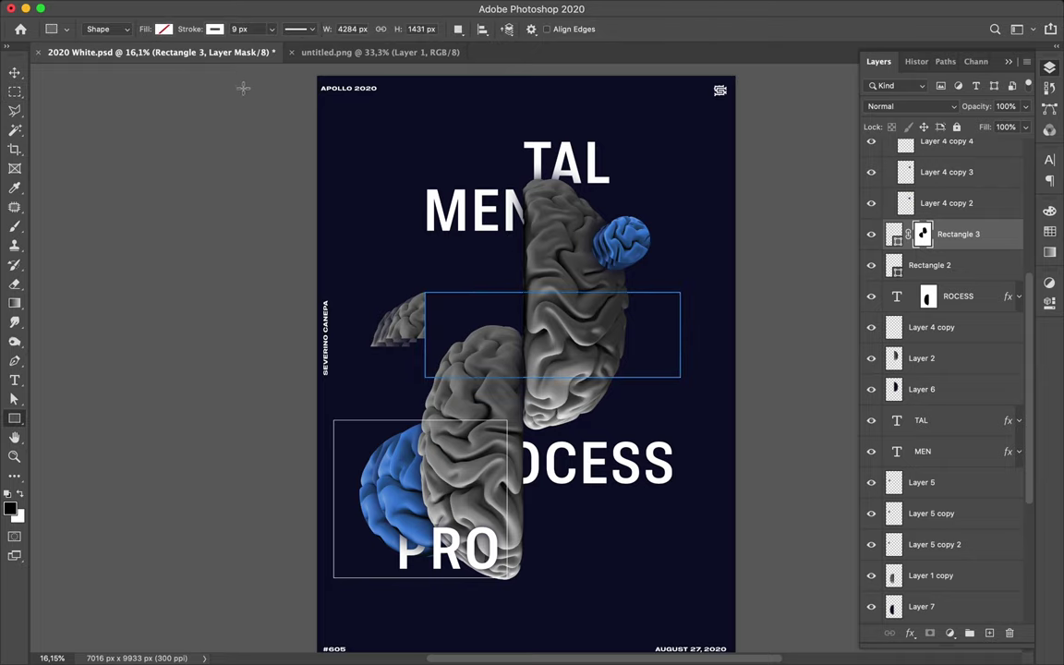
key(p)
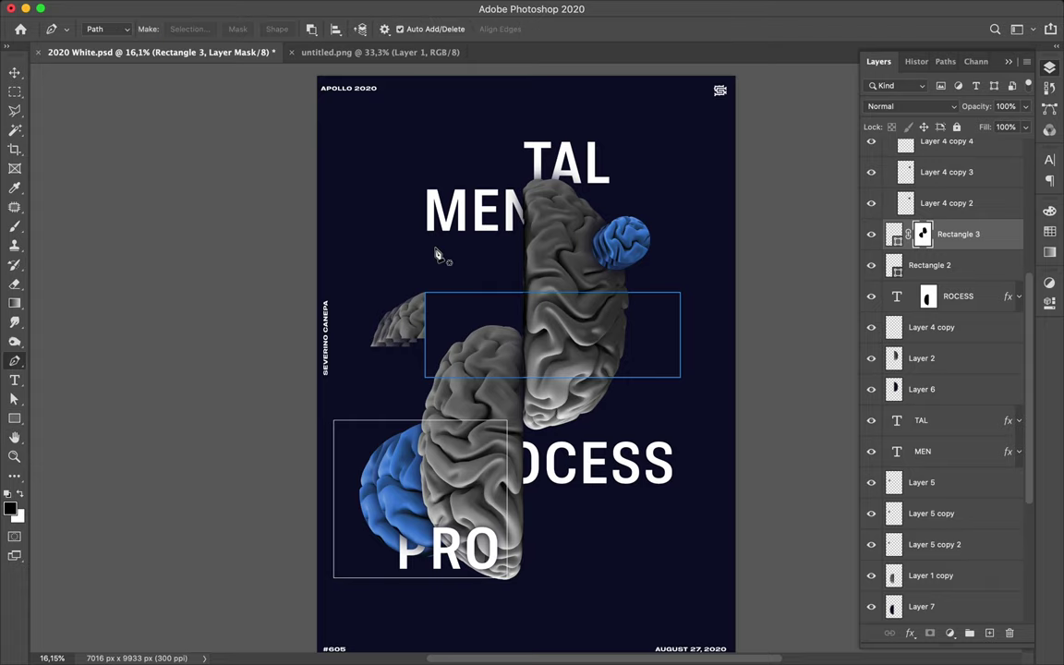
key(u)
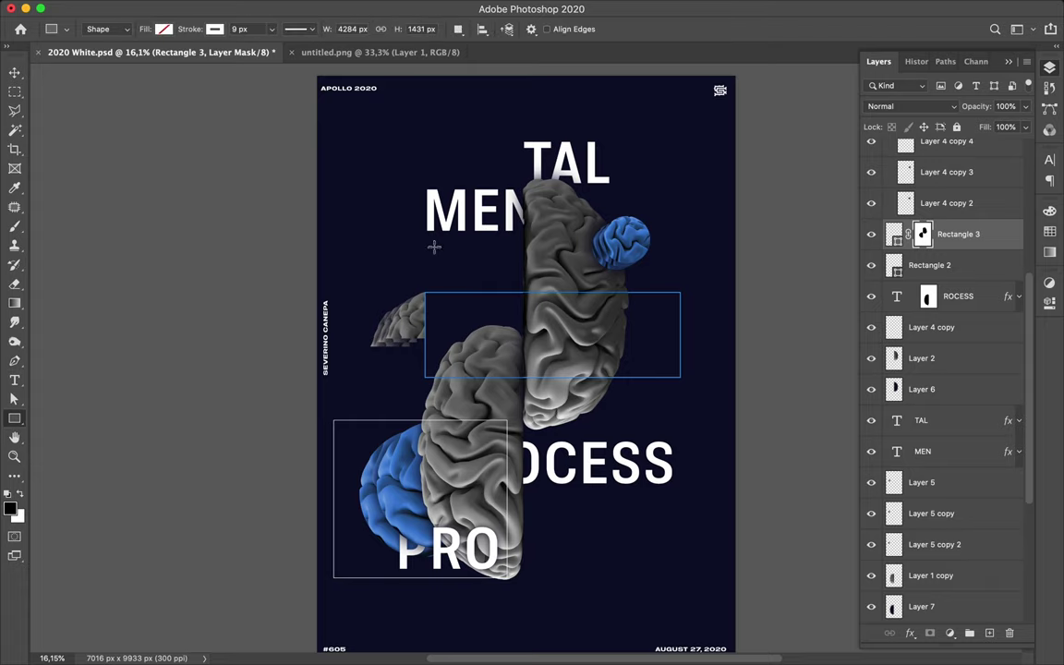
click(215, 30)
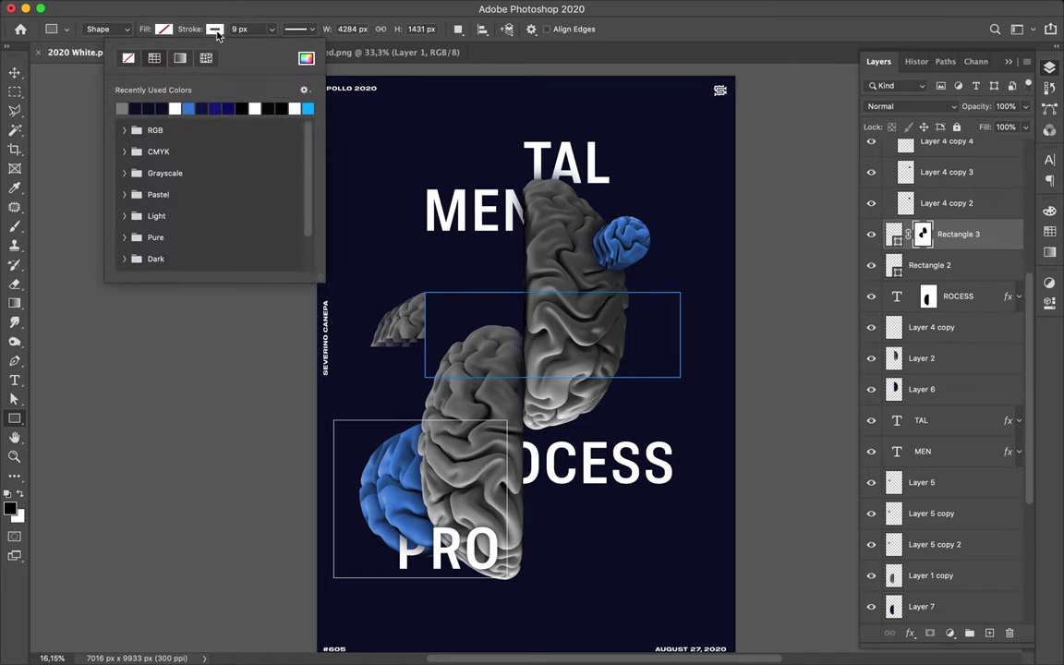
click(215, 30)
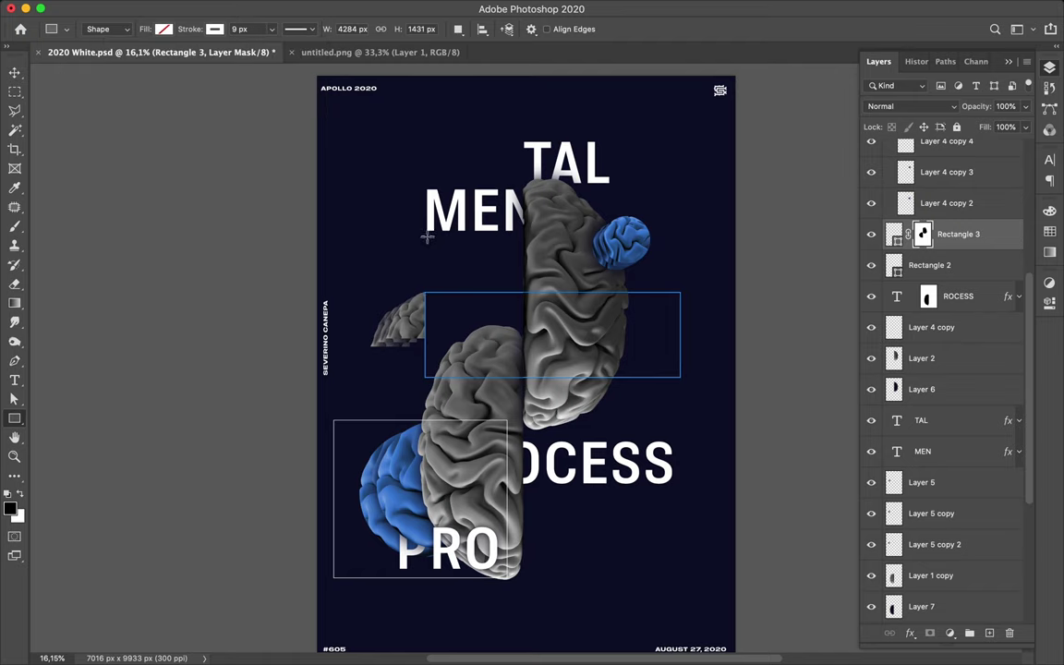
Draw a 2219×40 px white-filled bar under the word MEN
drag(403, 235, 536, 236)
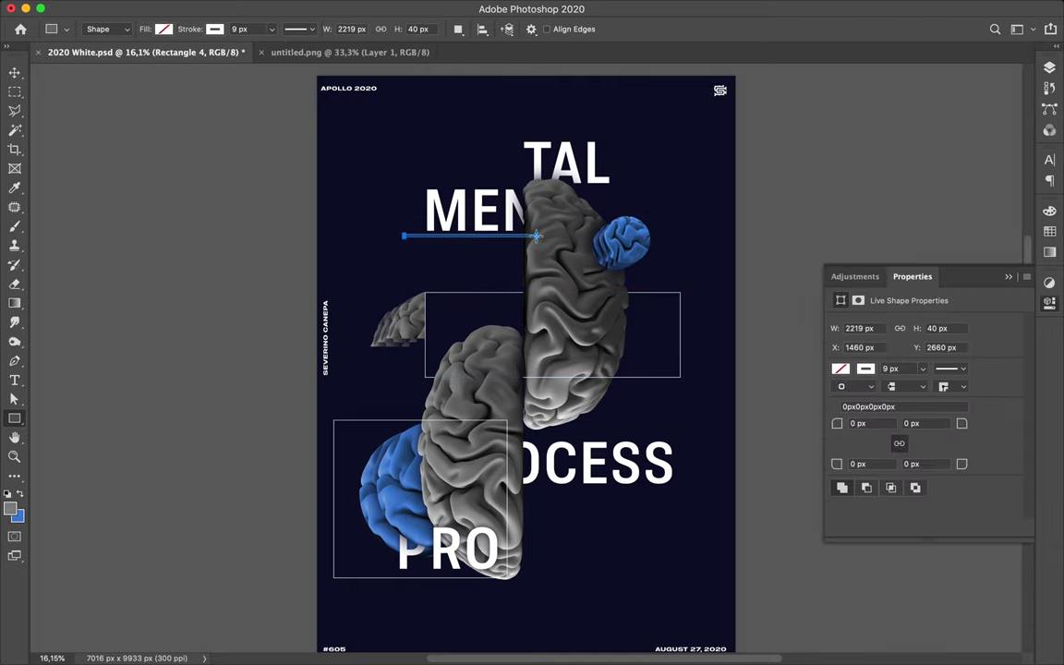
click(215, 30)
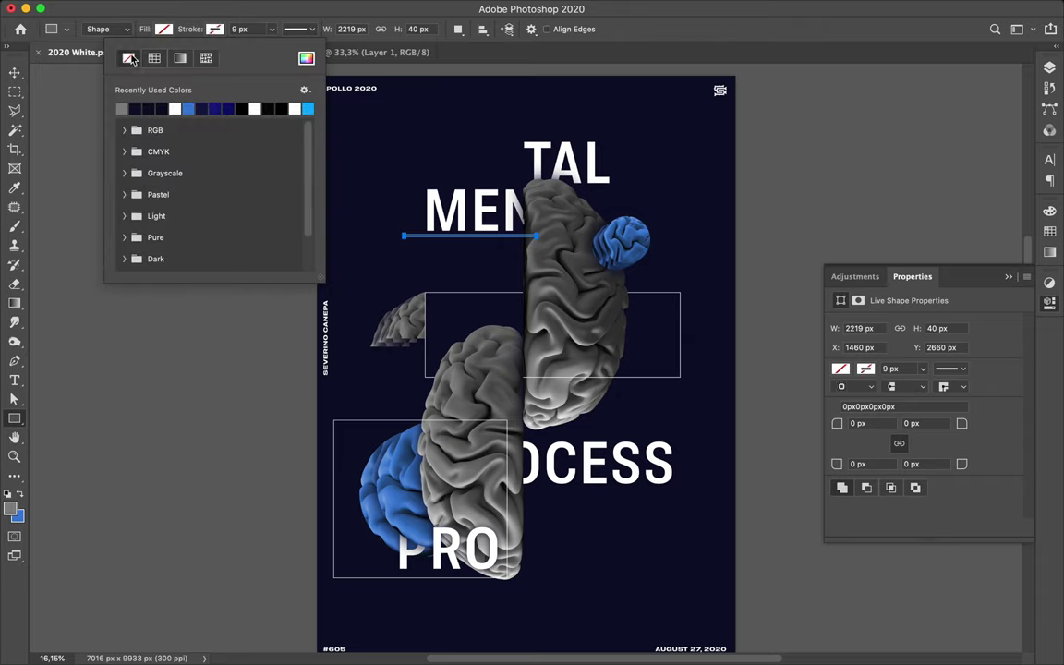
click(164, 30)
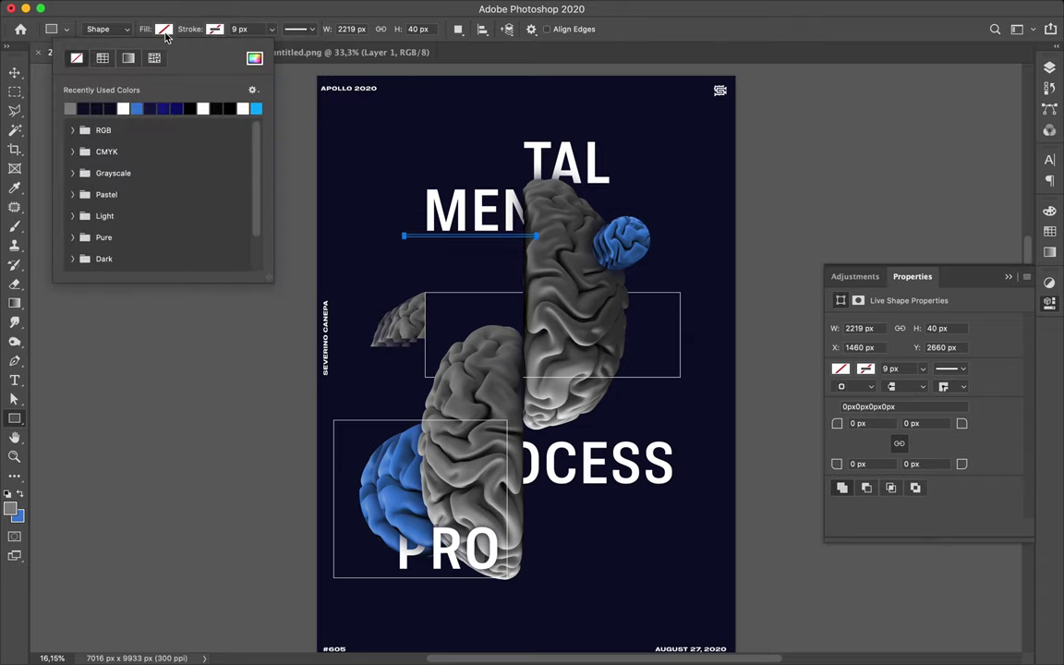
click(123, 108)
Move Rectangle 4 down the layer stack to just above Layer 1 copy
key(v)
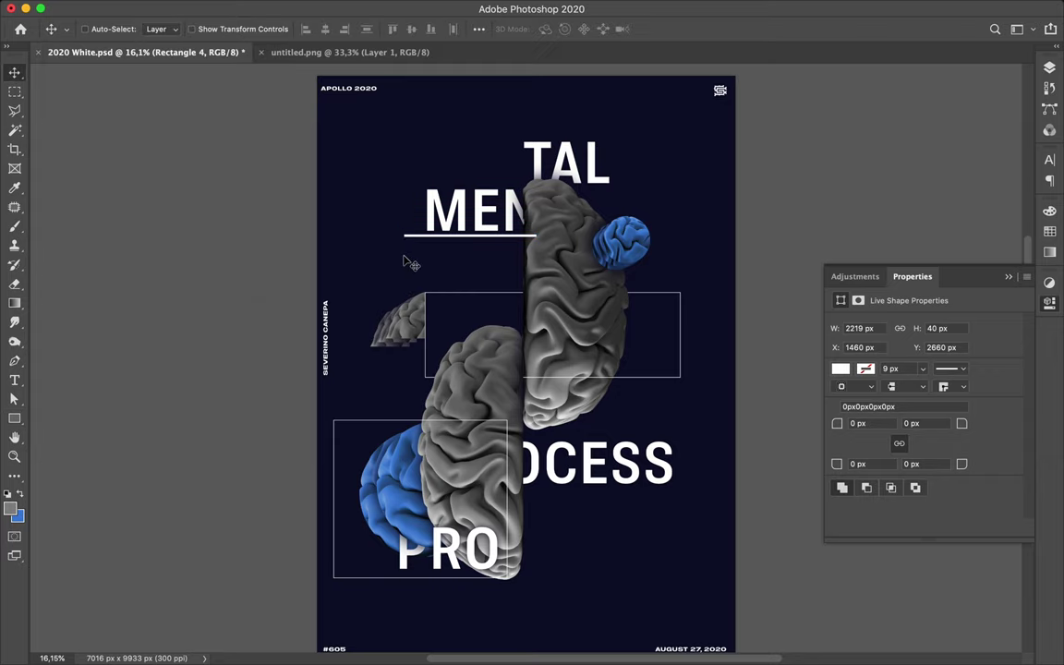
click(1049, 68)
drag(933, 234, 946, 587)
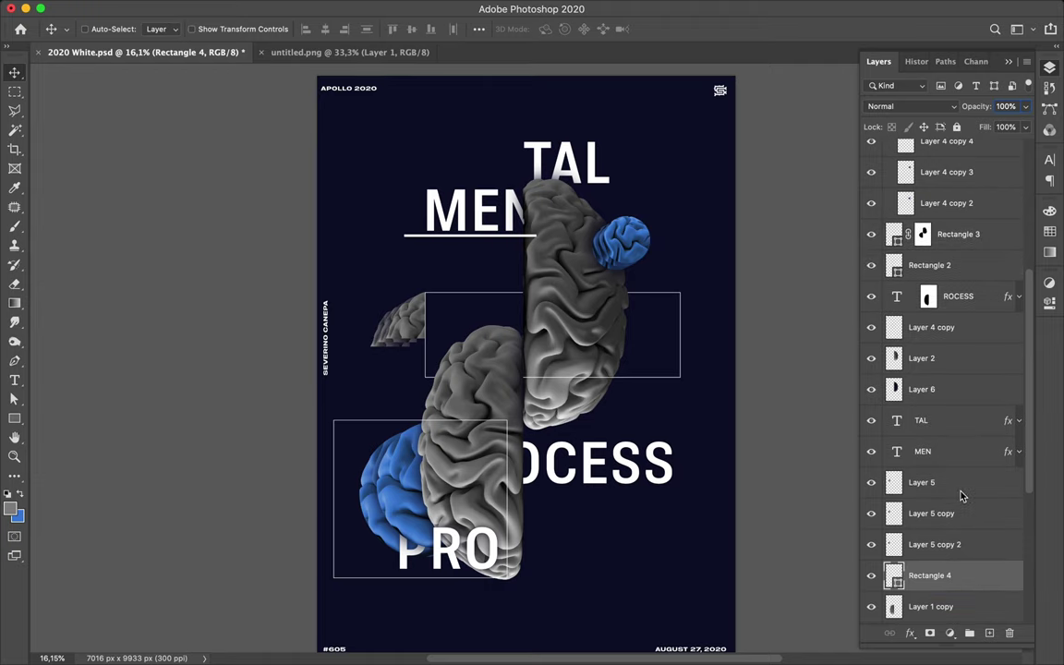
Copy the layer style from the MEN text layer
scroll(960, 496, down, 3)
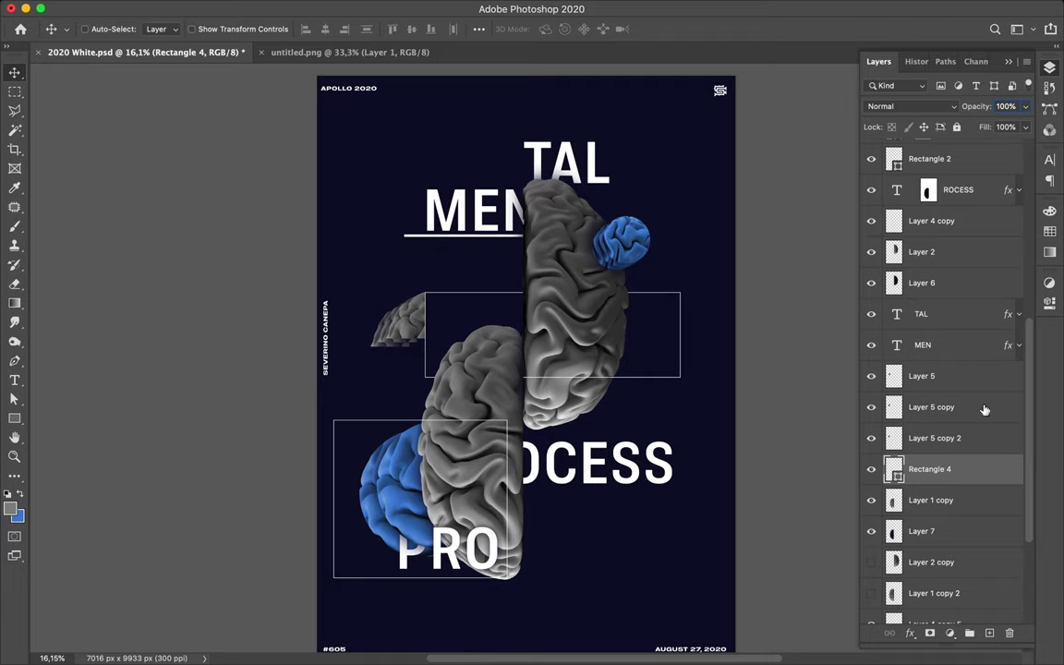
right_click(983, 343)
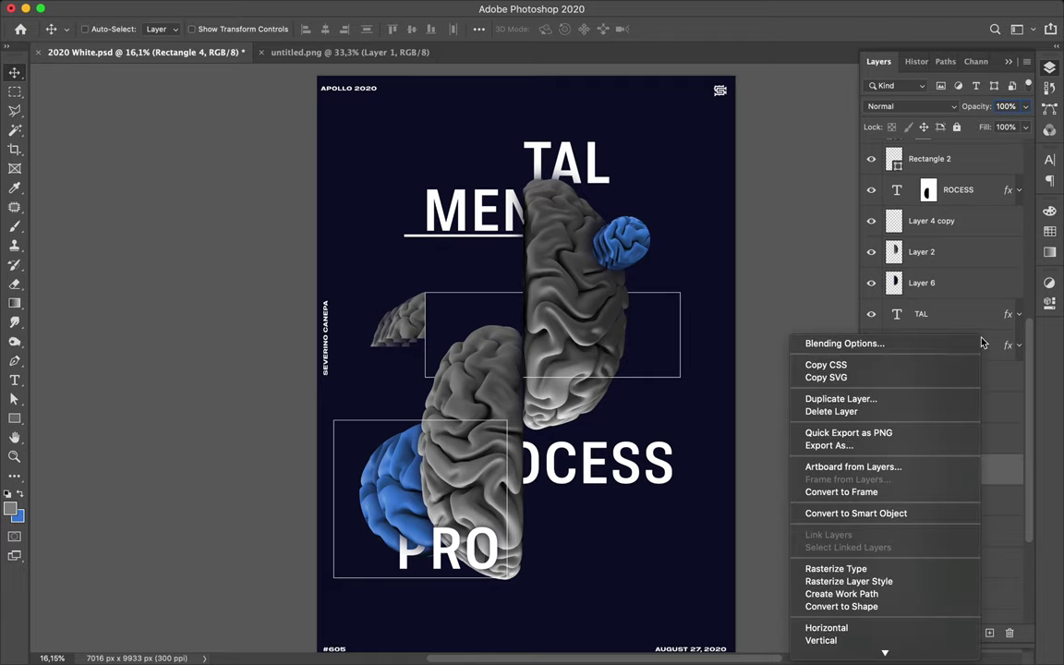
scroll(872, 610, down, 3)
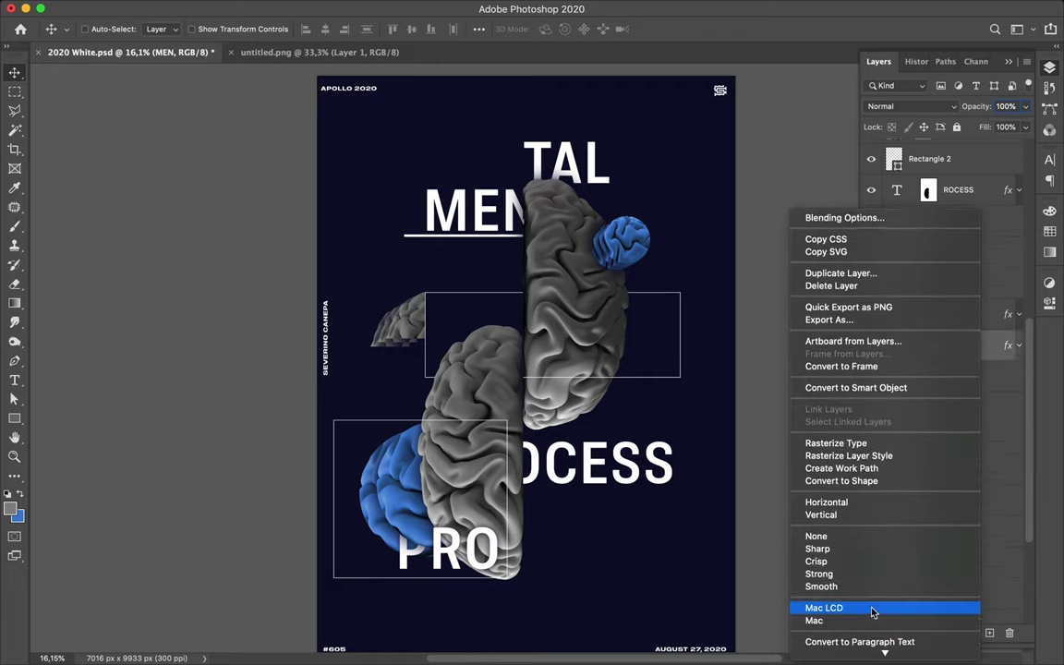
scroll(873, 601, down, 5)
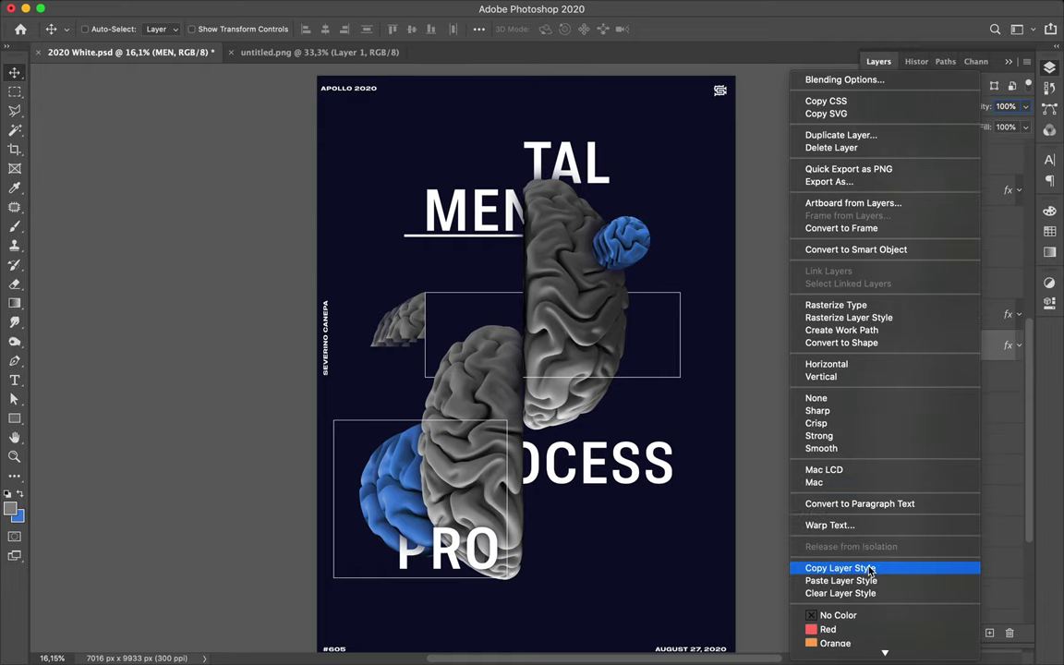
click(869, 569)
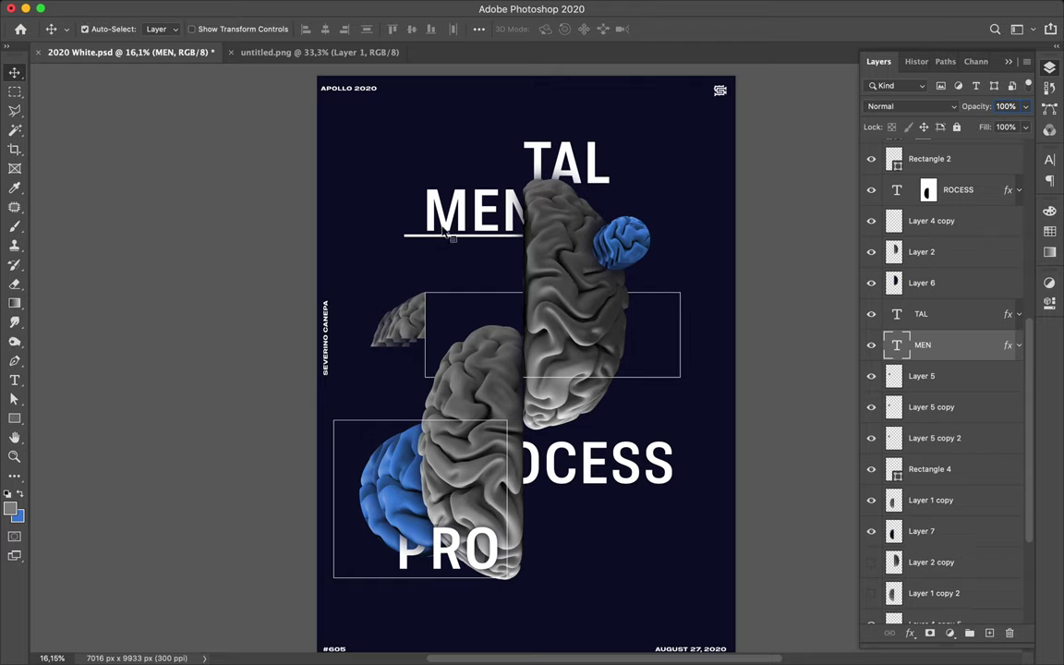
Paste the copied drop shadow onto the Rectangle 4 underline
super+click(409, 238)
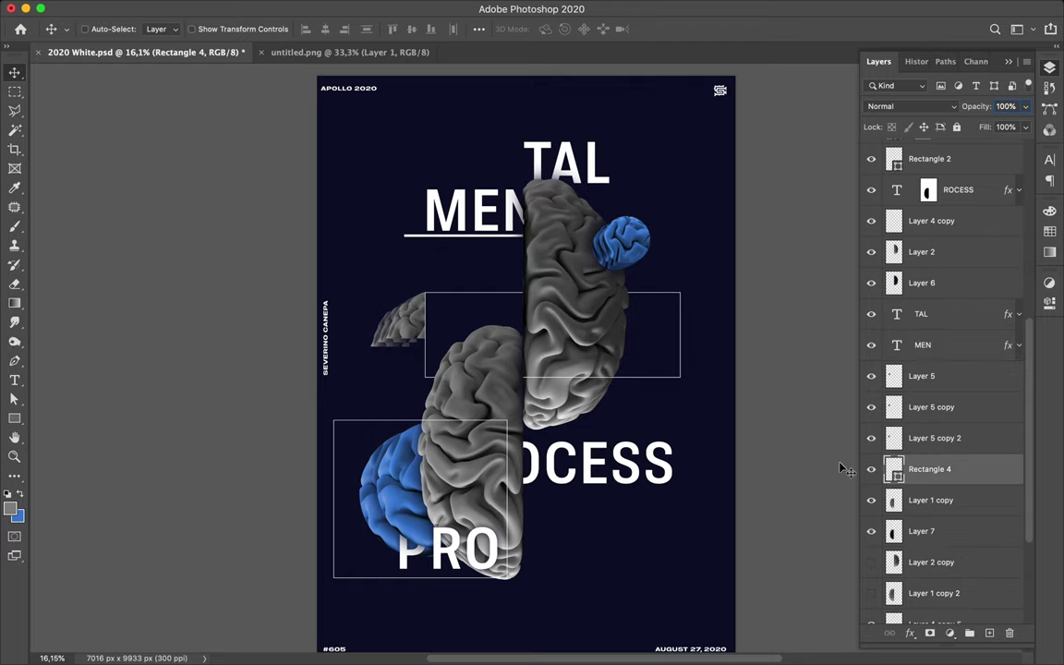
right_click(894, 471)
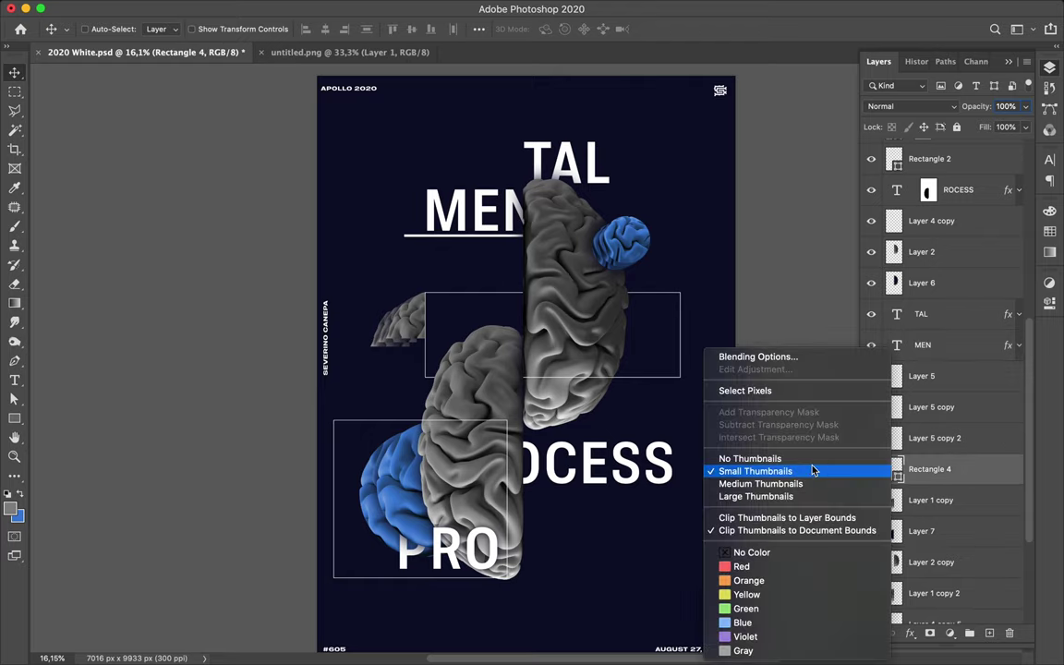
click(883, 417)
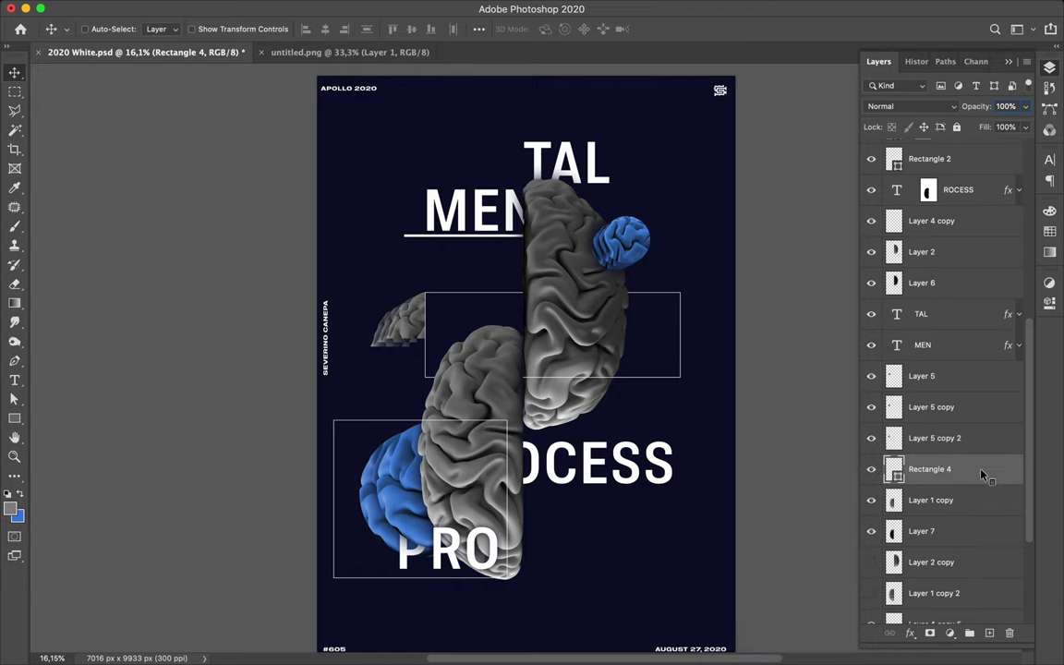
right_click(882, 421)
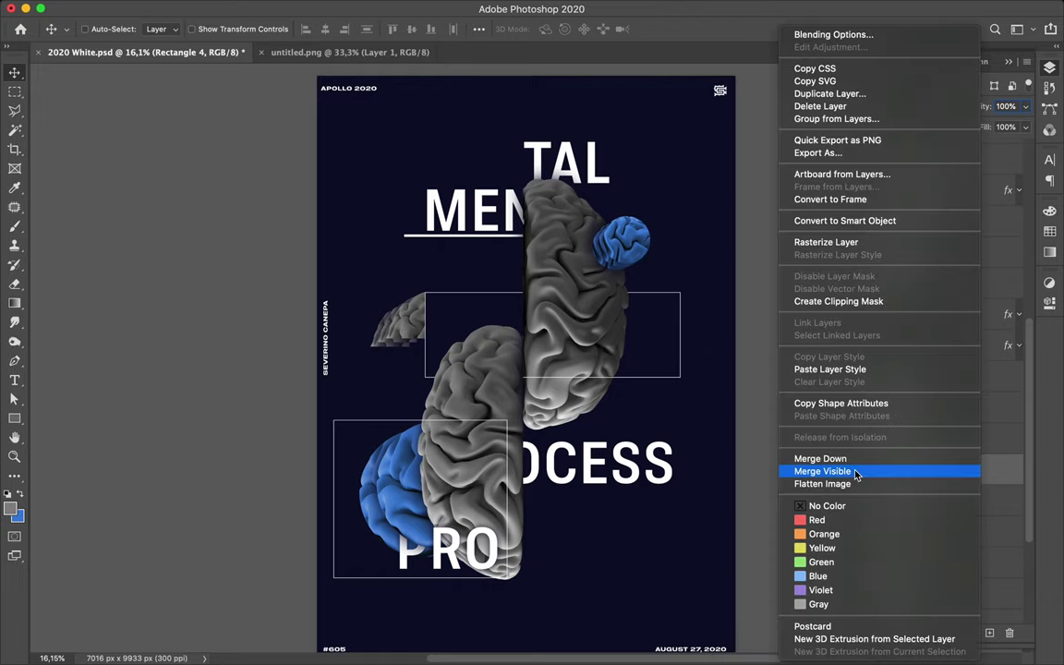
click(799, 369)
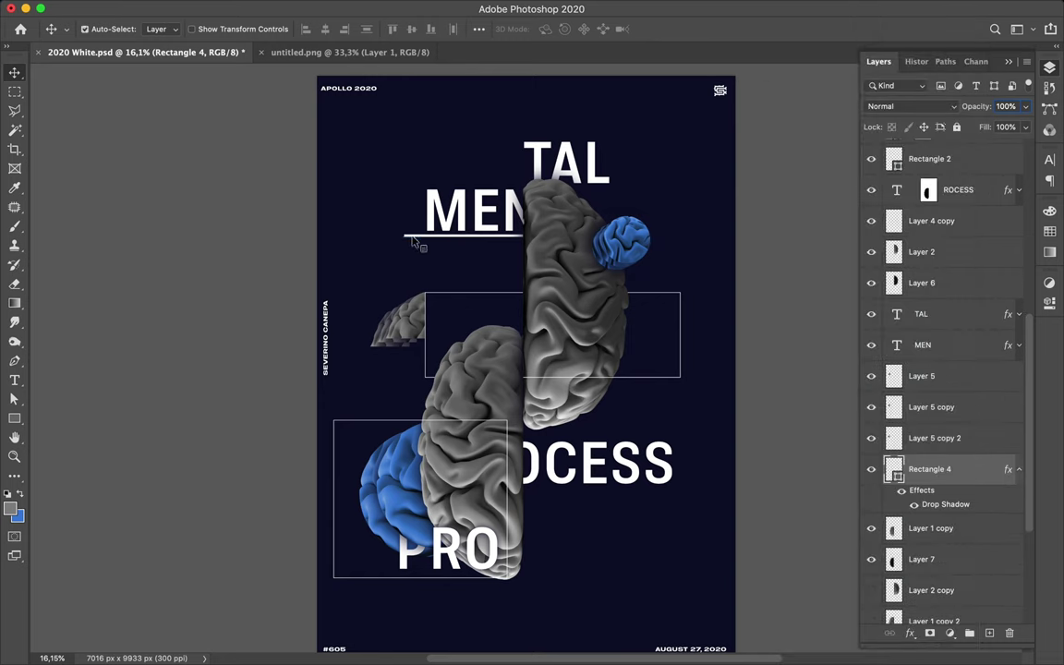
Align the MEN underline with the word, then duplicate it beneath OCESS
drag(425, 245, 442, 241)
key(super)
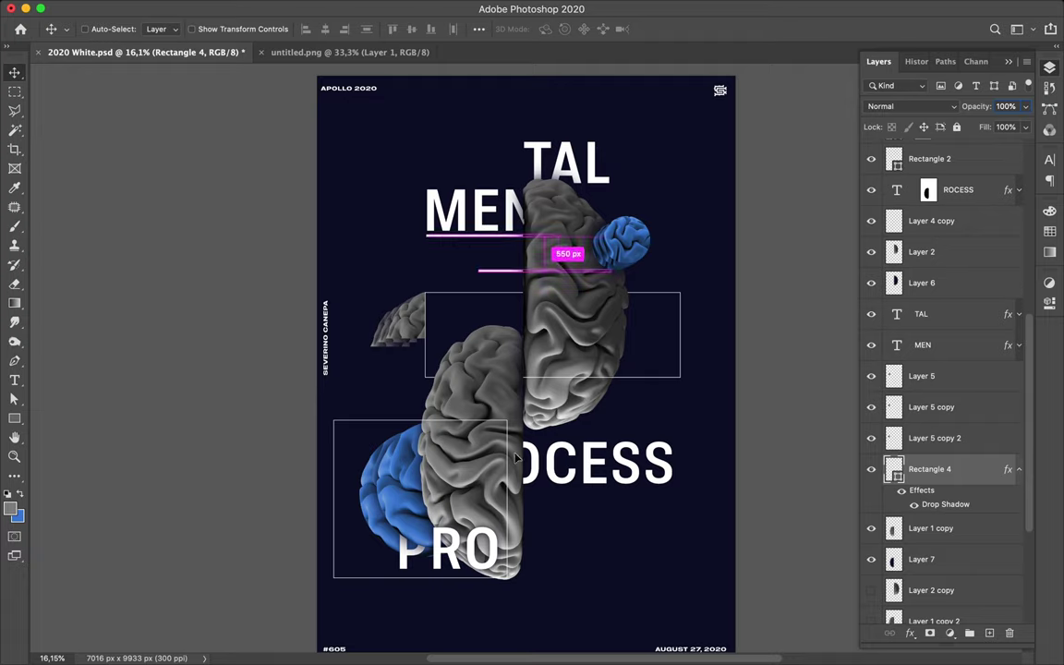
mouse_move(527, 509)
mouse_down()
mouse_move(533, 491)
mouse_move(541, 496)
mouse_up()
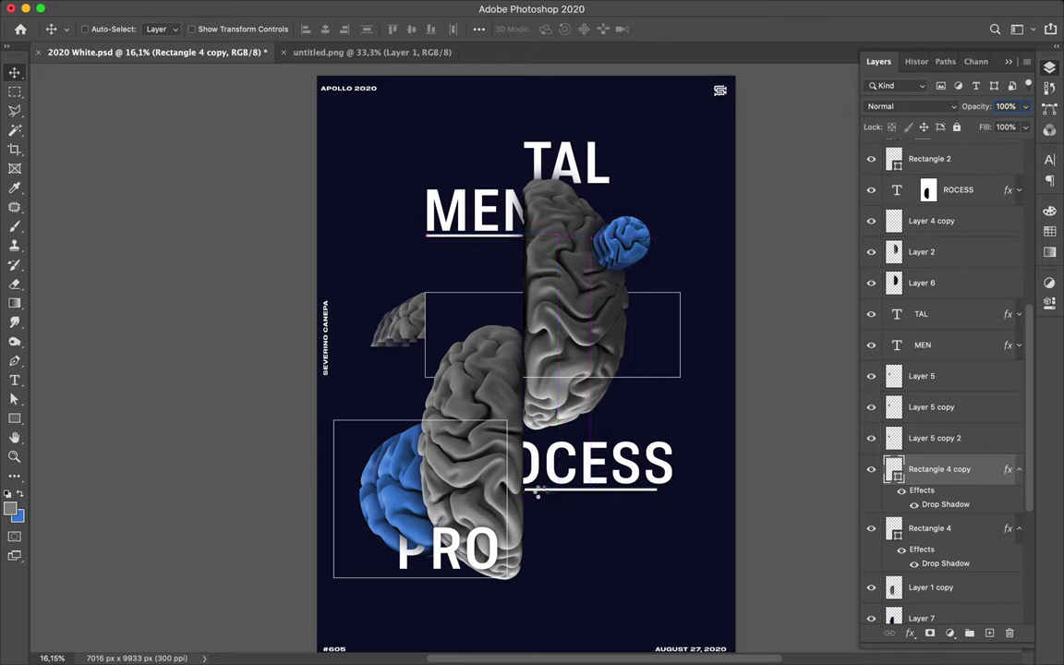
Stretch Rectangle 4 copy to 2519 px wide so it spans all of OCESS
key(Down)
key(Down)
key(super+t)
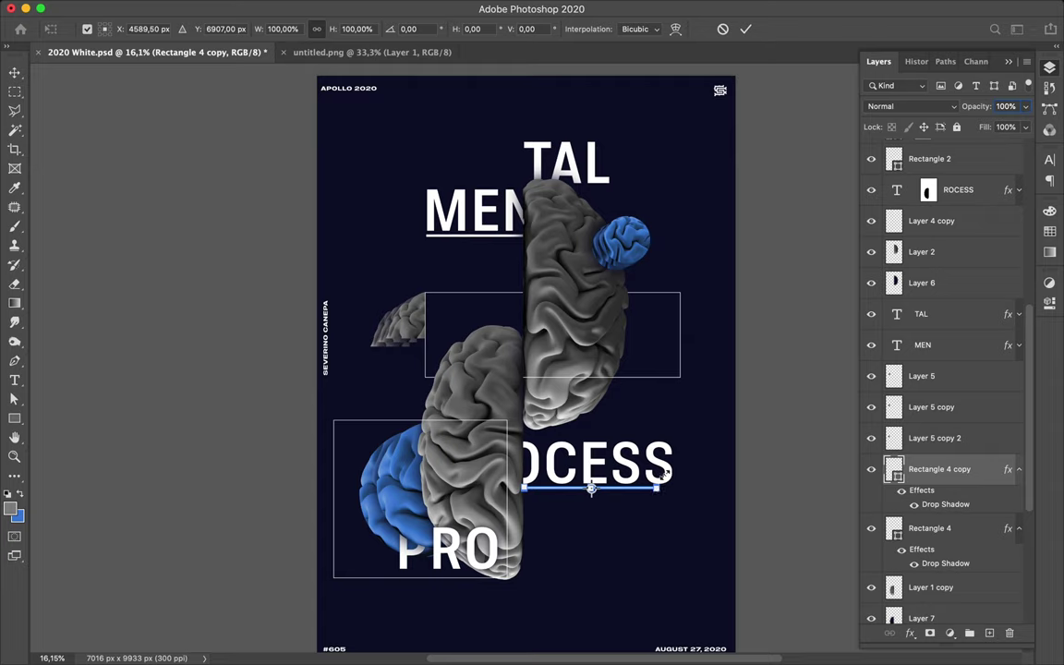
key(Return)
key(a)
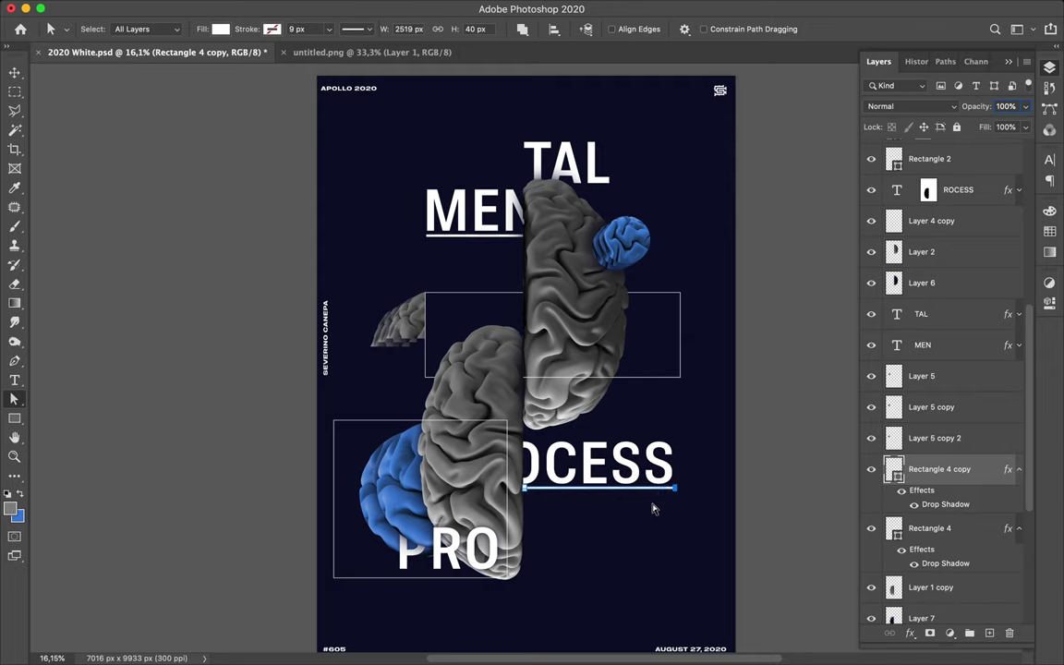
Collapse Rectangle 4 copy's effects and move it below Layer 9, above Layer 1
key(v)
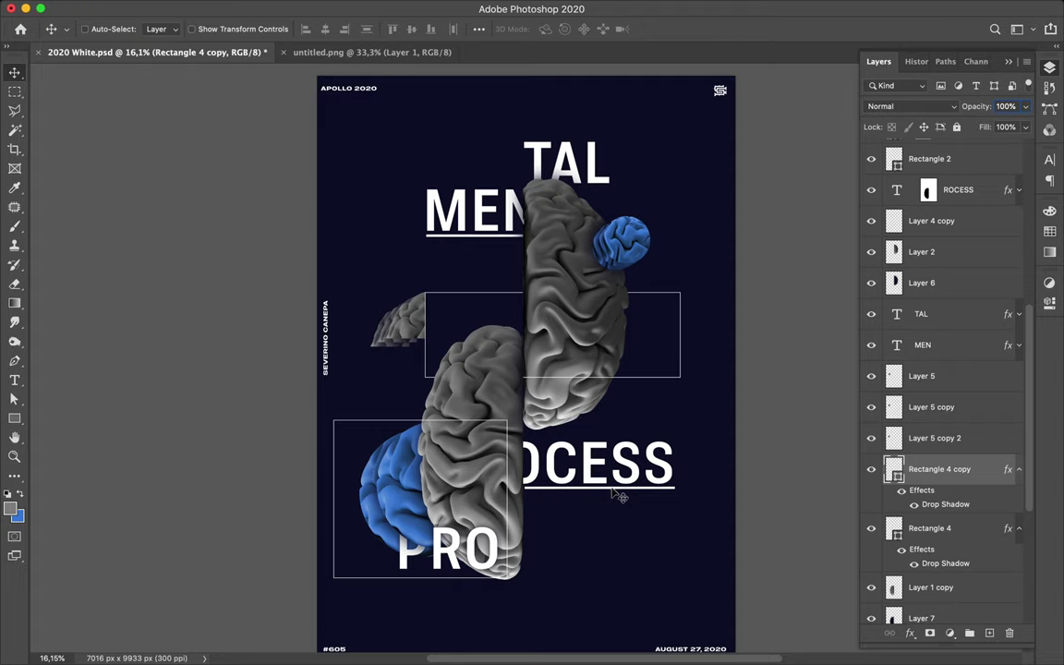
key(super)
scroll(931, 471, down, 5)
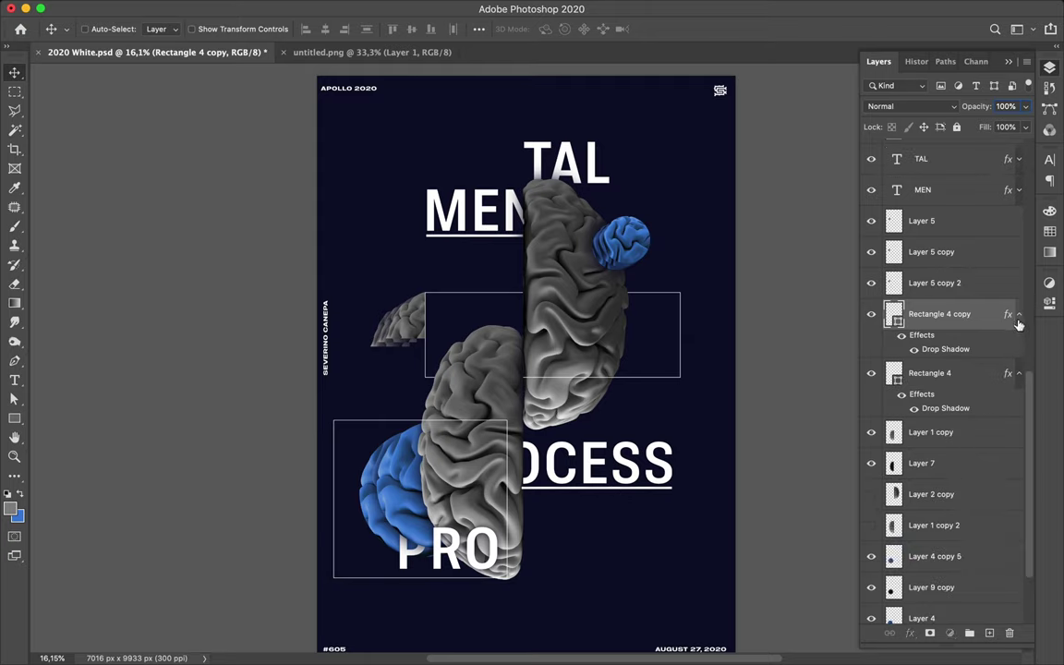
click(1018, 316)
drag(960, 316, 978, 582)
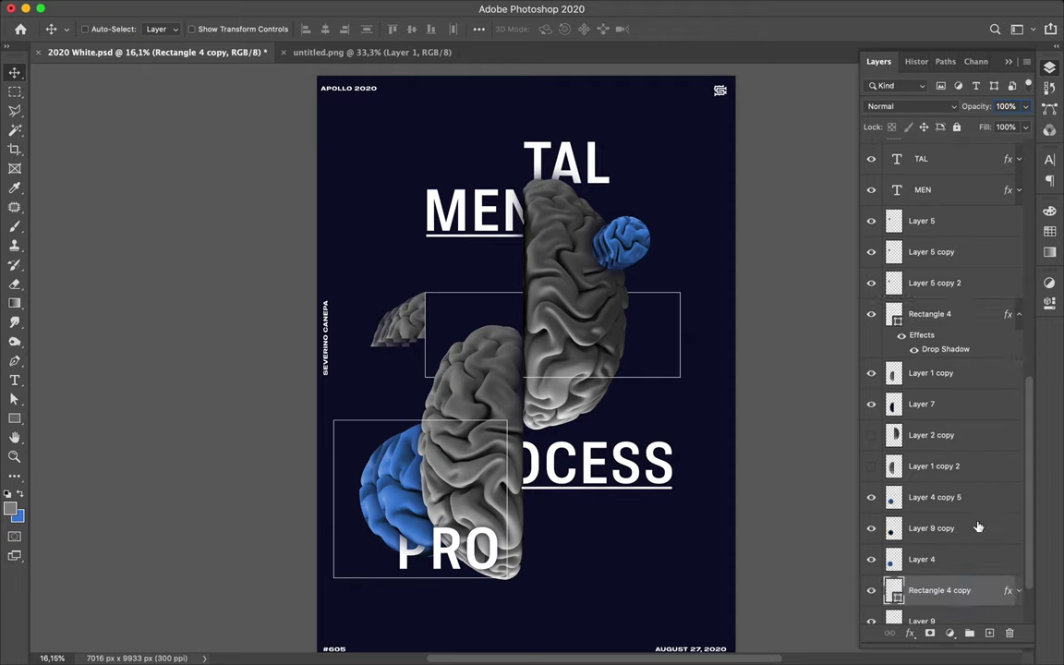
scroll(978, 554, down, 3)
drag(978, 525, 970, 573)
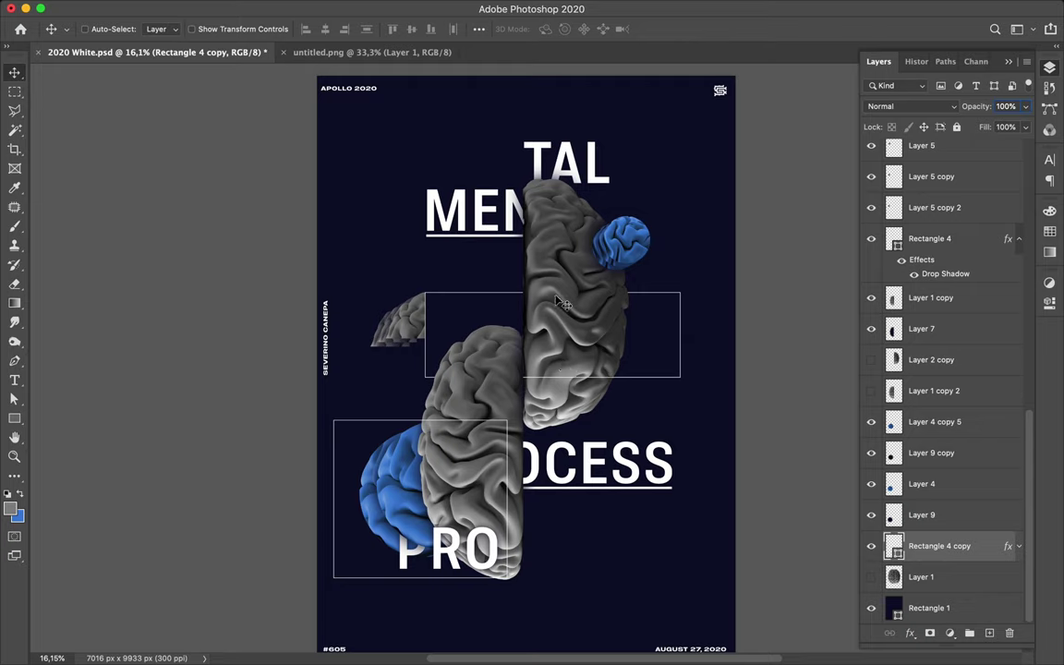
key(u)
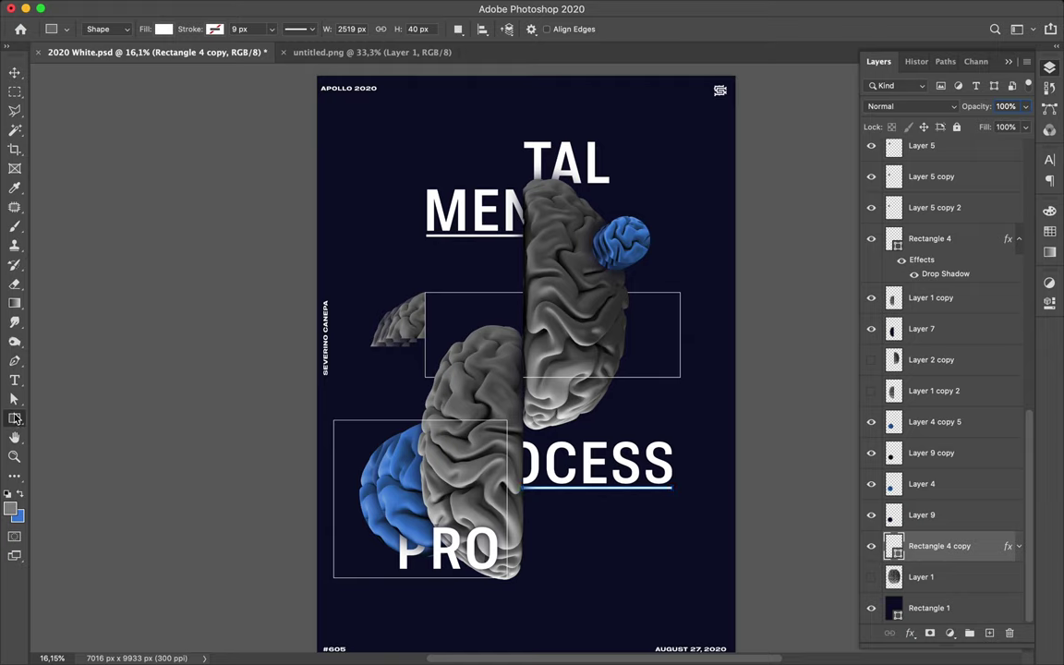
Draw a white circle beside the upper brain and scale it about 250%
drag(15, 419, 64, 448)
mouse_move(517, 252)
mouse_down()
mouse_move(473, 259)
mouse_move(532, 266)
mouse_up()
key(v)
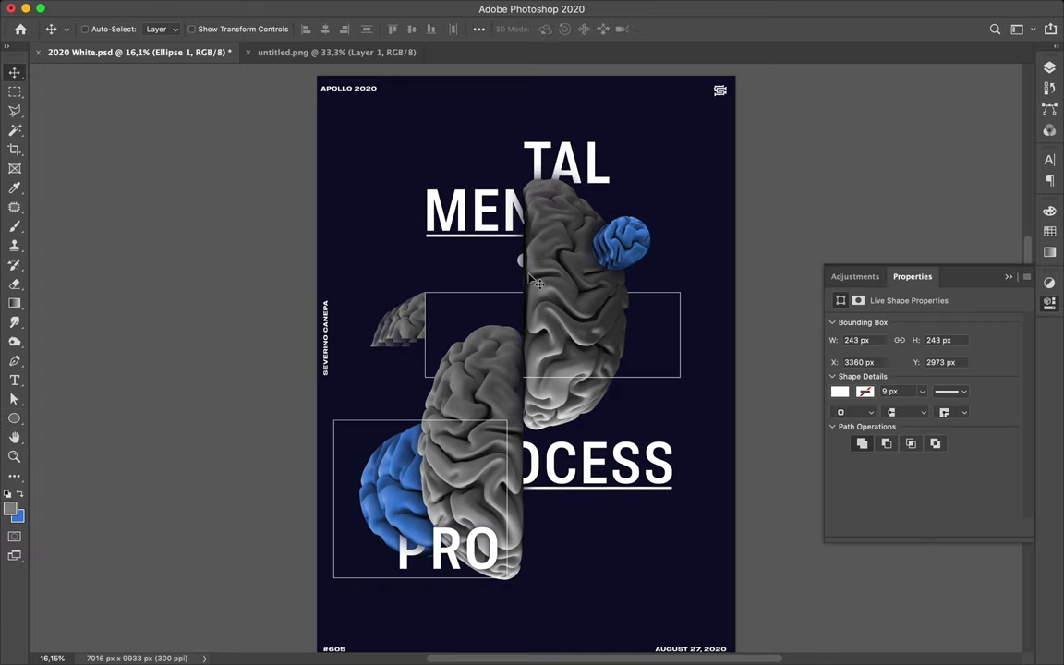
drag(511, 260, 506, 255)
key(super+t)
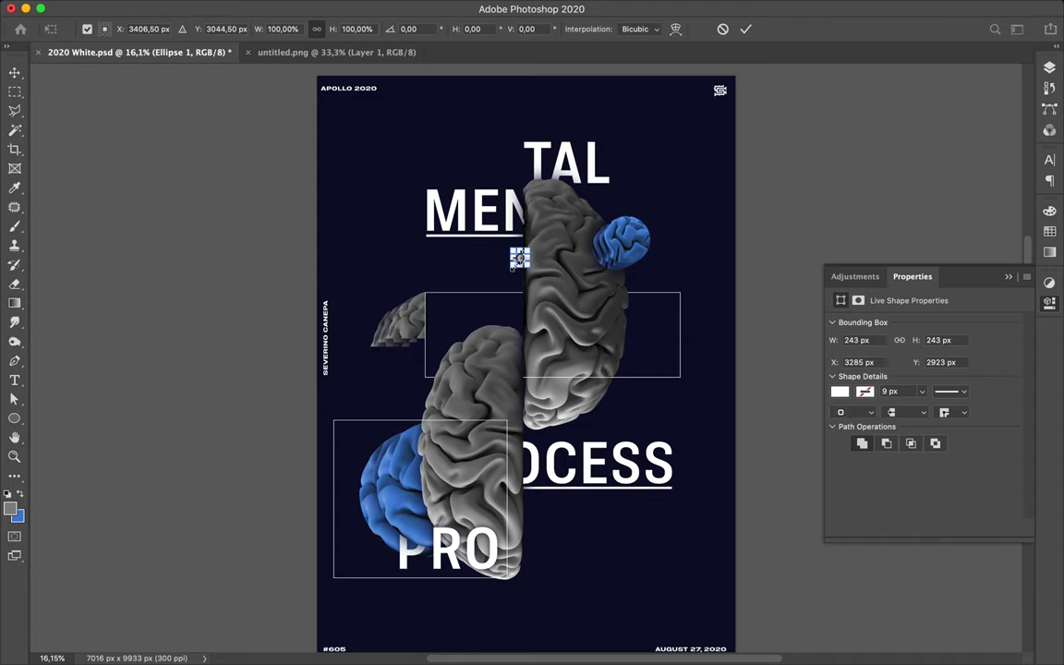
mouse_move(513, 267)
mouse_down()
mouse_move(496, 293)
mouse_move(516, 281)
mouse_up()
key(Return)
Select the navy background rectangle and bring up the Layers list
key(super)
click(681, 378)
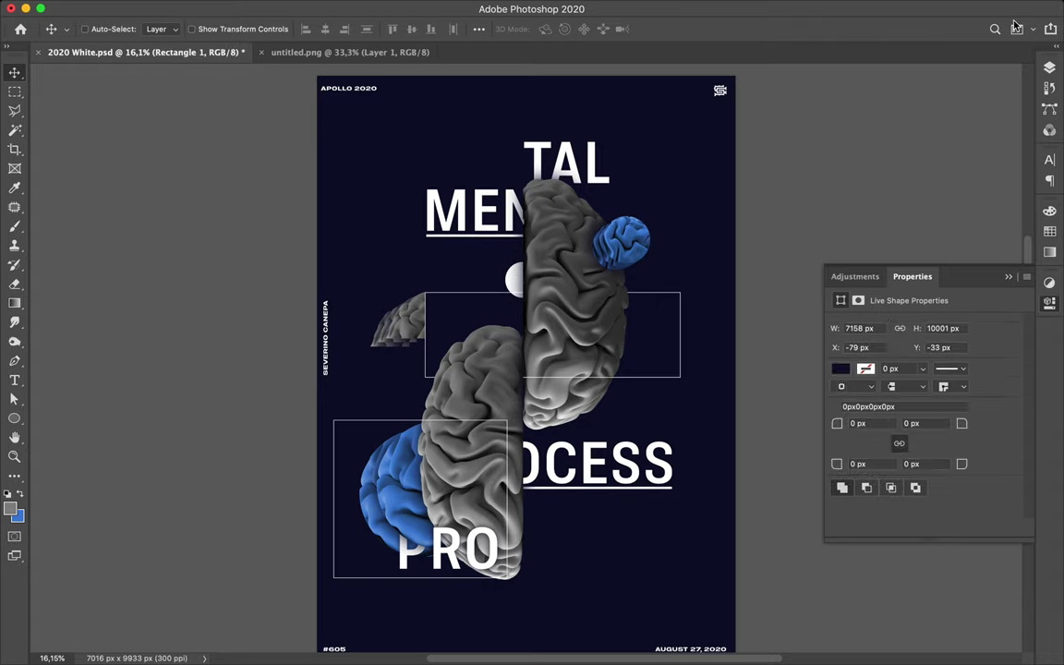
key(F7)
scroll(960, 359, down, 1)
scroll(961, 359, up, 1)
scroll(961, 358, down, 1)
key(super)
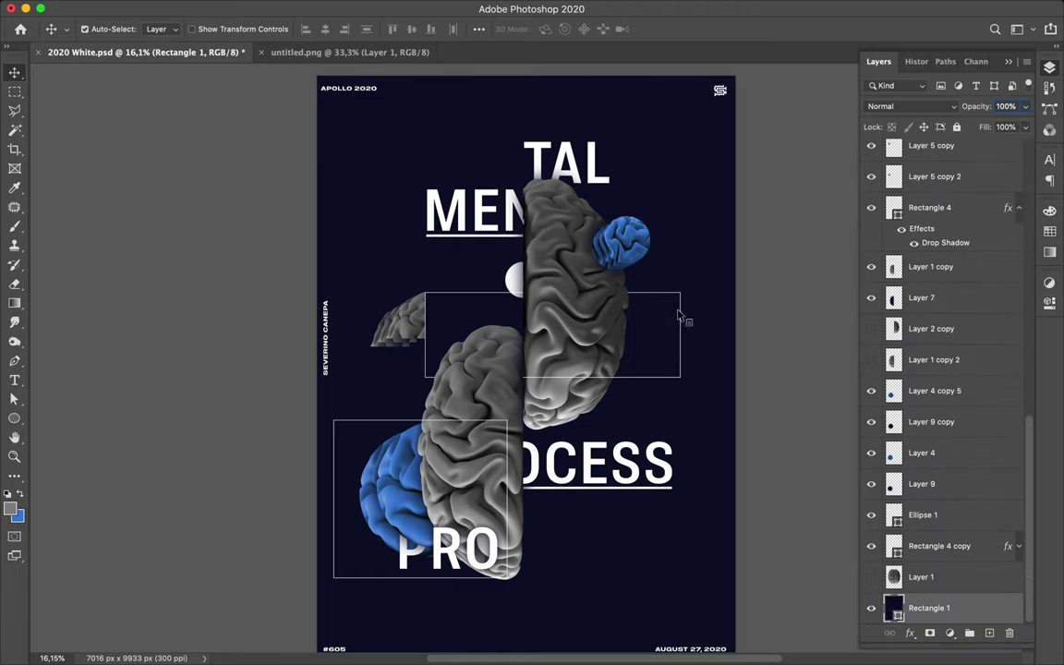
Paste the copied drop shadow onto Rectangle 3
super+click(684, 317)
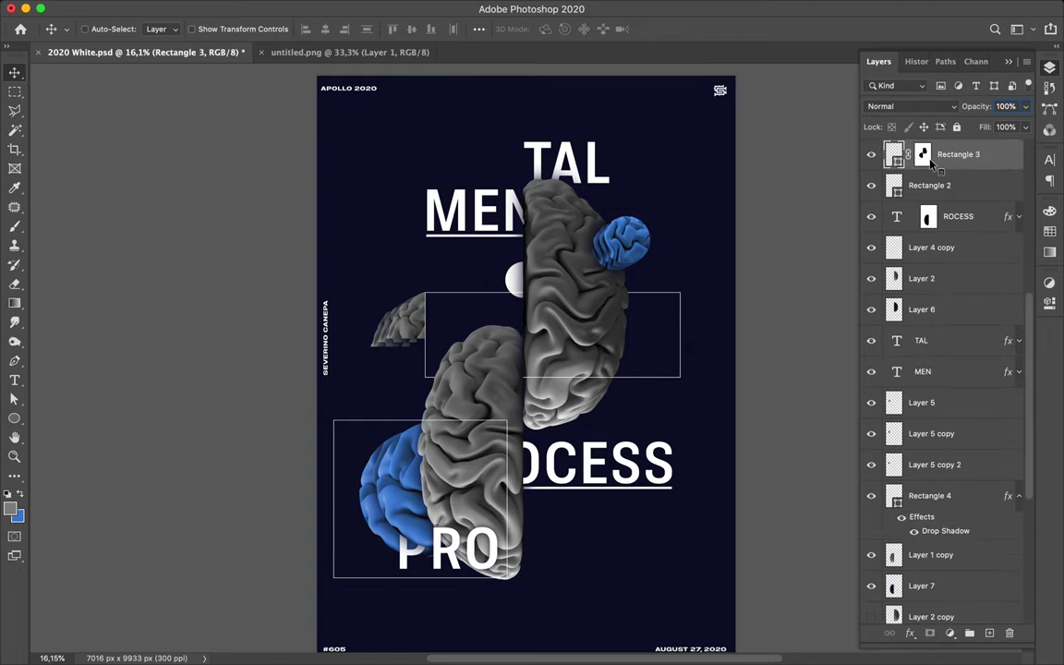
right_click(1009, 157)
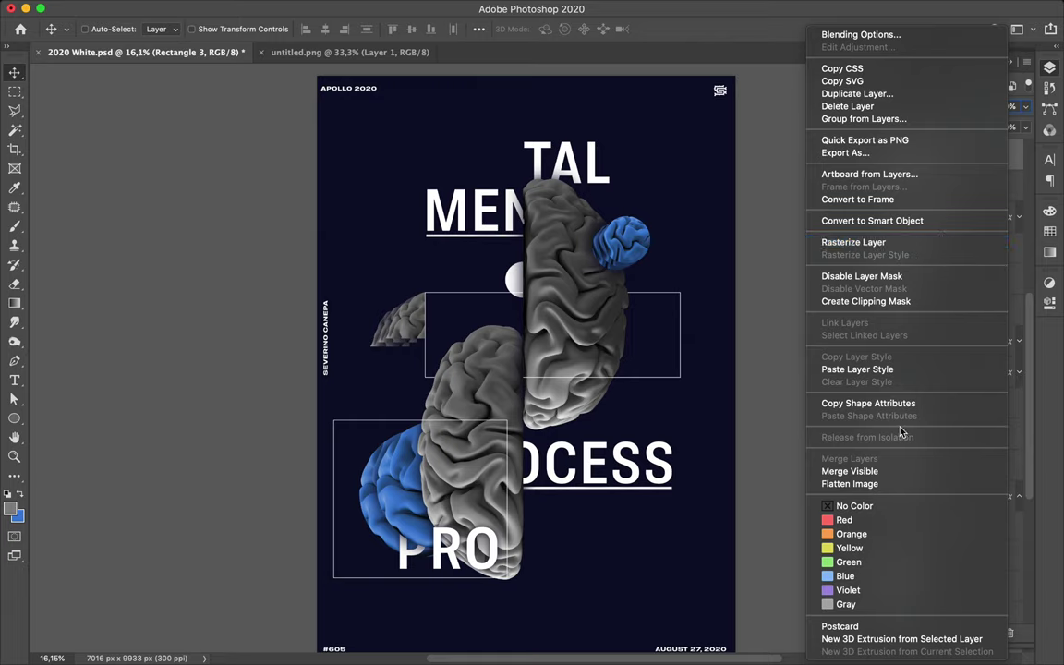
click(895, 371)
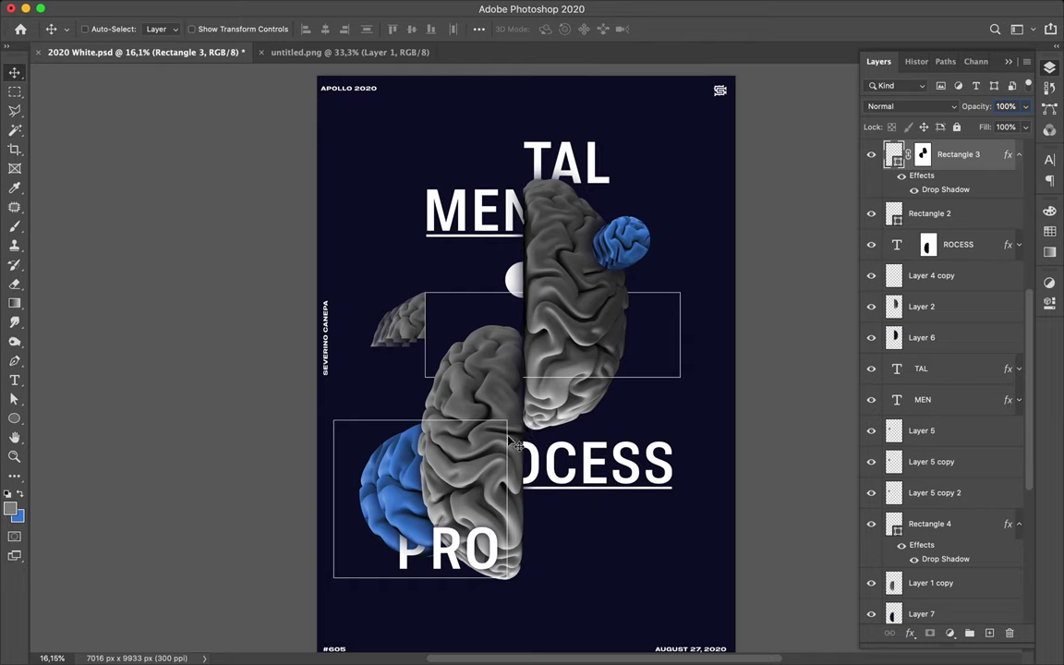
Select the lower-left outlined Rectangle 2 and paste the drop shadow onto it
key(super)
super+click(507, 445)
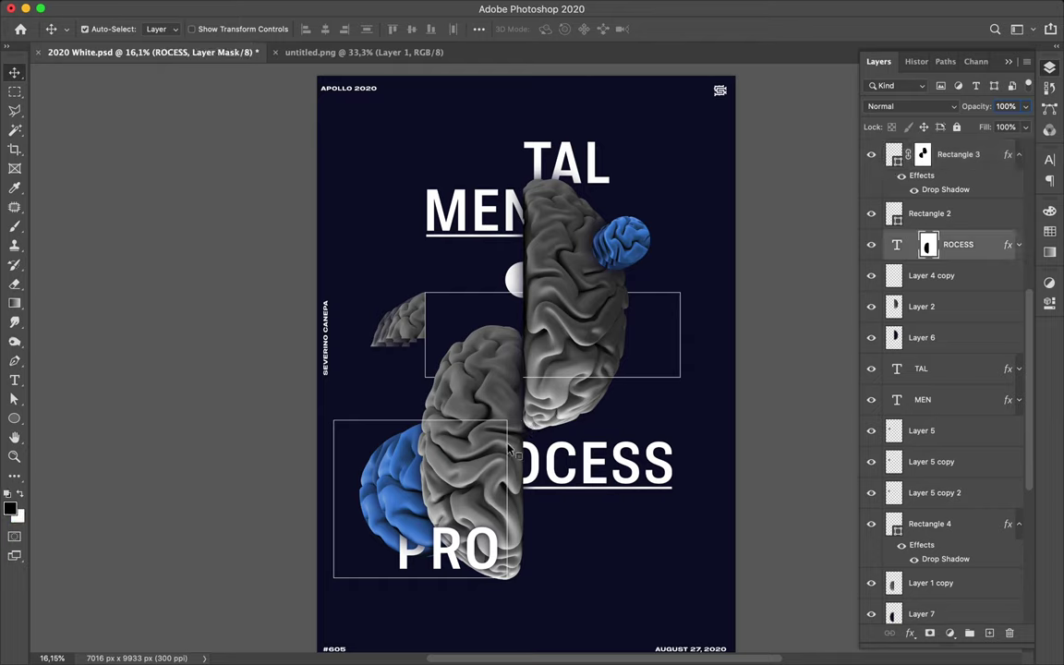
click(337, 453)
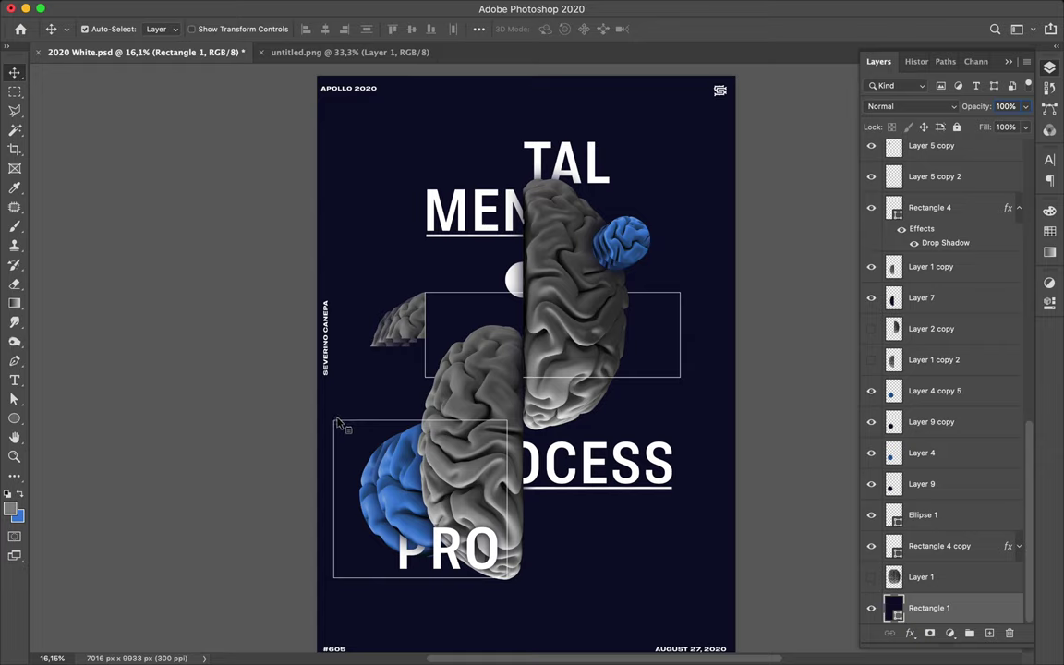
click(338, 427)
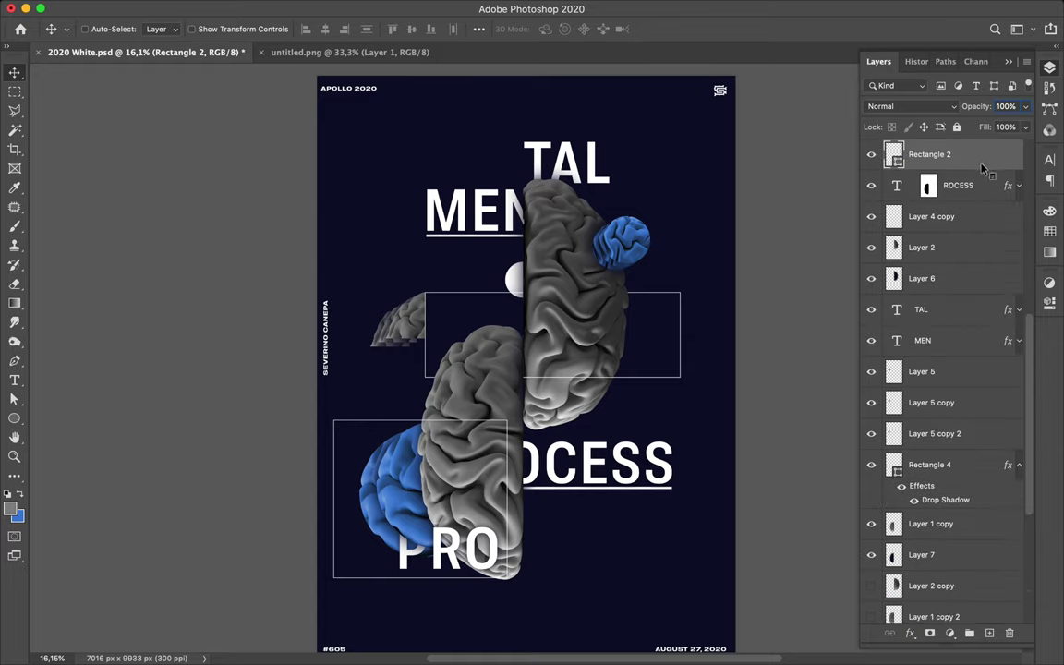
right_click(900, 157)
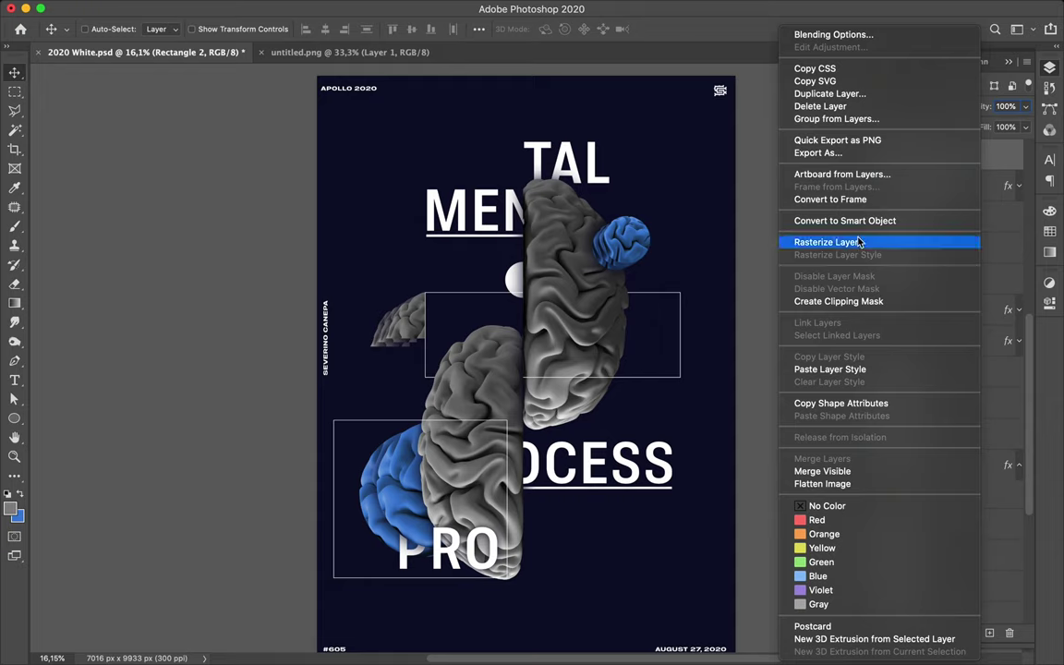
click(857, 369)
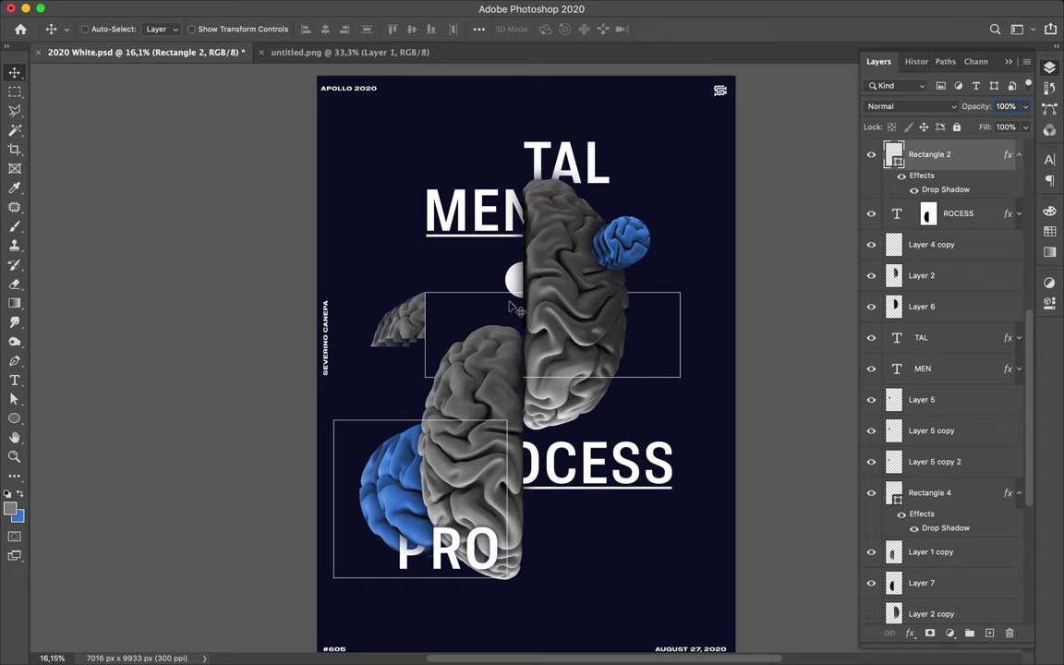
Add a half-size (306 px) copy of the white circle below OCESS, tucked beside the lower brain
key(super)
drag(513, 279, 538, 499)
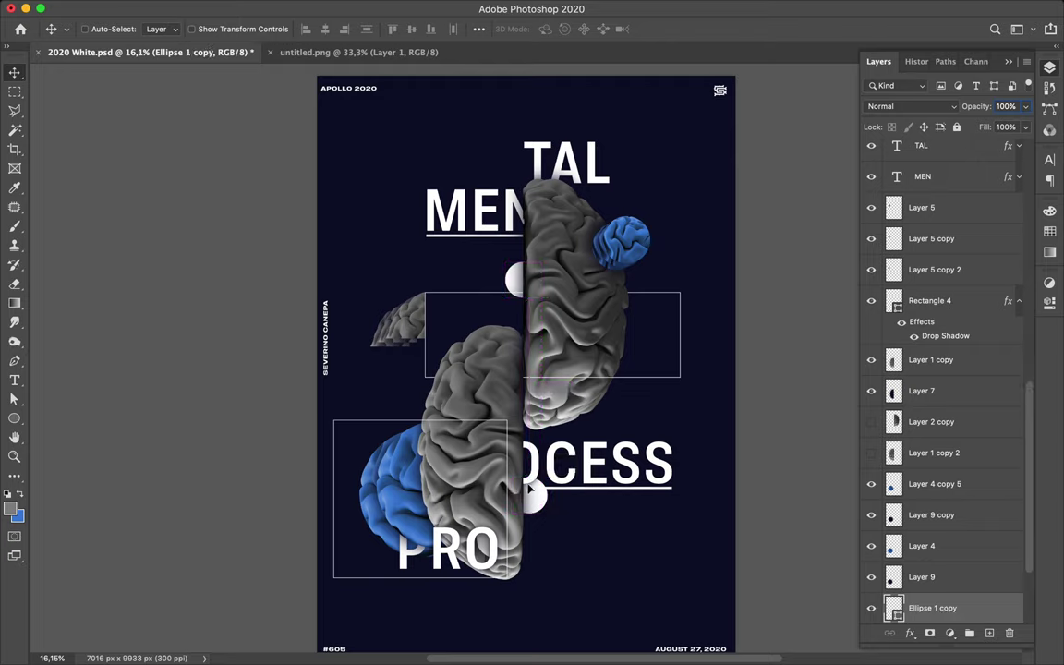
key(super+t)
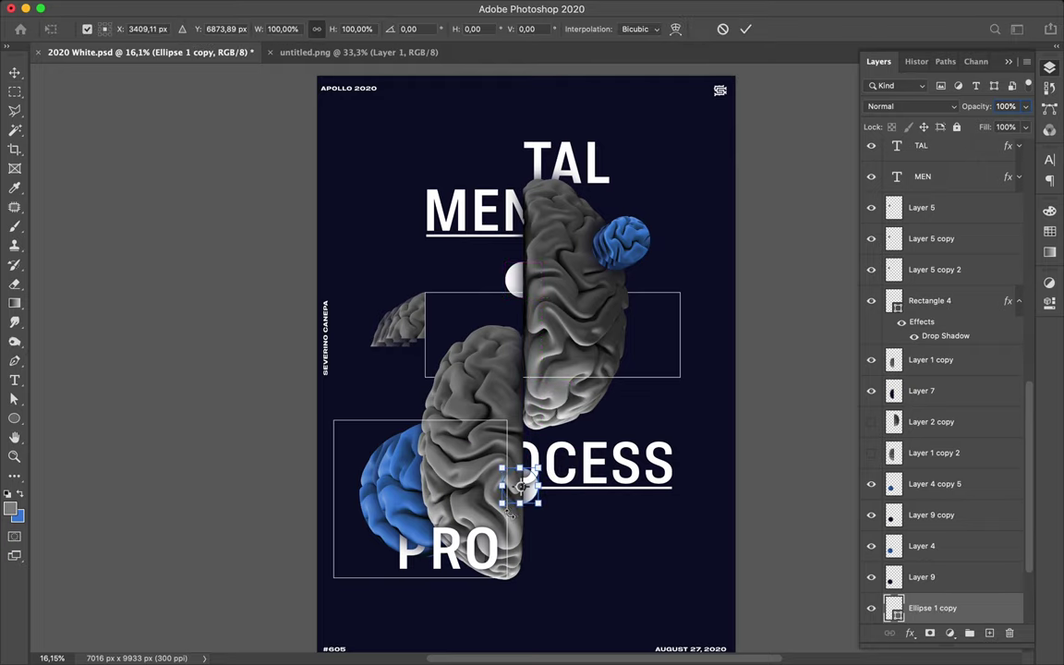
drag(500, 509, 517, 492)
key(Return)
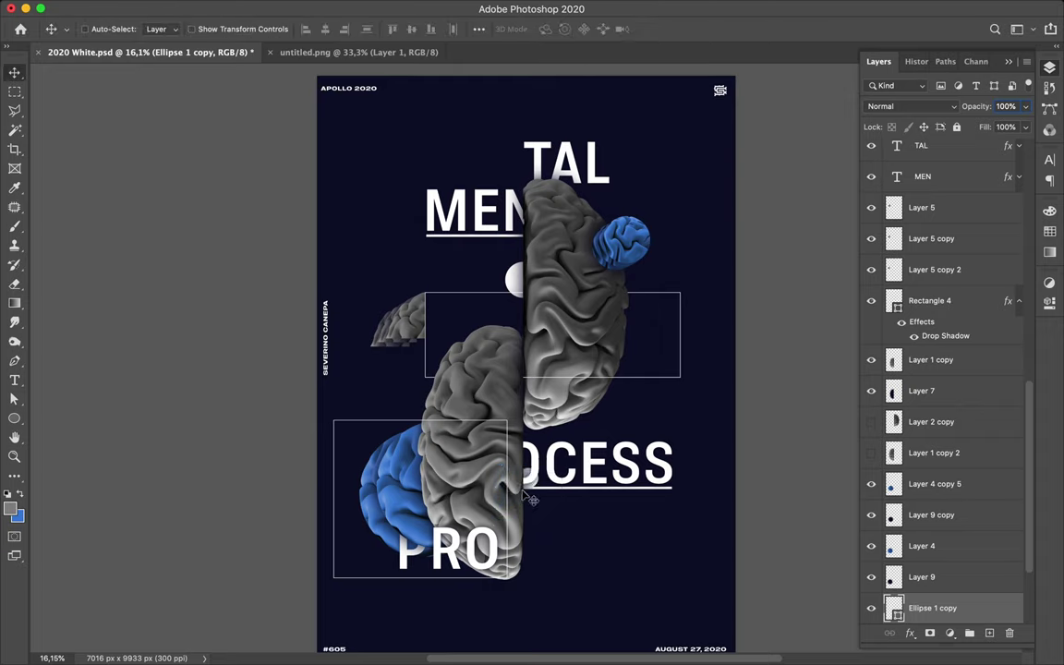
drag(520, 511, 524, 524)
Trace a triangular pen path to the left of the lower brain half
key(p)
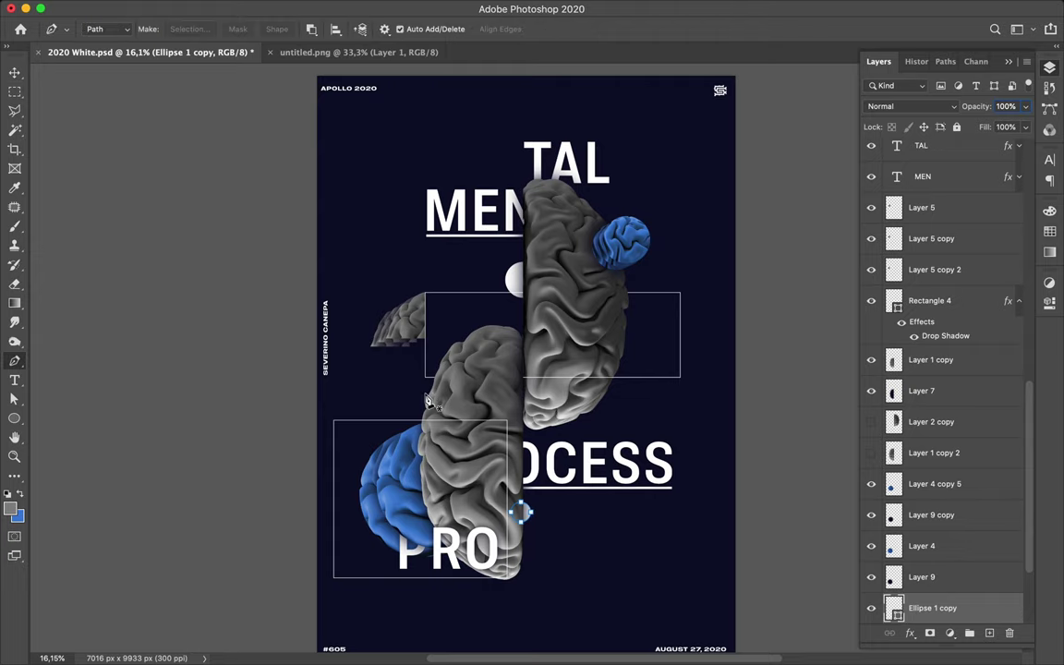
click(454, 428)
click(397, 370)
click(397, 399)
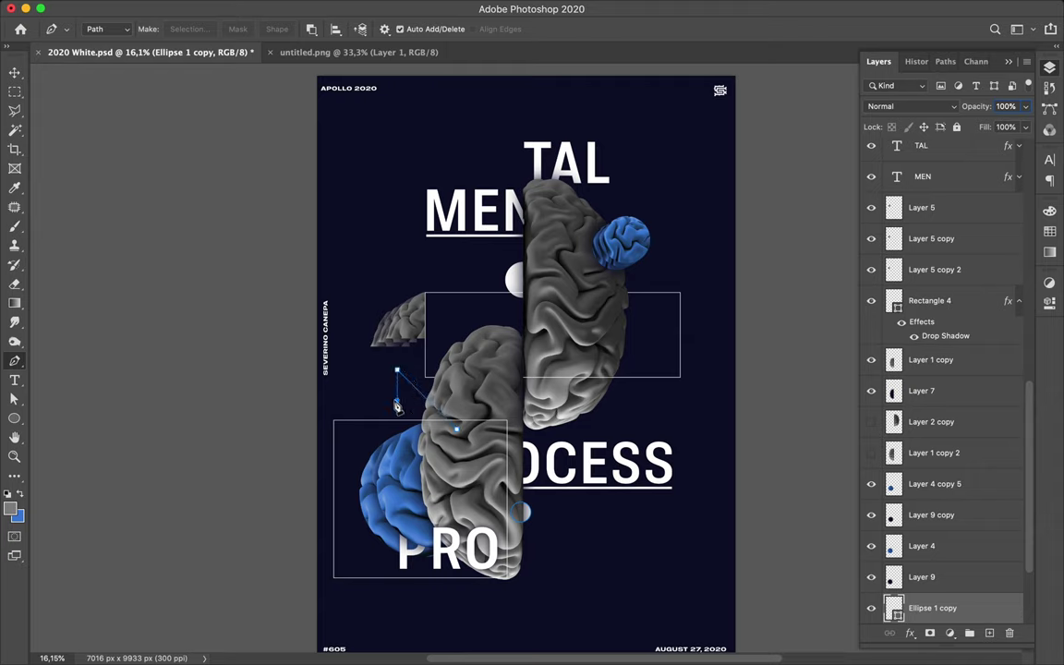
click(456, 430)
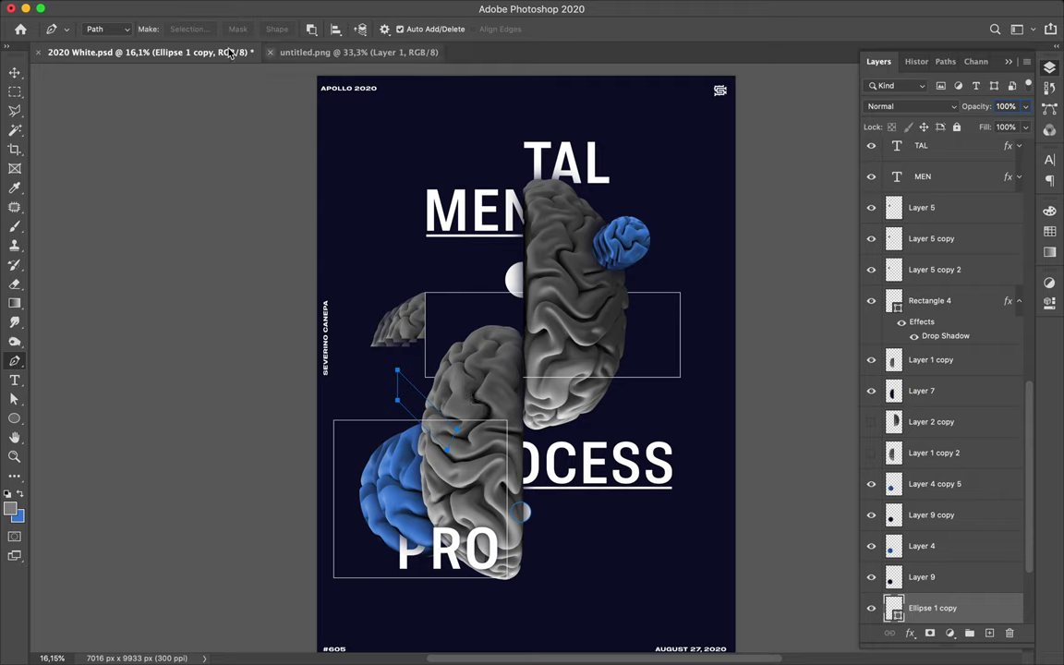
Draw a white triangle, Shape 1, as a filled shape beside the lower brain
click(128, 30)
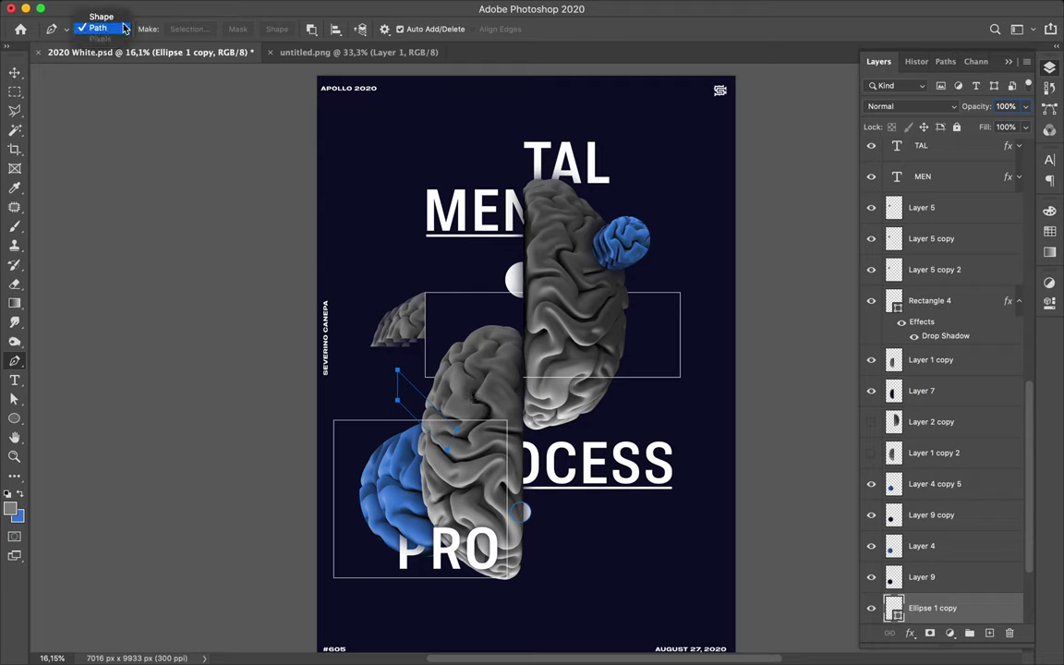
click(103, 17)
click(463, 424)
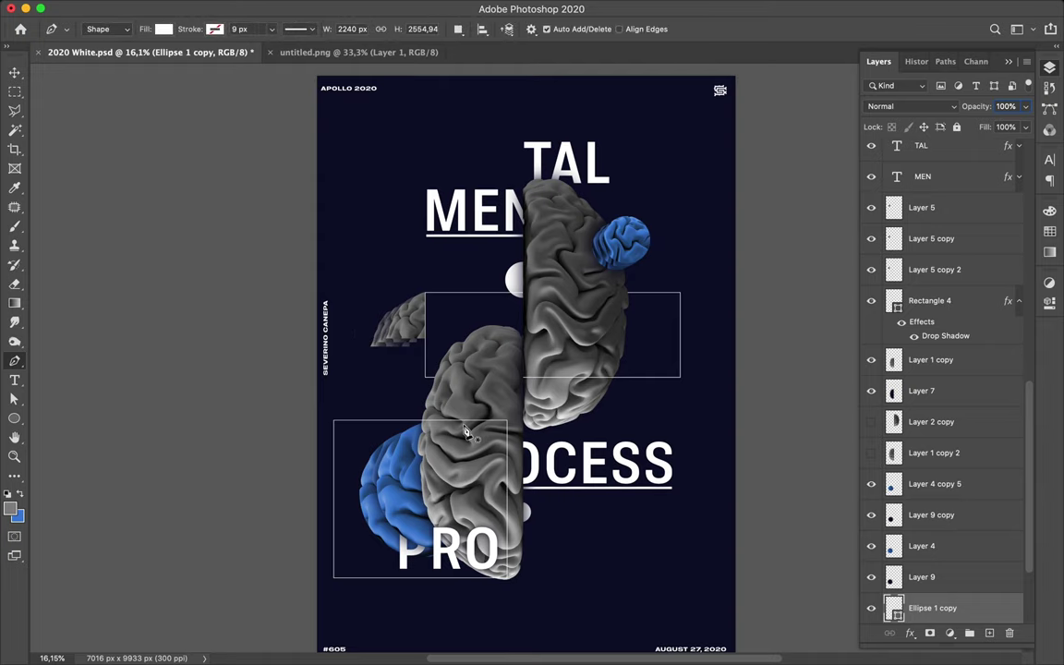
click(410, 370)
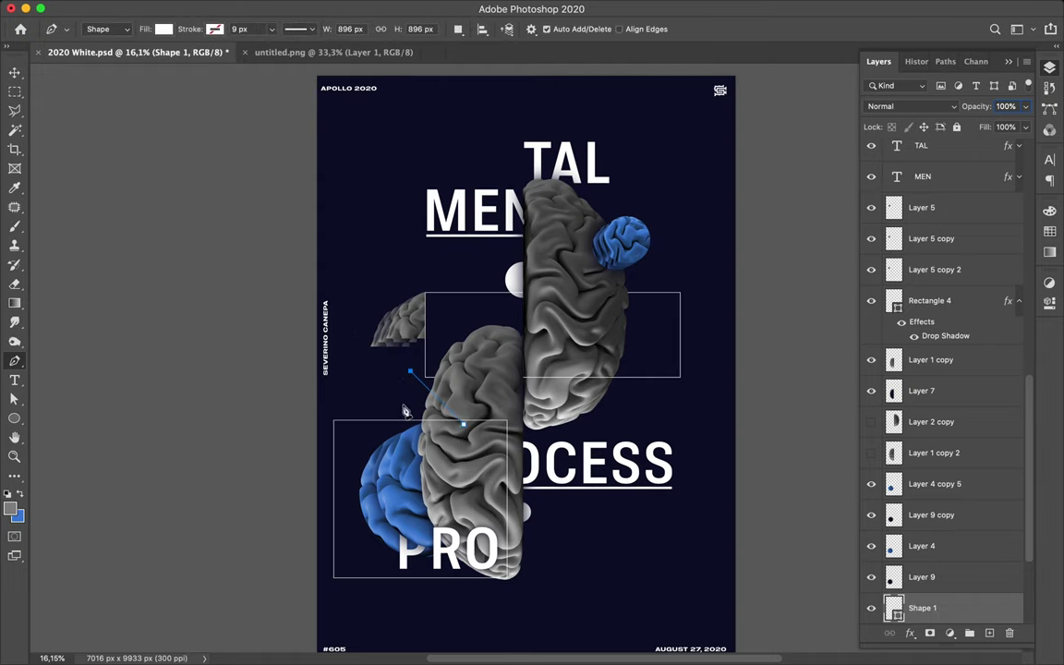
click(449, 445)
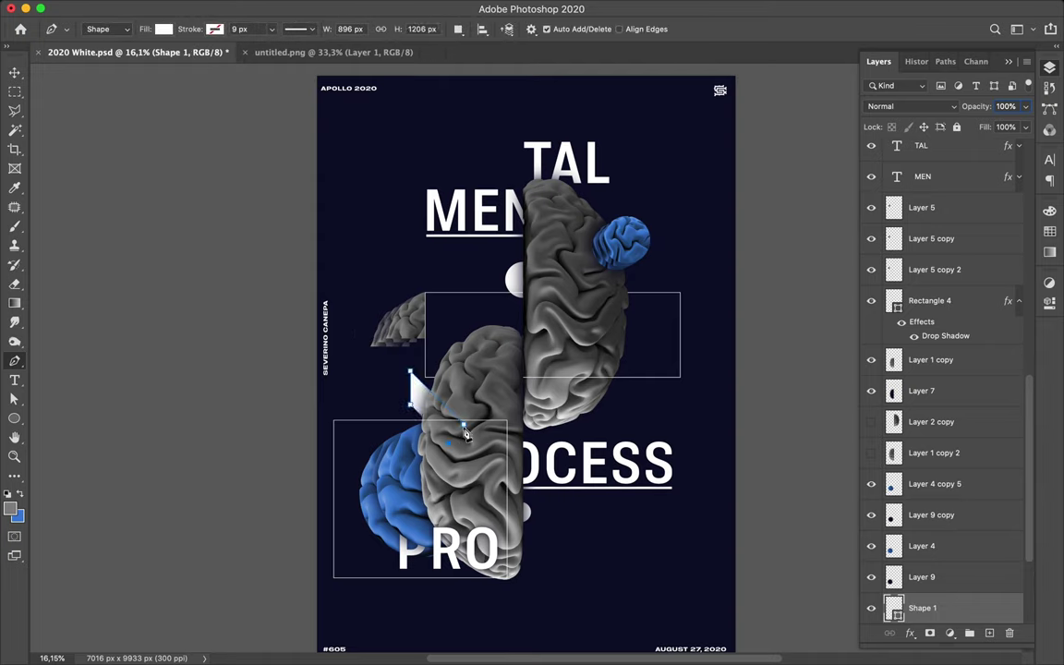
Paste the copied drop shadow onto Shape 1 and nudge it up-left
key(v)
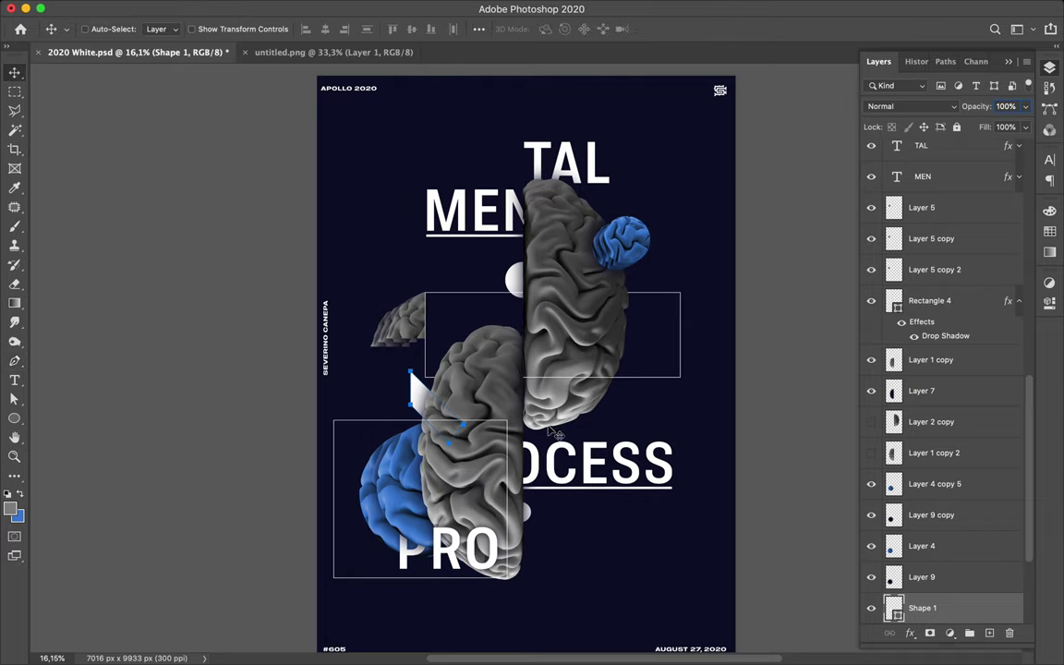
right_click(949, 606)
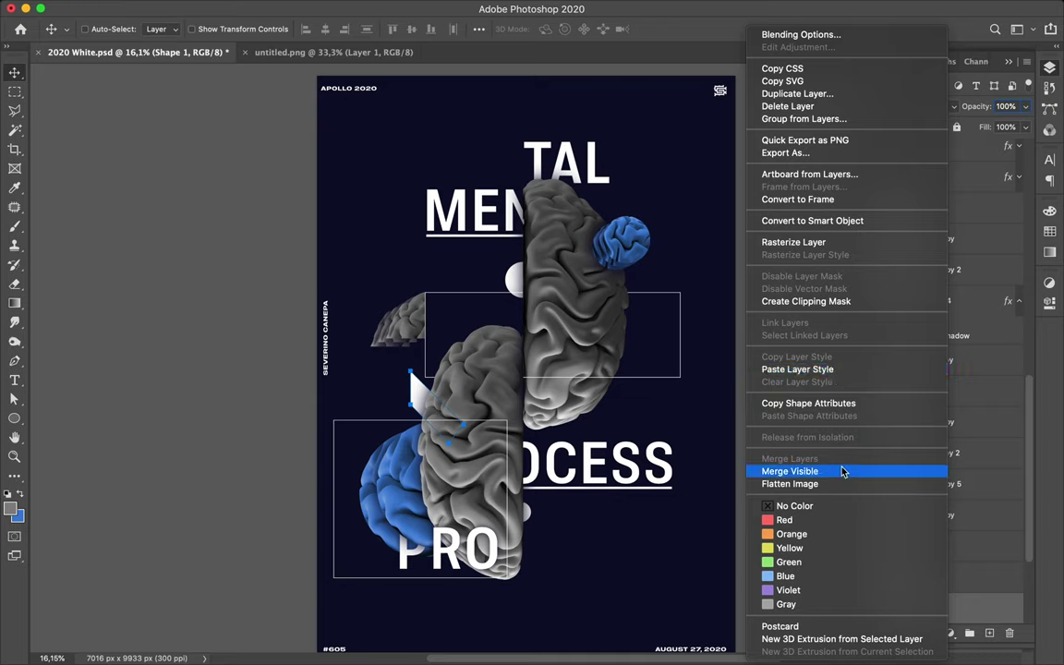
click(813, 369)
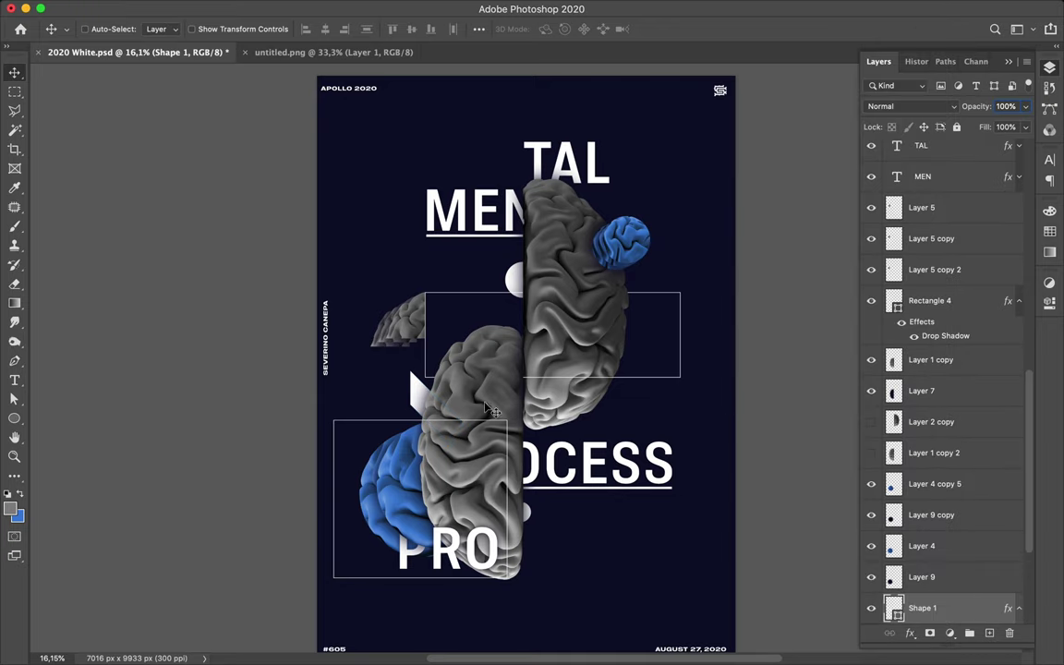
drag(408, 381, 408, 370)
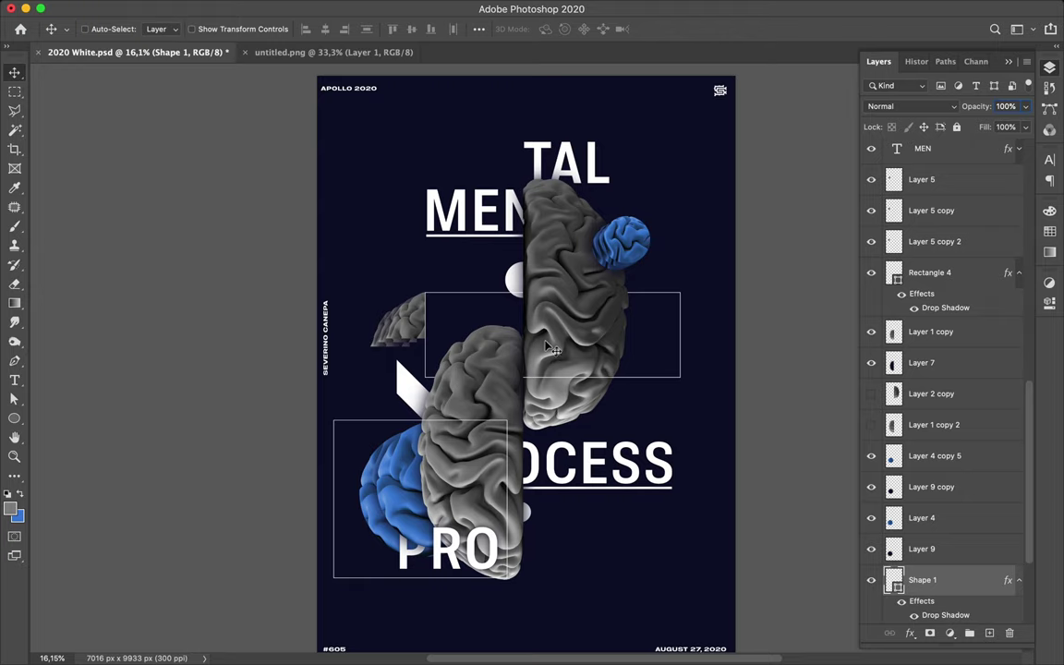
Draw a second white triangle, Shape 2, inside the upper outlined rectangle
key(p)
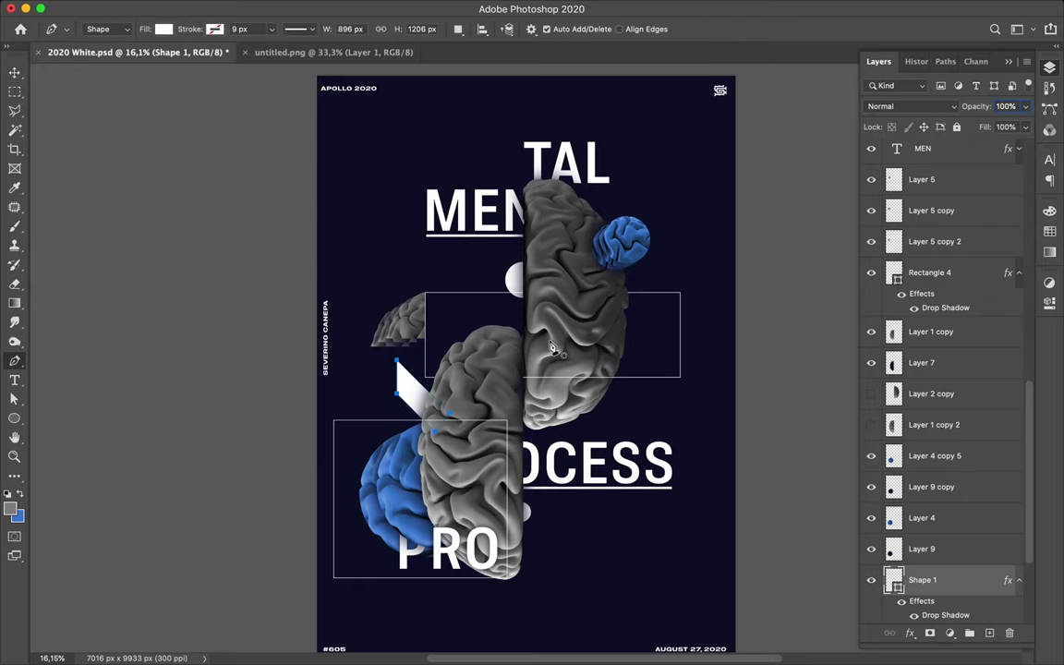
drag(554, 354, 520, 316)
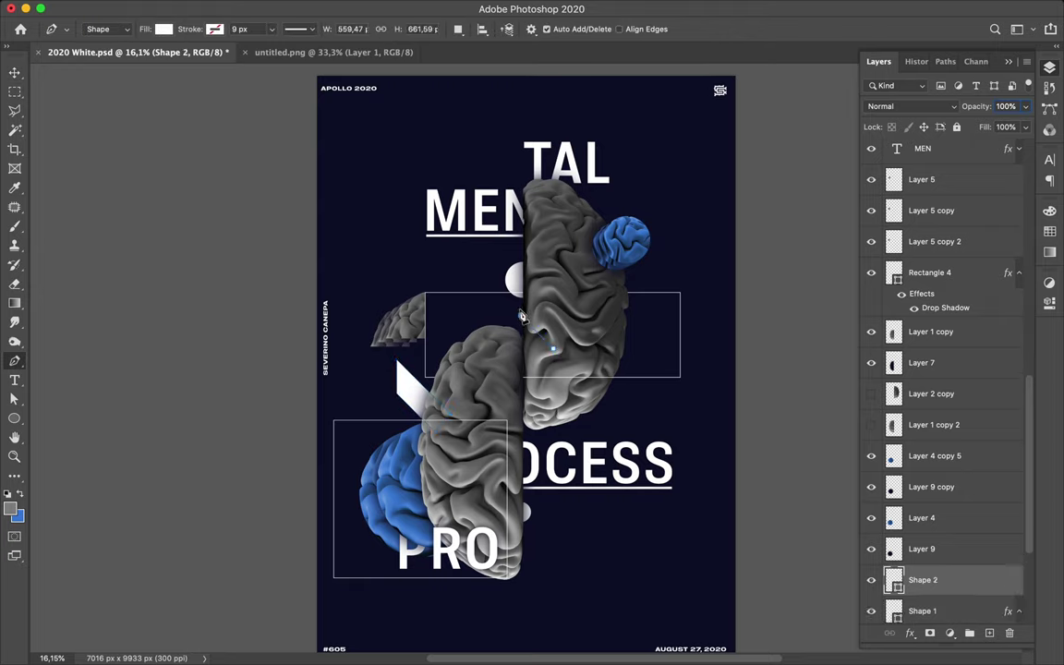
drag(447, 316, 495, 364)
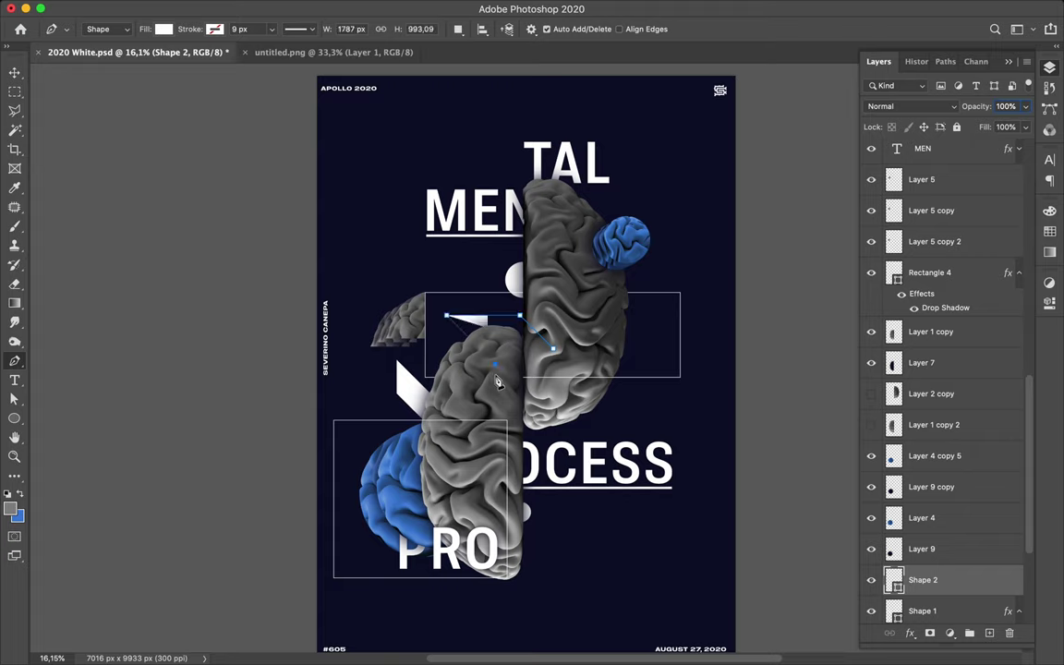
click(552, 355)
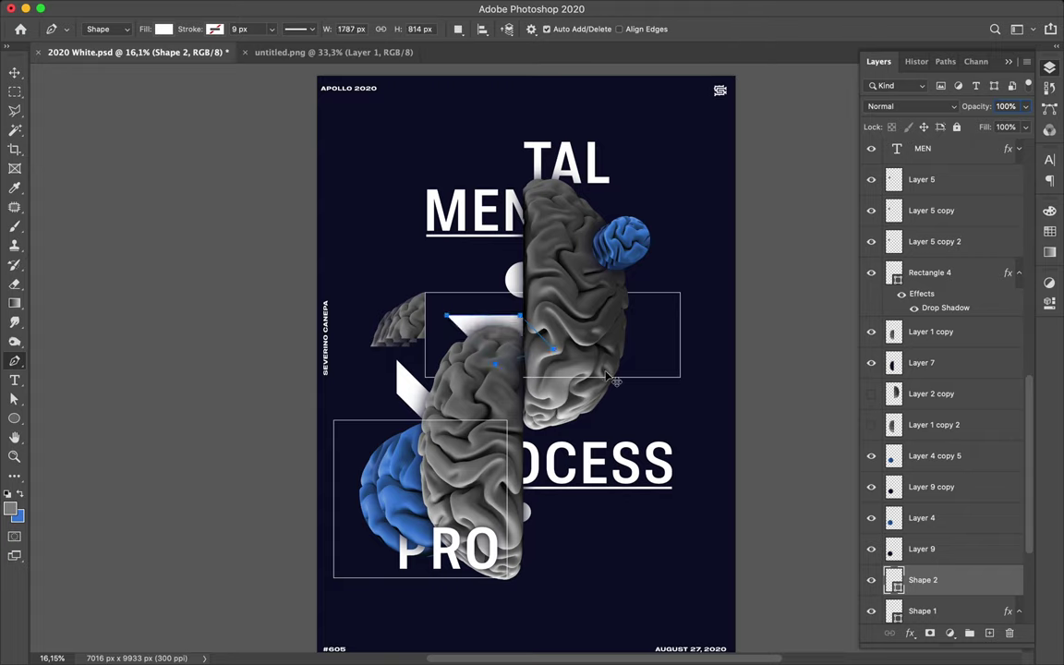
Move Shape 2 left against the edge of the upper brain half
key(v)
key(a)
click(482, 323)
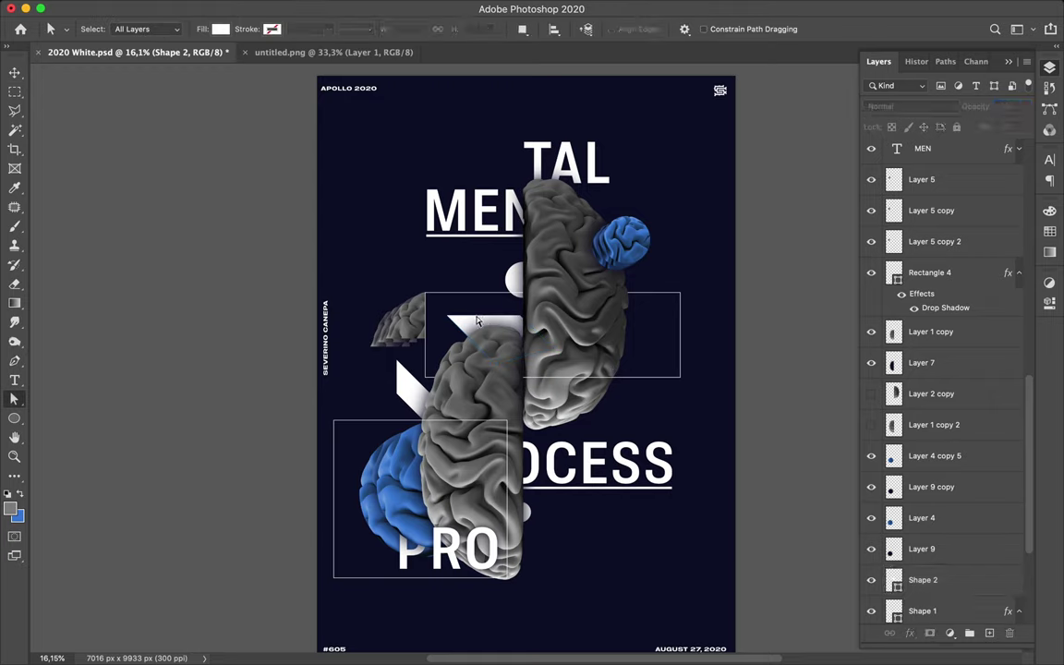
key(v)
click(469, 324)
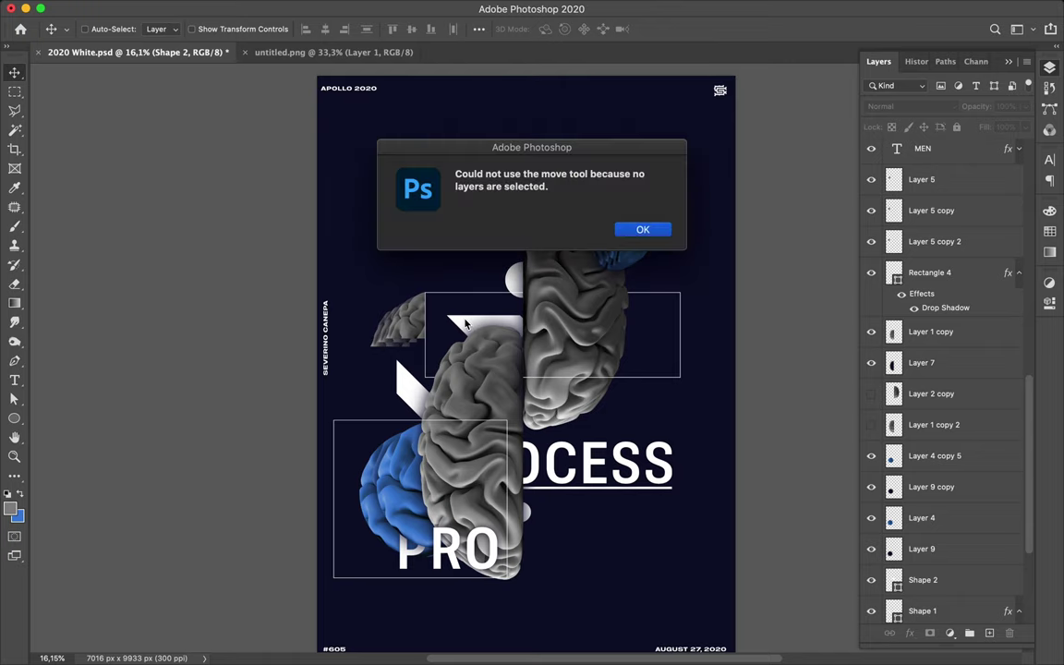
click(624, 236)
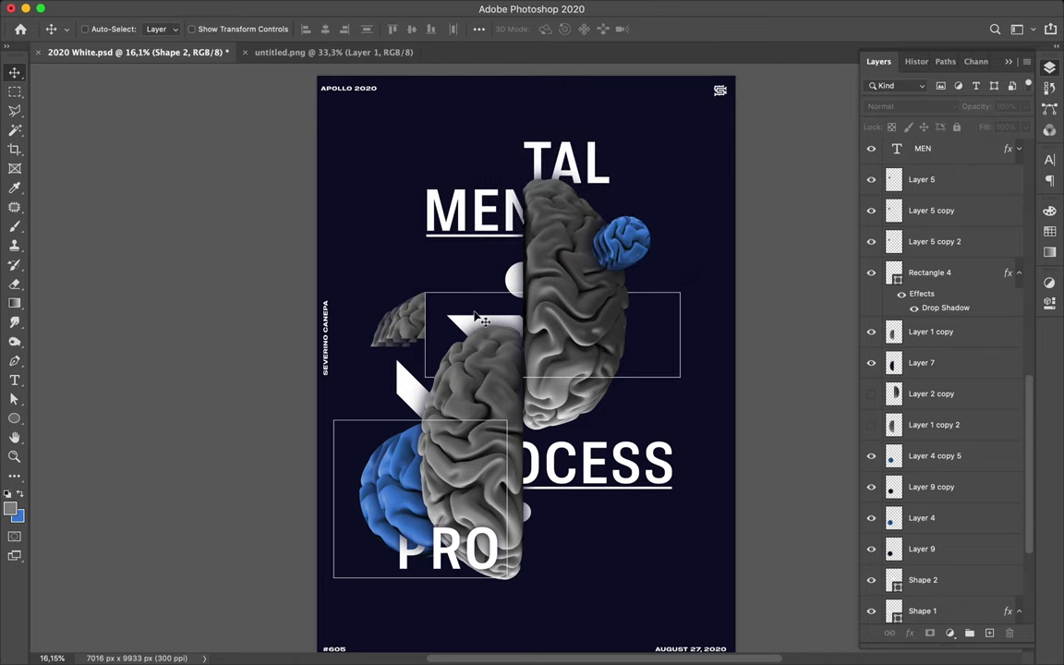
drag(465, 324, 453, 322)
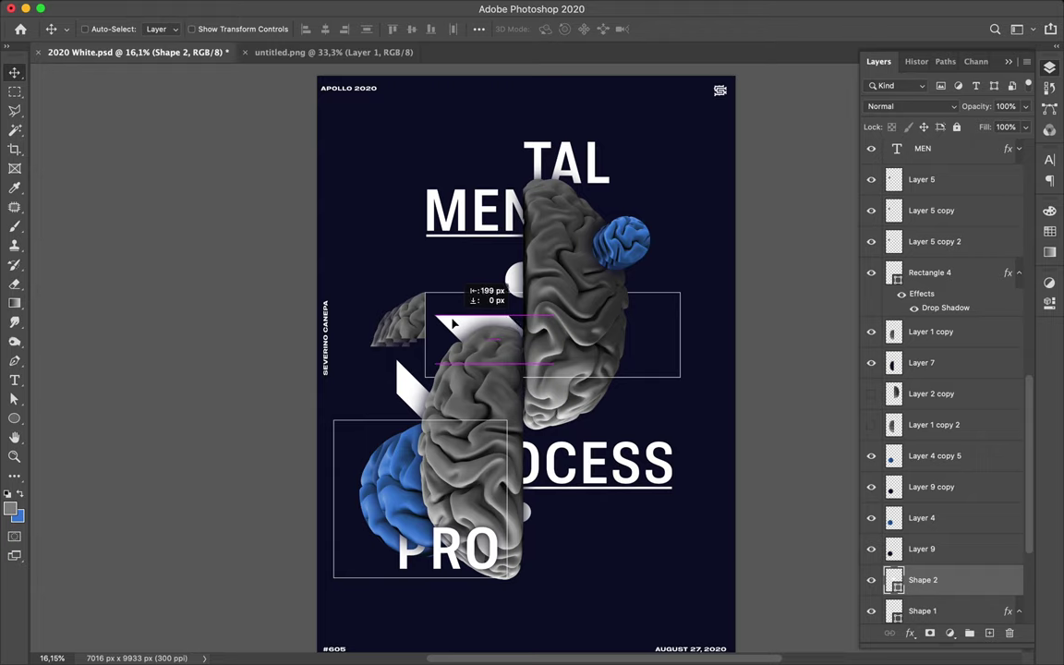
drag(452, 323, 452, 322)
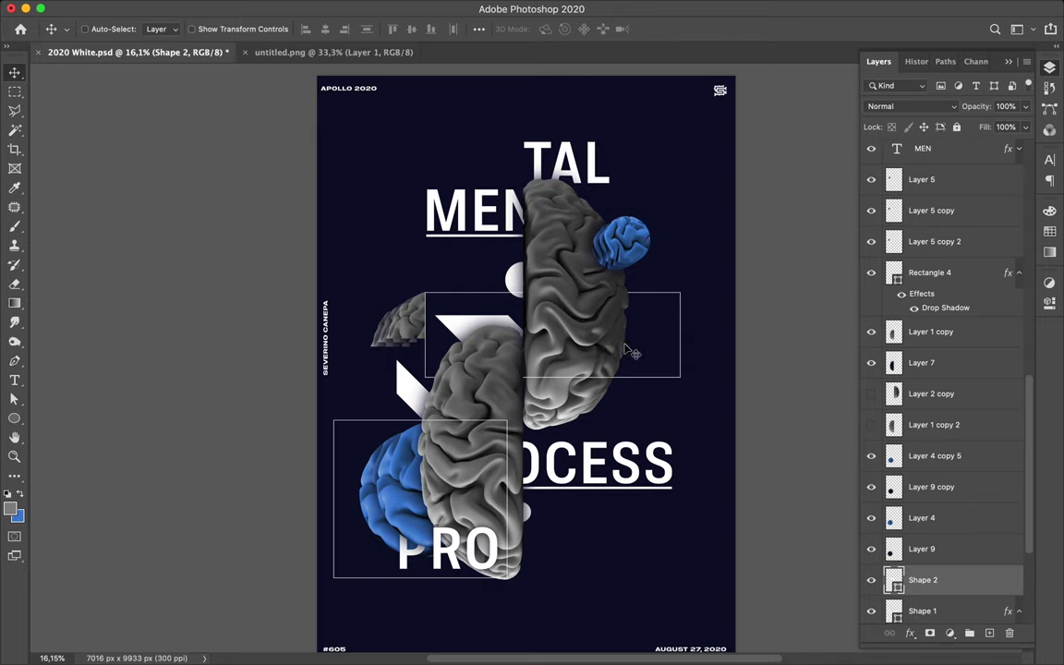
Draw a long white five-point bar, Shape 3, running down-right from the upper brain
key(p)
click(612, 326)
click(672, 387)
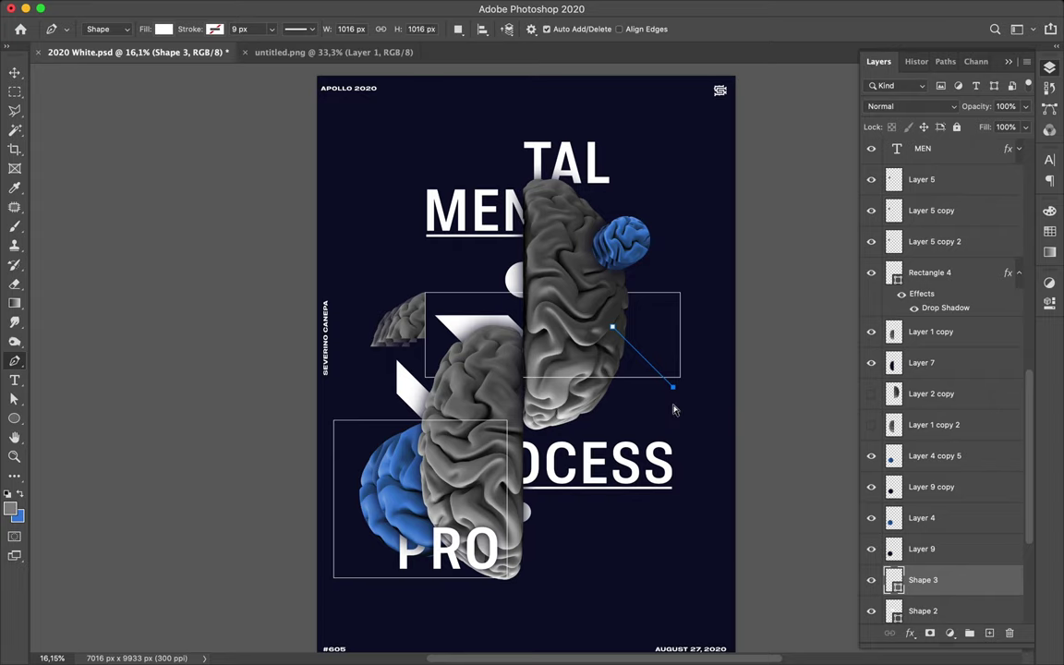
click(708, 422)
click(678, 424)
click(602, 345)
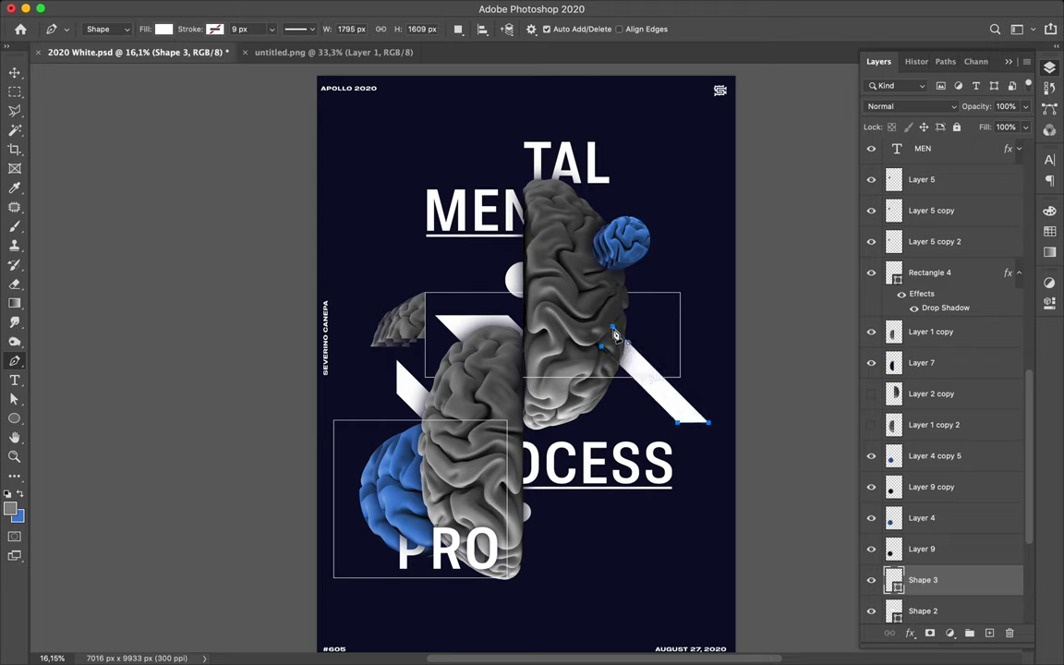
Select the Shape 3 layer and bring up its layer context menu
key(v)
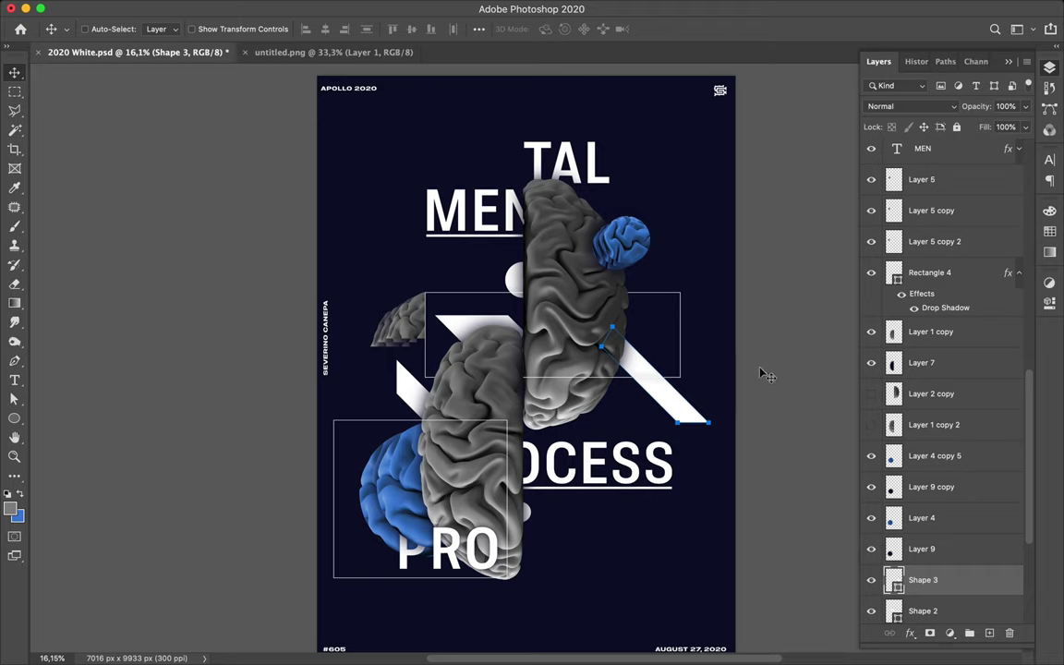
key(a)
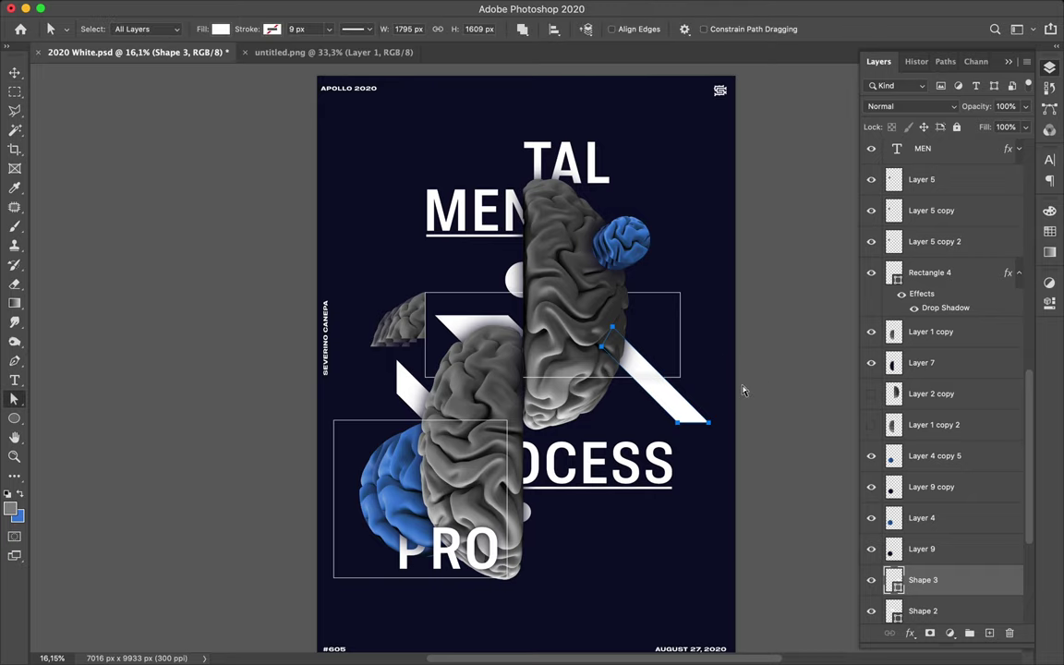
click(744, 391)
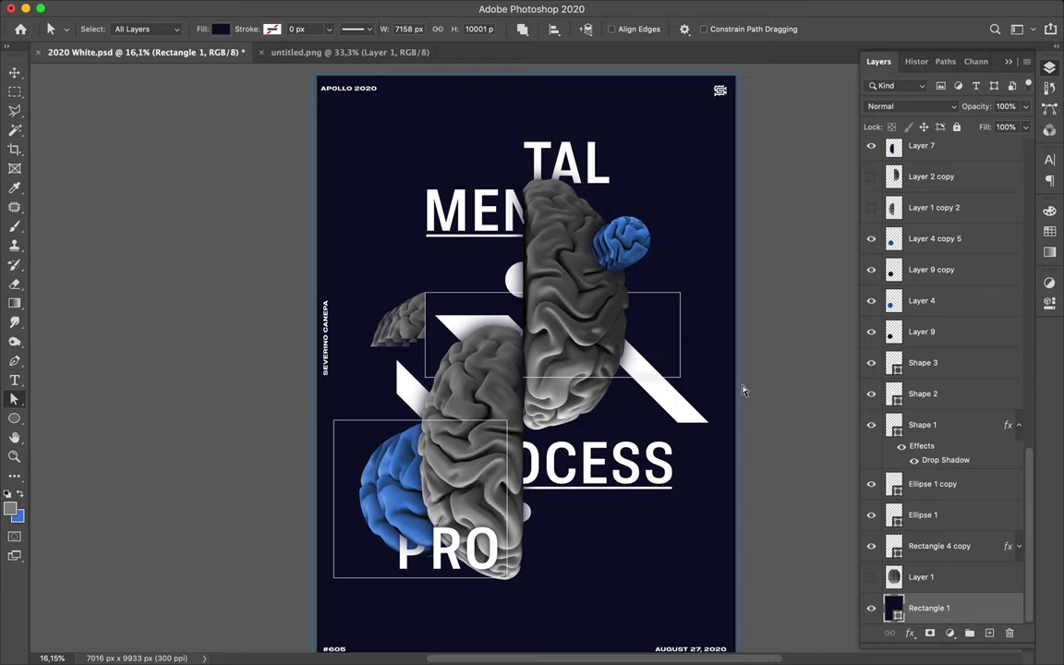
key(v)
click(684, 417)
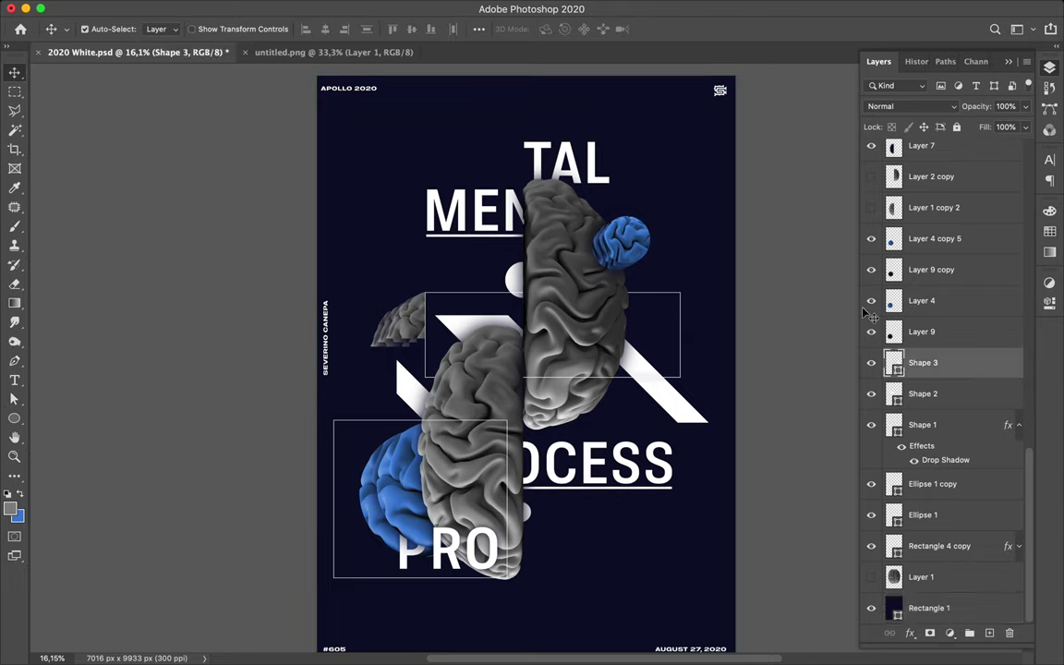
right_click(965, 357)
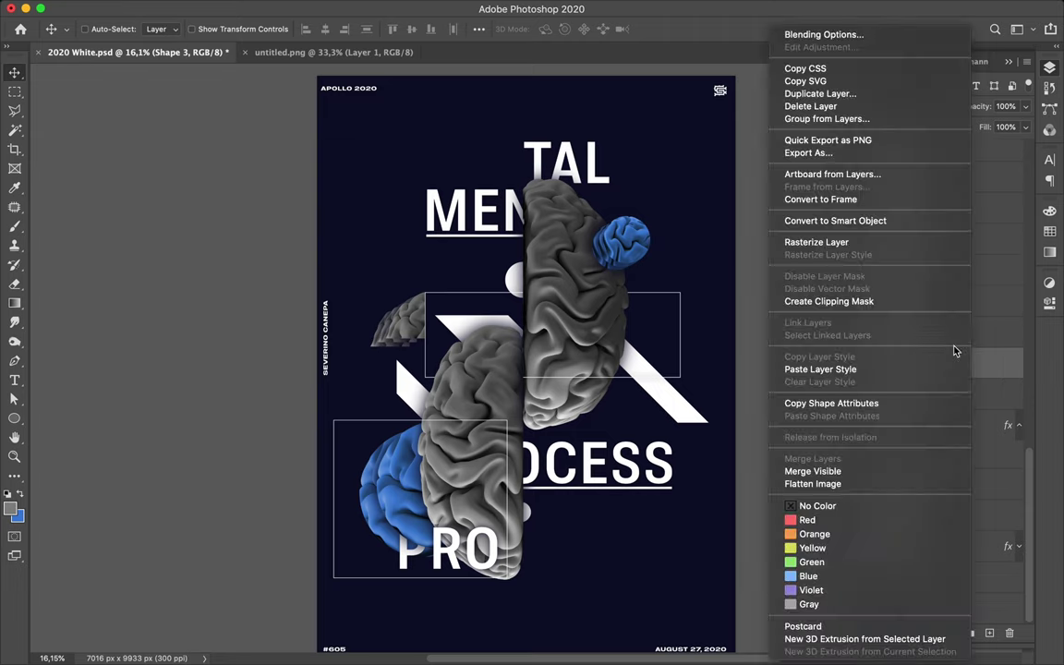
Paste the drop shadow onto Shape 3 and slide the bar left behind the upper brain
click(859, 368)
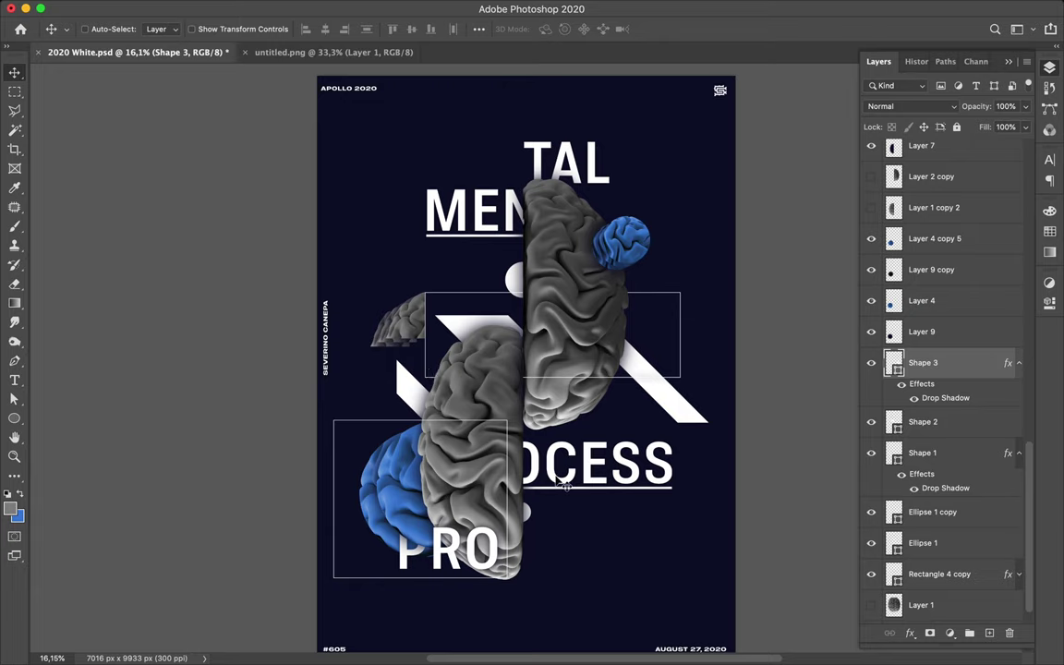
key(super)
drag(677, 417, 623, 424)
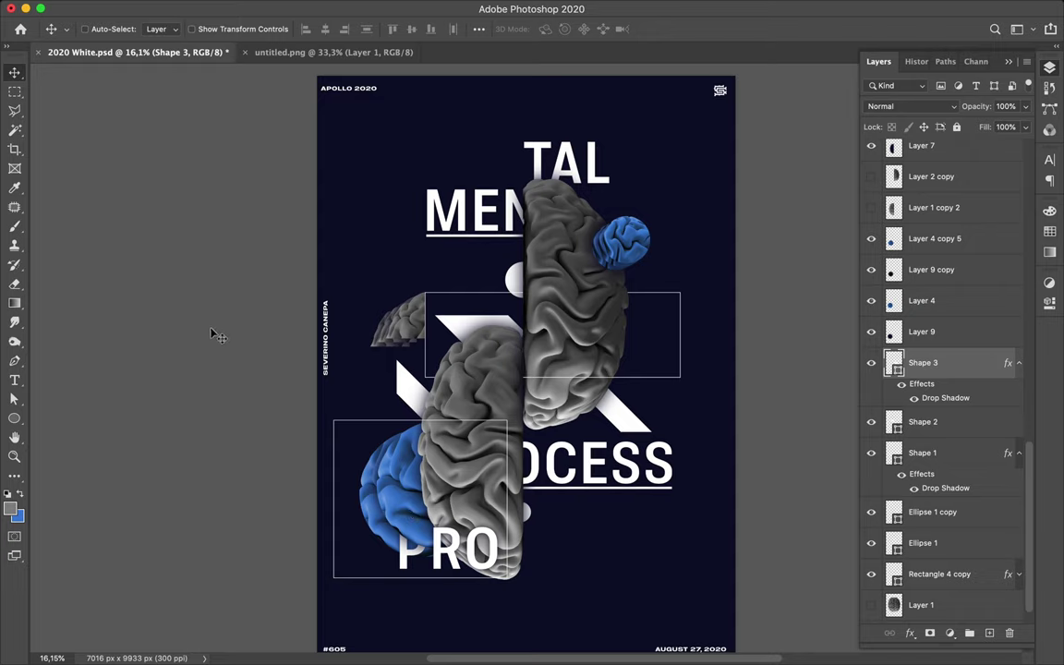
Draw a four-corner strip, Shape 4, along the poster's upper left edge, filled with the recent blue
key(p)
click(313, 275)
click(335, 297)
click(336, 146)
click(304, 111)
click(314, 276)
key(a)
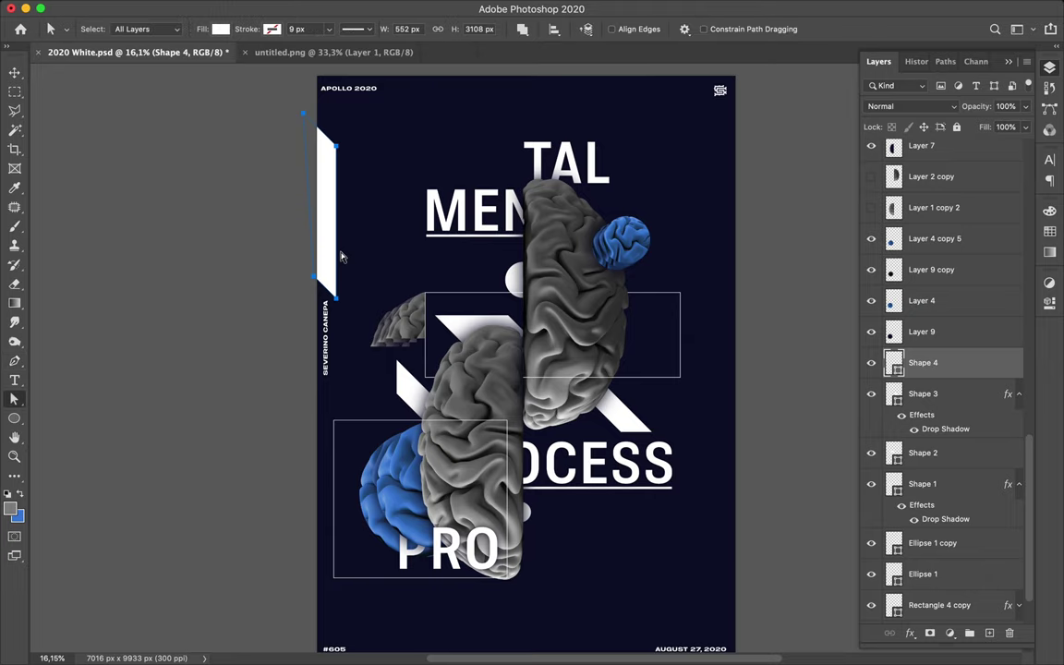
click(213, 30)
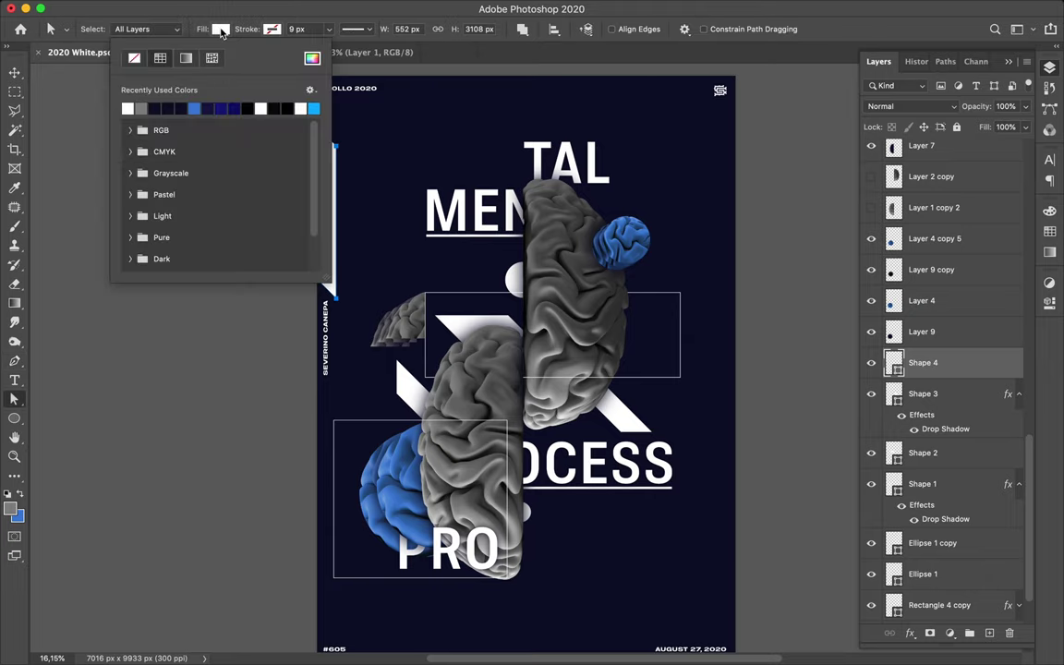
click(194, 108)
key(v)
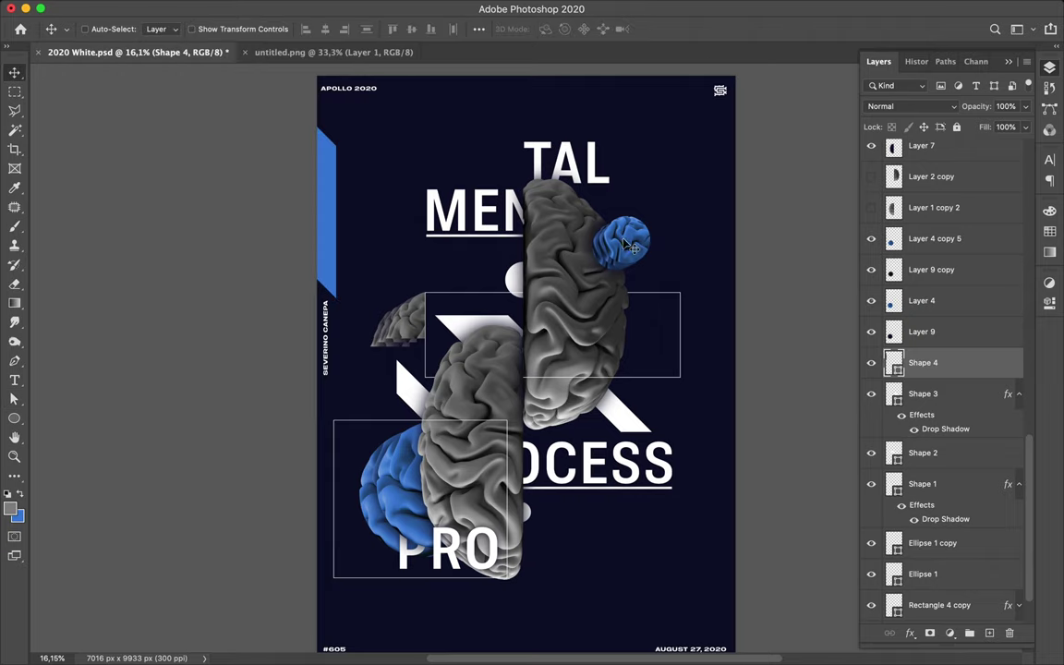
Move Shape 1 up the layer stack to just below Rectangle 4 and collapse its effects
scroll(766, 434, down, 2)
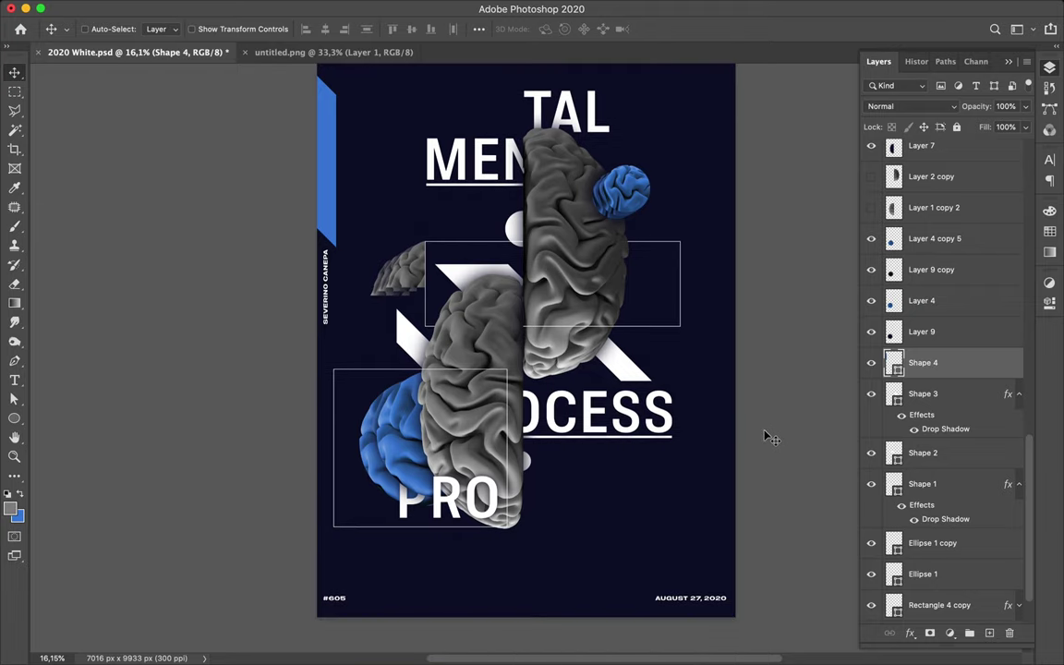
scroll(766, 437, up, 2)
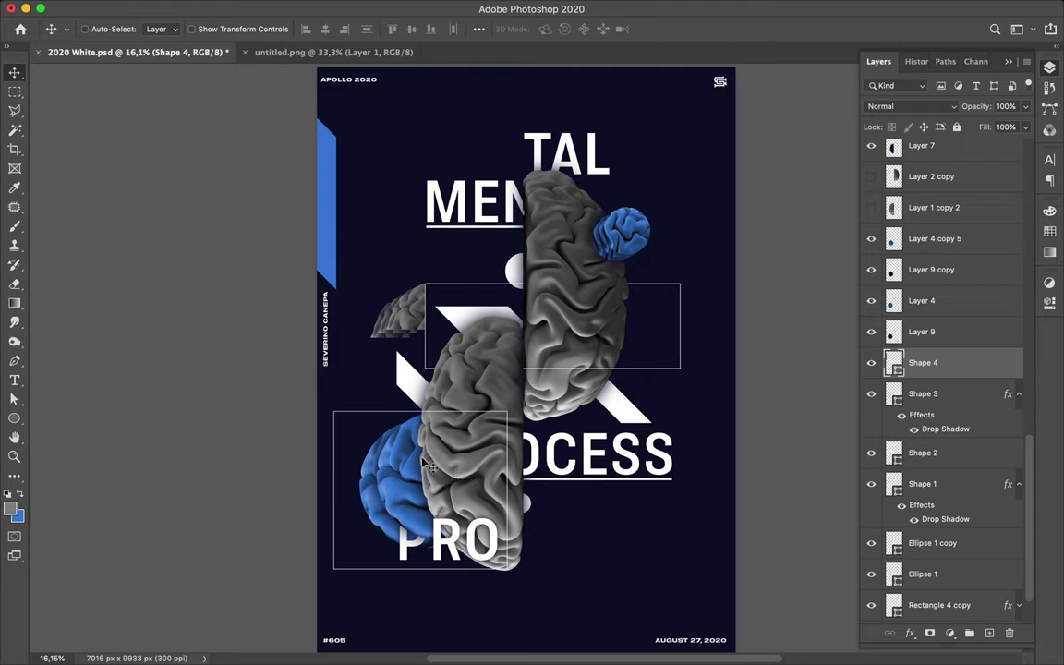
key(super)
super+click(406, 374)
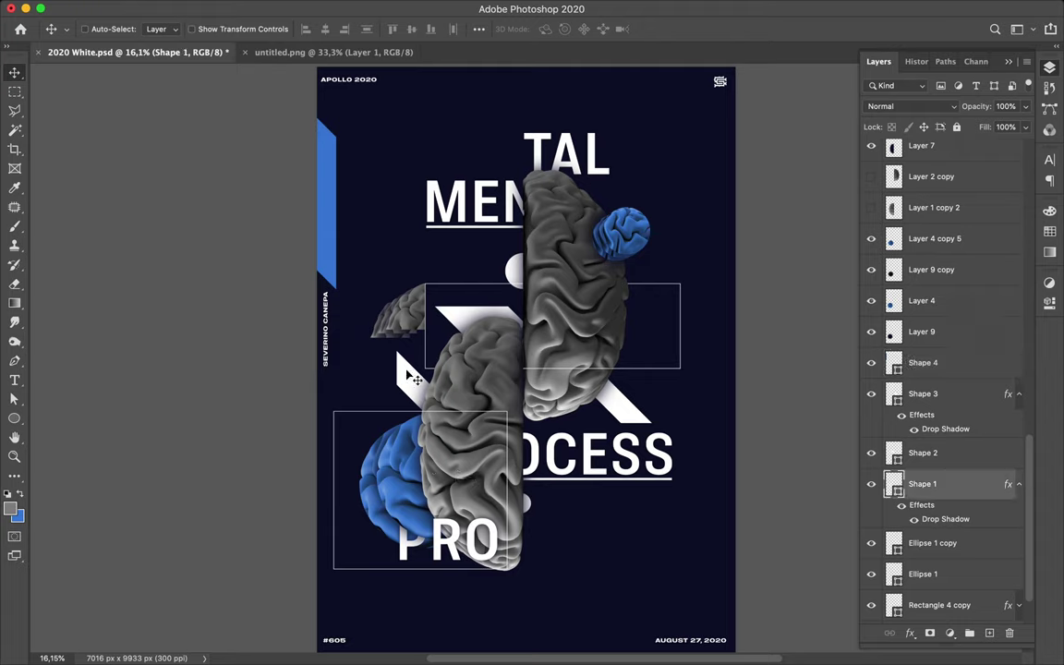
drag(946, 489, 938, 248)
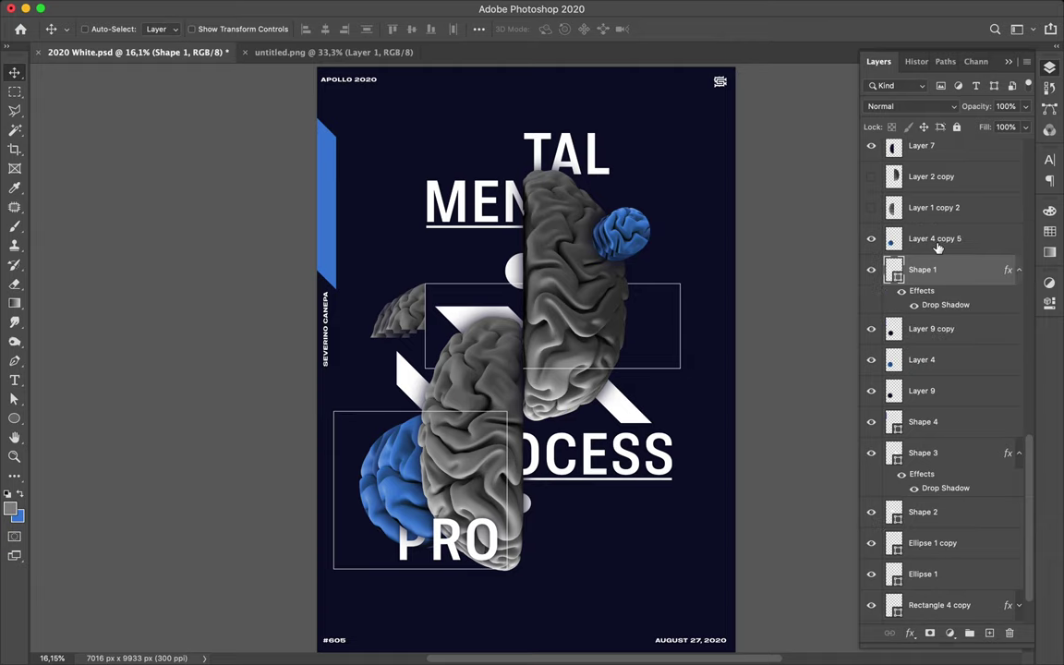
scroll(938, 245, up, 3)
drag(964, 357, 955, 183)
click(1018, 144)
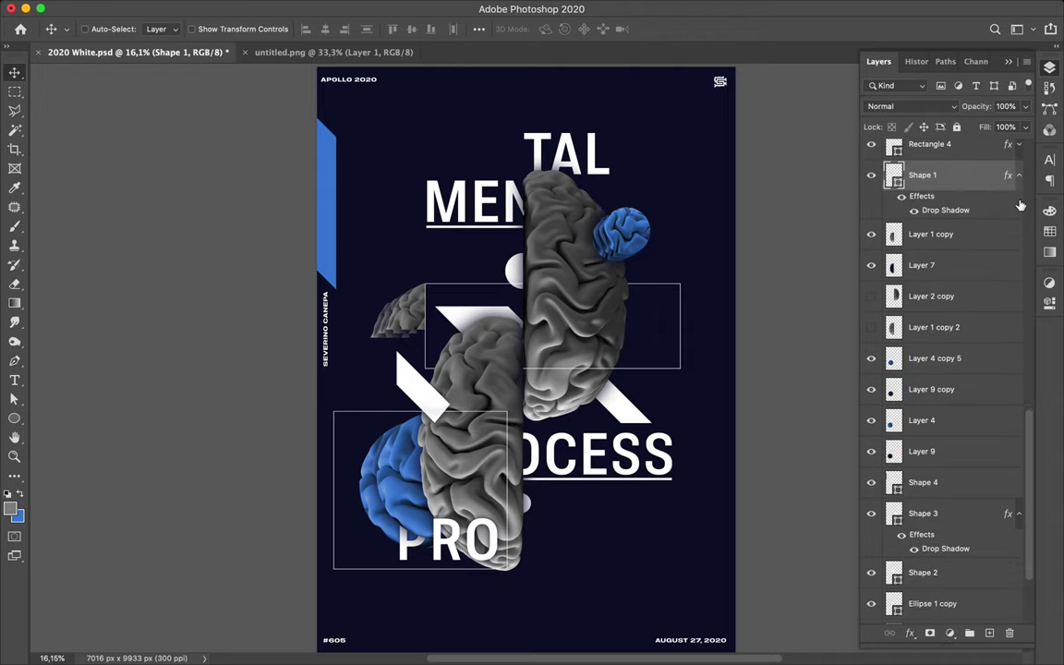
click(1019, 176)
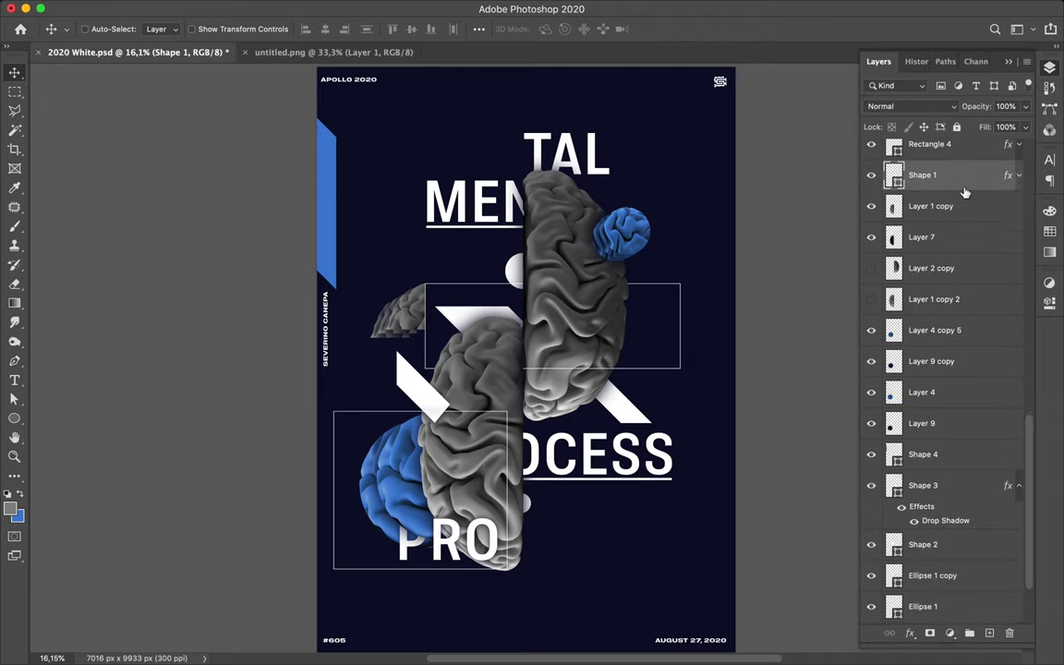
key(a)
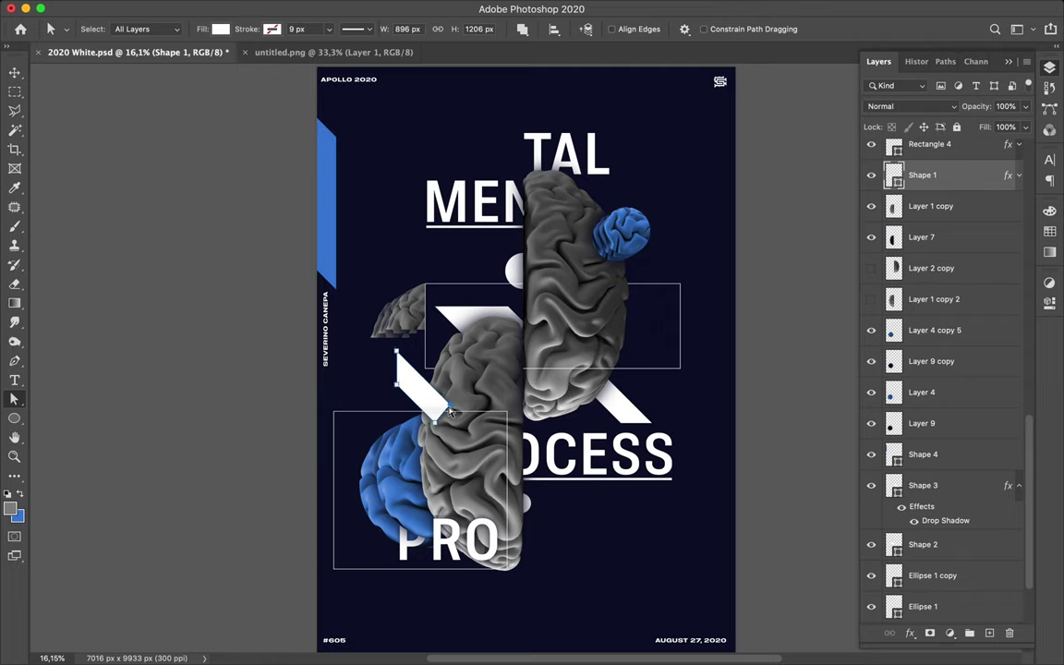
Try reshaping the white bar's lower-right end, undo it, and zoom in on the bar
drag(451, 407, 436, 407)
key(super+z)
scroll(434, 408, up, 5)
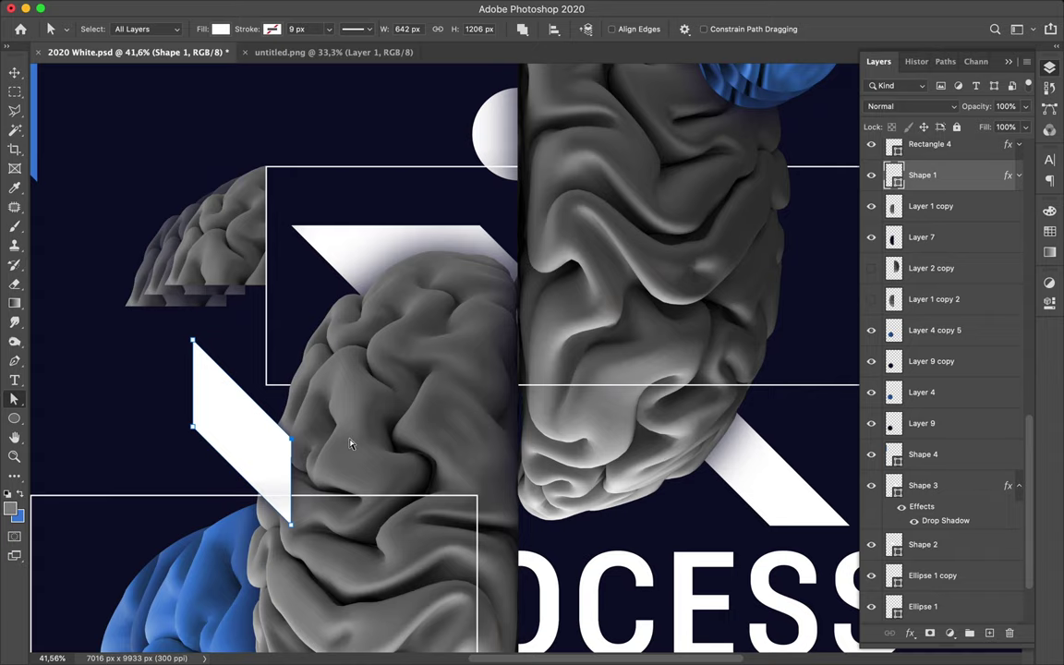
key(super+equal)
key(super+equal)
scroll(295, 494, left, 5)
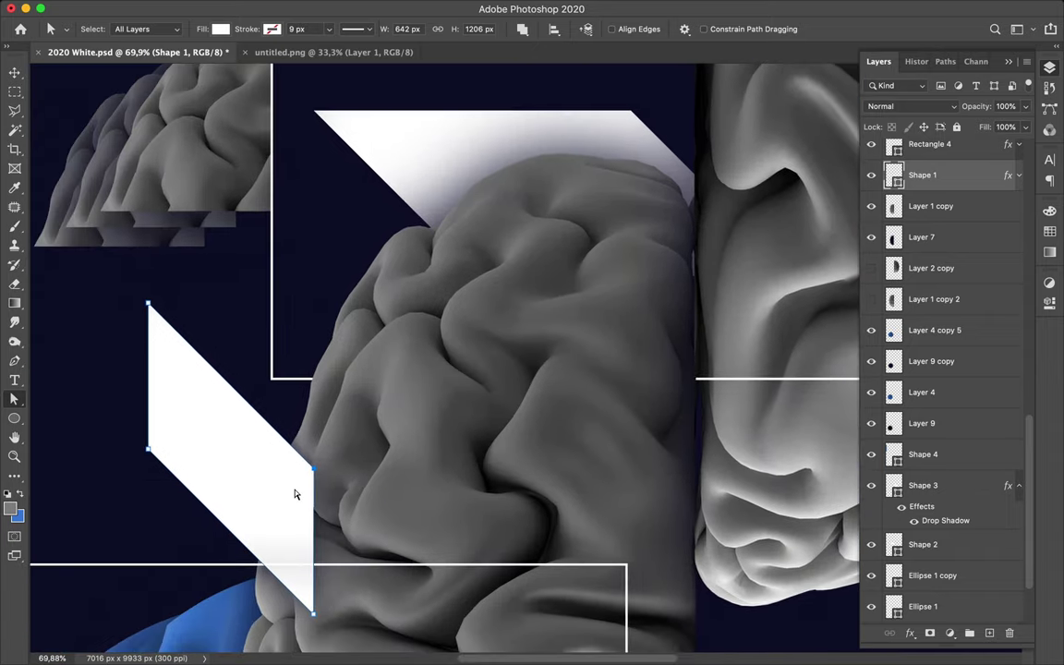
Delete the Shape 1 layer, restore it briefly to compare, then delete it again
key(Delete)
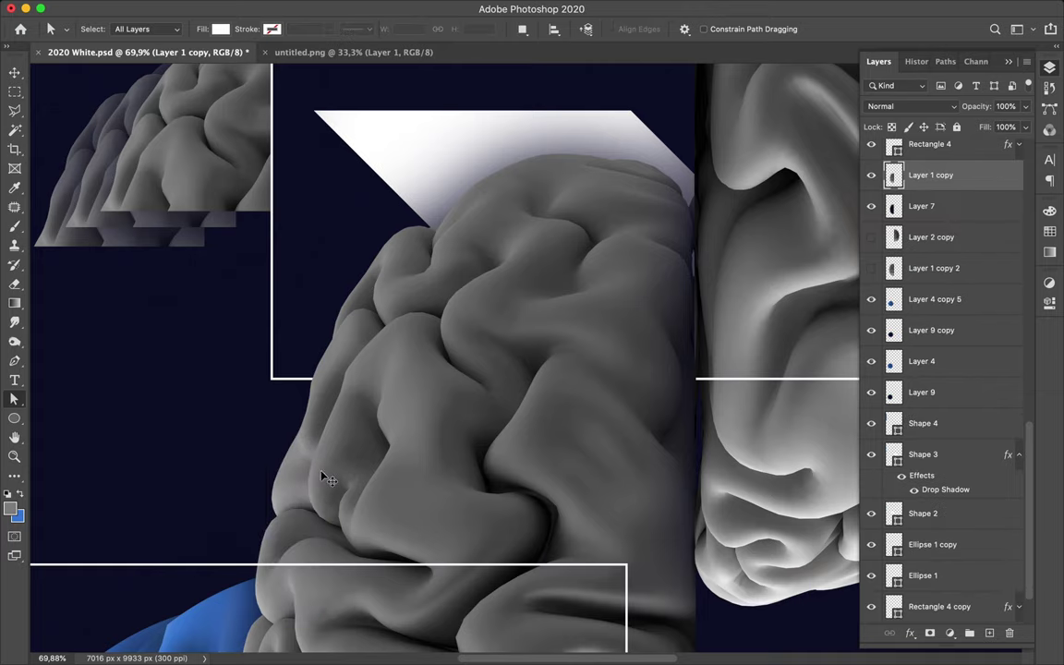
key(v)
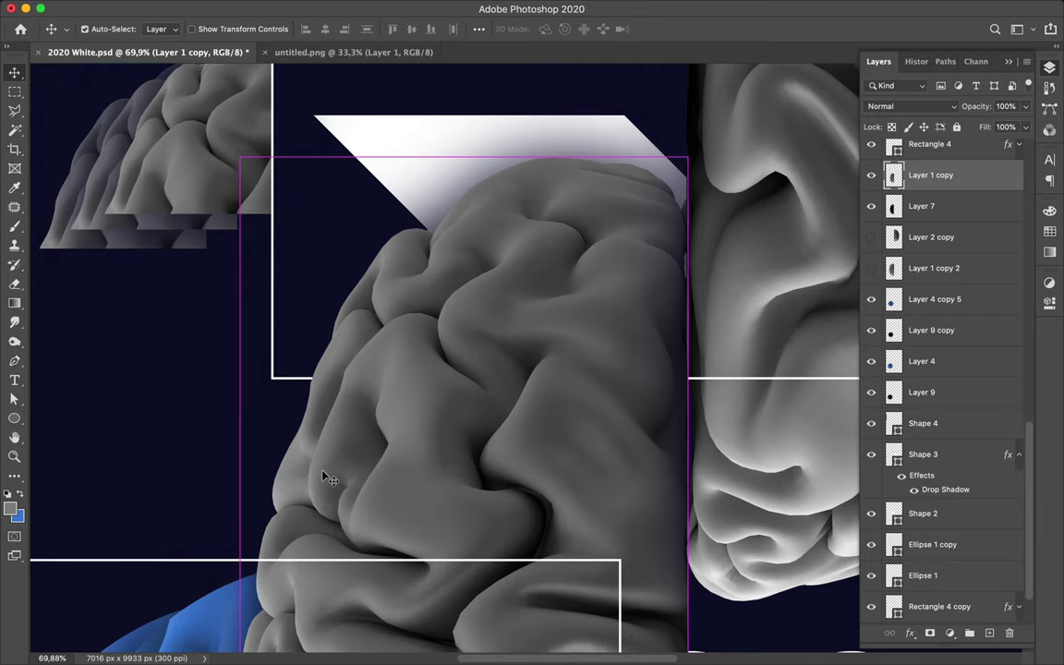
key(ctrl+0)
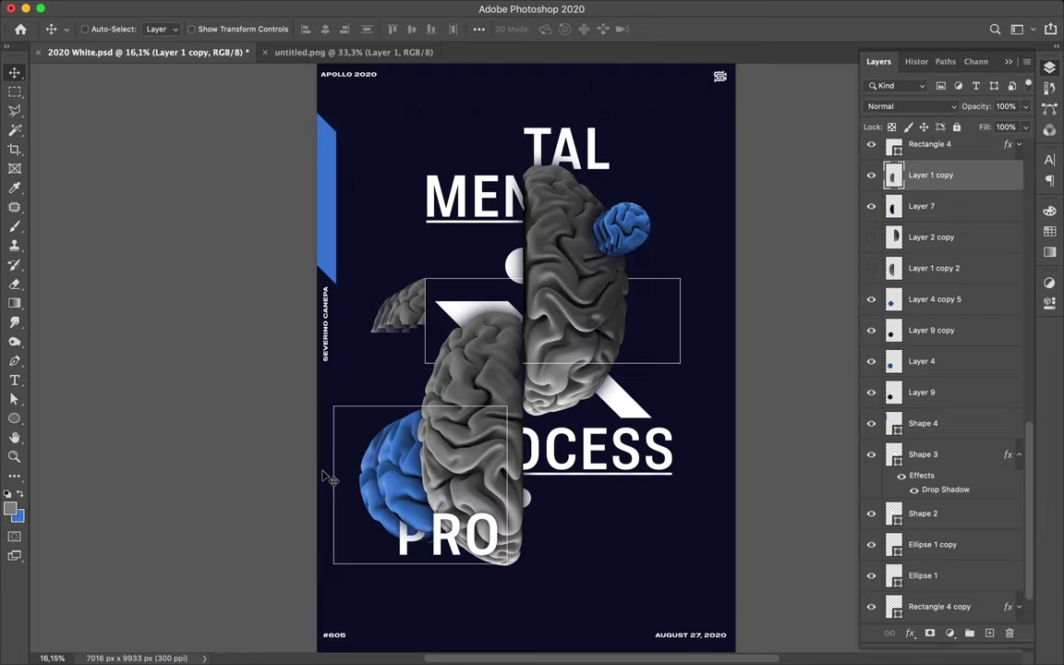
key(ctrl+z)
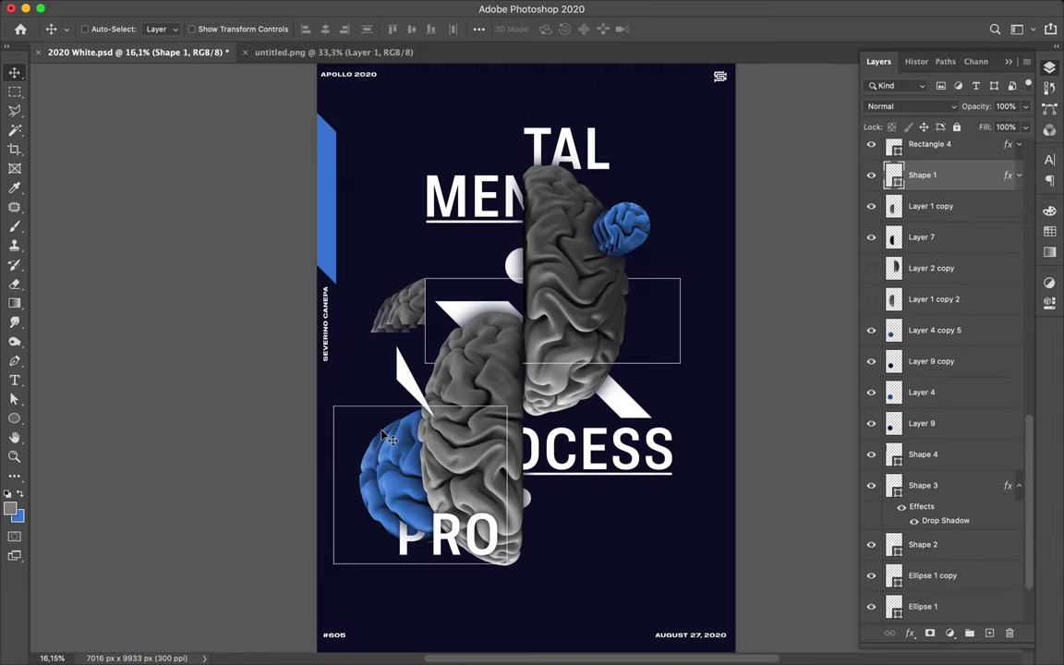
key(Delete)
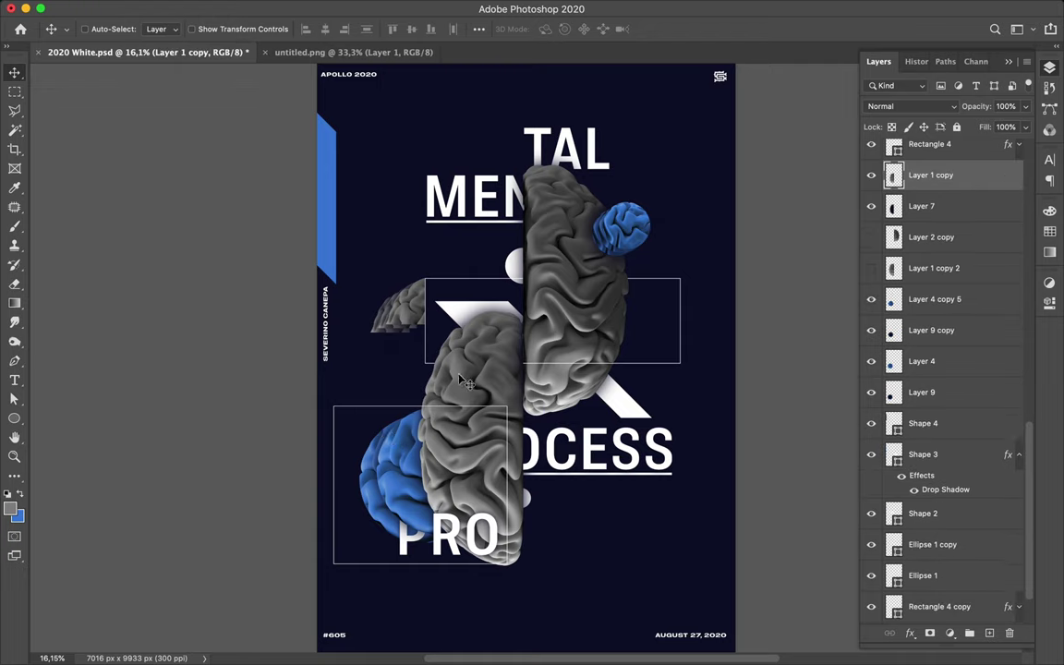
key(p)
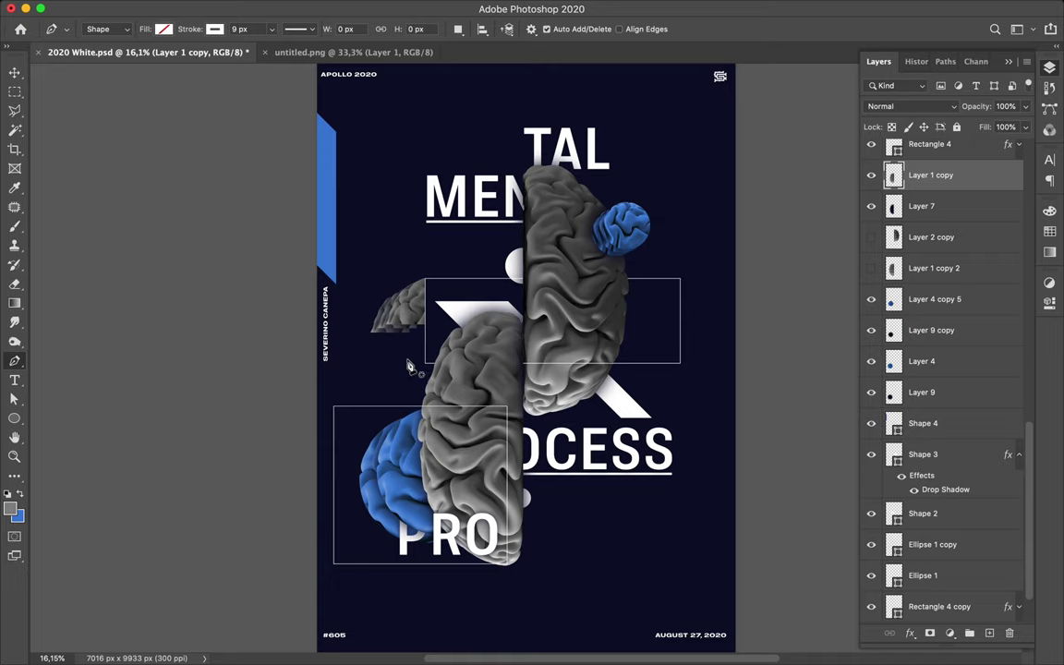
Start a new pen shape, Shape 5, against the left side of the lower brain half
click(407, 359)
click(407, 387)
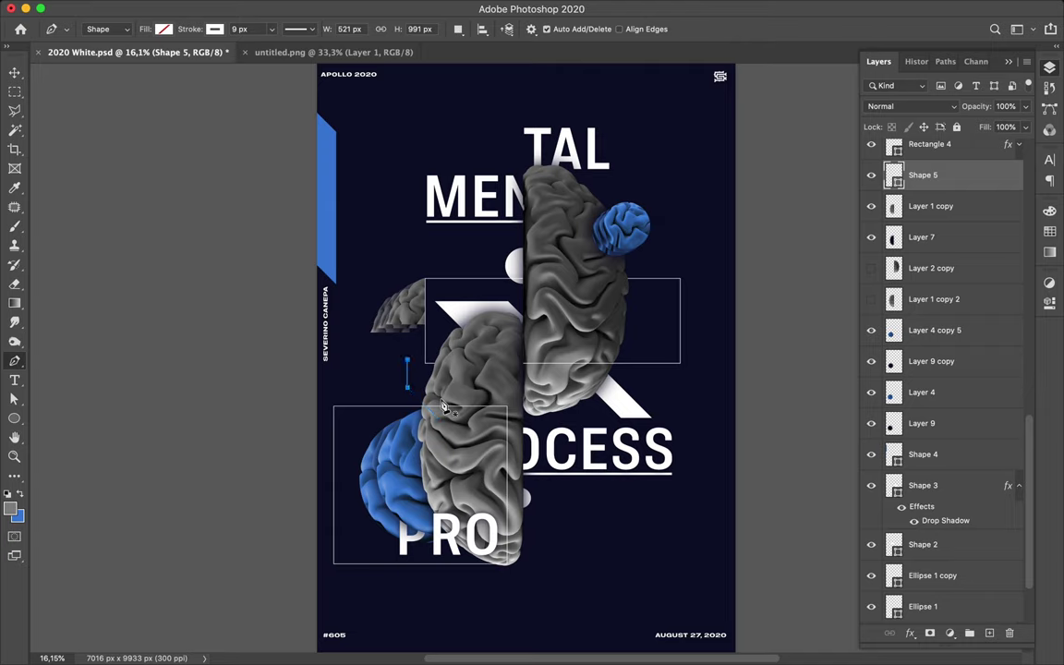
key(ctrl+z)
key(ctrl+z)
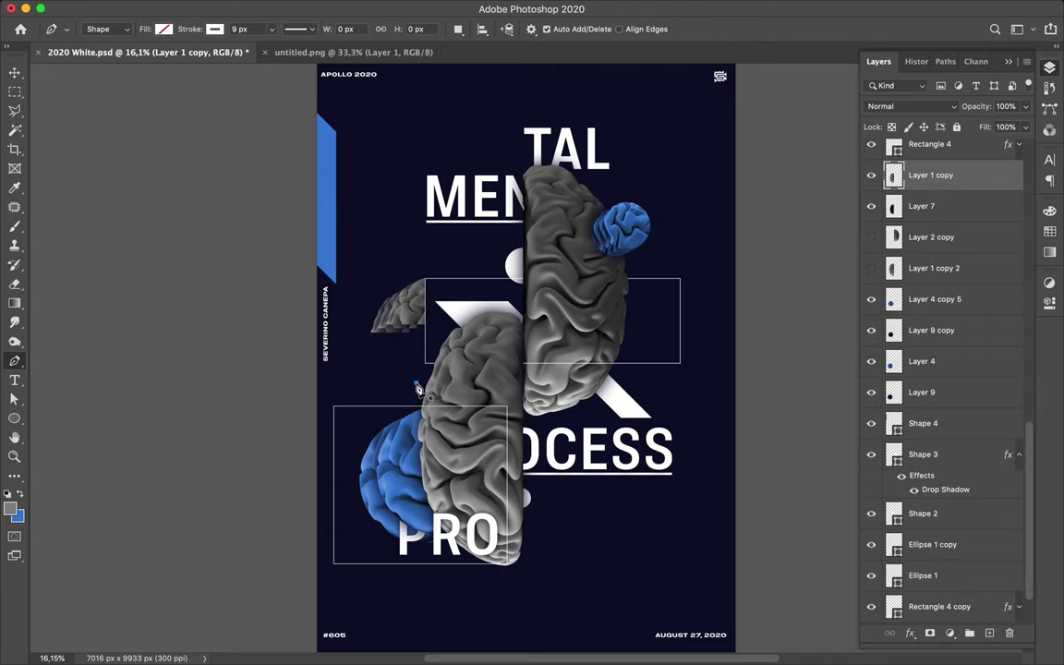
click(416, 389)
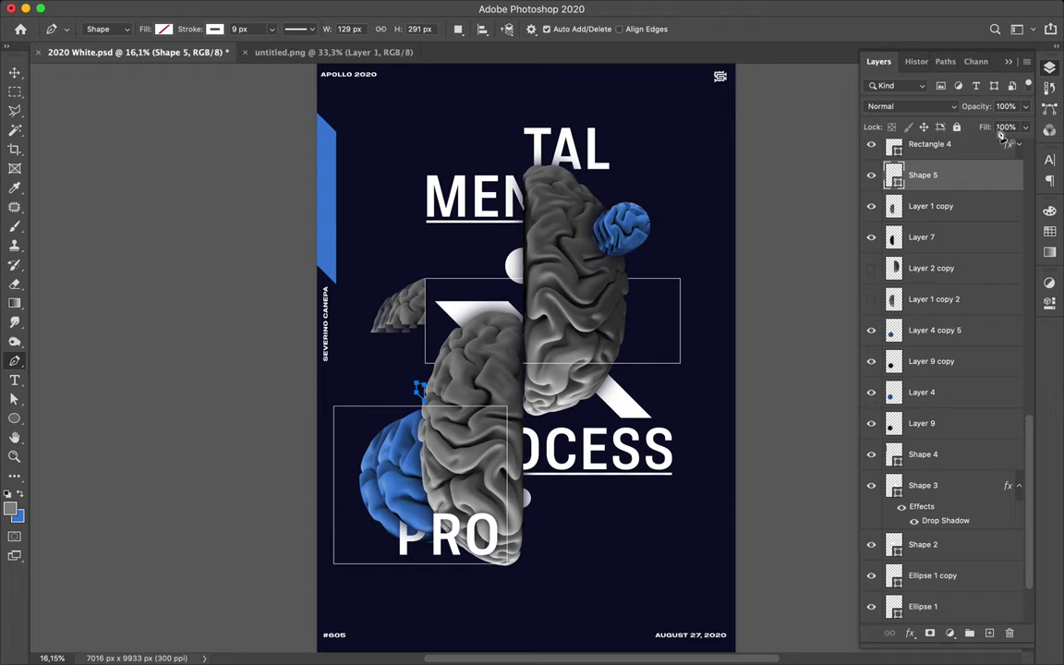
Rasterize the Shape 5 layer, then undo the rasterization
right_click(992, 182)
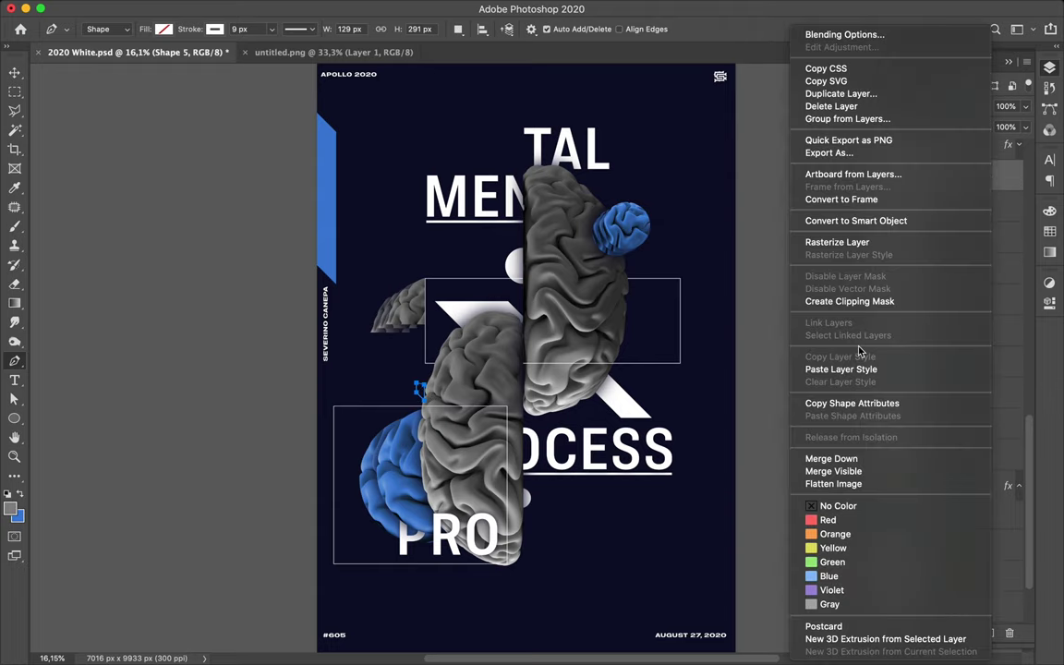
click(857, 244)
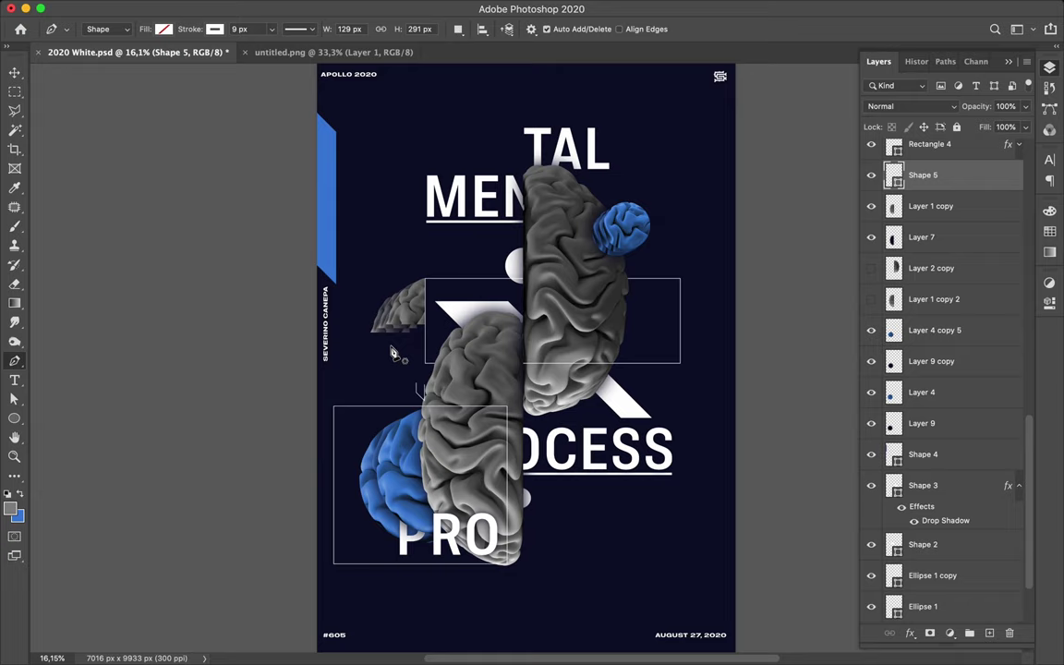
key(a)
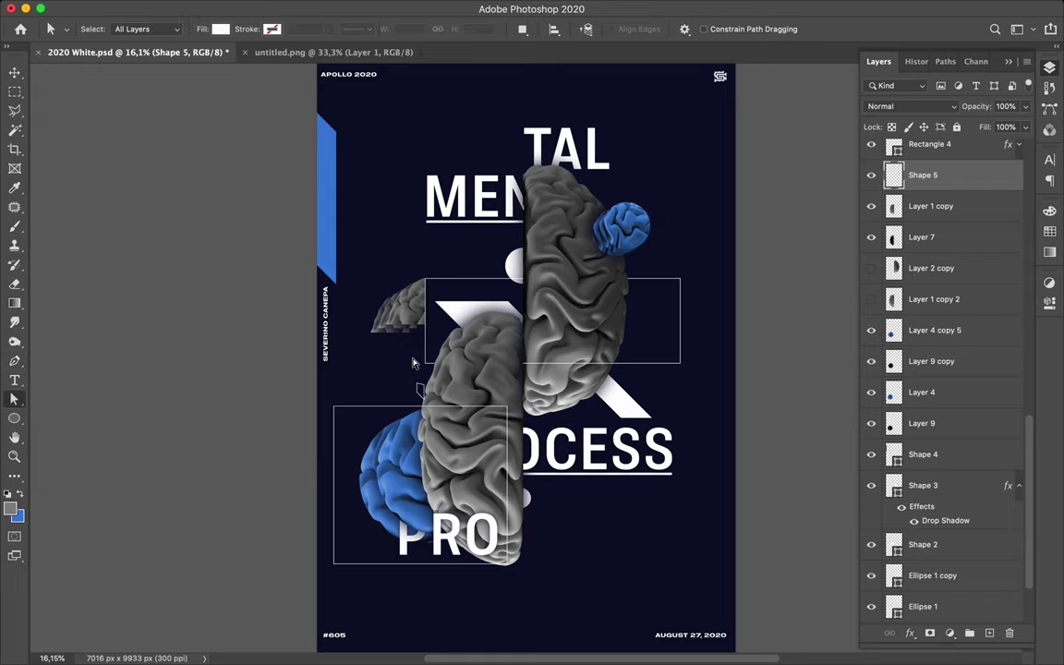
key(ctrl+z)
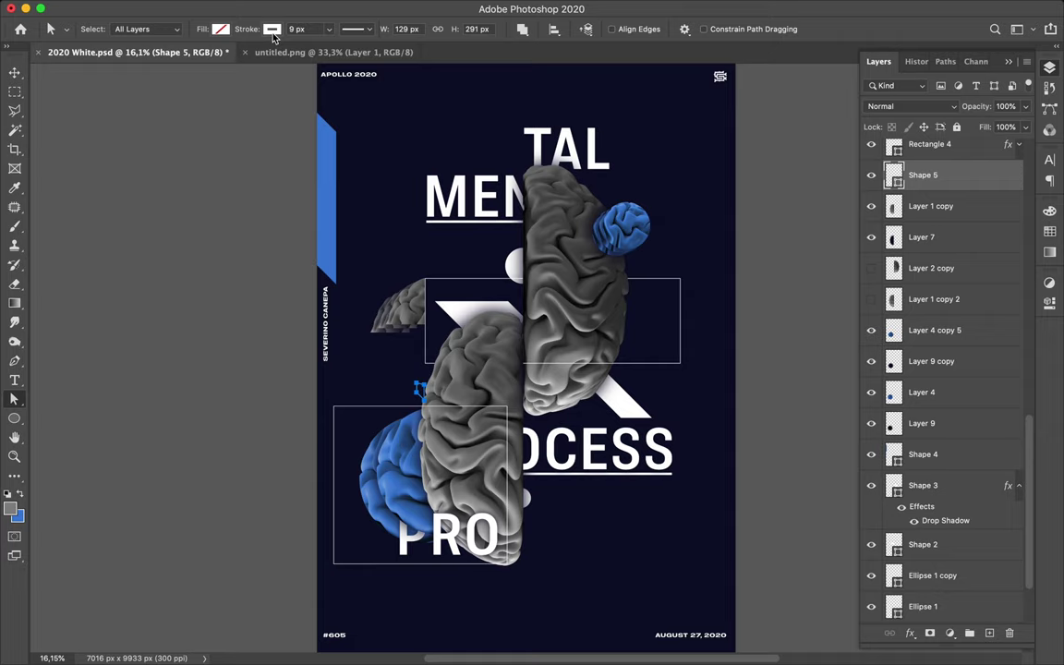
Set Shape 5's fill colour to white
click(220, 28)
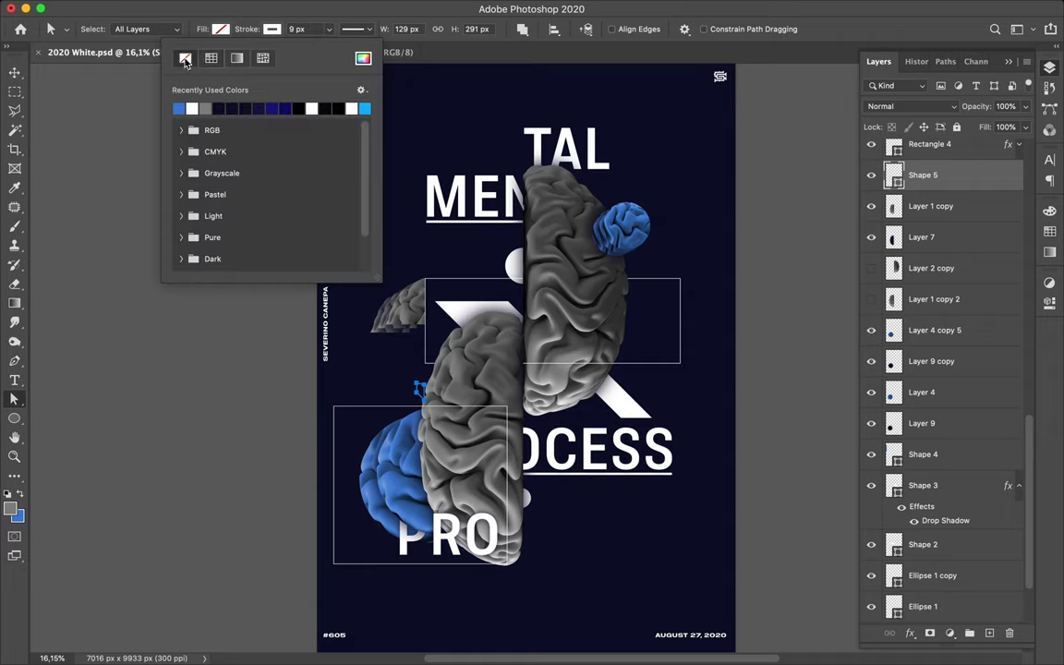
click(221, 31)
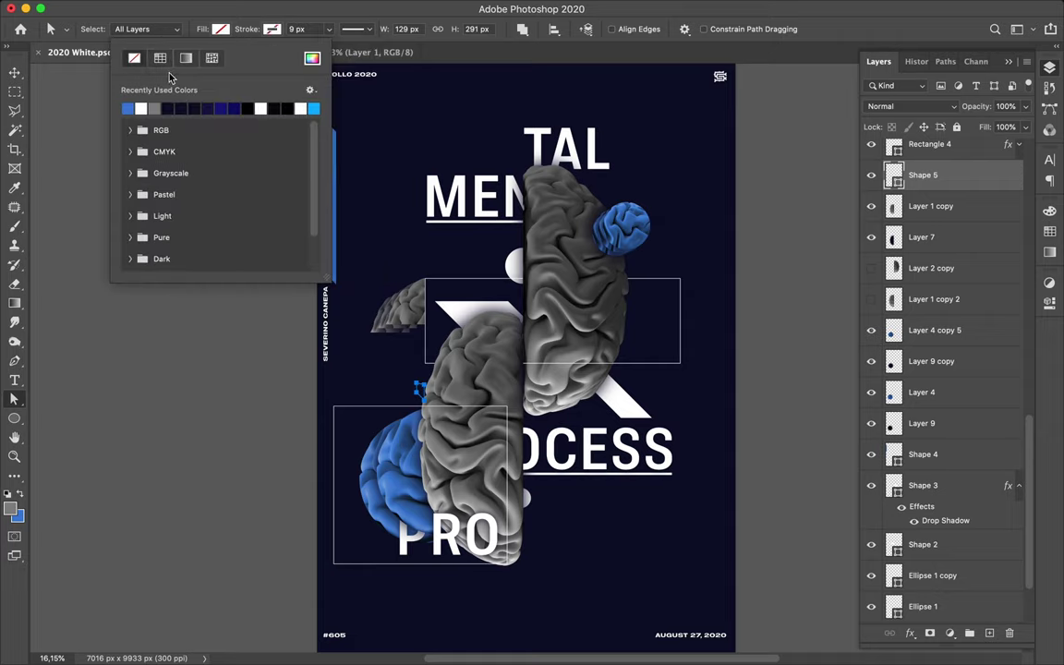
click(142, 109)
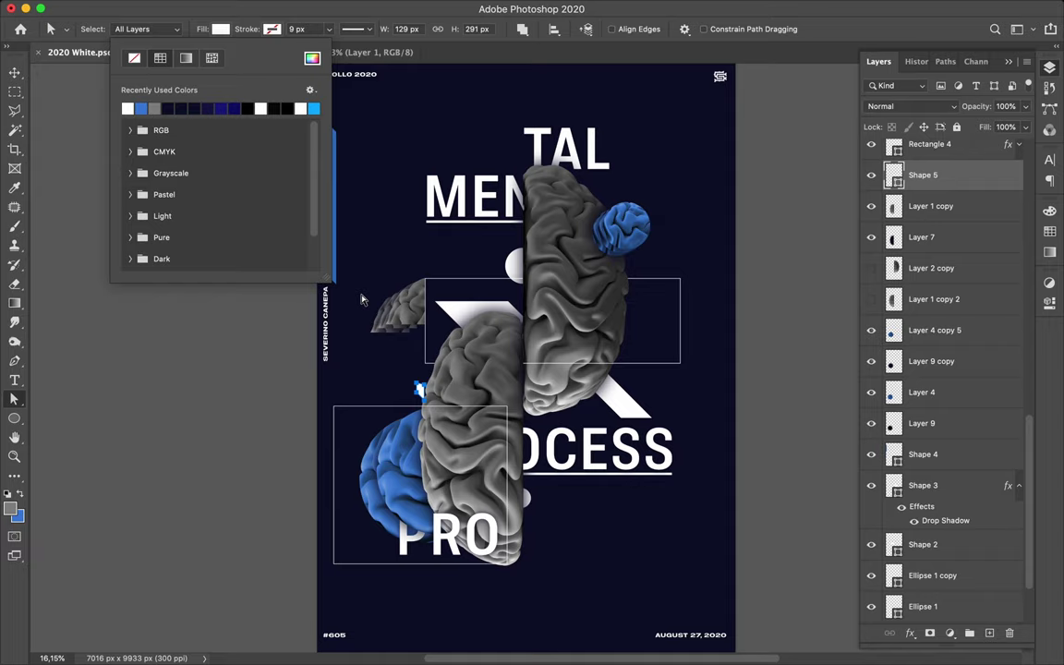
key(Escape)
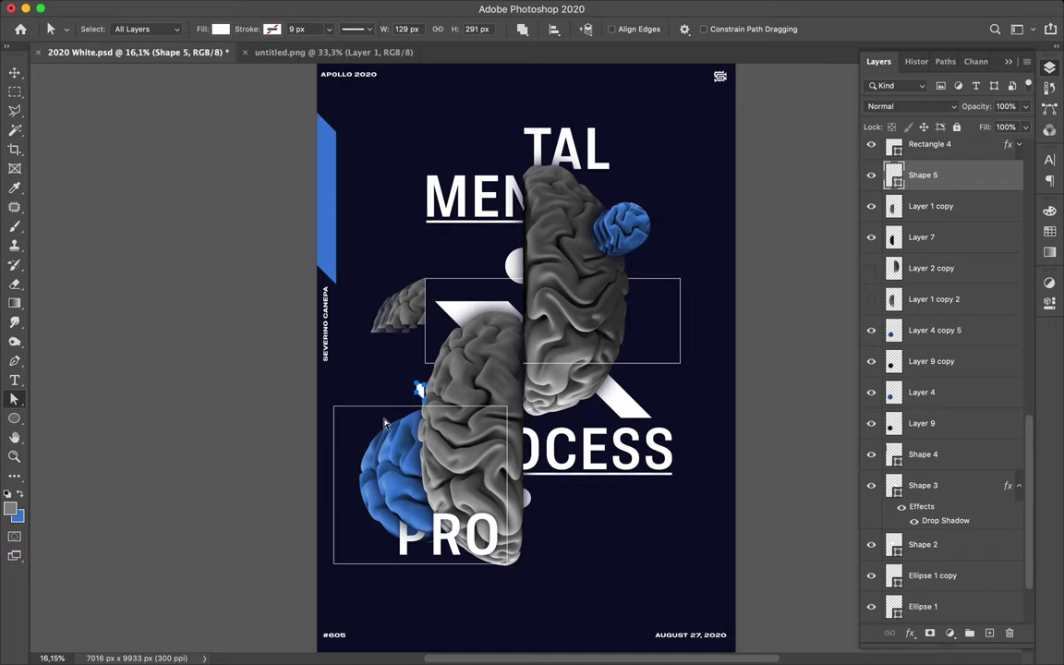
key(v)
scroll(430, 393, up, 5)
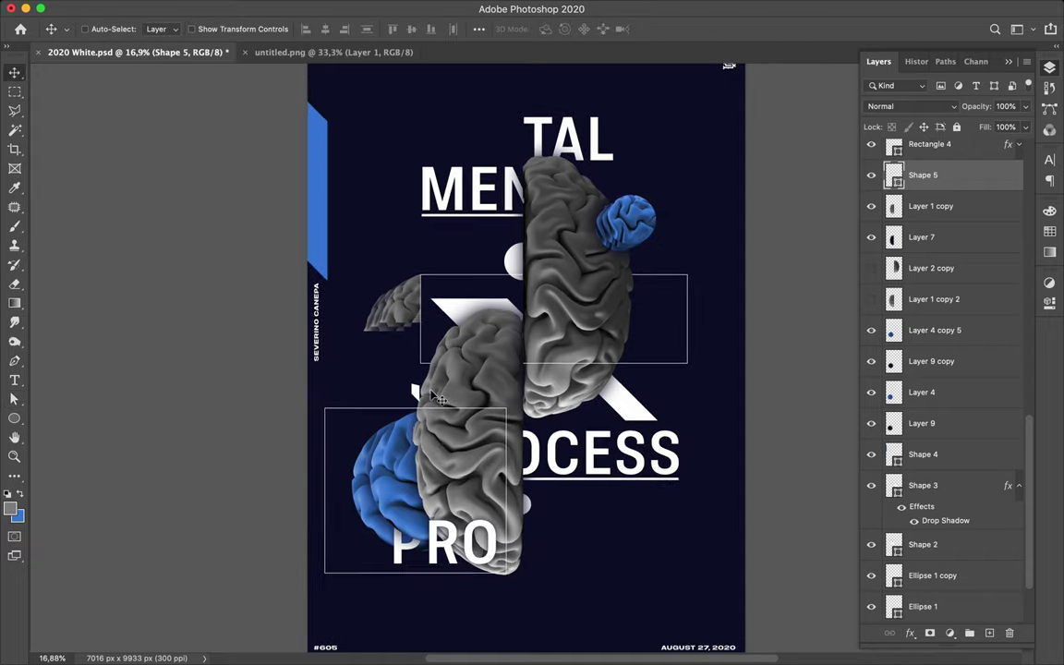
Rasterize the Shape 5 layer
key(a)
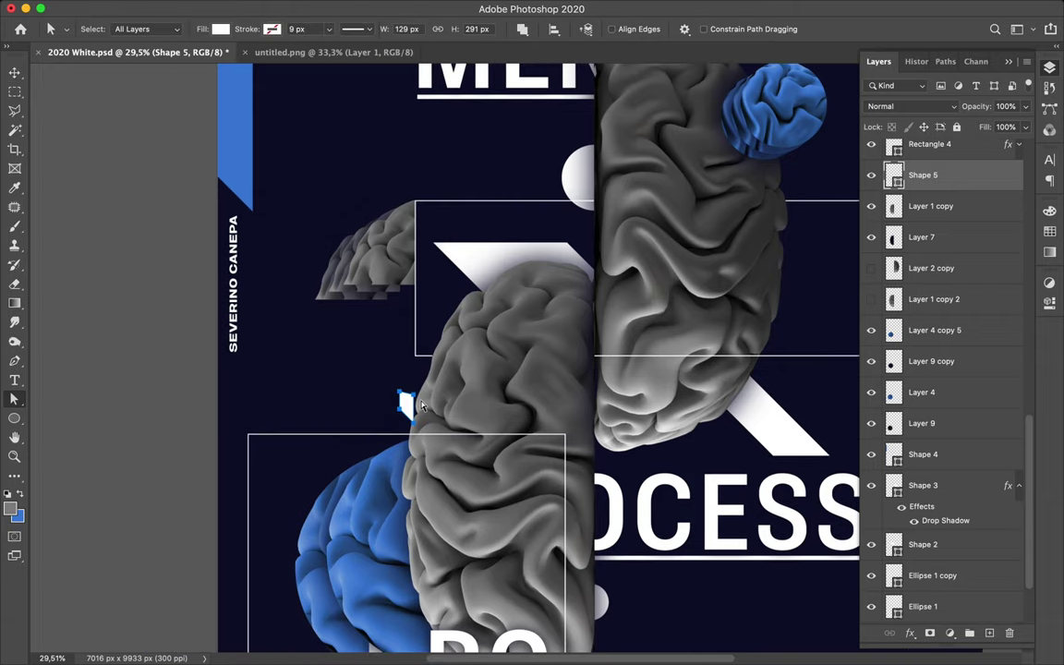
right_click(929, 175)
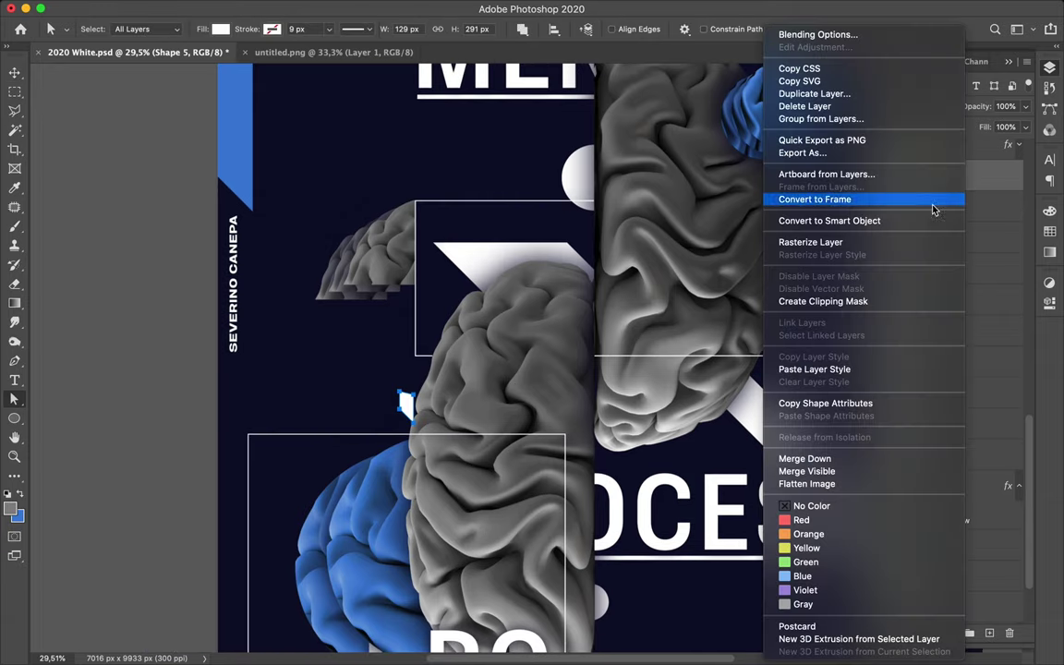
click(893, 245)
Lasso the white fragment, move it down onto the left brain half, and paste the drop shadow
key(l)
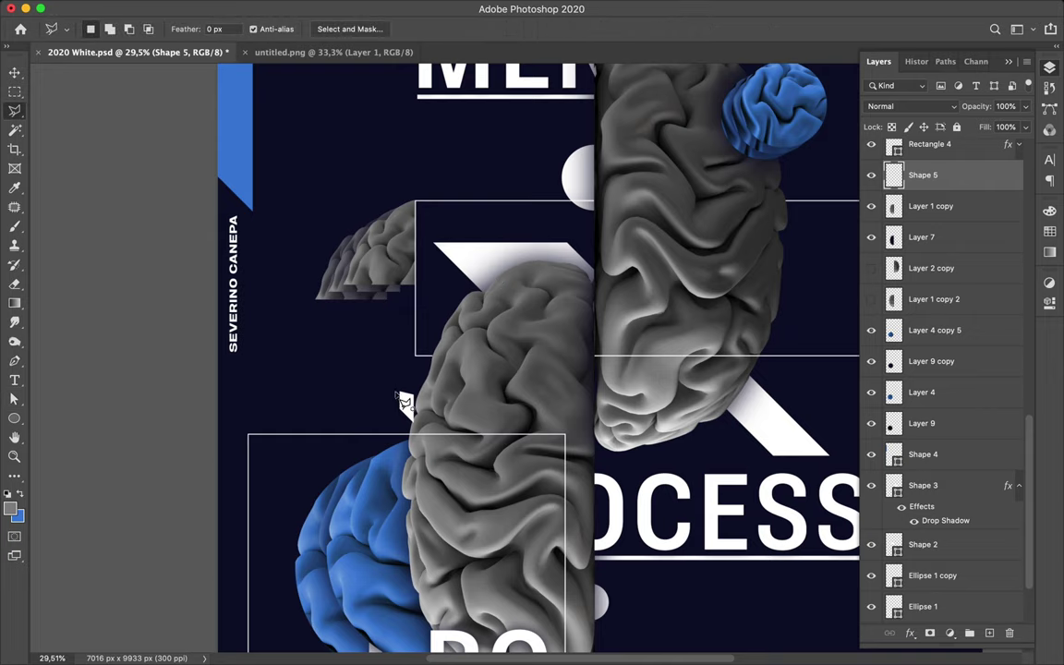
mouse_move(430, 398)
mouse_down()
mouse_move(407, 382)
mouse_move(408, 406)
mouse_up()
key(v)
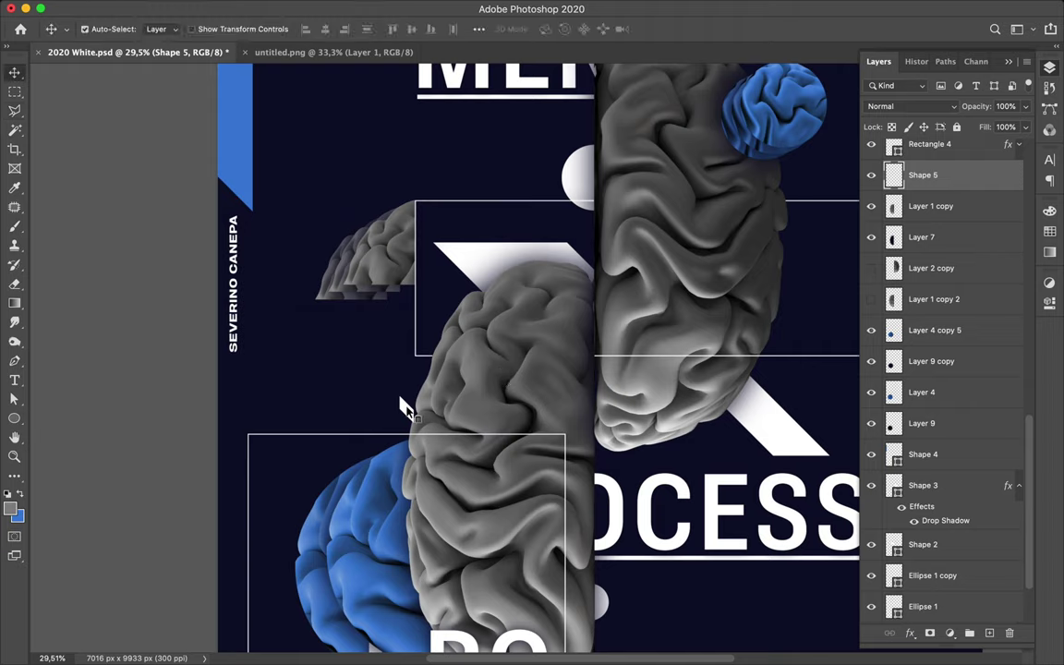
drag(404, 411, 435, 467)
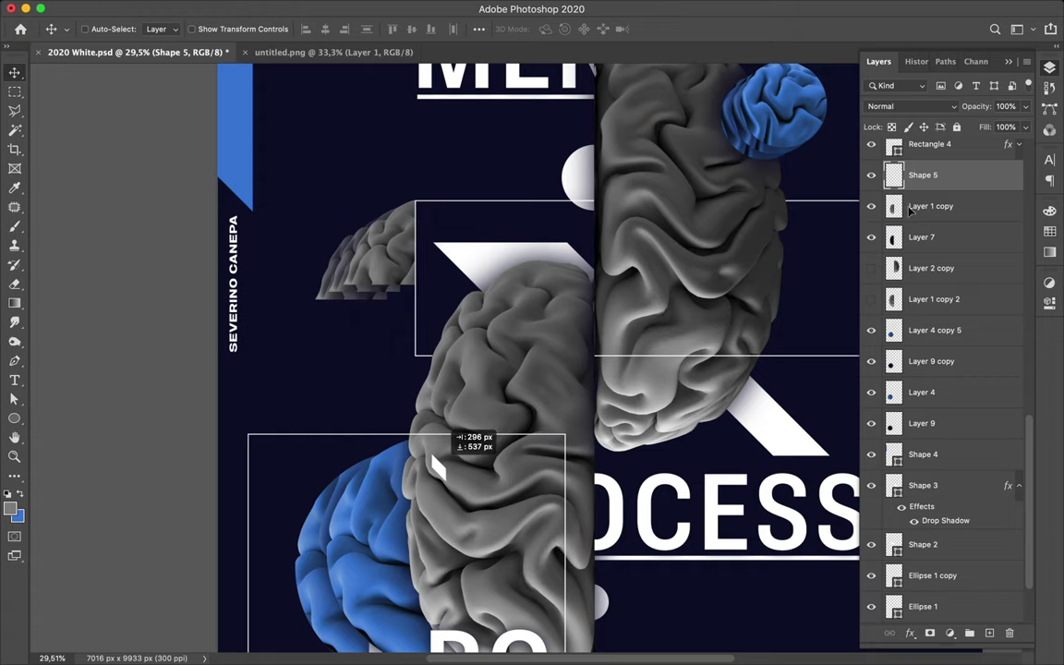
right_click(992, 177)
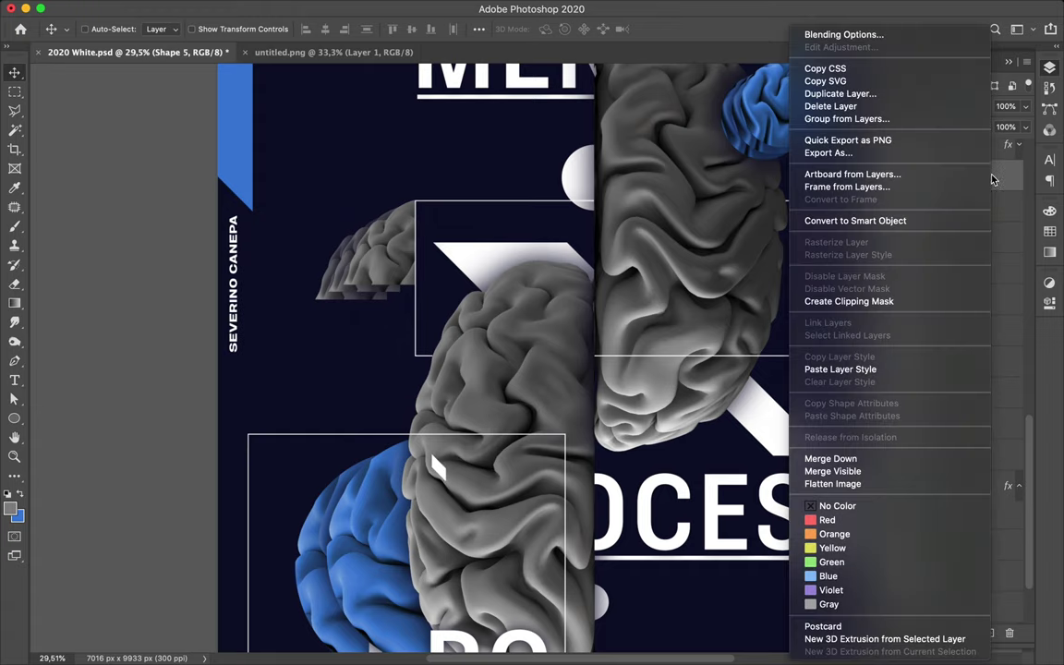
click(905, 369)
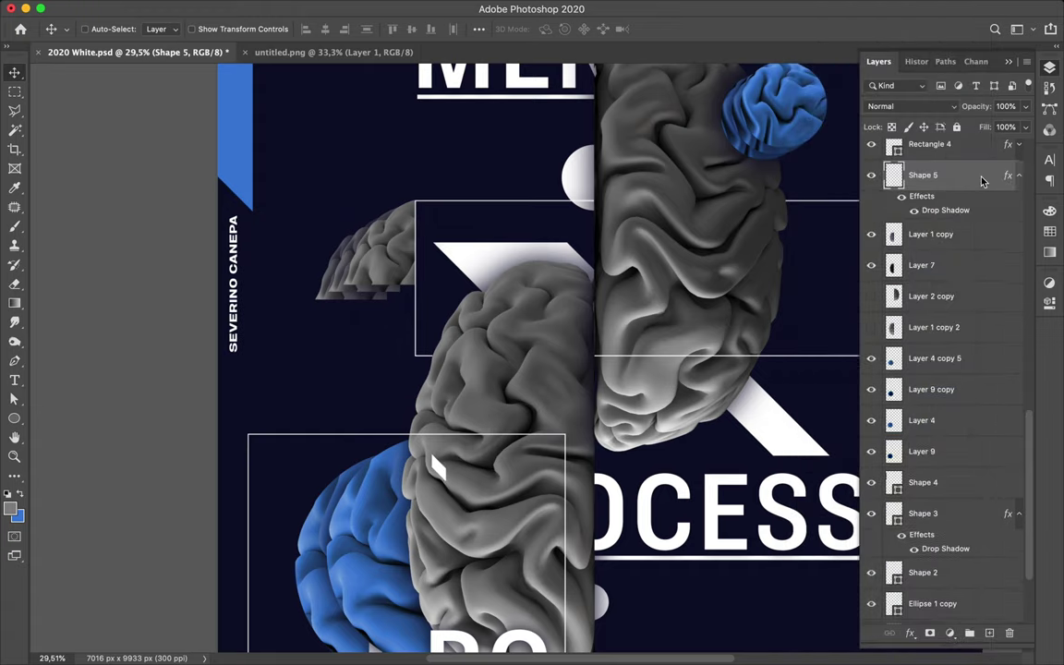
Duplicate the white fragment Shape 5 and stack copies downward as a slanted column on the left brain half
drag(982, 182, 1019, 178)
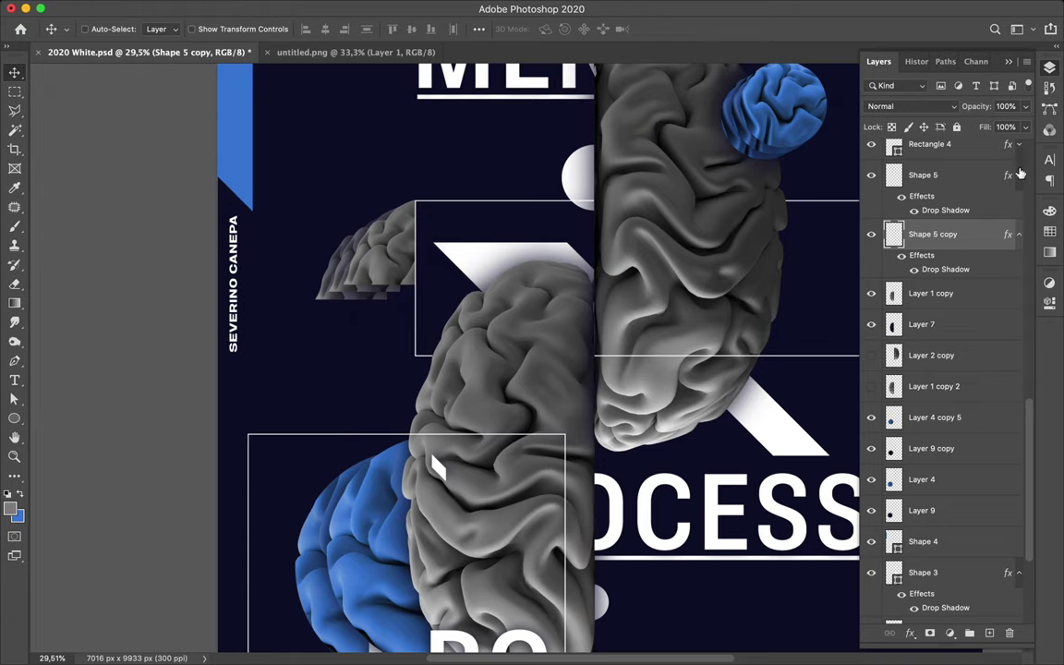
click(1019, 174)
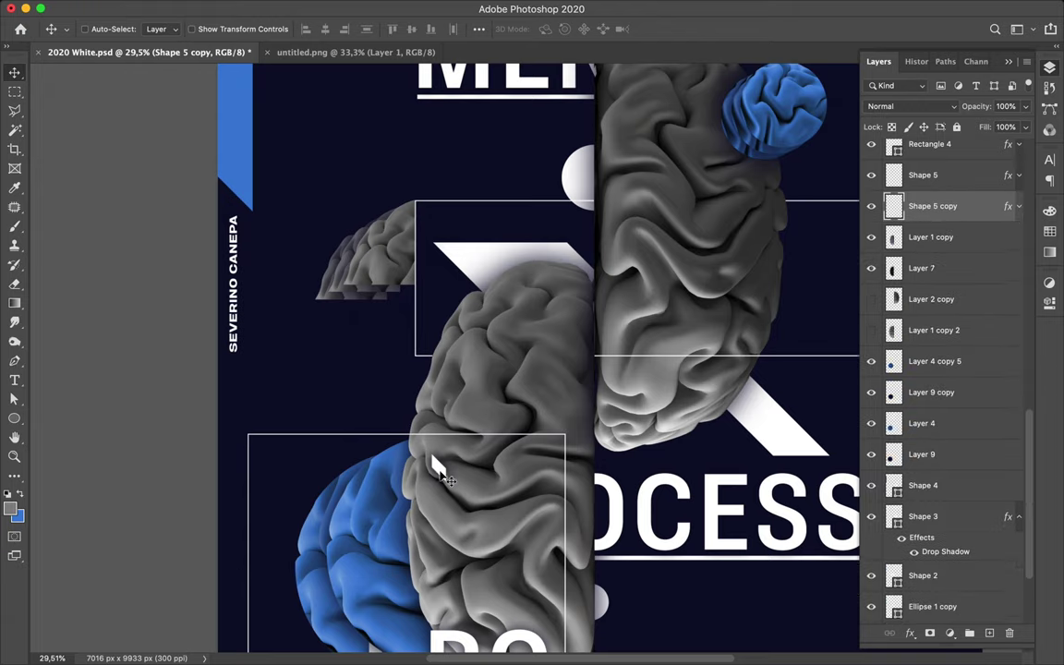
drag(441, 492, 443, 494)
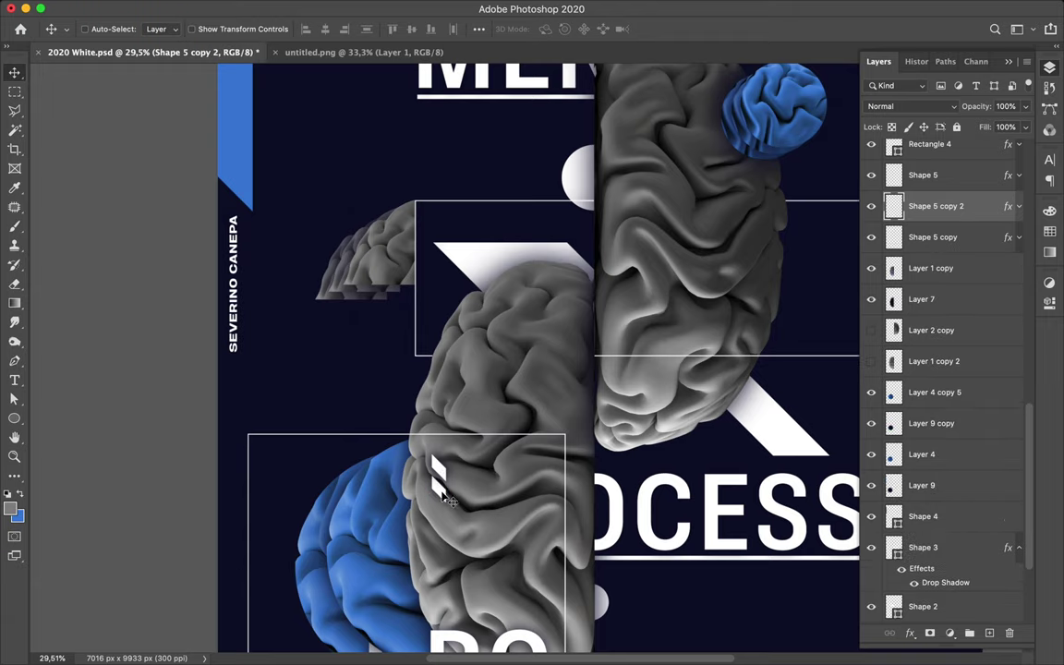
drag(446, 535, 448, 533)
scroll(453, 531, up, 3)
scroll(453, 531, right, 3)
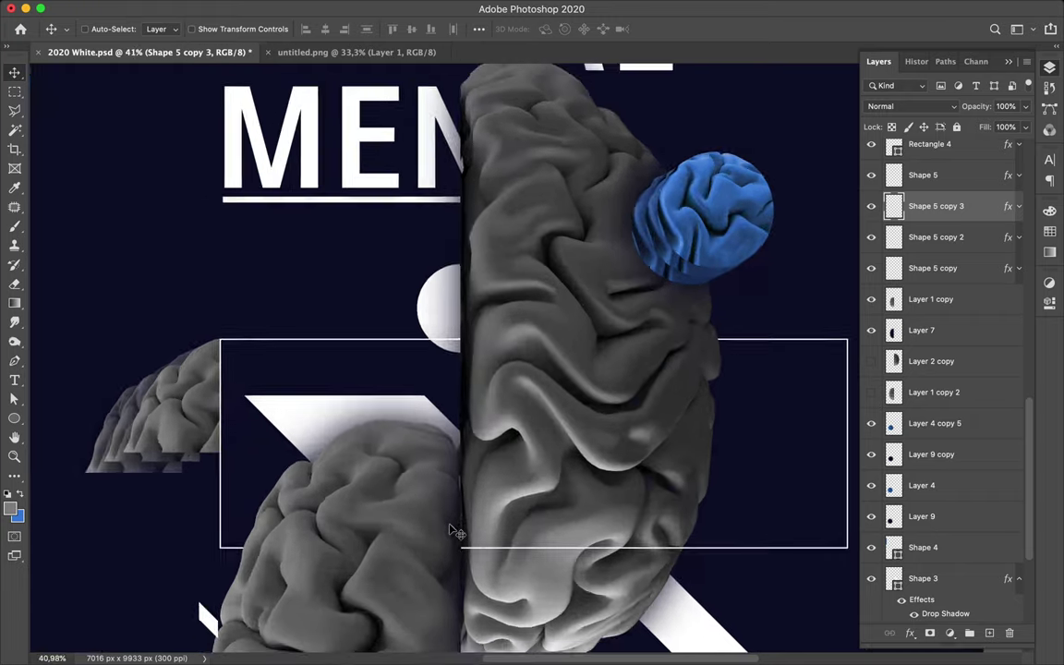
scroll(455, 533, down, 3)
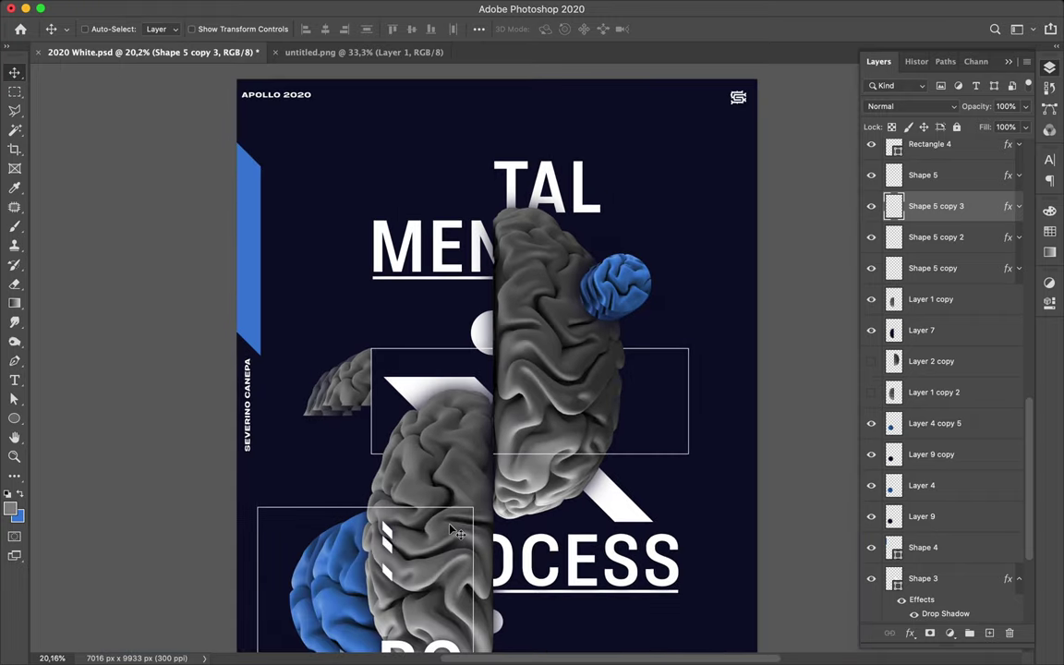
Move the Ellipse 1 layer above Layer 4 copy 5 and load the circle's outline as a selection
click(477, 335)
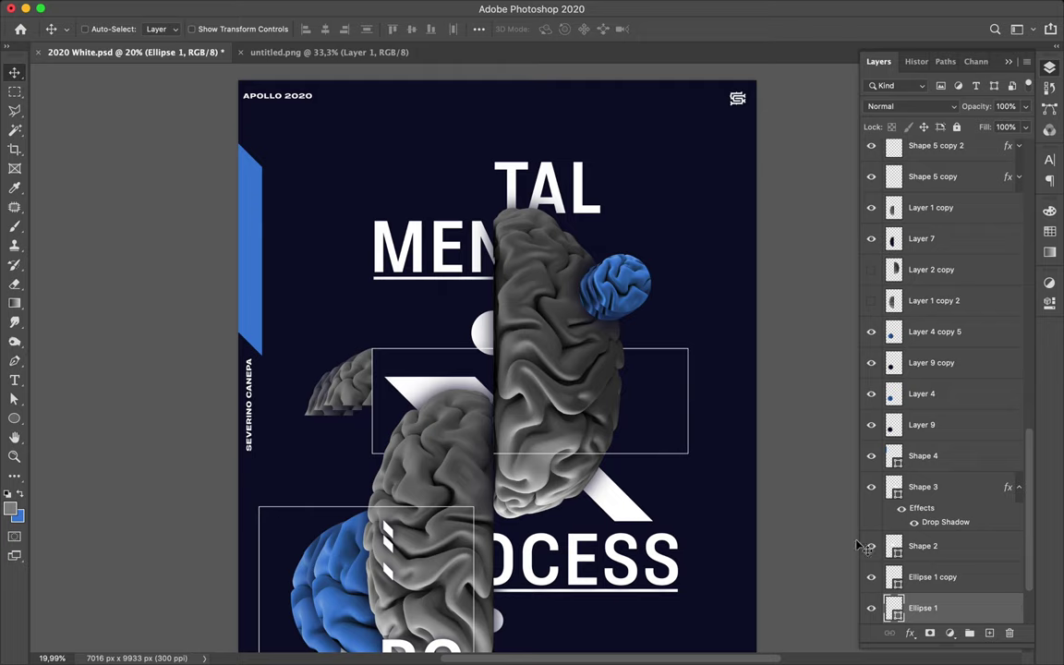
drag(910, 609, 938, 340)
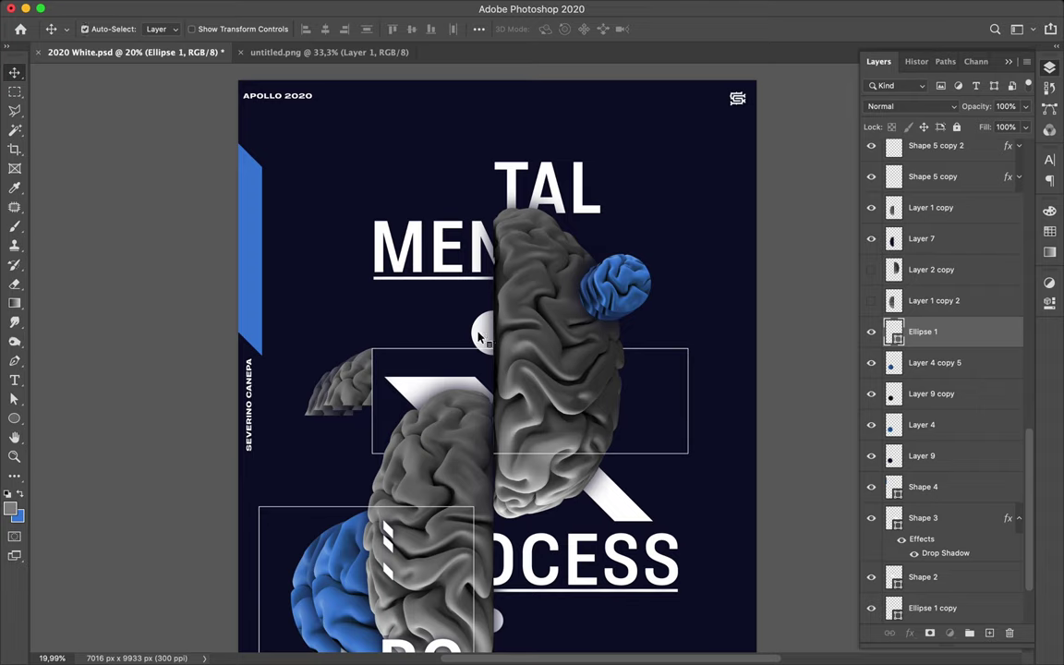
super+click(893, 336)
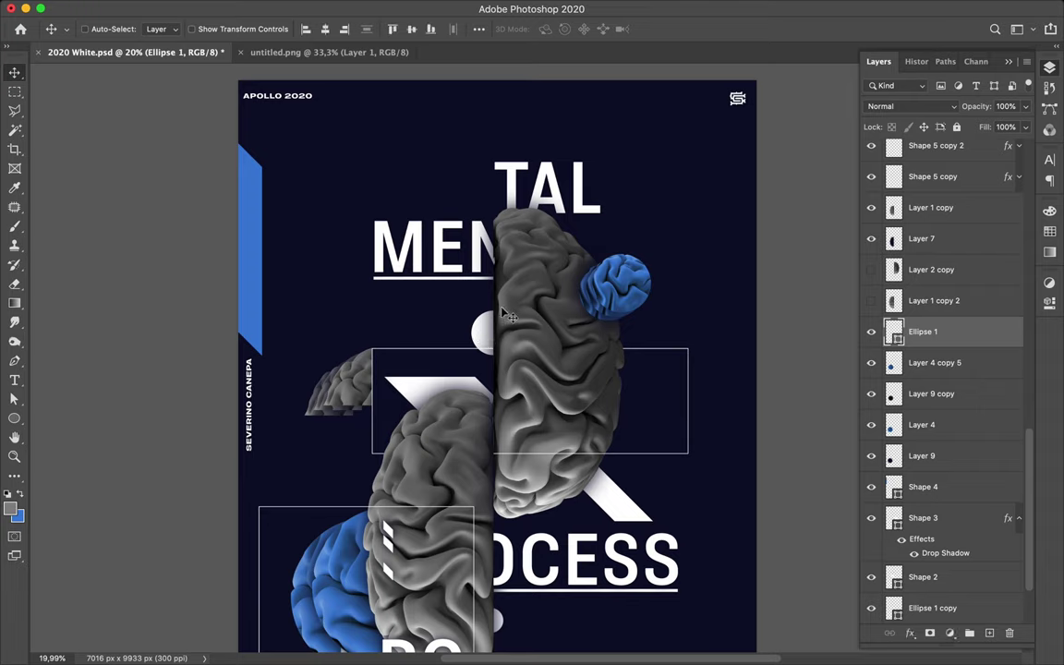
scroll(954, 334, up, 2)
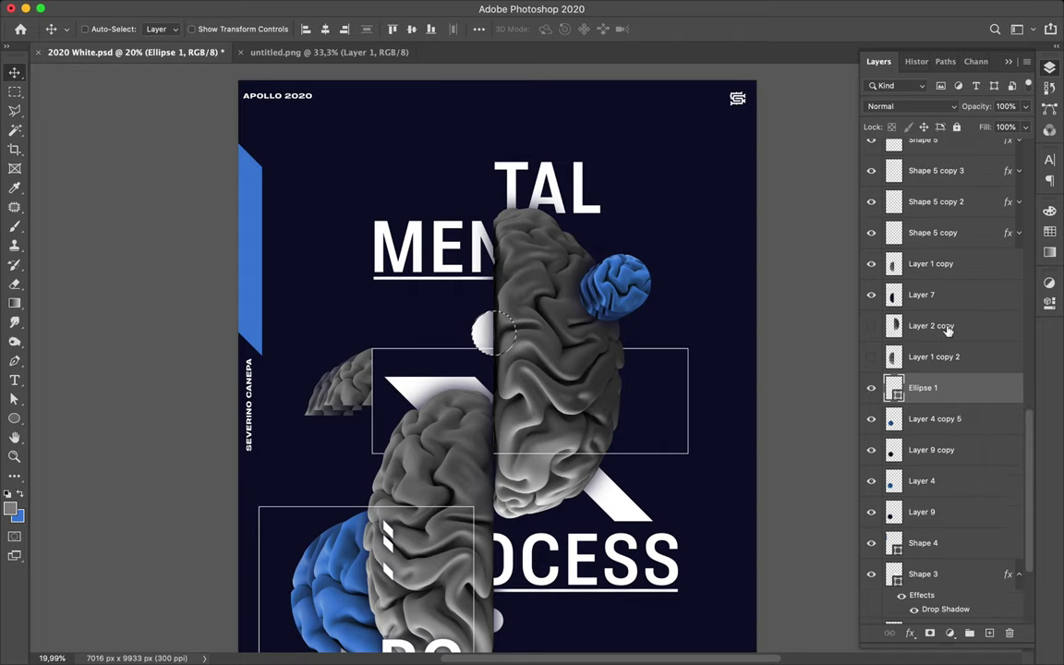
Target Rectangle 3's layer mask so its outline is hidden where it crosses the white circle
click(688, 353)
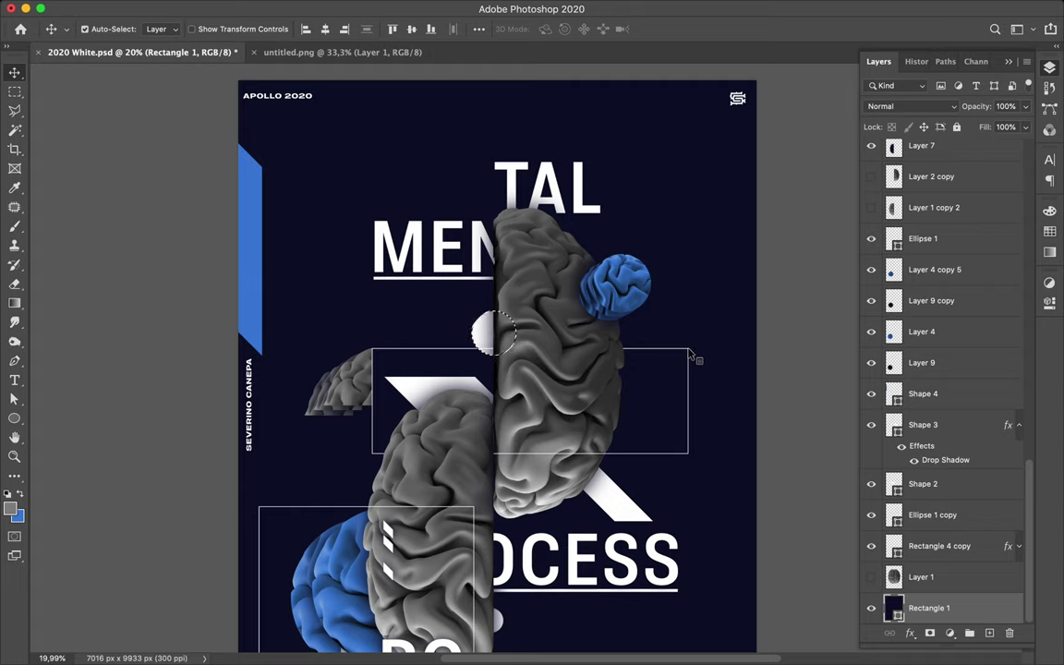
click(691, 354)
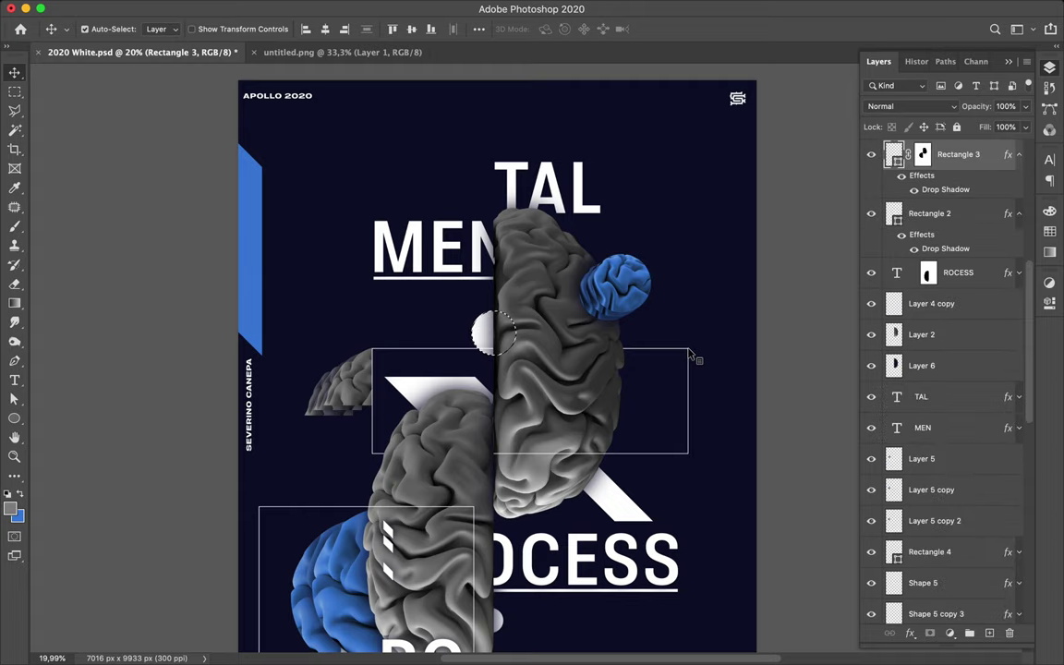
click(927, 163)
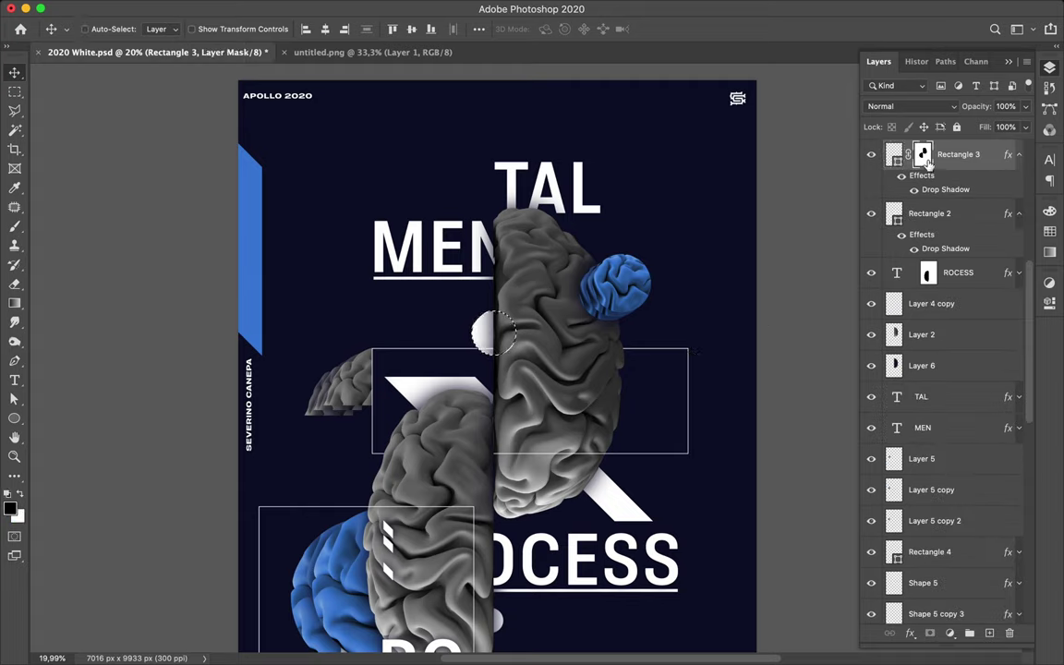
key(b)
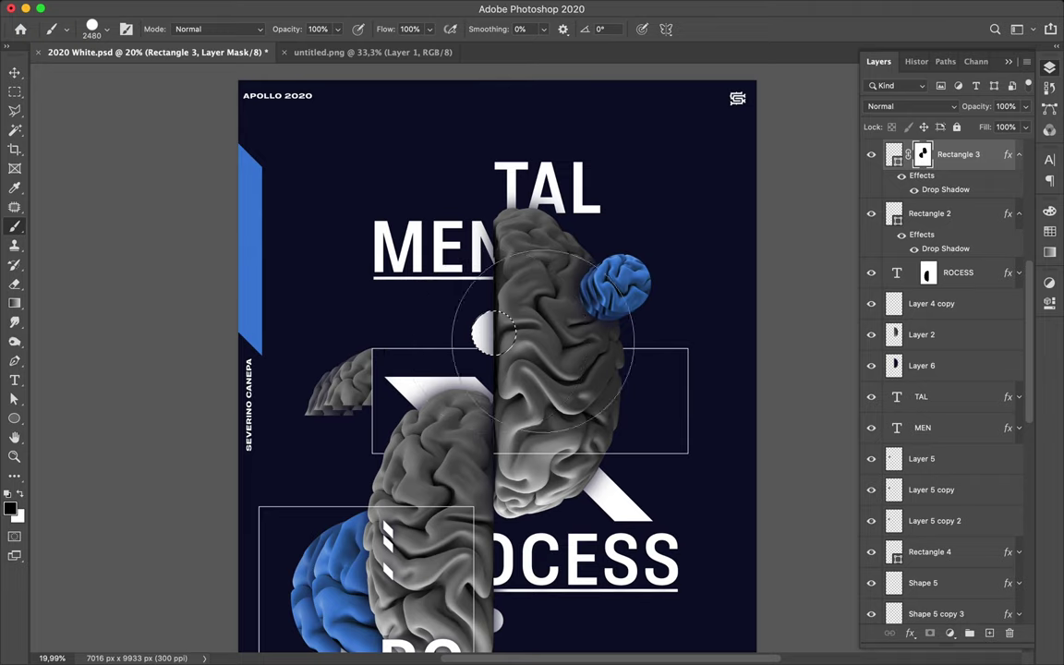
key(m)
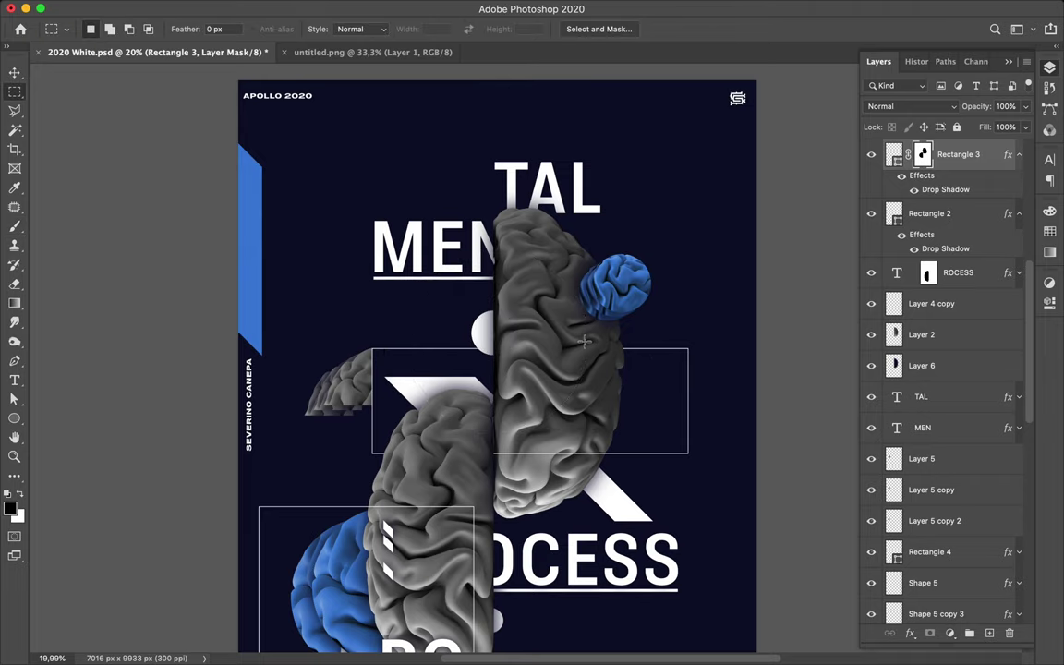
key(v)
scroll(548, 362, down, 5)
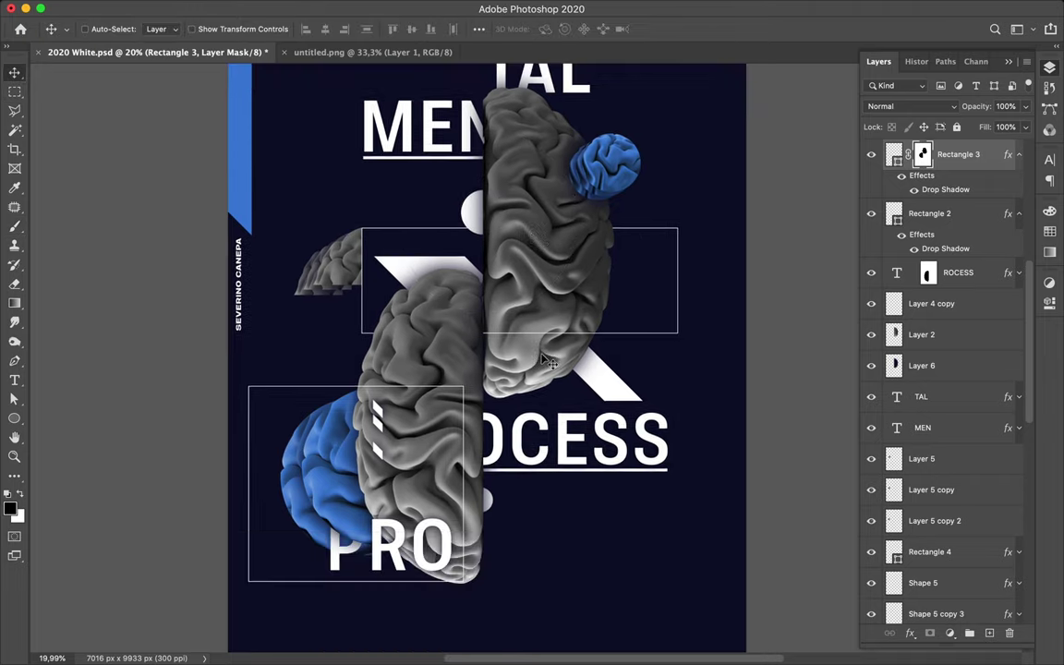
scroll(549, 362, up, 3)
scroll(548, 362, up, 2)
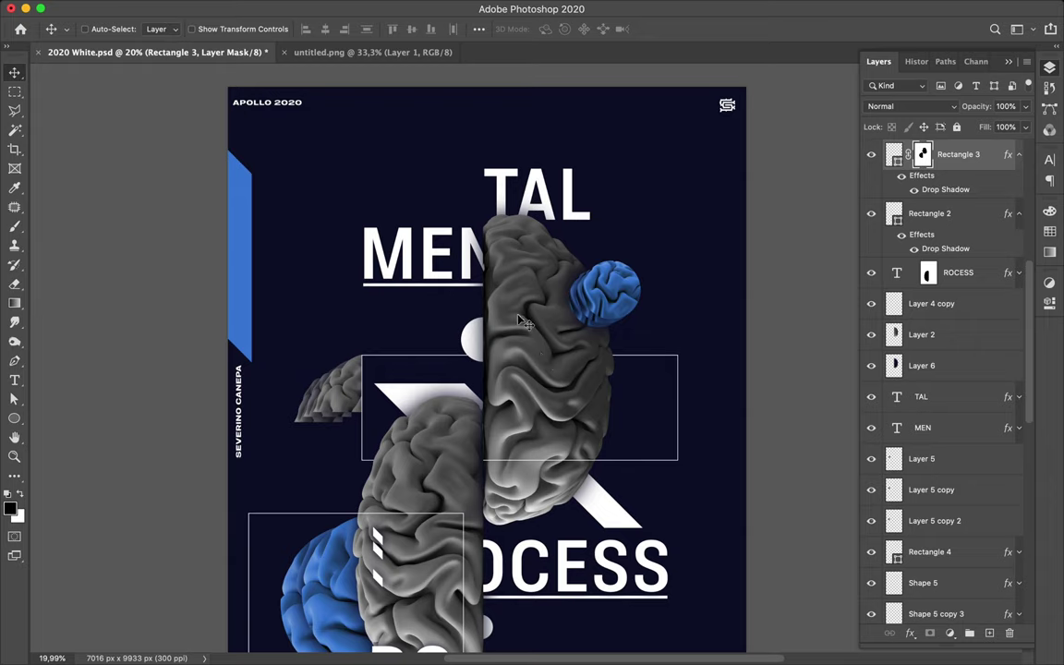
Draw a four-corner pen facet at the top of the right brain half
key(p)
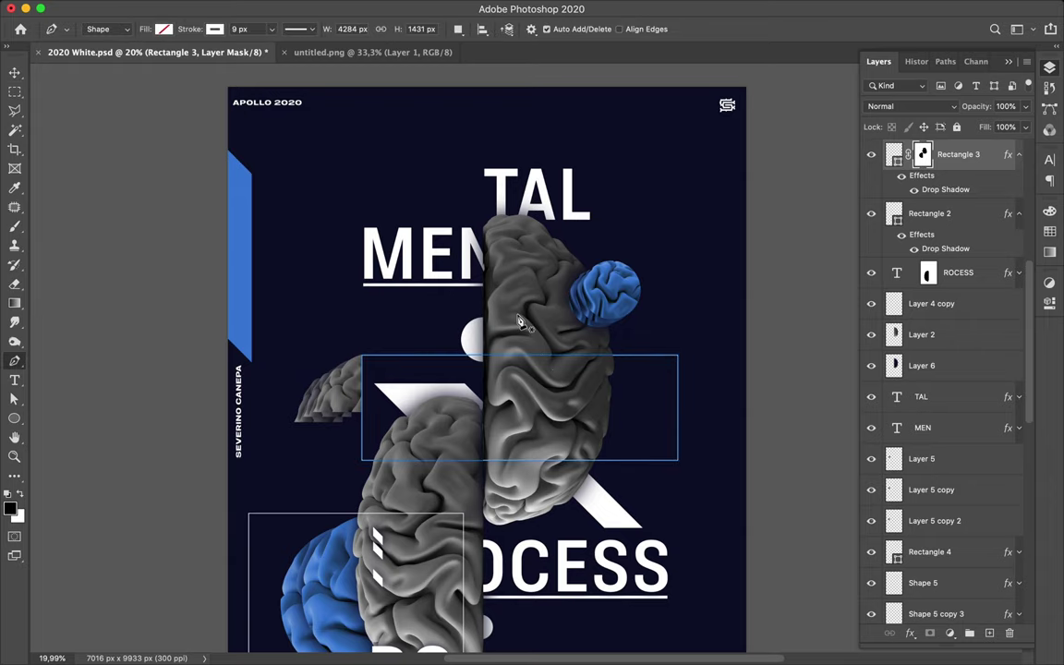
click(531, 274)
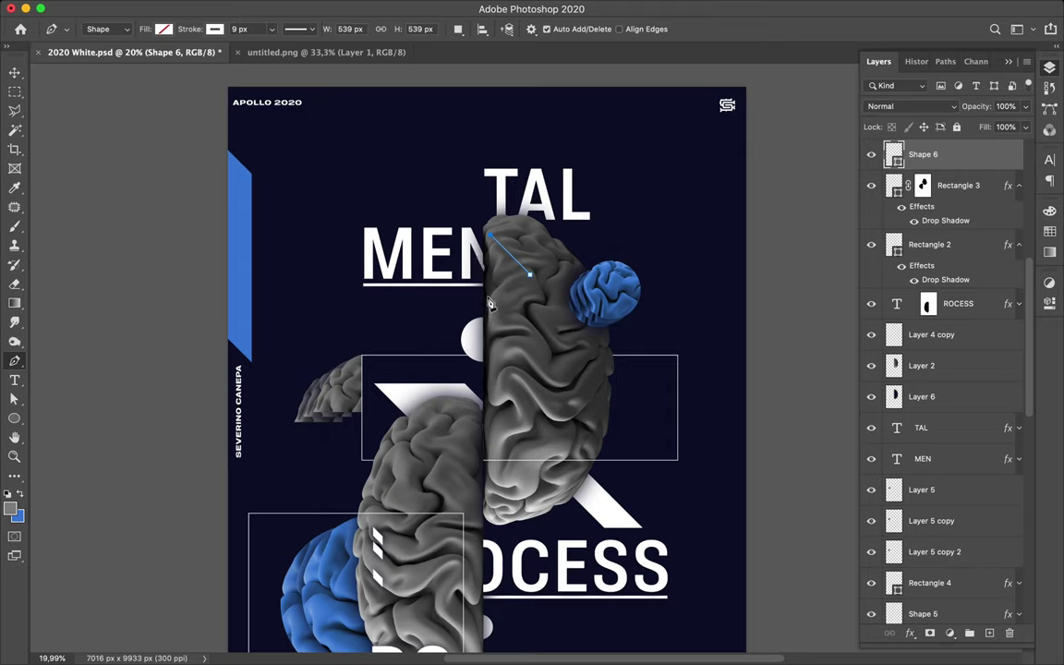
click(490, 297)
click(527, 333)
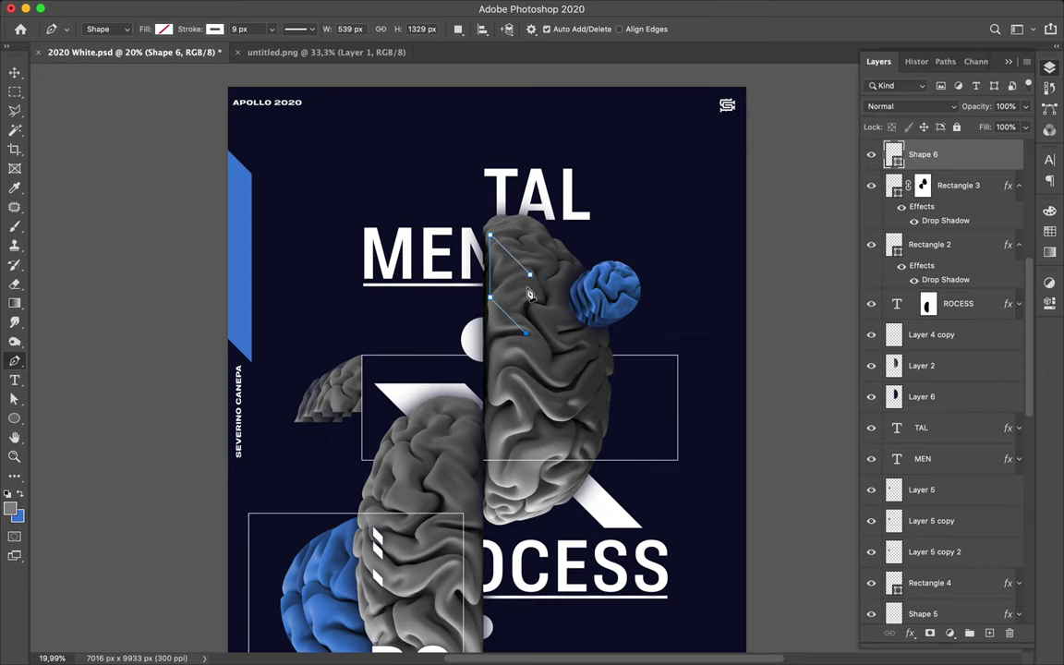
click(551, 357)
Give the facet no stroke and a blue fill, then rasterize Shape 6
key(a)
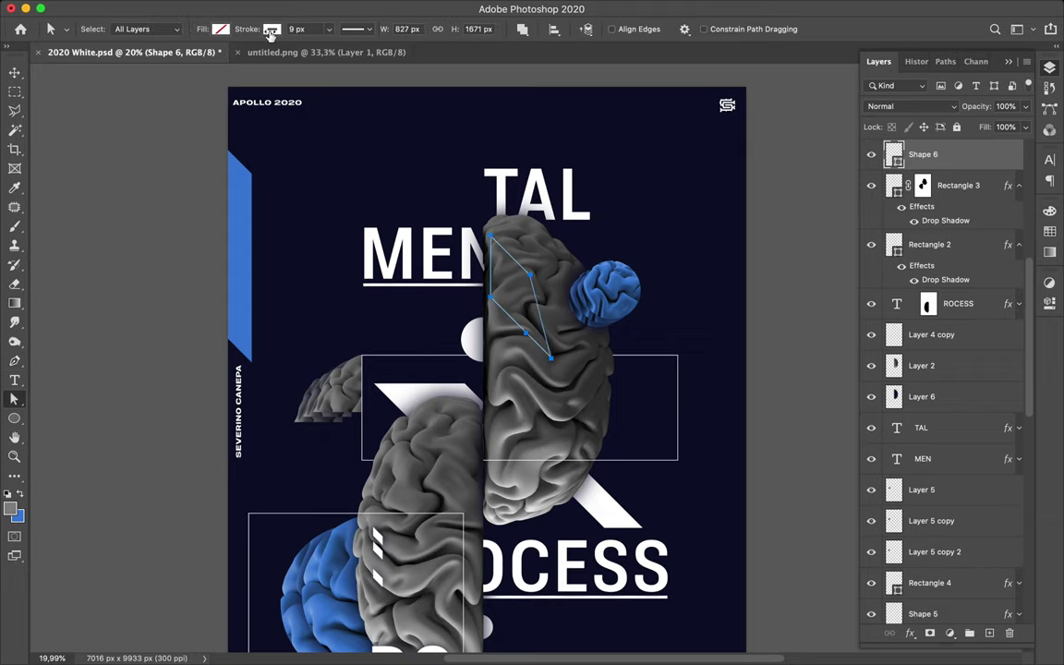
click(271, 31)
click(186, 59)
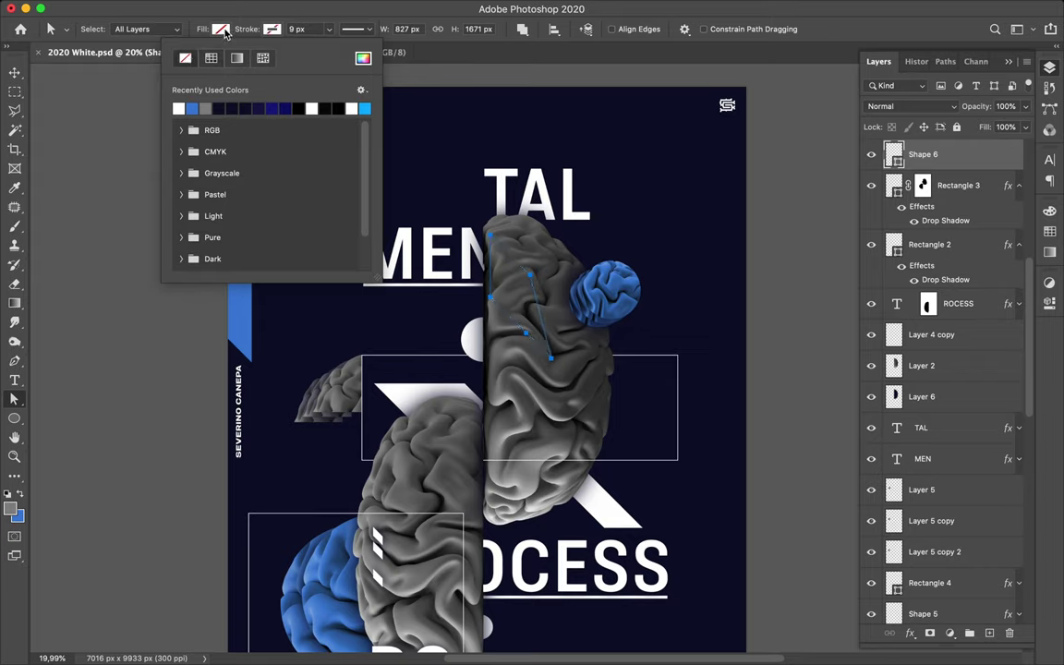
click(214, 29)
click(140, 108)
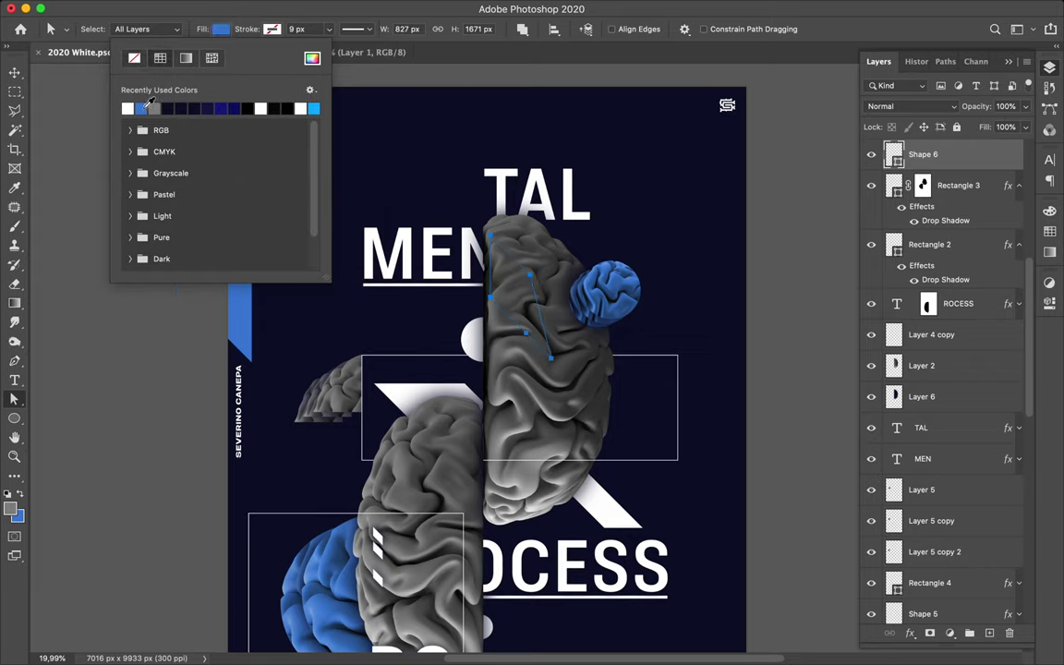
click(553, 365)
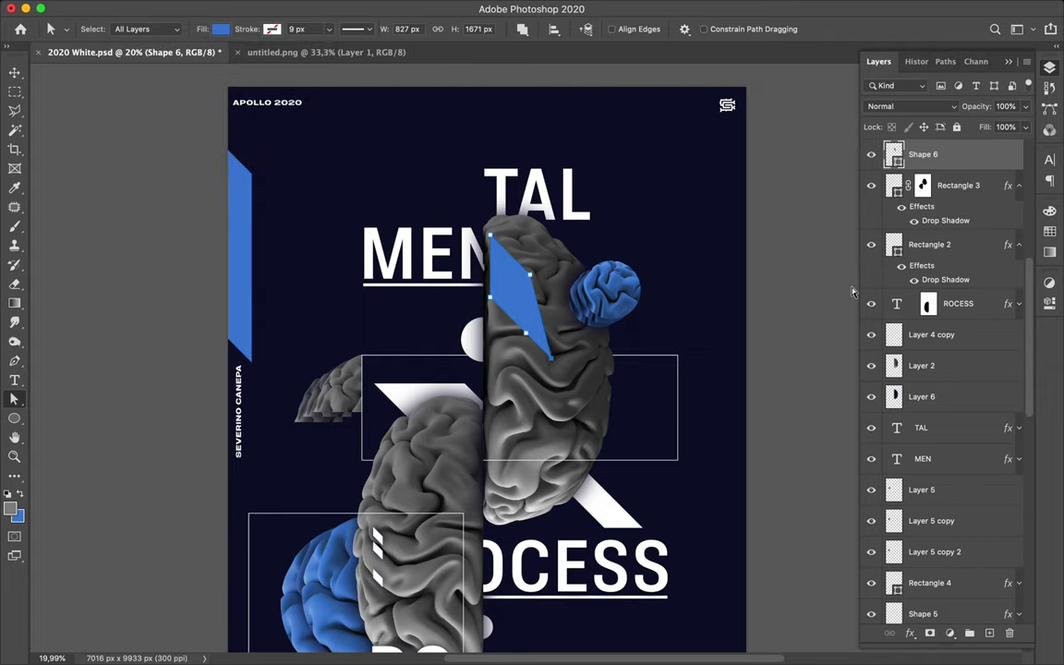
right_click(977, 162)
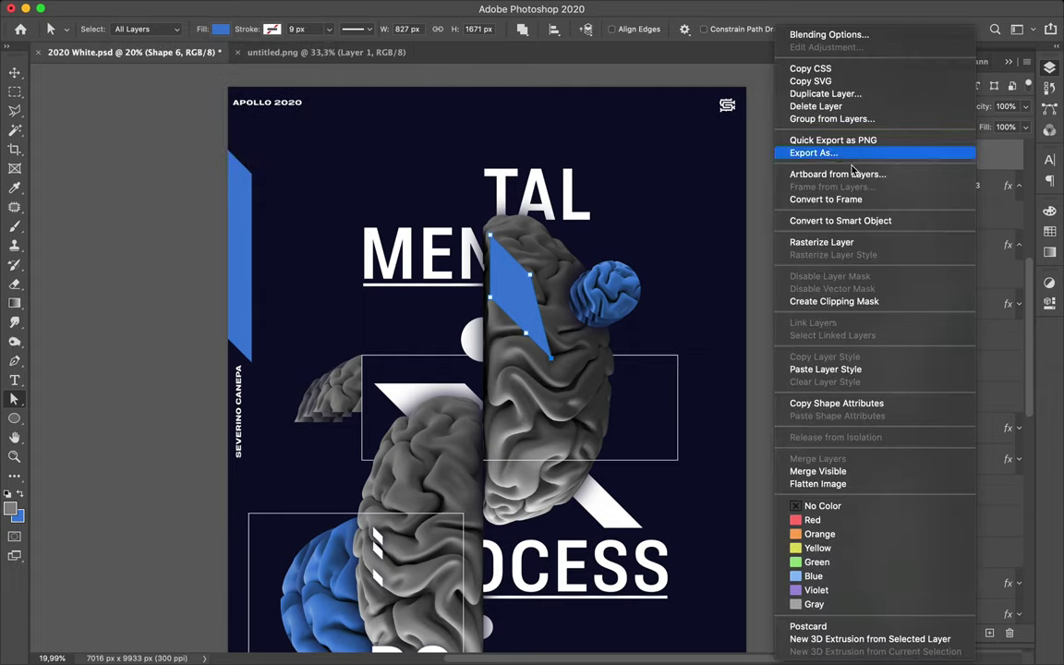
click(855, 241)
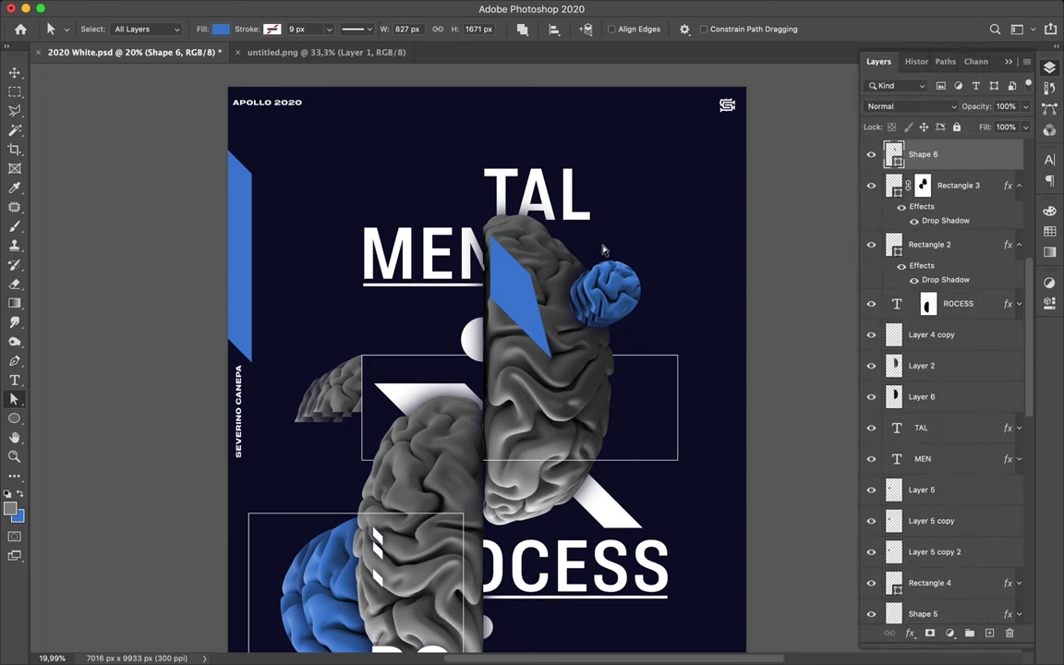
Cut the lower point off the blue Shape 6 facet with a polygonal lasso and reposition it
key(l)
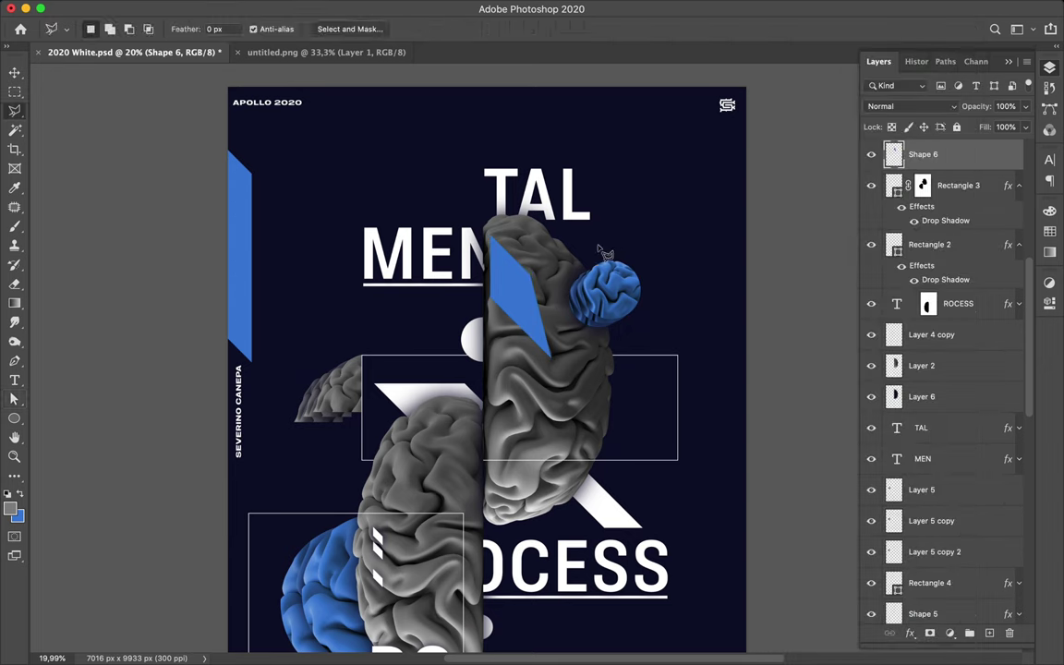
click(526, 256)
click(557, 363)
click(557, 311)
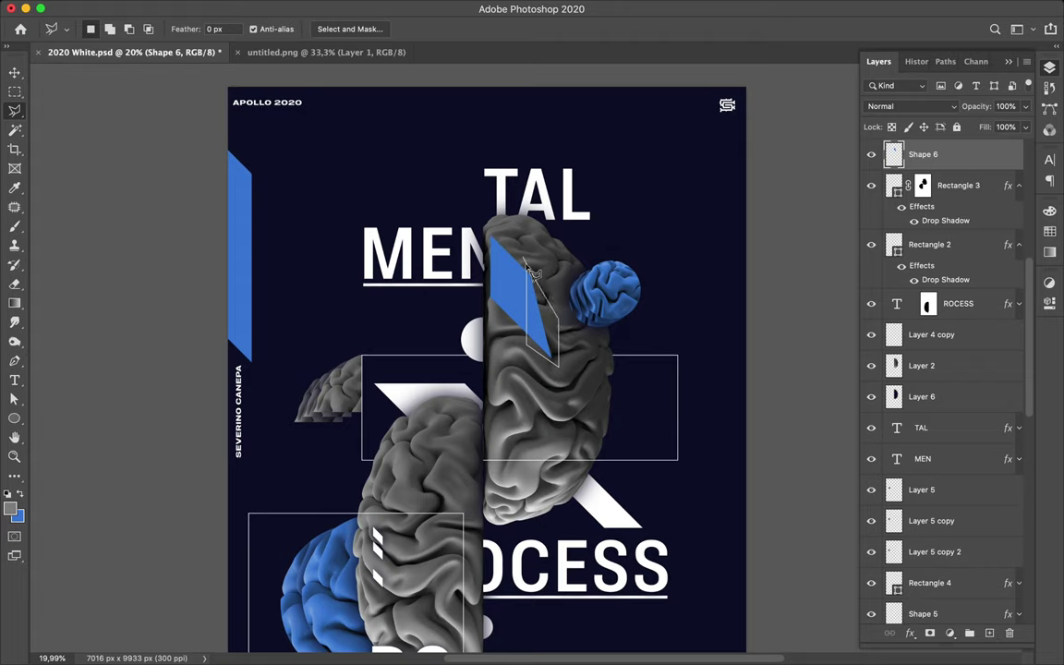
click(530, 264)
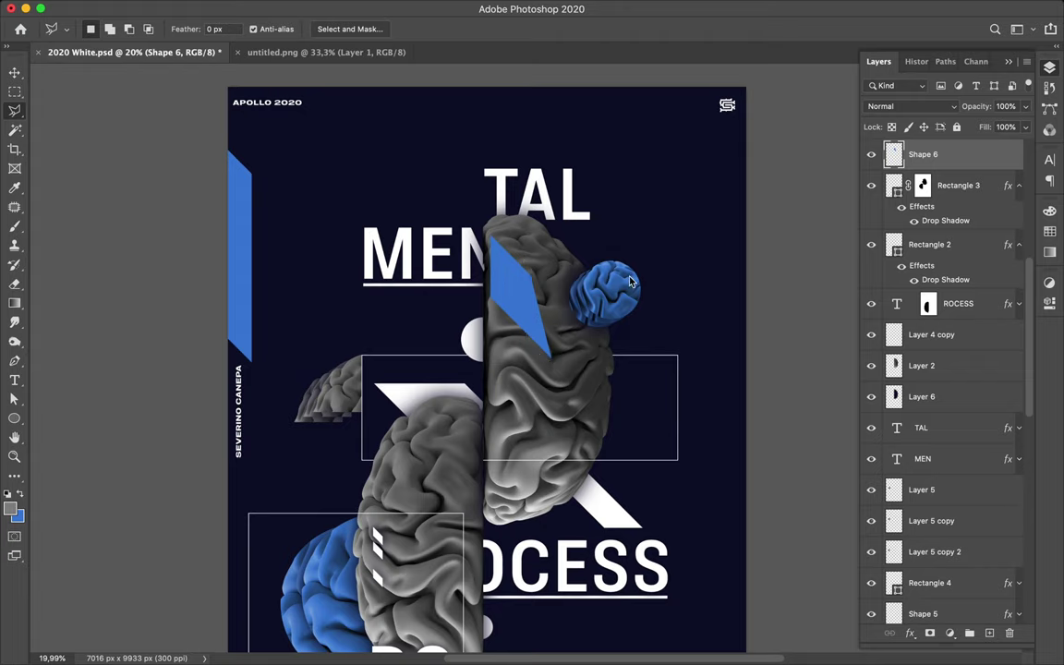
key(Delete)
key(ctrl+d)
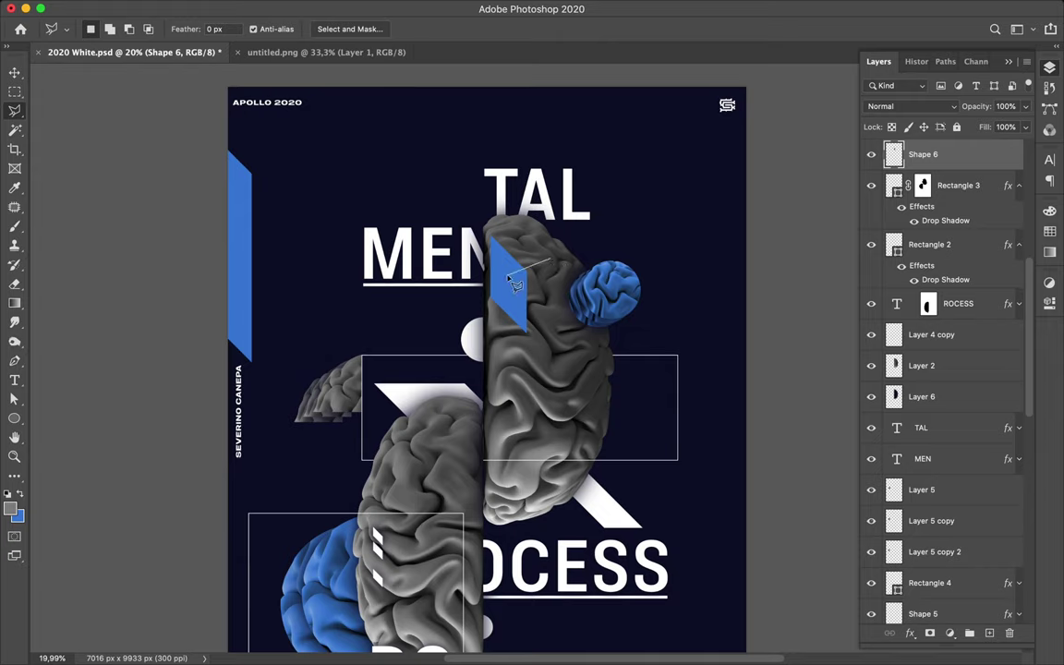
key(Delete)
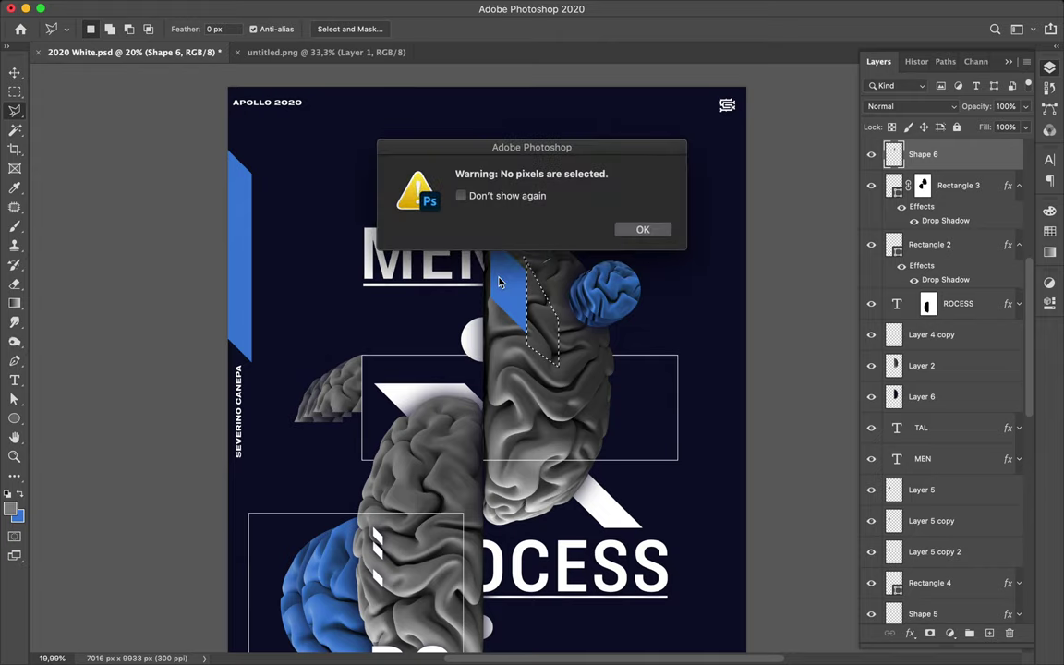
click(642, 231)
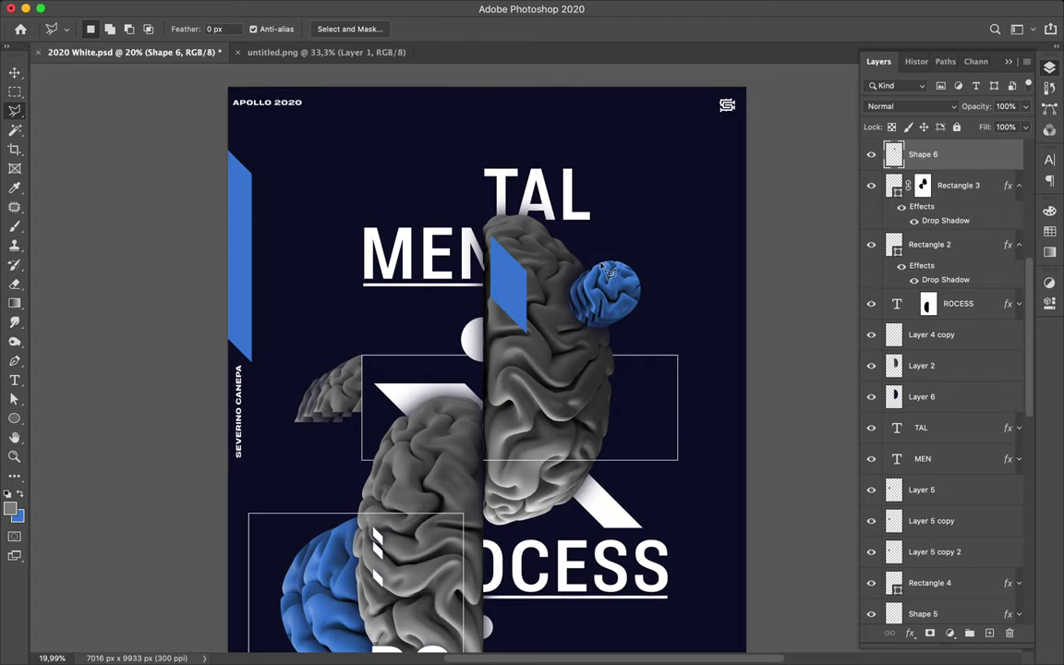
key(v)
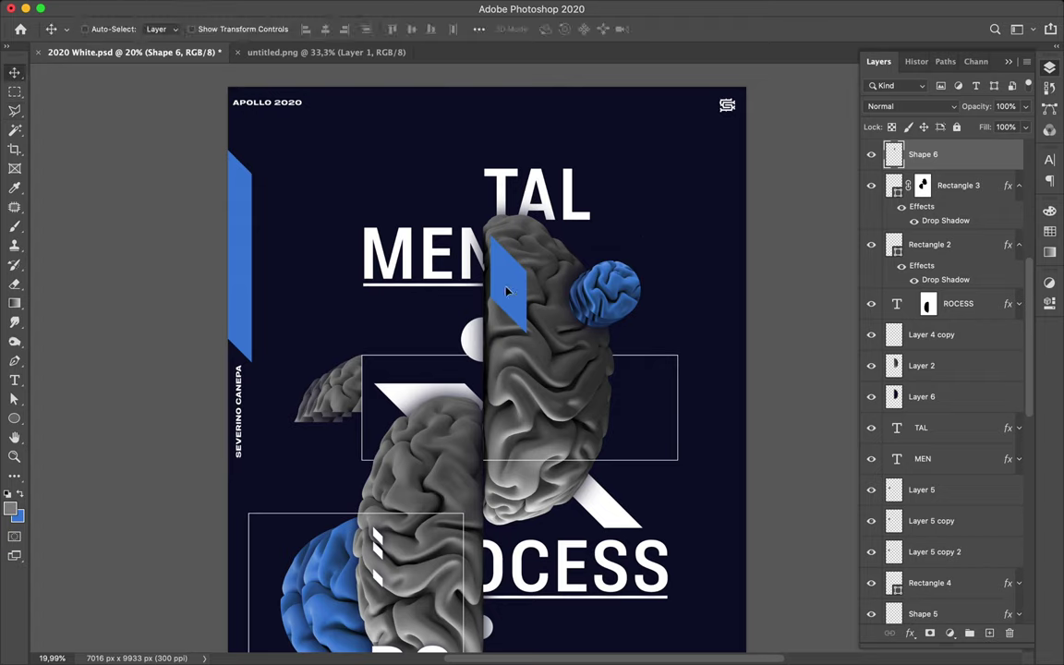
drag(492, 291, 502, 296)
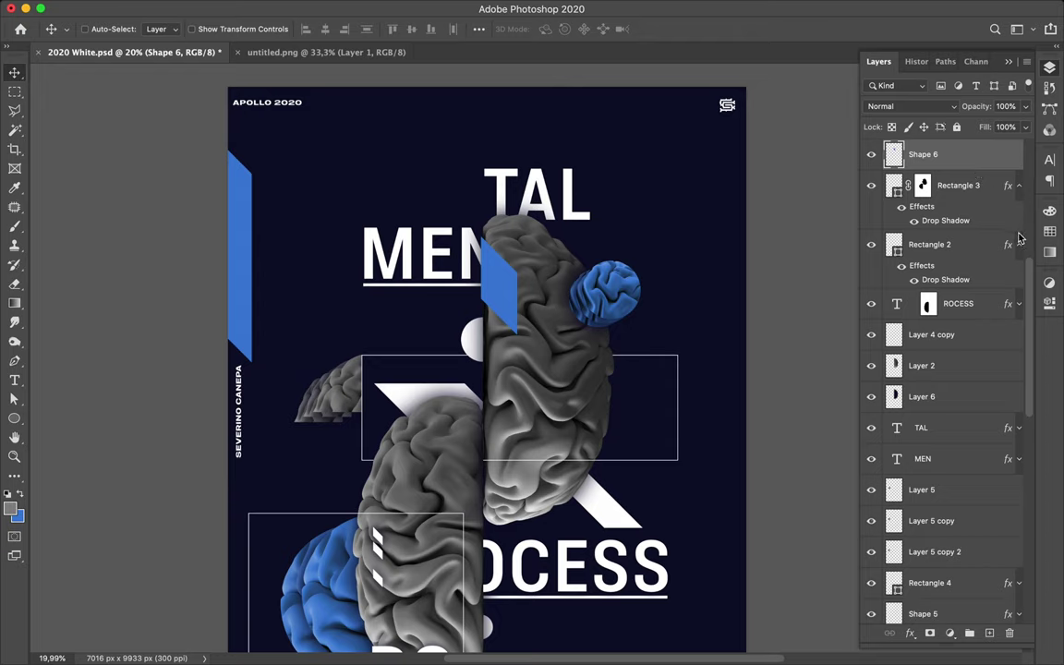
Paste the copied Drop Shadow layer style onto the blue Shape 6 facet
click(1018, 184)
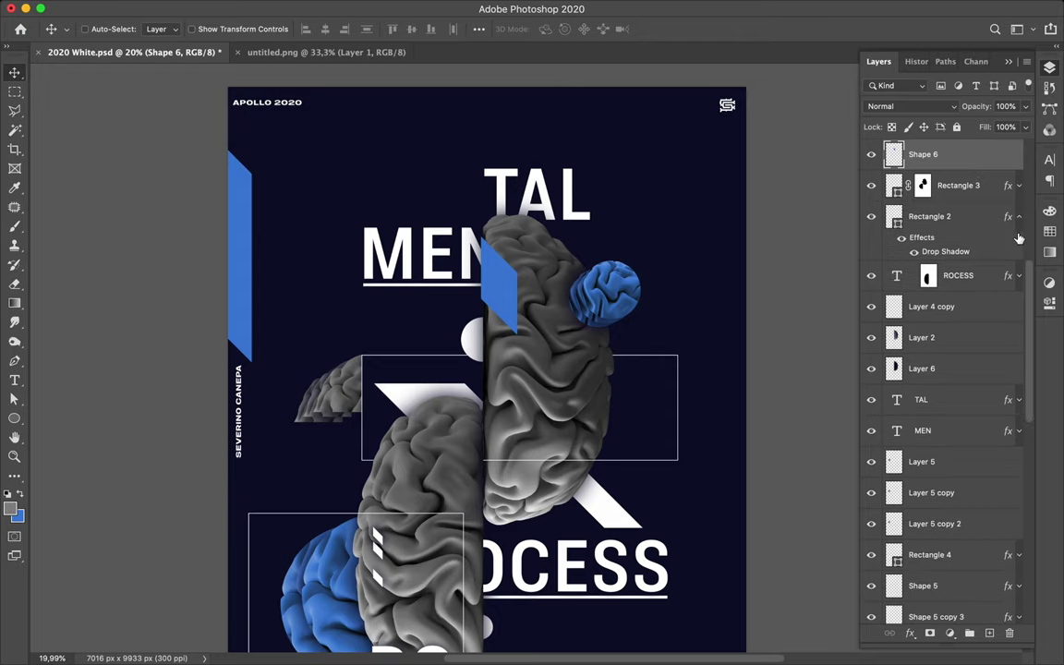
right_click(980, 158)
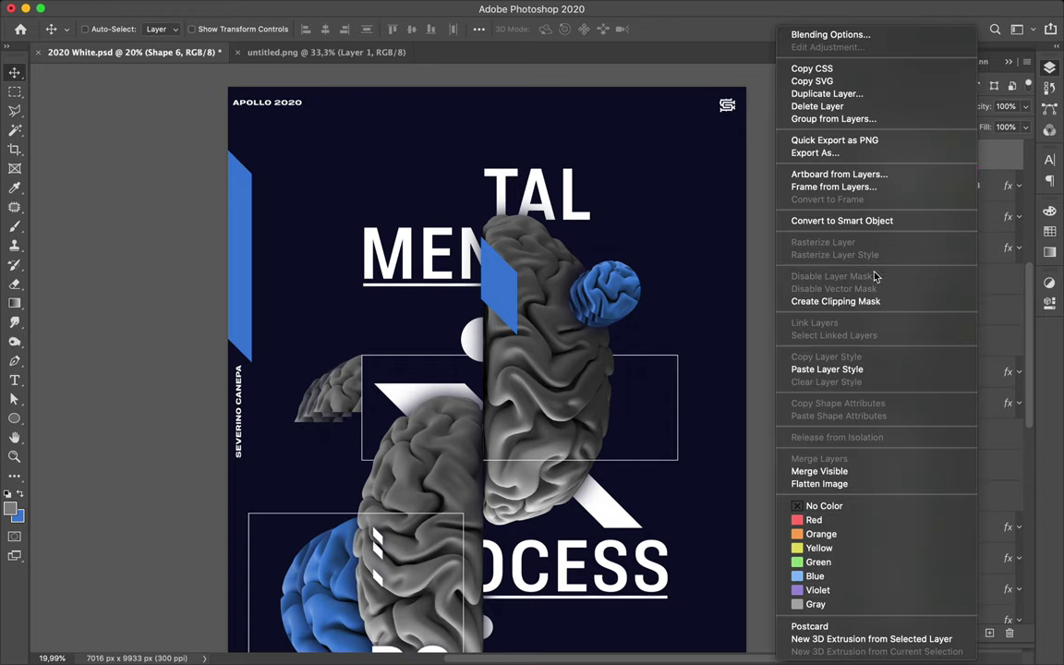
click(857, 371)
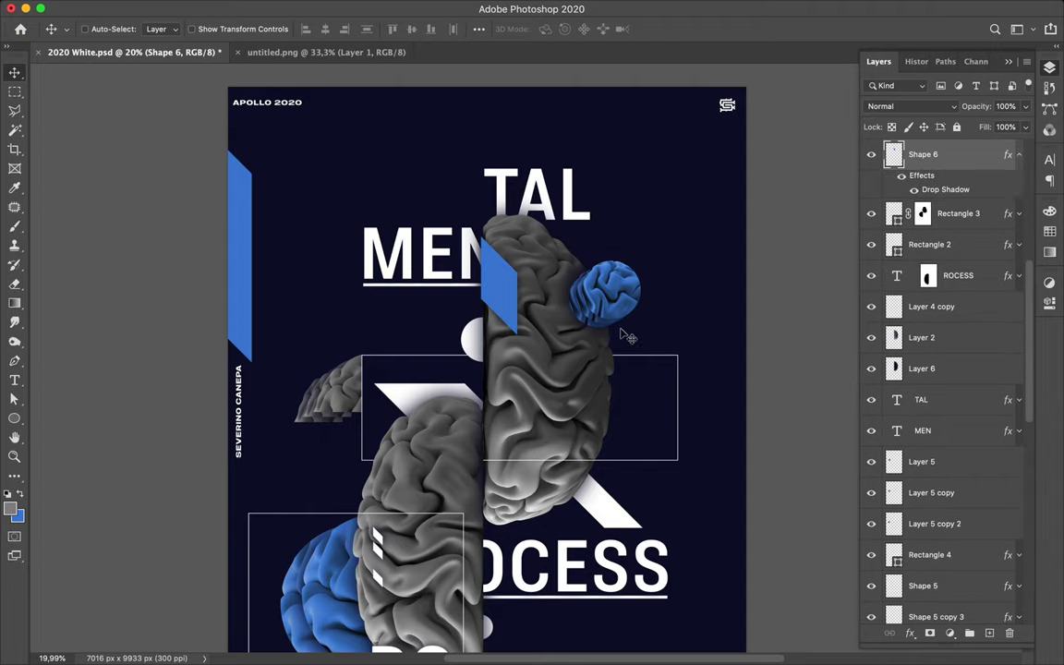
scroll(628, 343, down, 3)
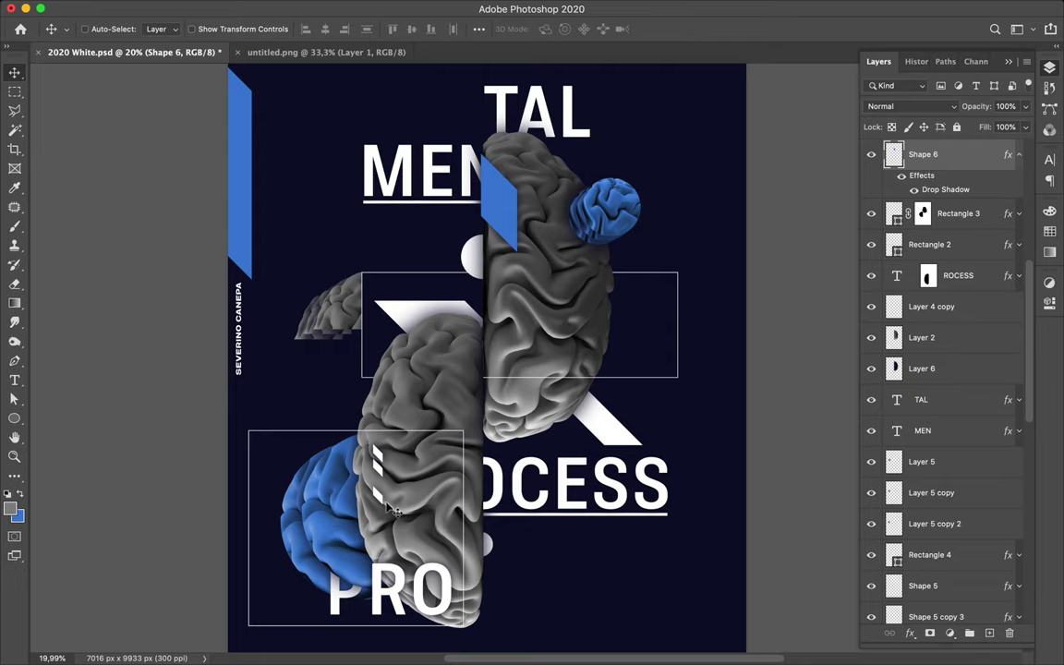
Draw a four-point pen polygon over the right brain half beside the middle rectangle
key(p)
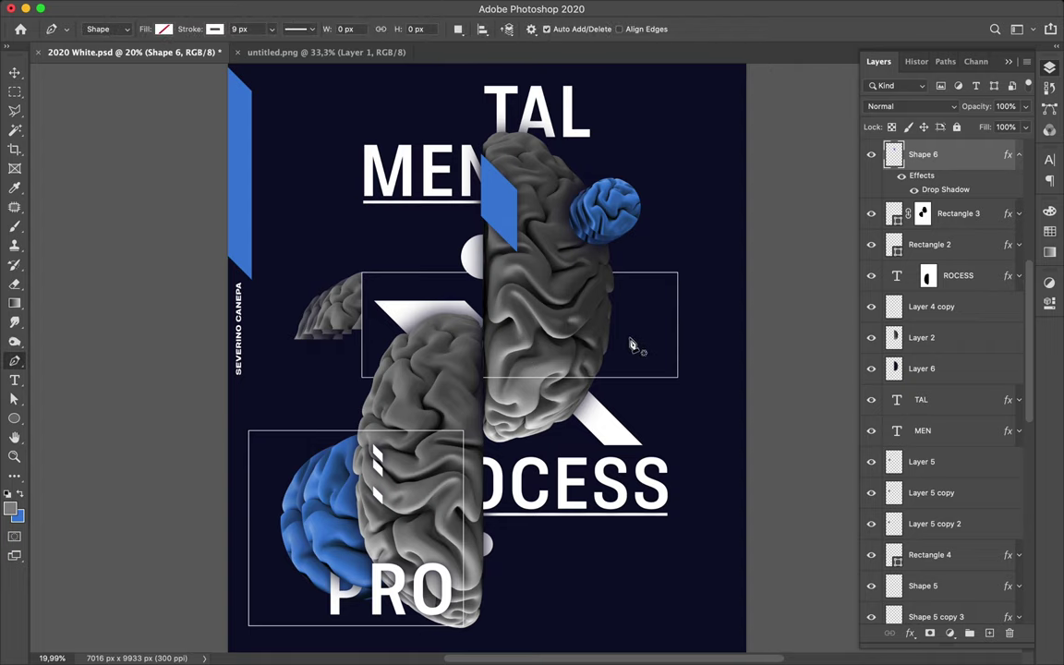
click(630, 339)
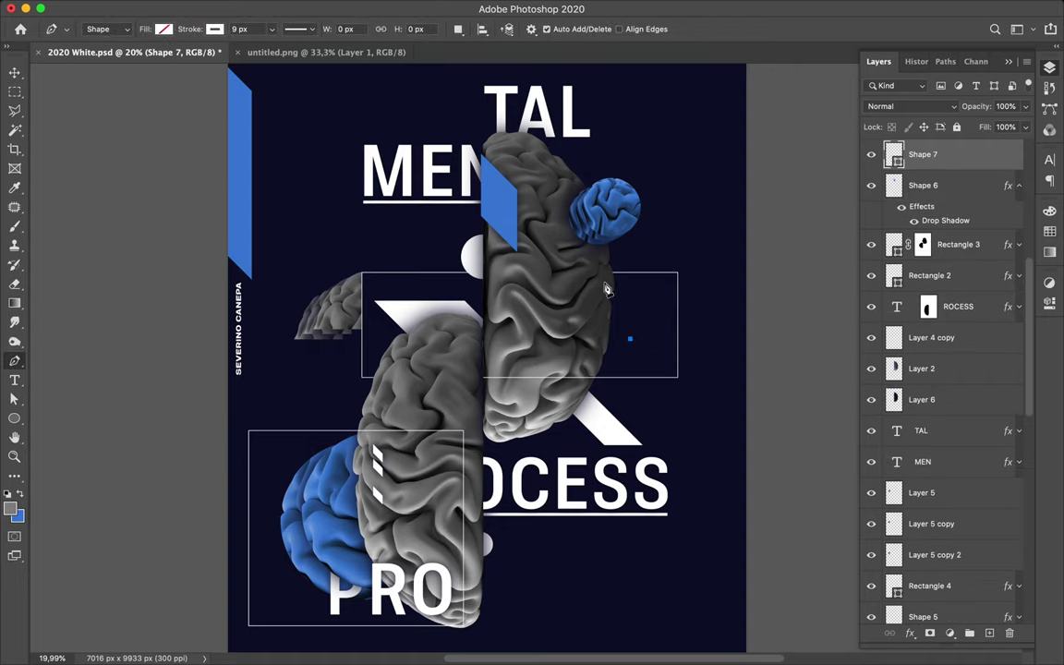
click(599, 307)
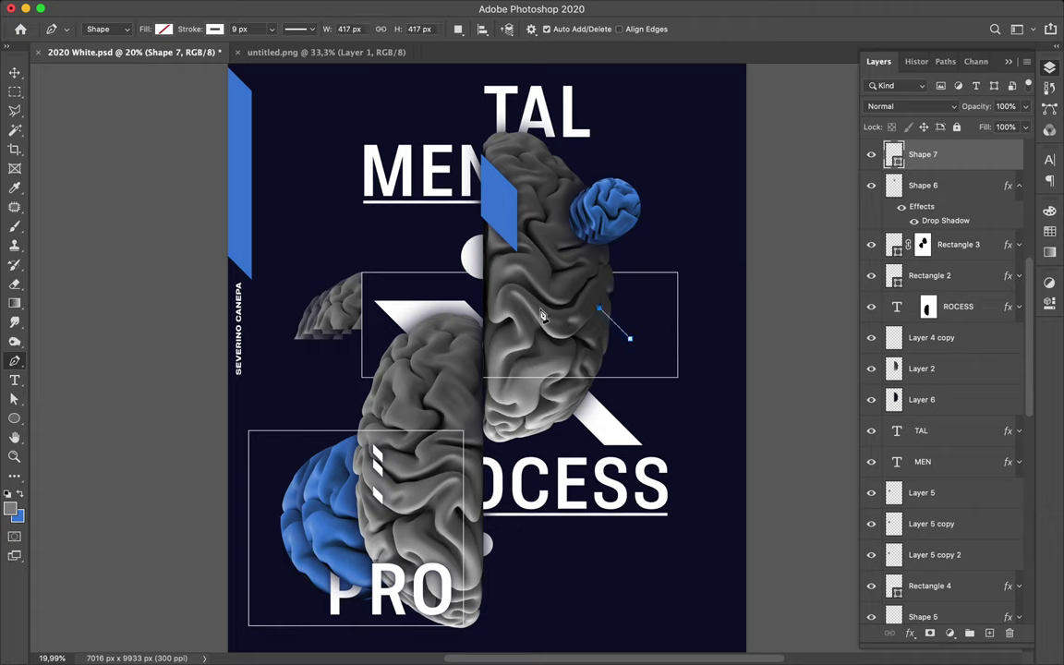
click(610, 380)
key(super+z)
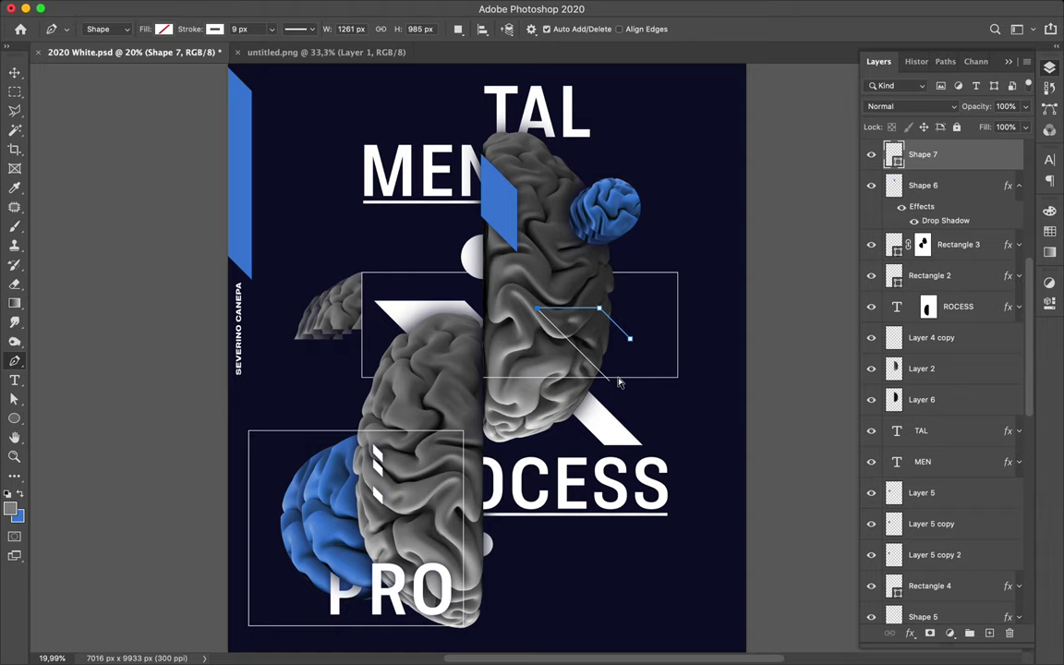
click(603, 372)
click(631, 342)
Give Shape 7 no stroke and a dark navy fill, and shift it down and right
key(a)
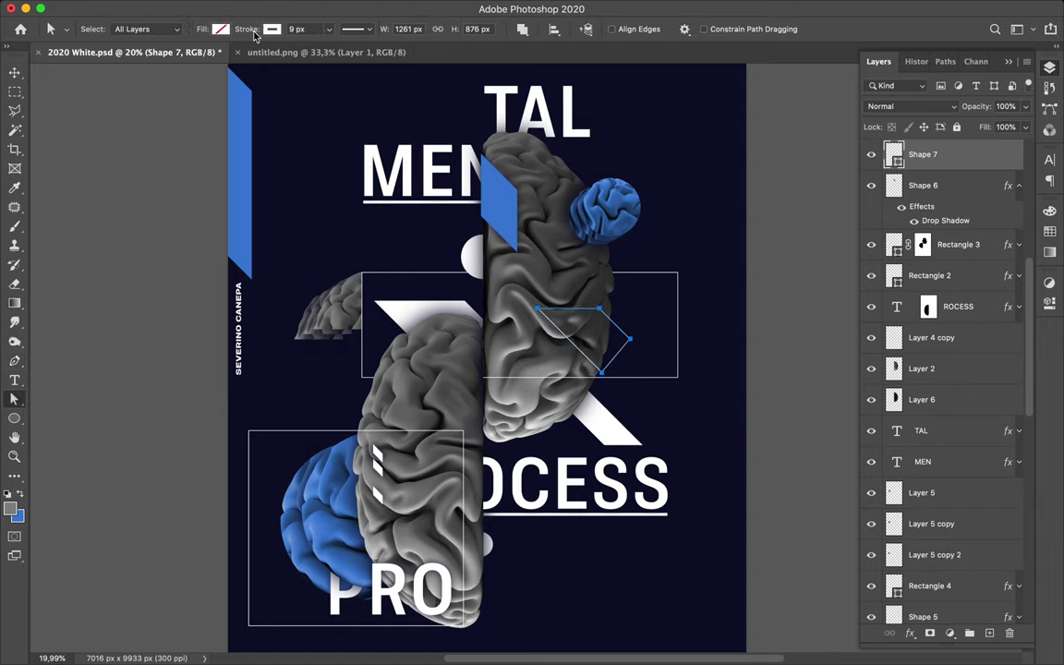
click(271, 28)
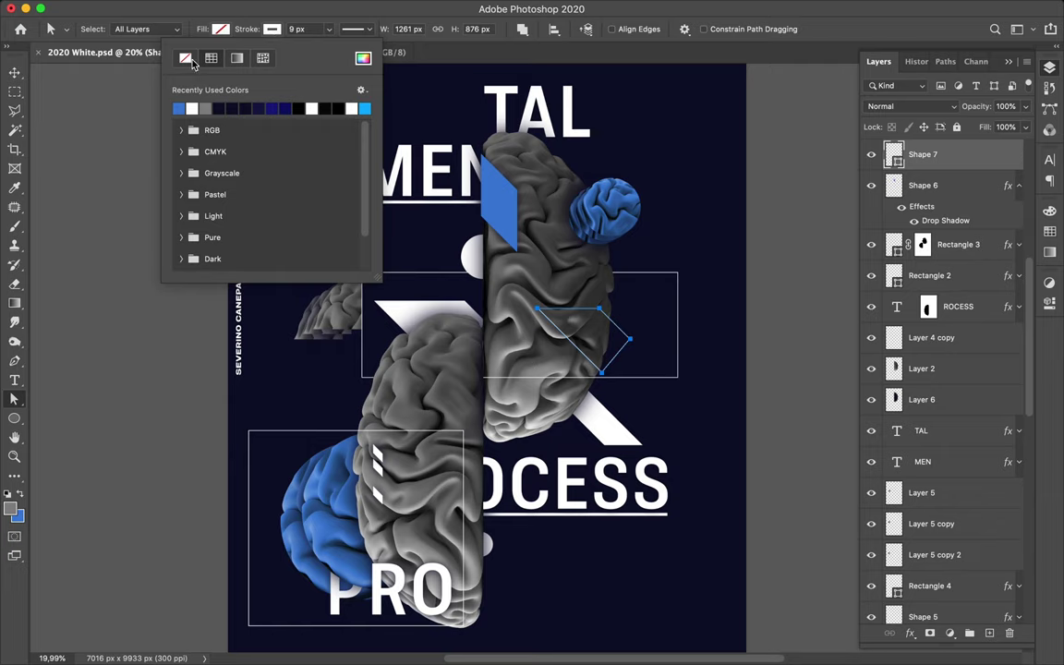
click(222, 30)
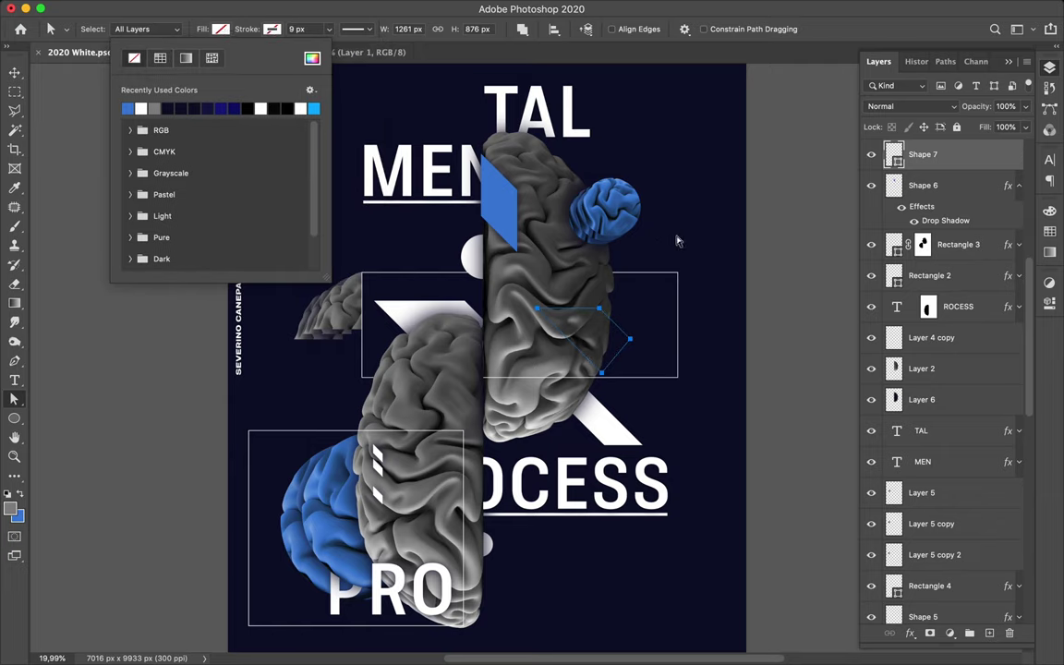
key(i)
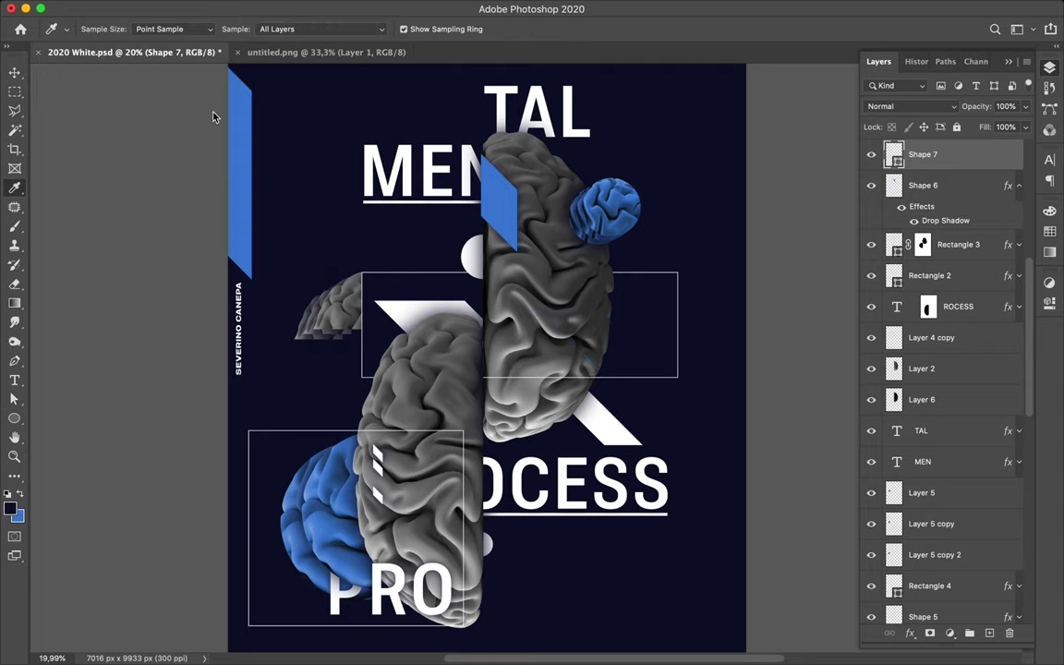
key(a)
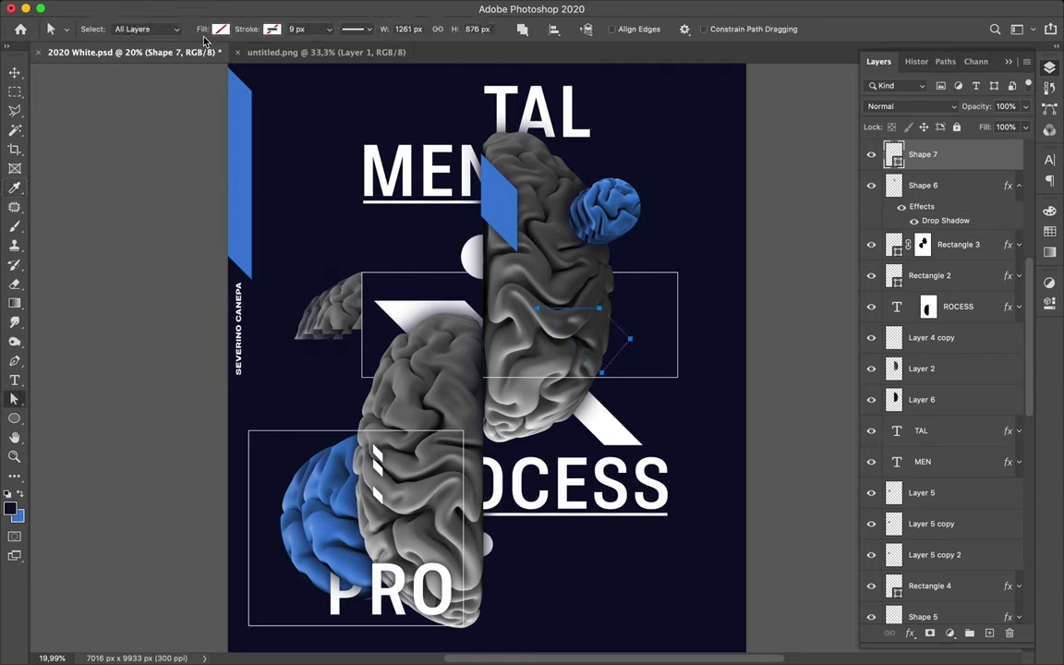
click(220, 29)
click(127, 108)
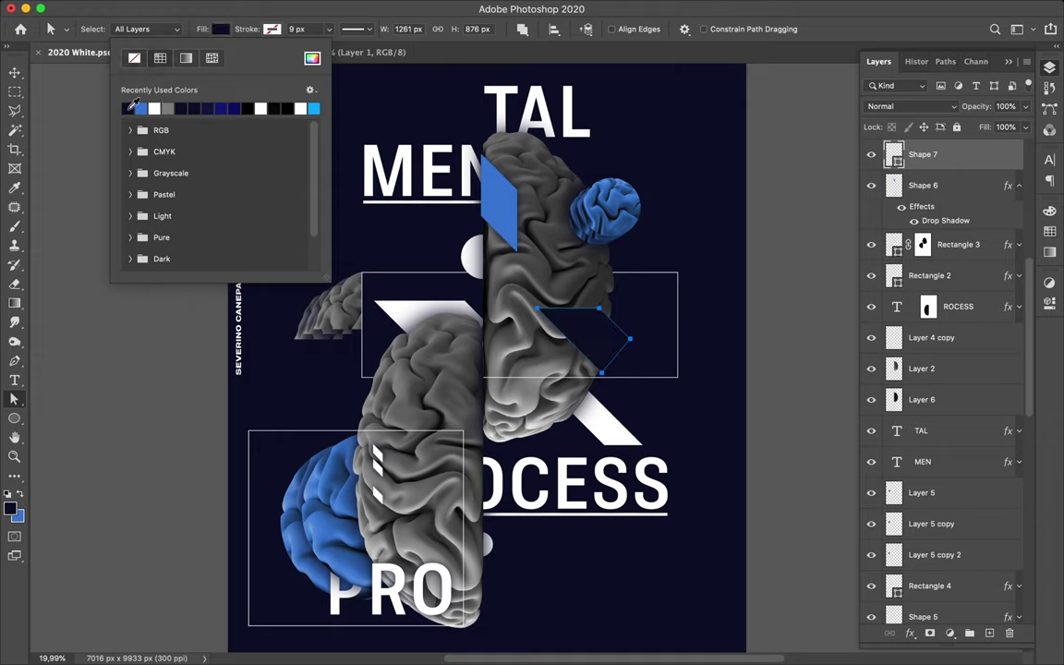
key(v)
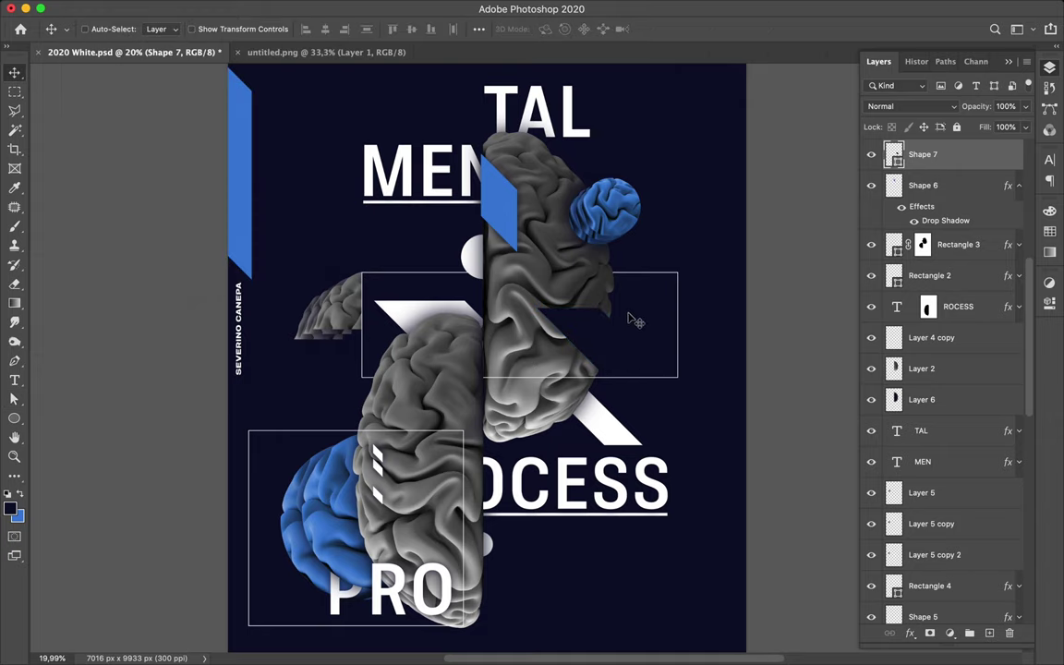
drag(582, 312, 591, 330)
Duplicate navy Shape 7 onto the left brain half, rotate the copy 180°, and reposition it
drag(607, 347, 377, 343)
key(super+t)
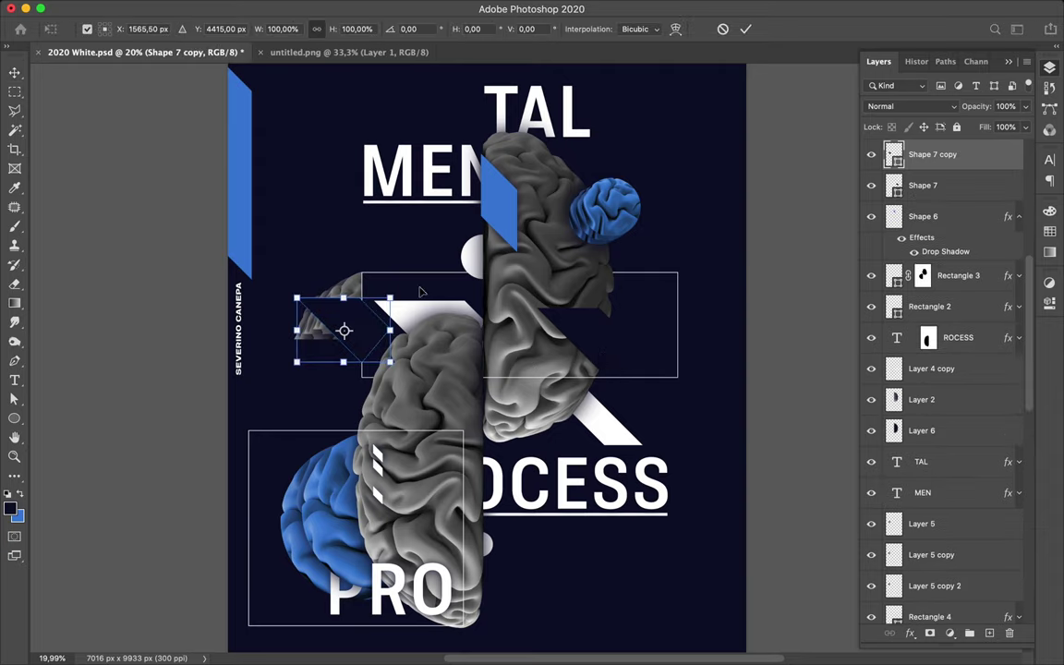
drag(406, 280, 130, 444)
key(Return)
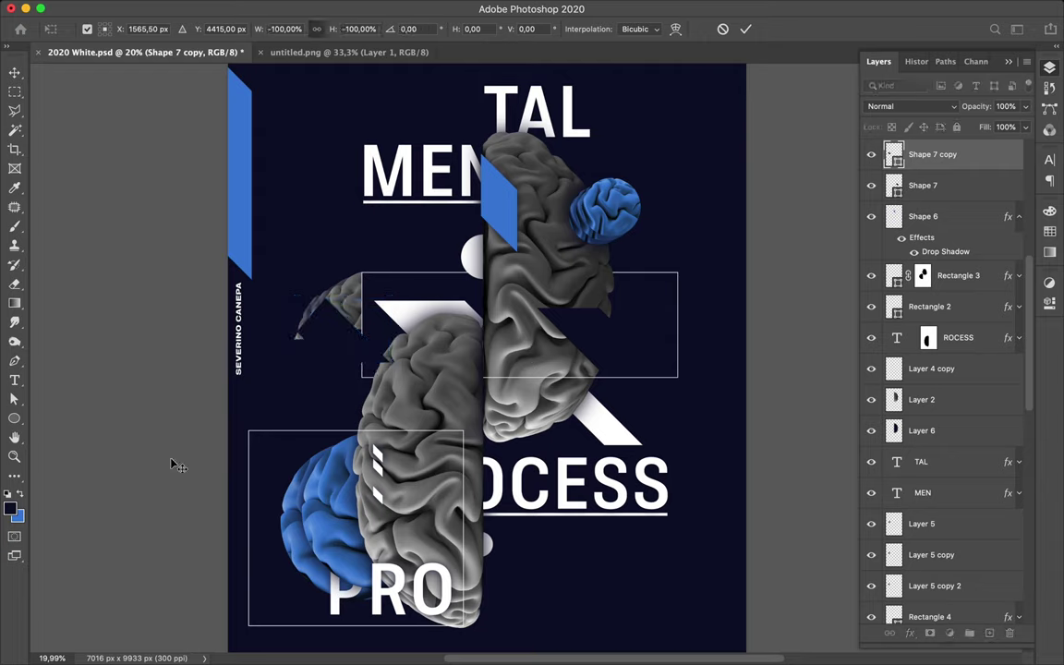
drag(332, 347, 341, 409)
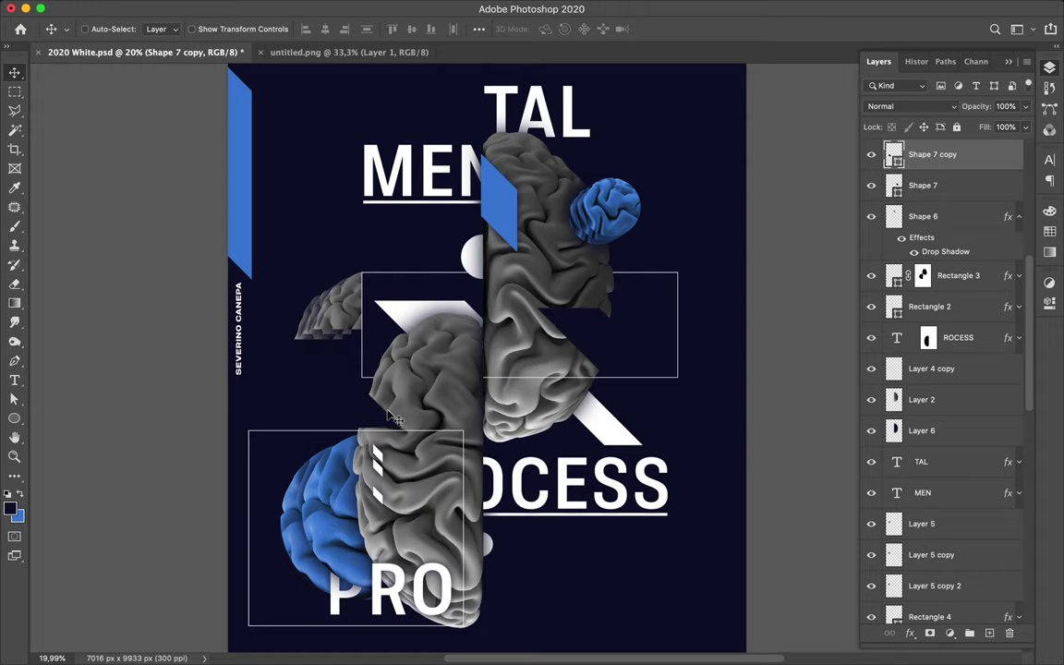
Nudge Shape 7 copy a few pixels lower and to the right
scroll(394, 419, up, 3)
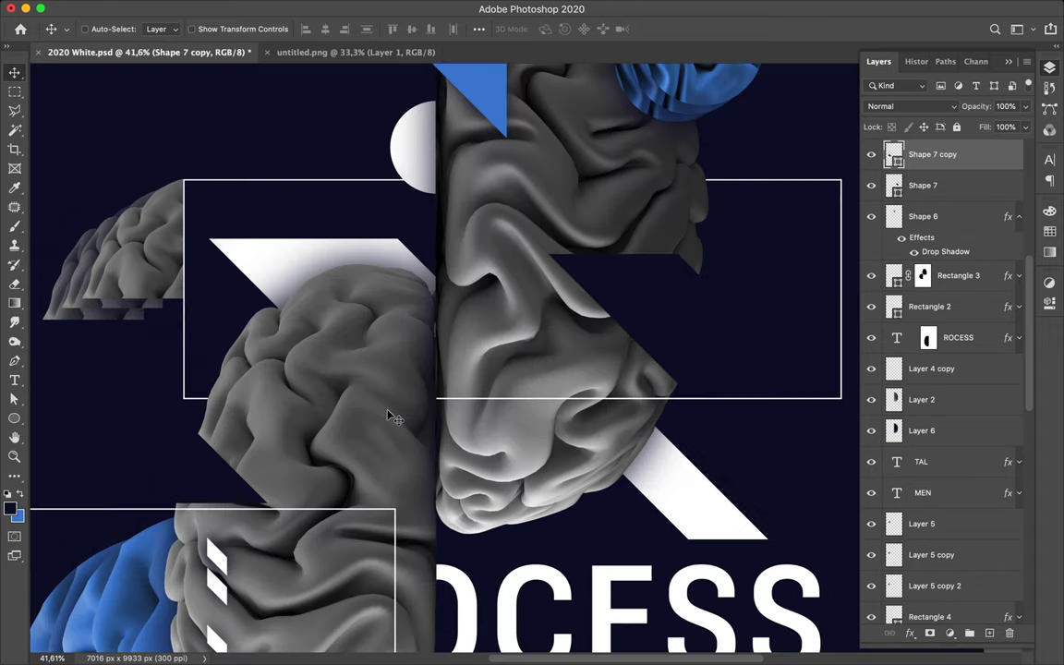
scroll(215, 461, up, 1)
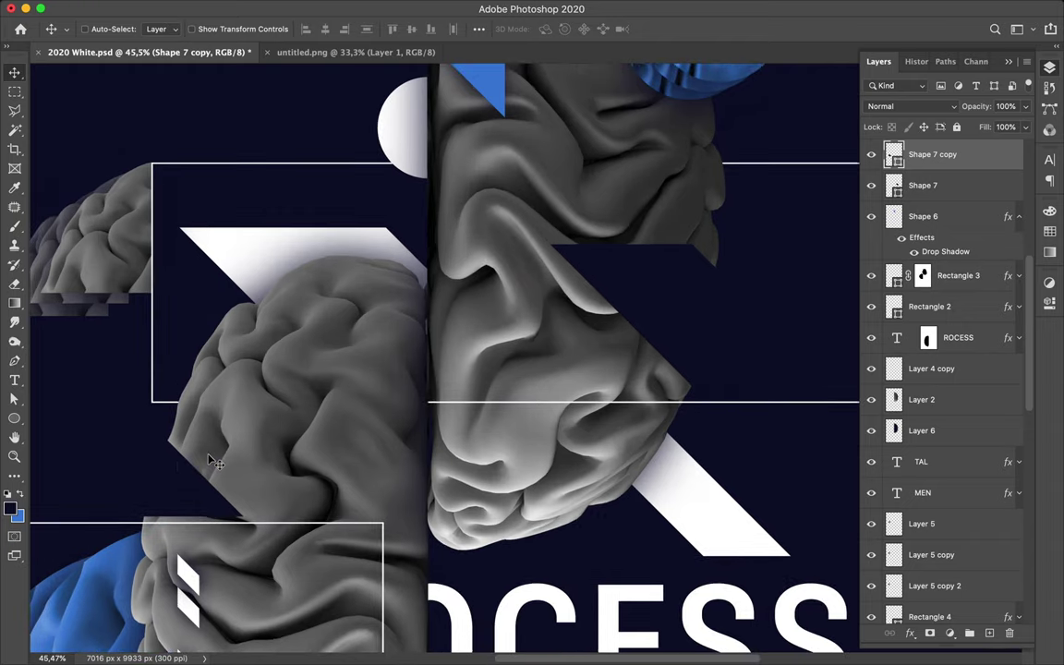
scroll(214, 462, up, 3)
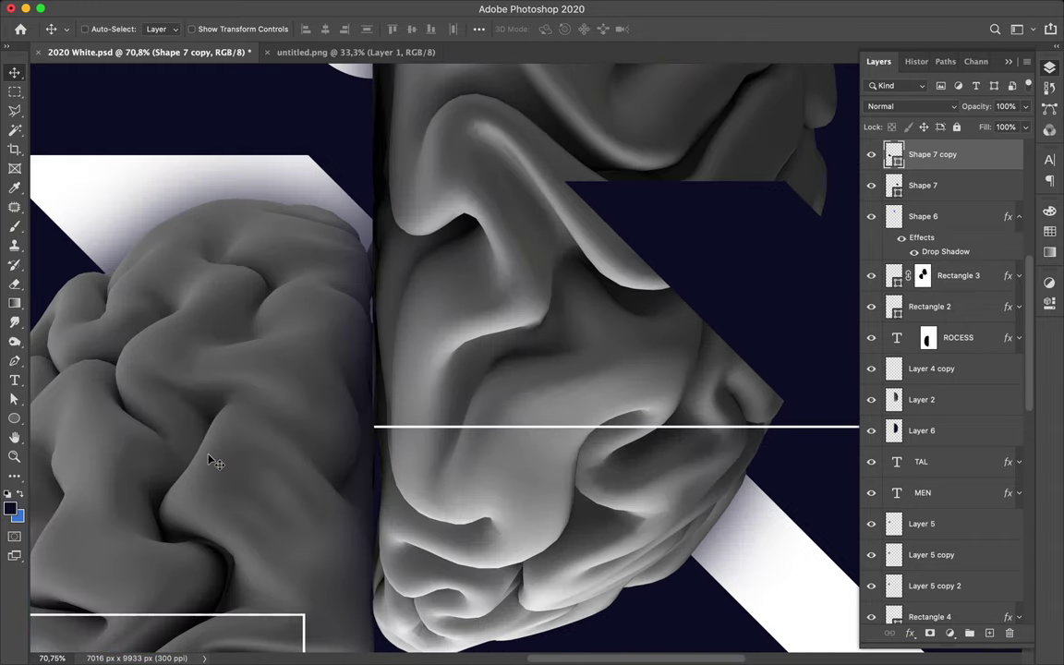
scroll(215, 461, down, 1)
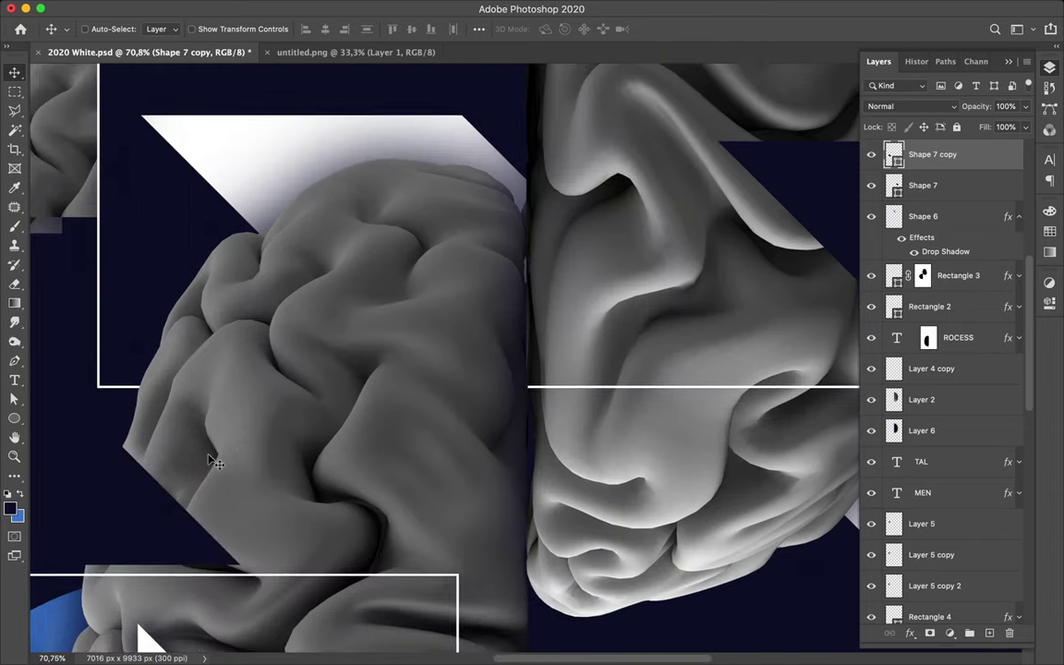
scroll(214, 462, down, 3)
scroll(209, 459, left, 3)
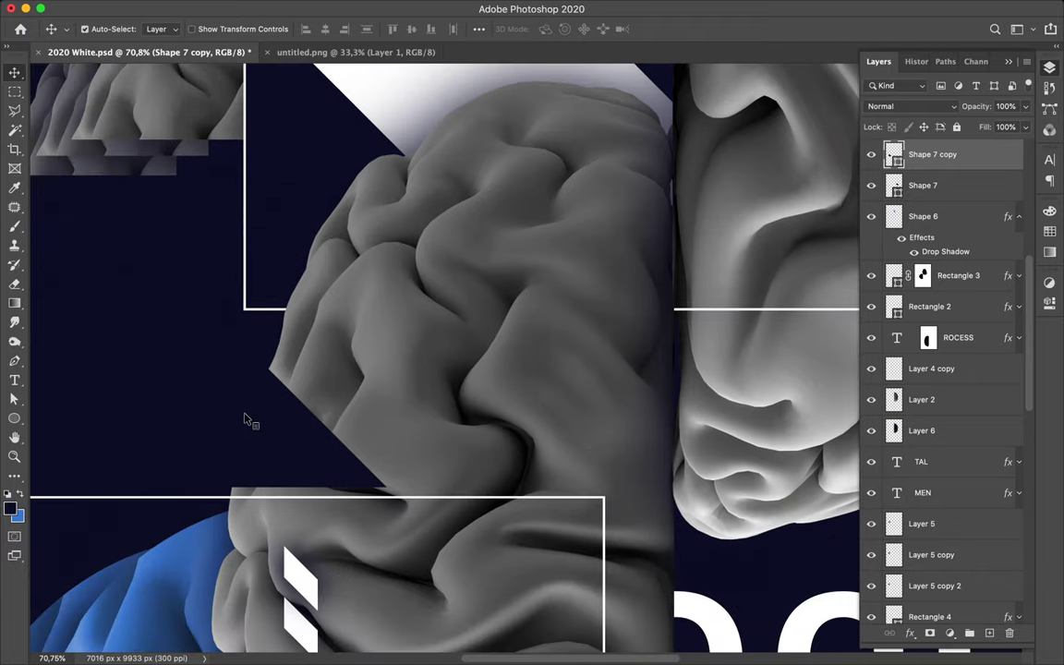
key(shift+Down)
key(shift+Down)
key(shift+Down)
key(shift+Right)
key(shift+Right)
key(shift+Right)
key(Right)
key(Right)
key(Right)
key(Right)
key(Right)
key(Right)
key(Right)
key(Right)
key(Down)
key(Down)
key(Up)
key(Up)
key(Up)
key(Left)
key(Down)
key(Down)
key(Down)
key(Down)
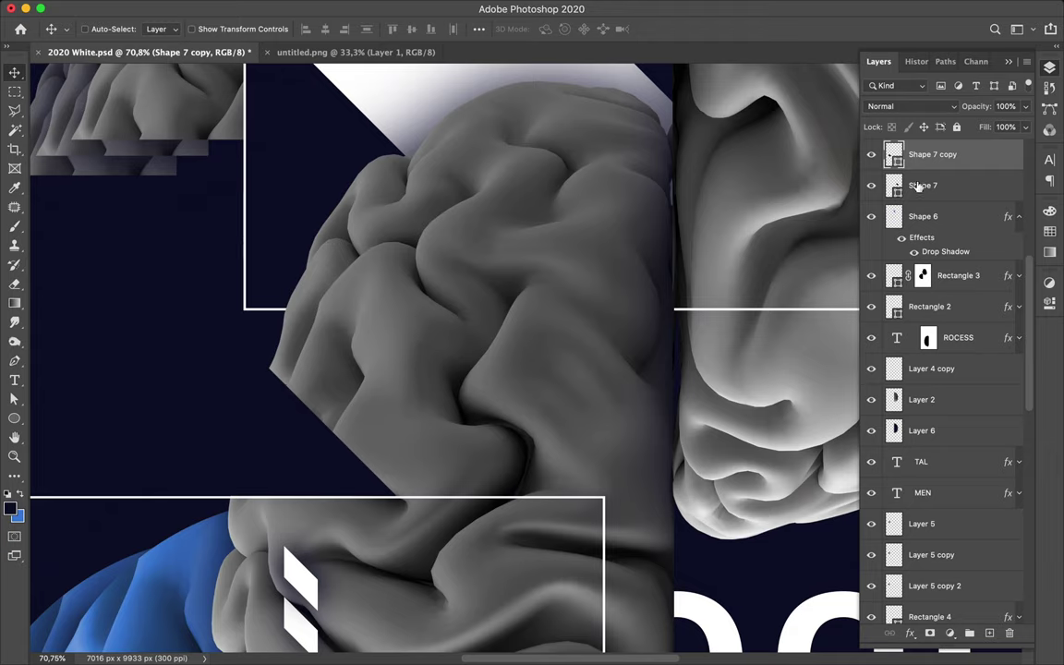
Stack Shape 7 copy just beneath the ROCESS text layer and nudge it slightly left
drag(928, 154, 929, 368)
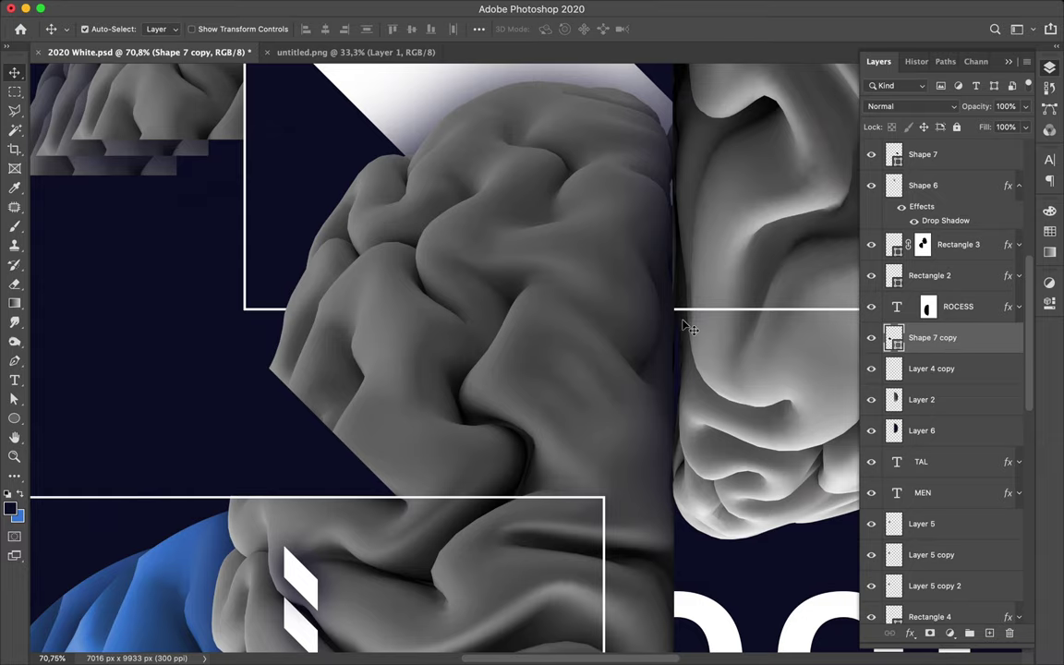
key(shift+Left)
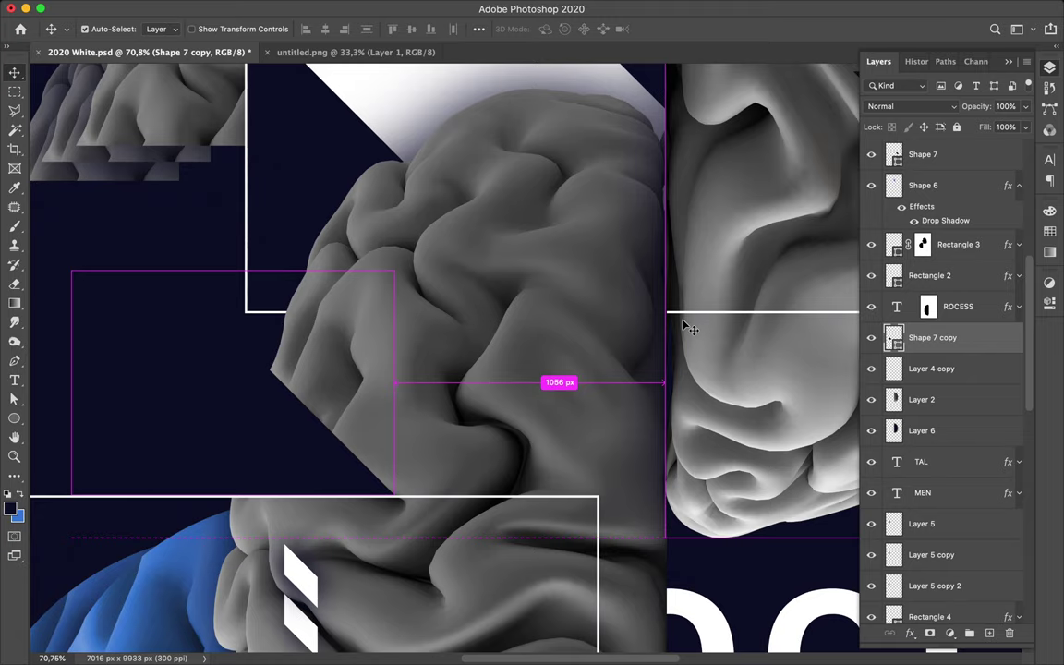
key(super+0)
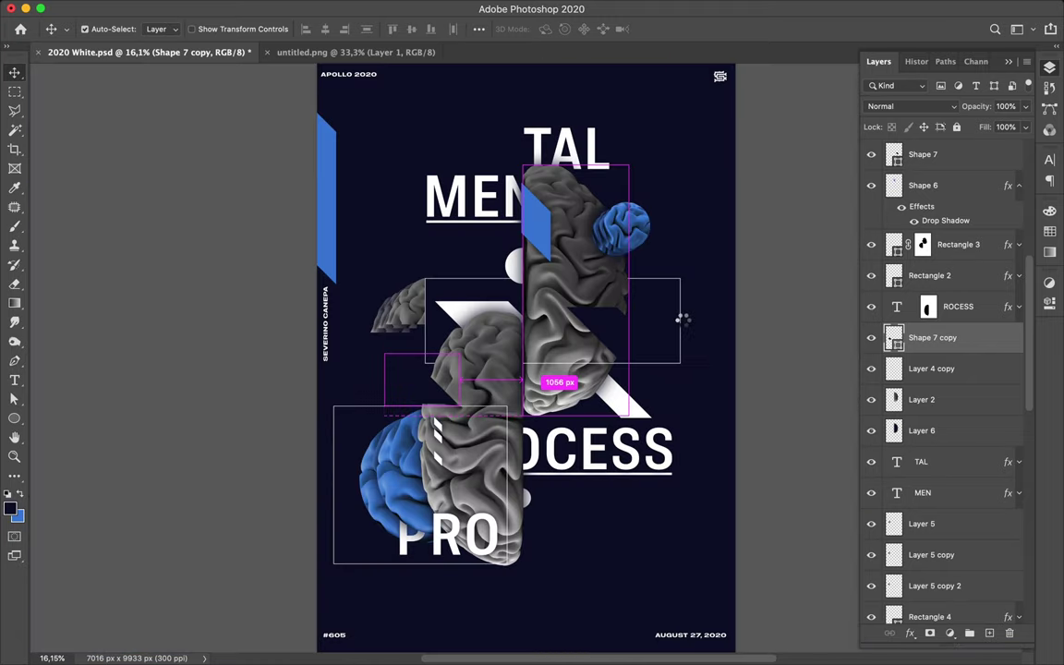
Save the poster, then scale the blue Shape 6 facet down to about 58%
key(super+s)
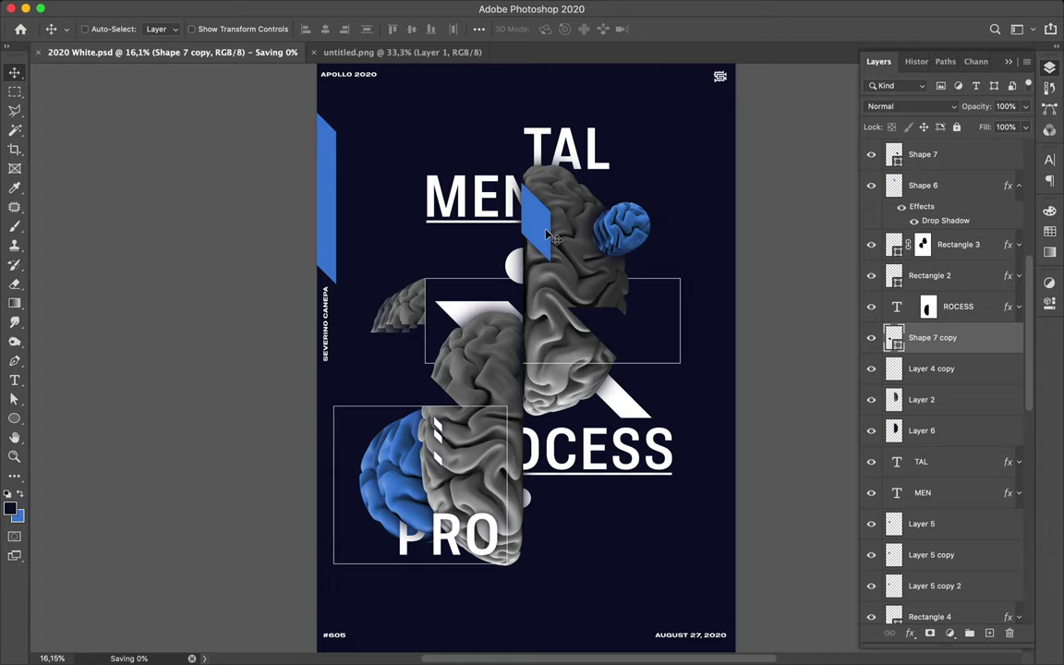
super+click(547, 235)
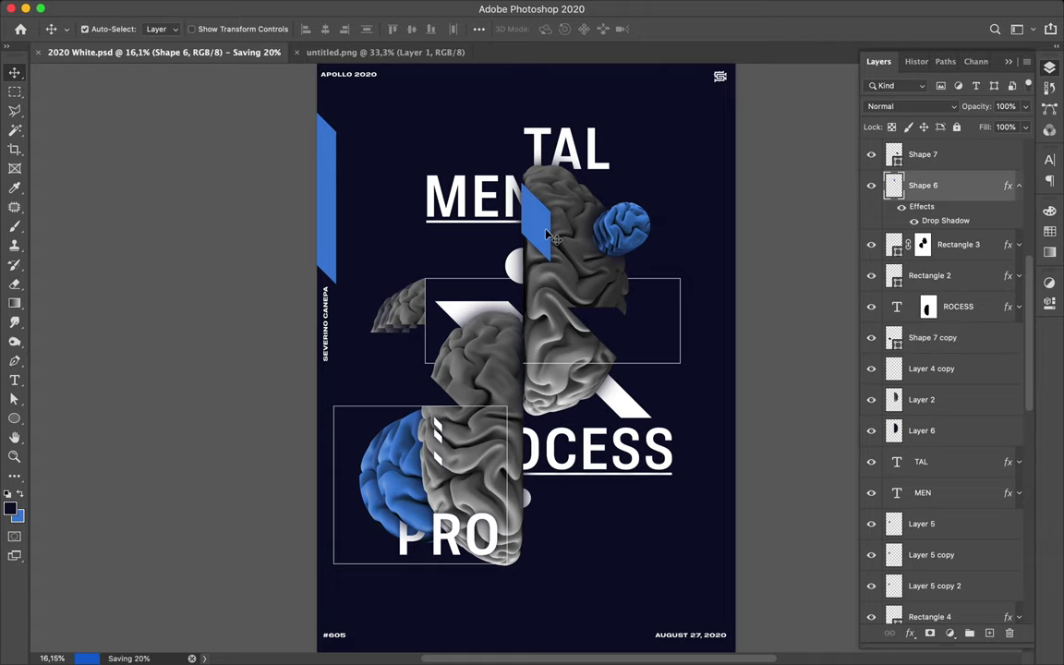
key(super+t)
drag(553, 264, 534, 234)
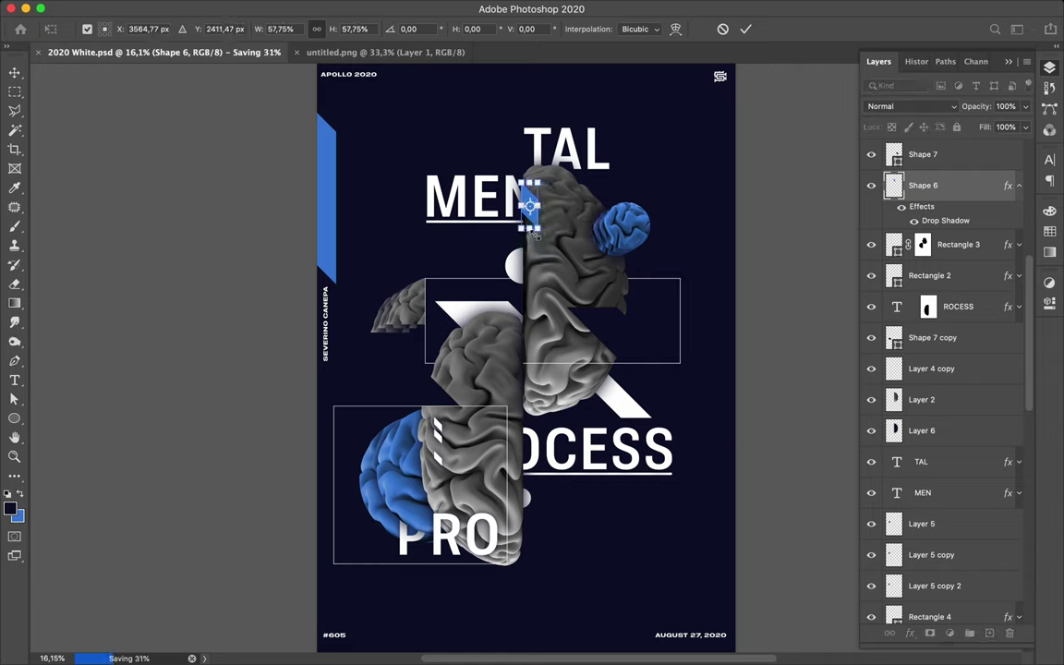
key(Return)
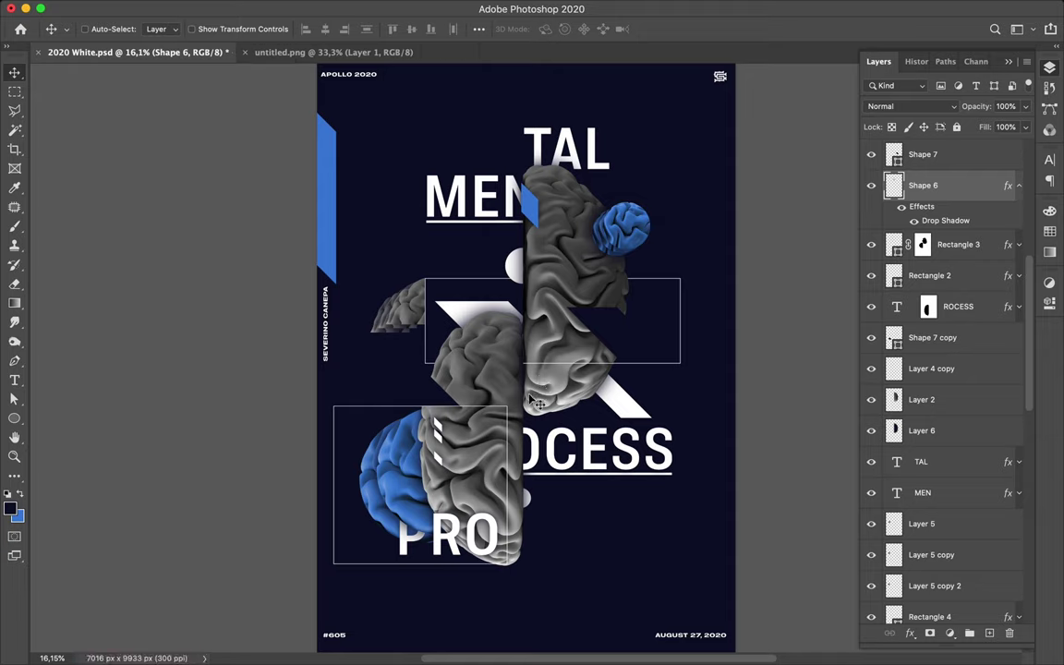
Draw a five-point diagonal stripe shape running down across the OCESS lettering
key(p)
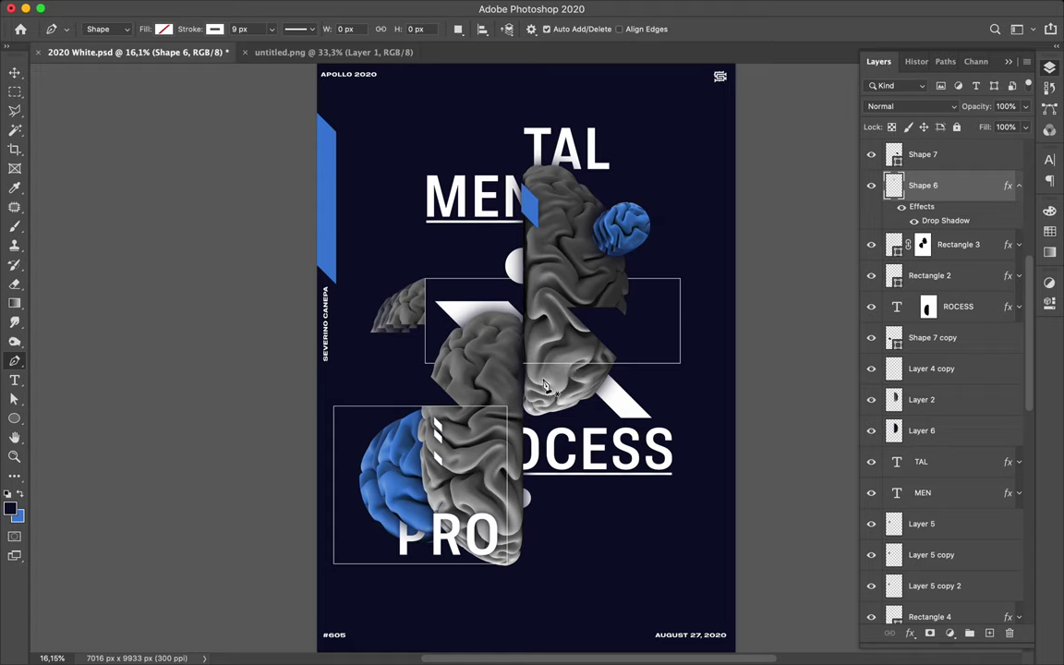
click(533, 383)
click(637, 488)
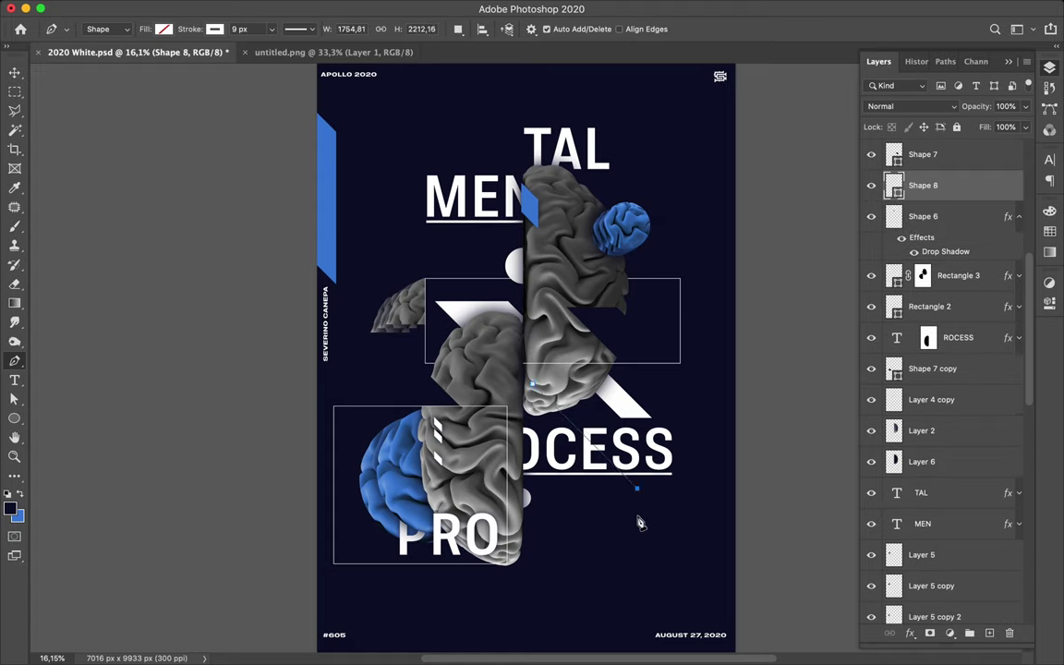
click(638, 556)
click(522, 442)
click(503, 420)
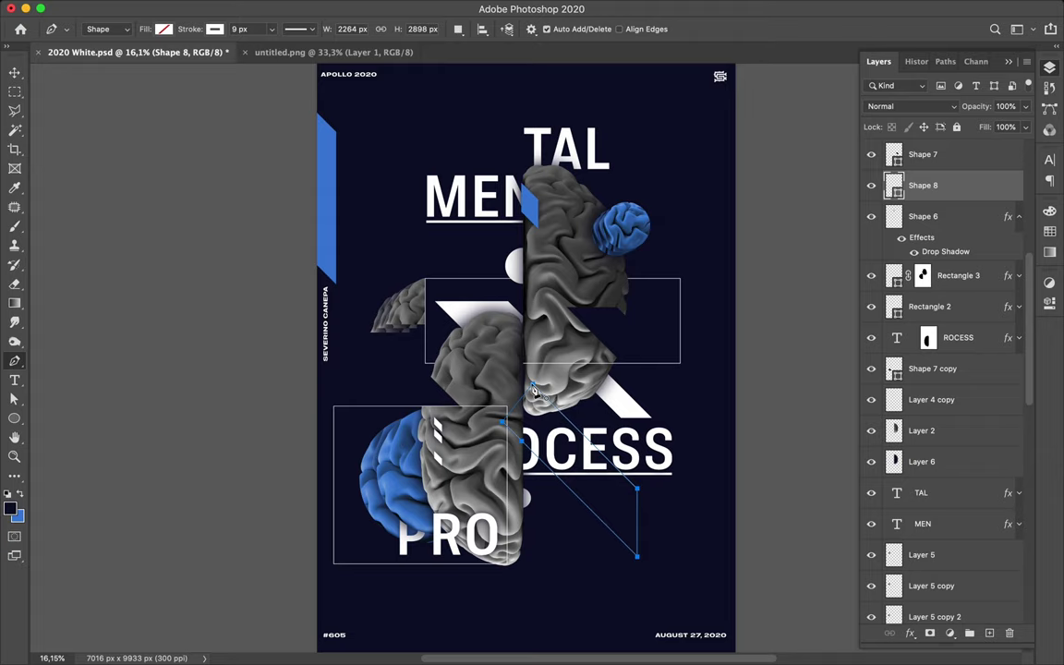
Fill Shape 8 with the recent blue swatch and move it lower in the layer stack
click(225, 32)
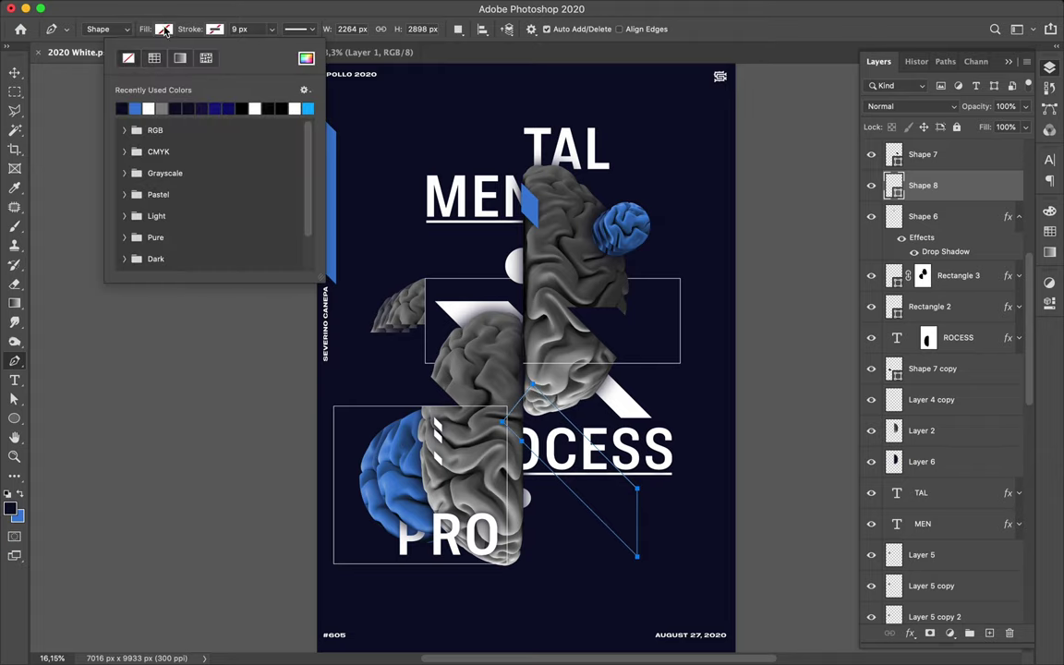
click(165, 31)
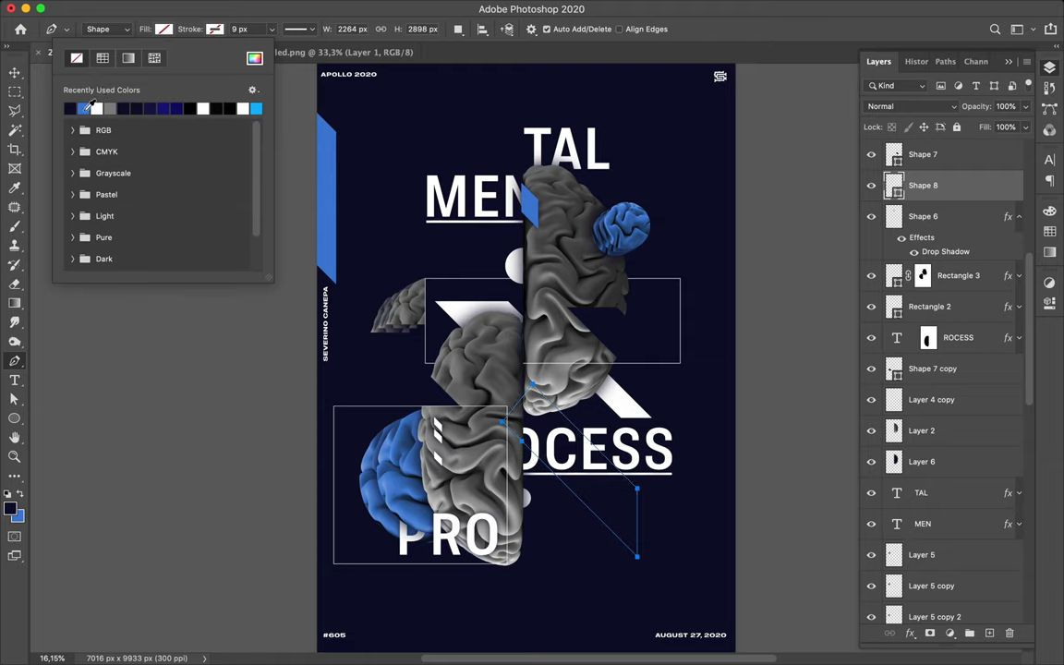
click(85, 108)
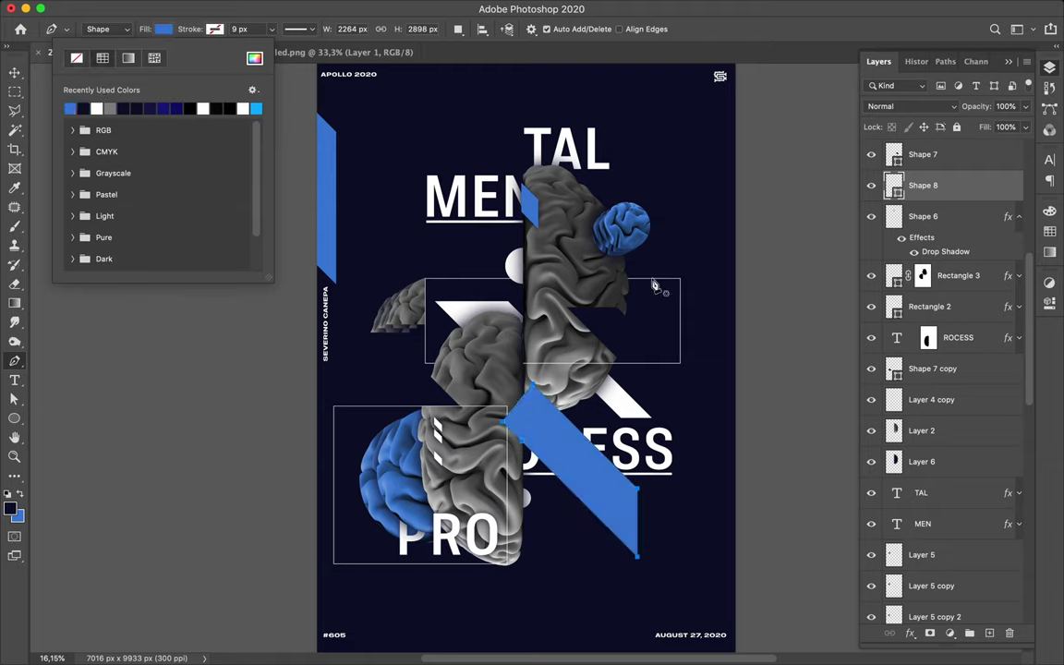
drag(928, 185, 921, 602)
scroll(919, 372, down, 10)
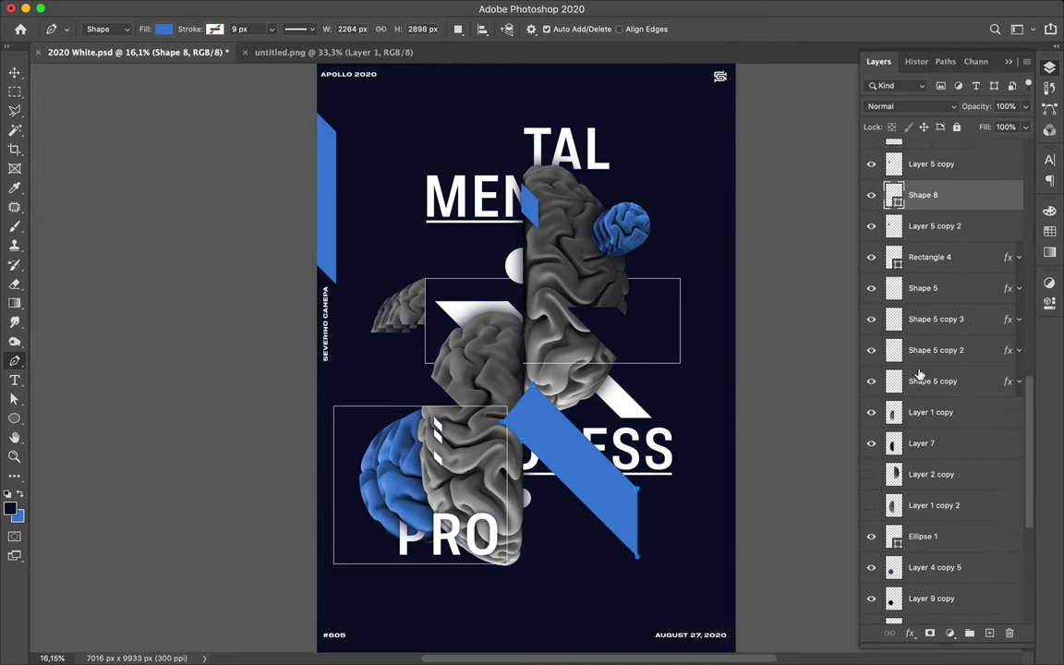
Move Shape 8 down to just above Ellipse 1 and paste the copied drop shadow onto it
scroll(919, 372, up, 5)
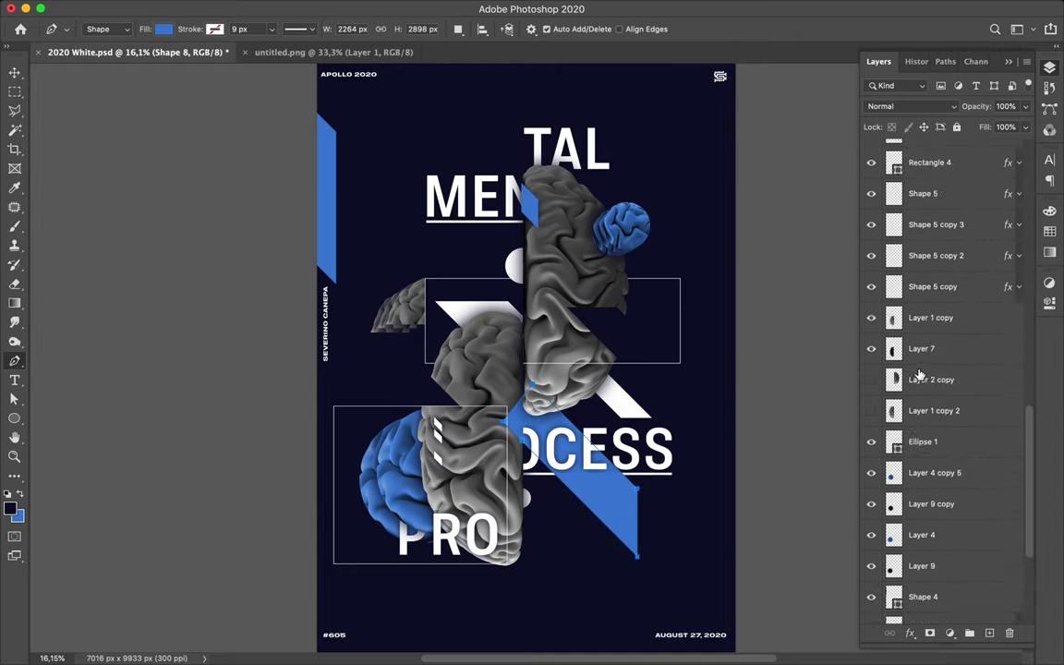
scroll(919, 372, up, 1)
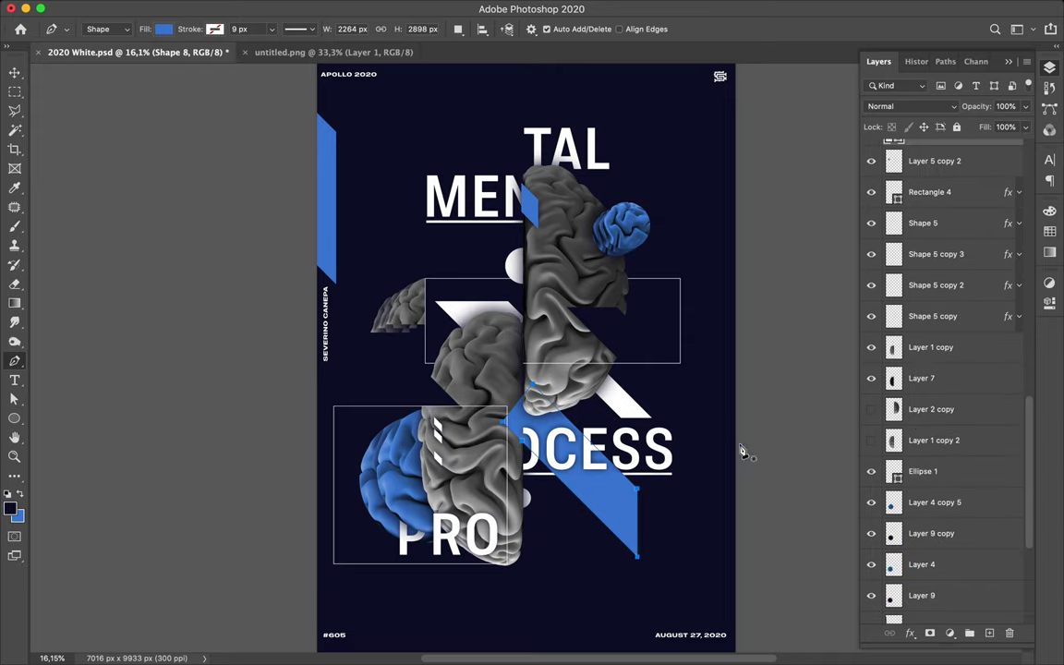
key(v)
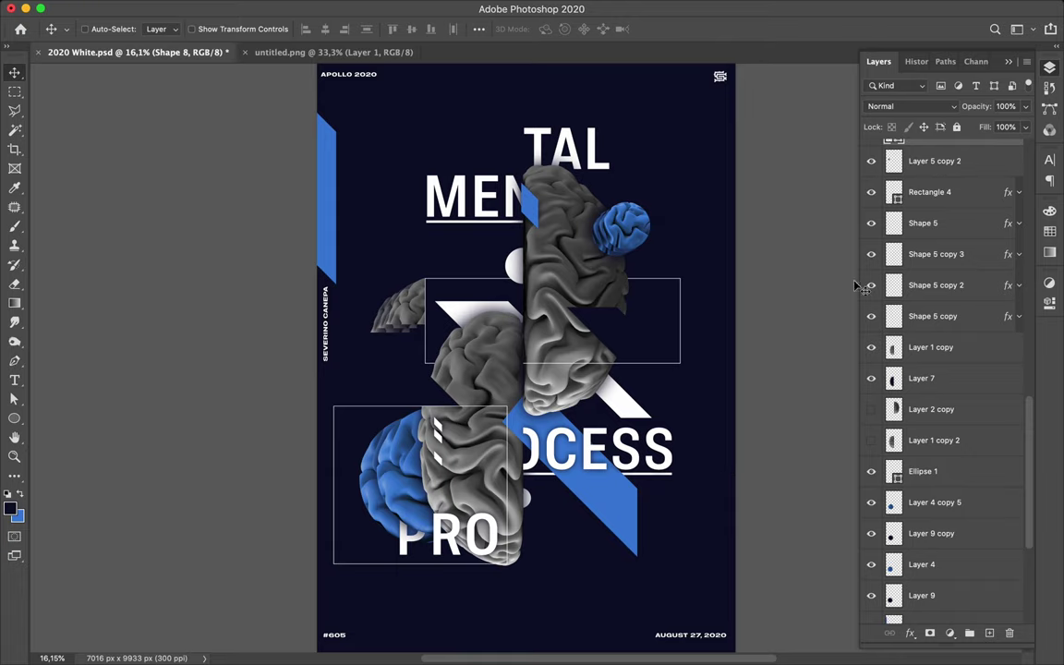
scroll(952, 166, up, 1)
drag(951, 166, 962, 508)
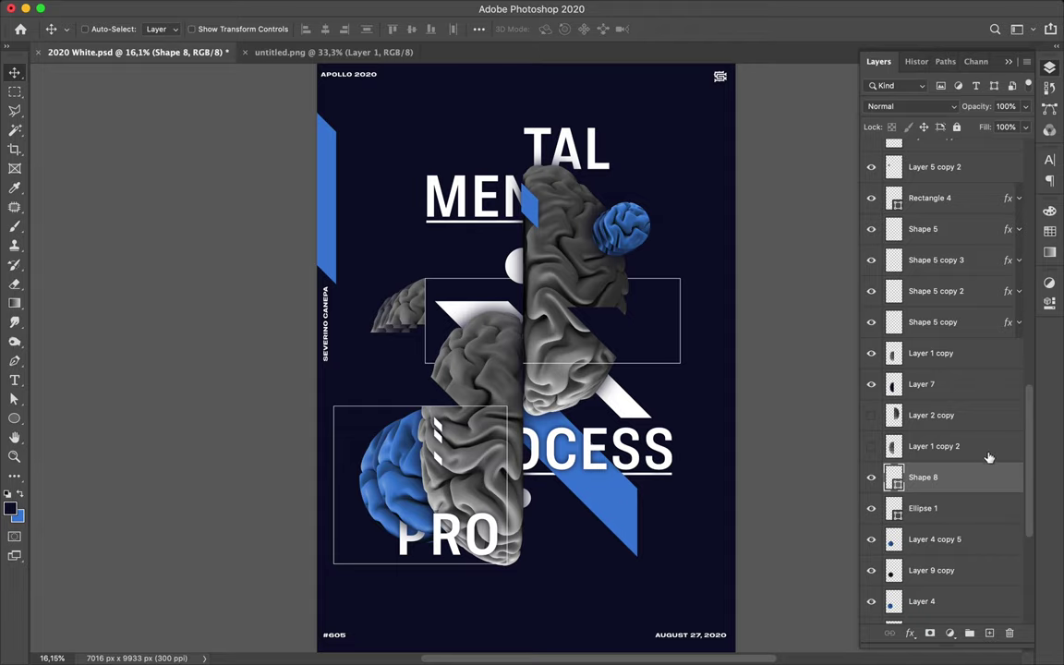
key(super+equal)
key(super+equal)
key(super+equal)
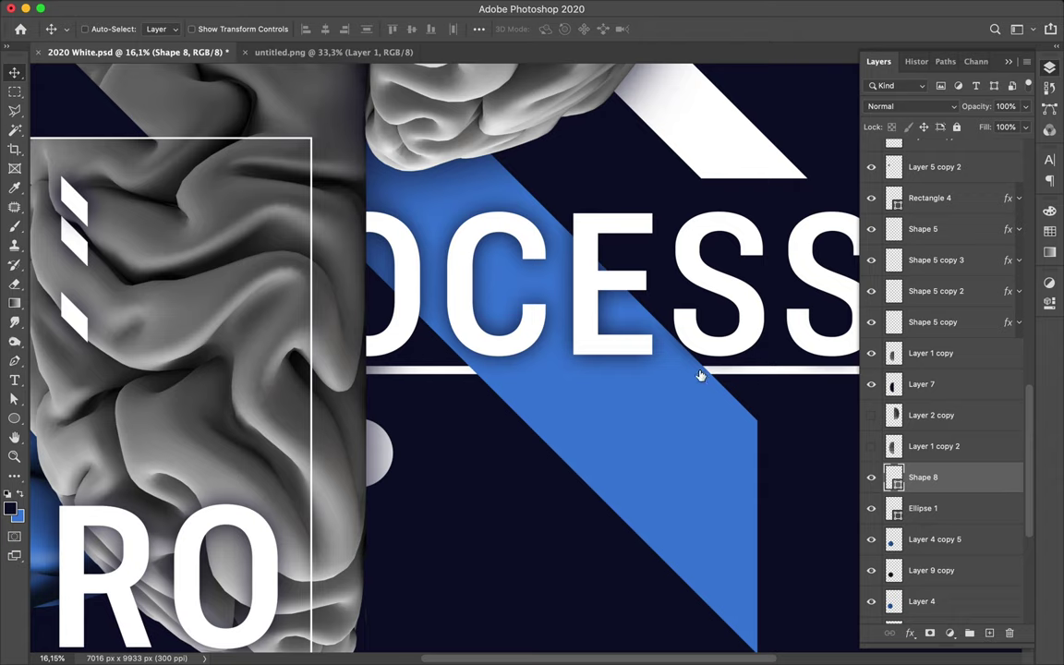
right_click(974, 476)
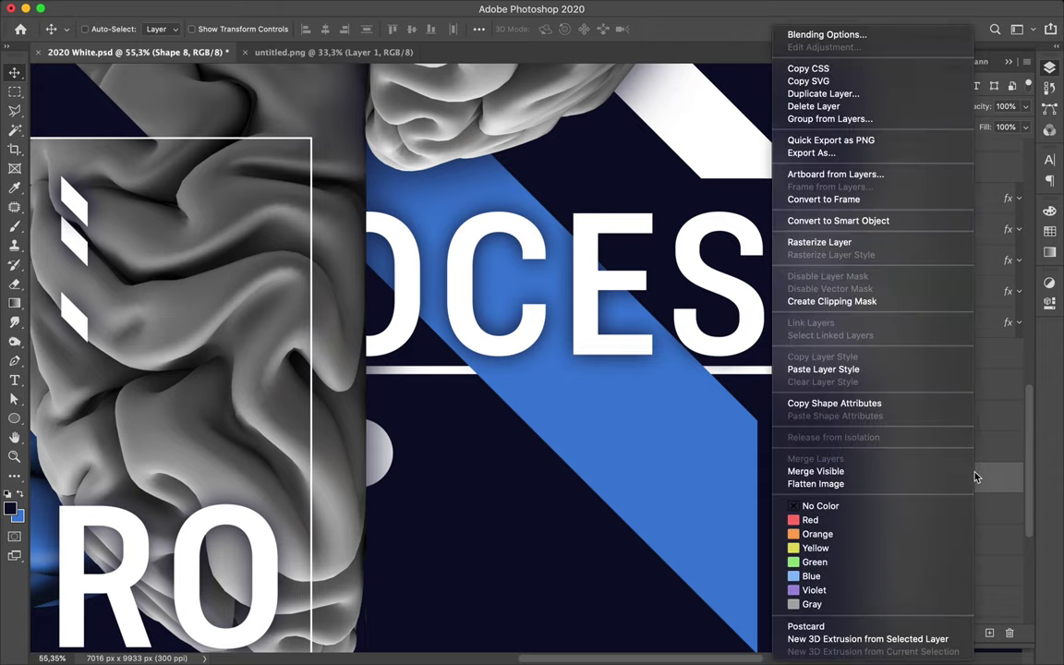
click(868, 370)
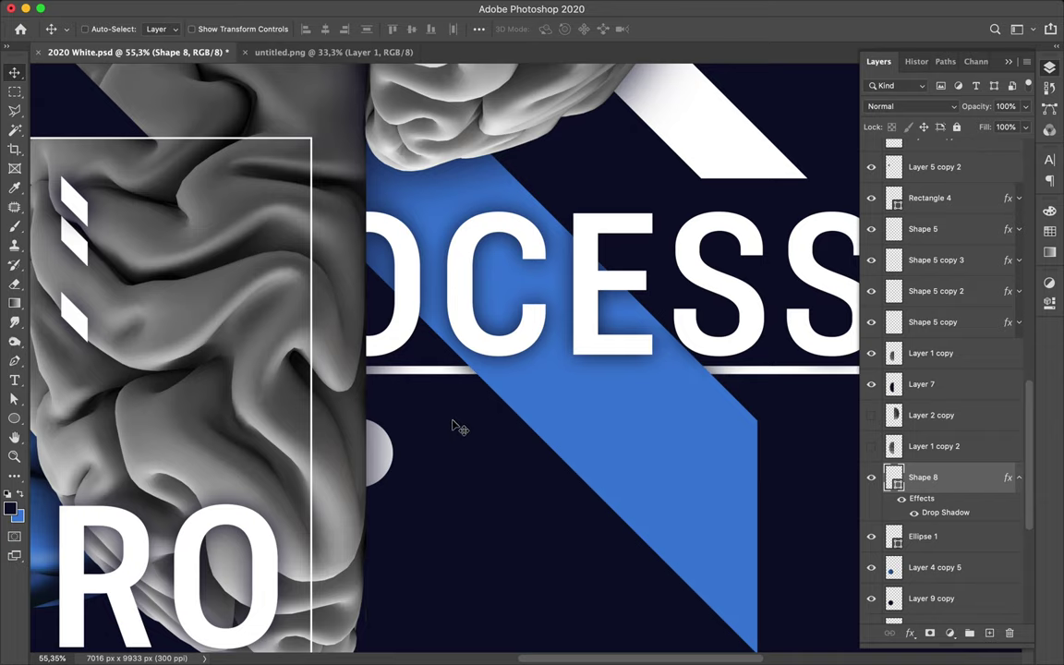
key(super+0)
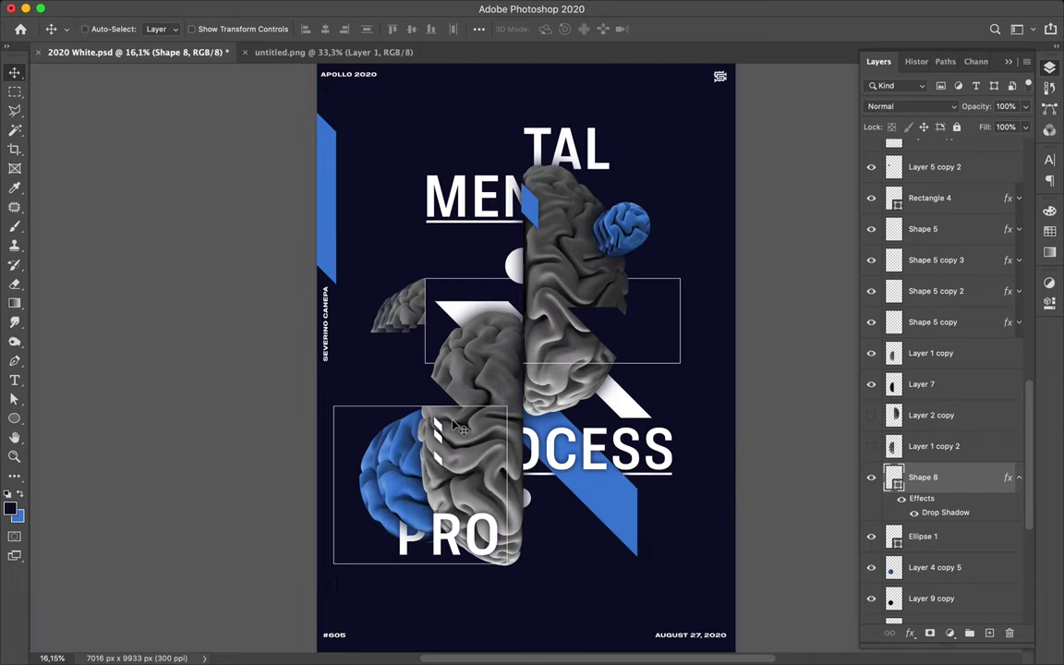
Save the poster document
key(super+s)
key(p)
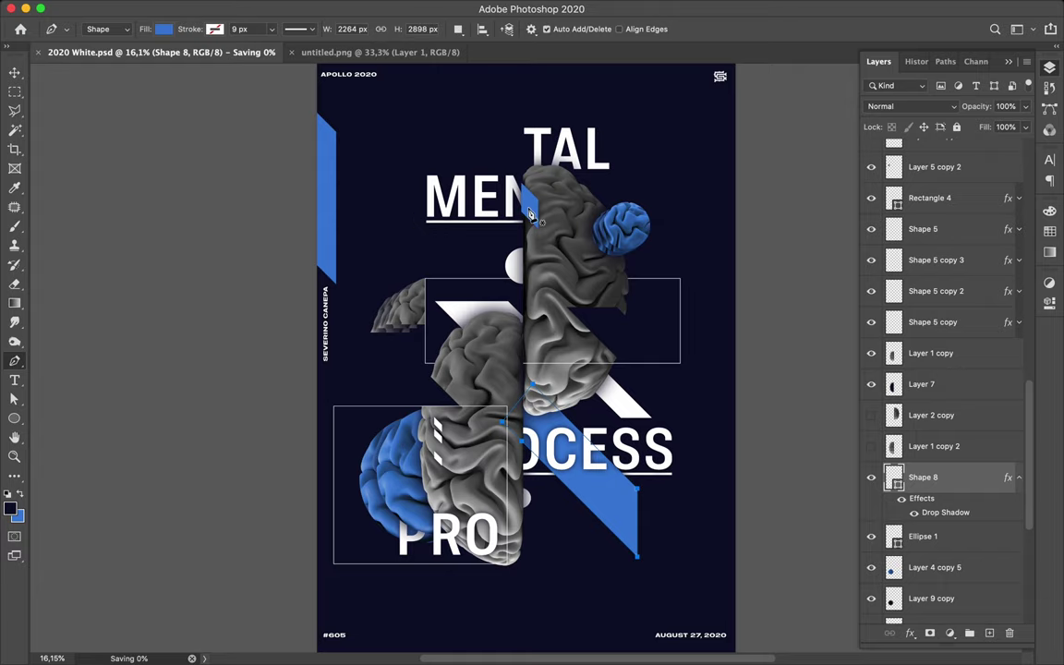
key(v)
scroll(499, 202, up, 2)
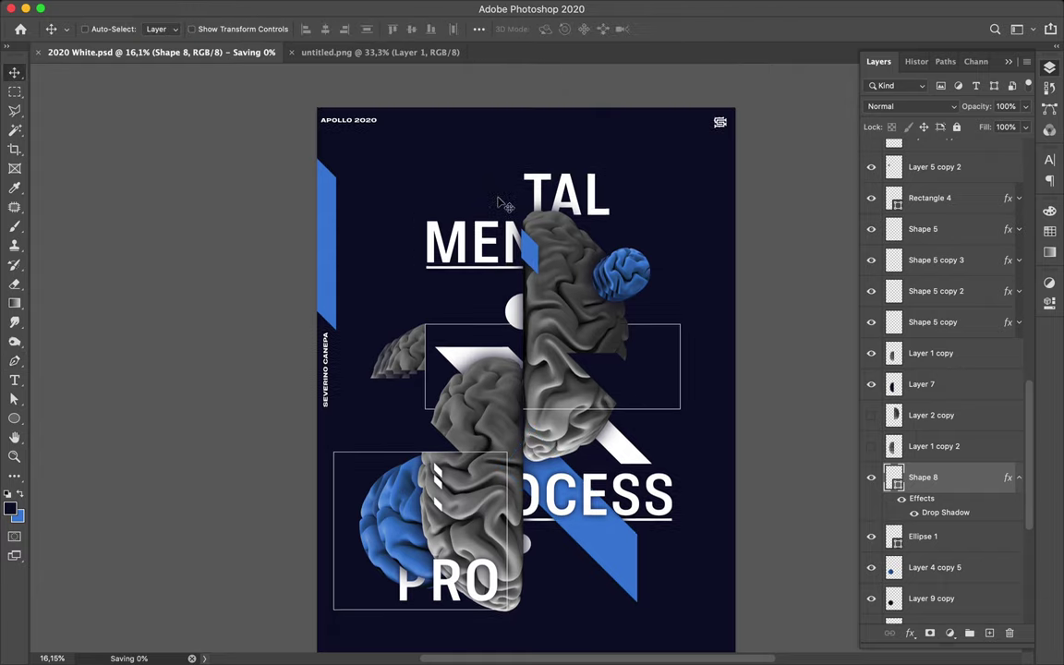
scroll(498, 202, down, 4)
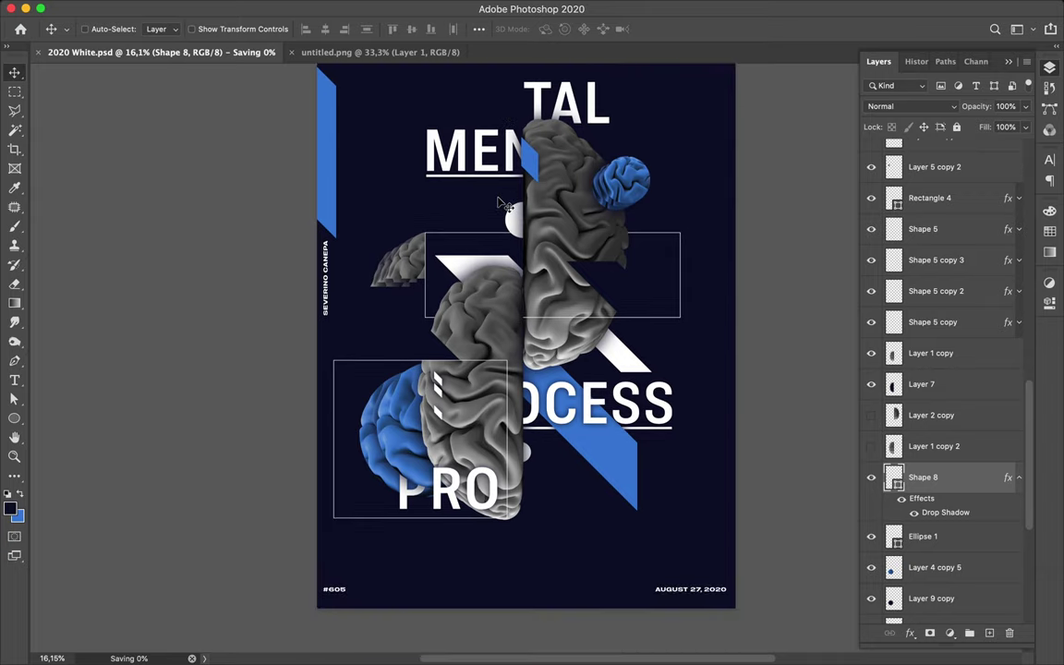
Draw Shape 9, a thin blue three-point sliver along the poster's lower right edge
key(p)
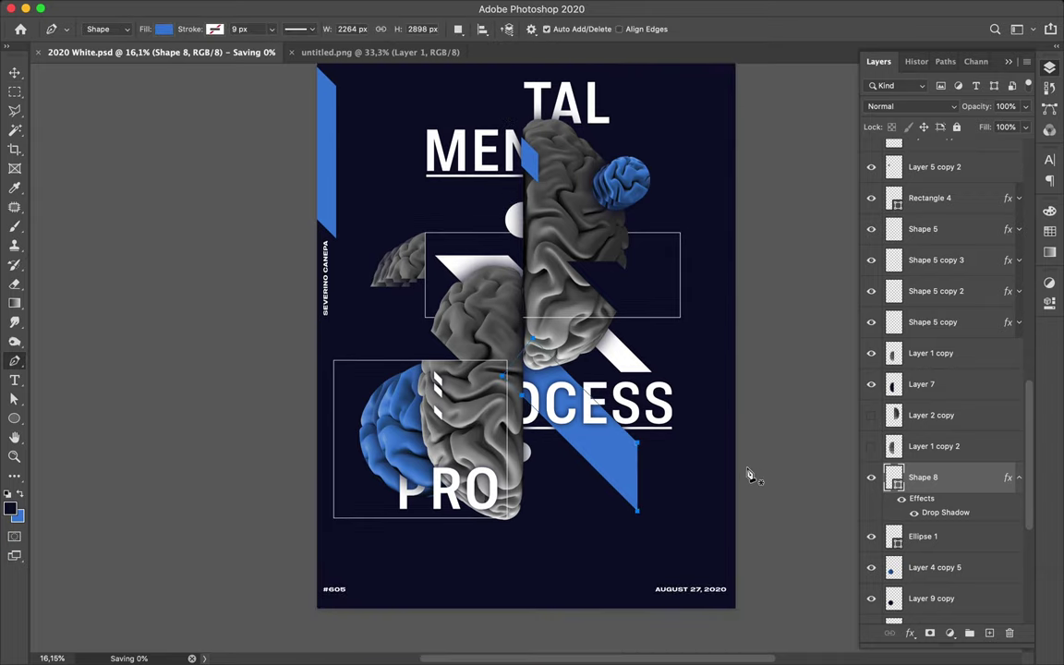
click(730, 456)
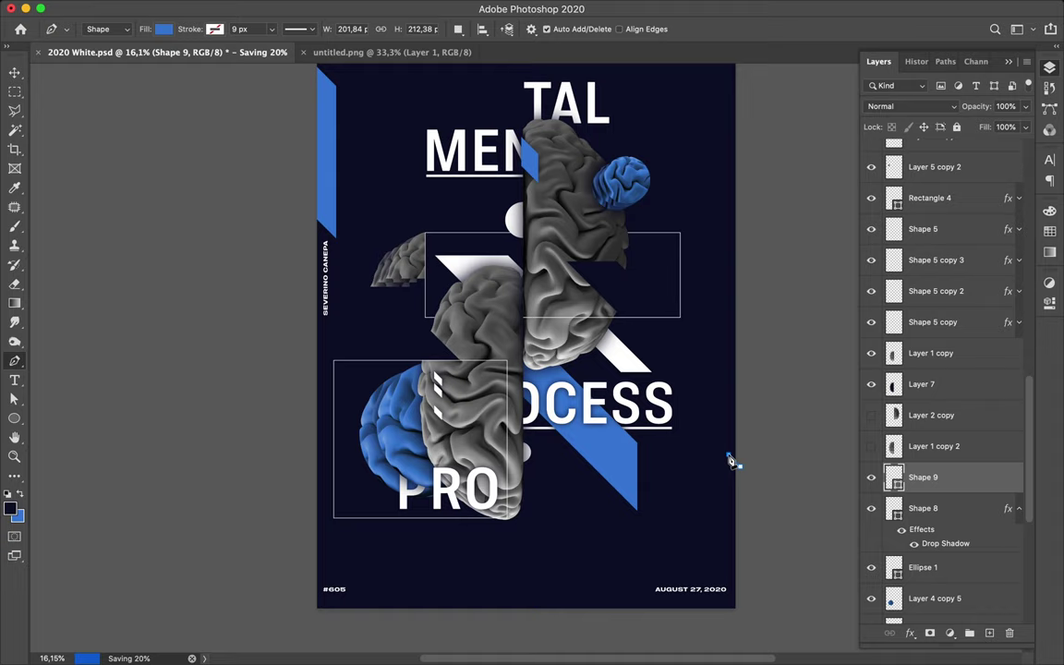
click(728, 554)
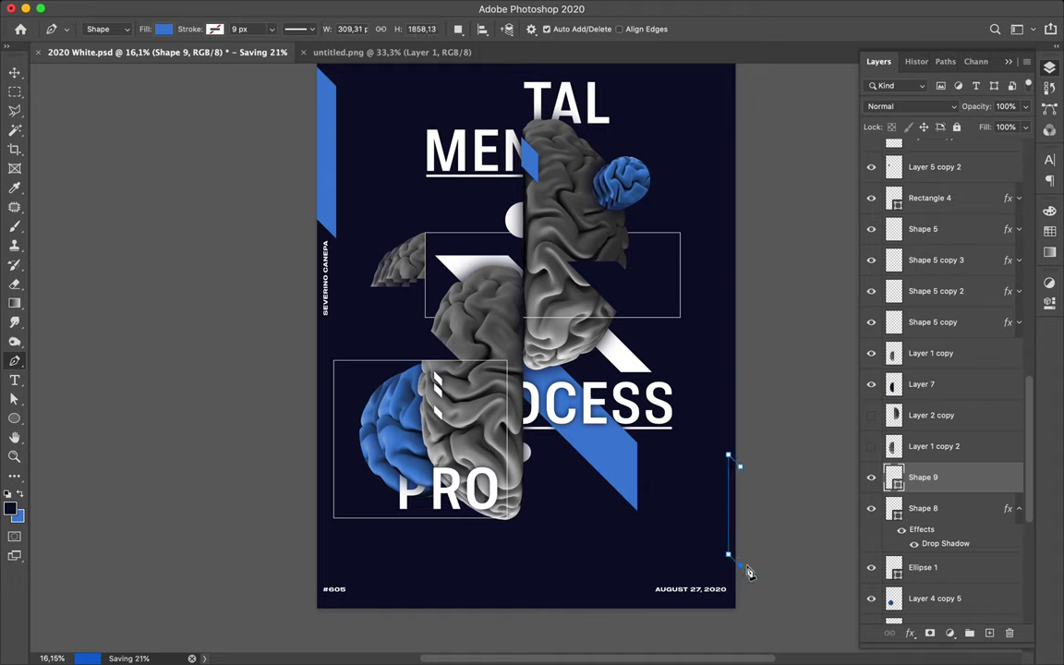
click(740, 467)
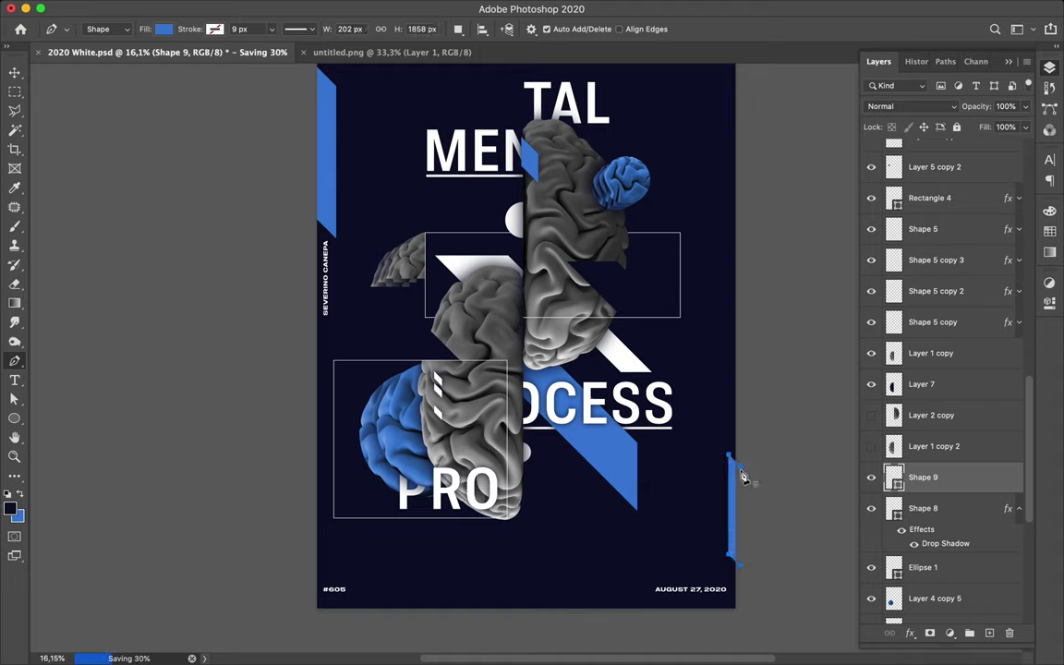
key(a)
click(727, 350)
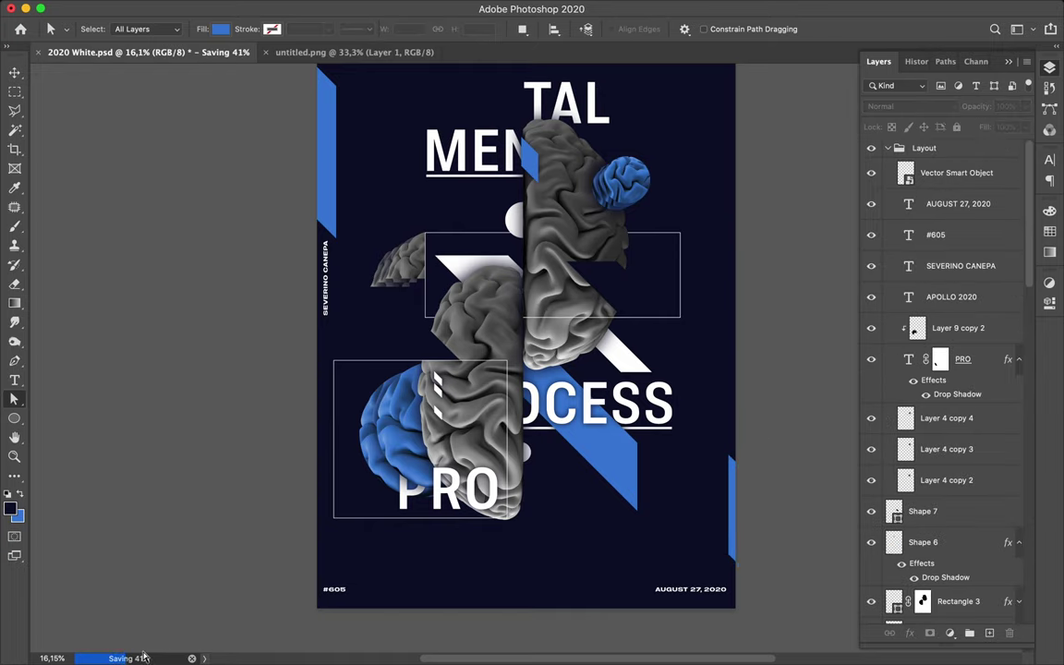
scroll(729, 316, up, 2)
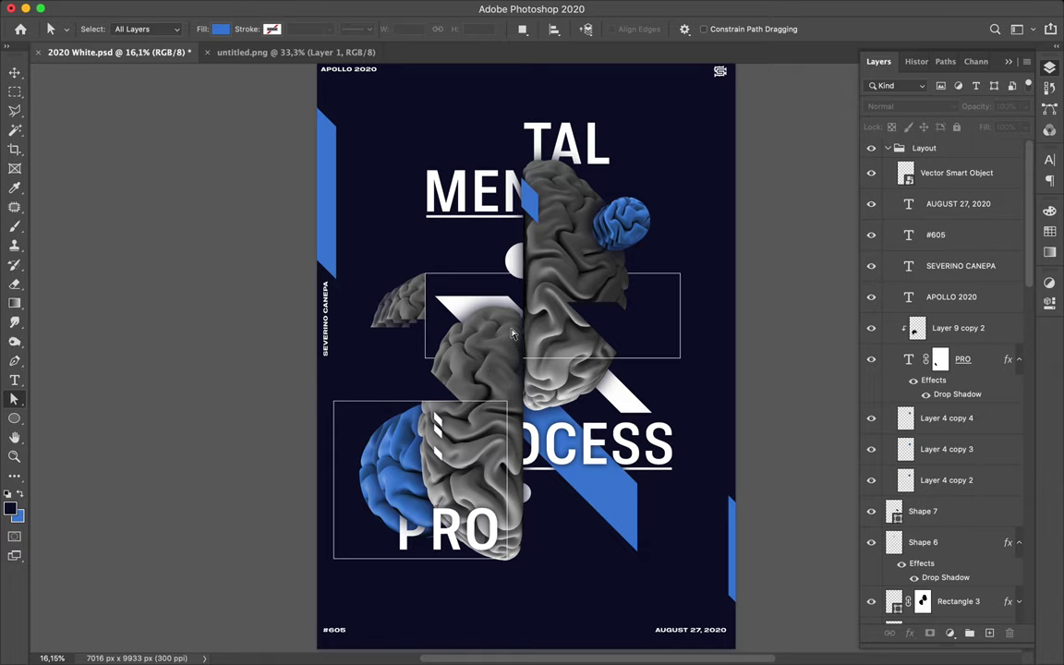
scroll(529, 281, up, 2)
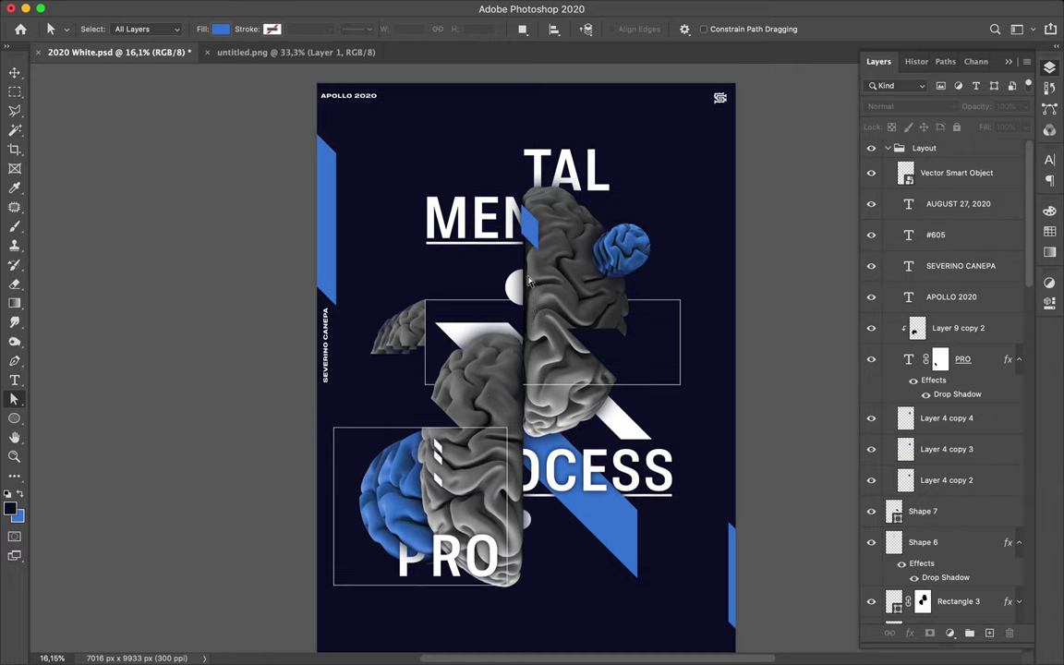
scroll(530, 281, down, 3)
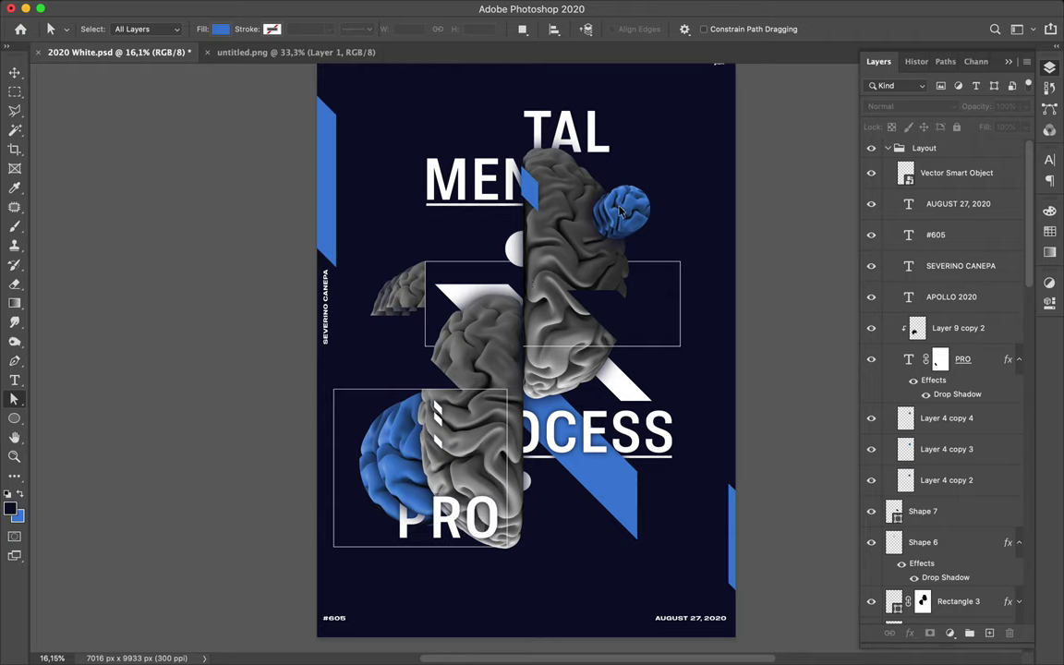
key(v)
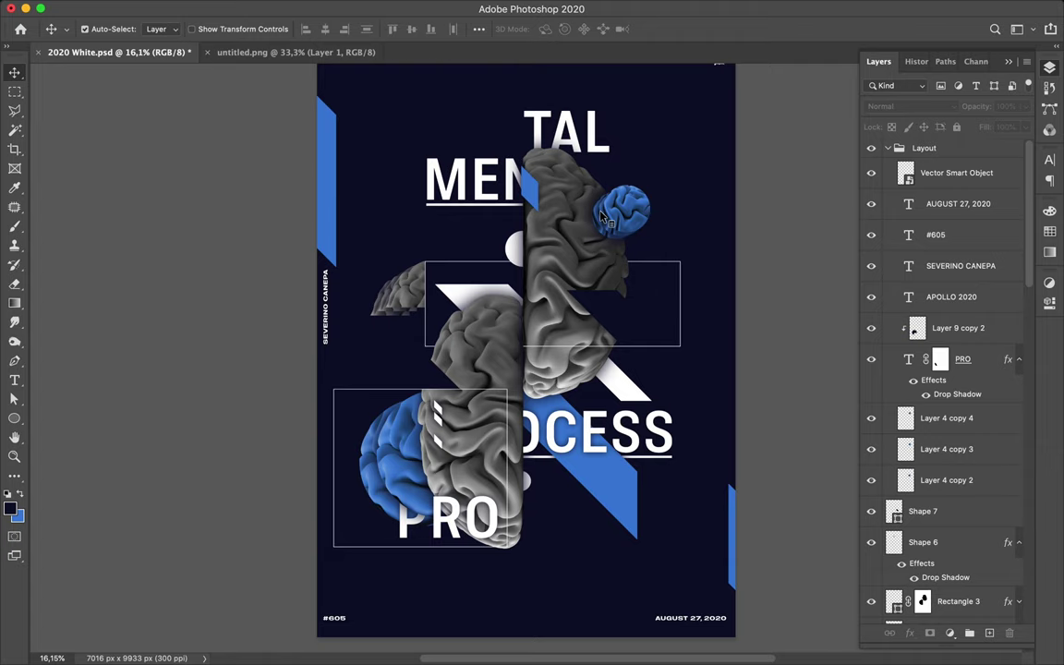
click(602, 217)
click(943, 449)
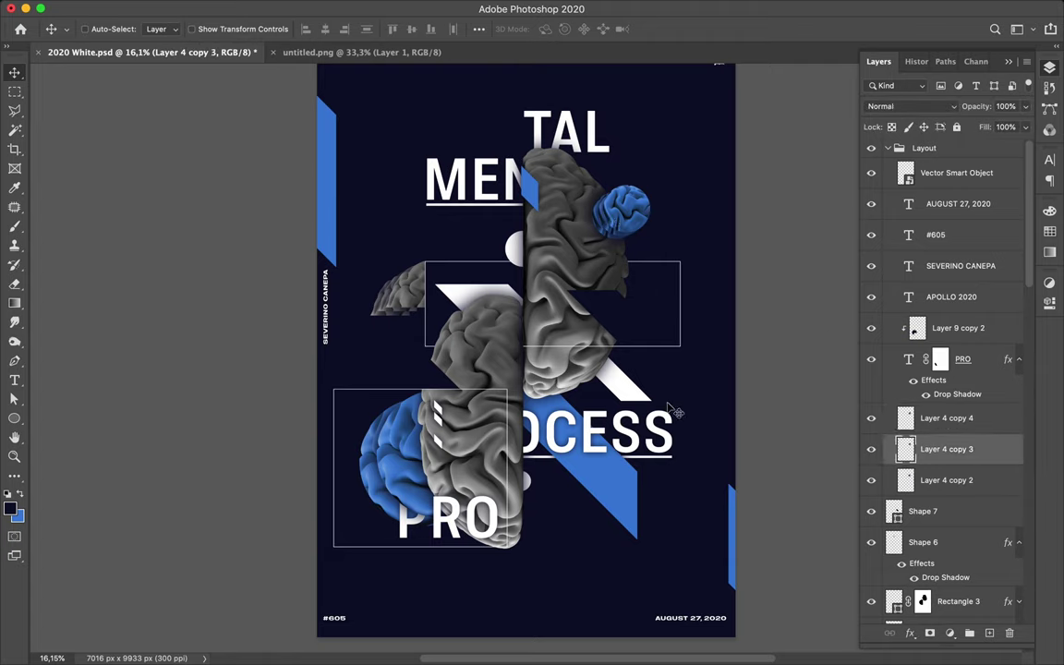
key(p)
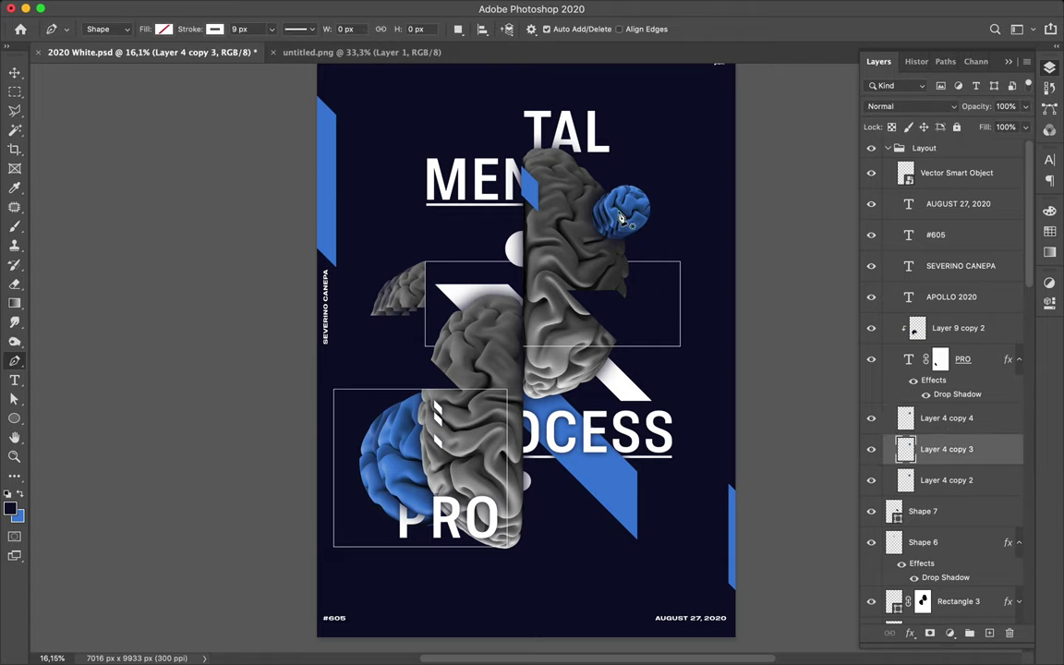
Draw a four-point diagonal bar, Shape 10, running down-left from the small blue brain
click(617, 211)
click(565, 262)
click(553, 260)
click(614, 205)
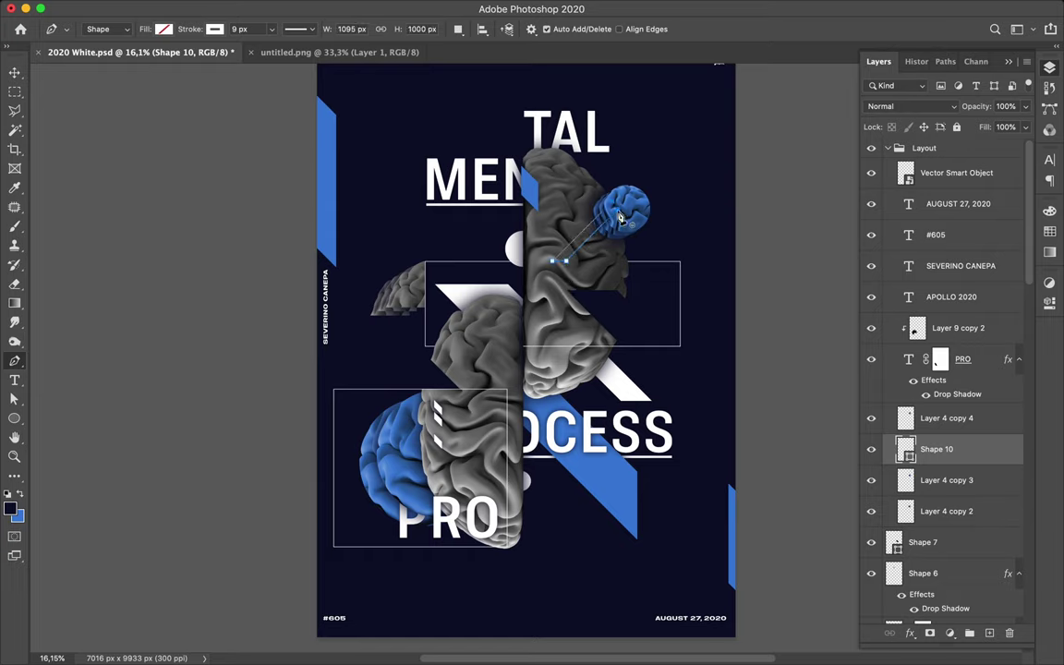
Paste the copied drop shadow layer style onto Shape 10 and collapse its effects list
key(v)
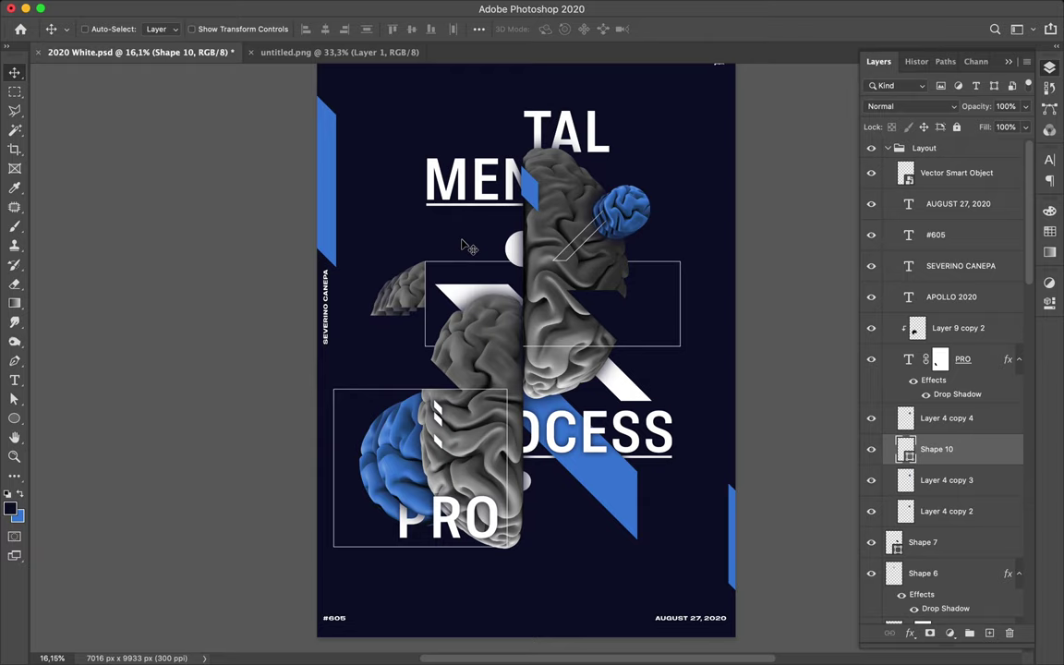
right_click(974, 447)
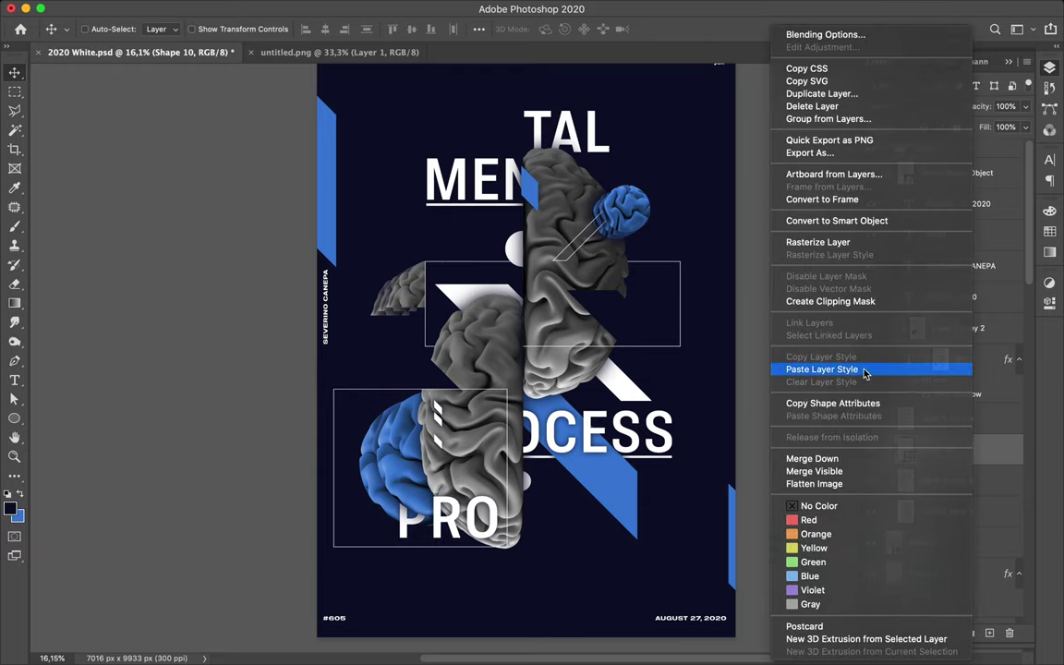
click(864, 370)
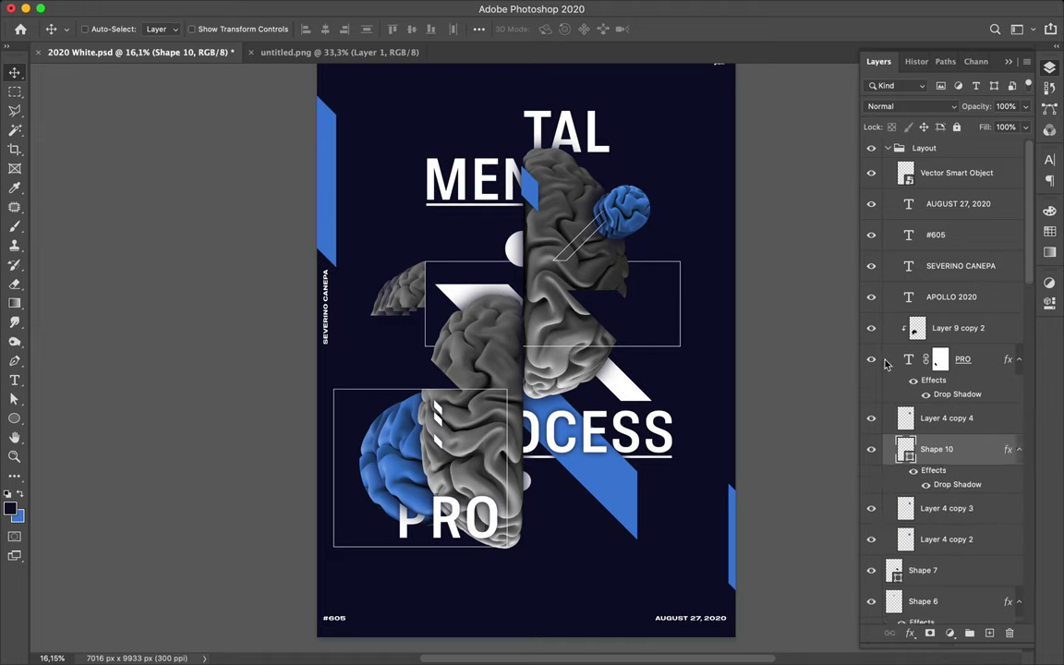
click(1014, 368)
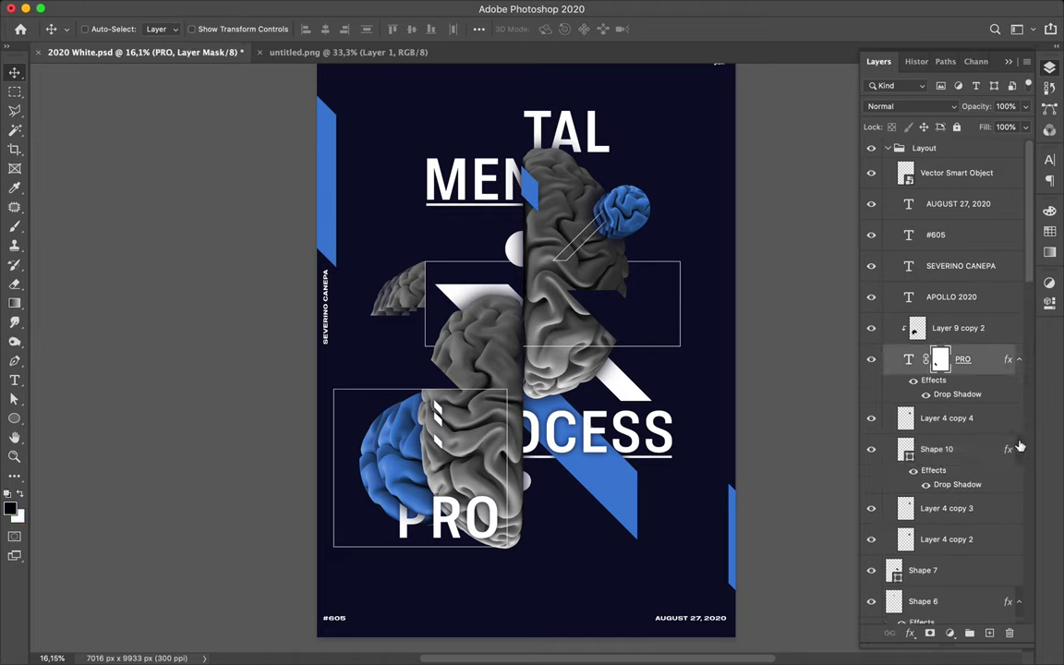
click(1019, 449)
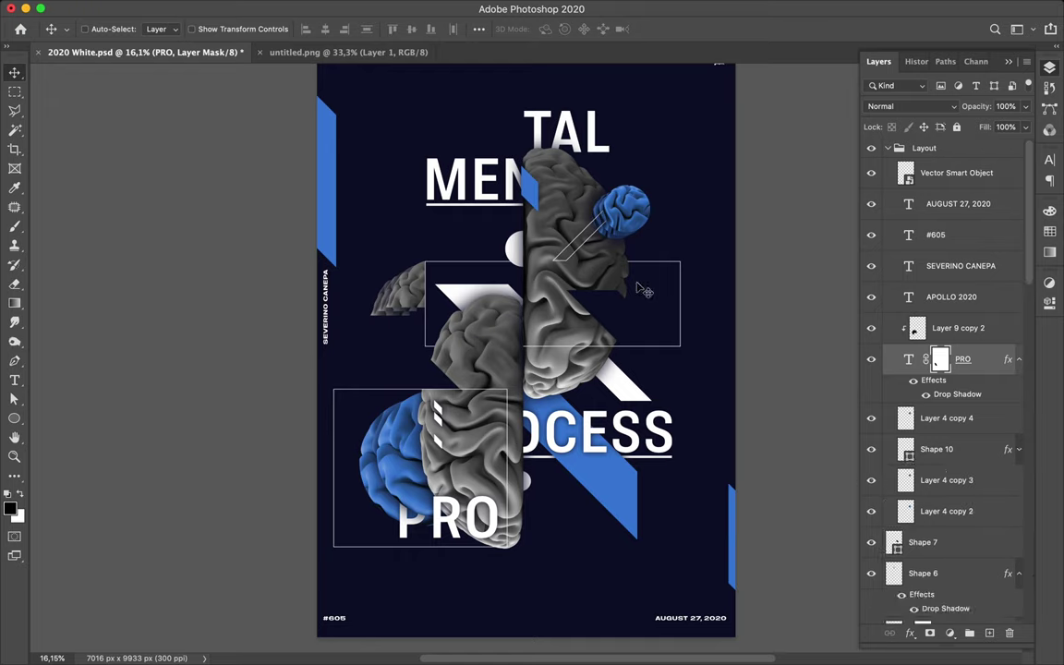
key(a)
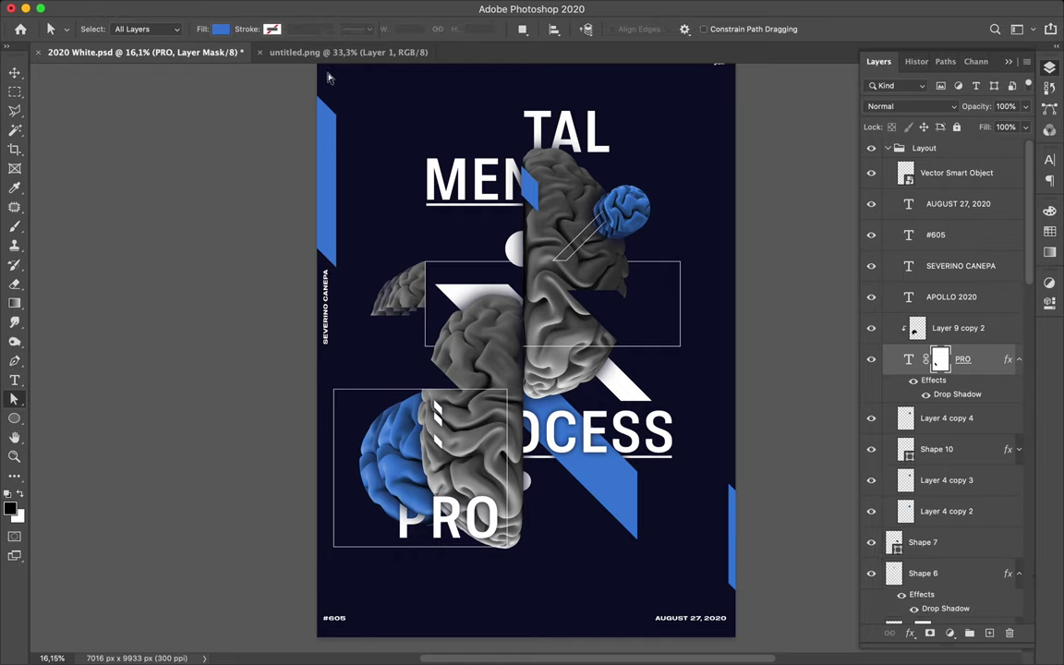
Select the Shape 10 bar's path directly from the canvas
key(v)
key(super)
super+click(569, 266)
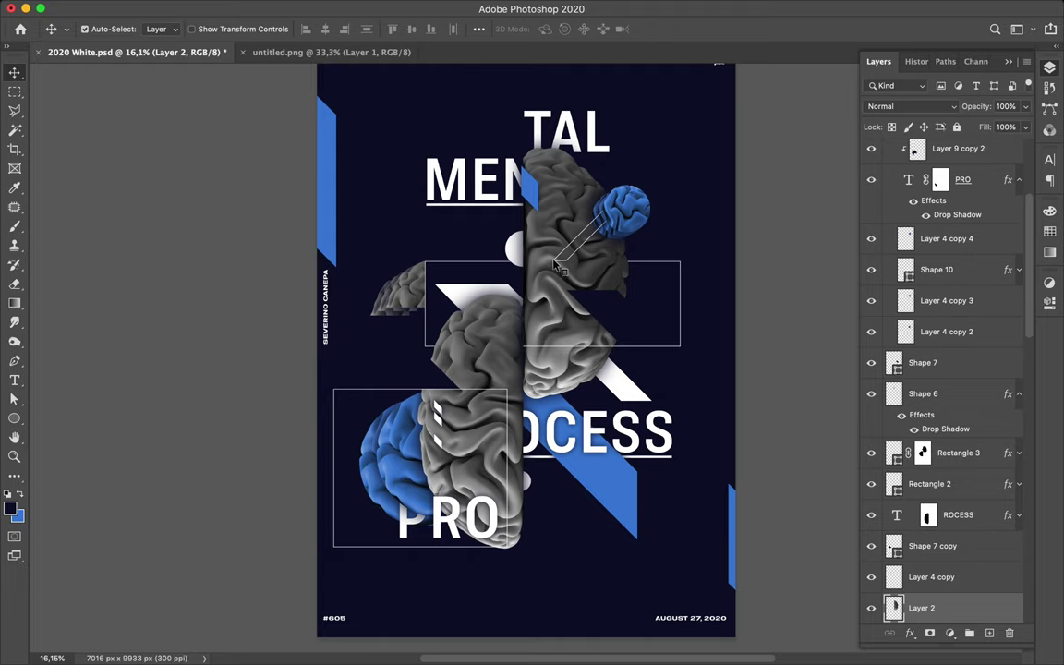
scroll(560, 263, up, 5)
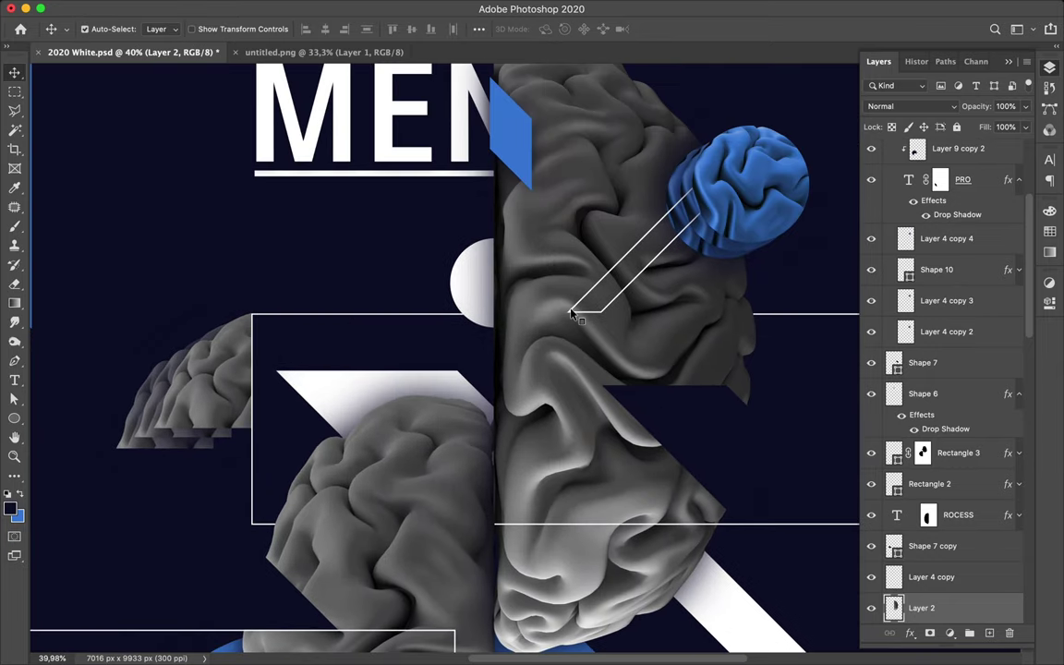
click(570, 315)
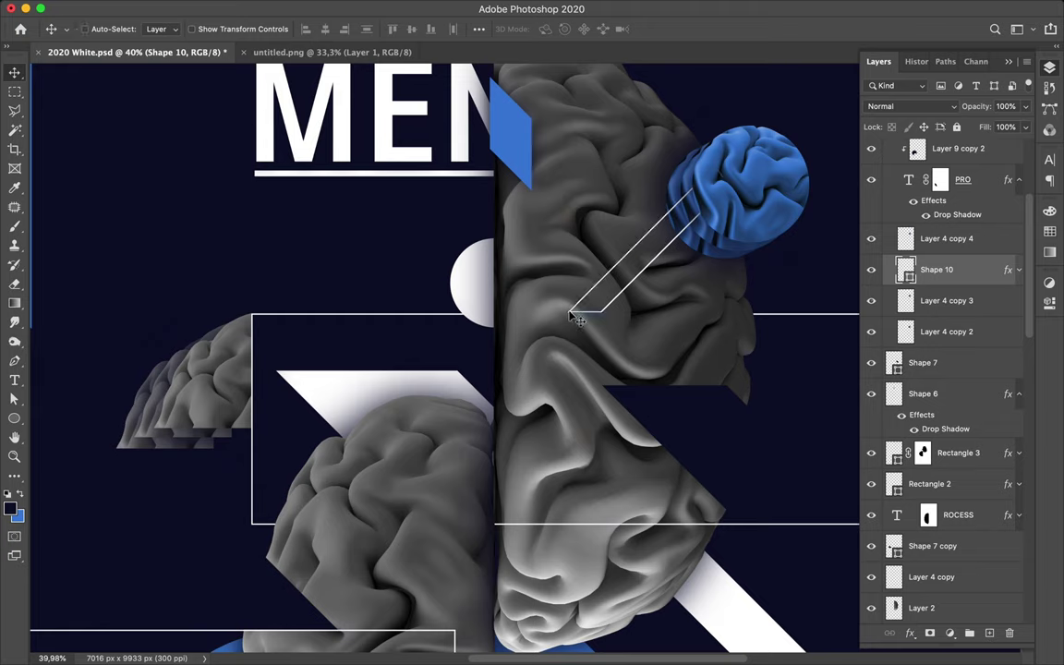
key(a)
click(570, 315)
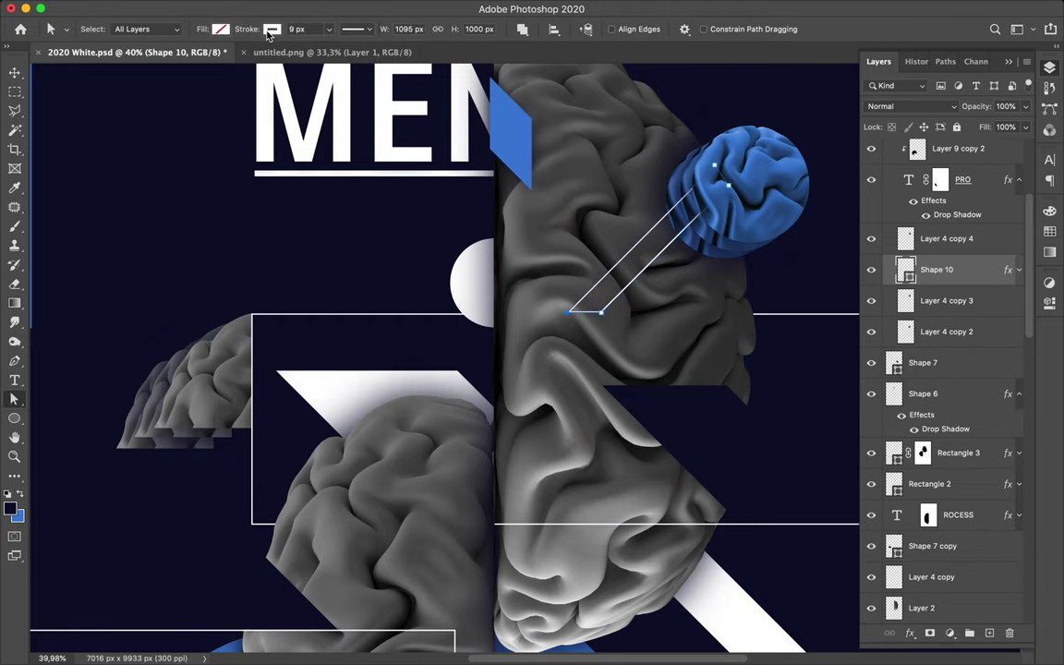
Set the bar's stroke to no colour, fill it white, and drag its bottom up to shorten it
click(221, 29)
click(185, 60)
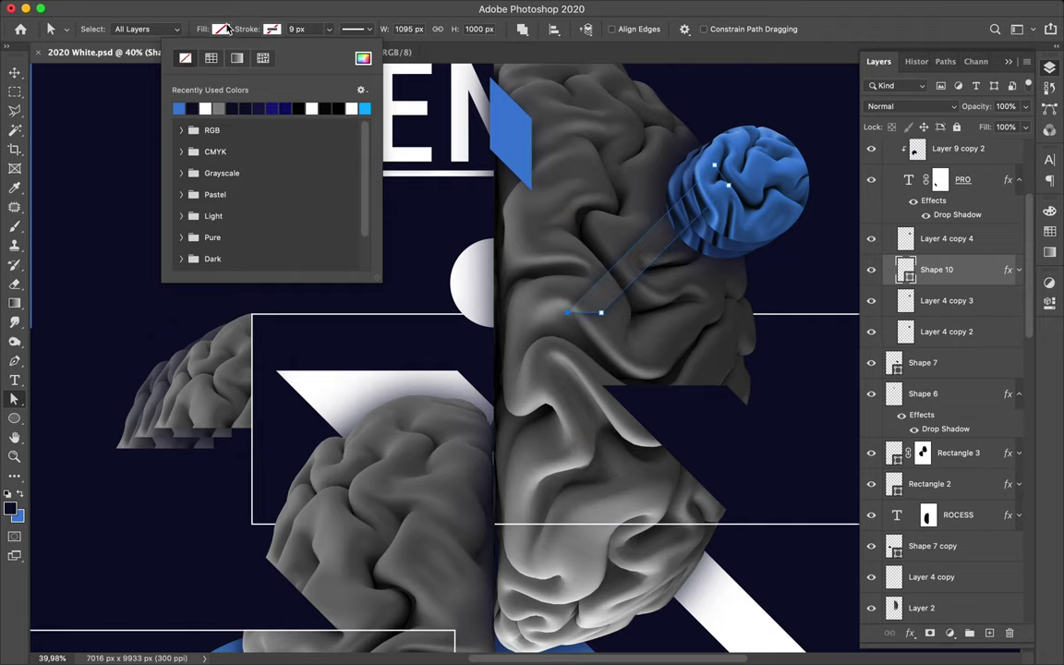
click(216, 28)
click(153, 108)
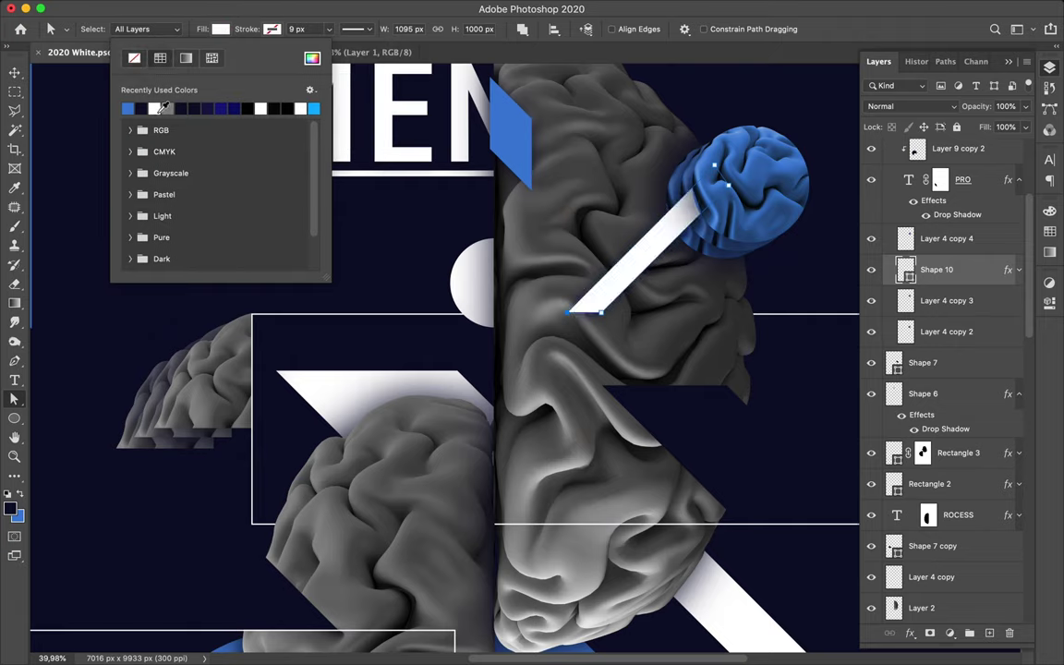
click(603, 317)
drag(603, 317, 656, 247)
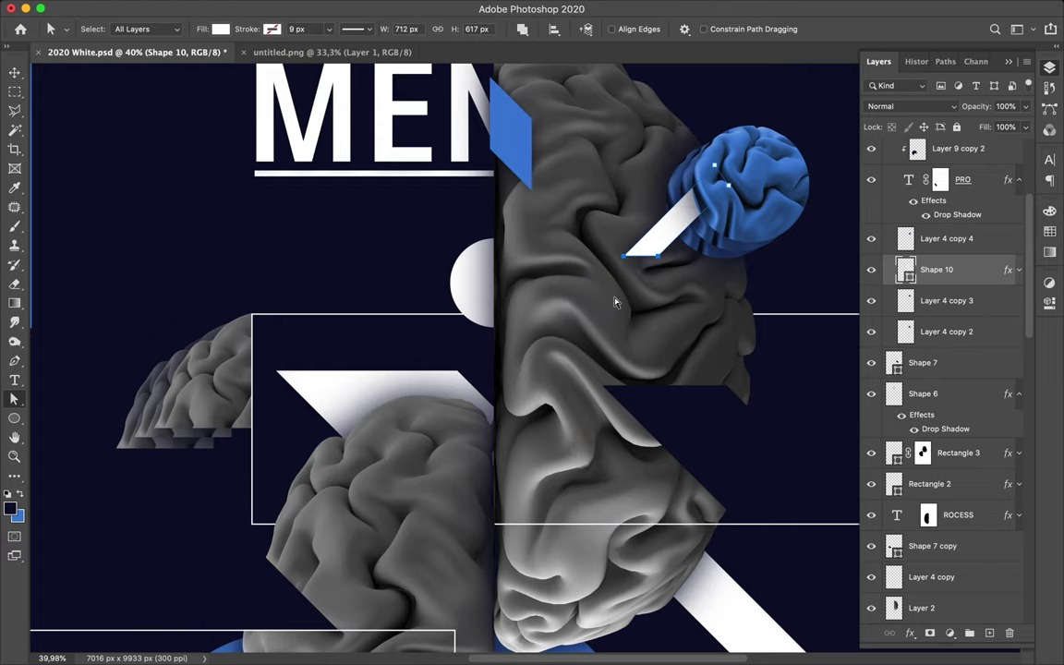
key(super+0)
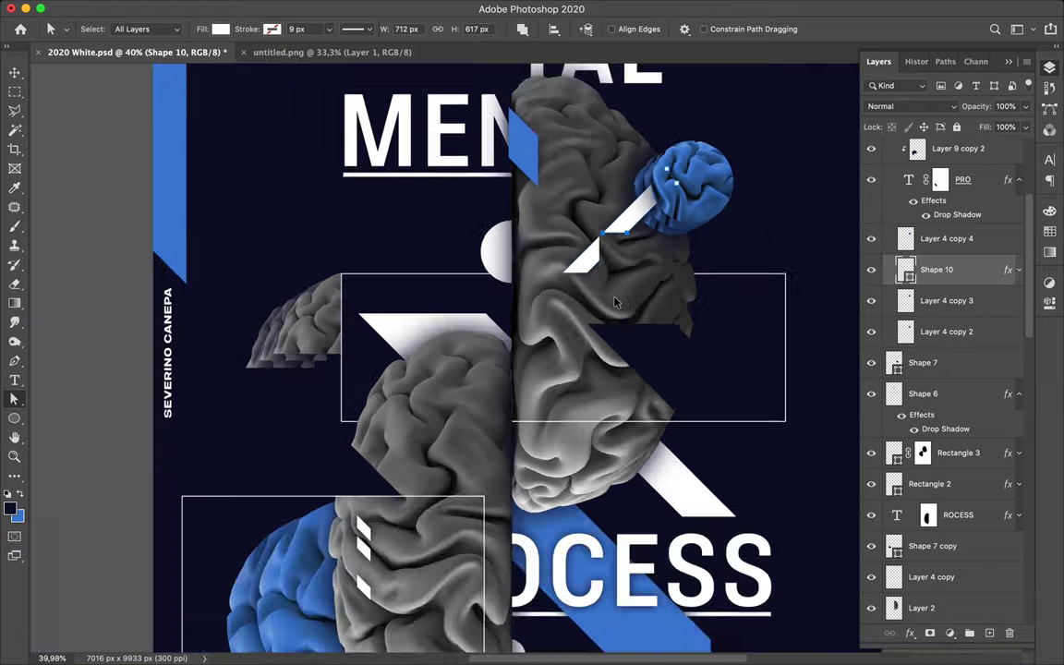
key(Return)
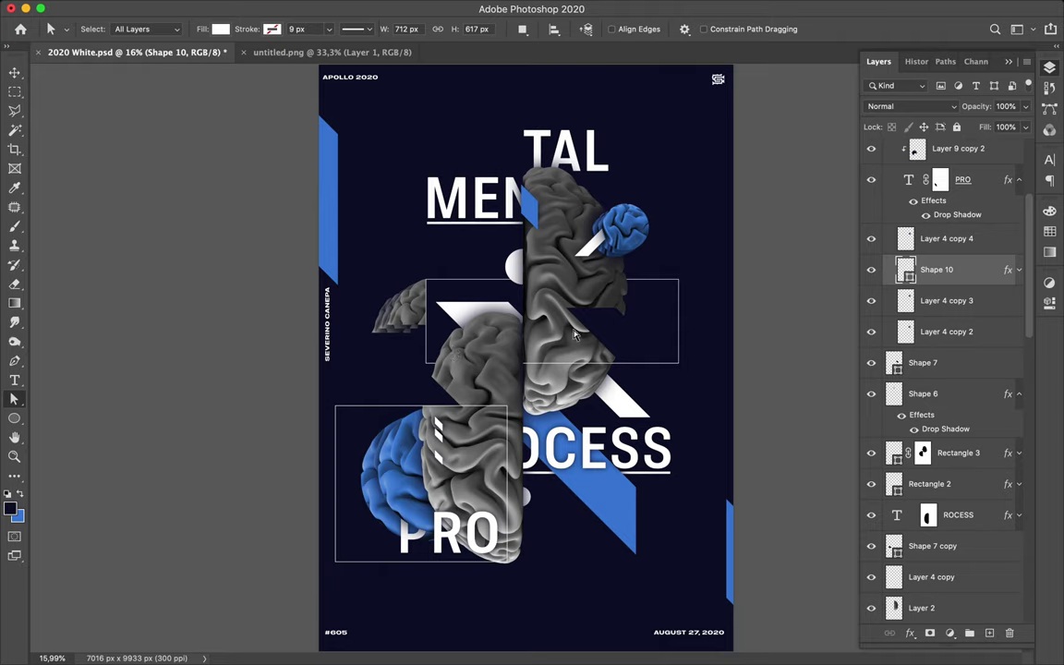
Copy a small square of the grey brain onto new Layer 10 and offset it up-left
key(m)
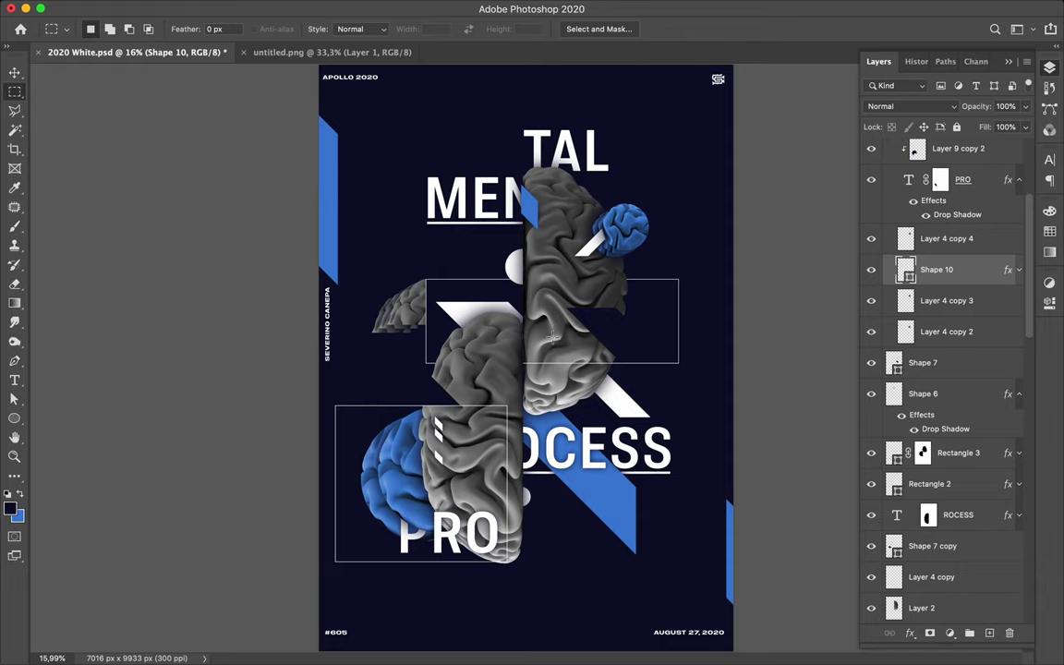
key(v)
click(558, 344)
key(m)
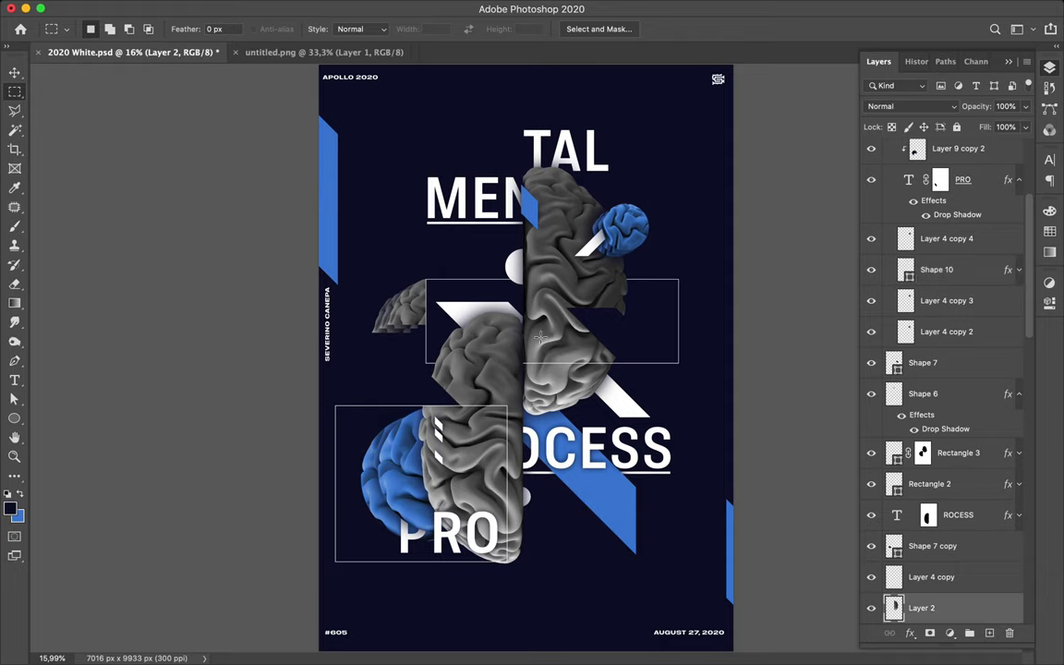
drag(538, 339, 572, 369)
click(577, 379)
key(ctrl+j)
key(v)
mouse_move(514, 333)
mouse_down()
mouse_move(459, 288)
mouse_move(513, 321)
mouse_move(501, 319)
mouse_up()
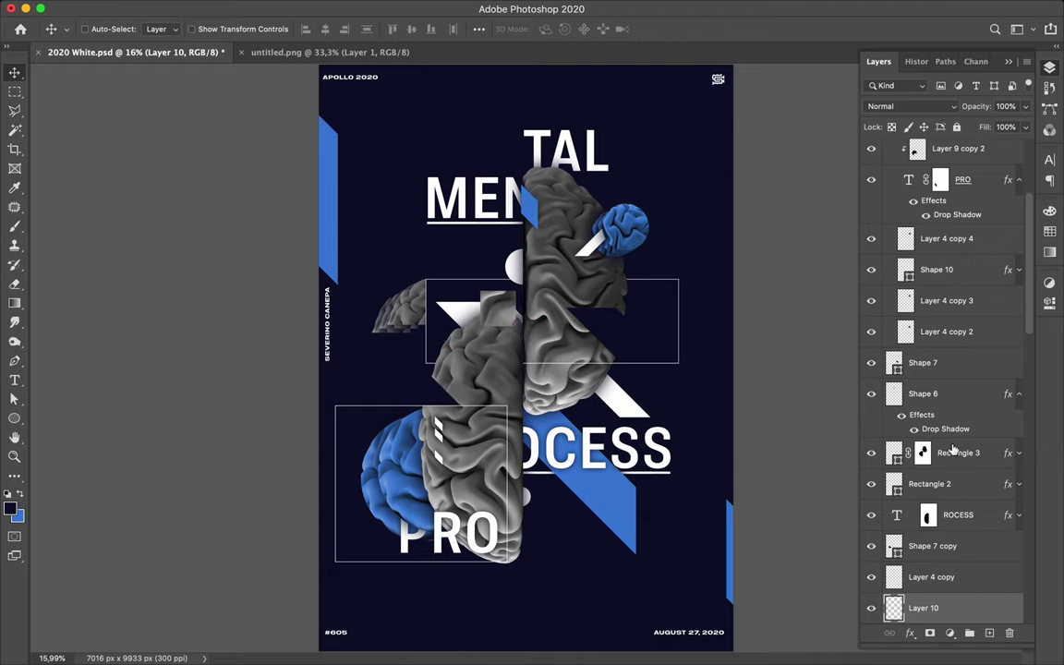
Move Layer 10 down the layer stack to just below Shape 2
scroll(953, 448, down, 10)
scroll(953, 449, down, 9)
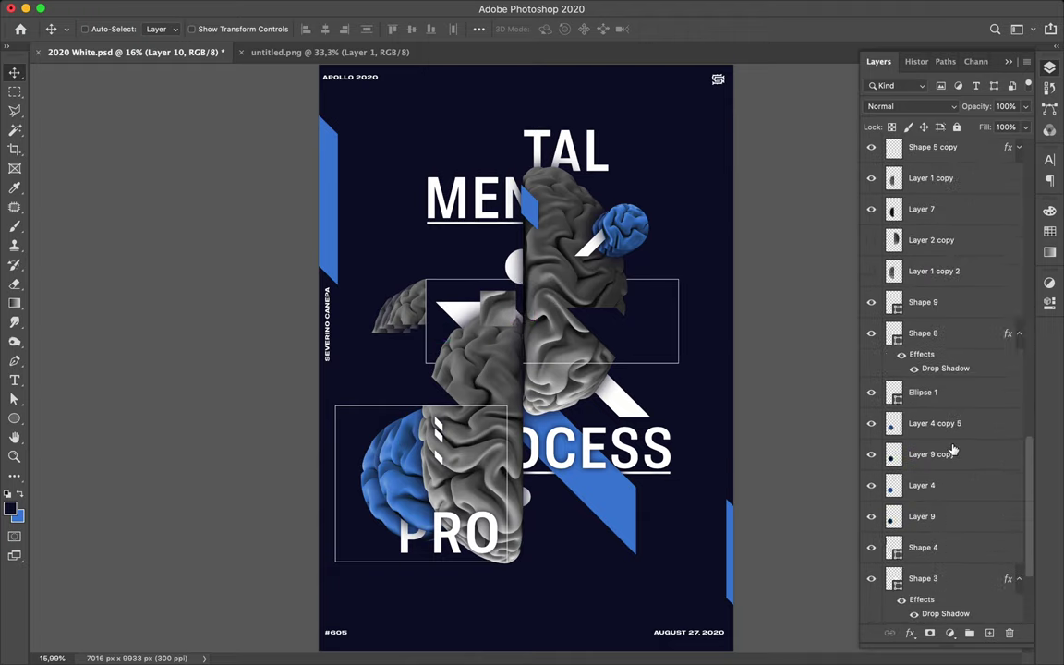
scroll(953, 449, up, 8)
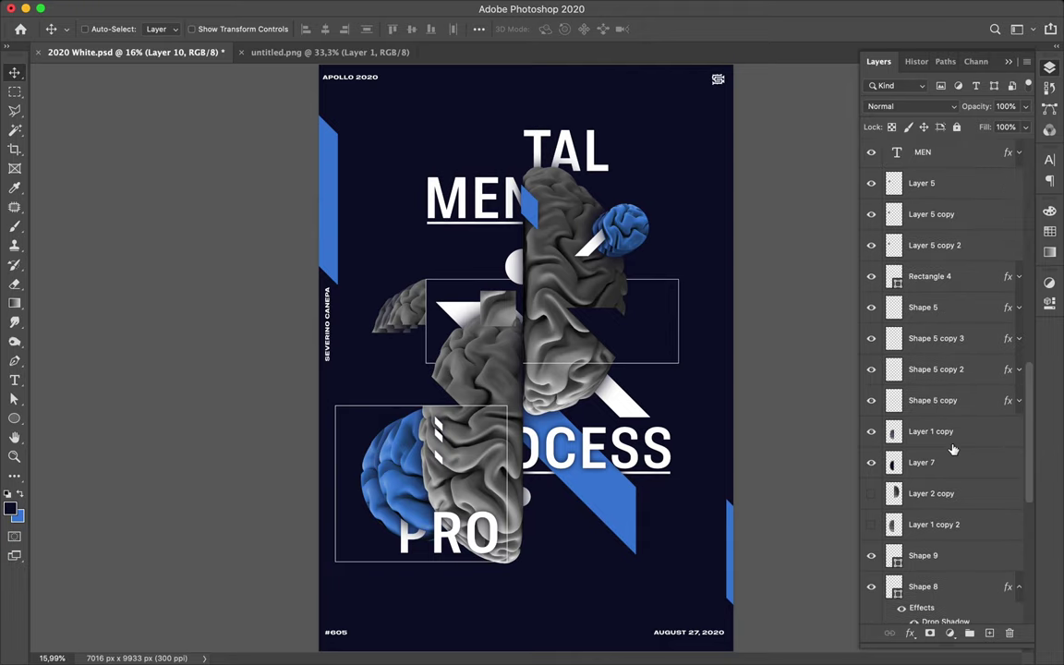
scroll(953, 449, up, 3)
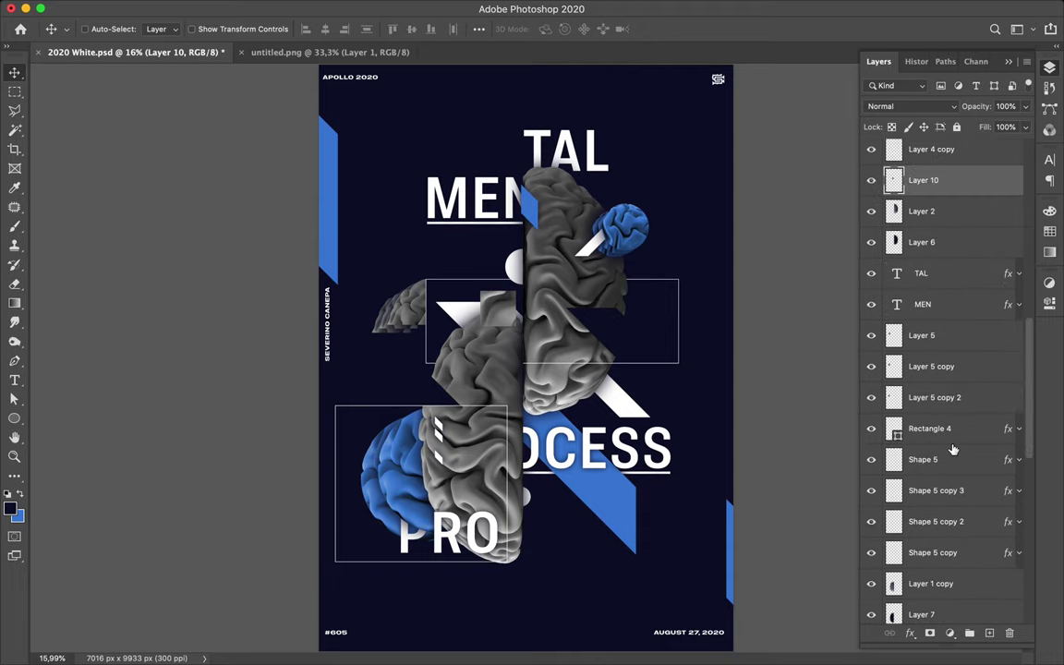
drag(974, 178, 967, 610)
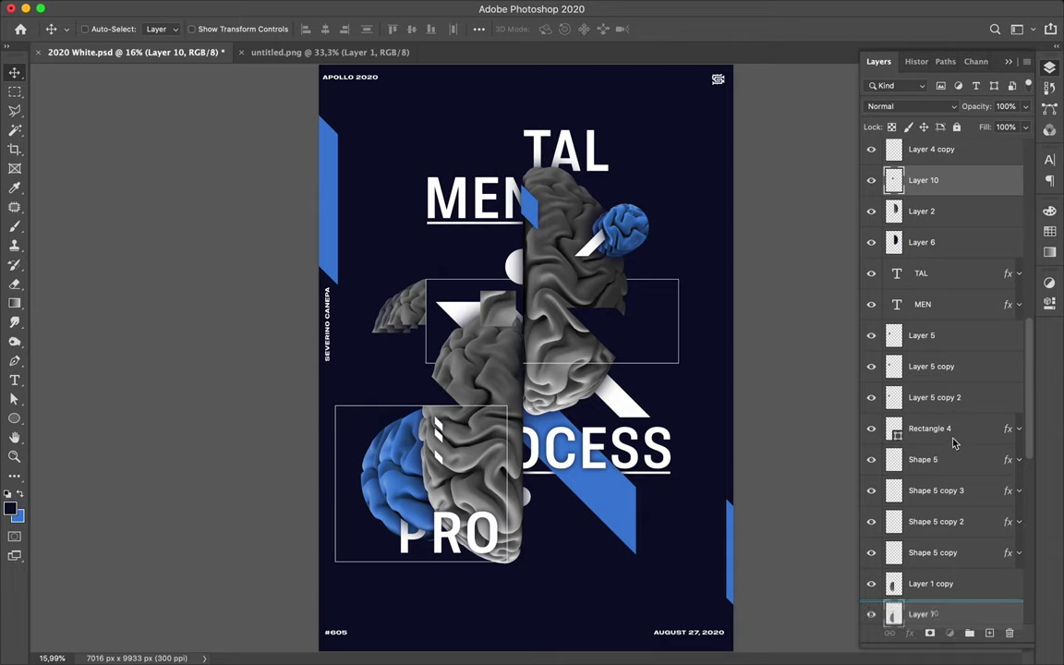
drag(954, 443, 966, 591)
scroll(952, 441, down, 5)
scroll(964, 465, down, 4)
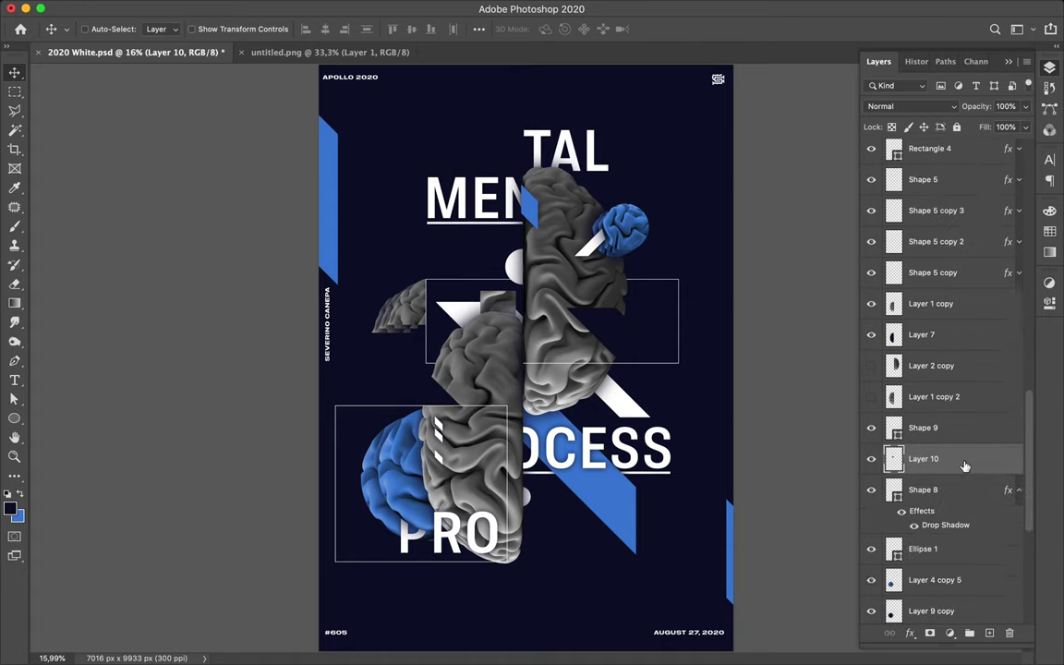
scroll(964, 465, down, 3)
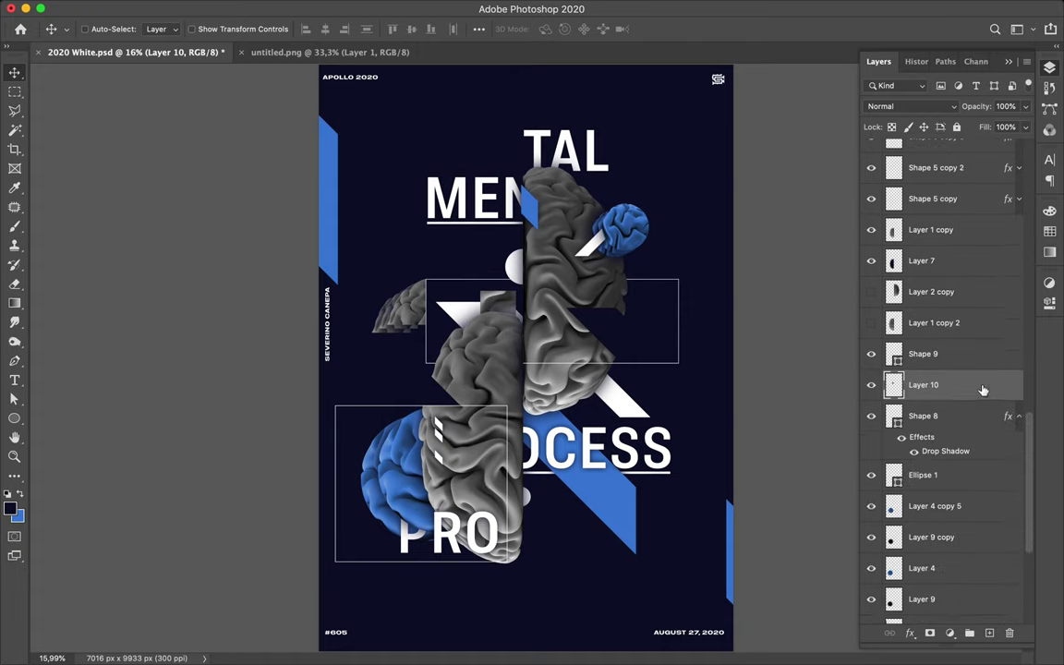
drag(981, 549, 985, 583)
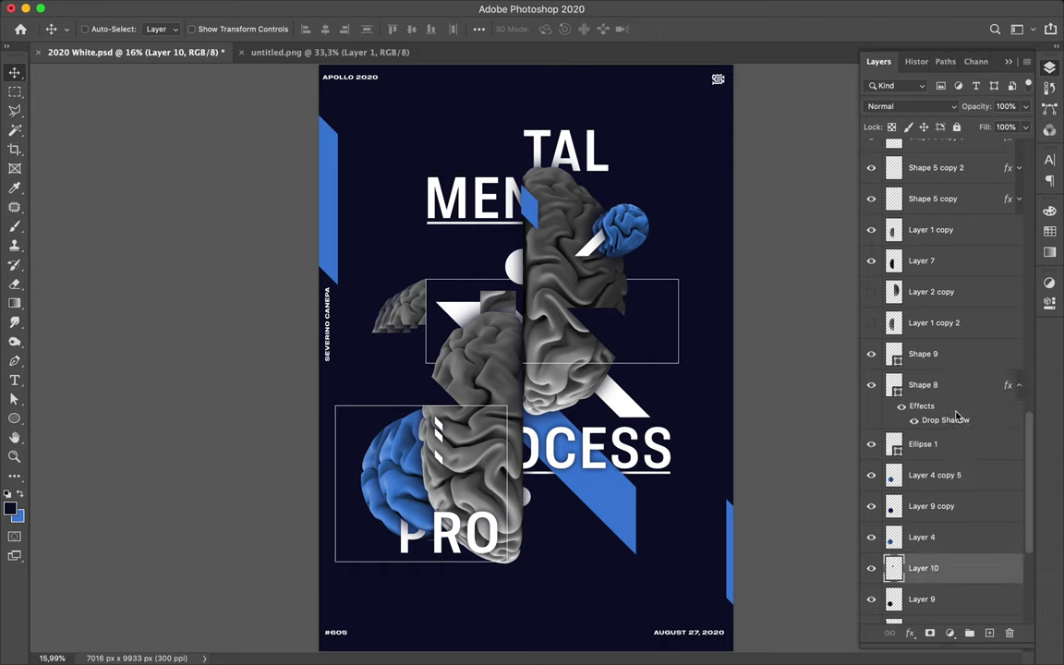
scroll(956, 418, down, 4)
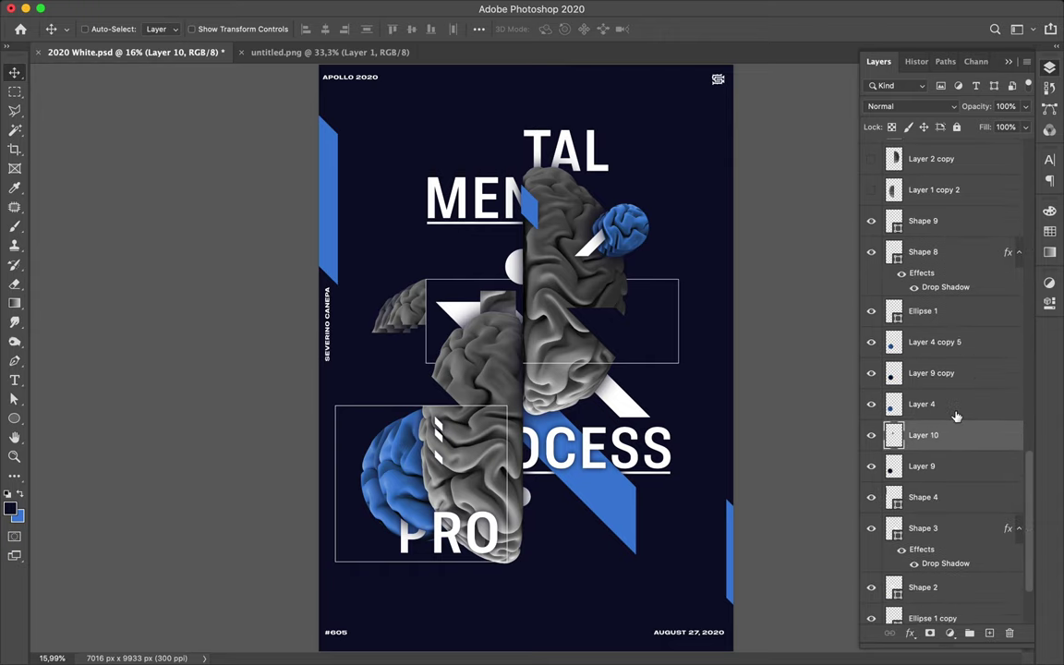
drag(931, 436, 939, 593)
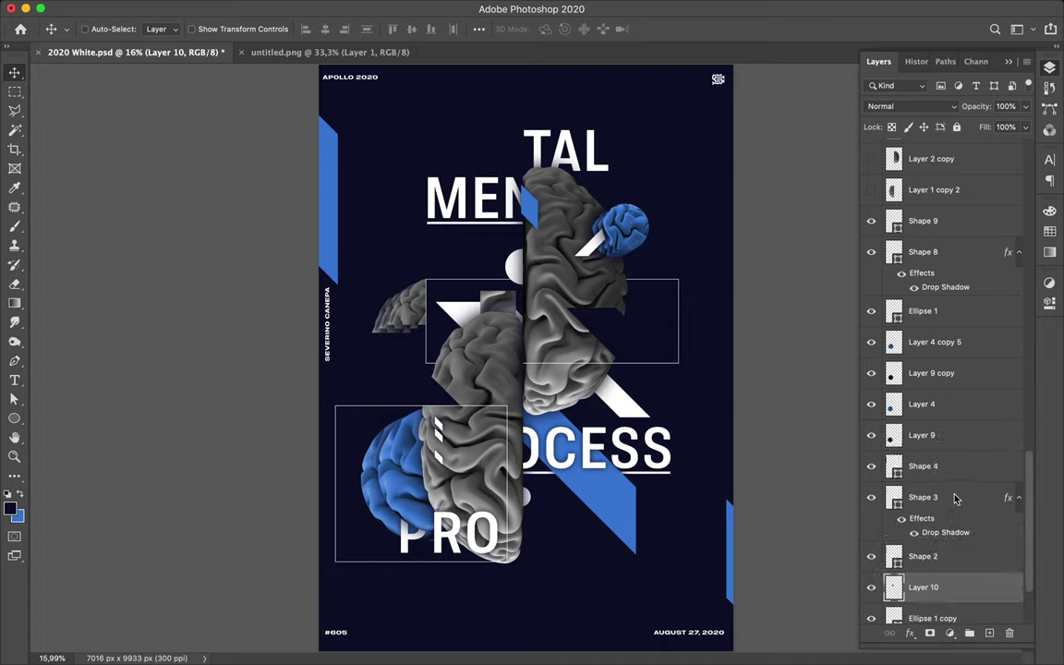
scroll(958, 490, down, 2)
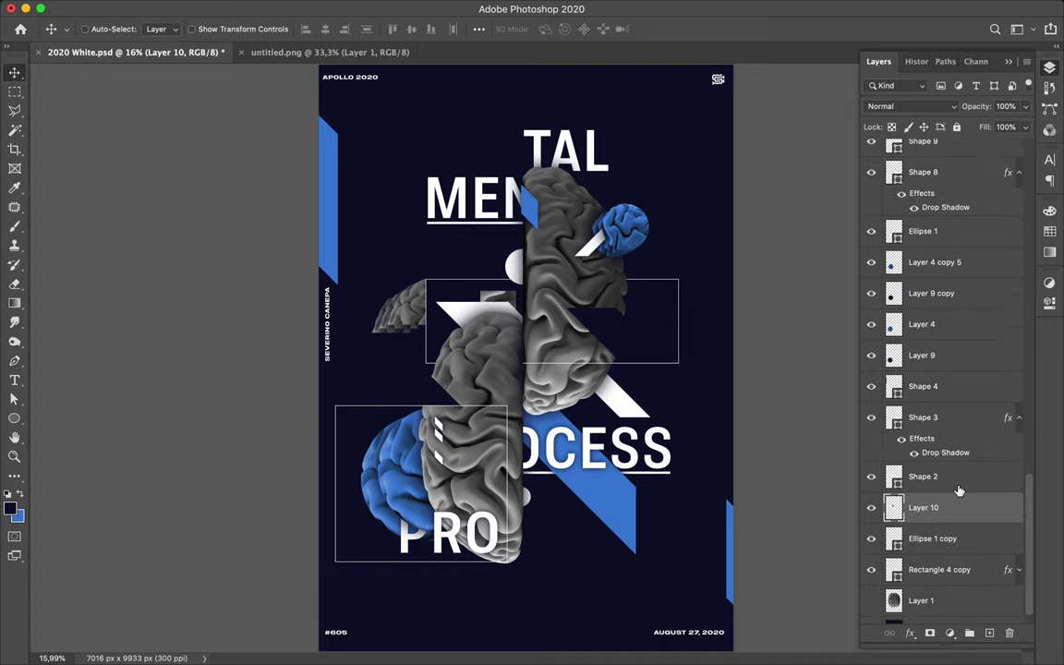
Shift the brain fragment, duplicate it, and move Layer 10 copy 2 near the top of the stack
drag(471, 299, 652, 500)
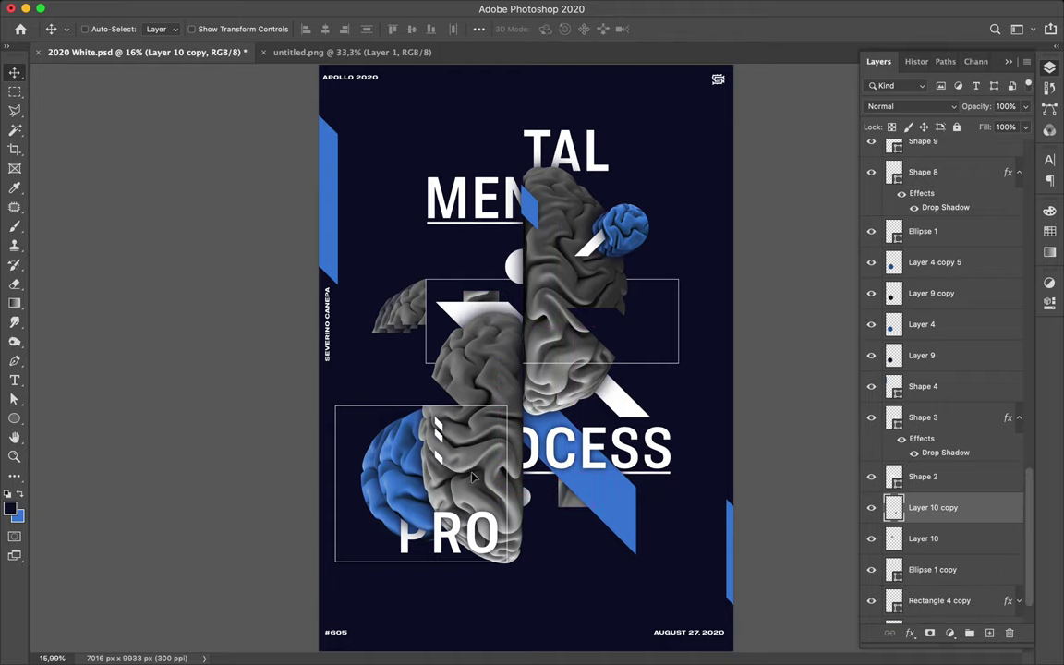
drag(472, 477, 473, 477)
drag(934, 507, 919, 155)
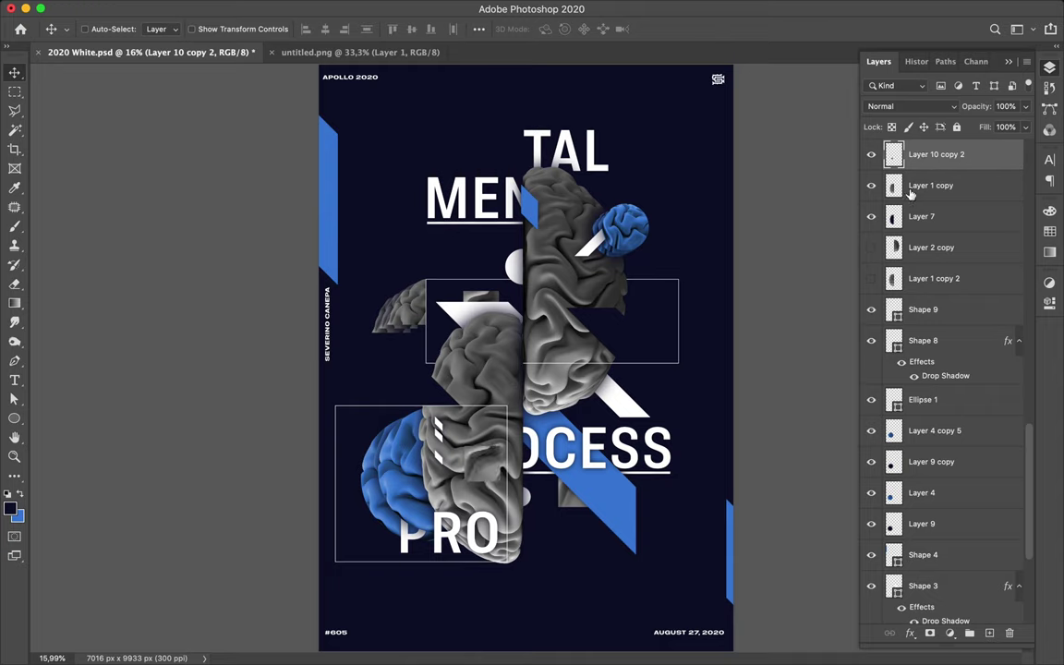
Remove Layer 10 copy 2 and copy a small square of the blue brain onto new Layer 11
scroll(910, 189, up, 3)
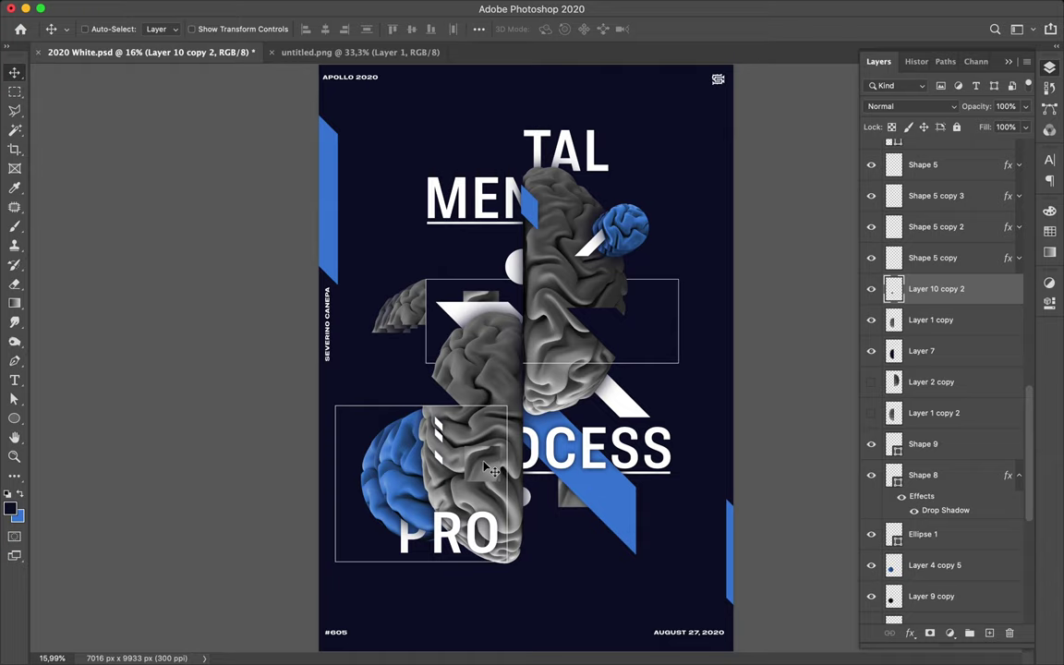
key(ctrl+e)
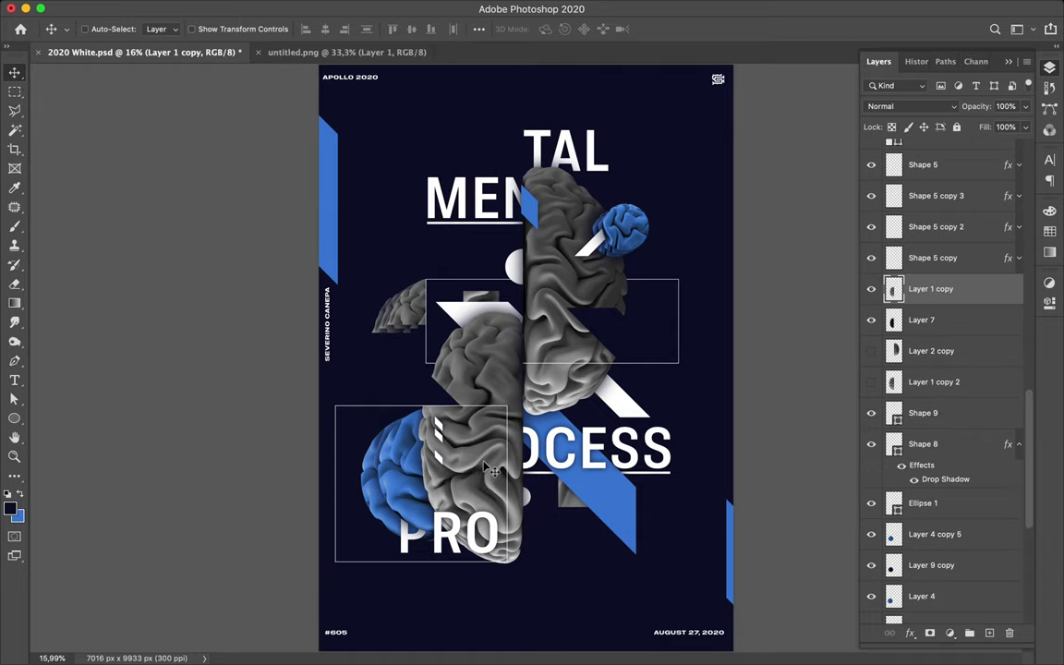
key(m)
drag(396, 464, 411, 477)
key(v)
click(406, 503)
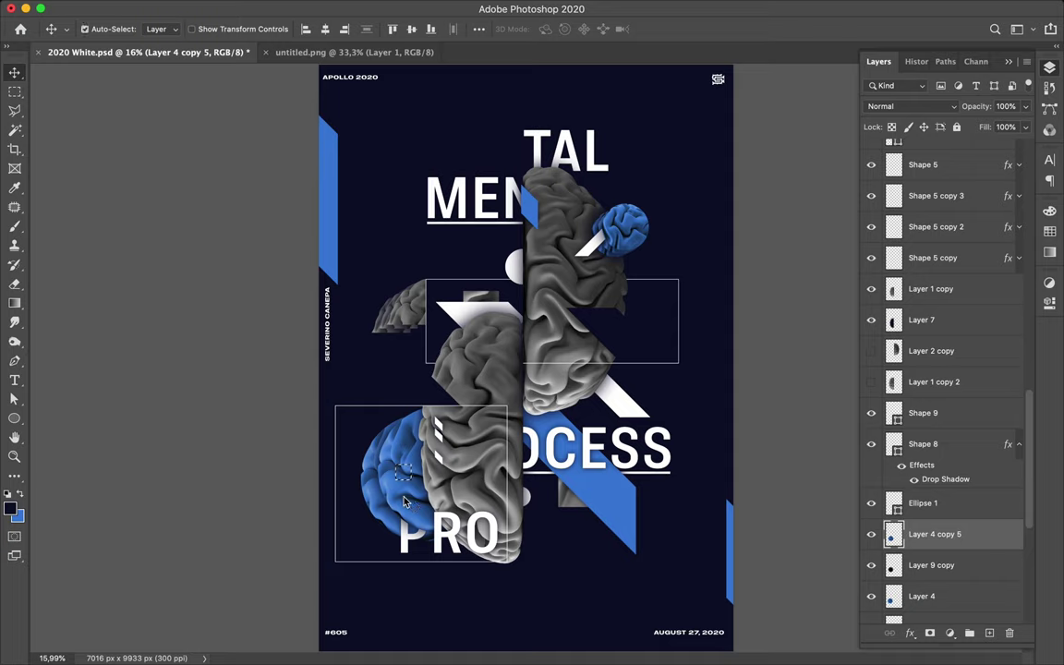
key(ctrl+j)
Raise Layer 11 above Layer 1 copy, shift it up-right, and paste the drop shadow onto it
drag(949, 536, 951, 289)
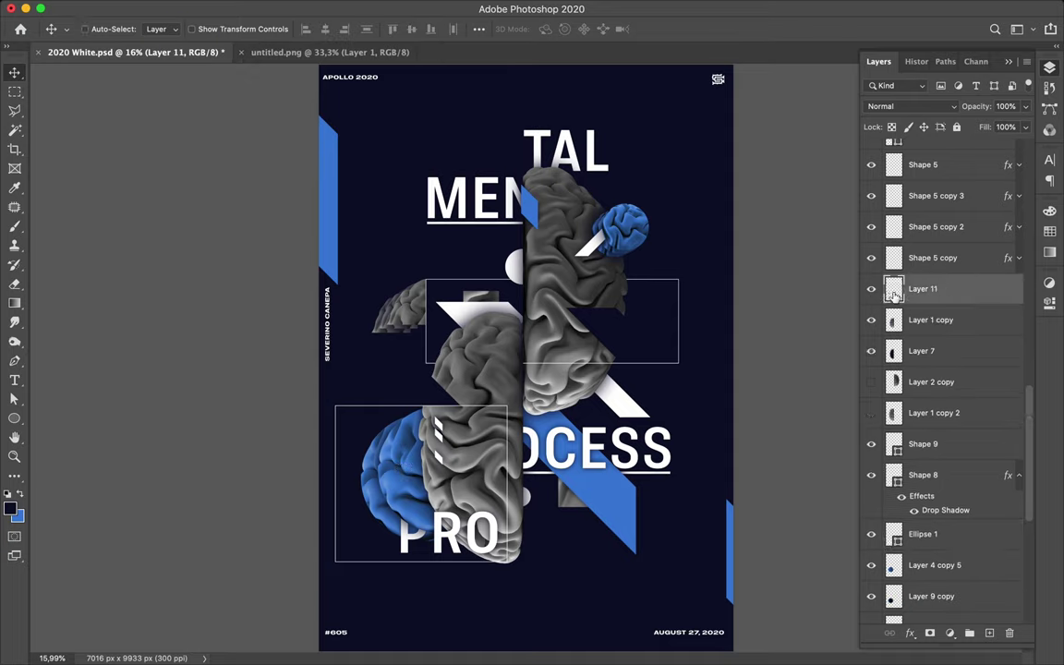
drag(420, 475, 495, 415)
right_click(966, 294)
click(872, 370)
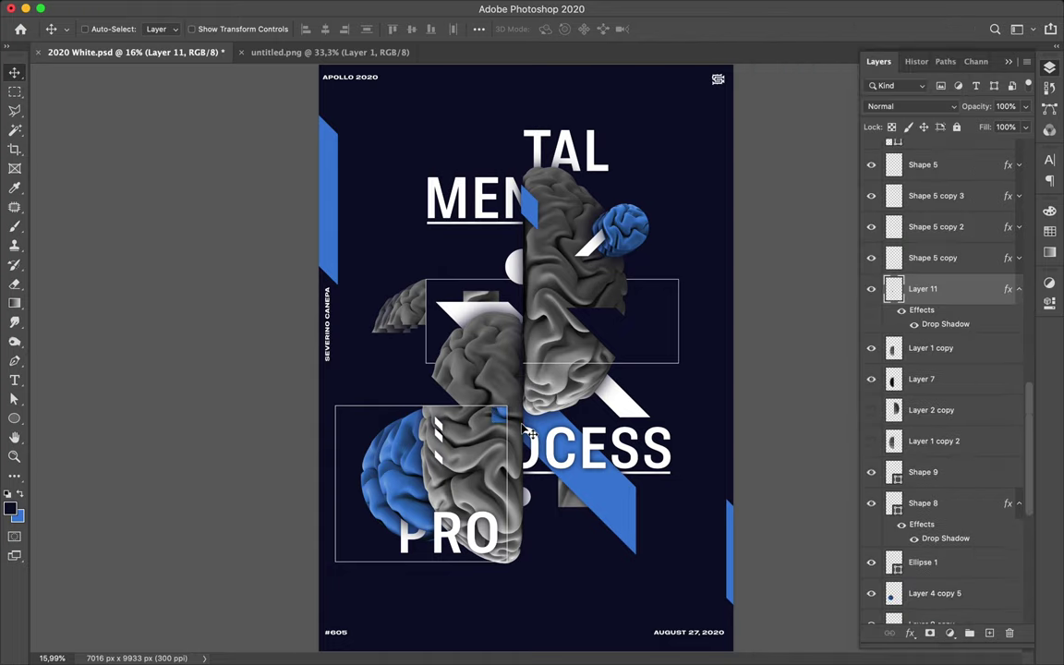
Inspect the brain fragments up close, fit the poster on screen, and save 2020 White.psd
scroll(526, 431, up, 5)
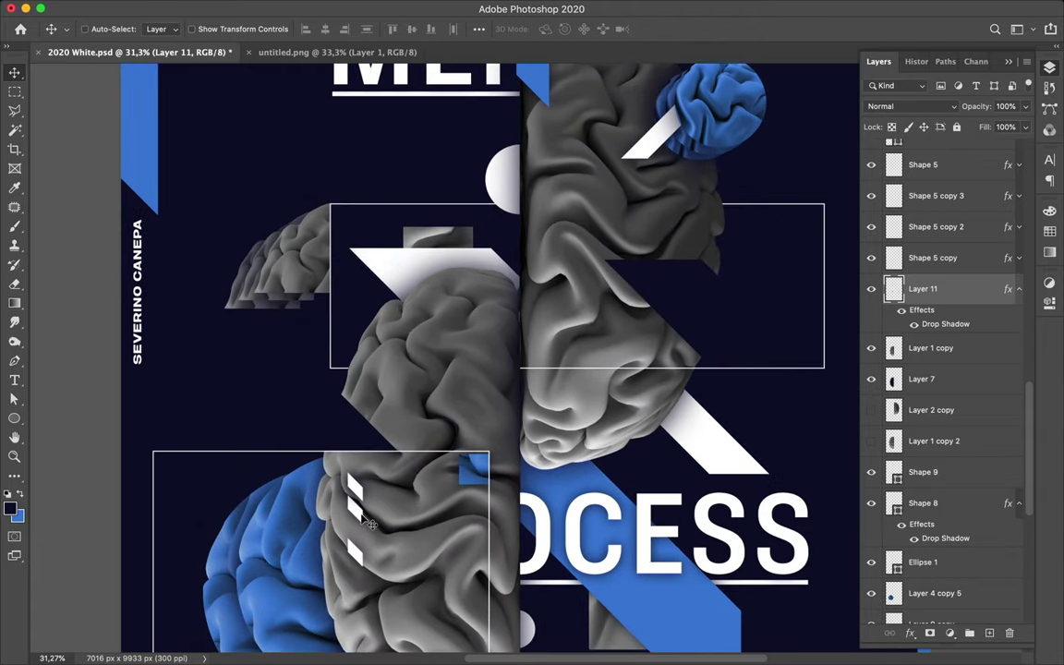
scroll(368, 524, up, 2)
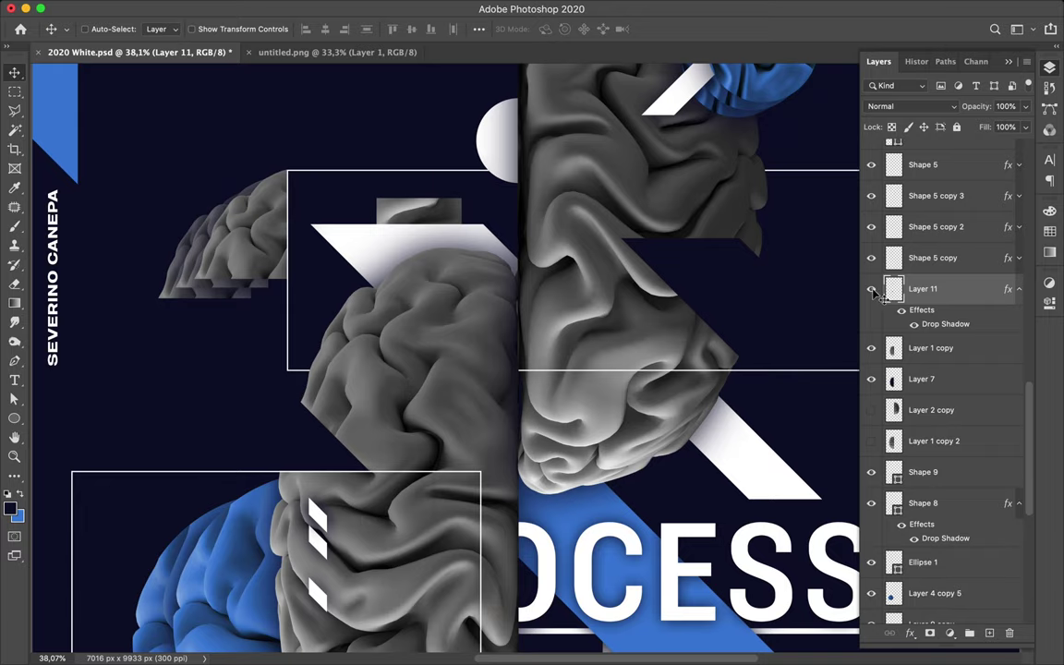
scroll(793, 270, up, 4)
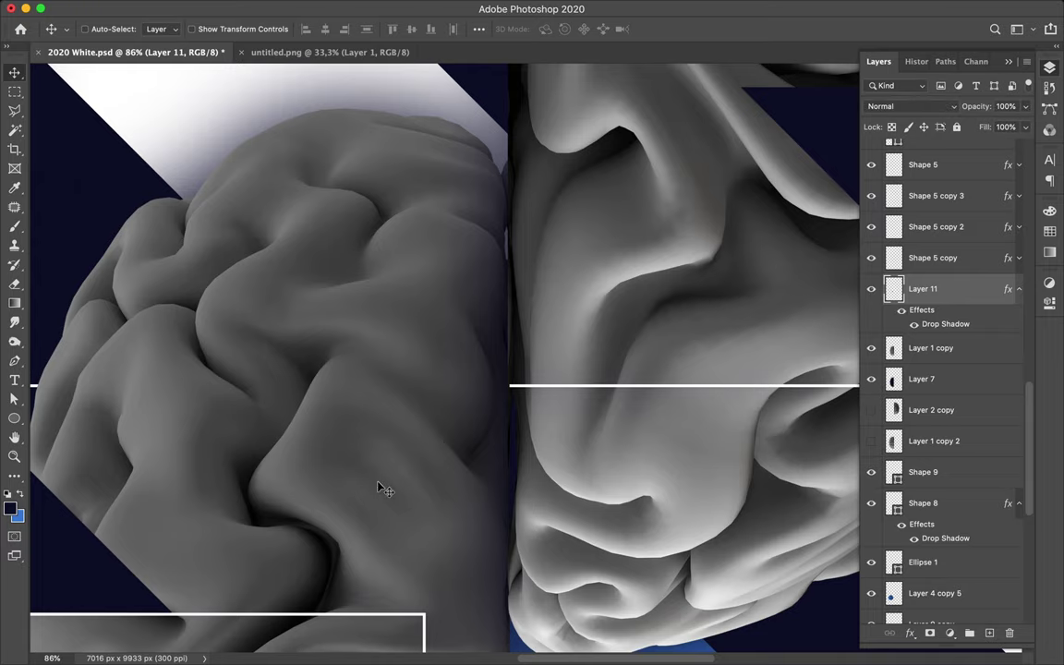
scroll(381, 487, down, 1)
scroll(381, 487, down, 5)
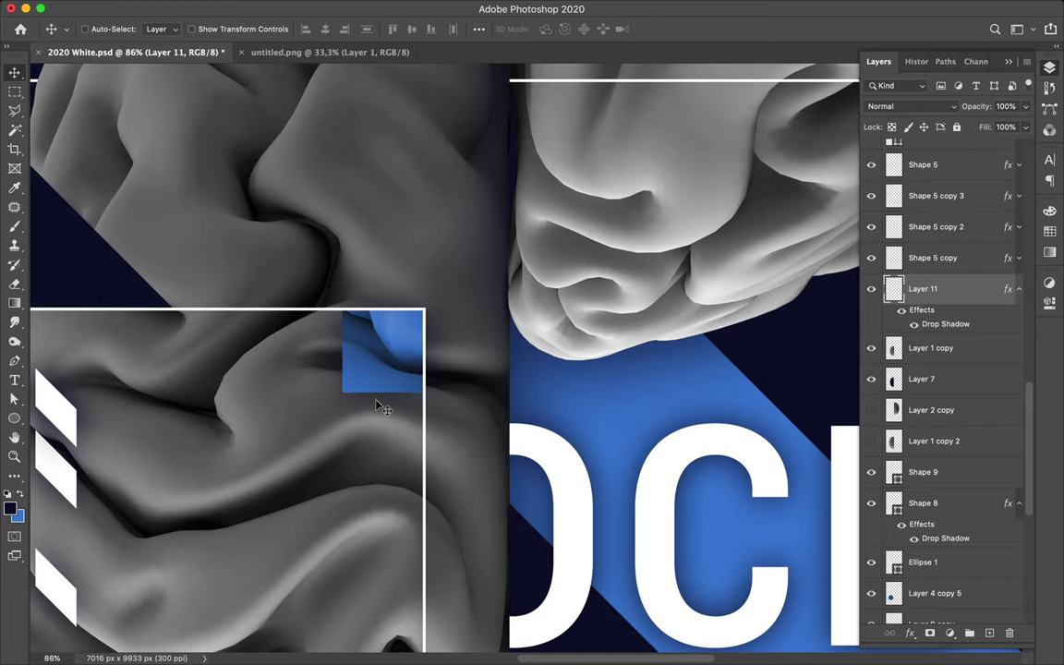
key(super+0)
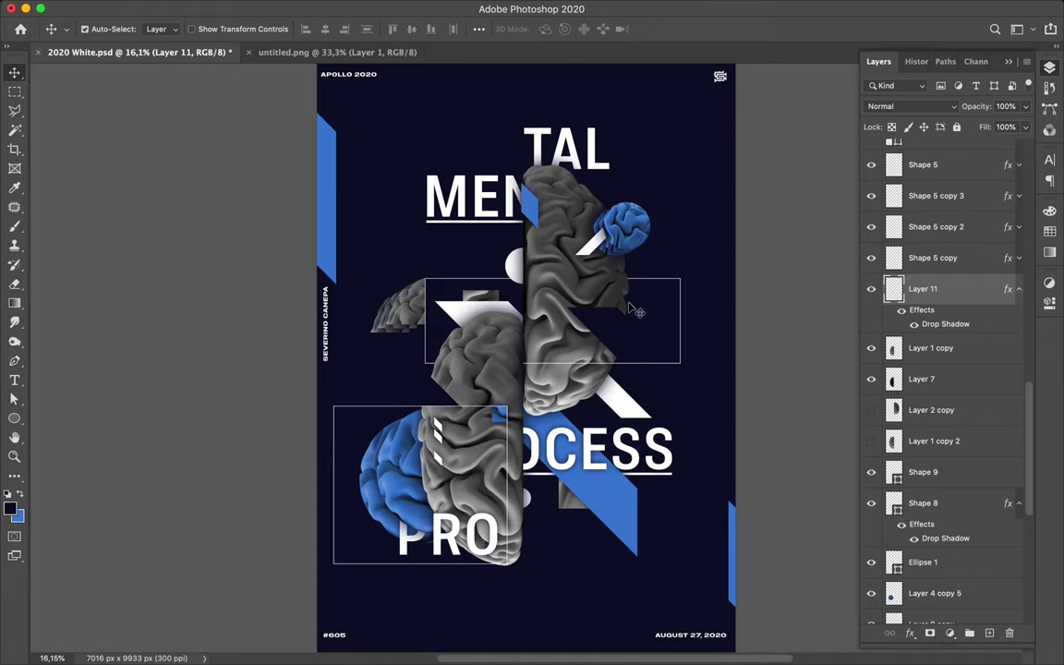
key(alt)
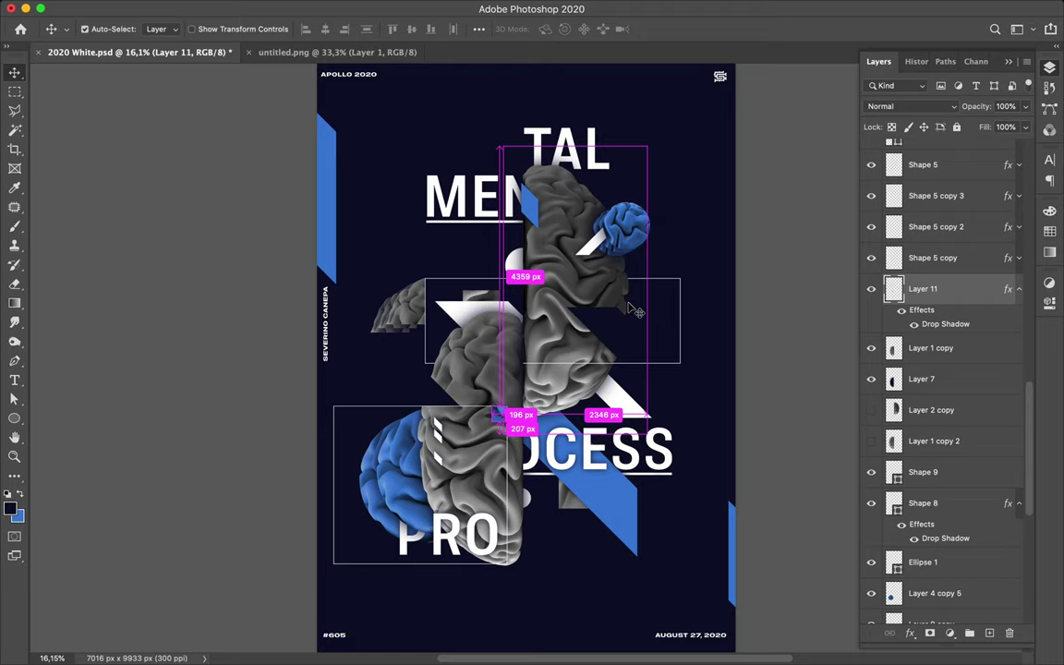
key(super+s)
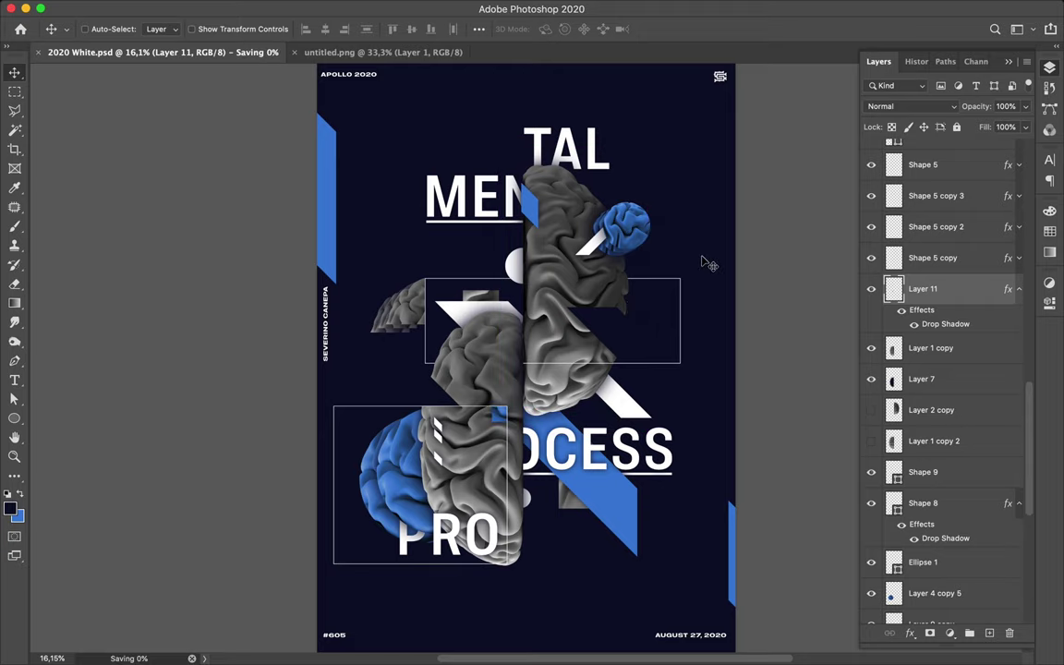
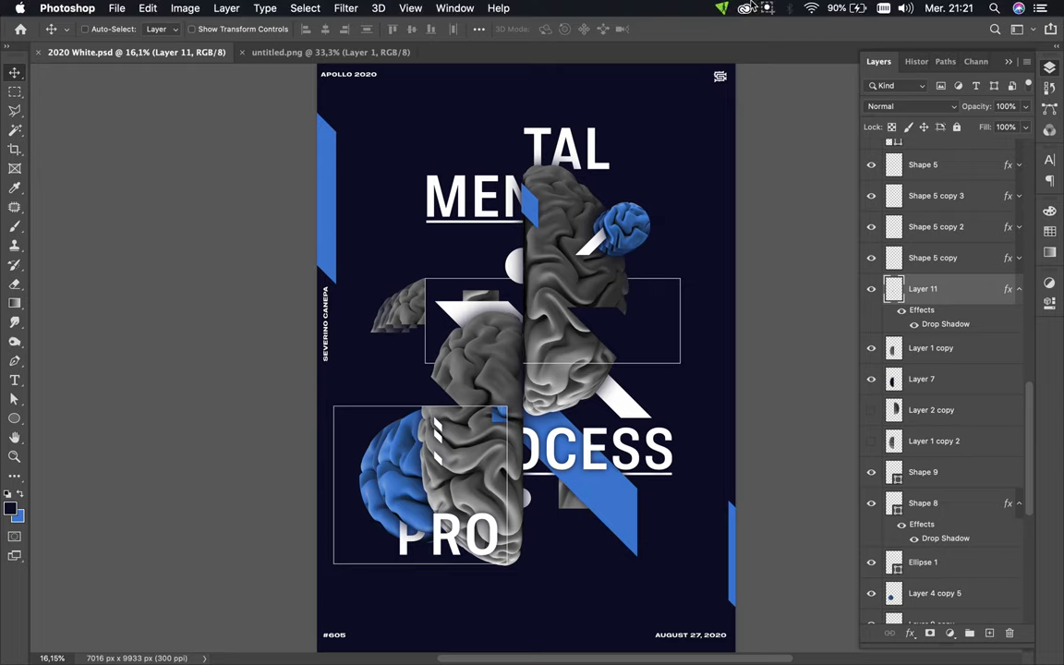
Stop the screen recording from the macOS menu bar
click(768, 8)
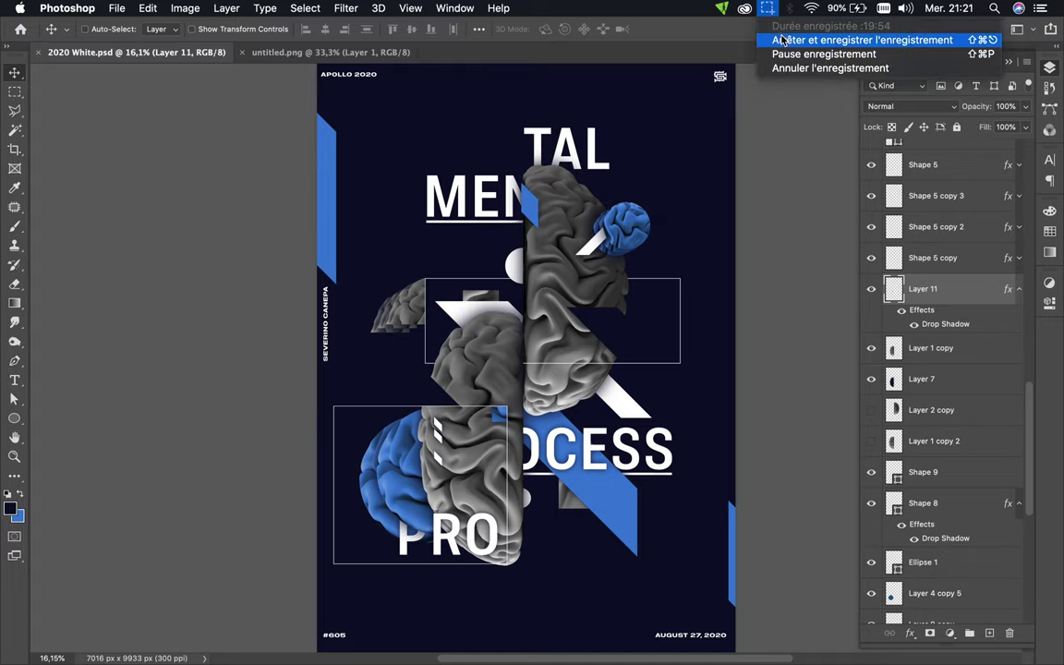
click(785, 39)
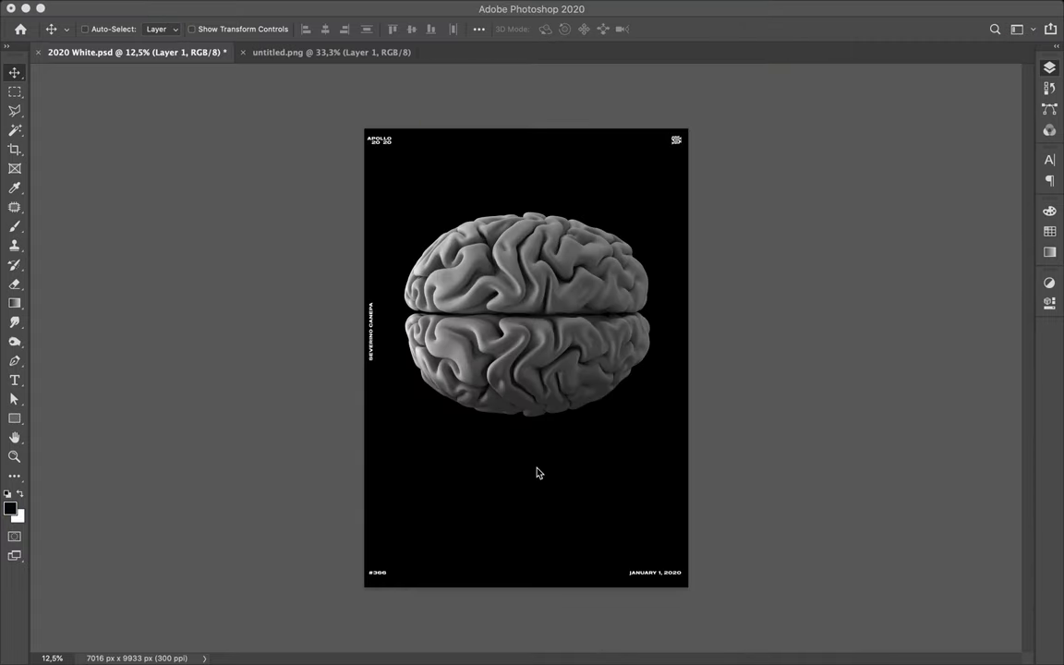
Change the poster labels from #366 to #605 and from JANUARY 1 to AUGUST 27
key(F7)
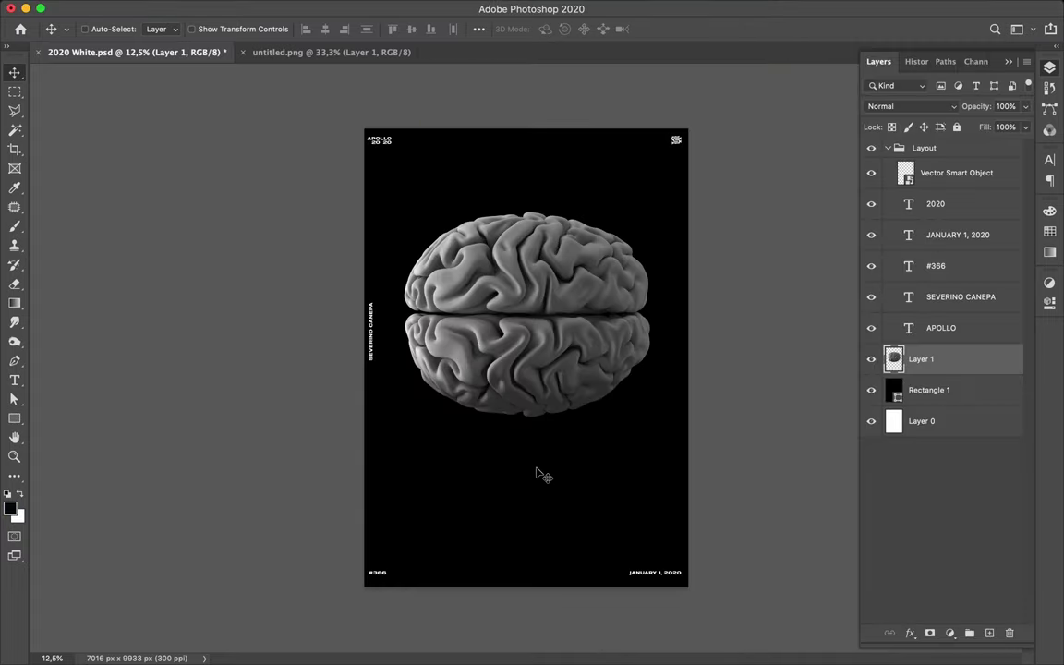
key(t)
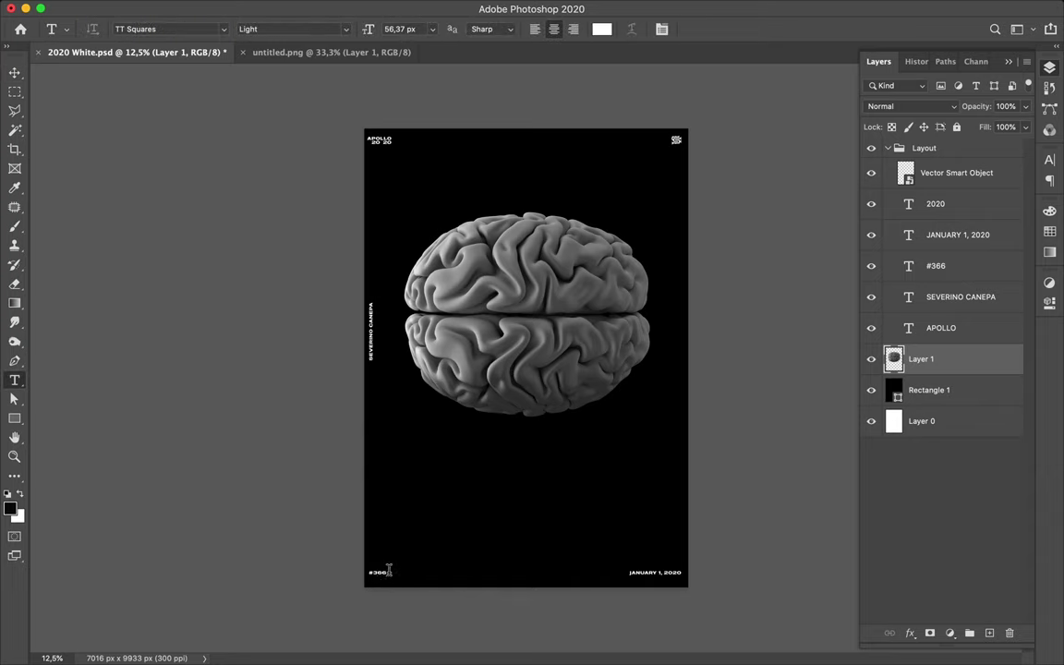
double_click(387, 570)
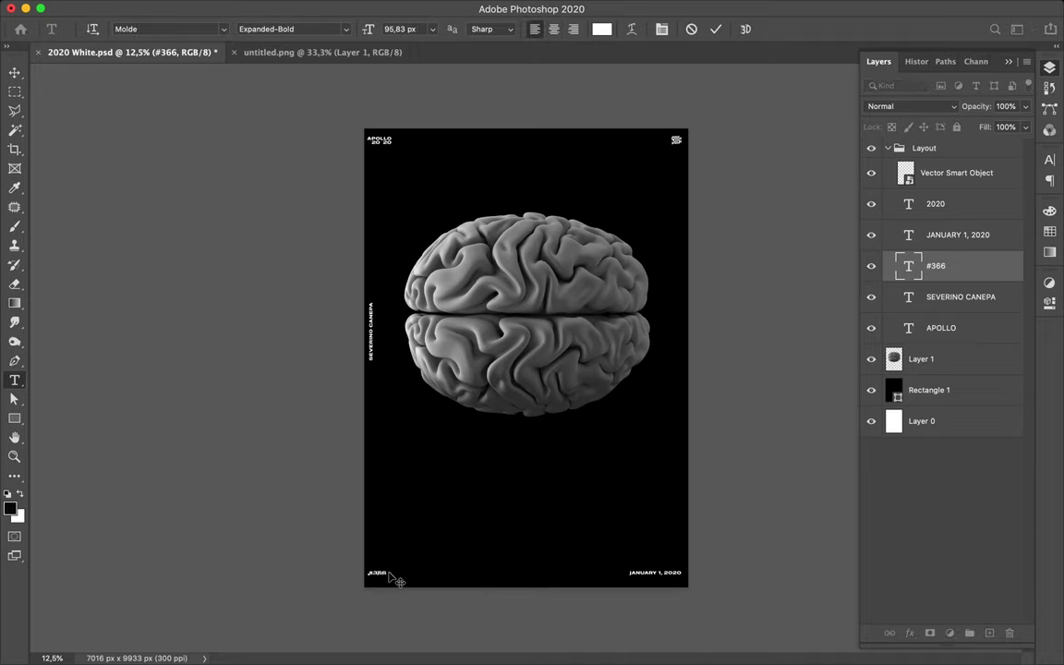
text(#605)
key(super+Return)
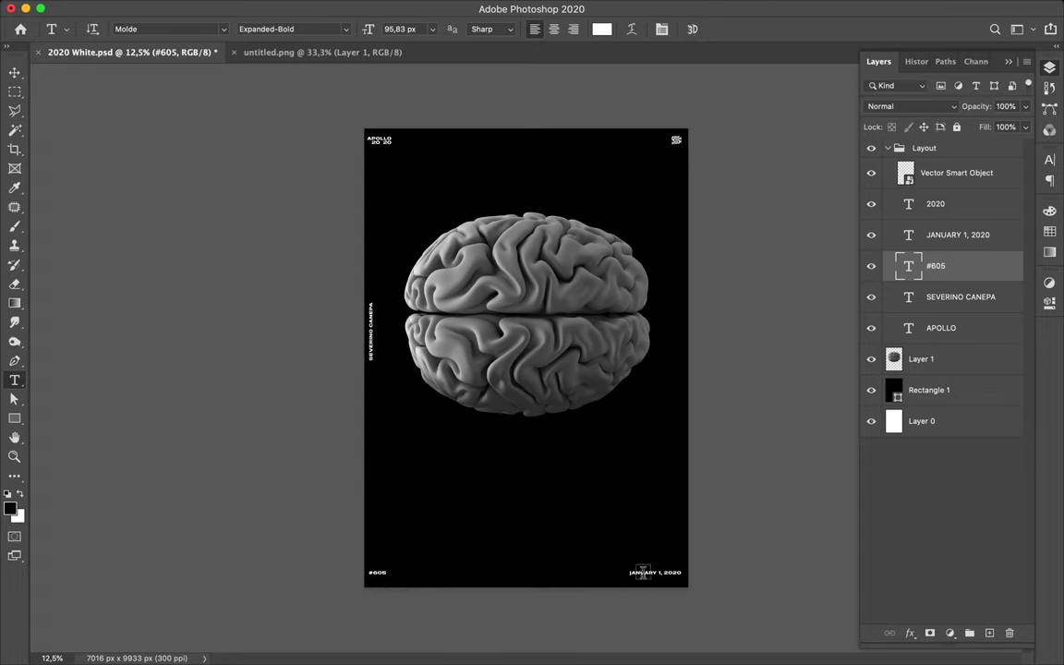
double_click(643, 572)
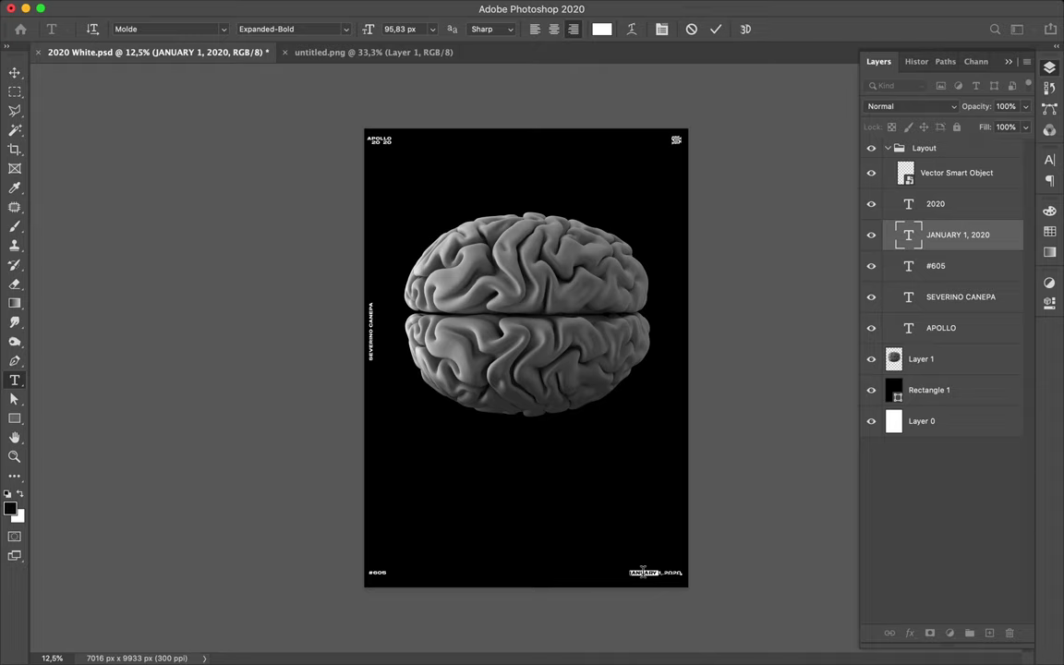
text(AP)
click(573, 515)
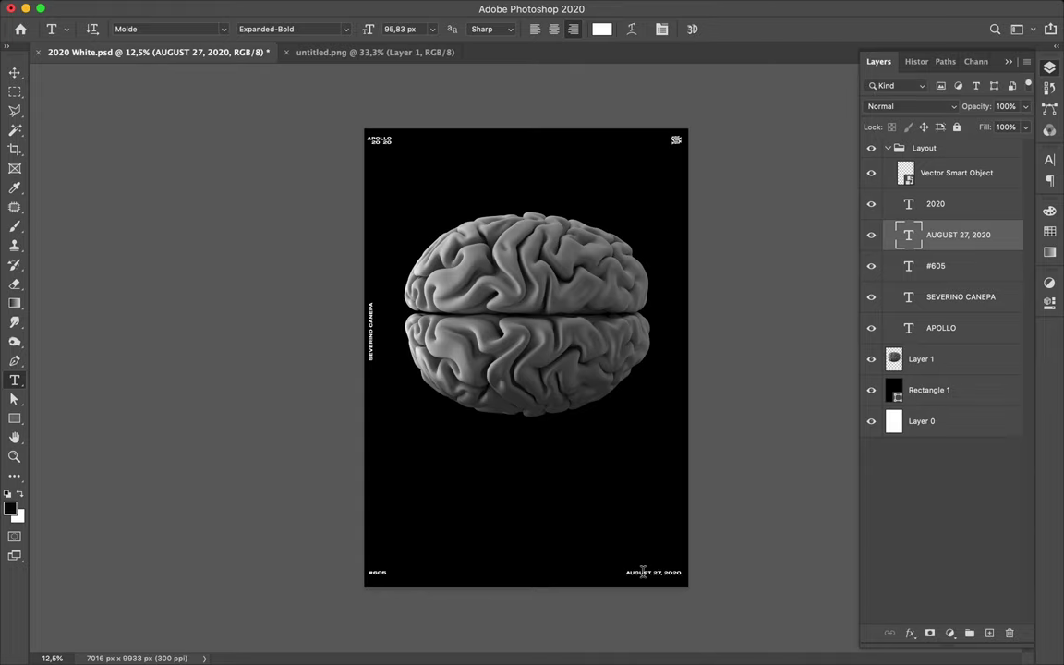
Delete the stacked 2020 text layer and extend the heading to 'APOLLO 2020'
key(v)
click(387, 143)
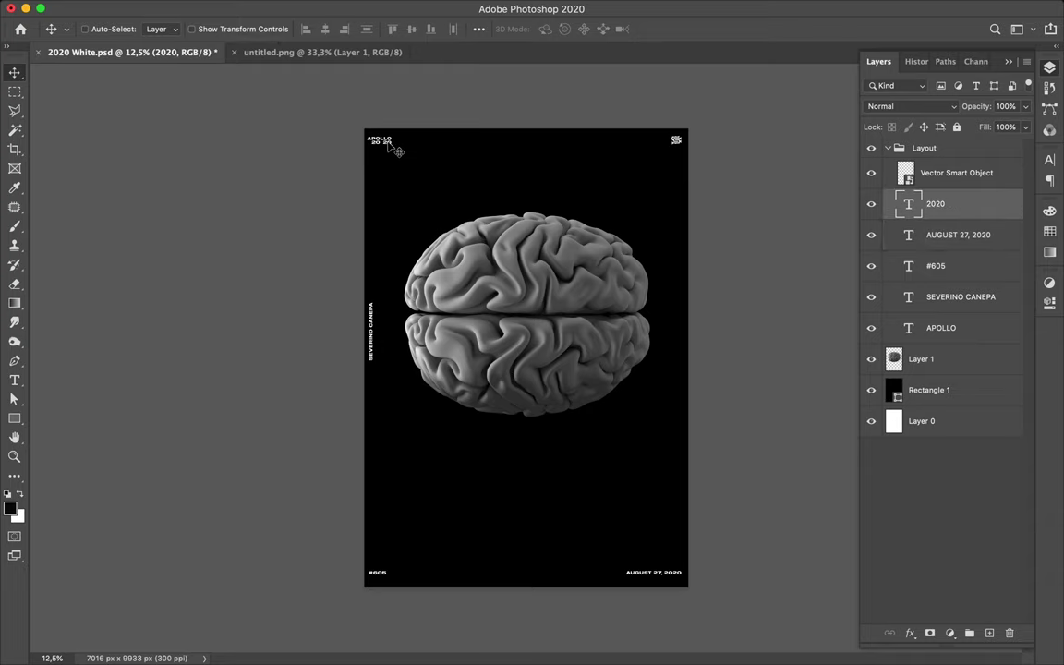
key(Delete)
key(t)
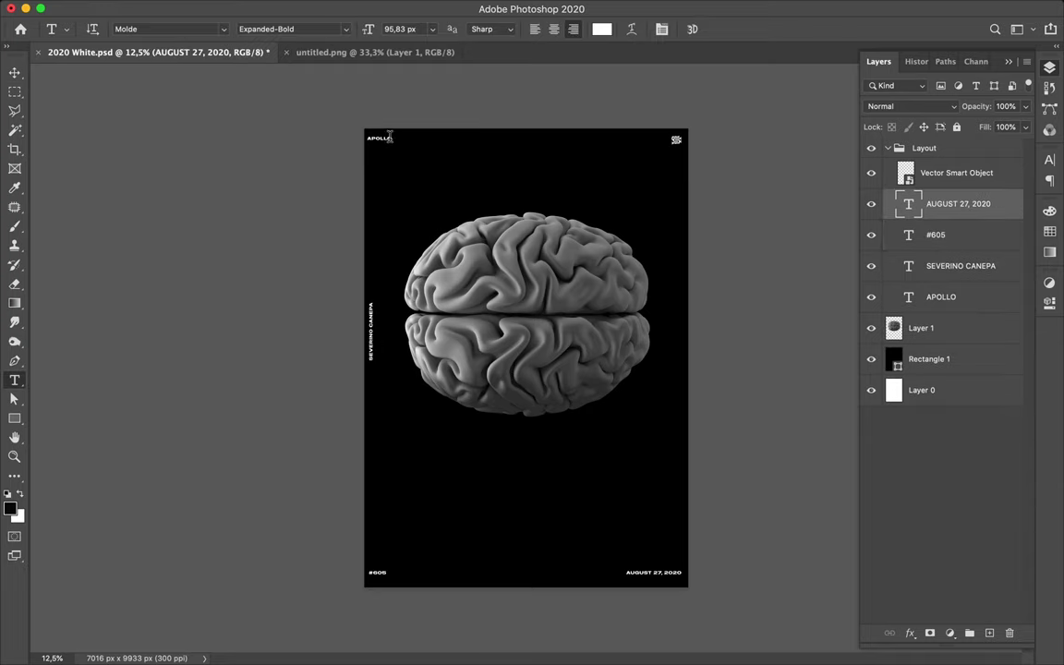
click(389, 137)
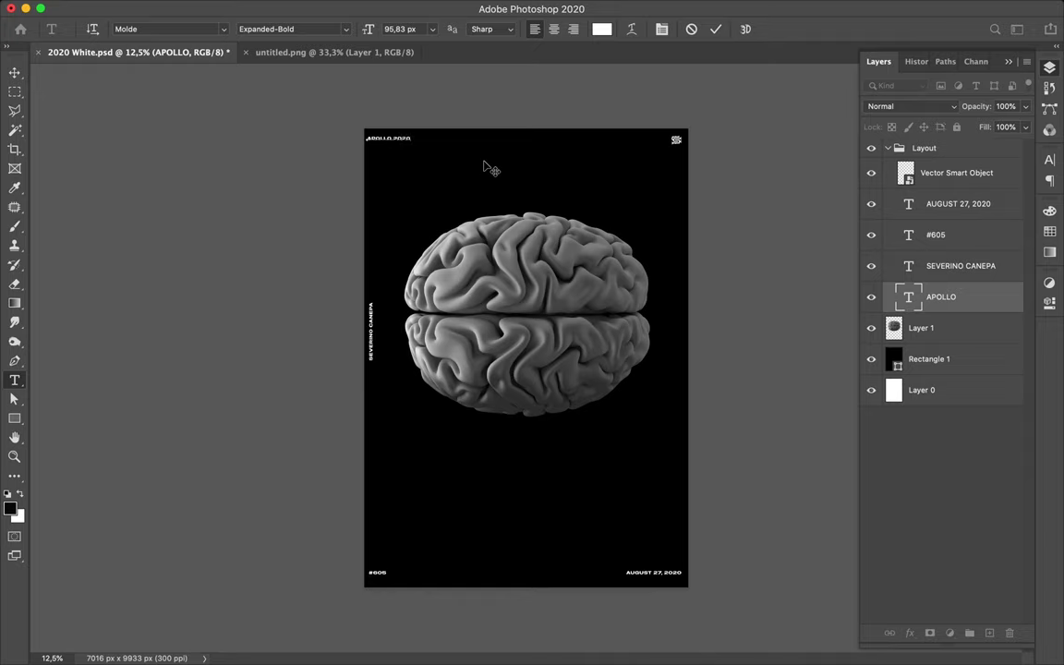
text(2020)
key(Escape)
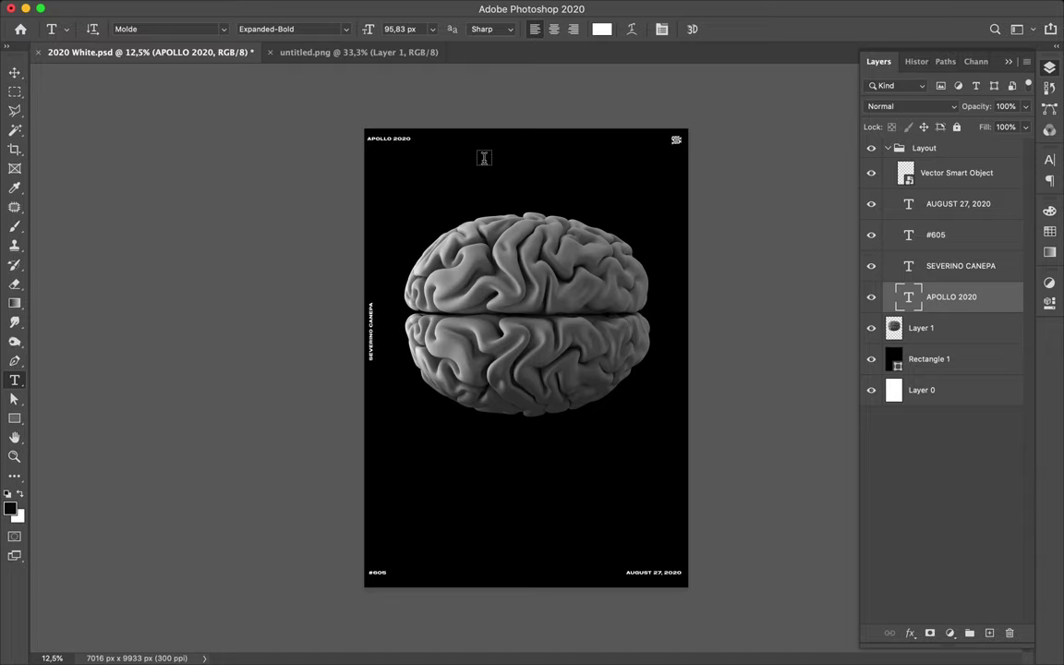
Rotate the brain image -90° so it stands vertically, then nudge it slightly lower
key(v)
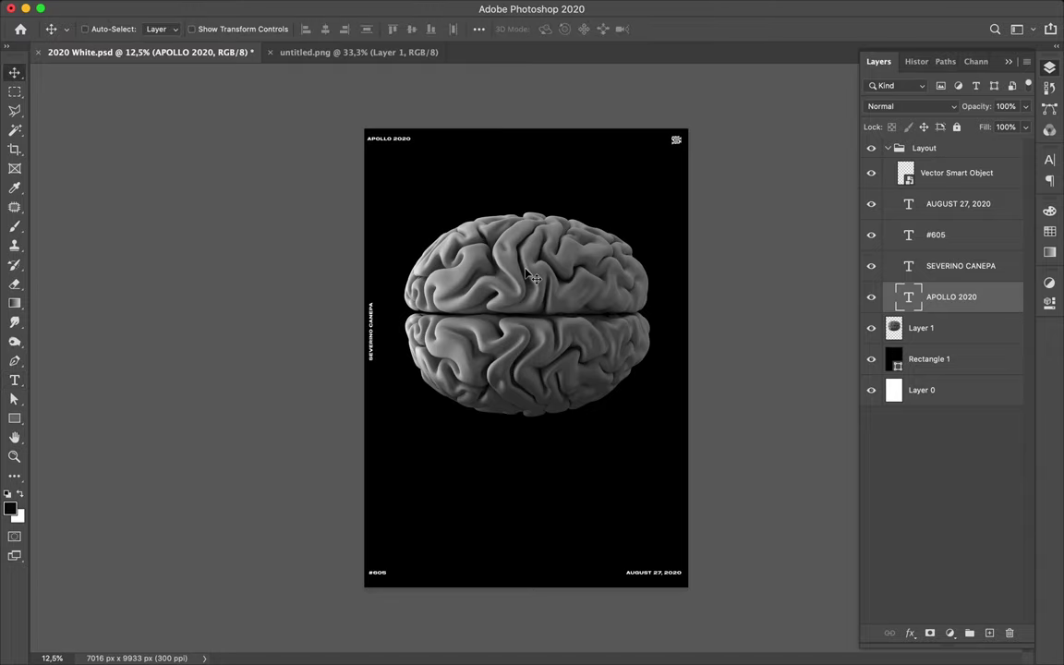
key(super+t)
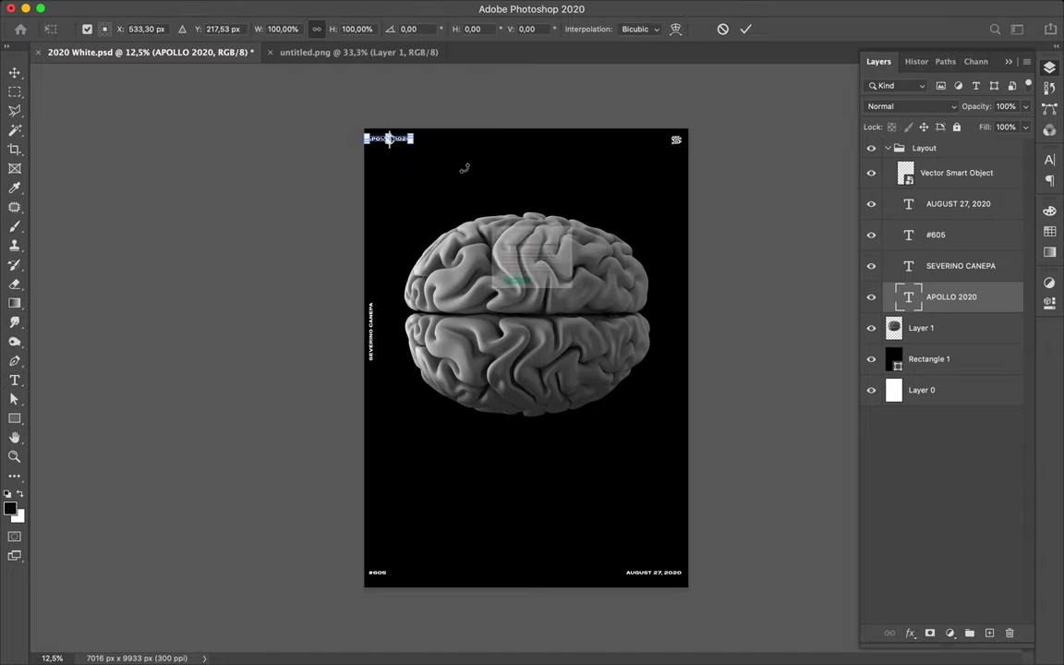
click(485, 368)
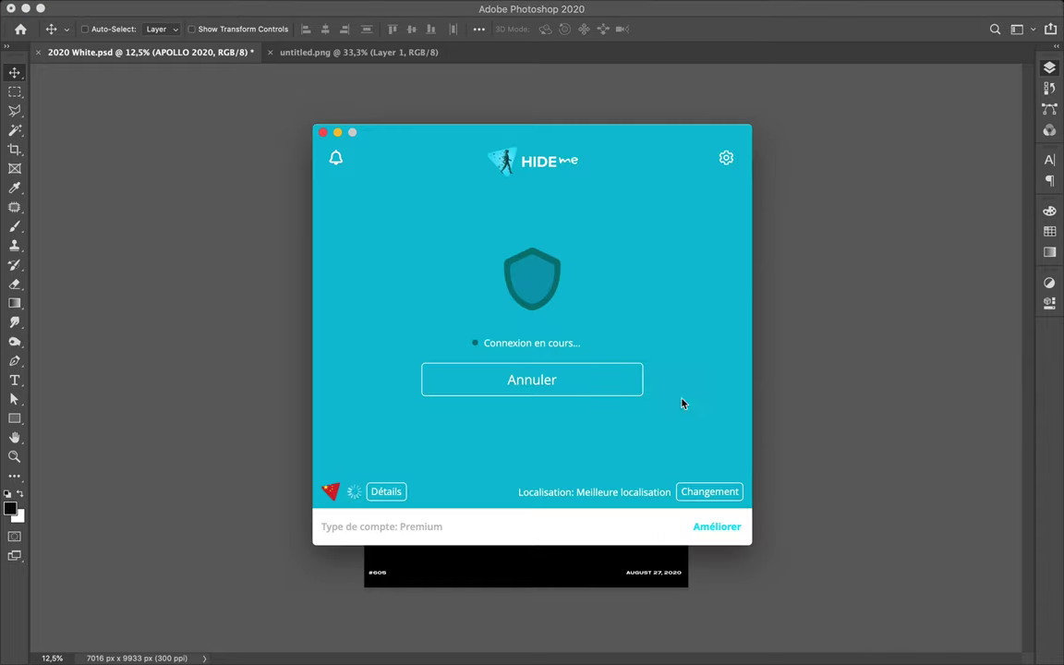
click(560, 340)
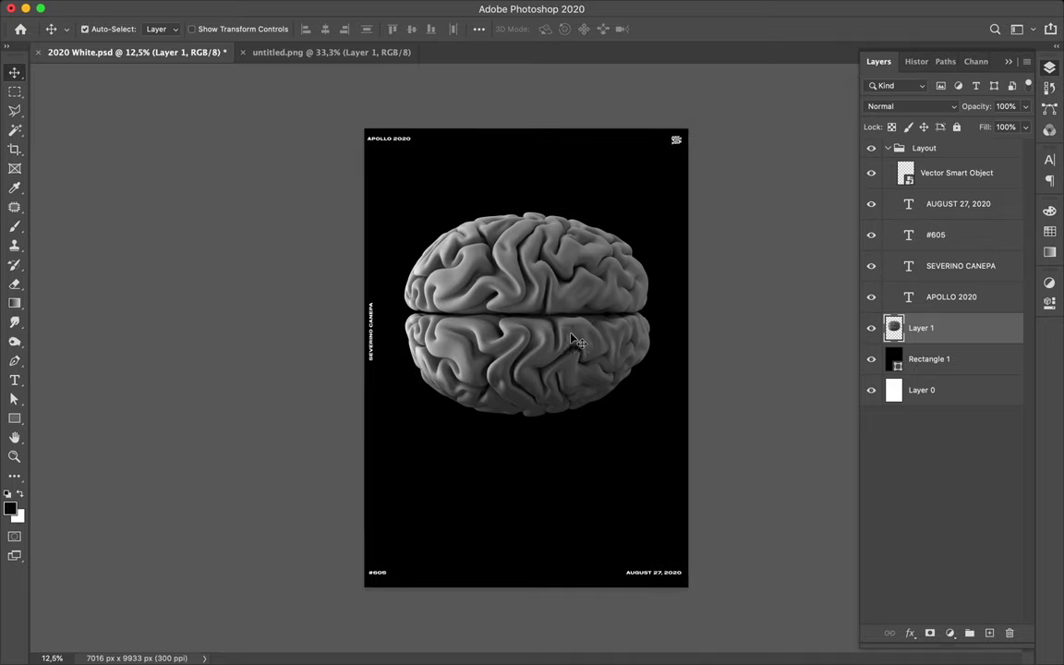
key(super+t)
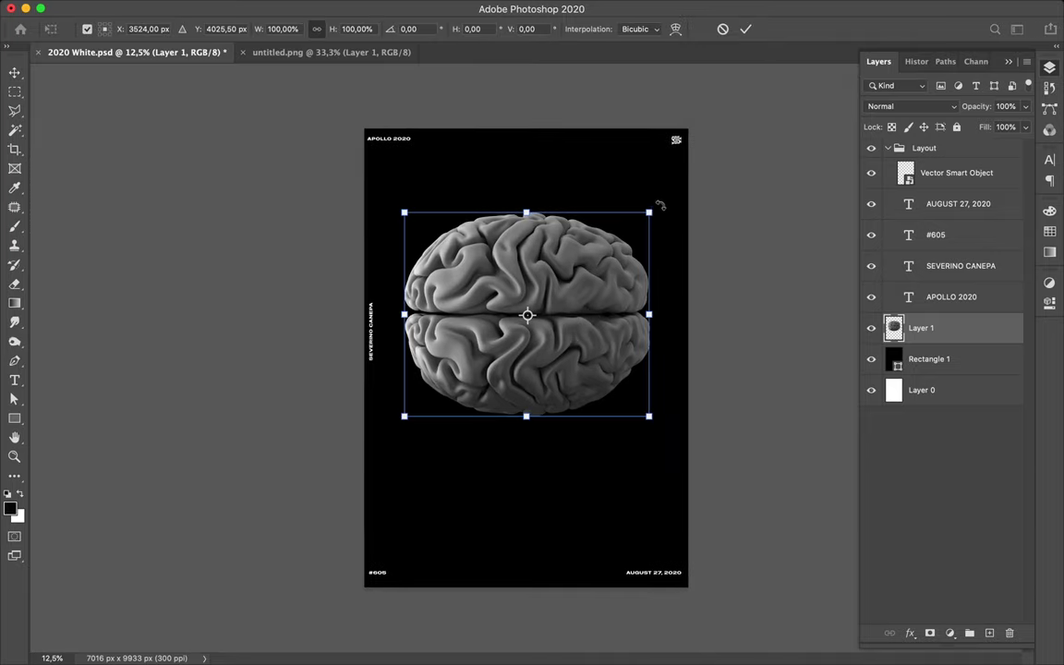
drag(632, 190, 420, 163)
key(Return)
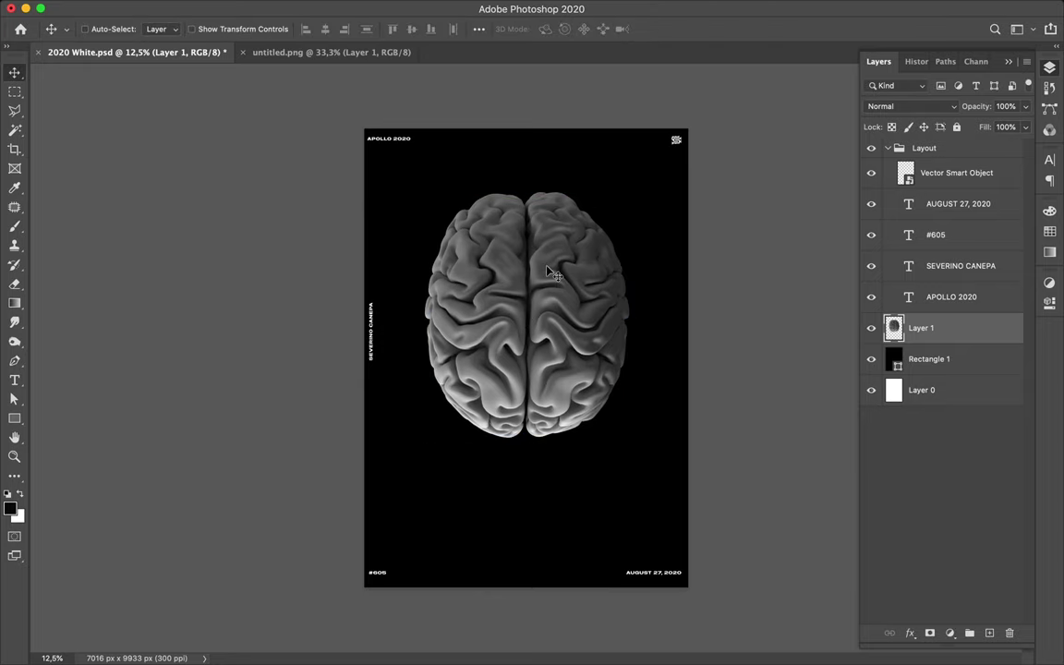
drag(547, 271, 548, 302)
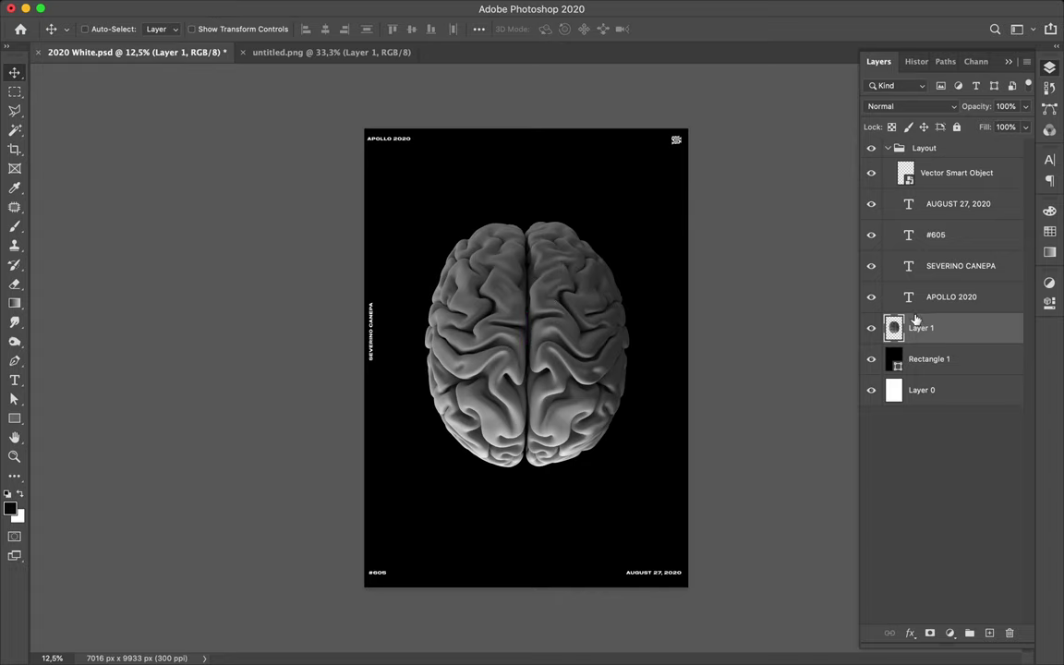
Delete the white Layer 0 and fill Rectangle 1 with the recent navy swatch
click(937, 368)
click(938, 391)
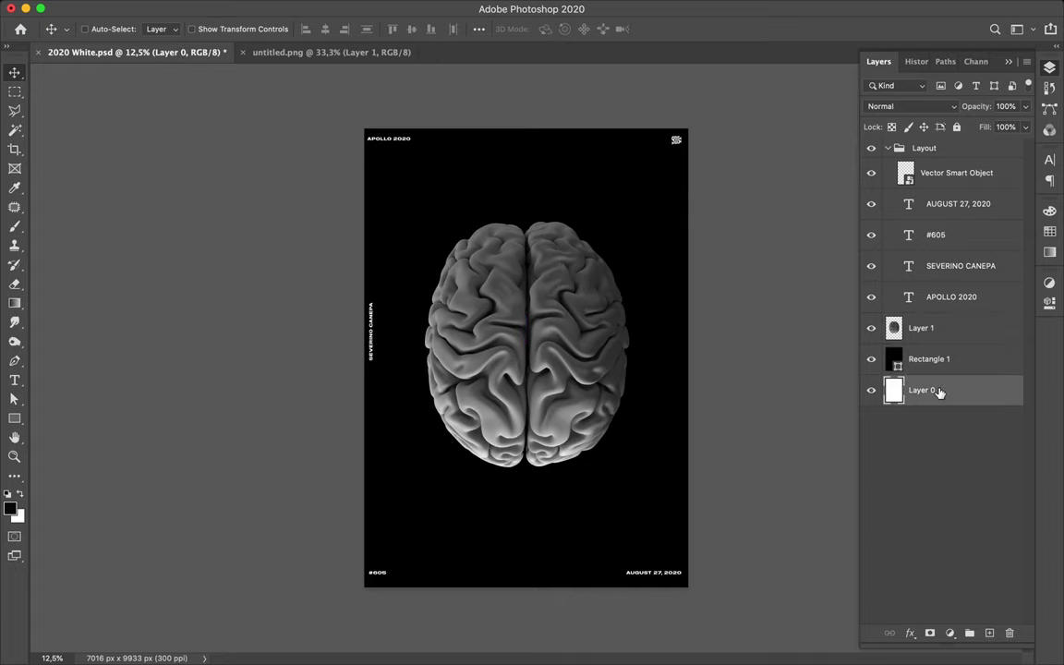
key(Delete)
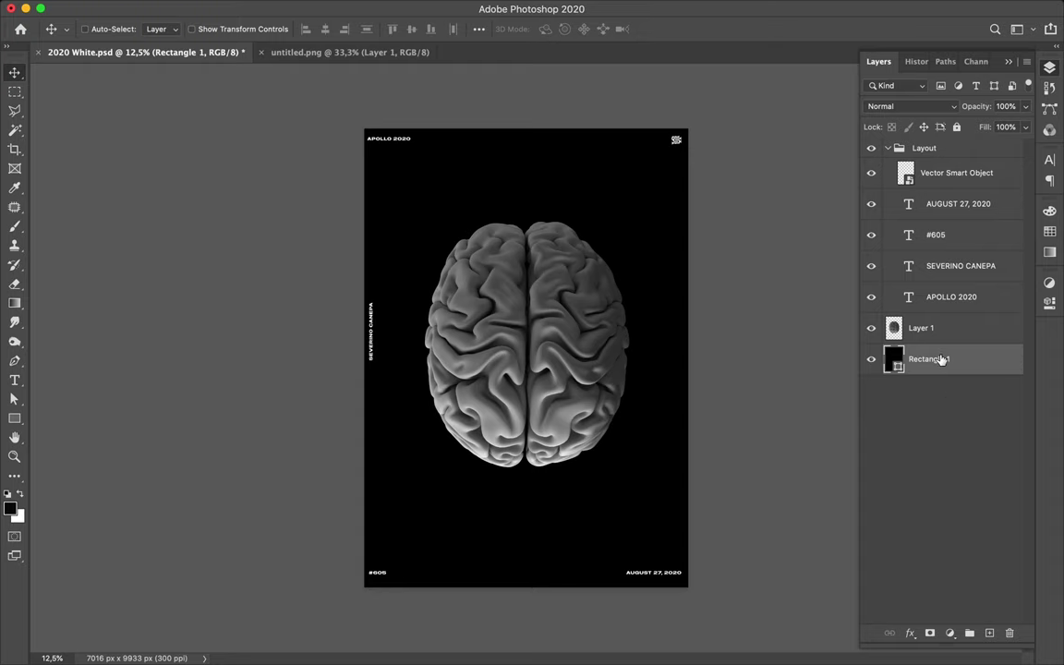
key(a)
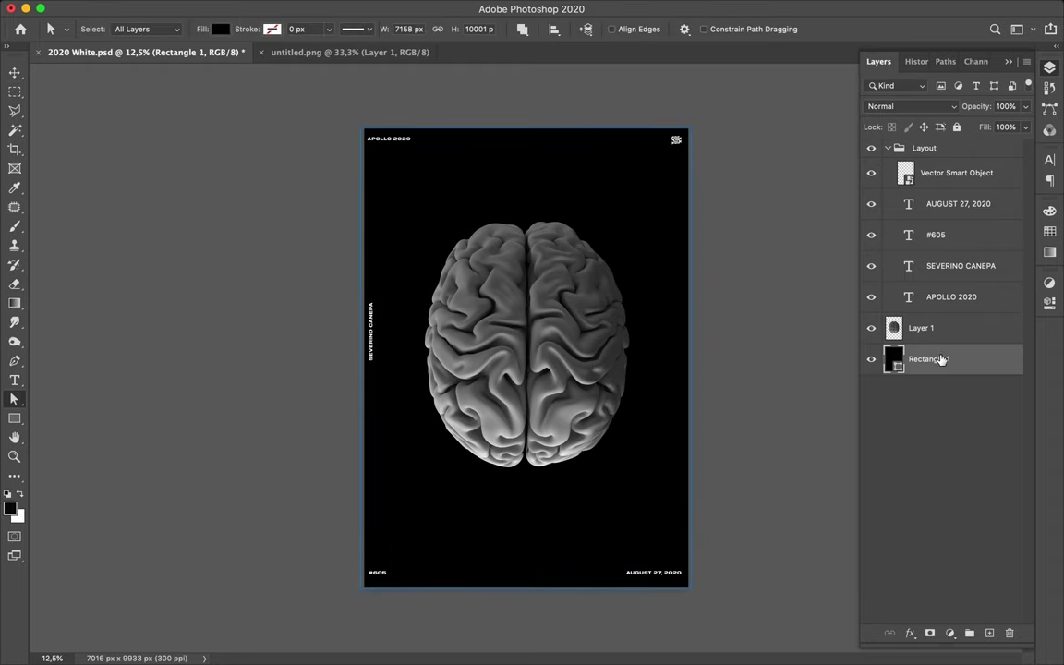
click(220, 29)
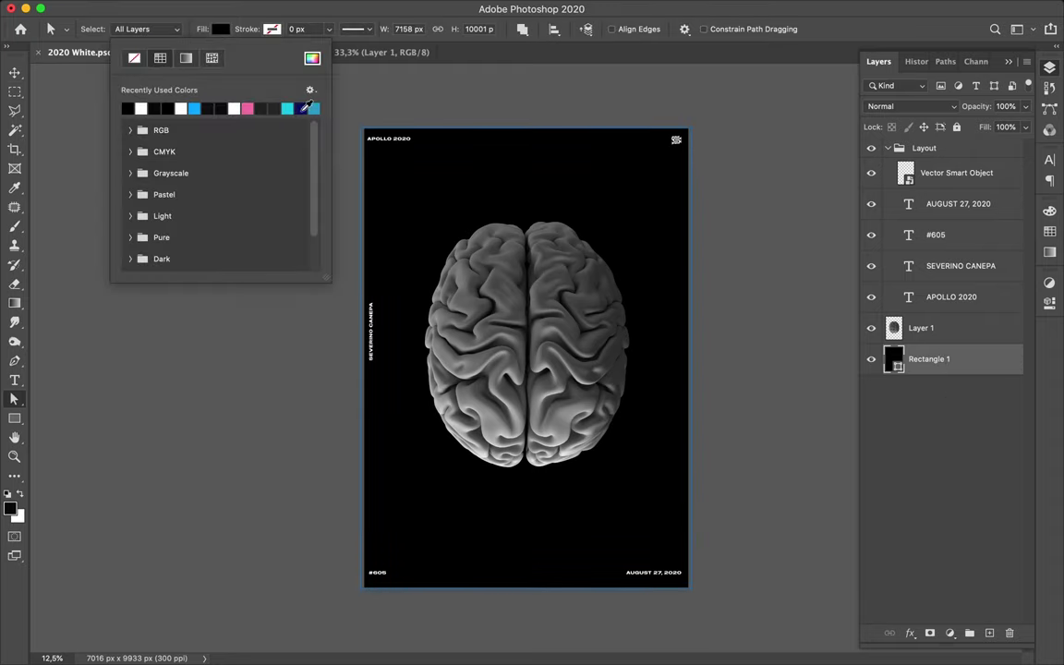
click(301, 109)
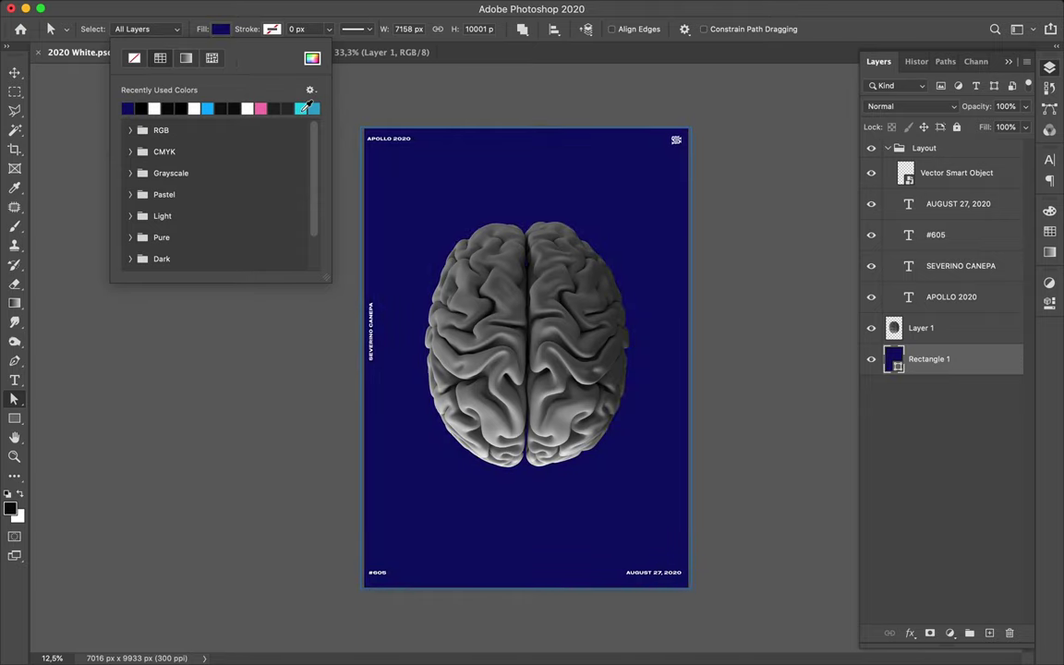
Adjust the rectangle's fill in the Color Picker toward a darker navy
click(312, 59)
drag(817, 497, 792, 492)
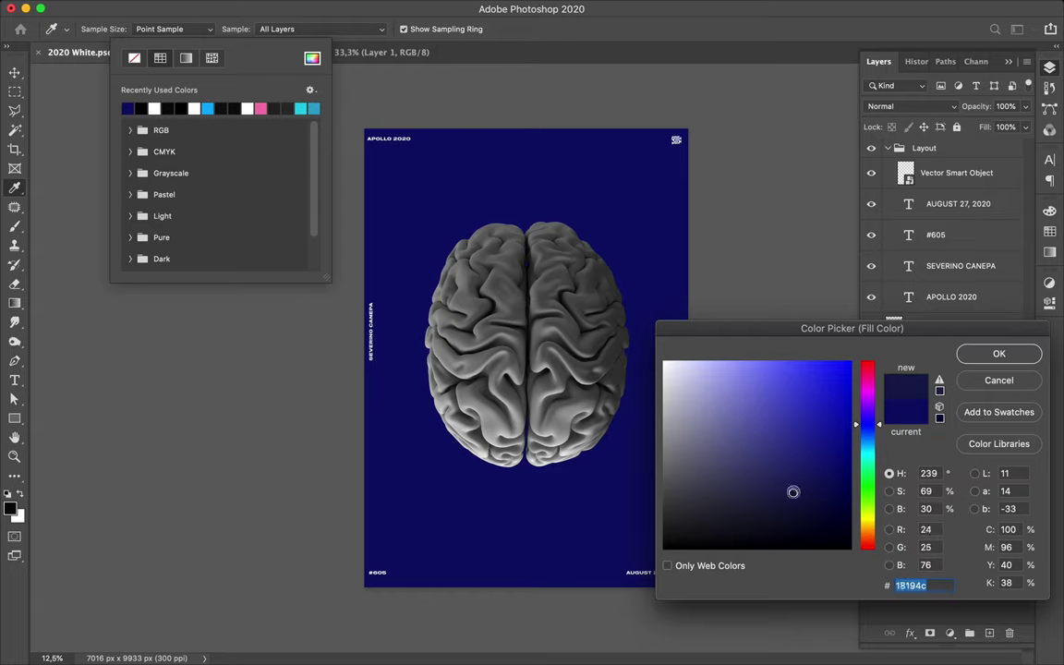
drag(795, 435, 778, 465)
click(772, 456)
click(794, 456)
click(776, 454)
drag(776, 453, 820, 456)
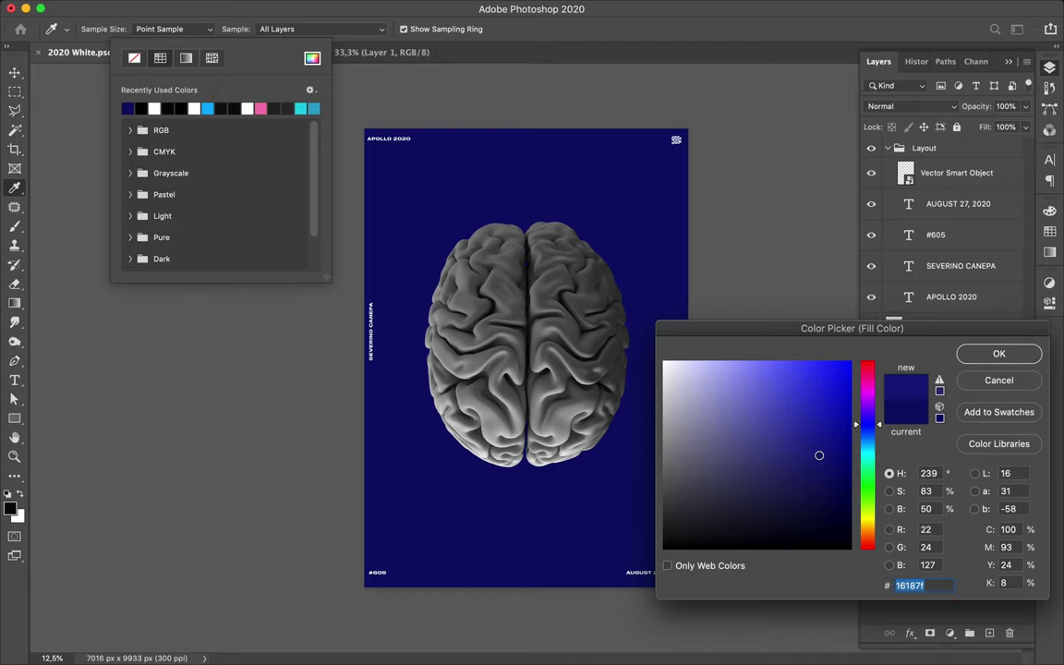
click(1016, 358)
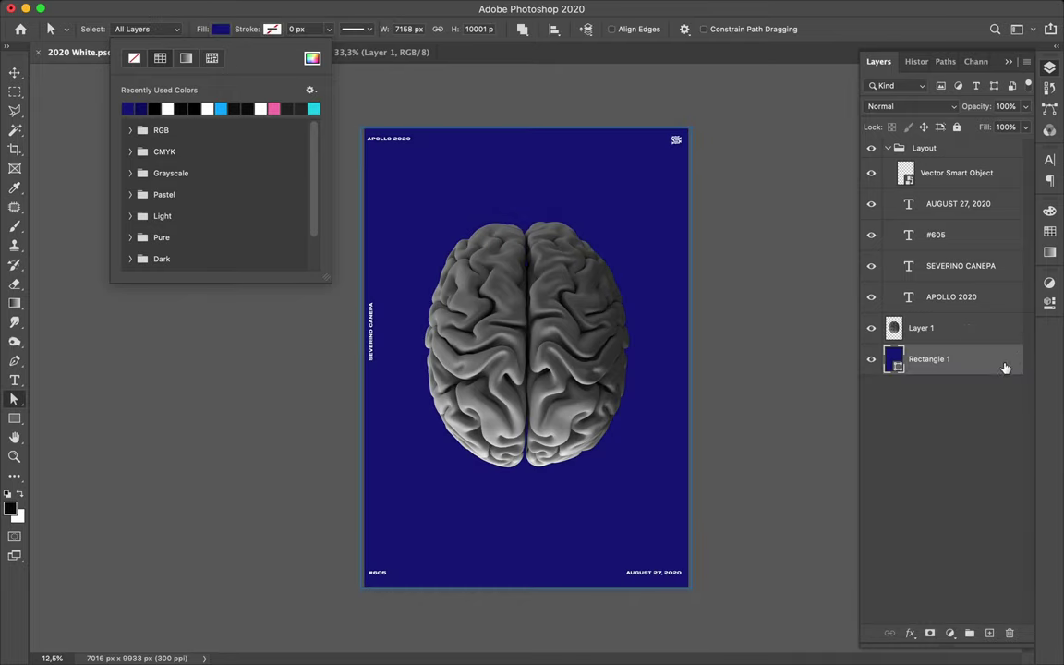
Set the background fill to deep navy #141546 and deselect the rectangle
double_click(893, 361)
drag(828, 364, 790, 455)
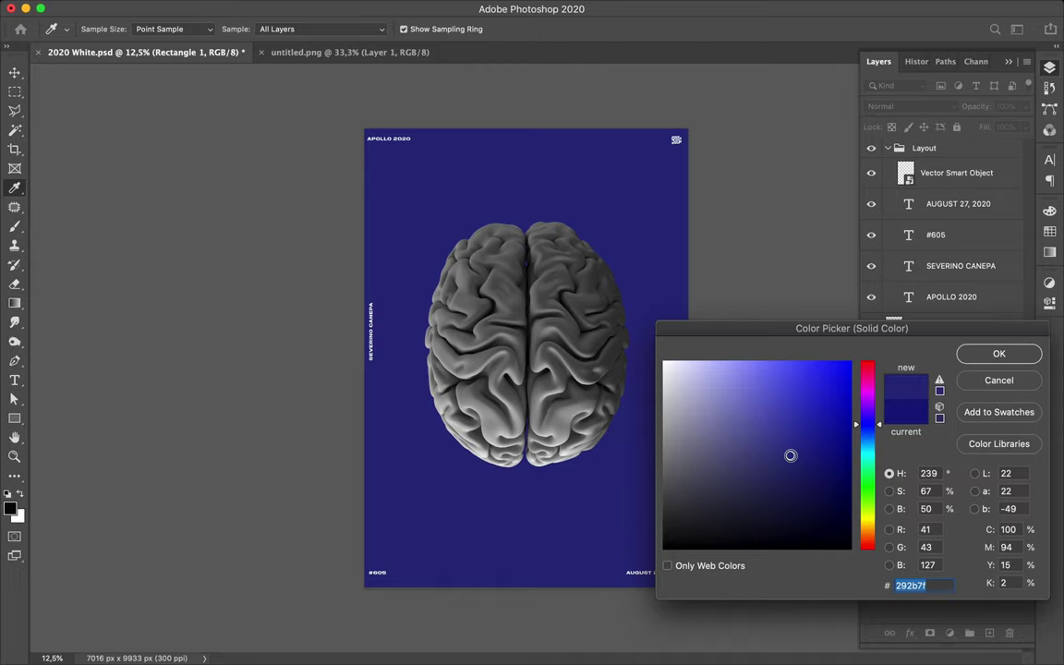
drag(791, 454, 798, 497)
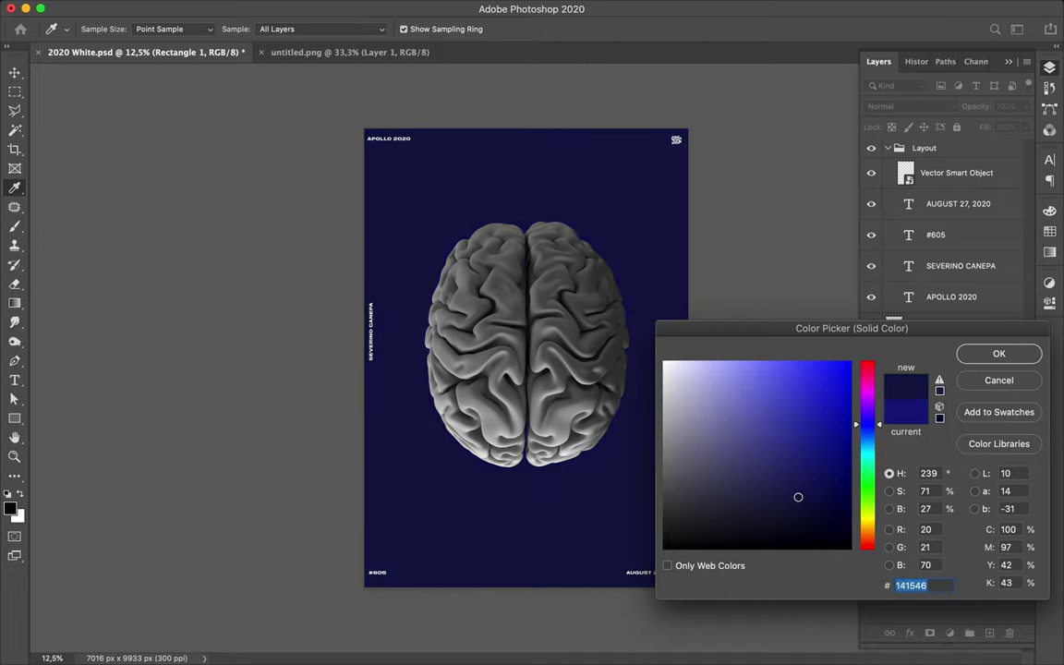
click(969, 353)
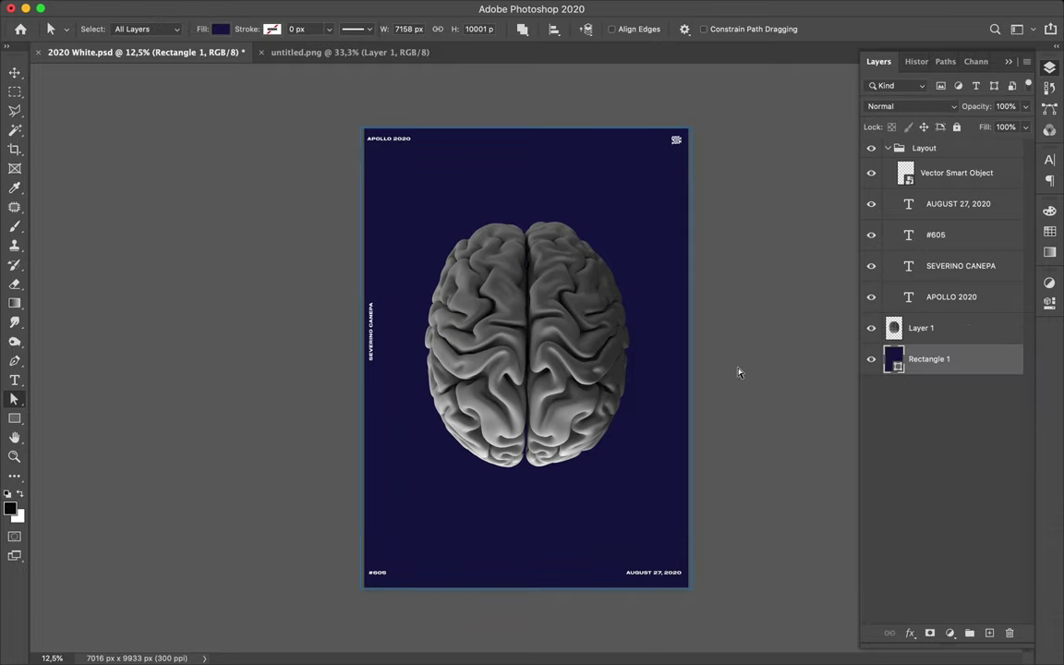
click(662, 376)
Nudge the brain down and marquee-select its right half
key(v)
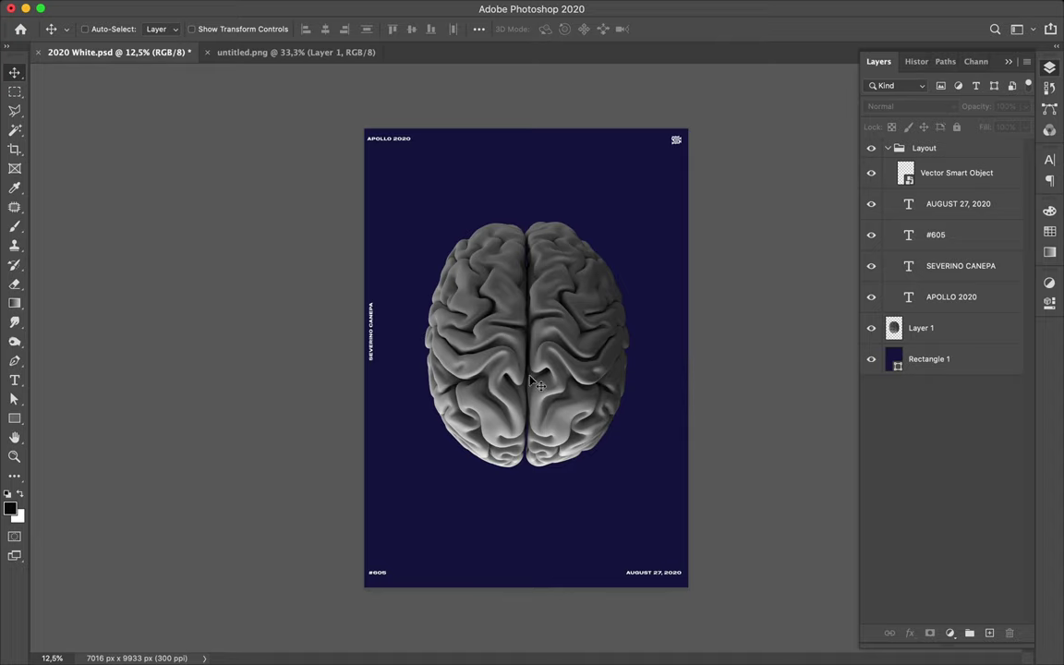
drag(573, 364, 570, 361)
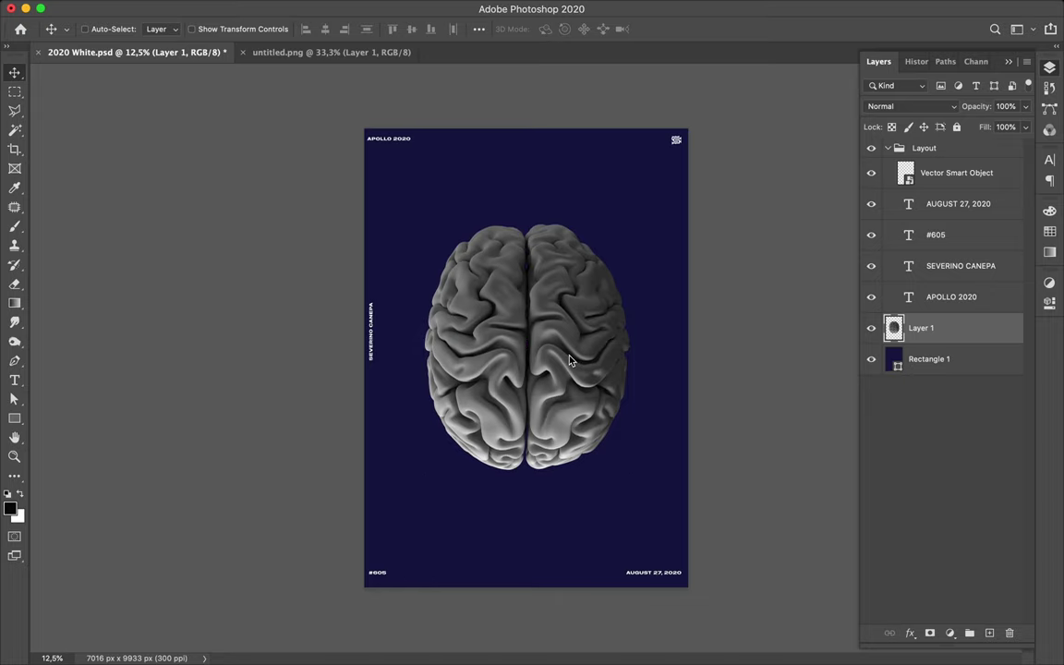
key(m)
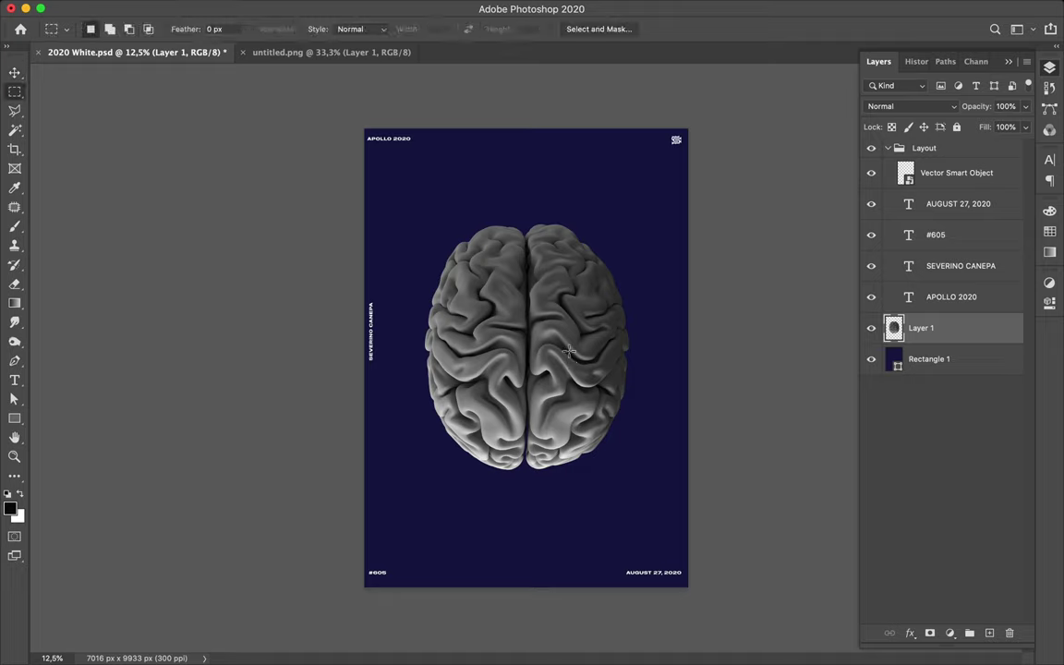
drag(522, 212, 637, 494)
Duplicate the brain layer, discard the stray empty layer, and hide the original Layer 1
click(989, 632)
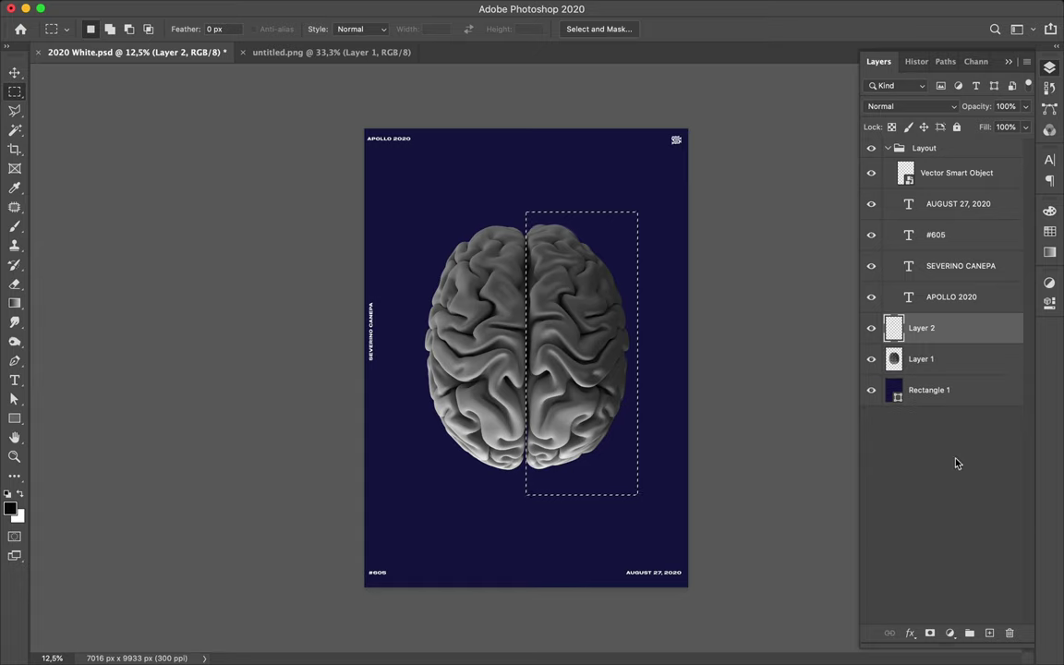
click(914, 367)
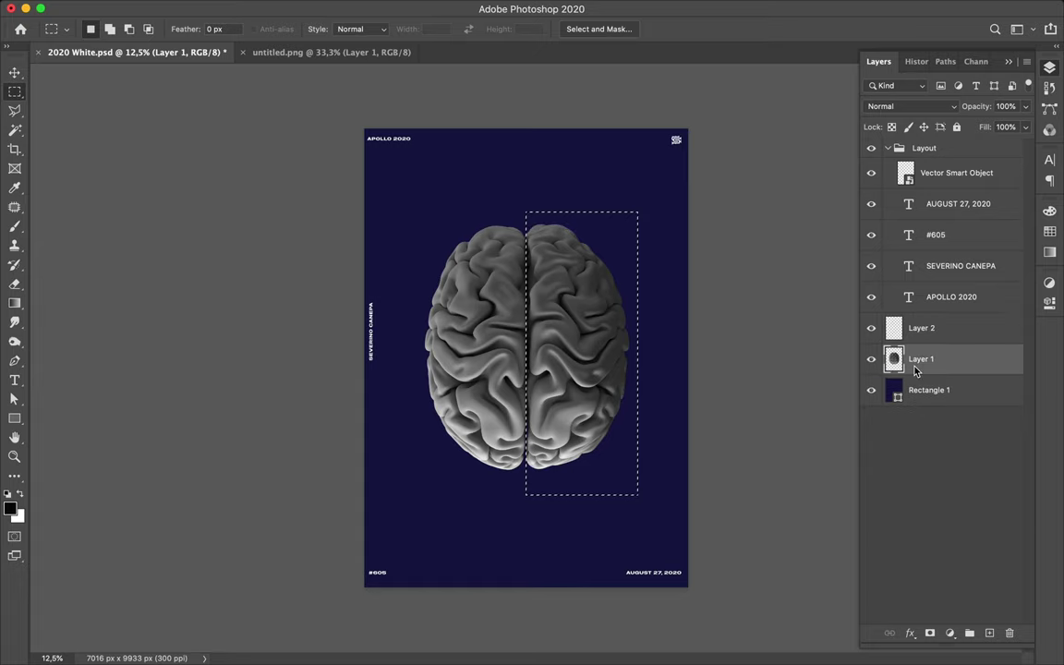
drag(945, 351, 1008, 632)
click(940, 342)
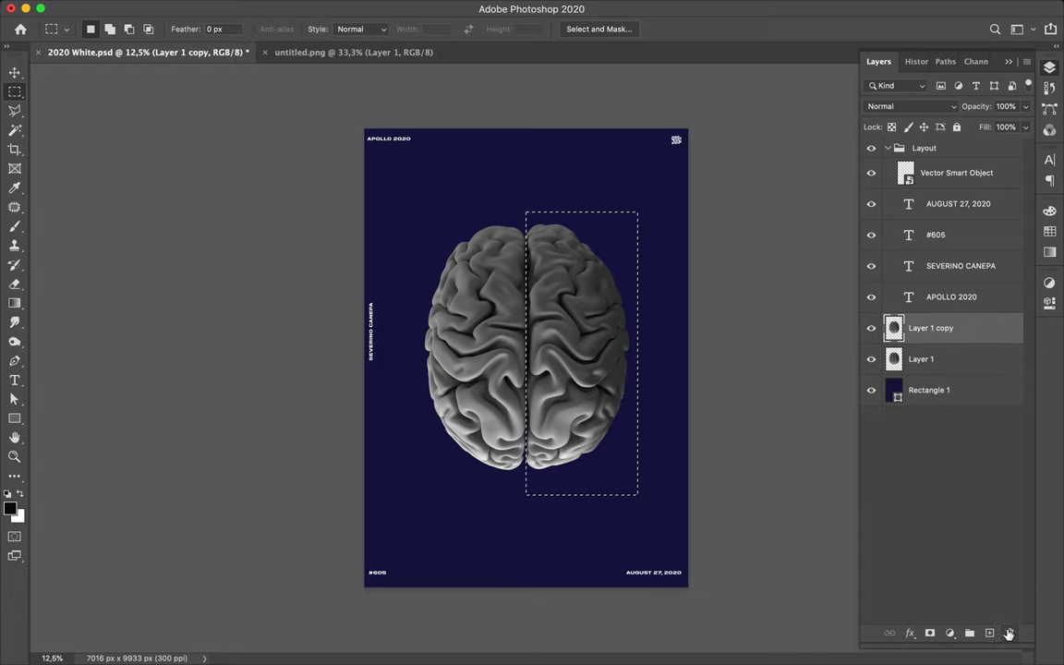
click(874, 360)
Delete the right half from the copy and paste it onto new Layer 2
click(883, 358)
click(916, 338)
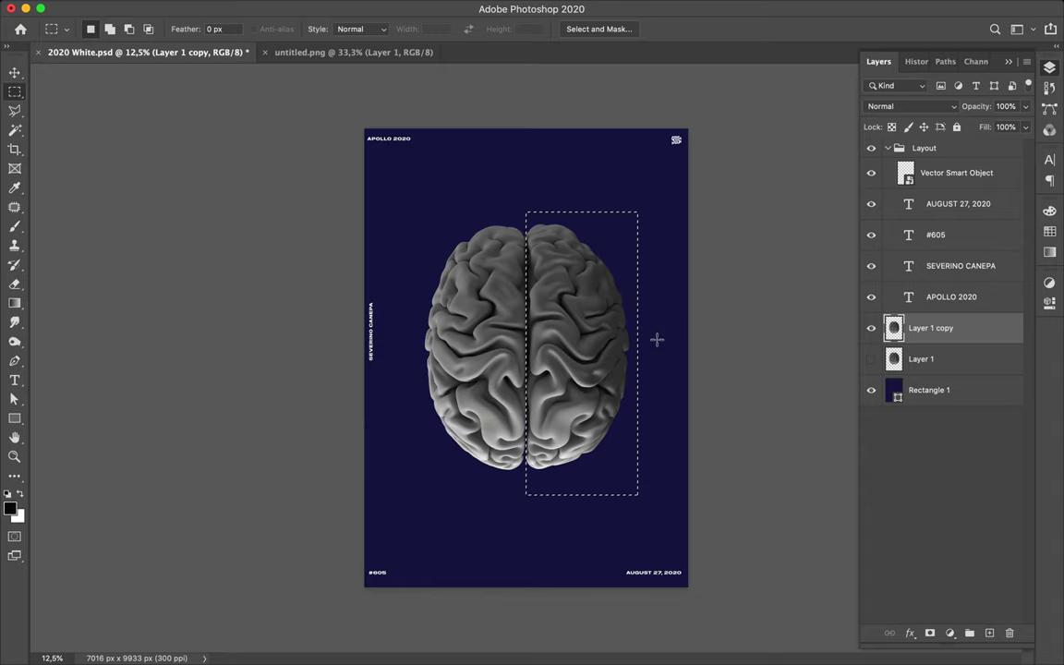
key(Delete)
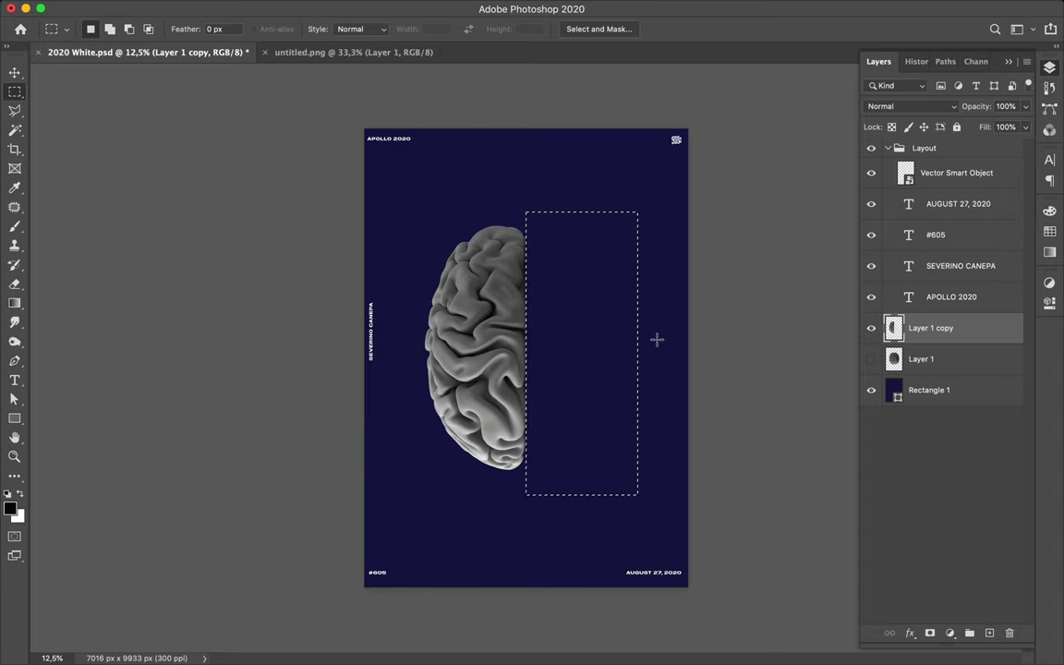
key(ctrl+v)
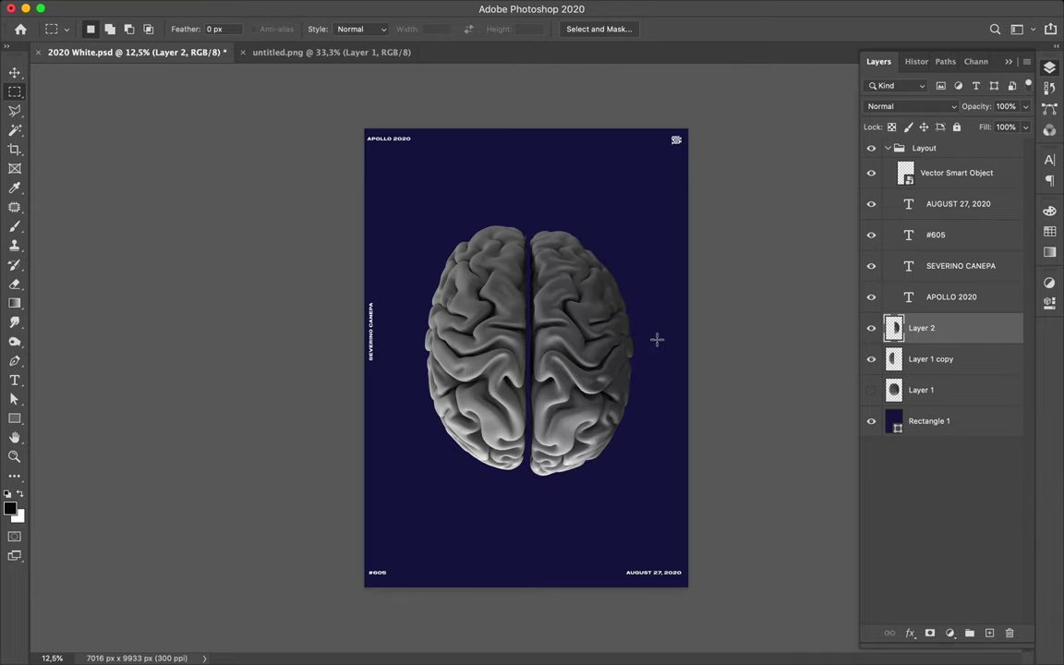
Raise the right brain half (Layer 2) well above the left half
key(v)
scroll(577, 292, up, 3)
scroll(577, 292, down, 1)
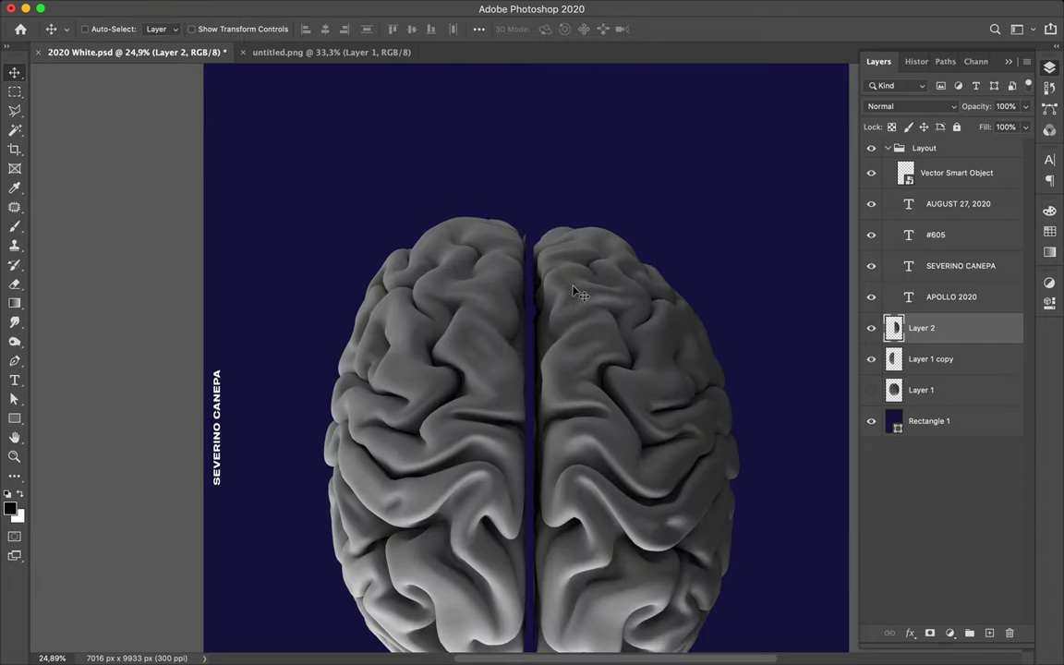
drag(612, 325, 602, 185)
scroll(595, 246, down, 3)
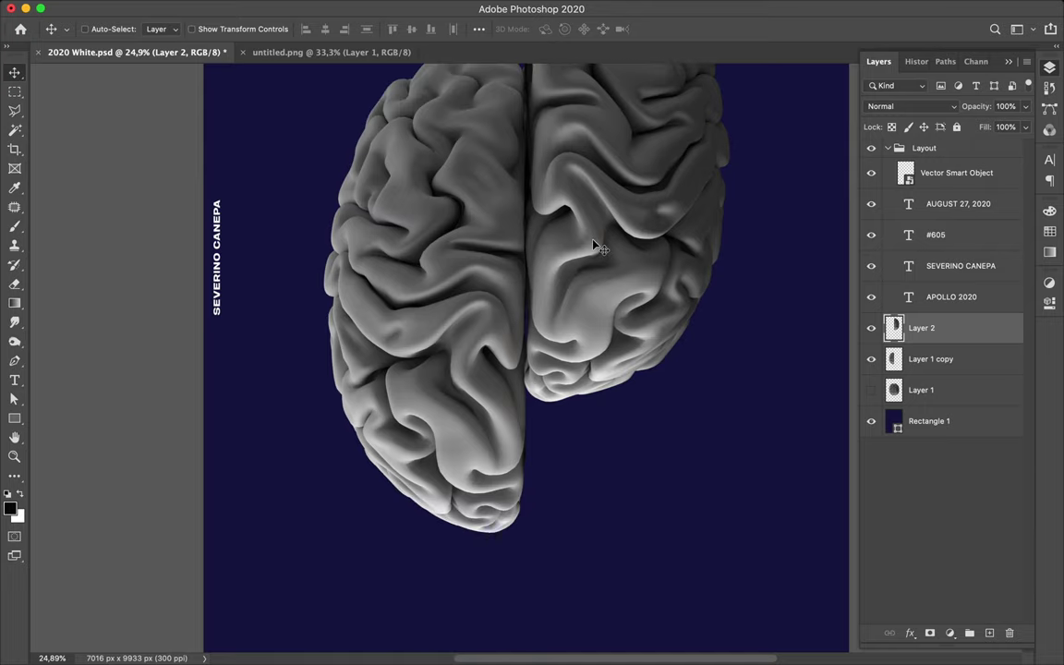
drag(592, 244, 595, 246)
scroll(594, 246, down, 6)
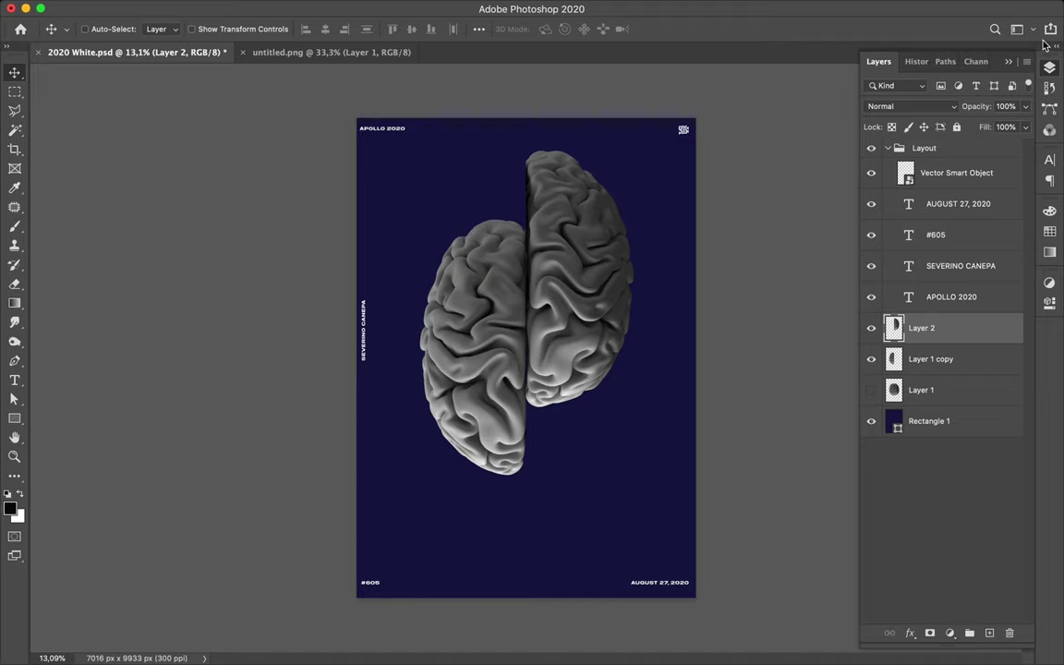
Select both brain halves and move them down together
key(t)
key(v)
click(464, 277)
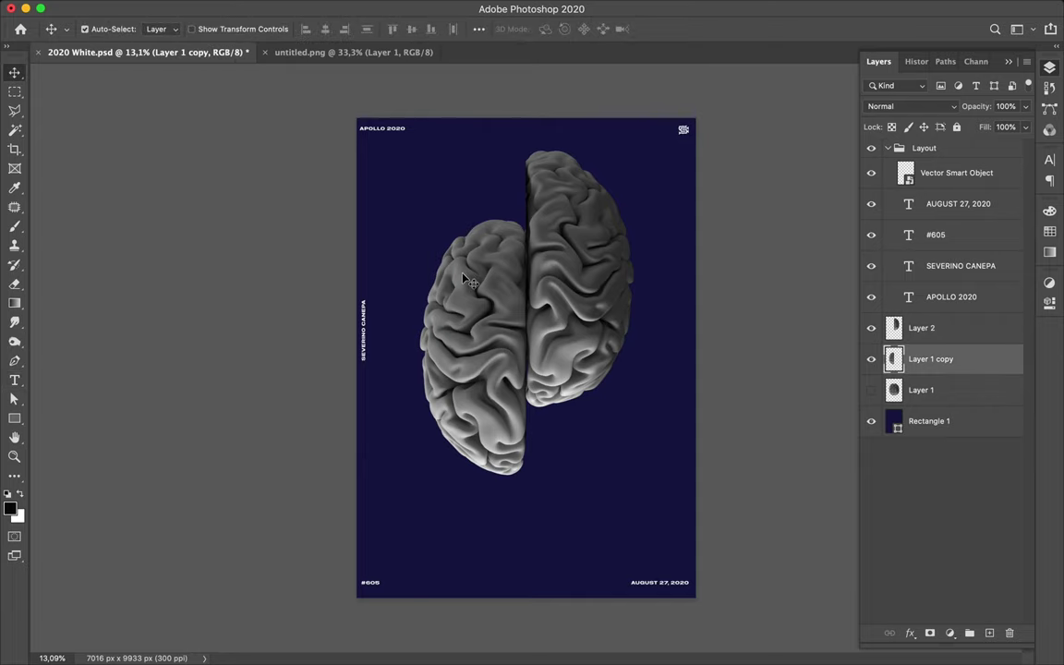
shift+click(566, 250)
drag(565, 249, 563, 294)
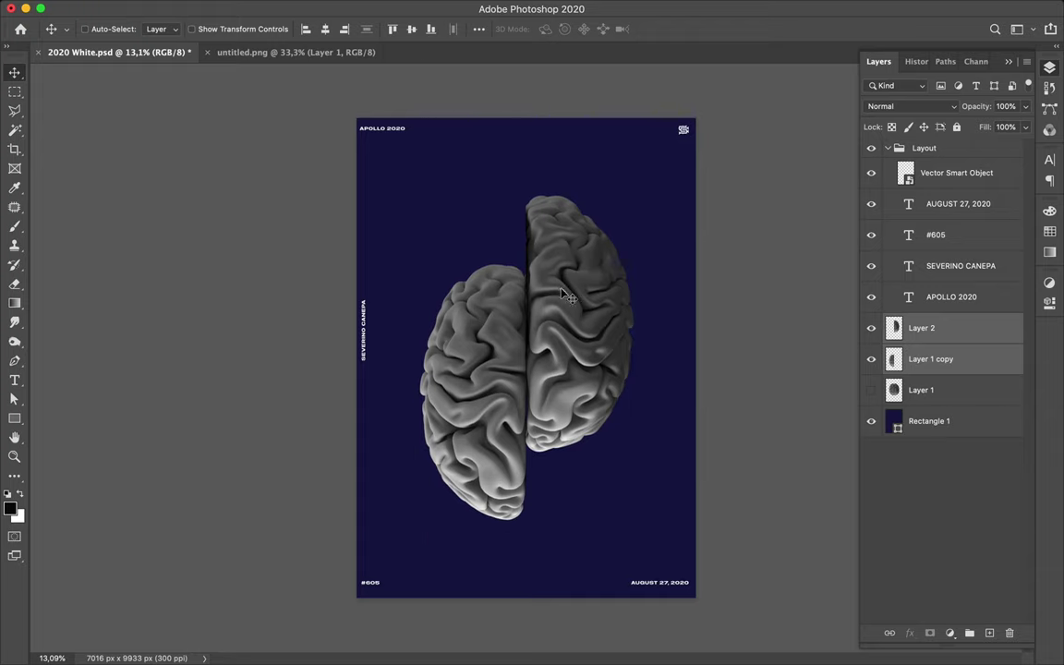
Type the white word MENTAL above the left brain half
key(t)
click(439, 238)
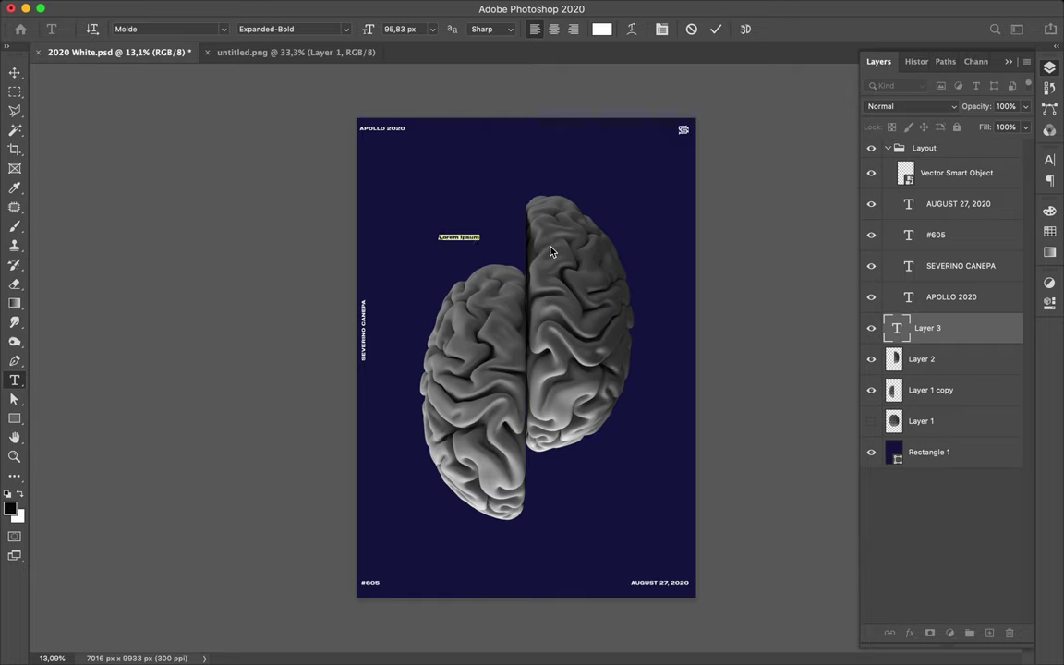
text(M)
key(Escape)
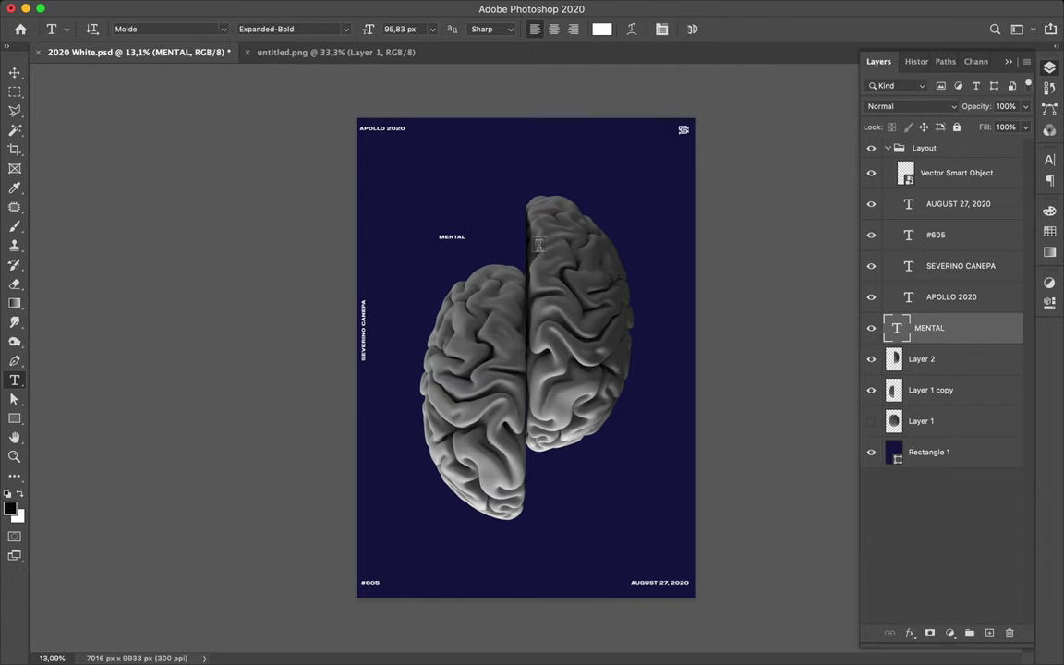
Duplicate MENTAL, retype the copy as PROCESS, and stack it under MENTAL
key(v)
drag(462, 237, 584, 471)
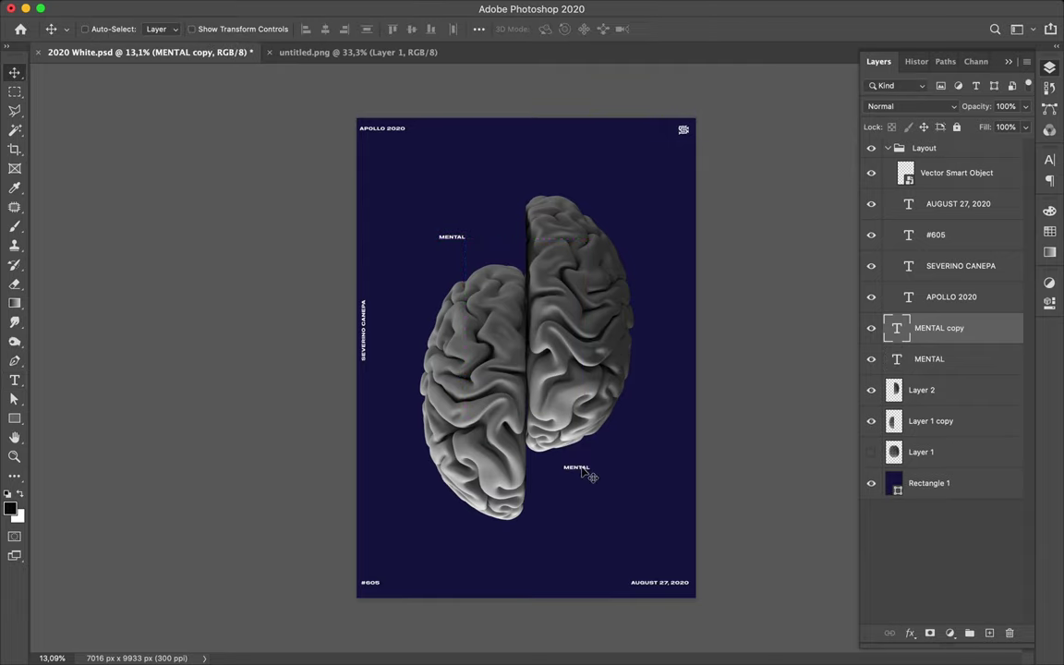
double_click(578, 467)
key(BackSpace)
text(PRODU)
key(ctrl+Return)
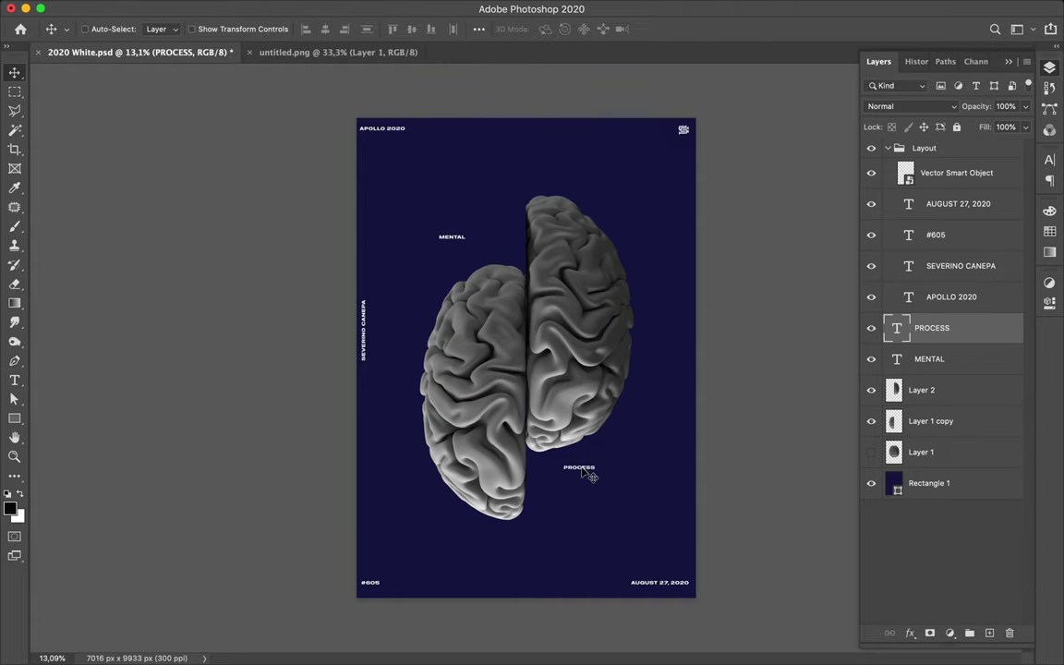
drag(591, 473, 463, 254)
key(alt+shift+bracketleft)
key(super+t)
Scale MENTAL and PROCESS up across the brain, then move MENTAL's layer below Layer 2
drag(471, 250, 658, 393)
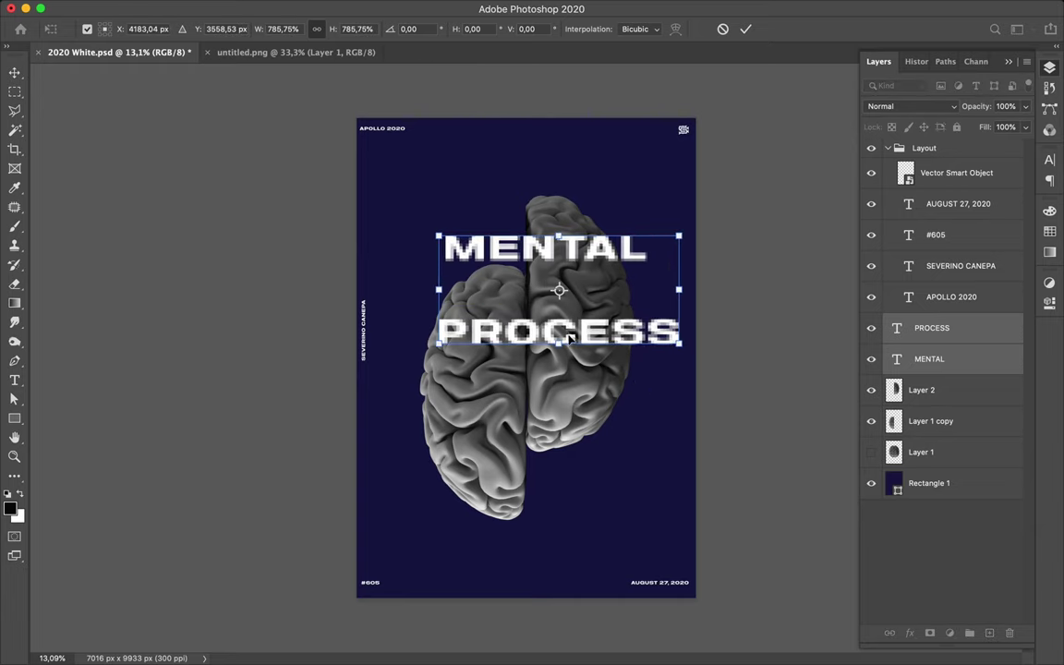
key(Return)
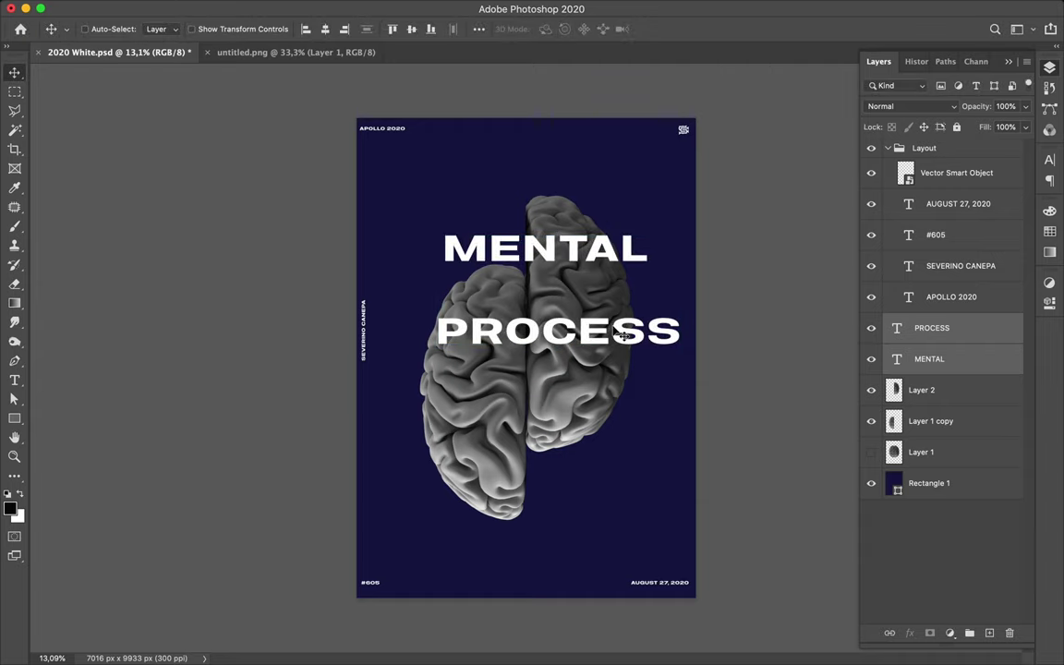
drag(501, 235, 487, 230)
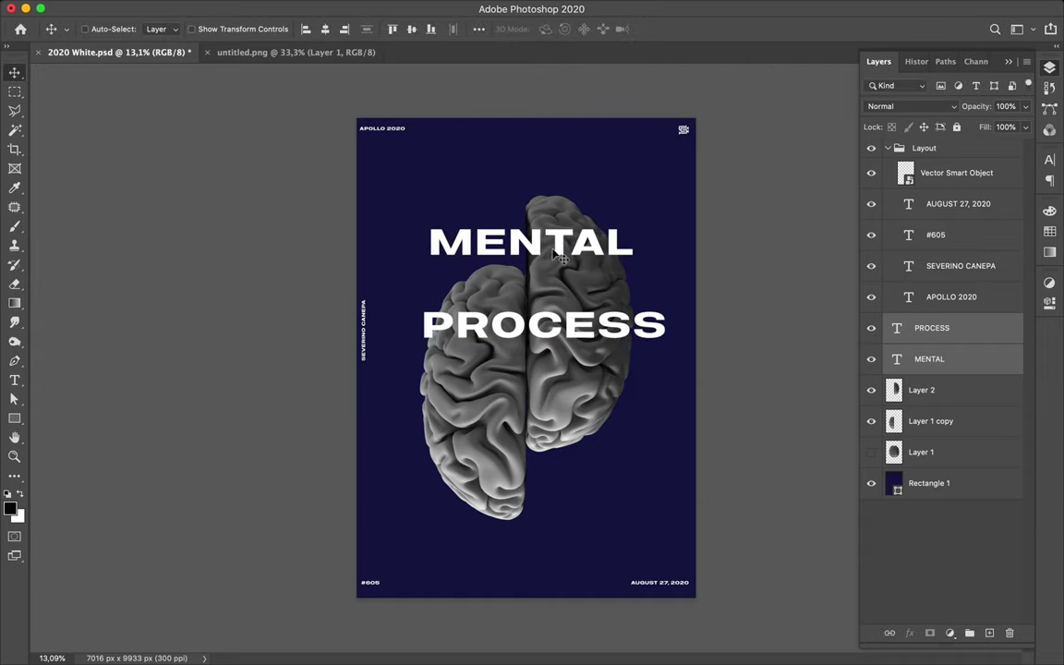
click(934, 357)
drag(938, 350, 938, 399)
drag(440, 229, 487, 242)
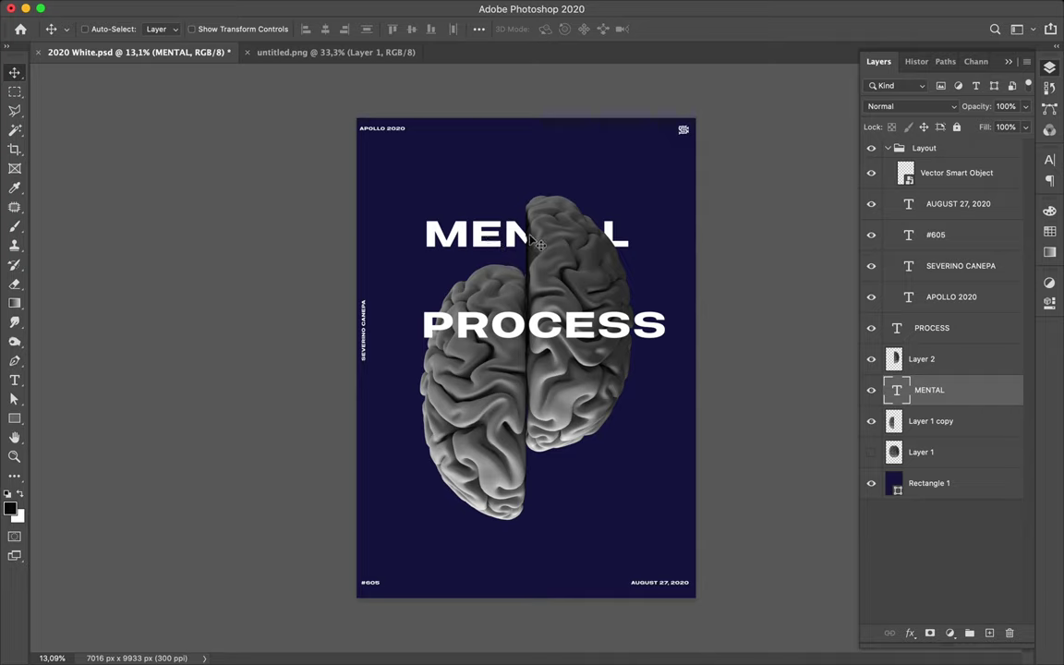
Duplicate MENTAL and shorten the lower copy to MEN
drag(522, 242, 529, 181)
click(511, 242)
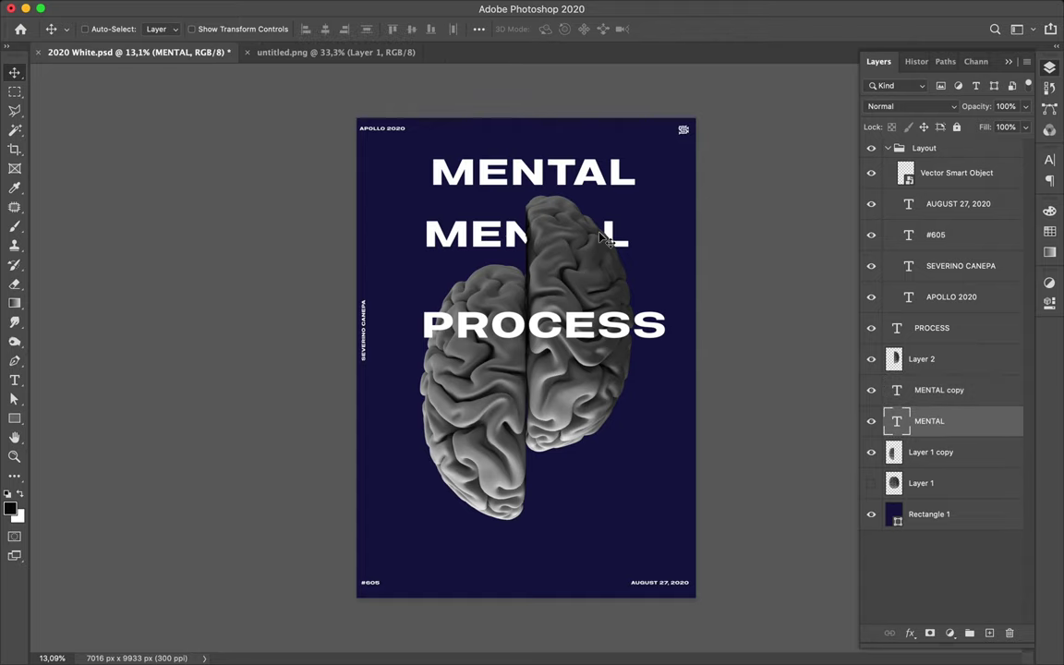
key(t)
click(616, 231)
key(BackSpace)
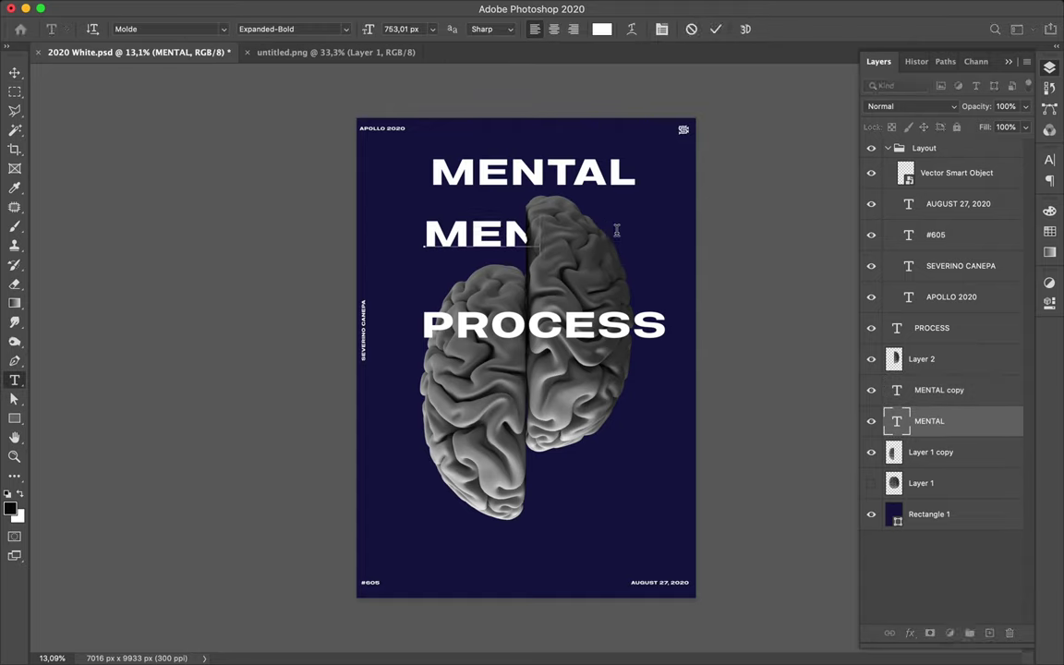
key(Escape)
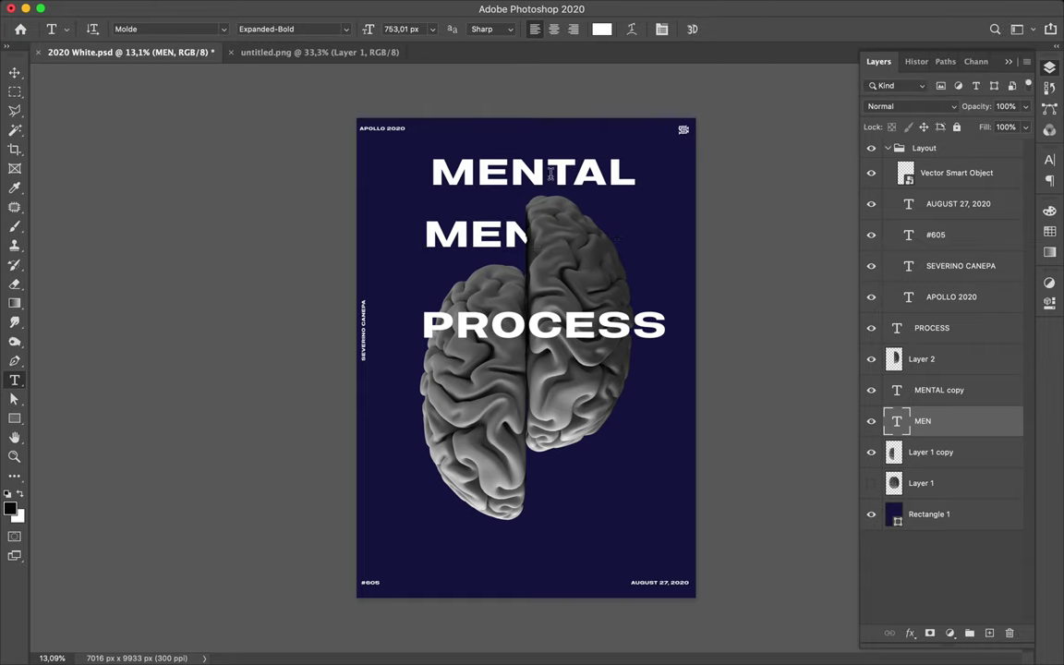
Cut the upper copy to NTAL and place it raised to the right of MEN
drag(511, 174, 428, 172)
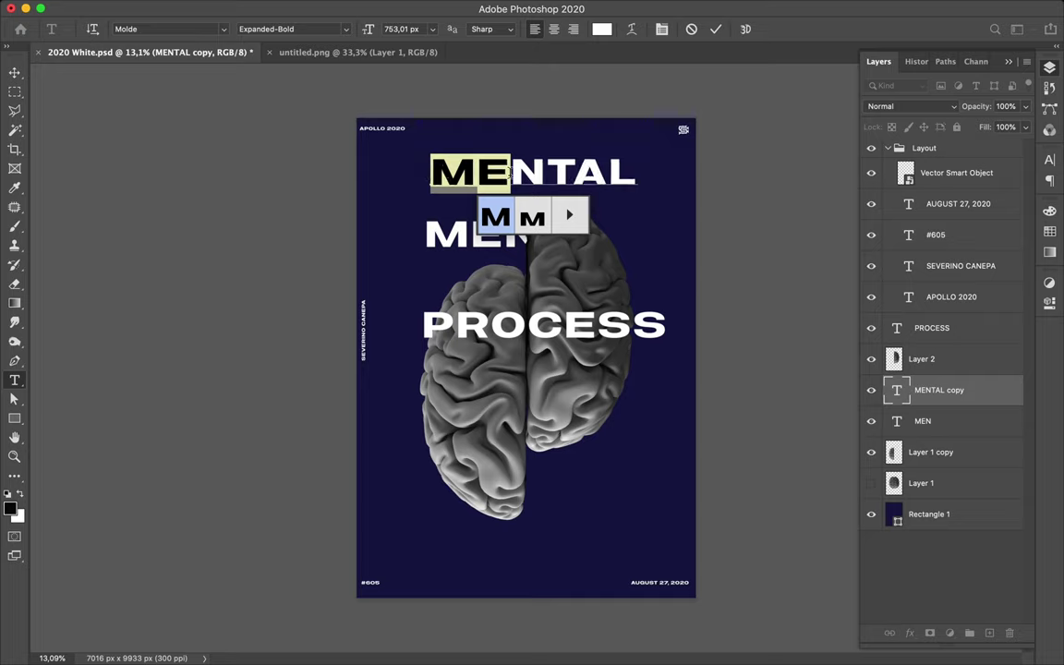
click(508, 165)
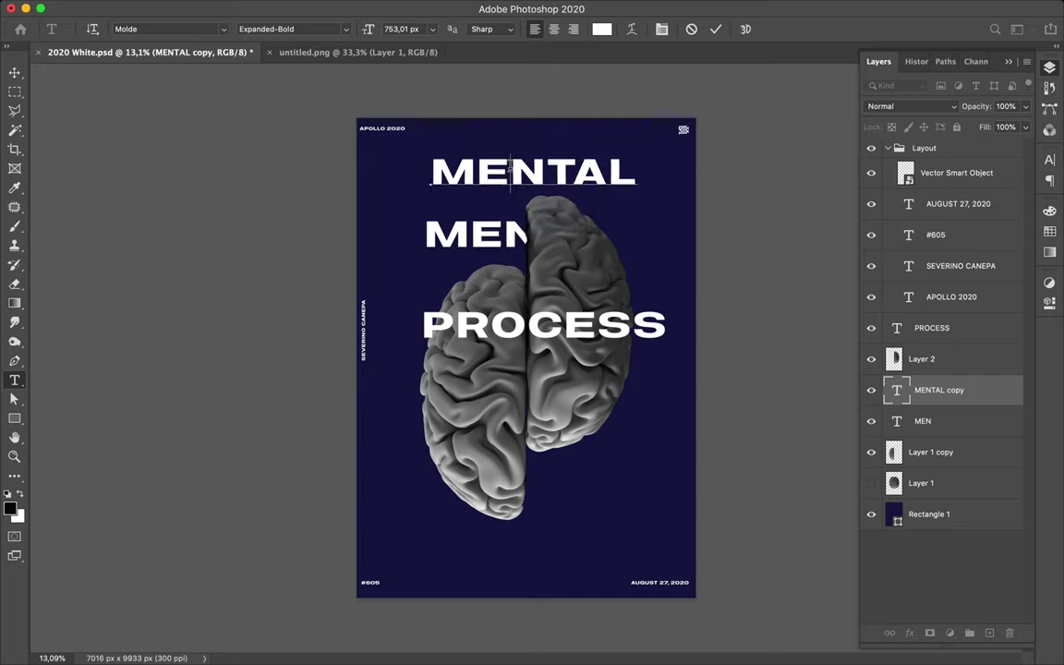
key(BackSpace)
key(BackSpace)
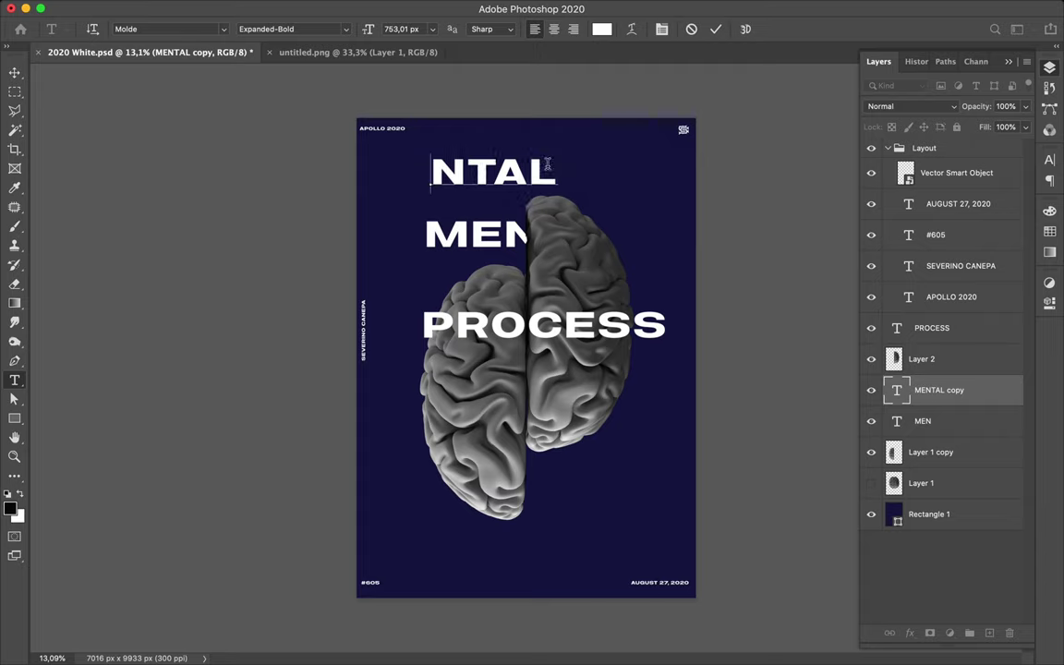
key(Escape)
key(v)
drag(494, 174, 620, 208)
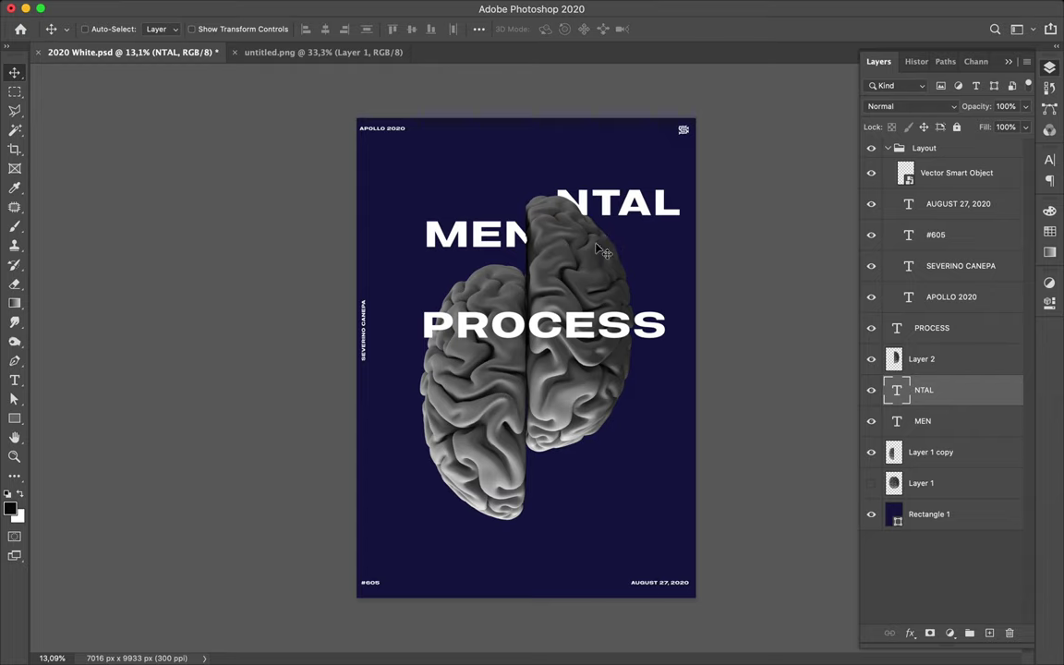
key(super)
super+click(541, 336)
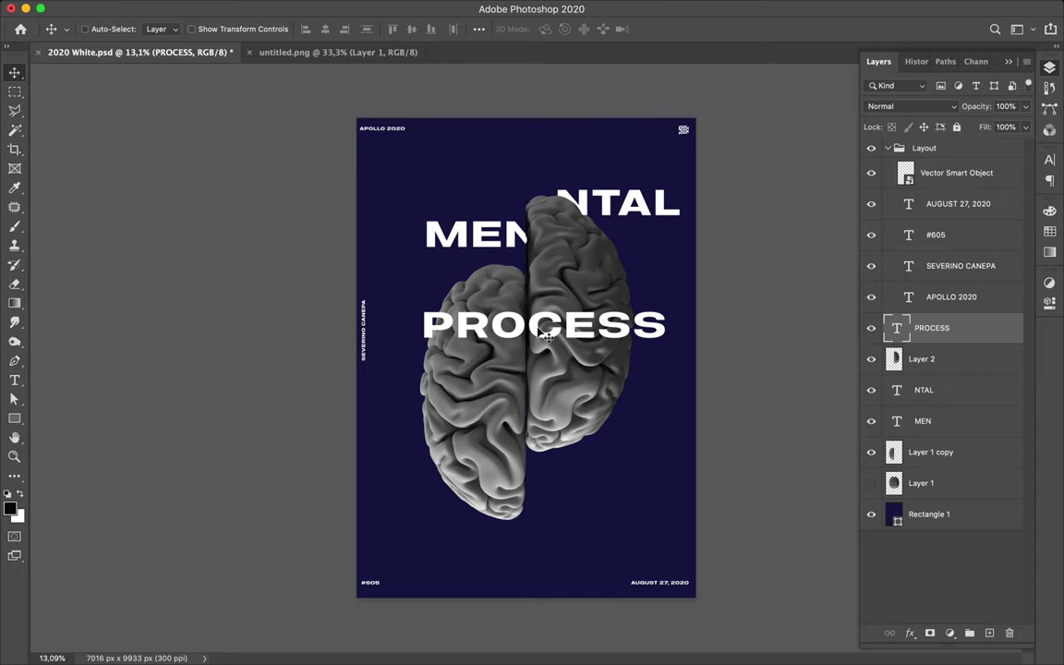
Shorten the PROCESS text to PROC
double_click(556, 323)
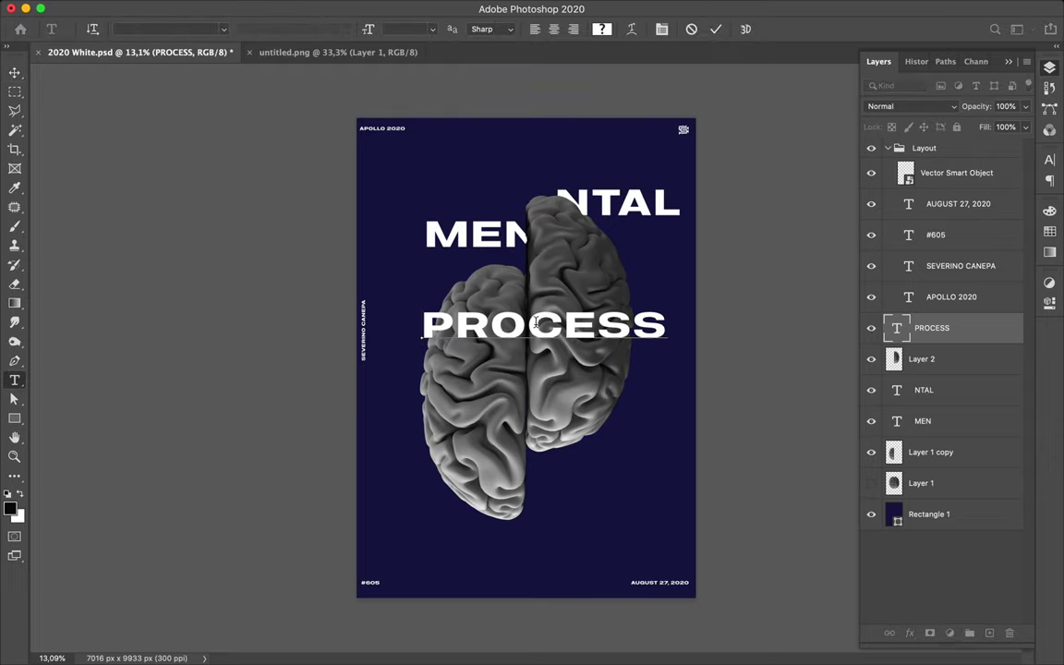
drag(526, 323, 703, 320)
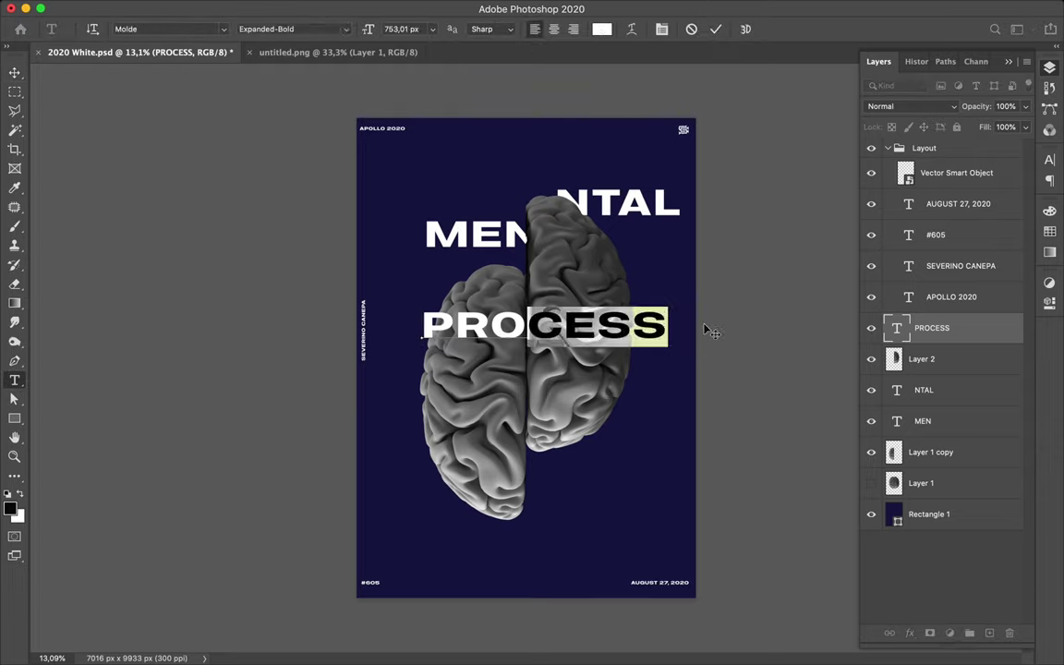
key(BackSpace)
key(Escape)
key(v)
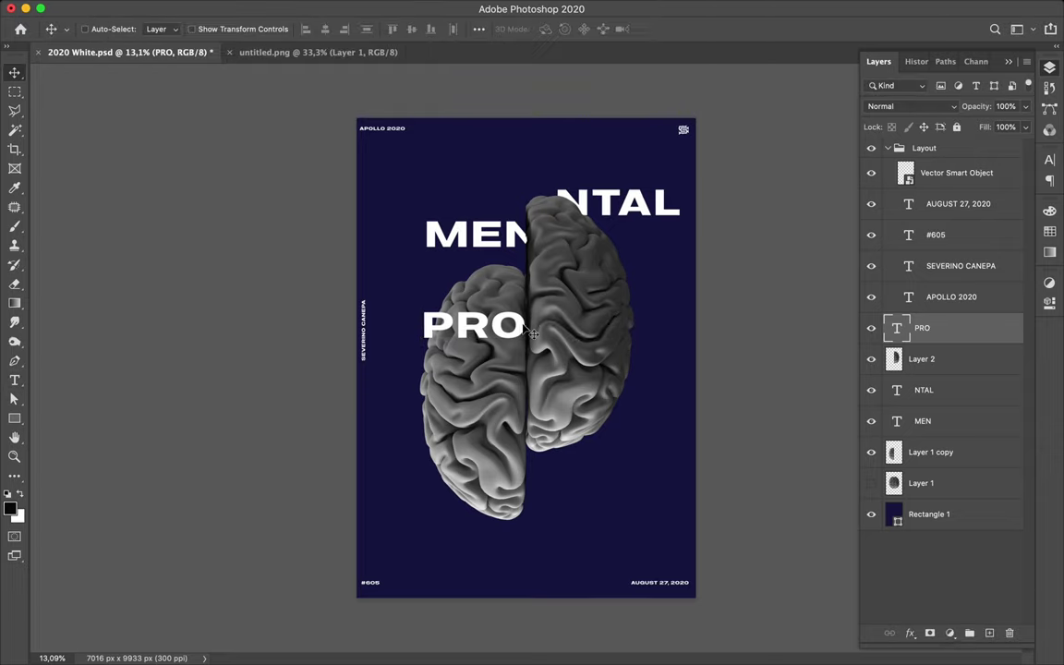
key(t)
click(473, 323)
text(CESS)
key(BackSpace)
key(BackSpace)
key(BackSpace)
key(BackSpace)
text(C)
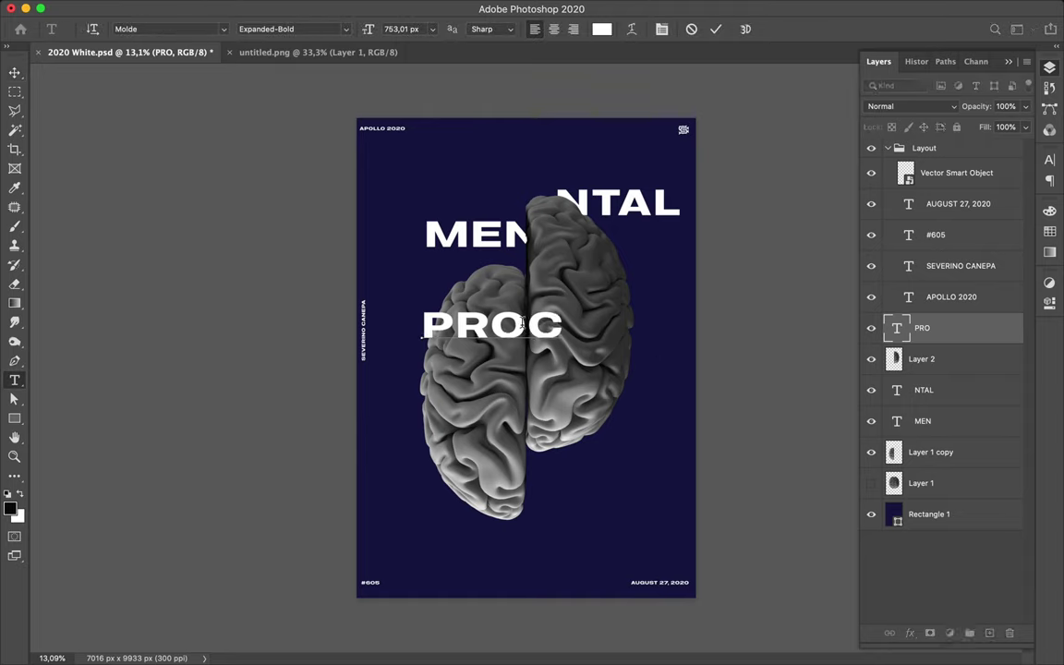
key(Escape)
Duplicate PROC lower right and retype the copy as CESS
key(v)
drag(509, 325, 555, 381)
key(t)
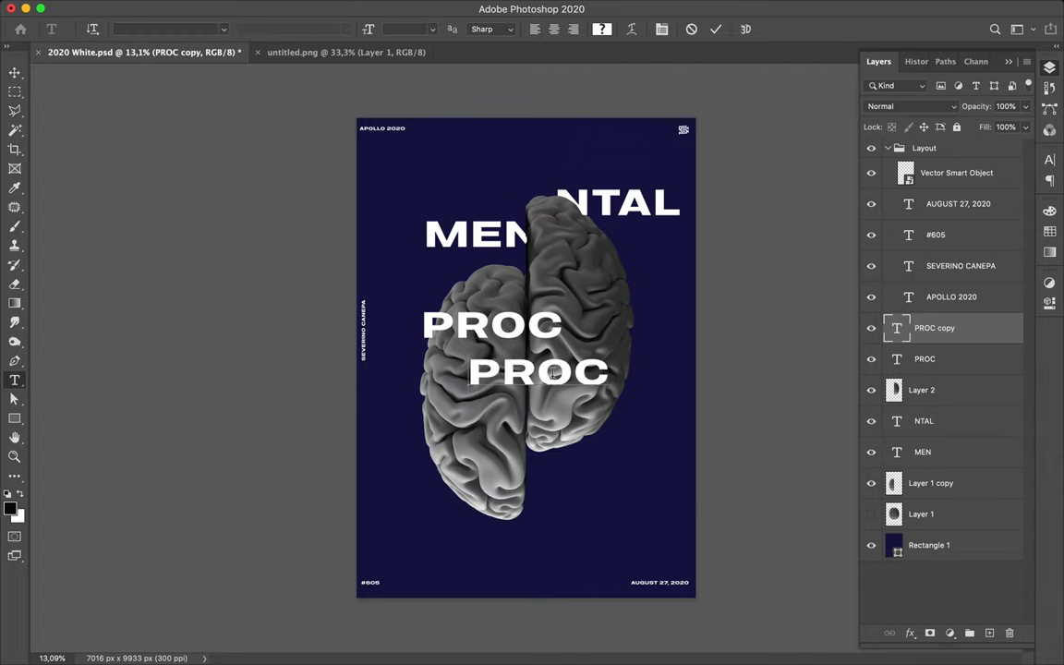
click(542, 369)
key(ctrl+a)
text(CESS)
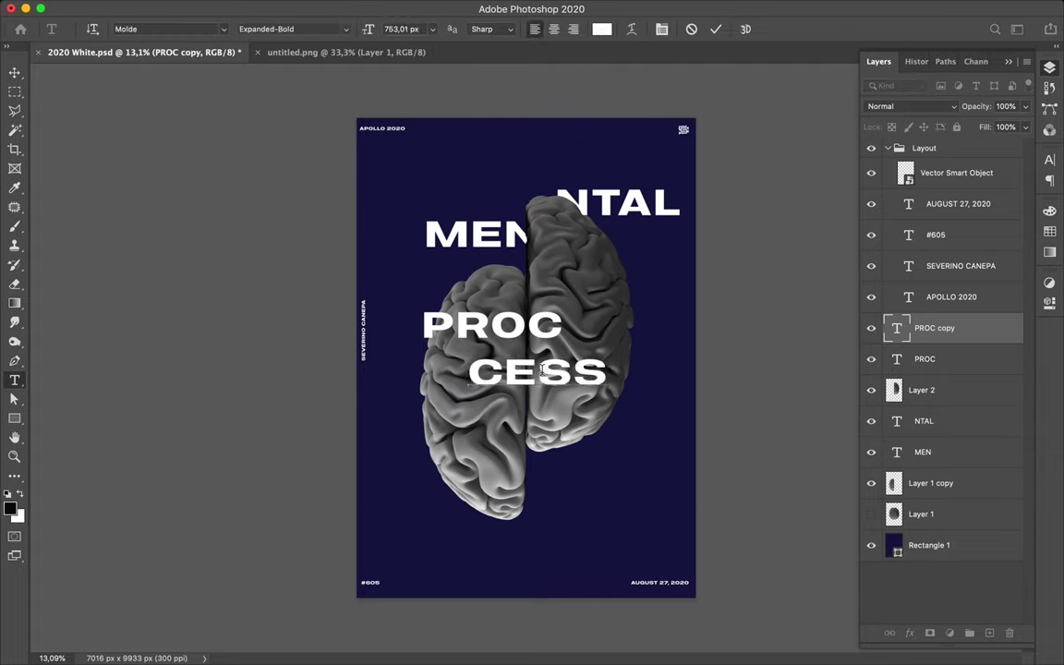
key(ctrl+Return)
Move PROC down and to the left, below CESS
key(v)
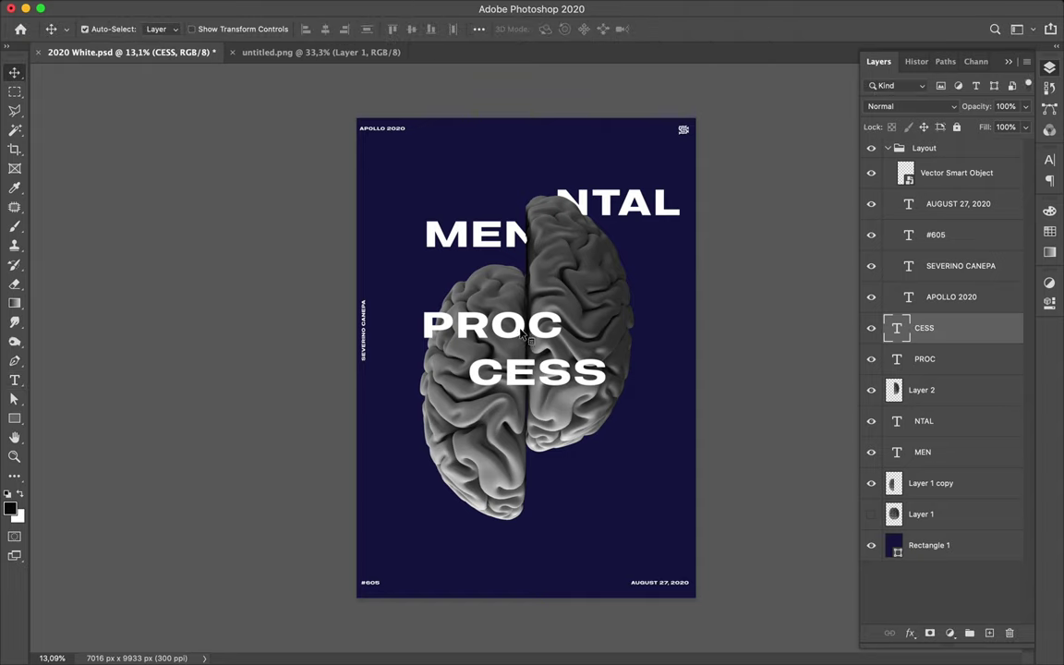
ctrl+click(514, 331)
double_click(510, 335)
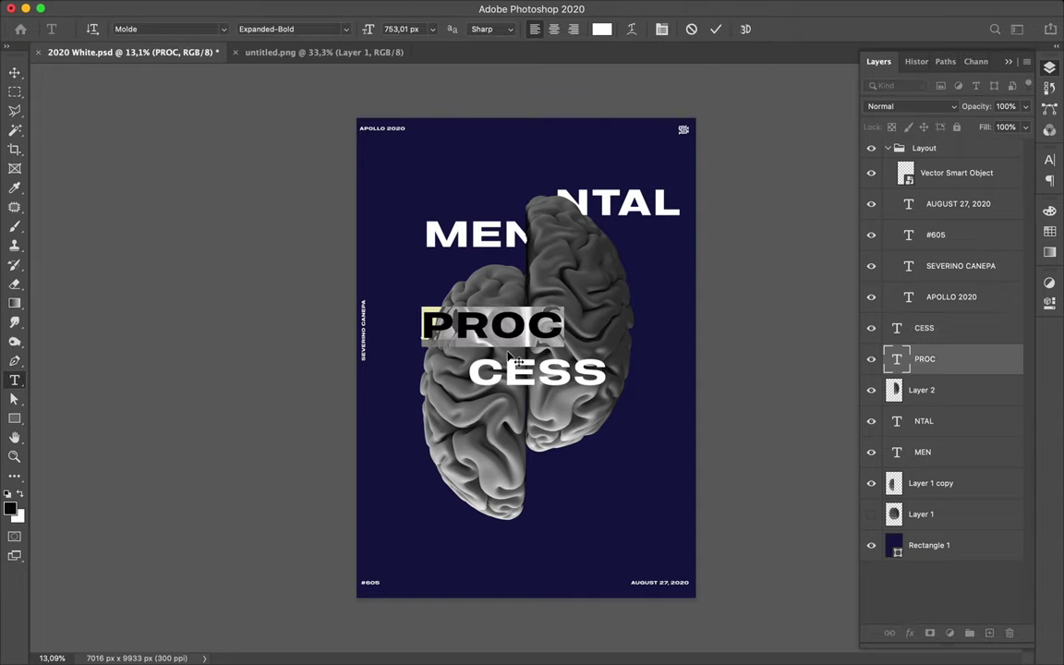
key(ctrl+Return)
key(v)
drag(502, 336, 464, 470)
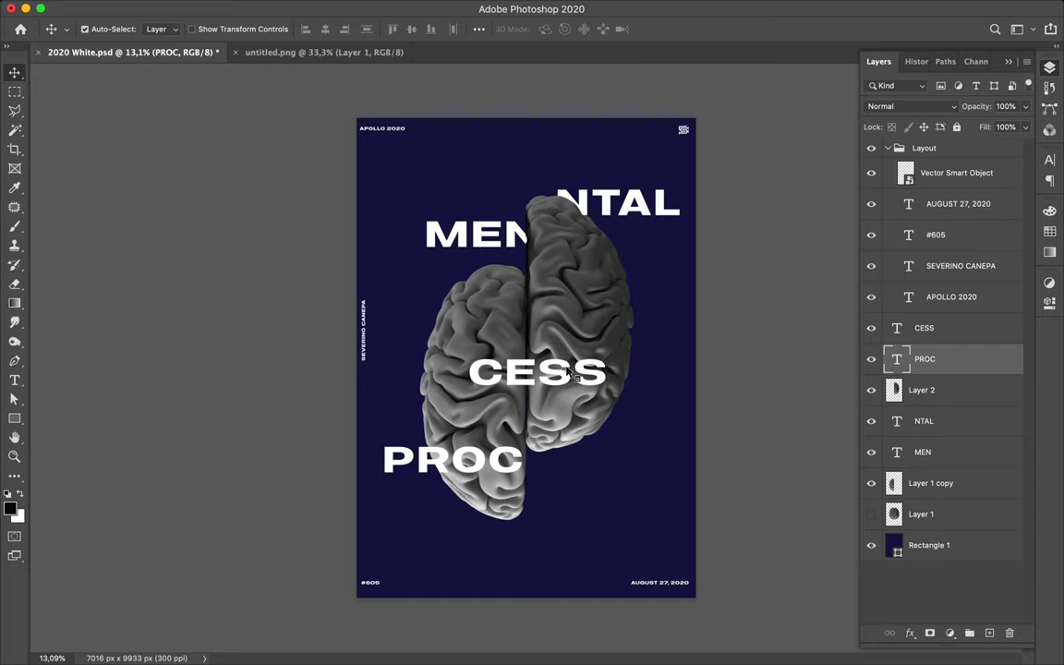
Reorder the CESS layer so it sits just above Layer 2
click(936, 341)
drag(936, 347, 936, 490)
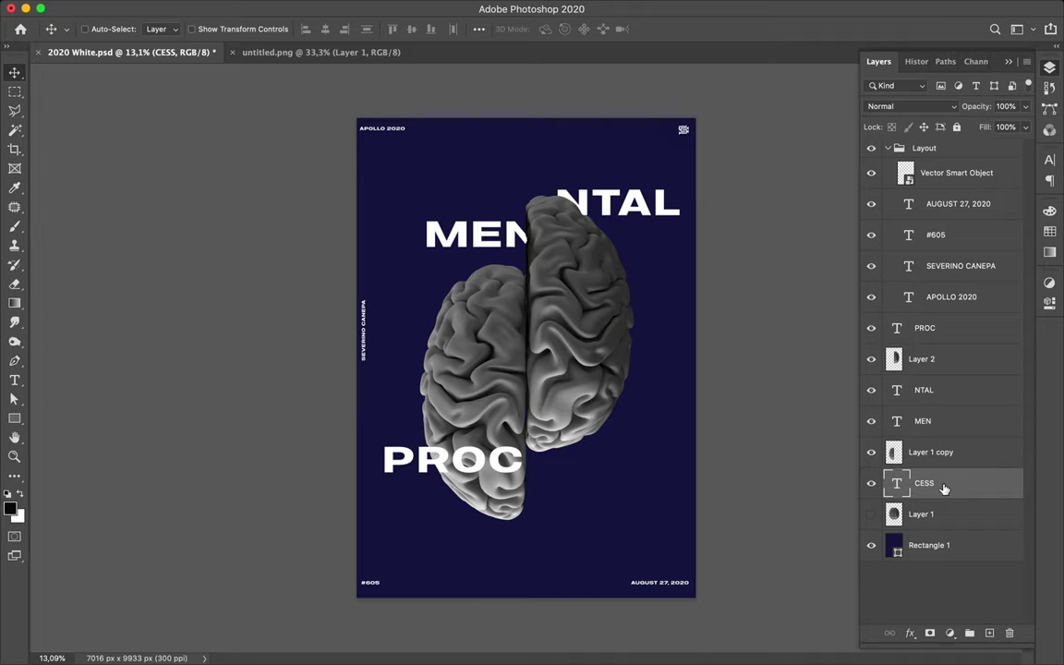
drag(944, 488, 924, 352)
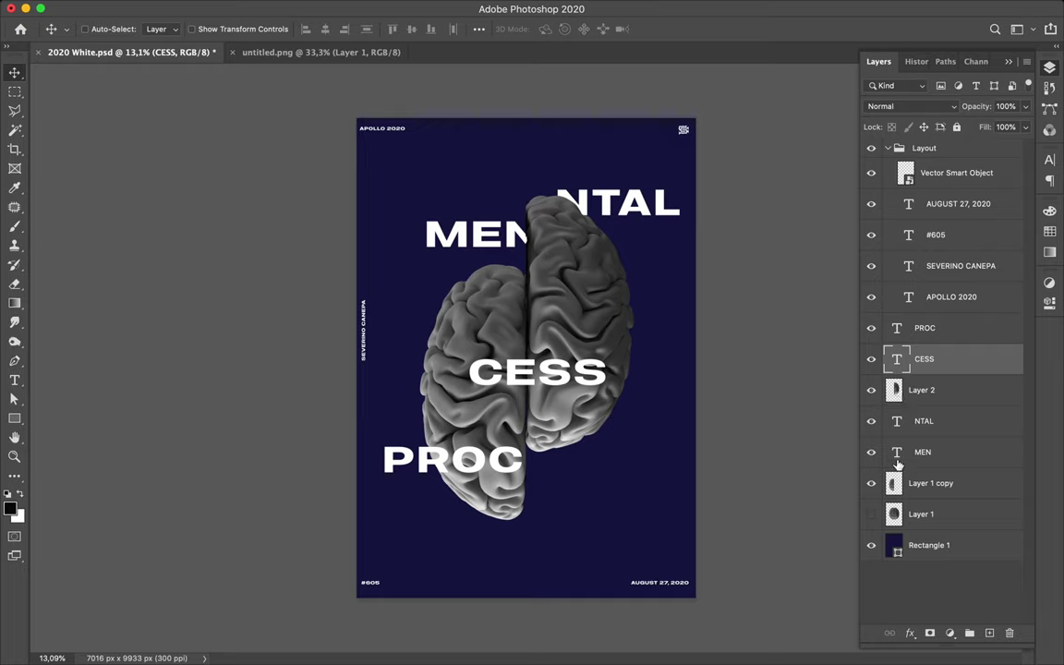
Mask CESS, painting black where it overlaps the left-hemisphere selection from Layer 1 copy
click(930, 634)
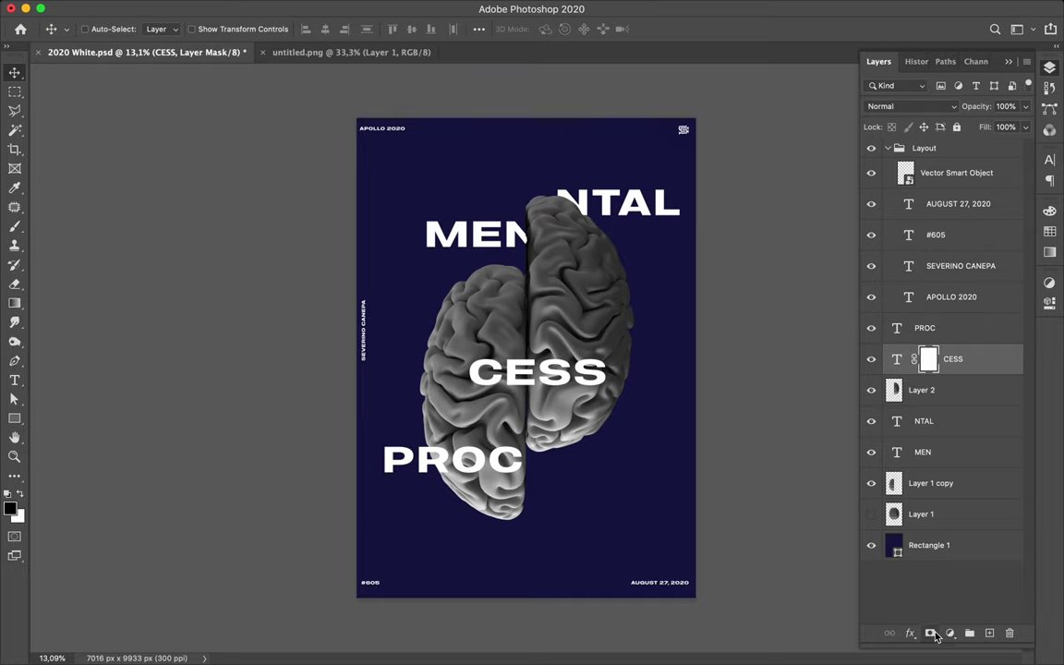
super+click(894, 484)
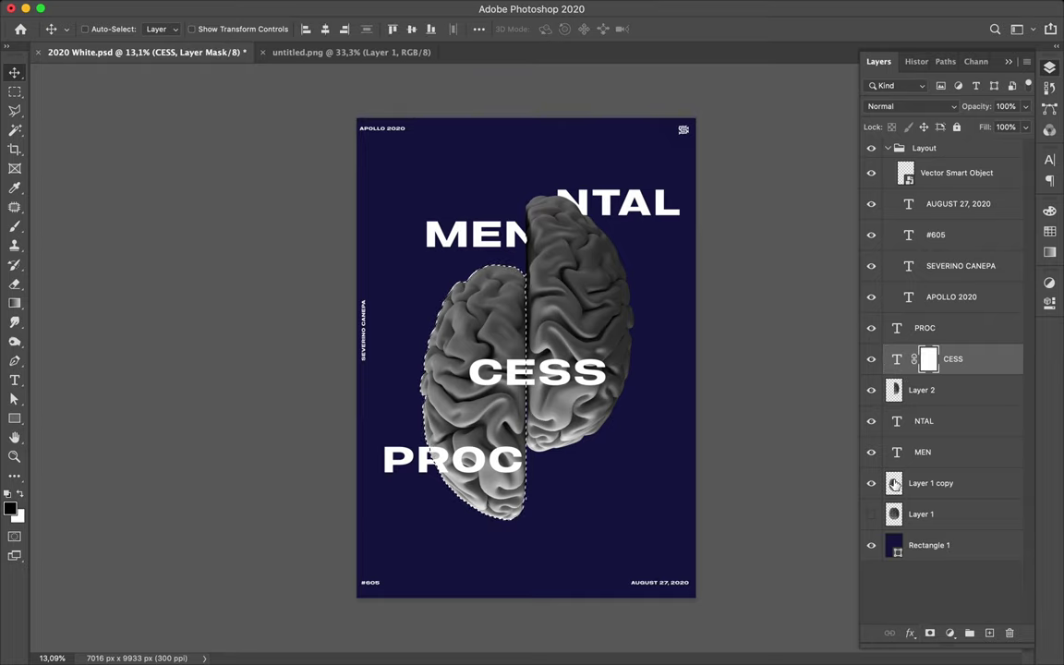
key(b)
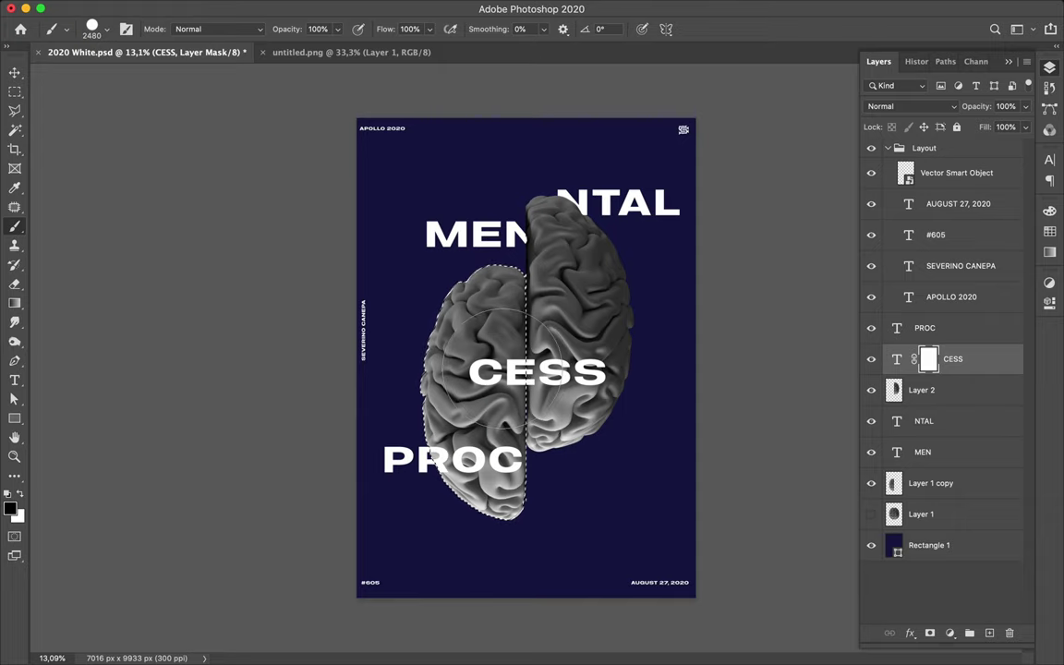
drag(443, 362, 466, 362)
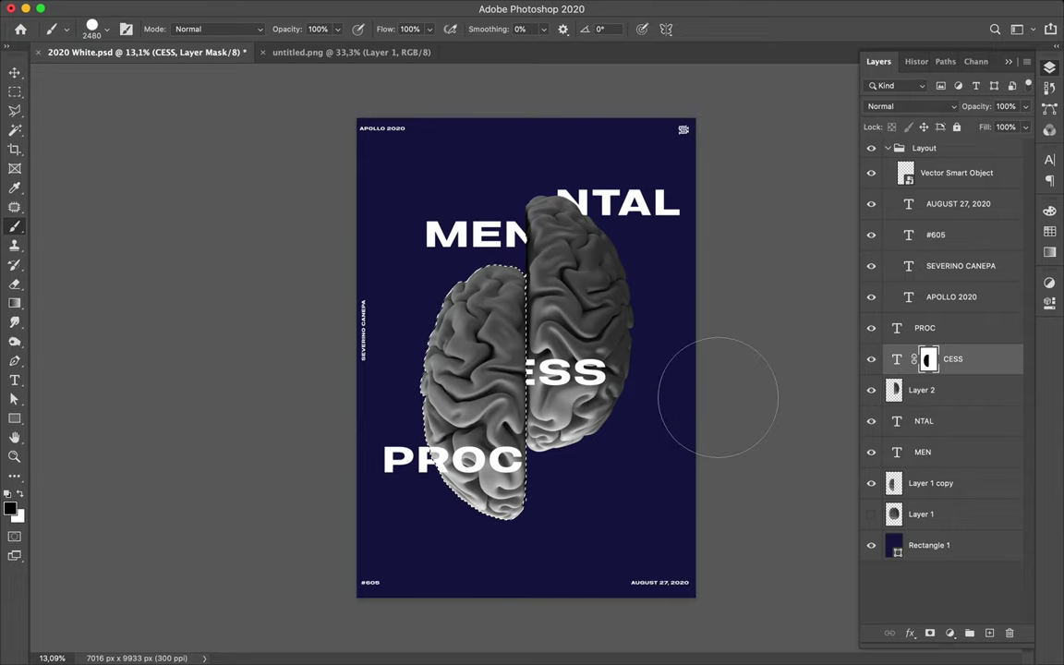
Unlink the CESS mask from its text and clear the left-hemisphere selection
key(v)
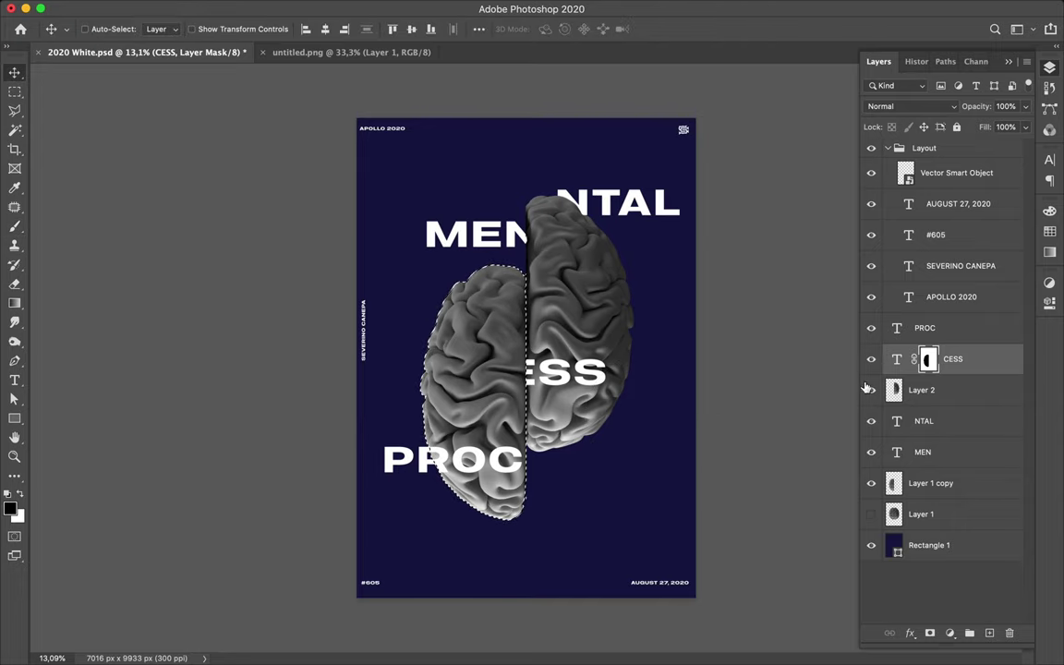
click(913, 360)
key(m)
click(442, 363)
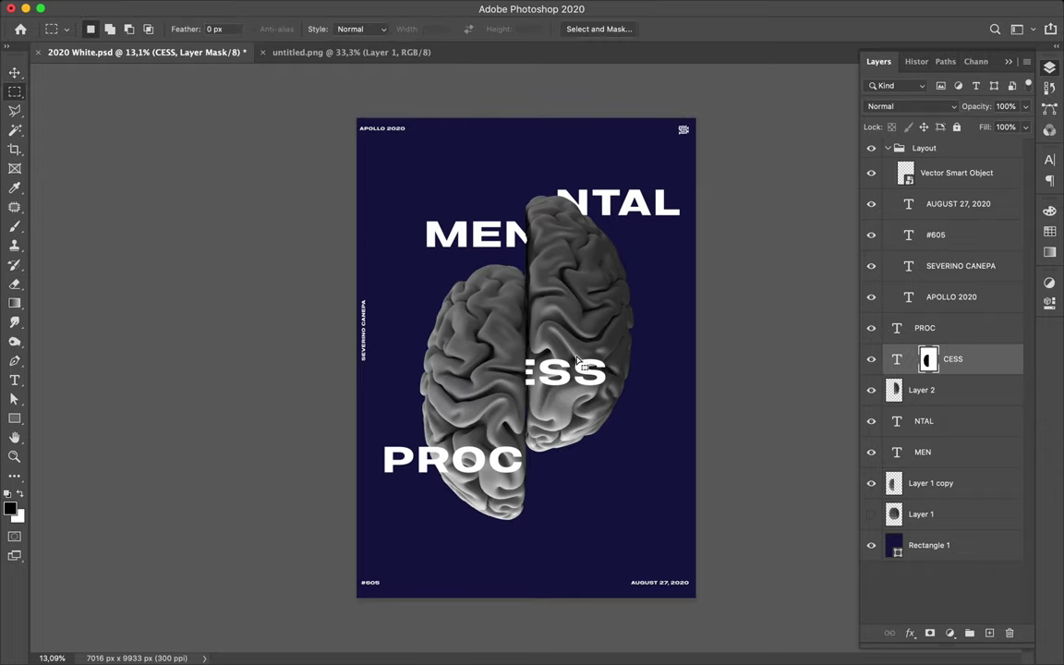
key(v)
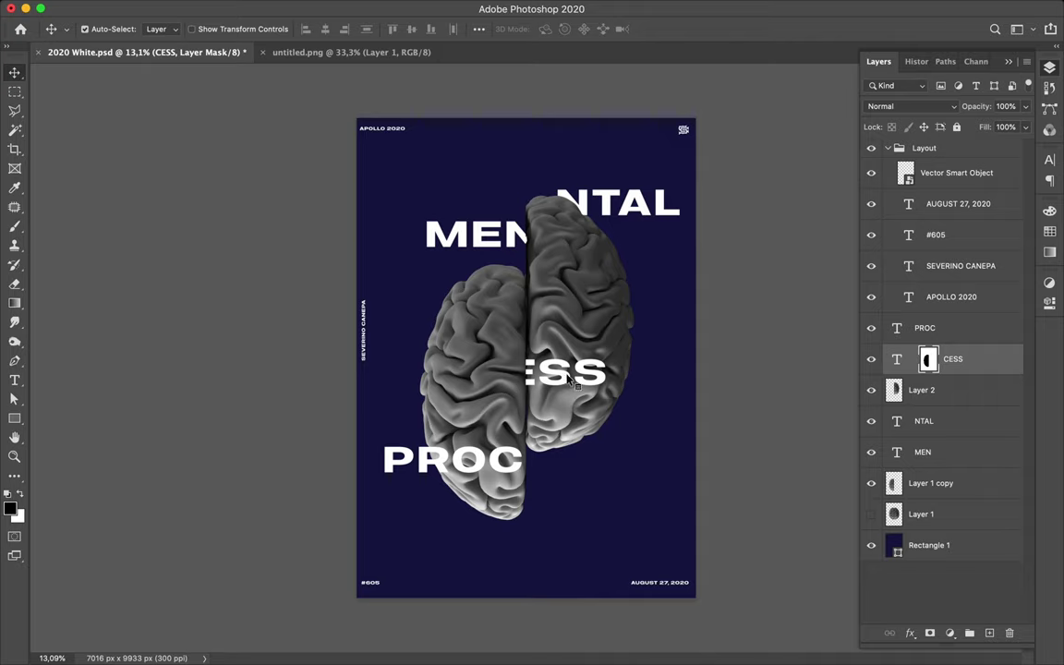
double_click(894, 362)
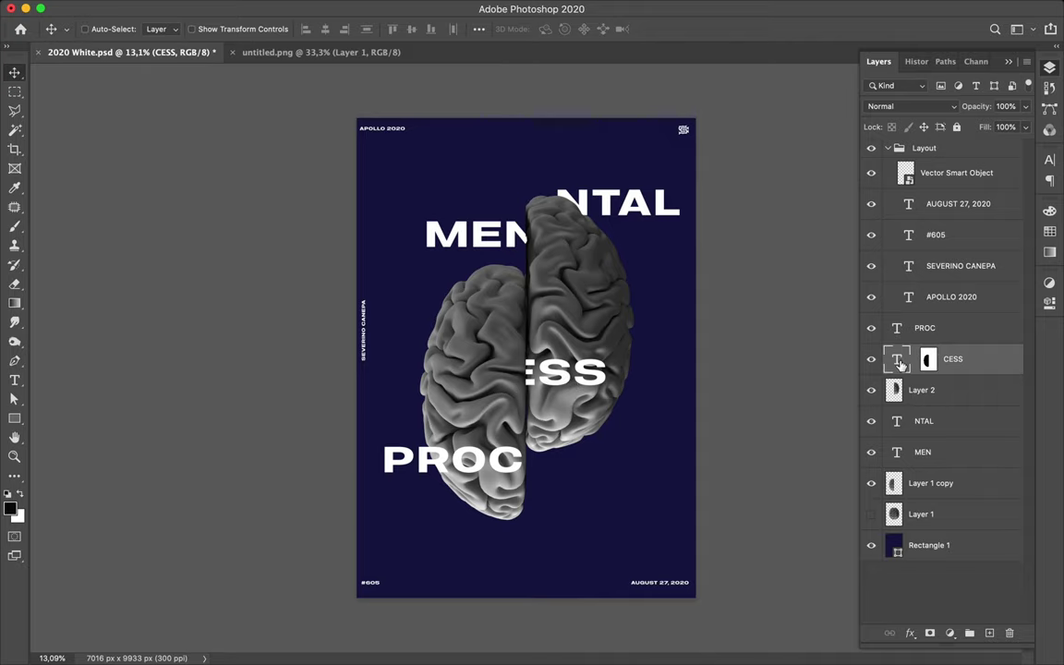
click(594, 373)
key(Escape)
Shift CESS about 600 px right and 240 px down, then select PROC
key(v)
drag(602, 368, 642, 387)
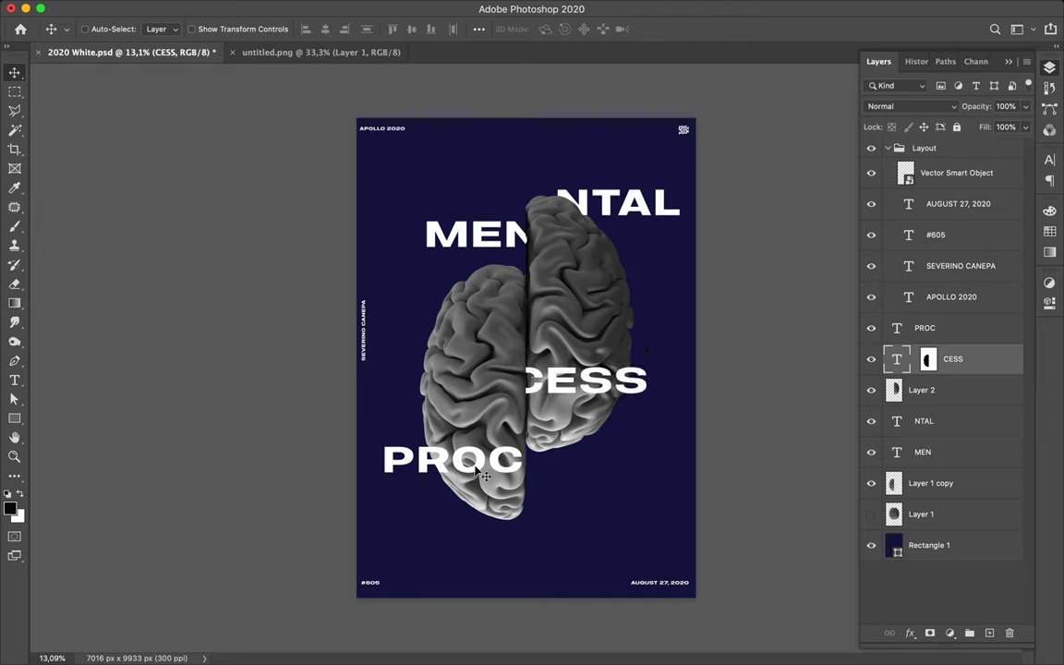
click(478, 471)
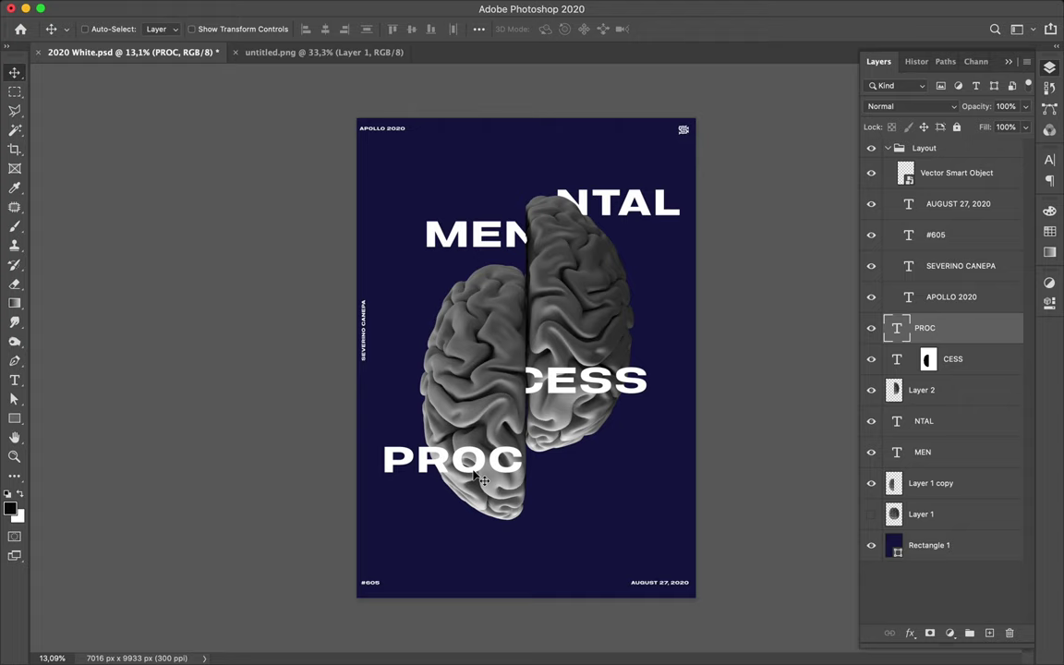
double_click(428, 438)
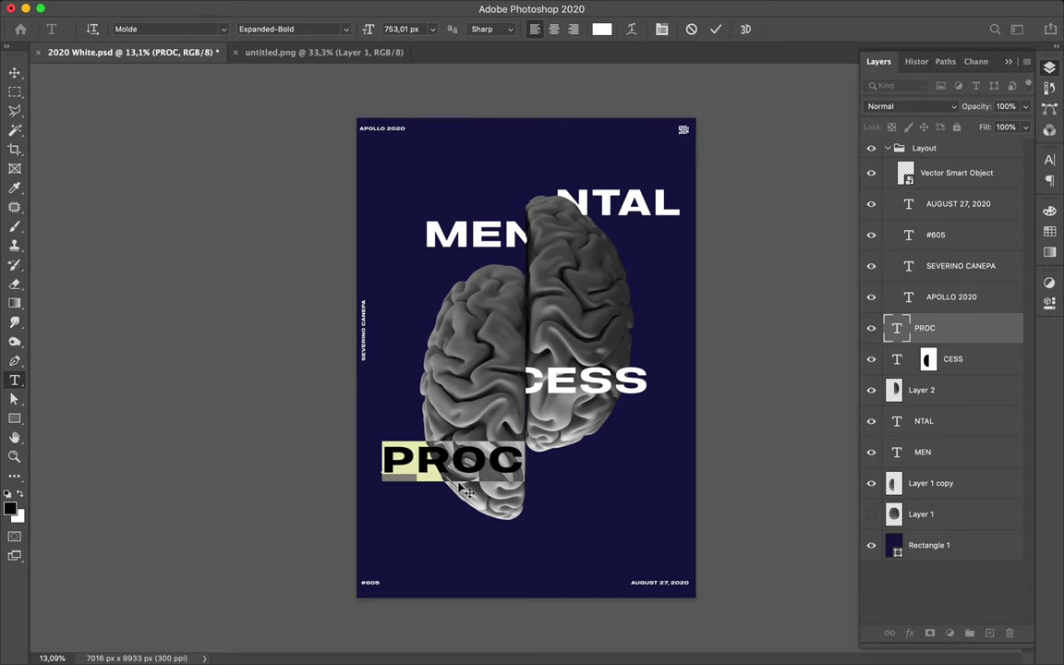
key(Escape)
Move PROC beneath Layer 1 copy in the stack and about 870 px lower
key(v)
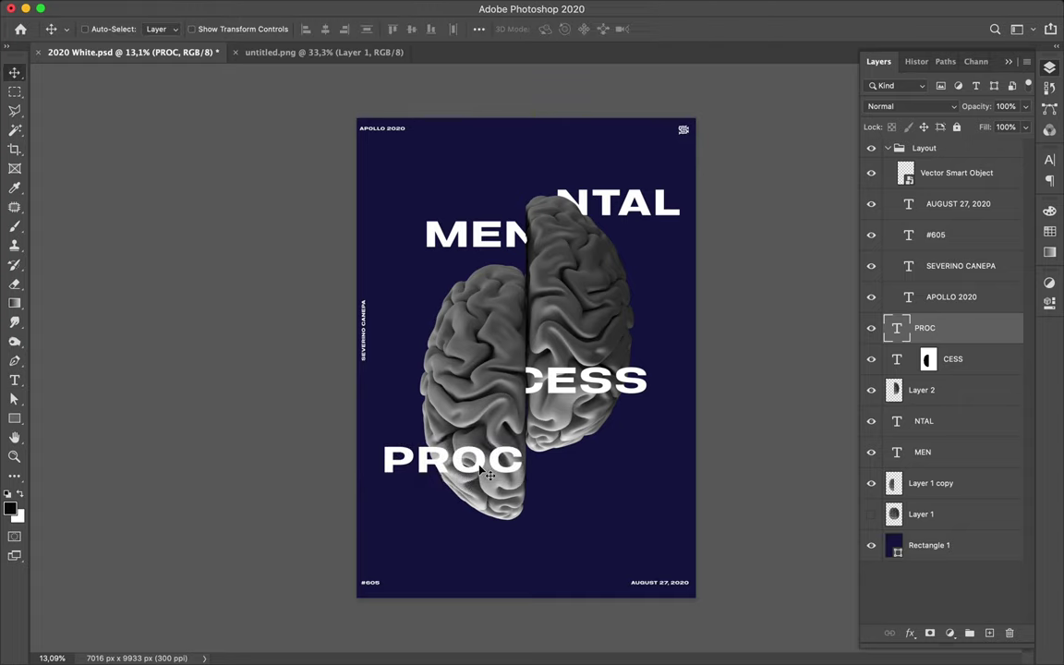
double_click(426, 446)
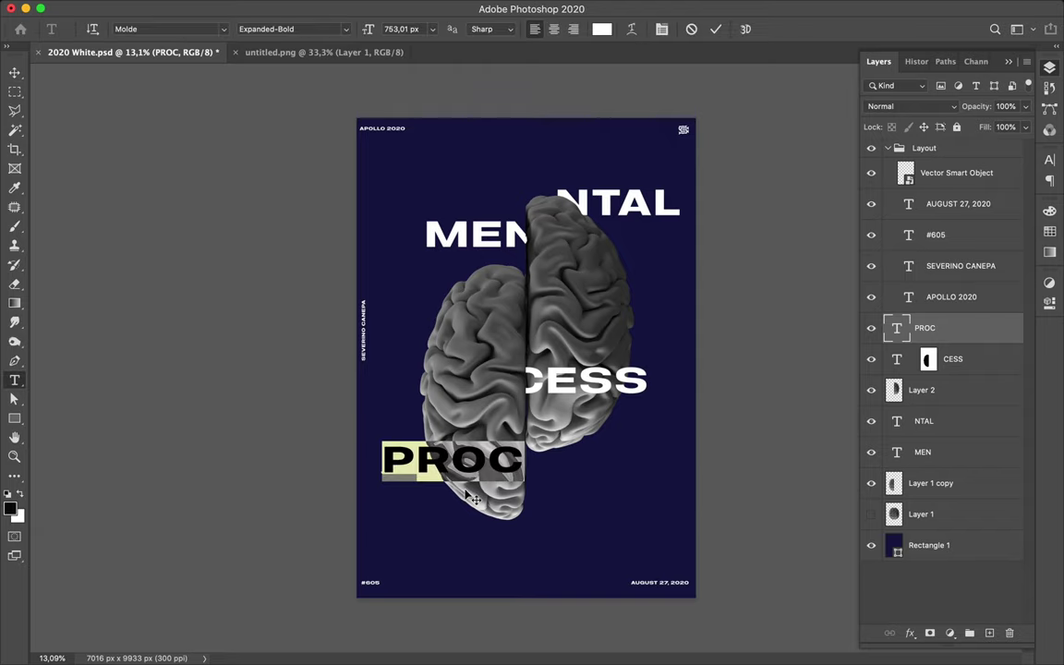
key(Escape)
drag(964, 333, 962, 494)
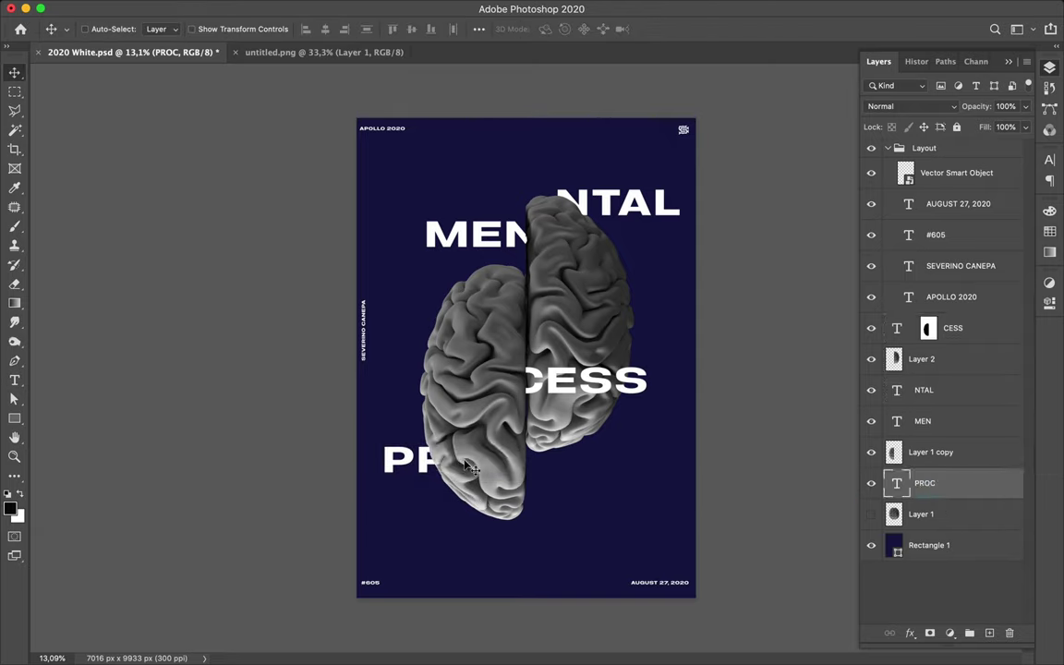
drag(430, 469, 414, 505)
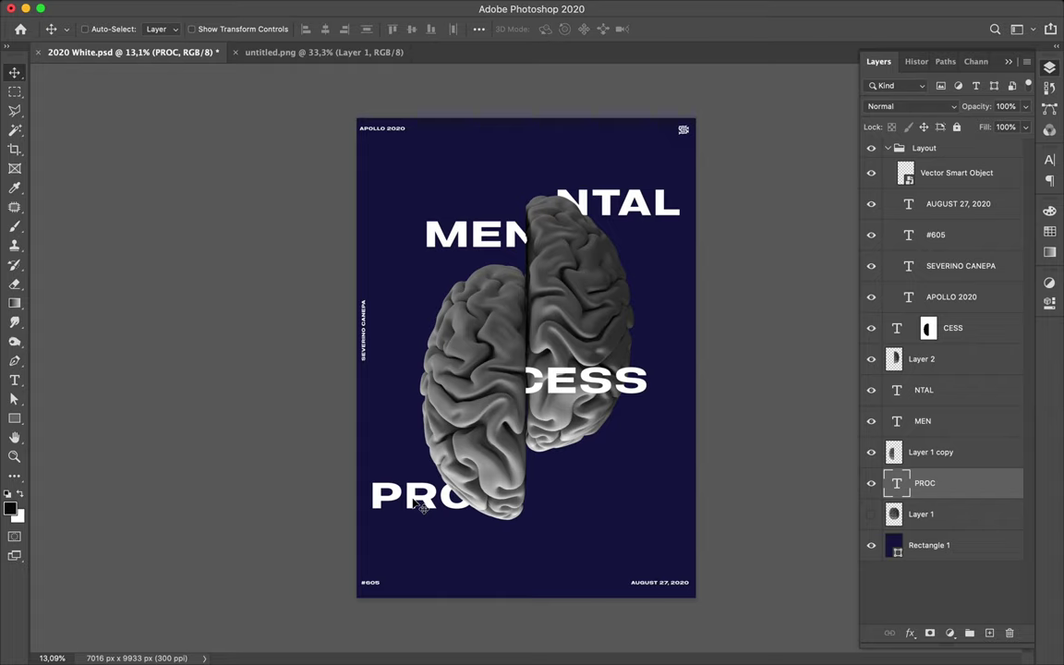
Select the CESS and MEN text layers together on the canvas
key(super)
shift+click(586, 392)
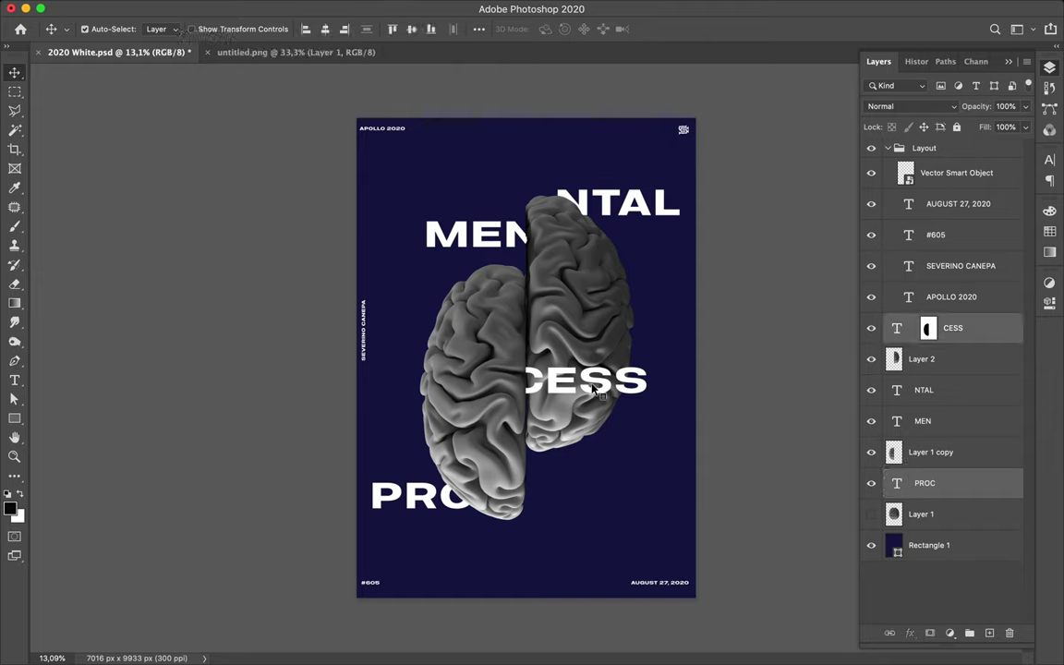
shift+click(434, 224)
Add NTAL to the selection and set the fragments' text size to 1150 px
shift+click(628, 211)
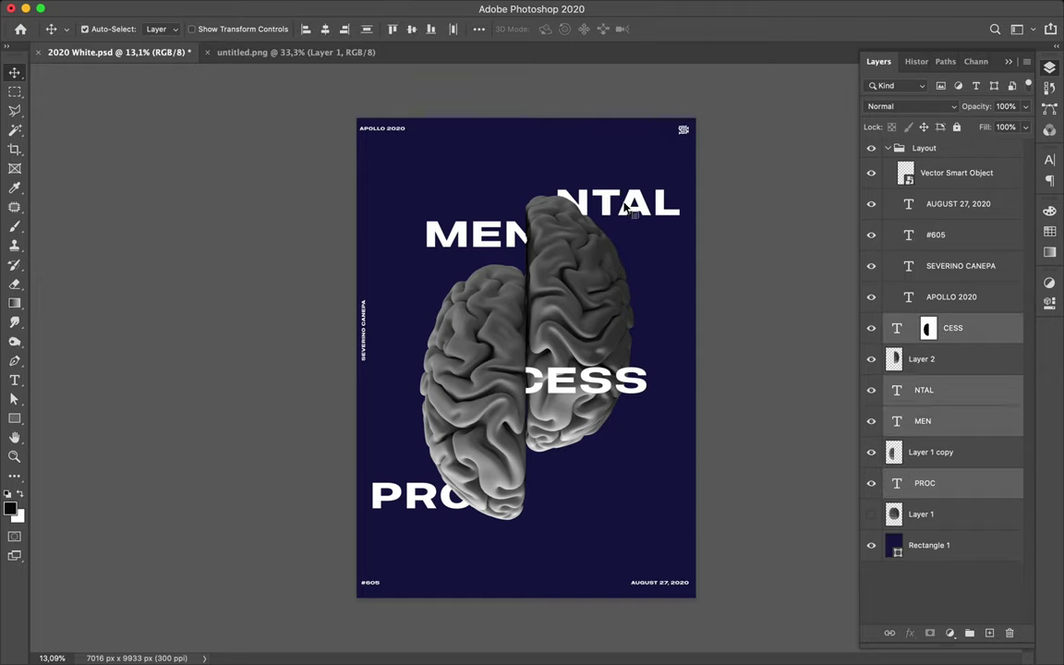
click(1049, 161)
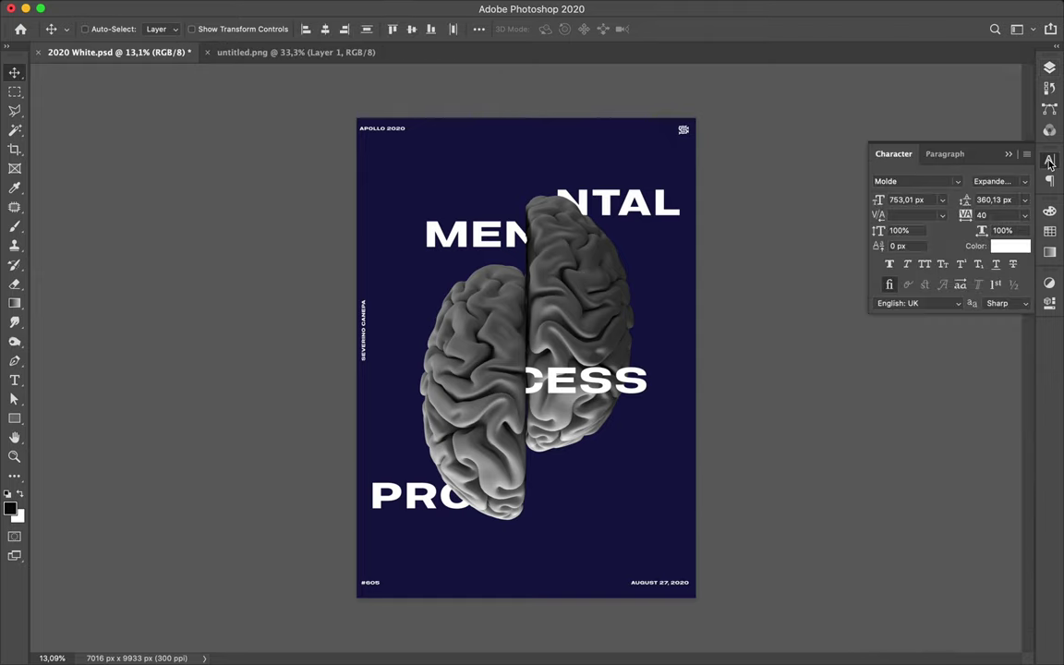
click(1024, 182)
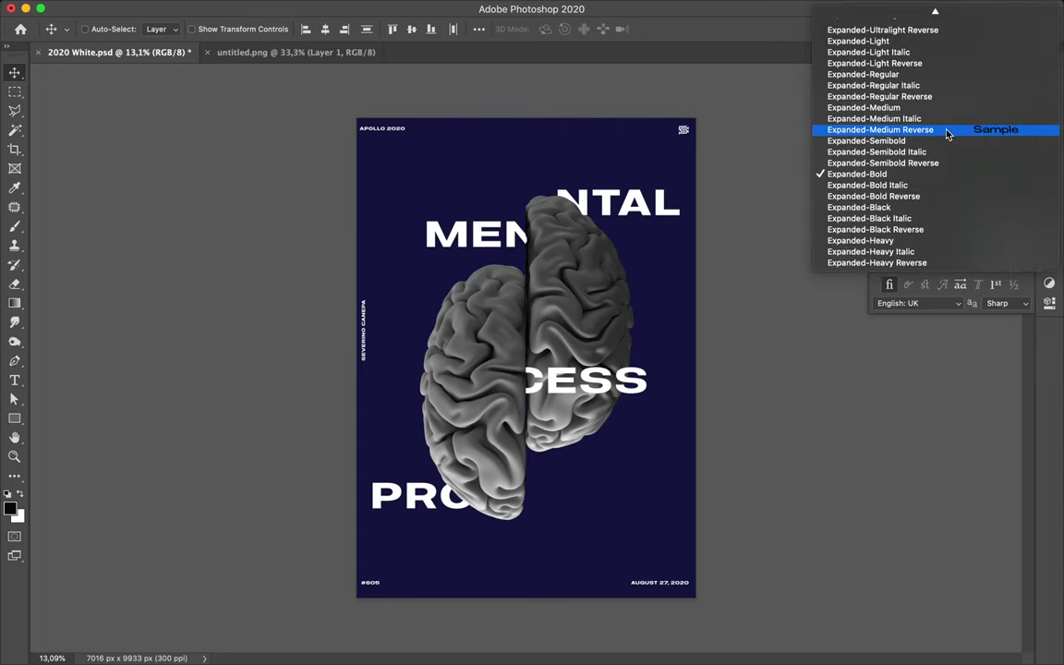
scroll(947, 135, up, 5)
scroll(947, 135, up, 10)
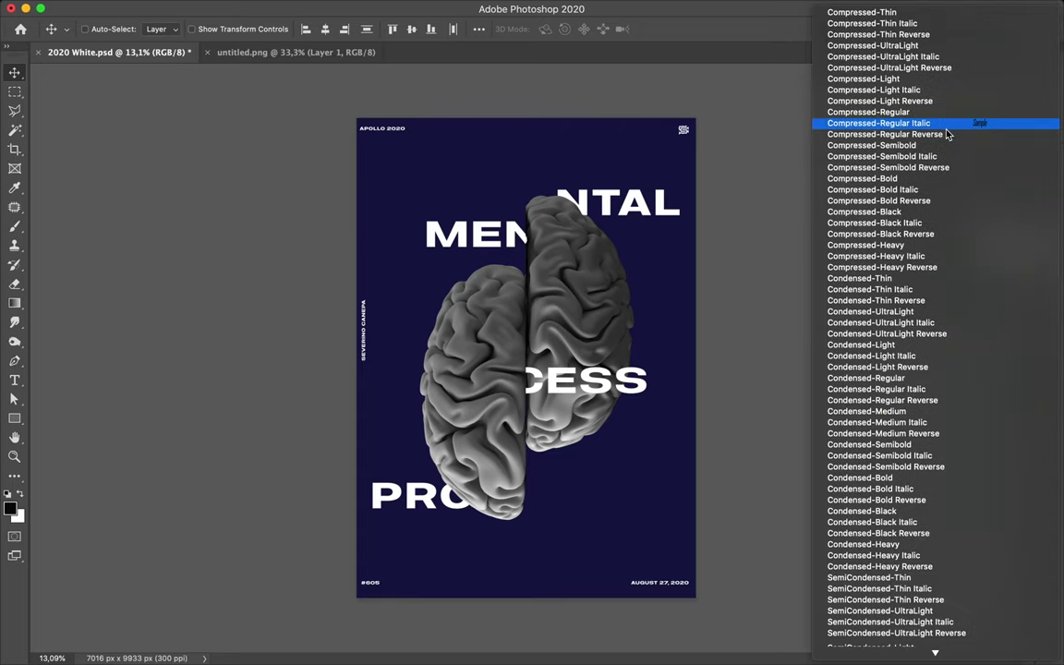
scroll(947, 135, down, 3)
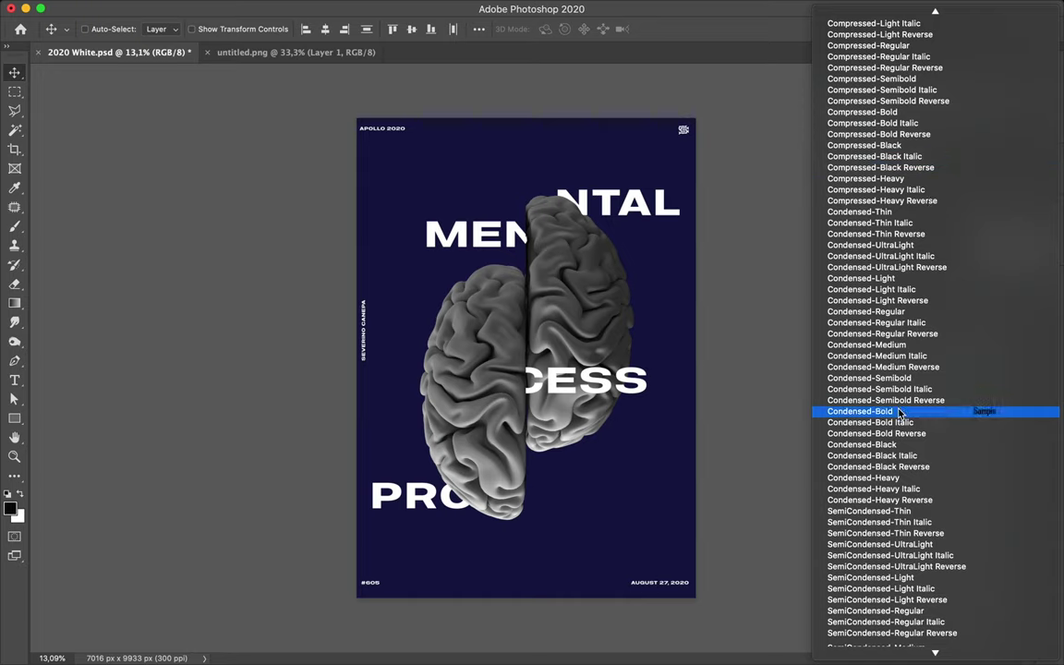
key(Escape)
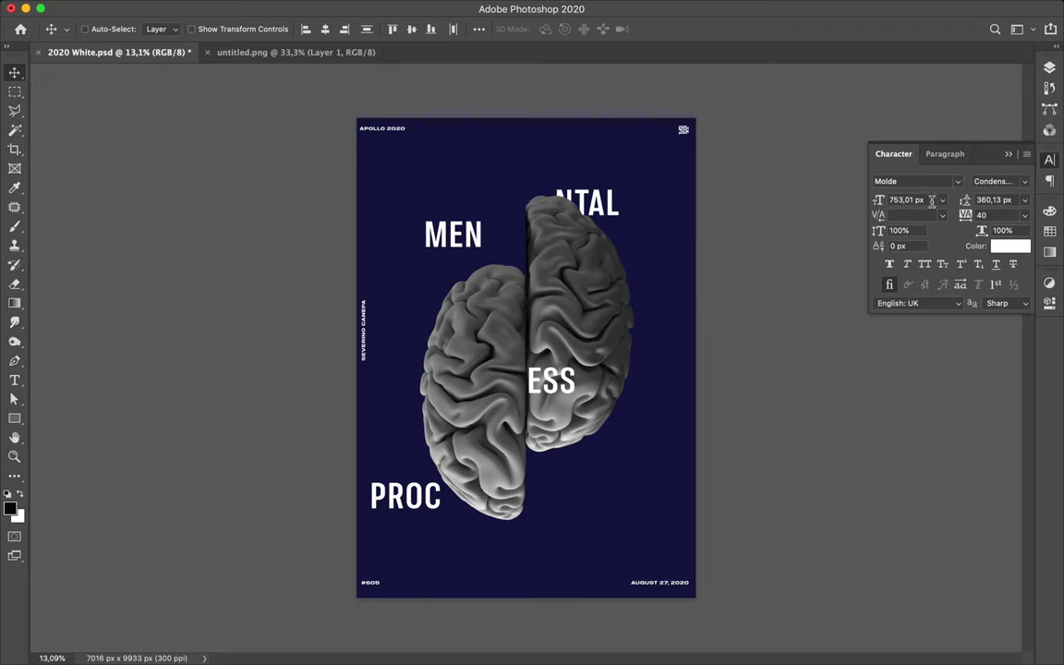
text(11)
click(917, 215)
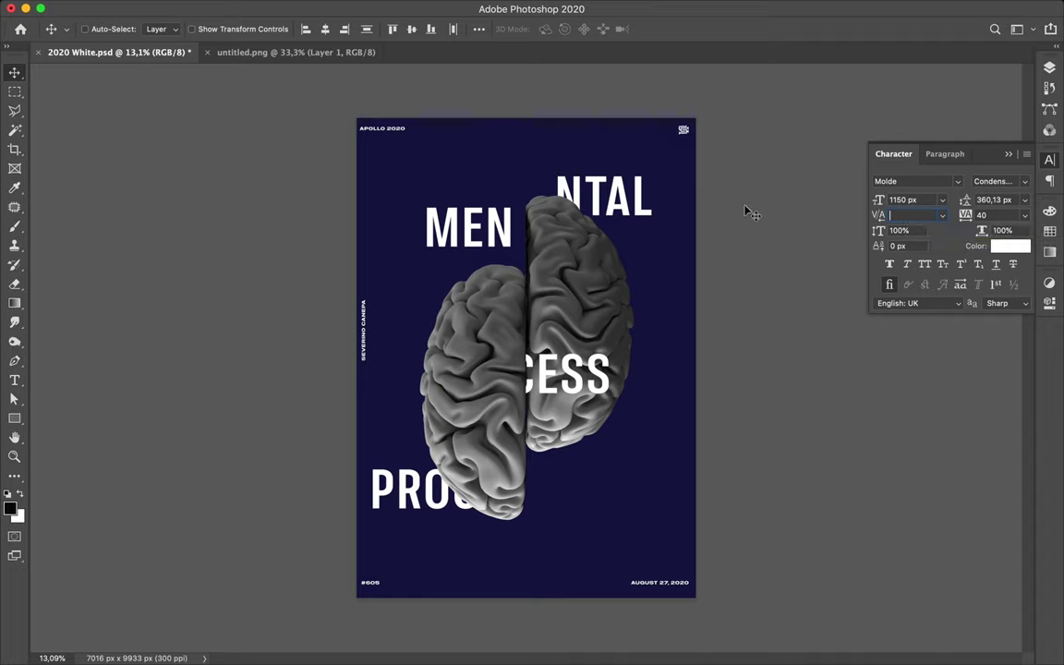
Change the Molde font style to SemiCondensed-Semibold
click(1023, 185)
scroll(914, 480, down, 5)
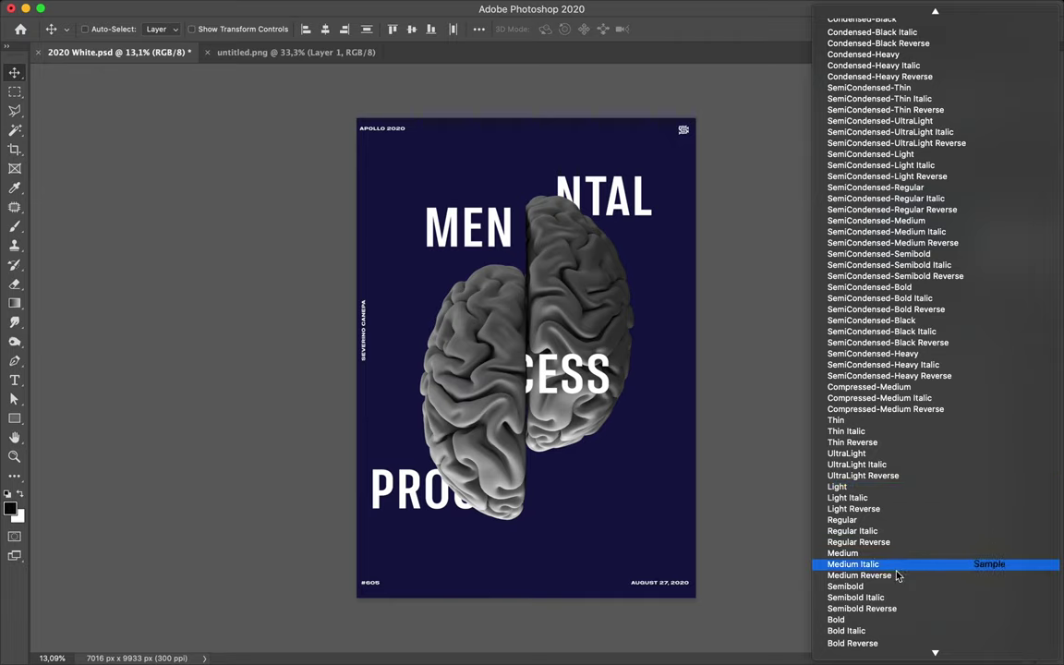
click(887, 623)
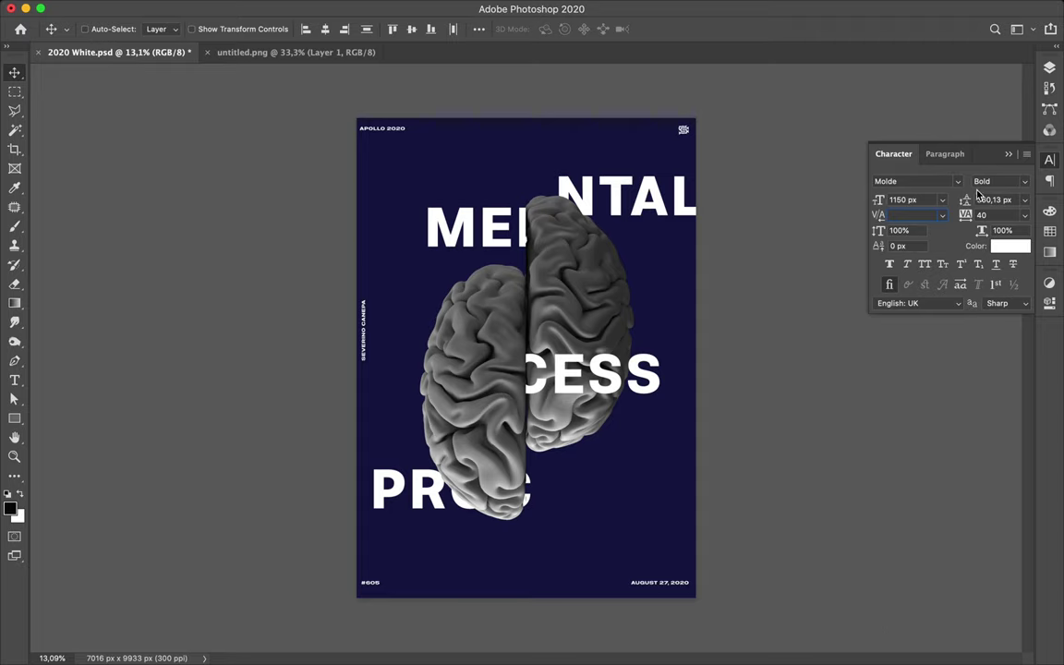
key(super)
click(1016, 181)
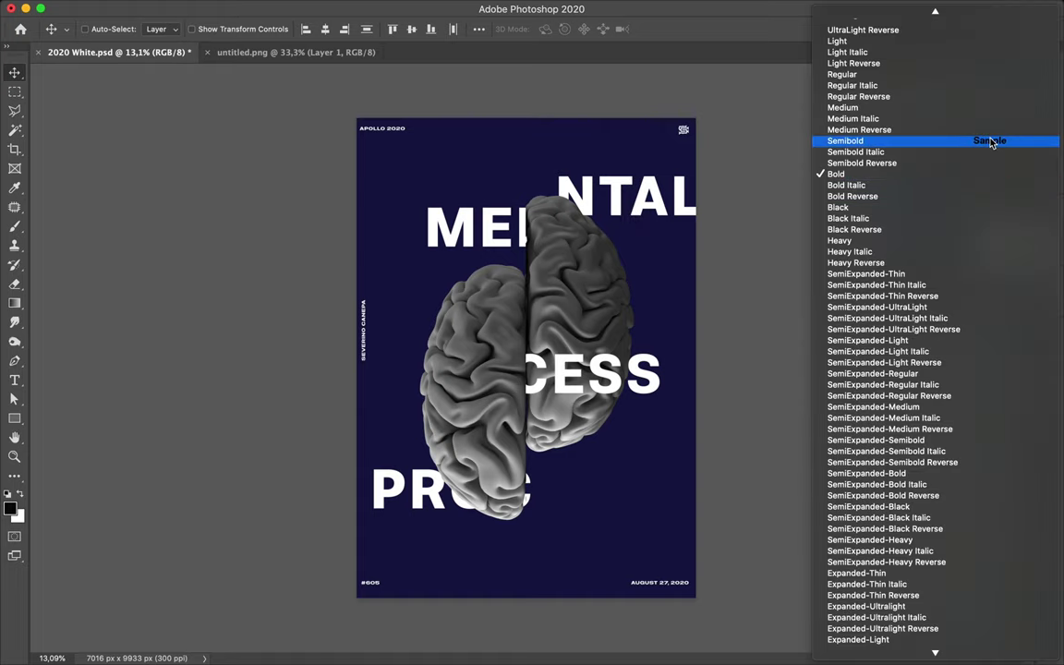
scroll(991, 141, up, 5)
scroll(991, 141, up, 3)
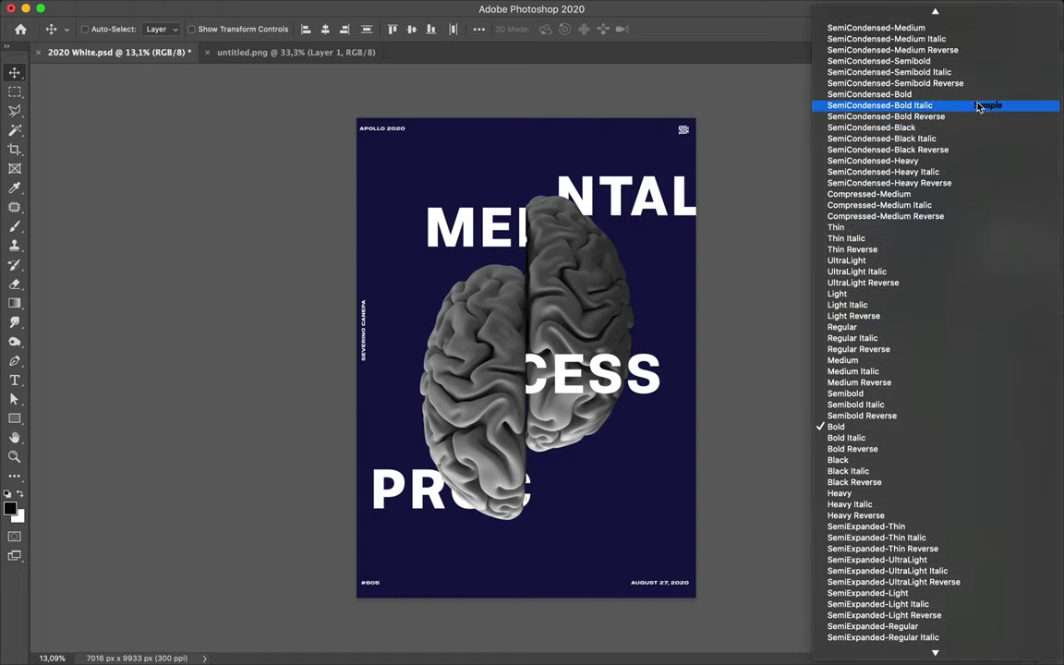
click(970, 67)
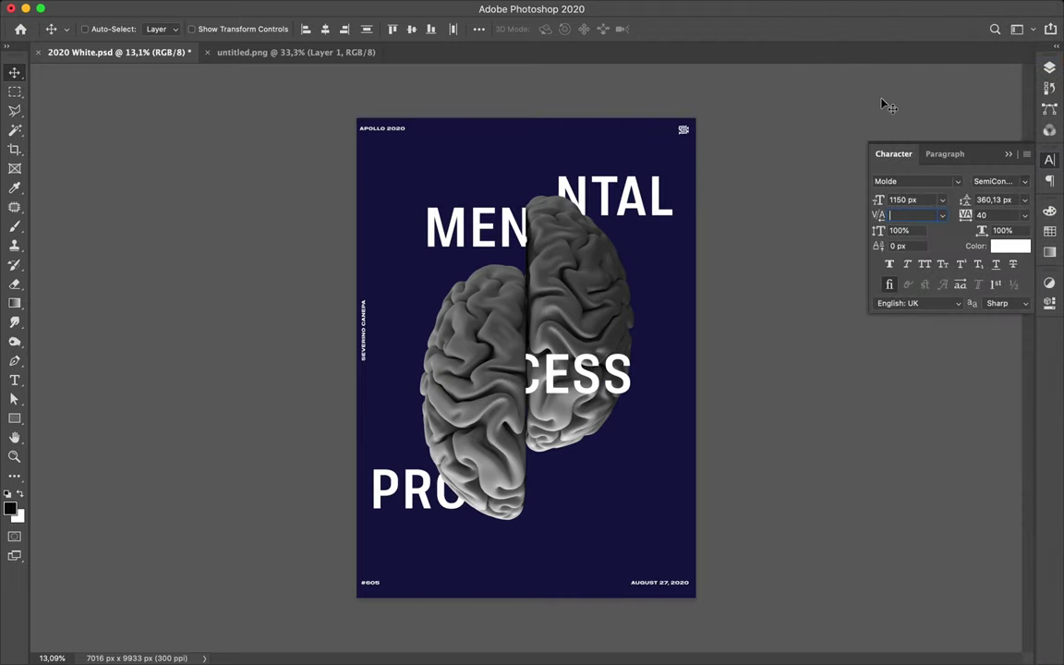
click(1021, 186)
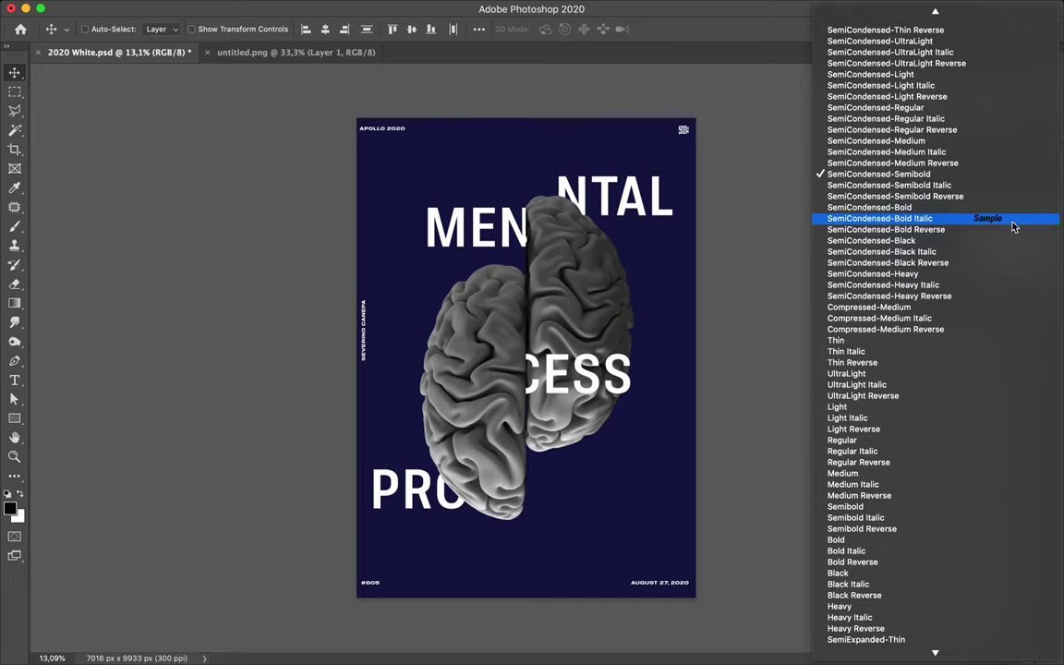
key(Escape)
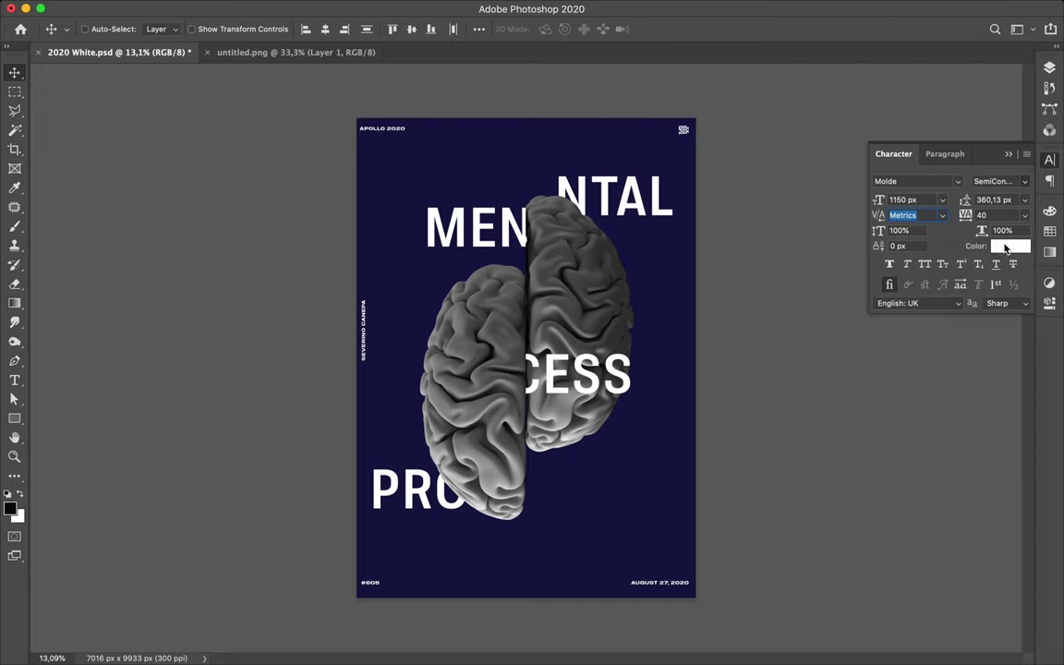
Move MEN slightly down-right and NTAL right and down
click(504, 238)
drag(503, 238, 509, 254)
click(558, 184)
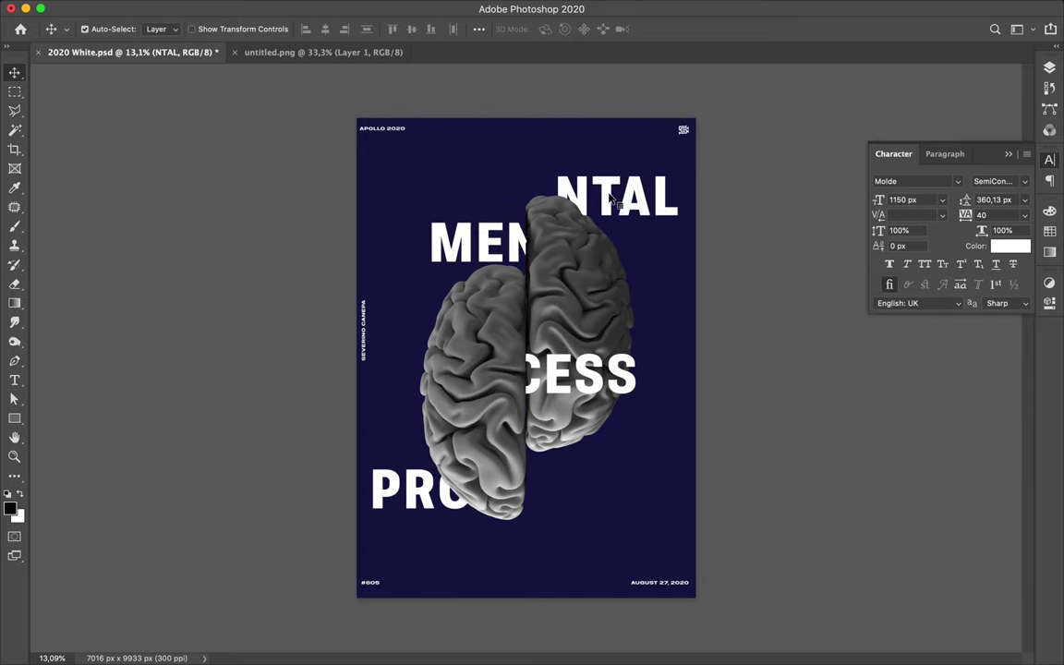
mouse_move(614, 196)
mouse_down()
mouse_move(615, 222)
mouse_move(620, 212)
mouse_move(607, 201)
mouse_up()
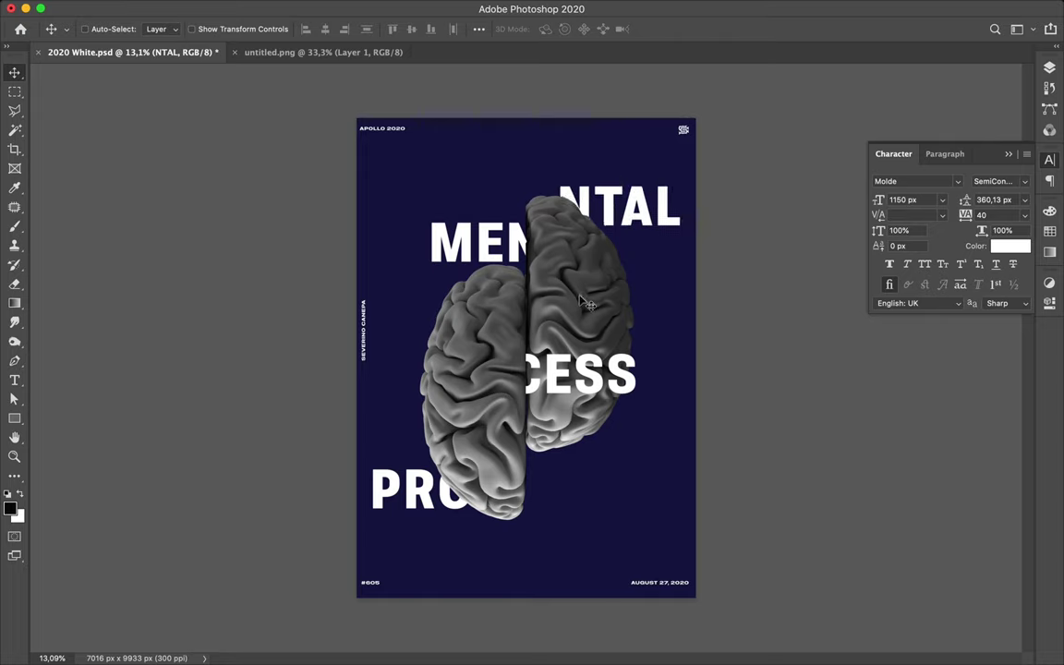
key(super)
shift+super+click(582, 323)
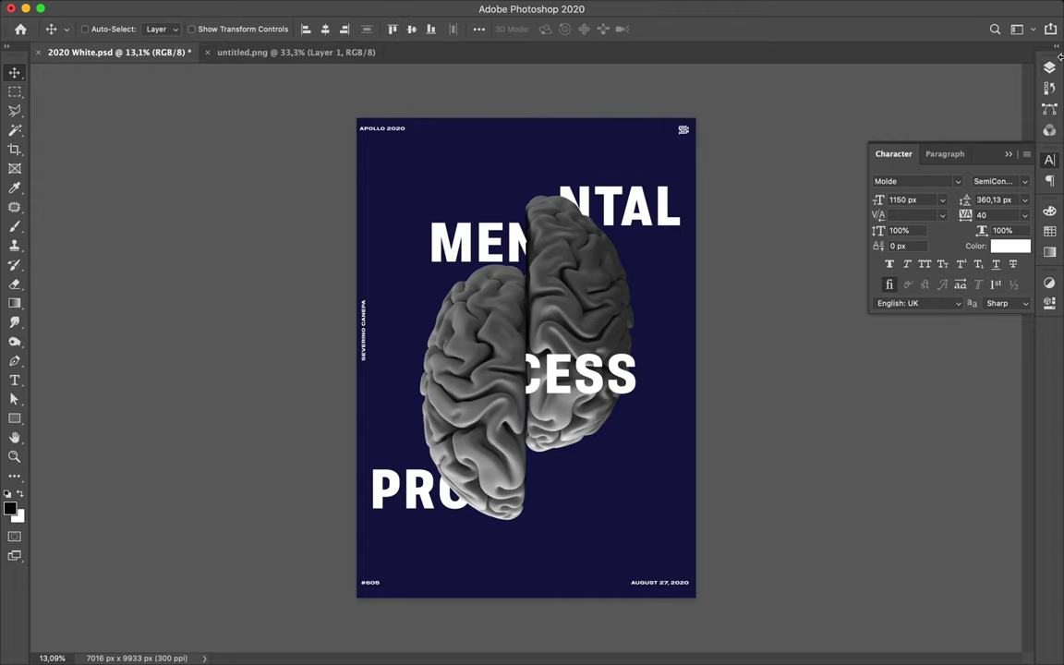
Duplicate Layer 2 and Layer 1 copy as backups and hide the copies
click(1050, 68)
click(957, 367)
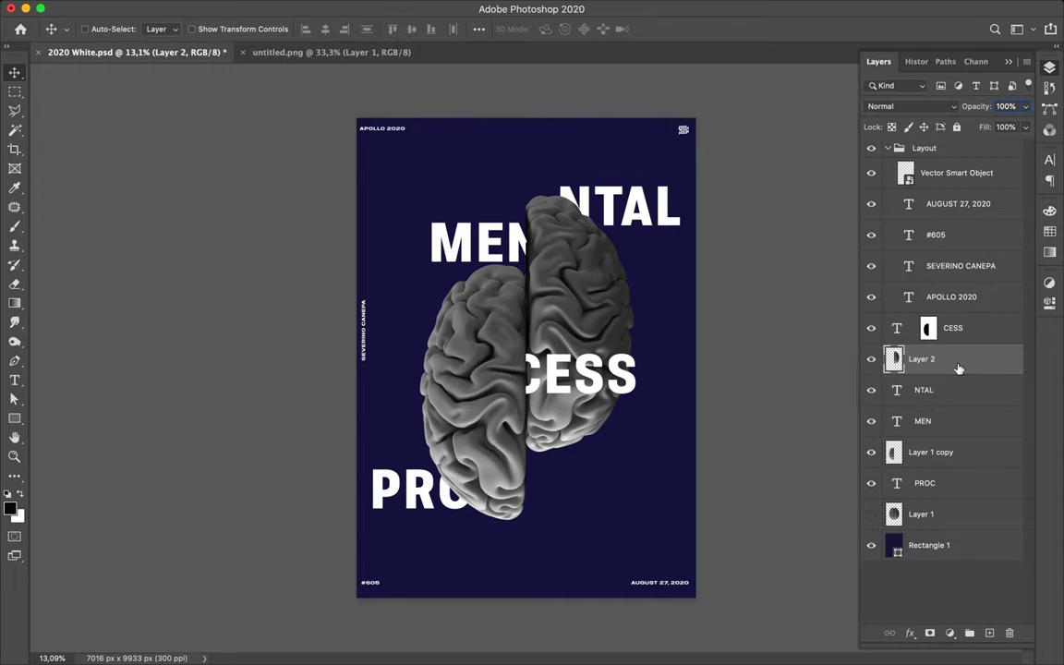
super+click(929, 452)
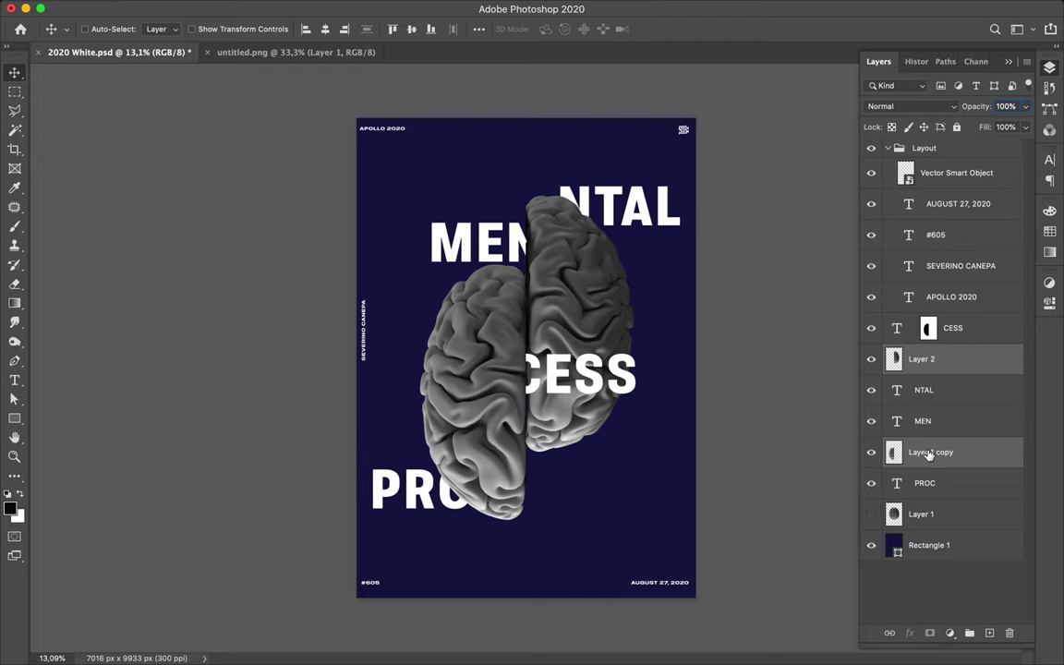
drag(929, 452, 930, 481)
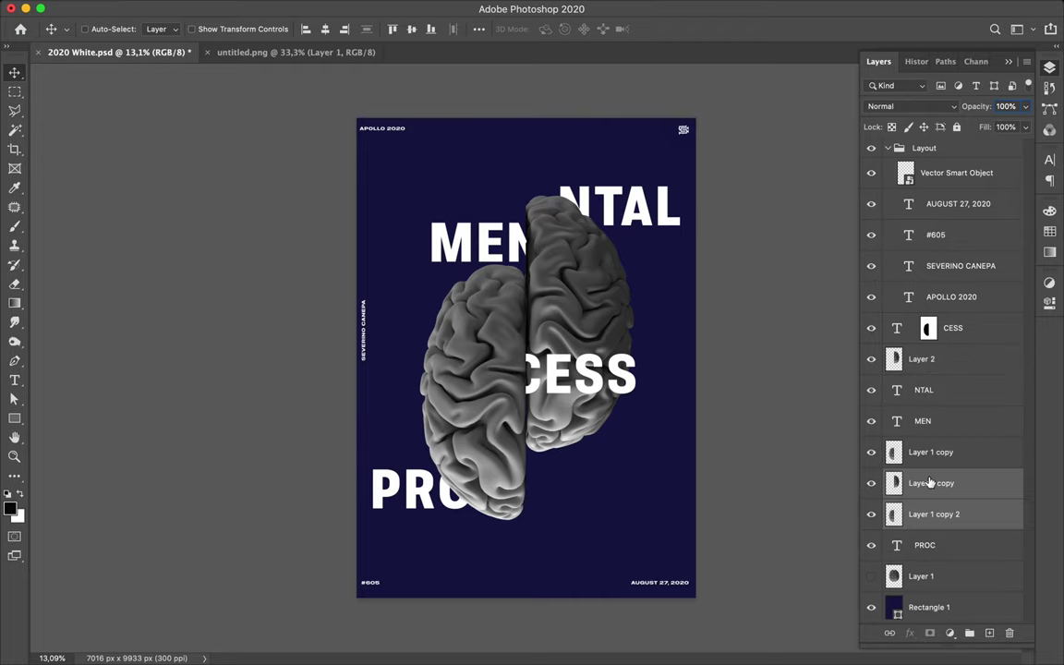
click(872, 483)
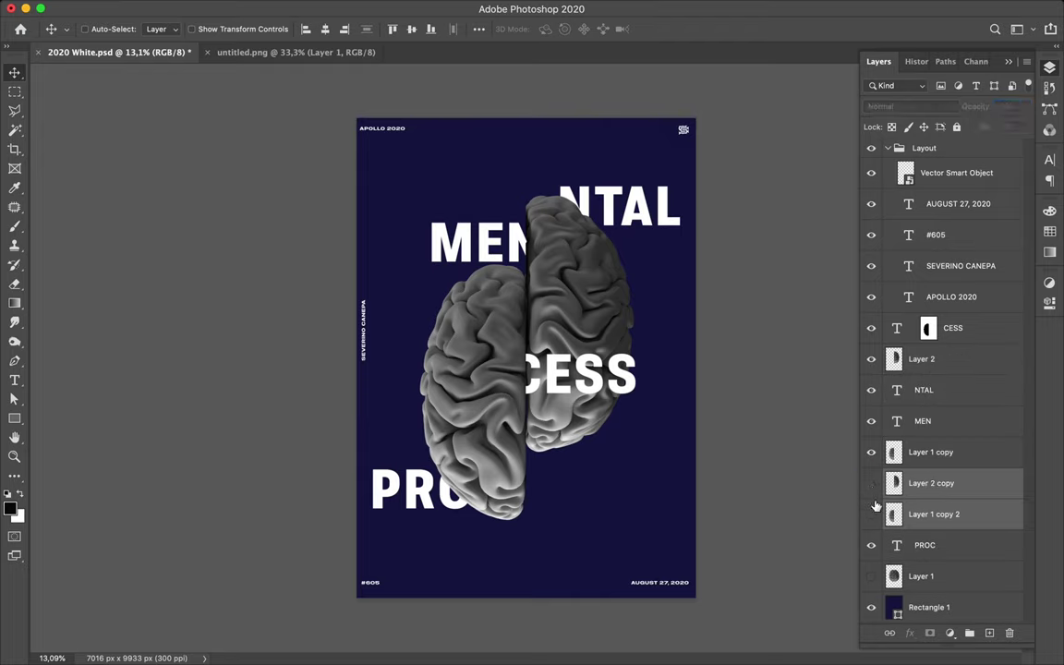
Scale both brain halves to about 88% and raise the right half
click(947, 450)
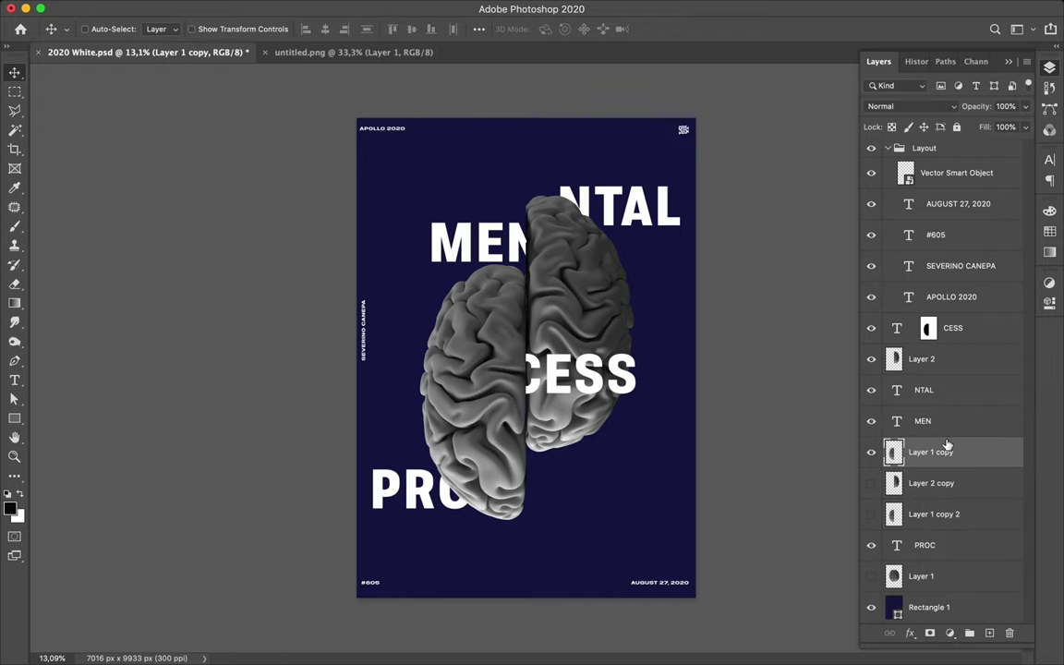
shift+click(930, 367)
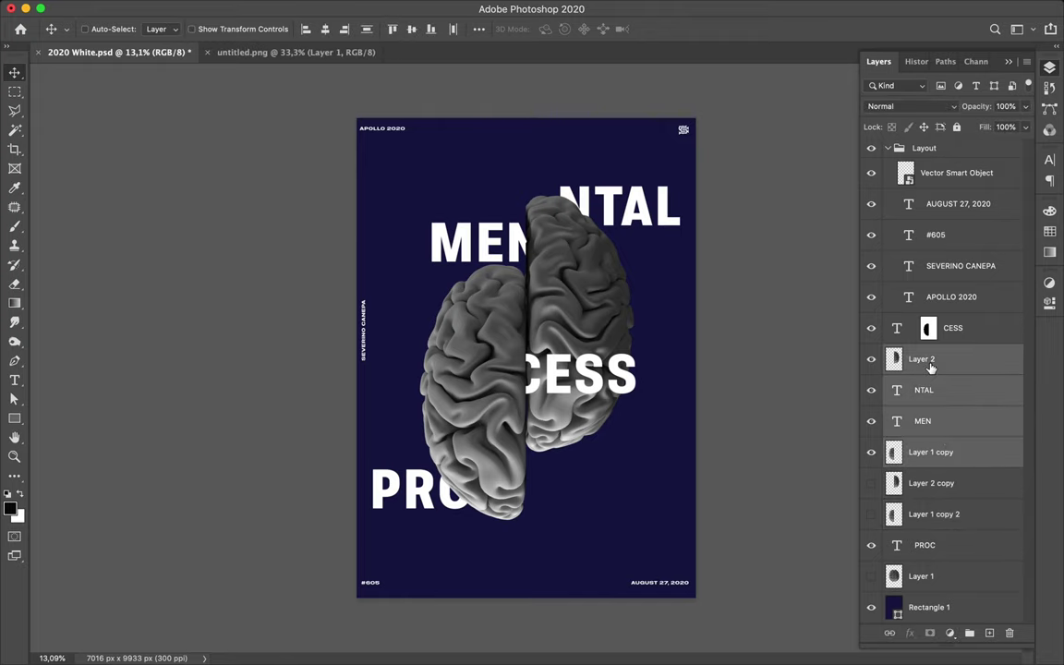
click(930, 371)
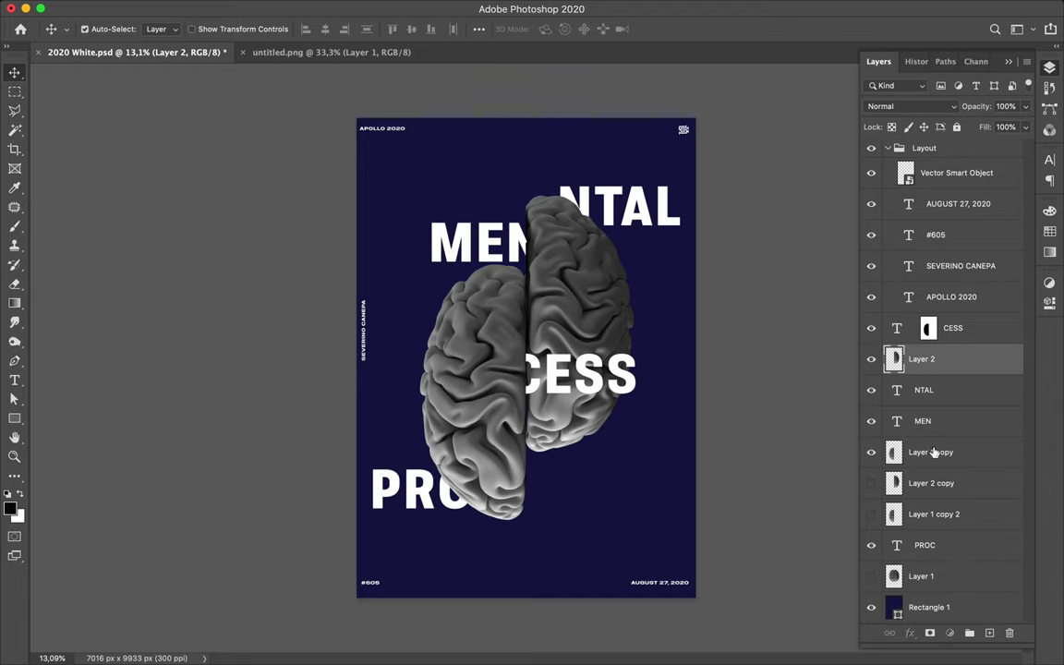
super+click(940, 451)
key(super+t)
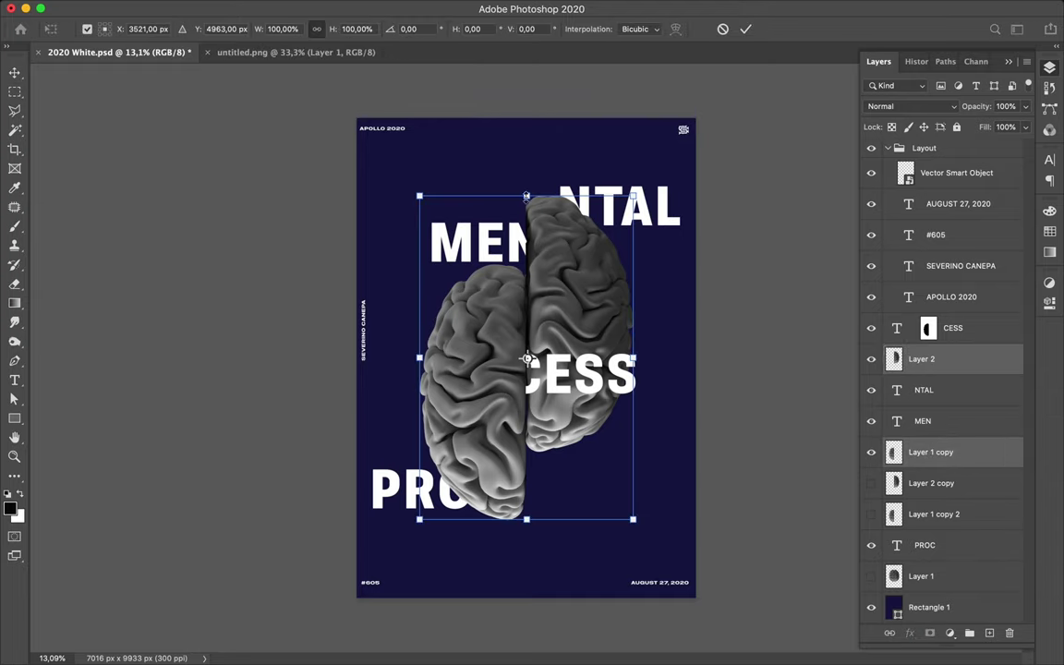
drag(528, 212, 558, 291)
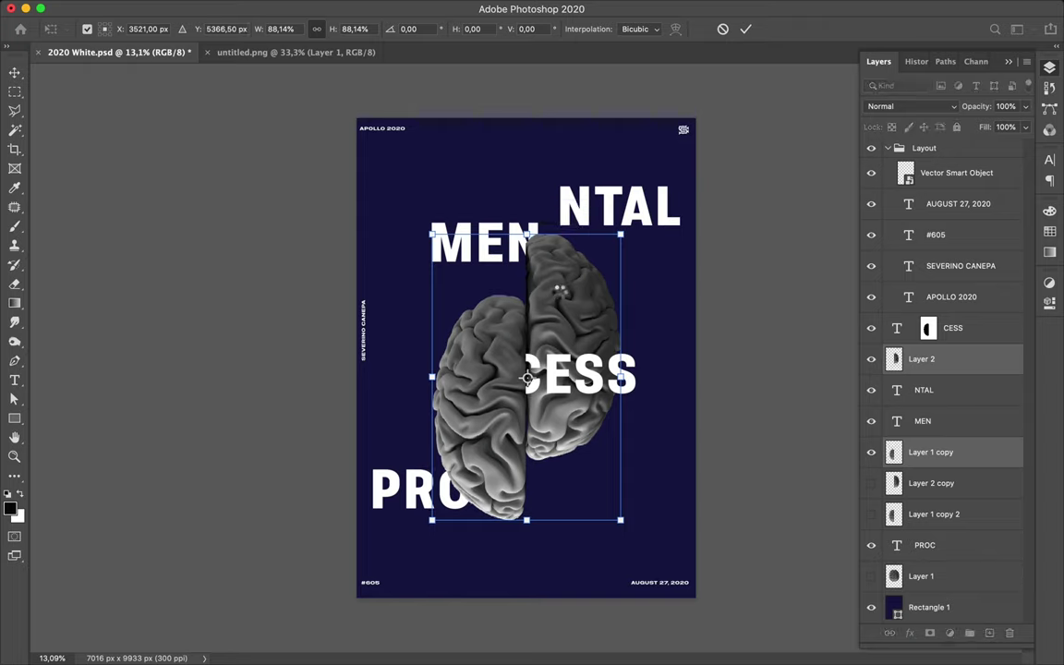
key(Return)
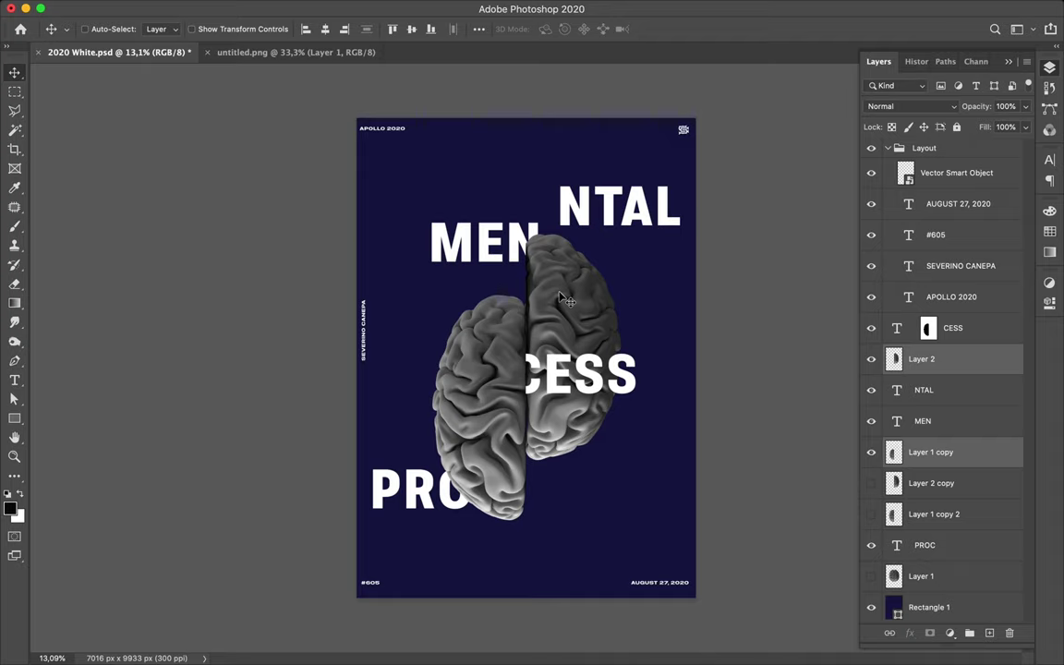
drag(561, 297, 559, 242)
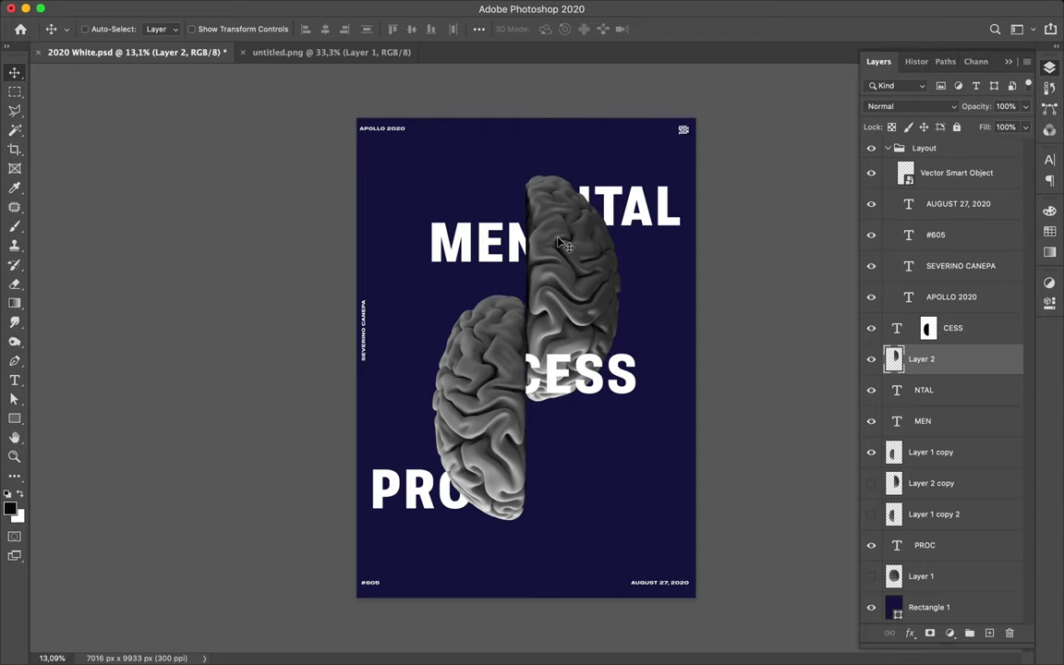
super+click(456, 289)
Nudge the left brain half down, move MEN lower and NTAL up-left
drag(507, 328, 506, 348)
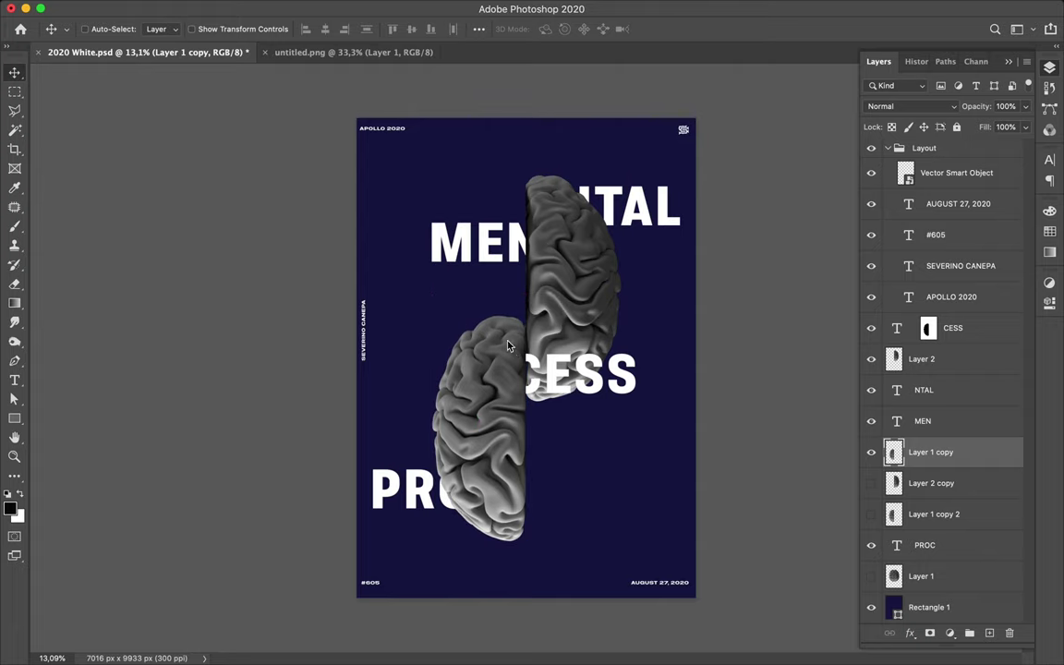
super+click(513, 247)
drag(514, 248, 508, 268)
click(614, 211)
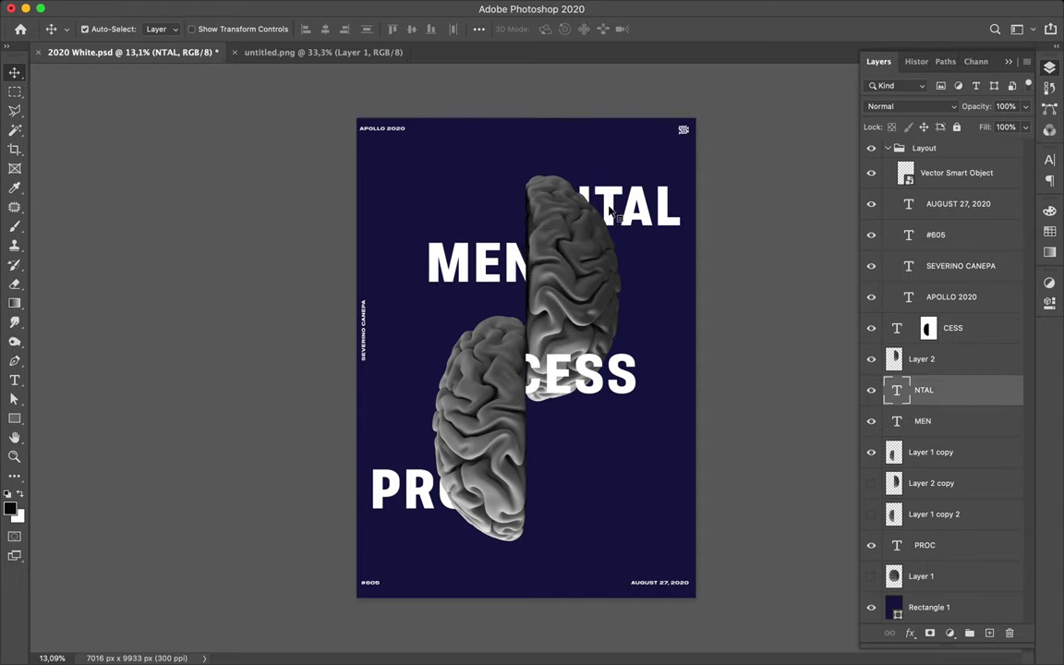
drag(621, 213, 609, 185)
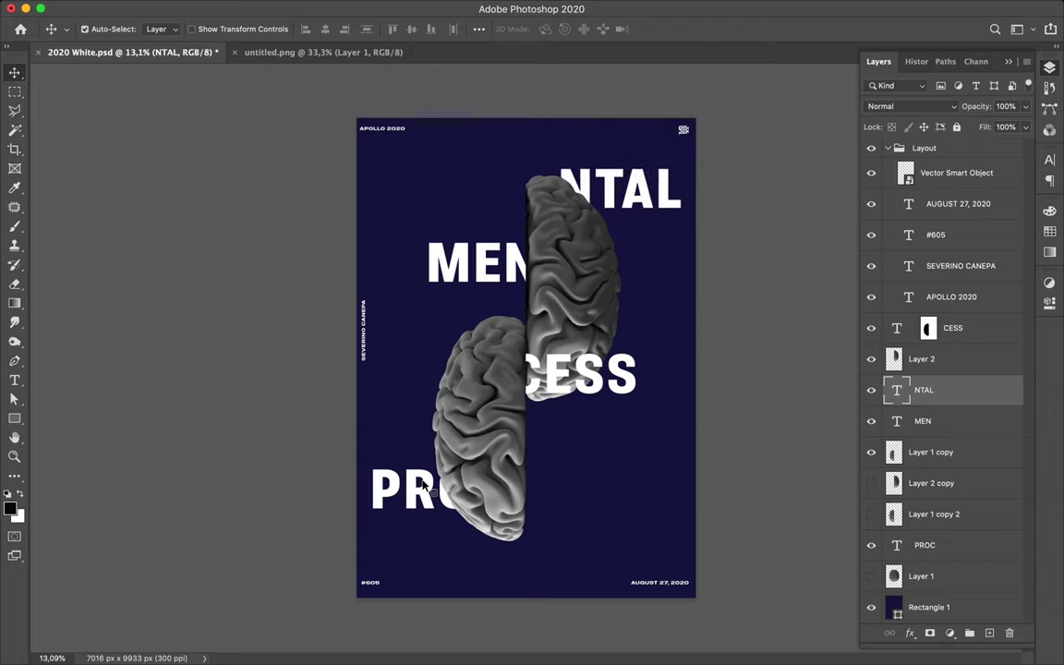
super+click(420, 485)
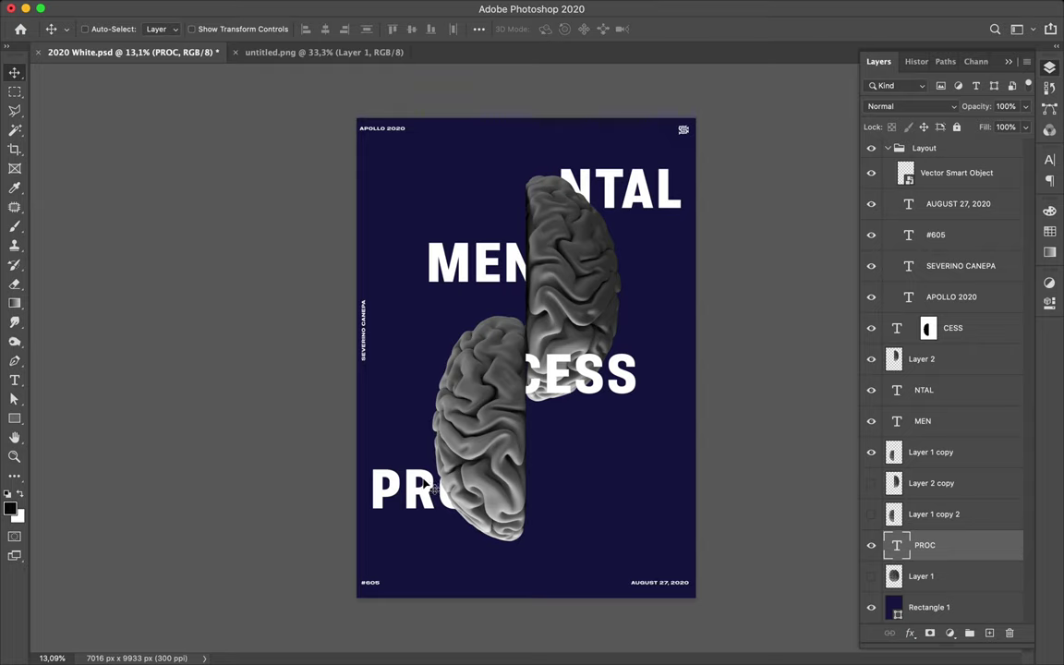
Scale both brain halves to about 89% and move them slightly up
super+click(434, 386)
shift+super+click(575, 308)
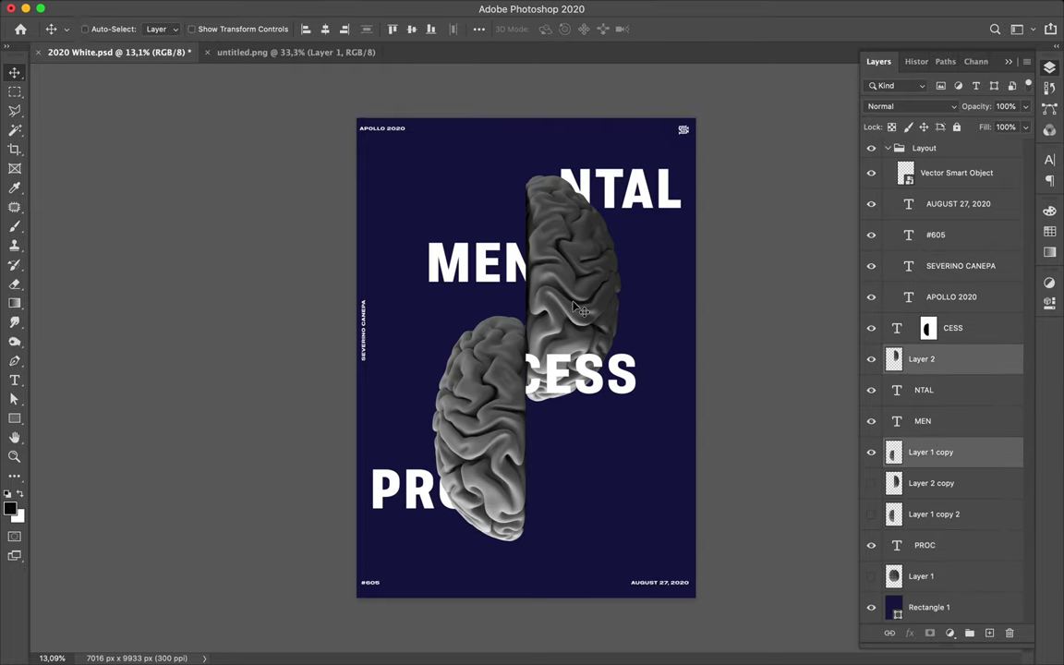
key(super+t)
drag(526, 174, 533, 213)
drag(563, 294, 568, 298)
key(Return)
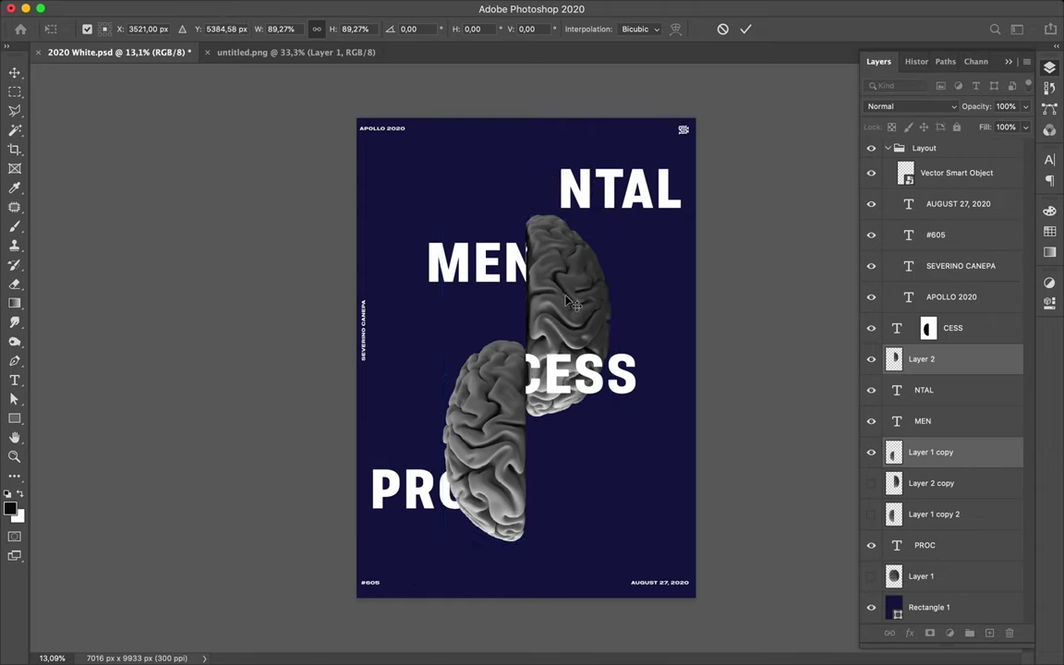
drag(567, 301, 568, 283)
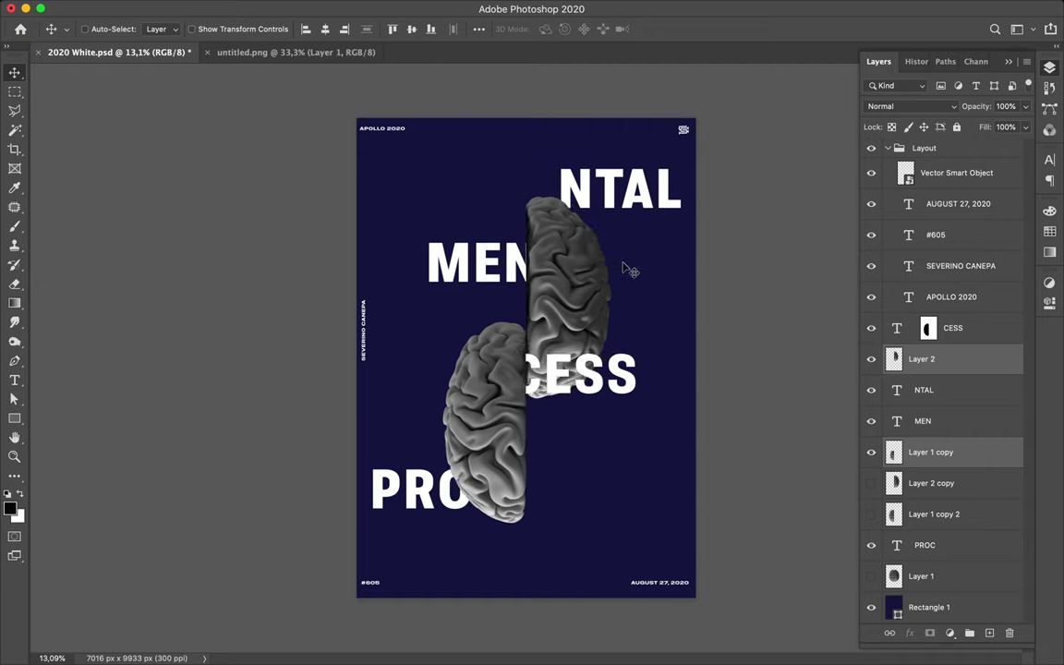
Select the NTAL, MEN and CESS text layers
super+click(633, 192)
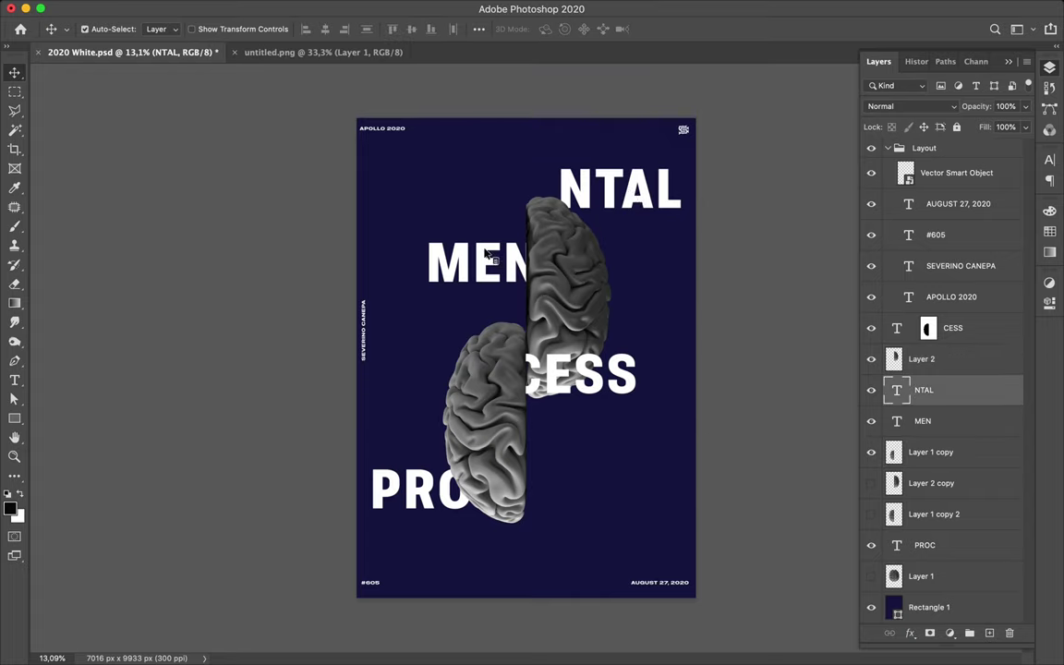
shift+super+click(443, 231)
shift+super+click(620, 376)
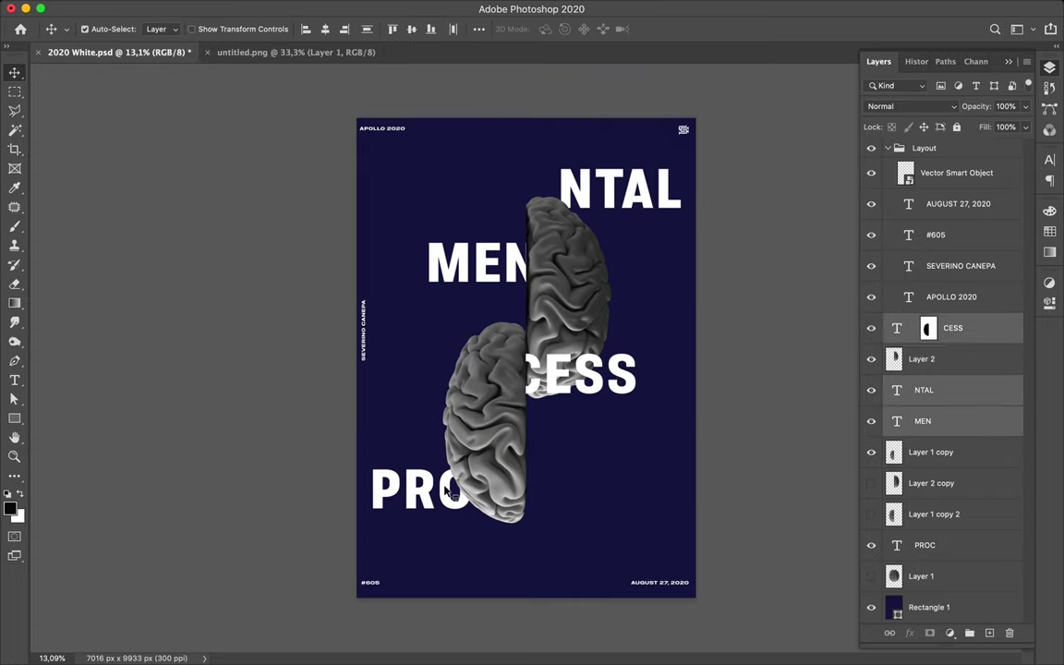
Add PROC to the selection and scale all four text fragments to about 76%
shift+super+click(418, 485)
key(super+t)
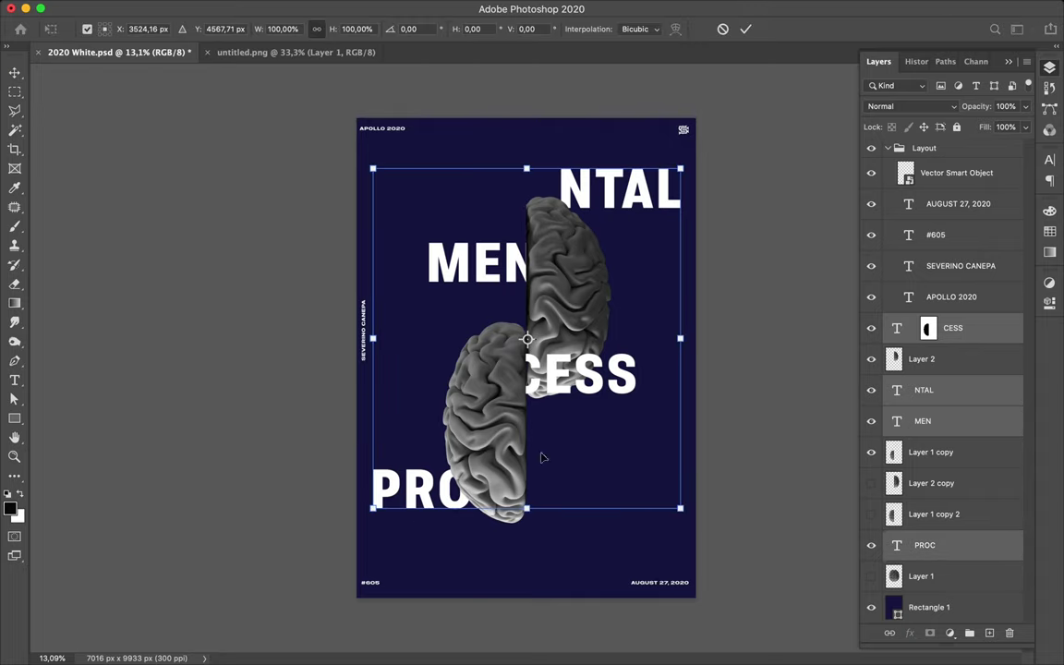
drag(526, 170, 531, 251)
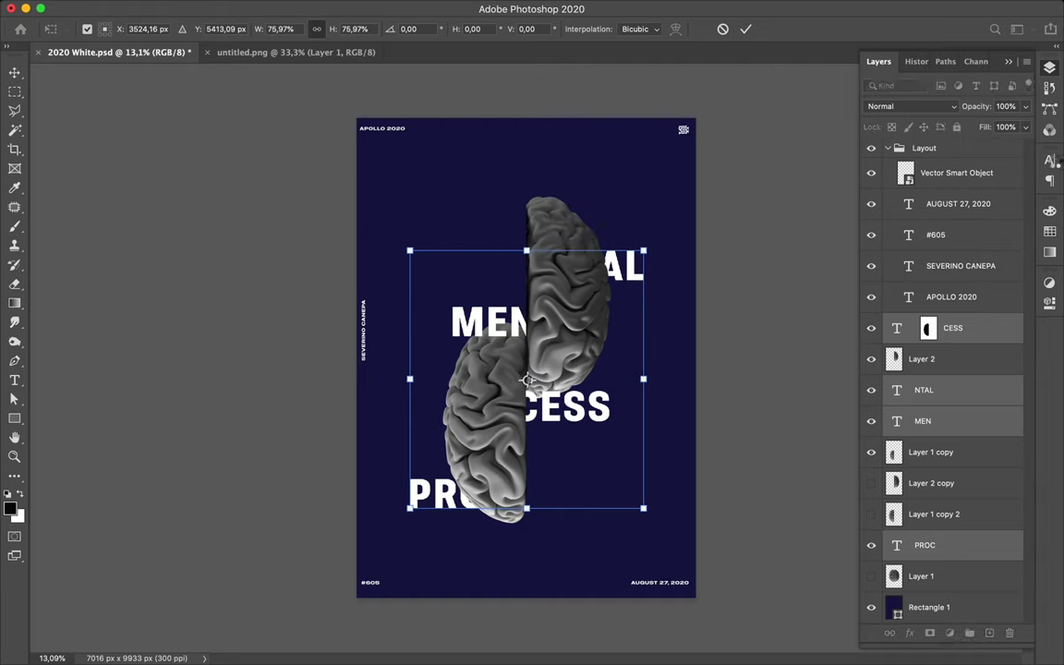
key(Return)
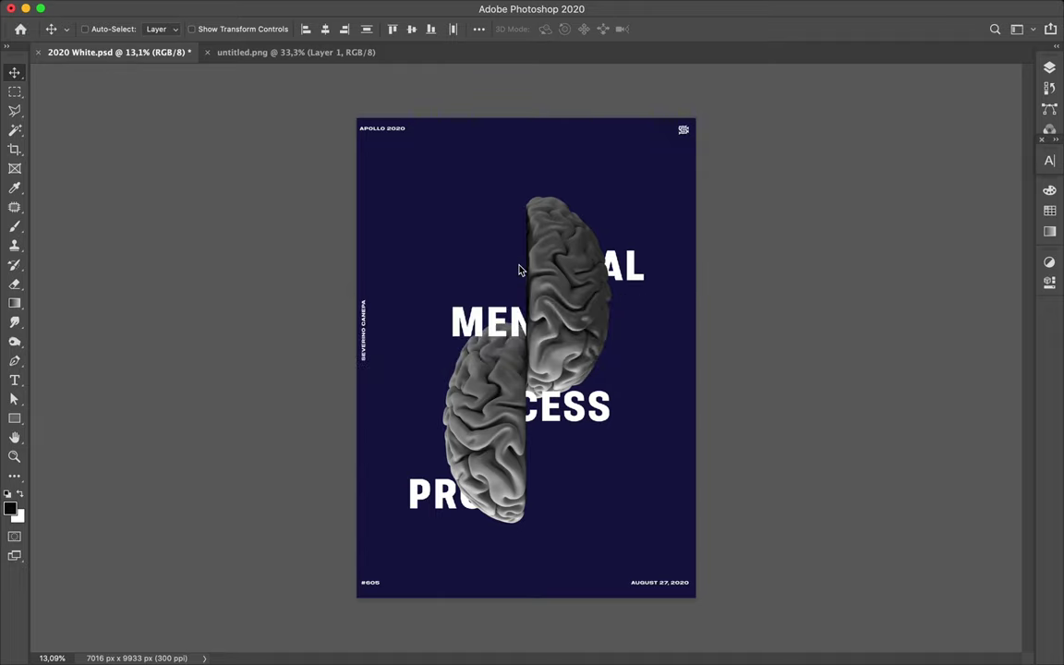
Move NTAL up and place MEN beside it so they read MENTAL
key(super)
drag(630, 270, 638, 212)
super+click(511, 320)
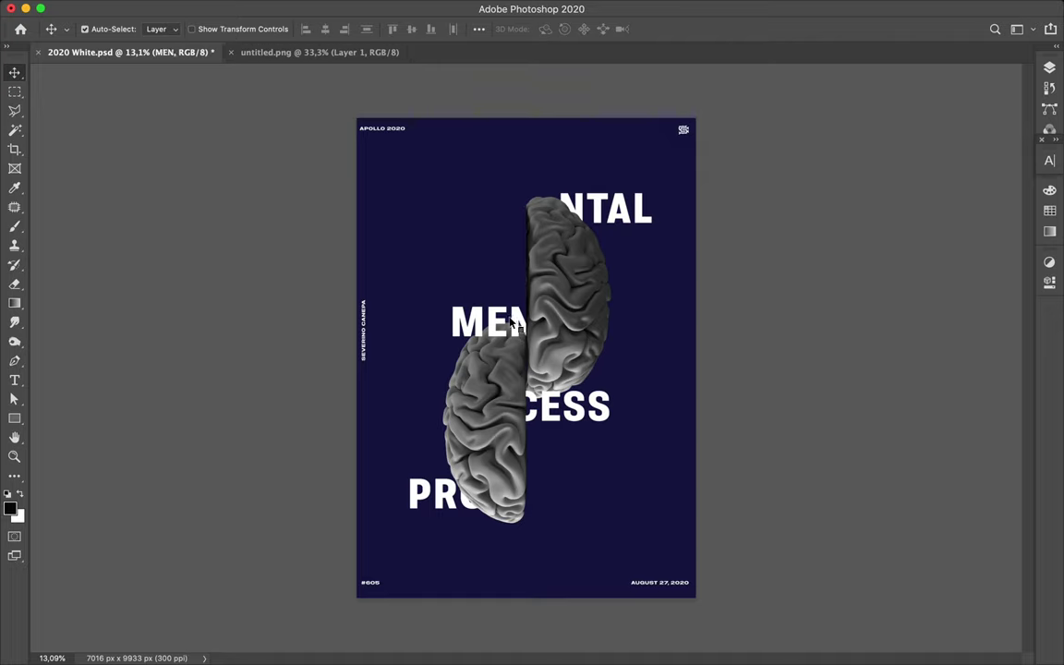
drag(469, 295, 528, 263)
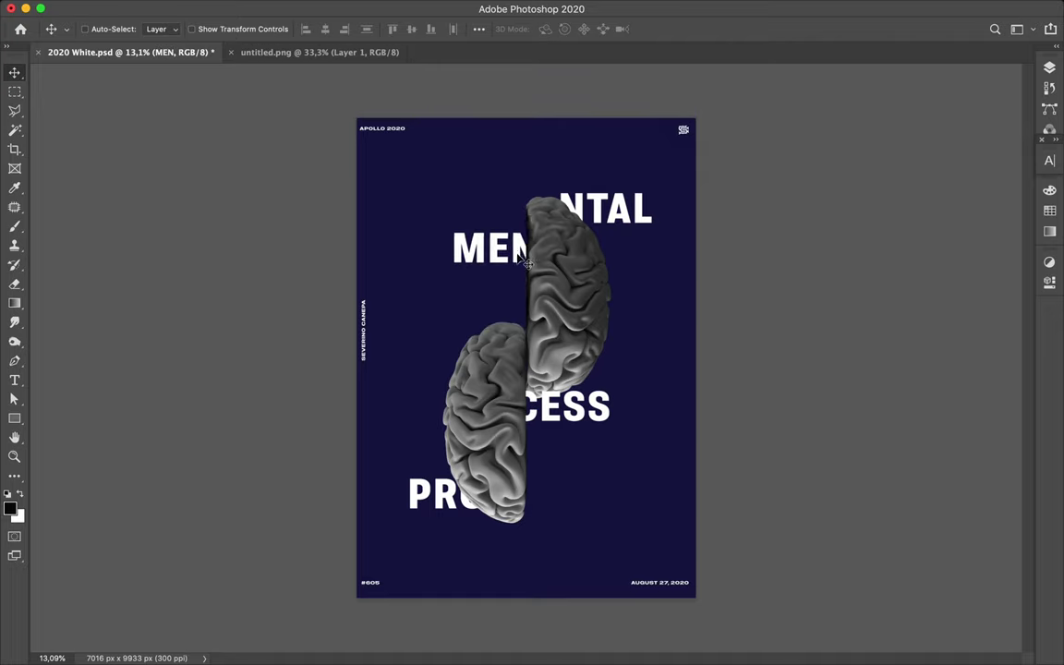
Undo an accidental CESS mask shift, then nudge the CESS text slightly right
super+click(592, 417)
drag(592, 416, 622, 428)
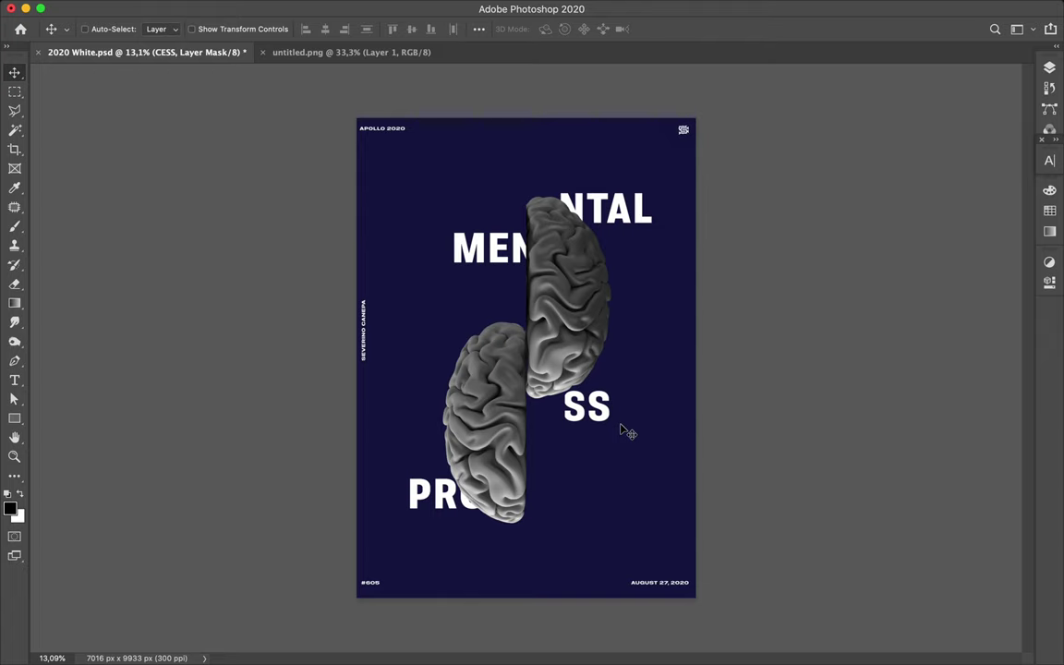
key(super+z)
click(1049, 67)
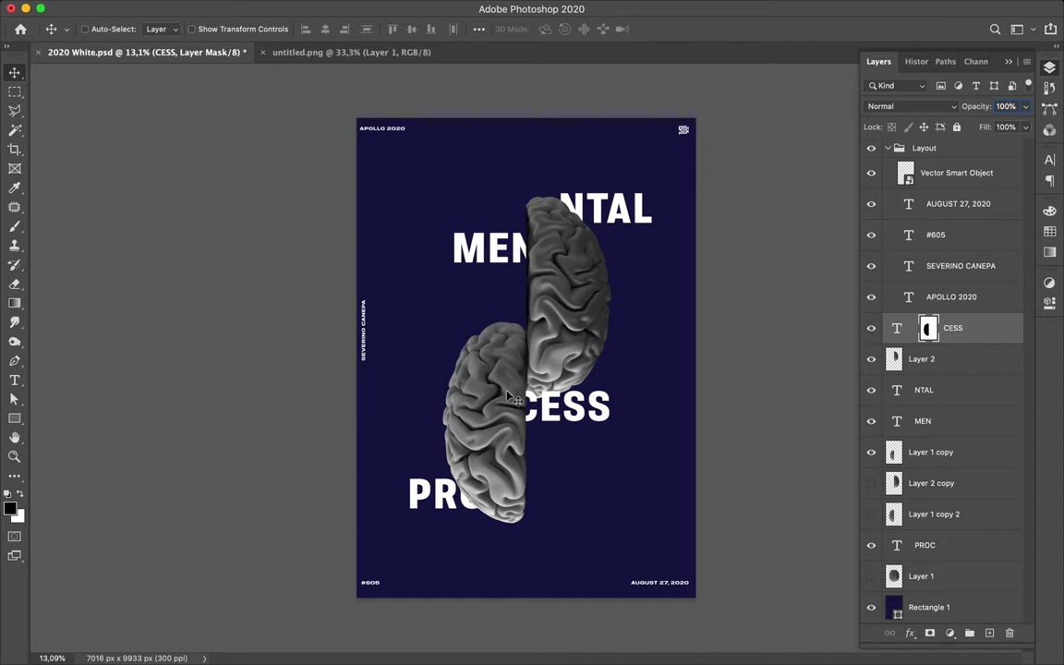
key(super)
super+click(895, 328)
click(625, 230)
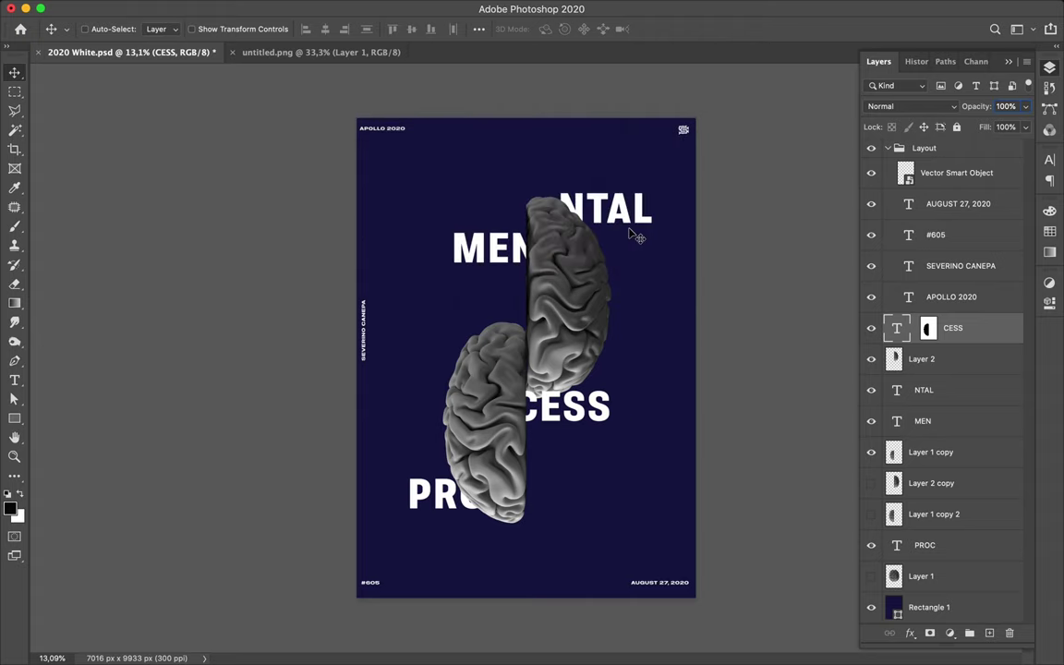
drag(571, 410, 600, 419)
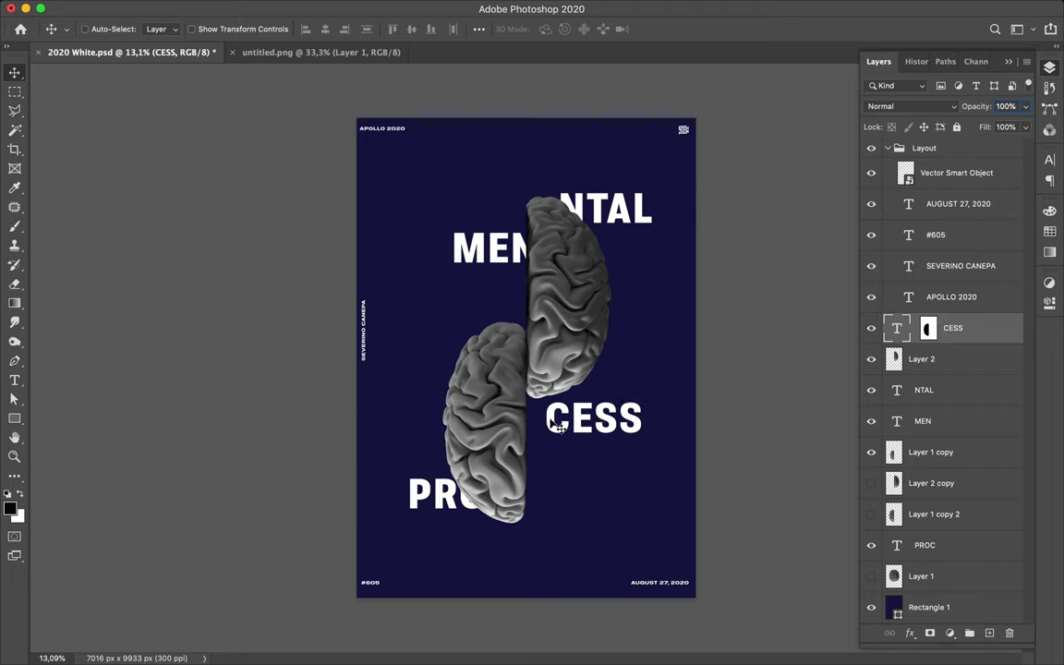
Edit the CESS text to read OCESS and move it left
key(t)
click(612, 425)
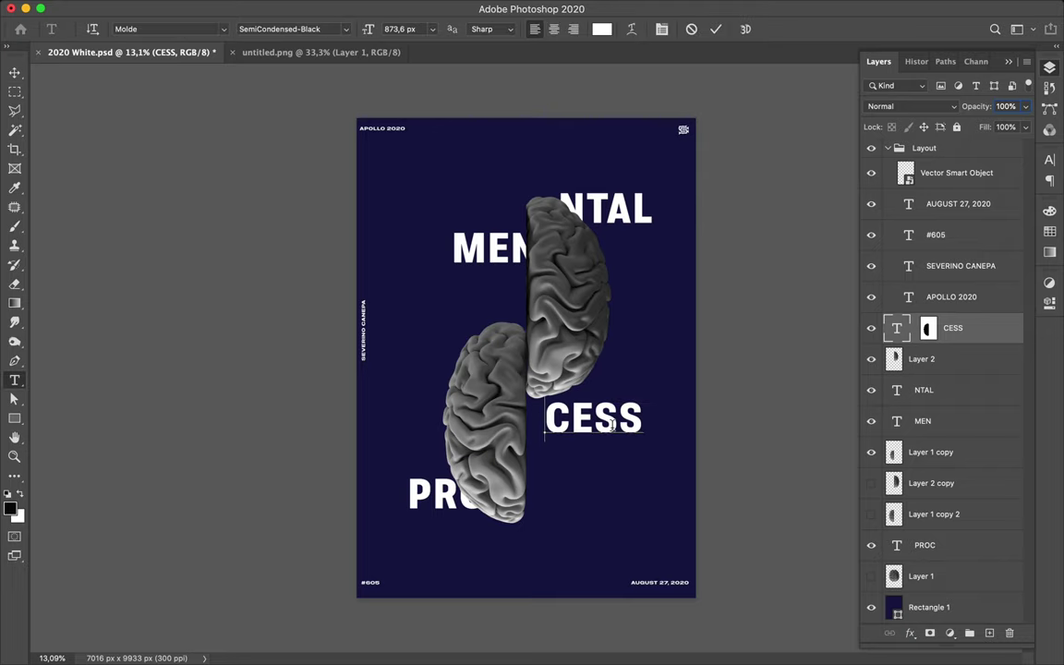
text(R)
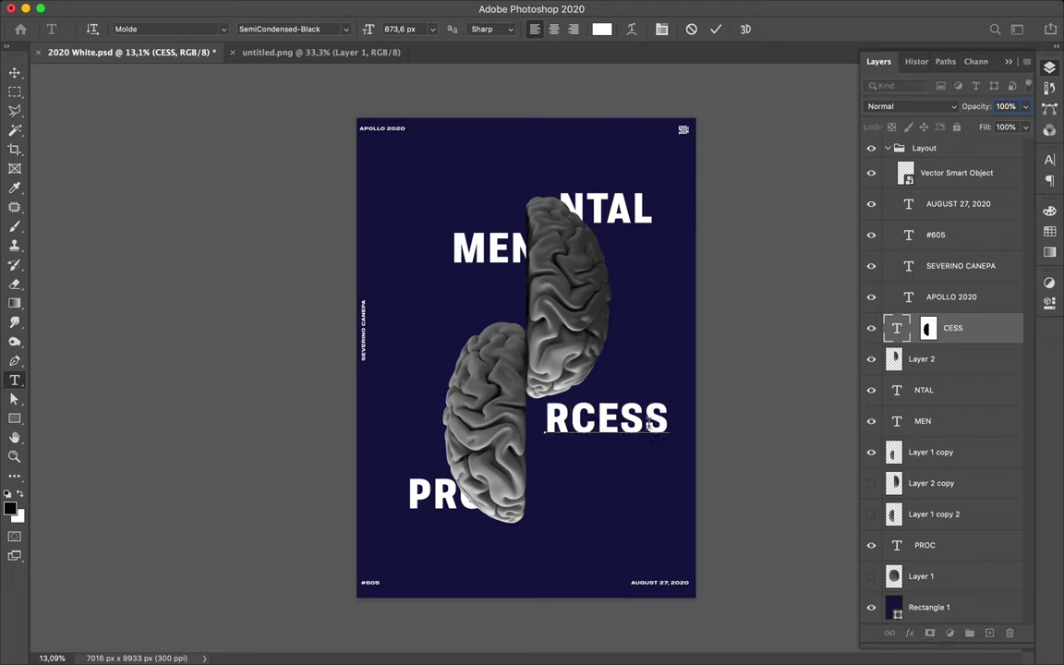
key(Escape)
click(572, 420)
key(Delete)
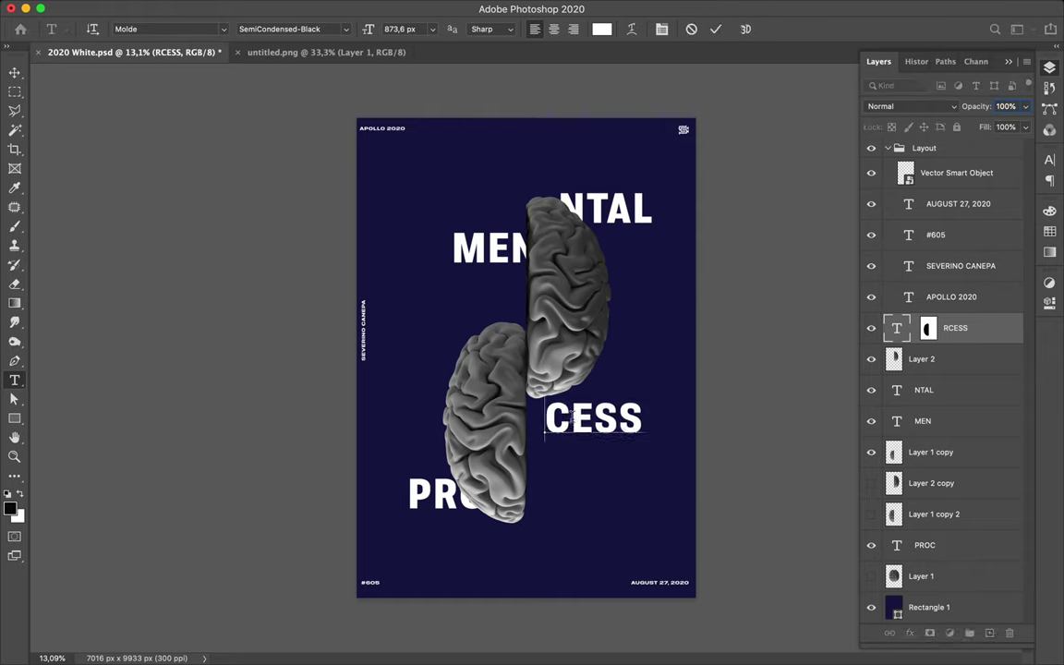
text(o)
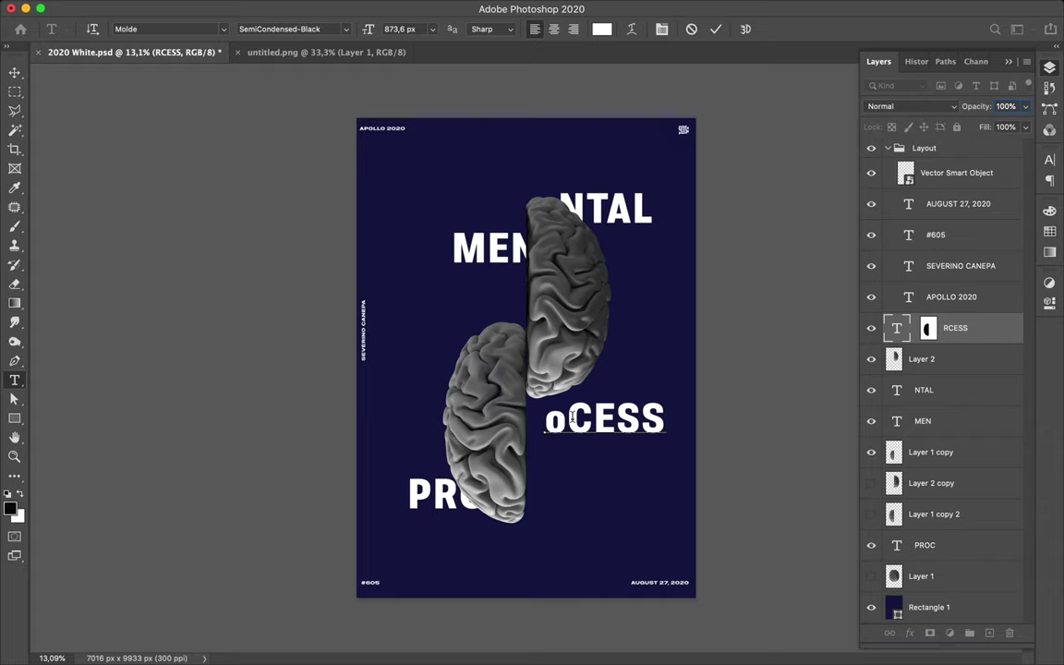
key(BackSpace)
text(O)
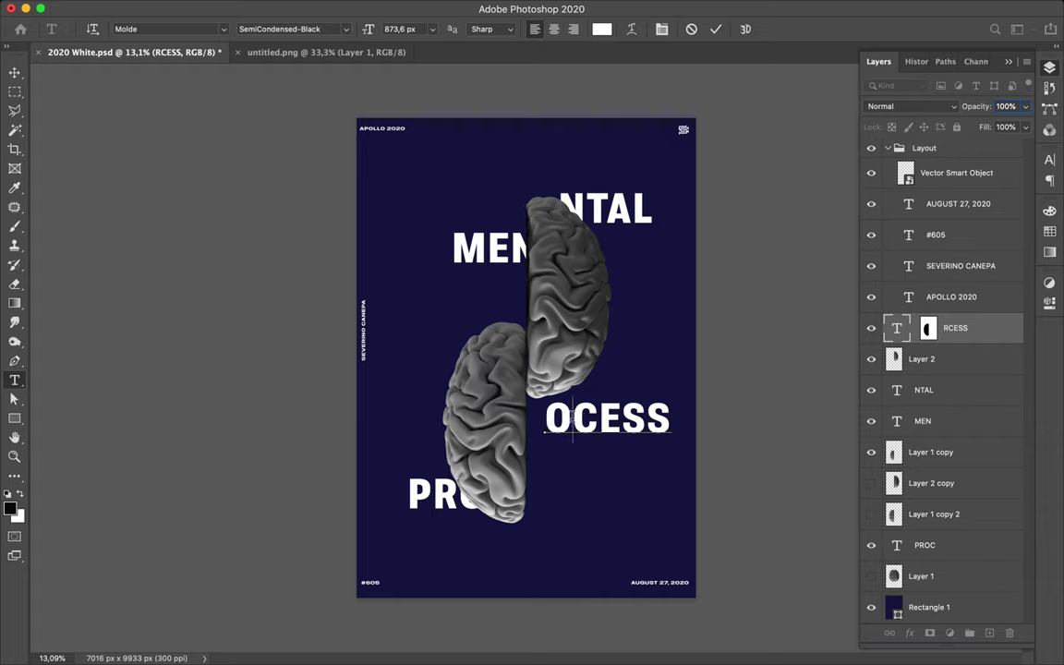
key(Escape)
key(v)
drag(595, 432, 552, 425)
Move PROC up-left and realign OCESS against its mask to reveal the O
key(super)
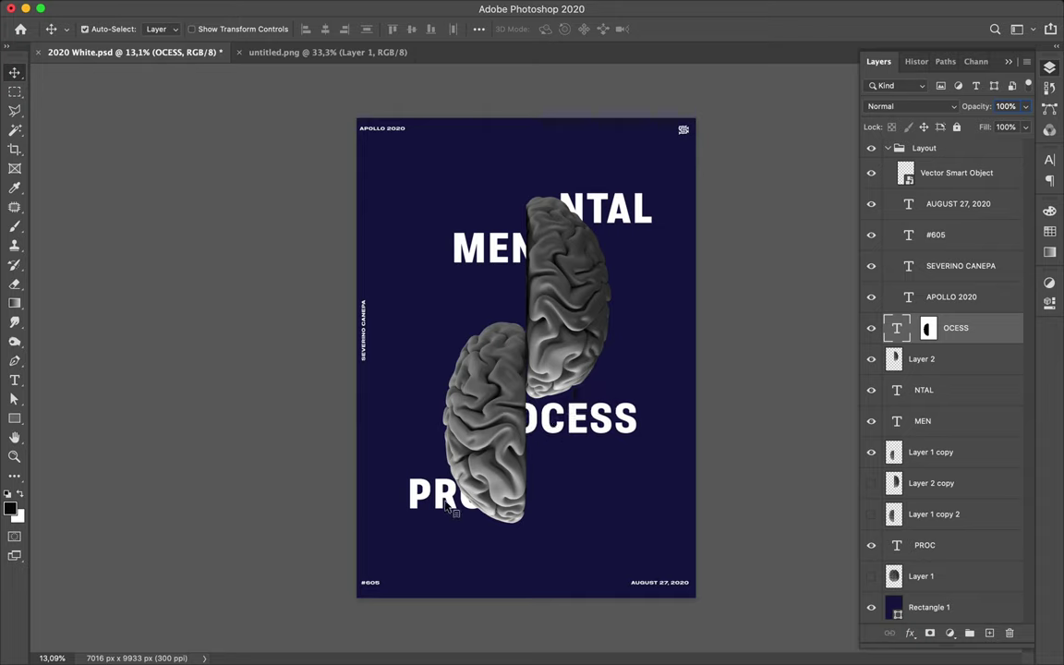
drag(450, 506, 448, 477)
key(super)
drag(565, 434, 589, 429)
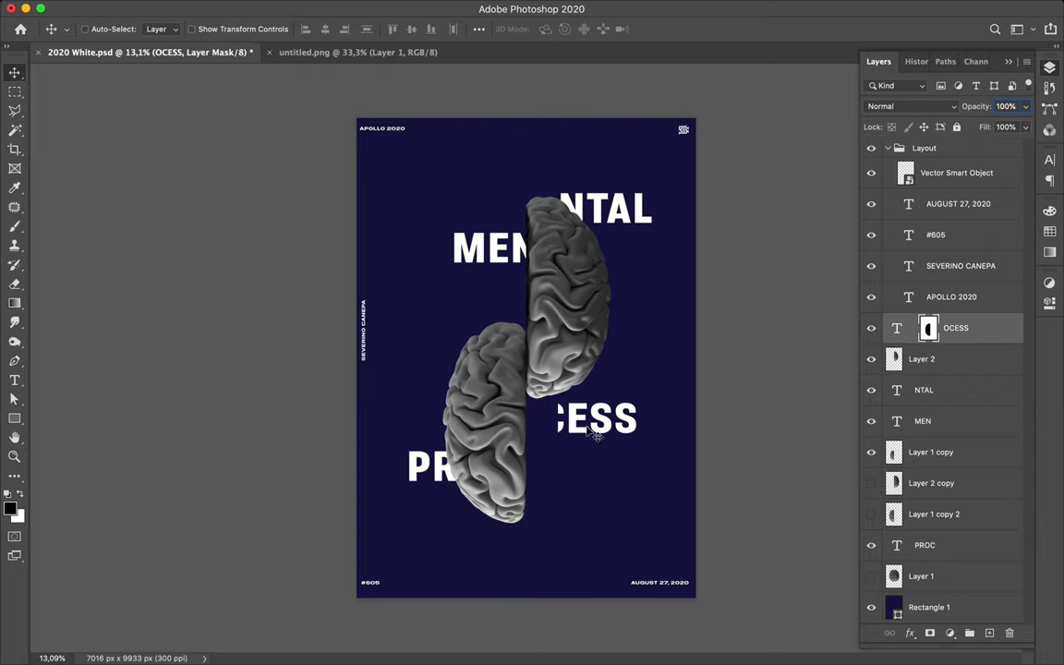
click(894, 331)
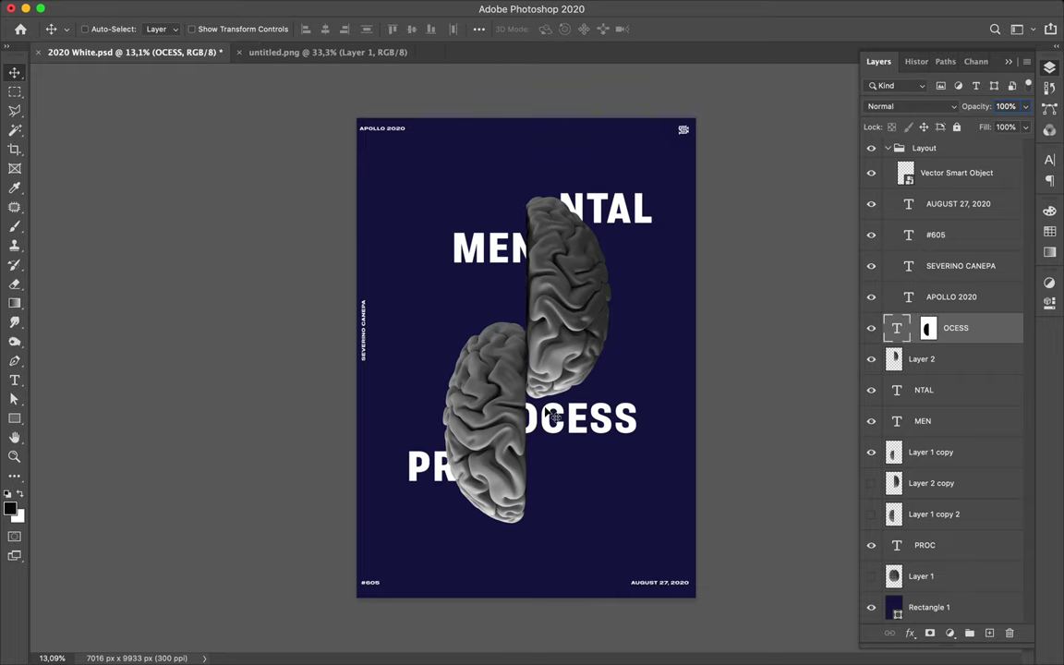
drag(550, 415, 544, 416)
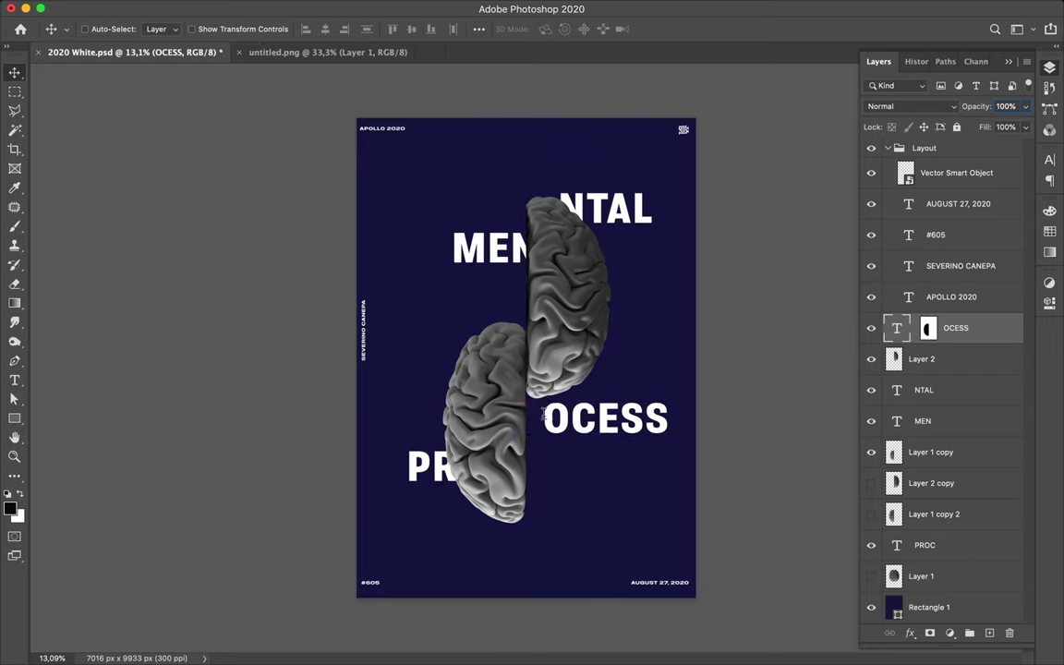
Add an R to make ROCESS and shift it left toward the brain
key(t)
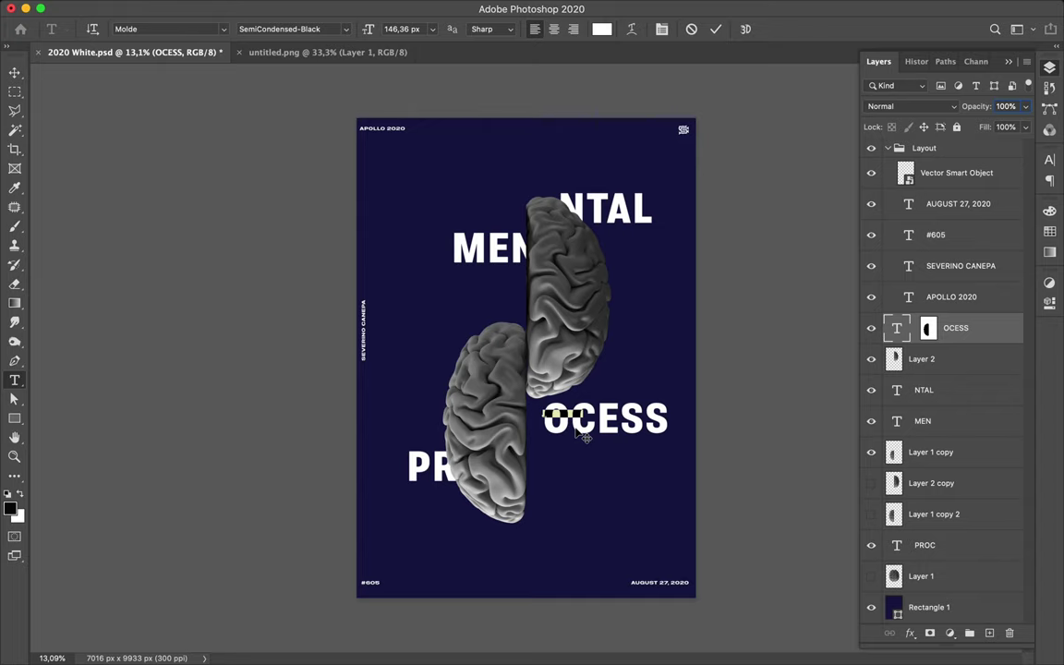
click(582, 435)
key(Escape)
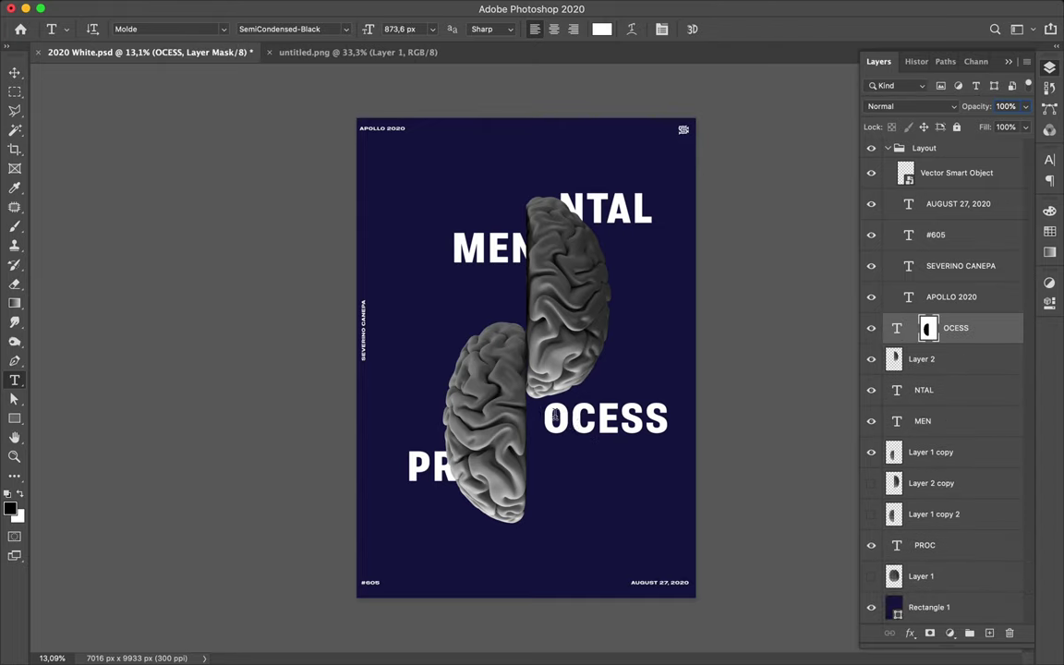
click(546, 411)
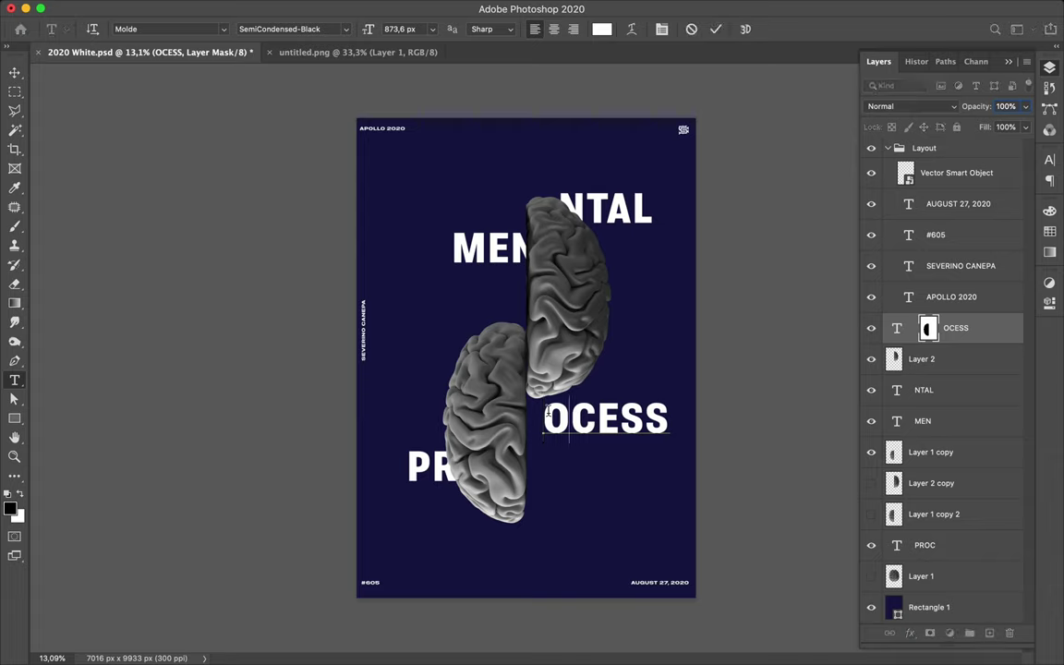
text(R)
key(Escape)
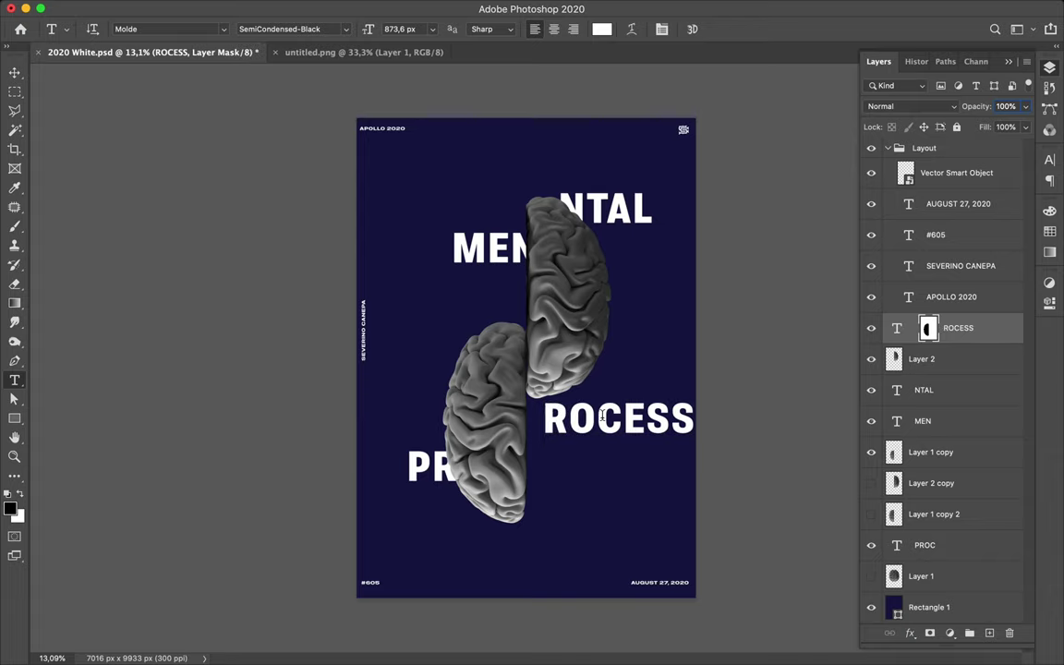
key(v)
mouse_move(597, 428)
mouse_down()
mouse_move(590, 406)
mouse_move(584, 435)
mouse_up()
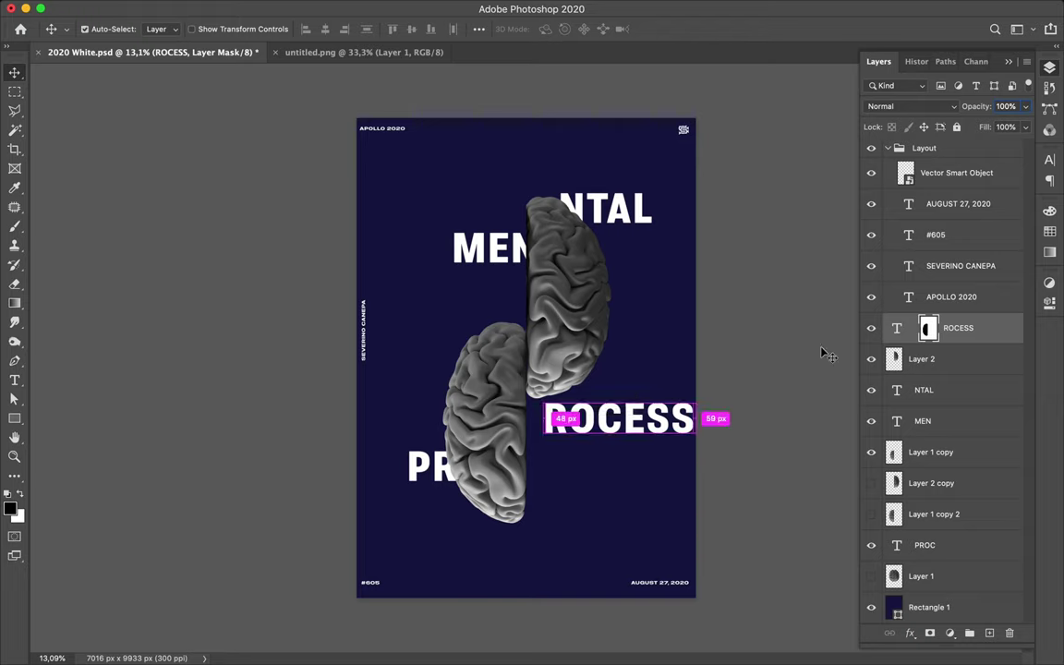
click(897, 329)
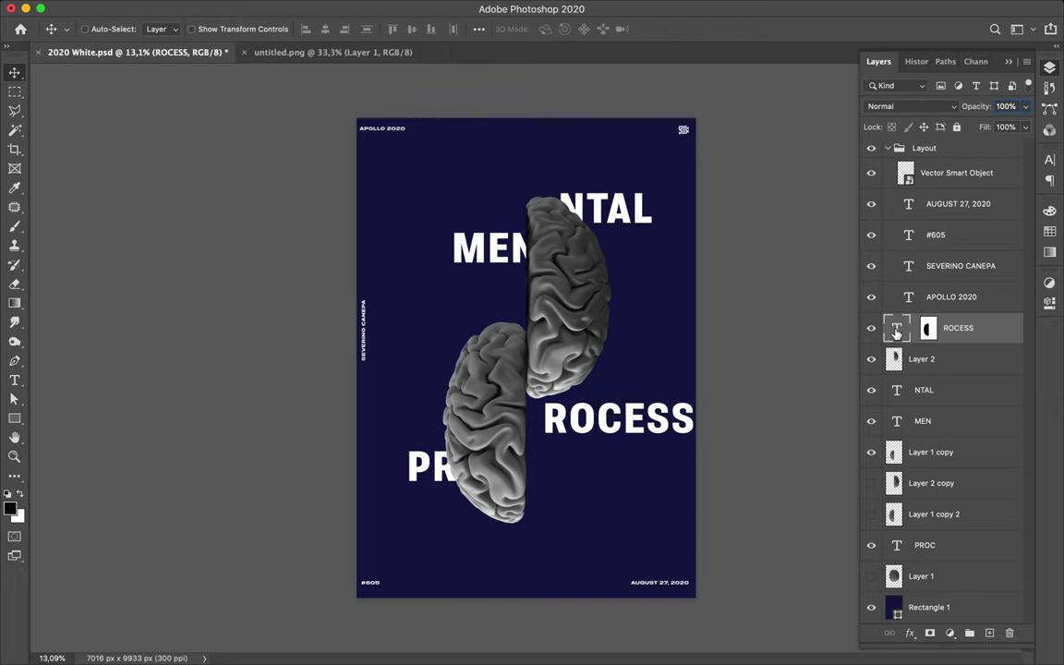
drag(618, 435, 588, 438)
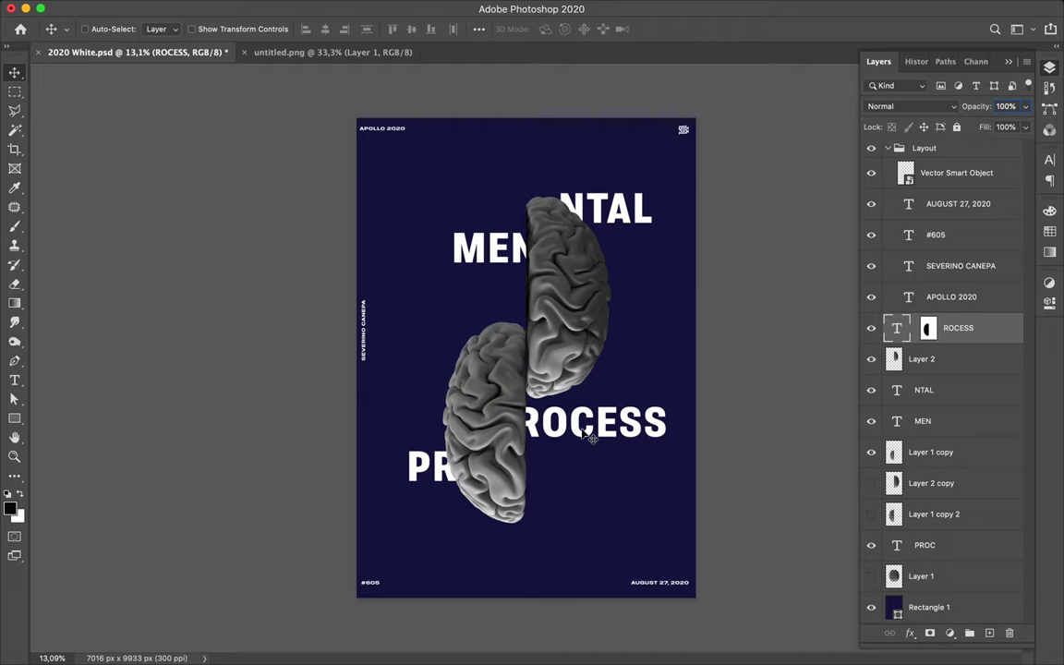
Try enlarging MEN and PROC together, then moving MEN lower and PROC up beside the brain
super+click(438, 469)
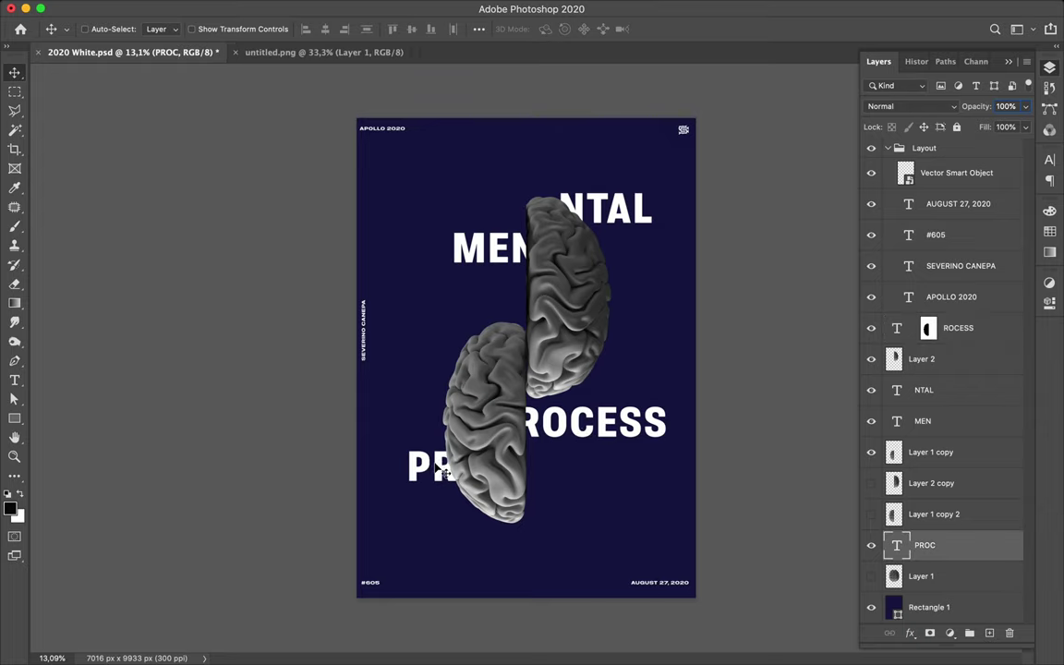
shift+click(476, 265)
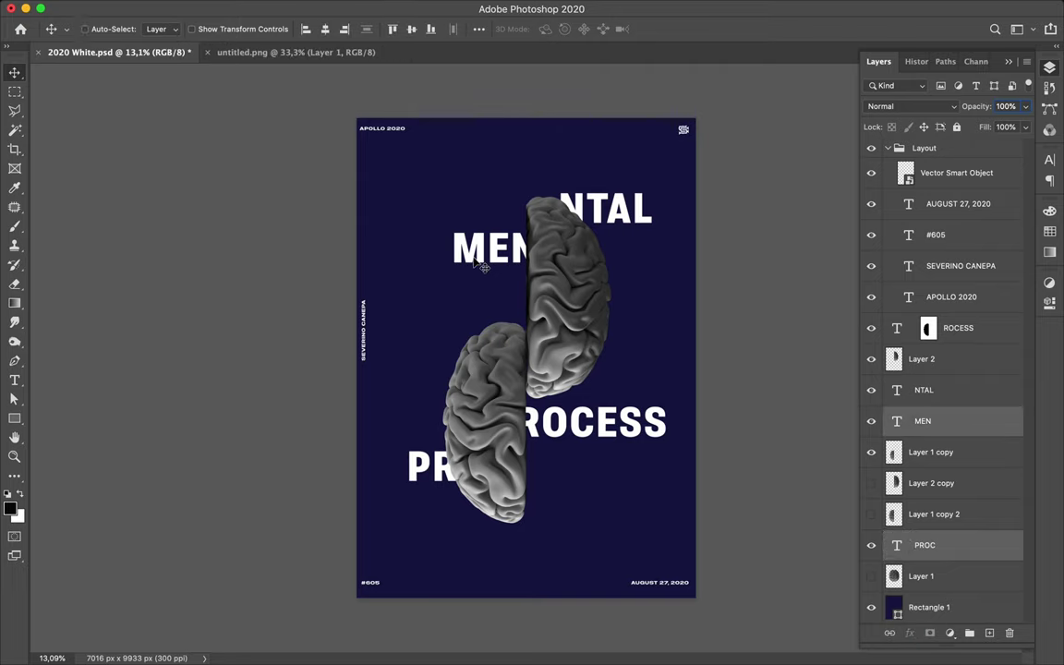
key(super+t)
drag(409, 353, 323, 356)
drag(397, 471, 400, 477)
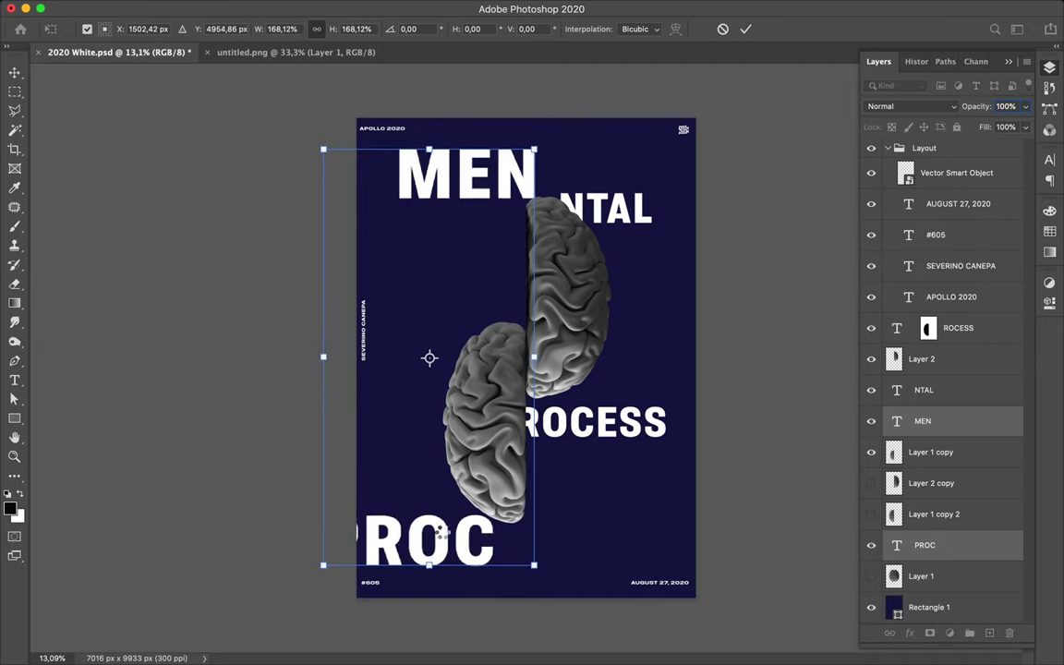
key(Return)
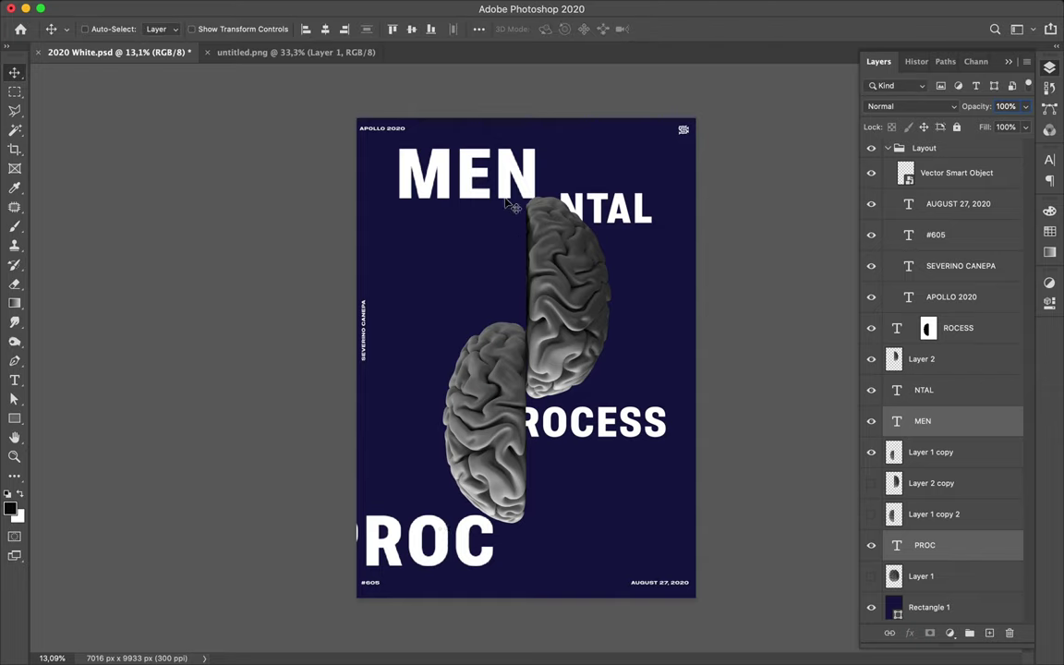
drag(475, 172, 471, 261)
drag(442, 527, 470, 457)
Try trimming PROC's letters, undo the trials, then shift PROC slightly left beside the lower hemisphere
key(t)
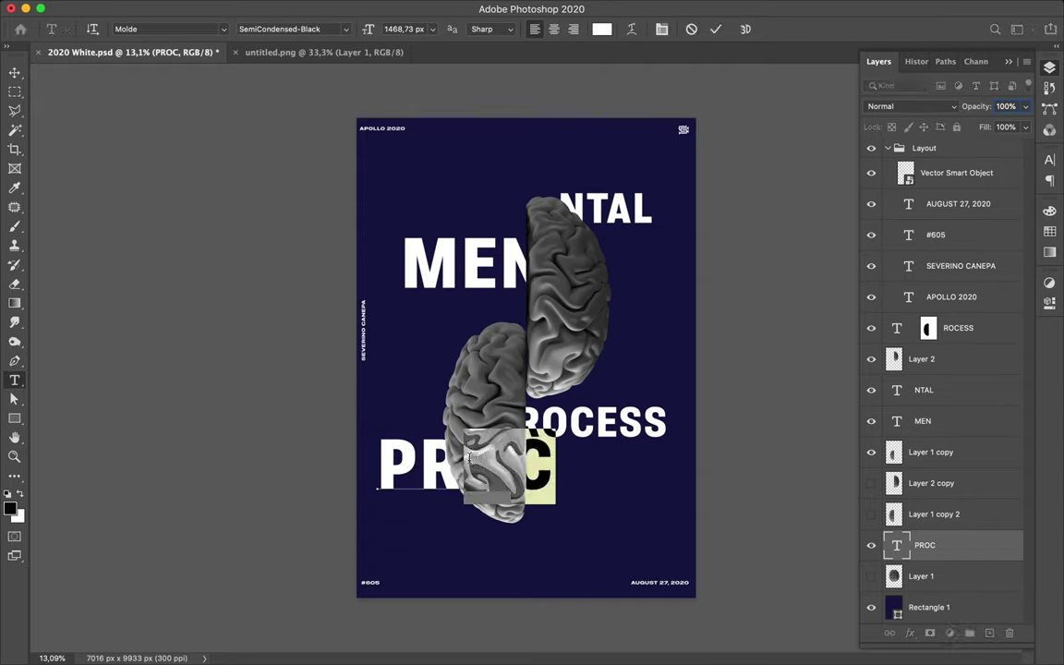
key(BackSpace)
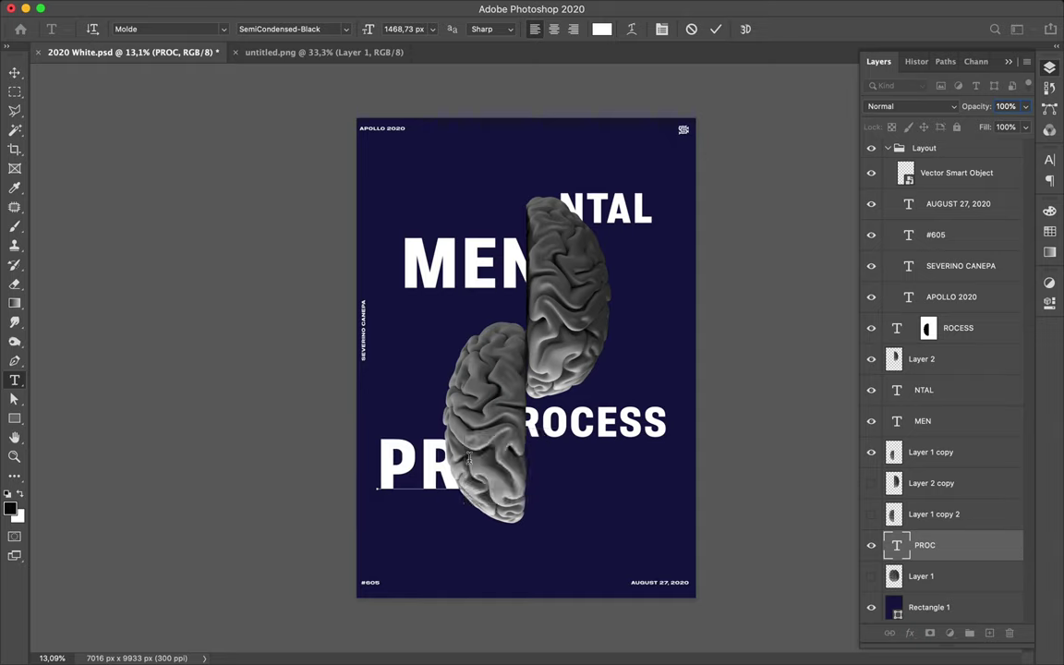
key(Escape)
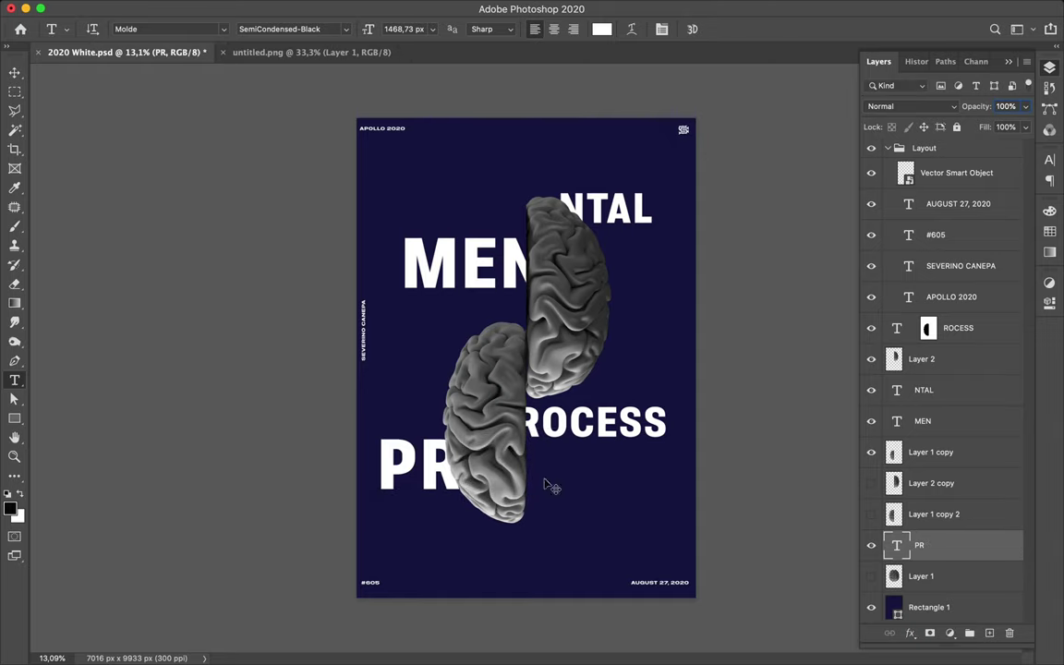
key(super+z)
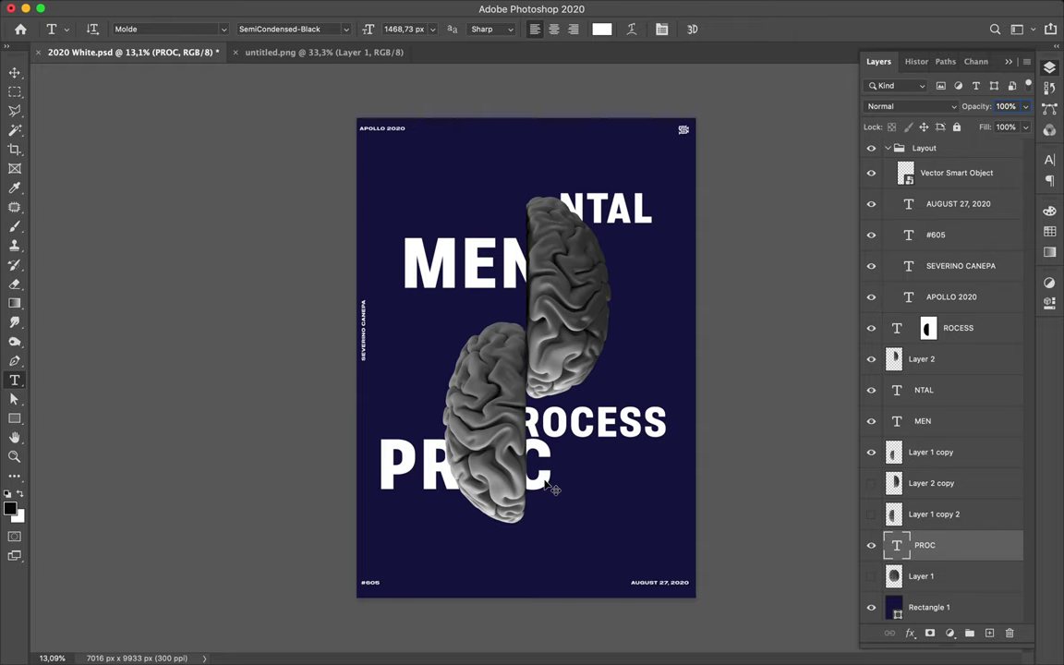
key(super+z)
key(super+z)
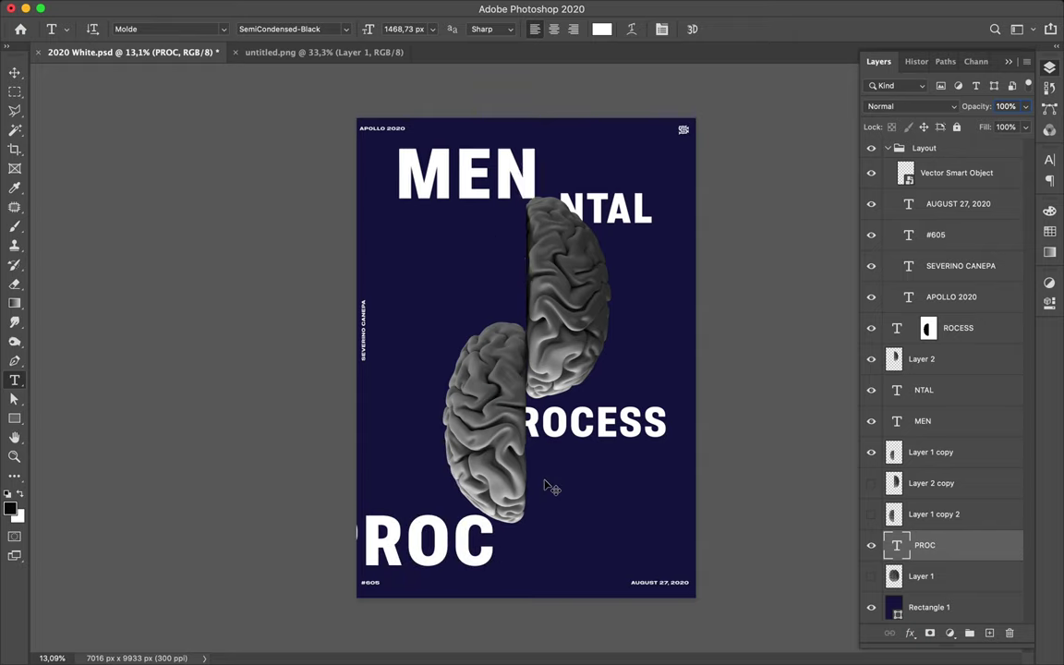
key(super+shift+z)
key(super+shift+z)
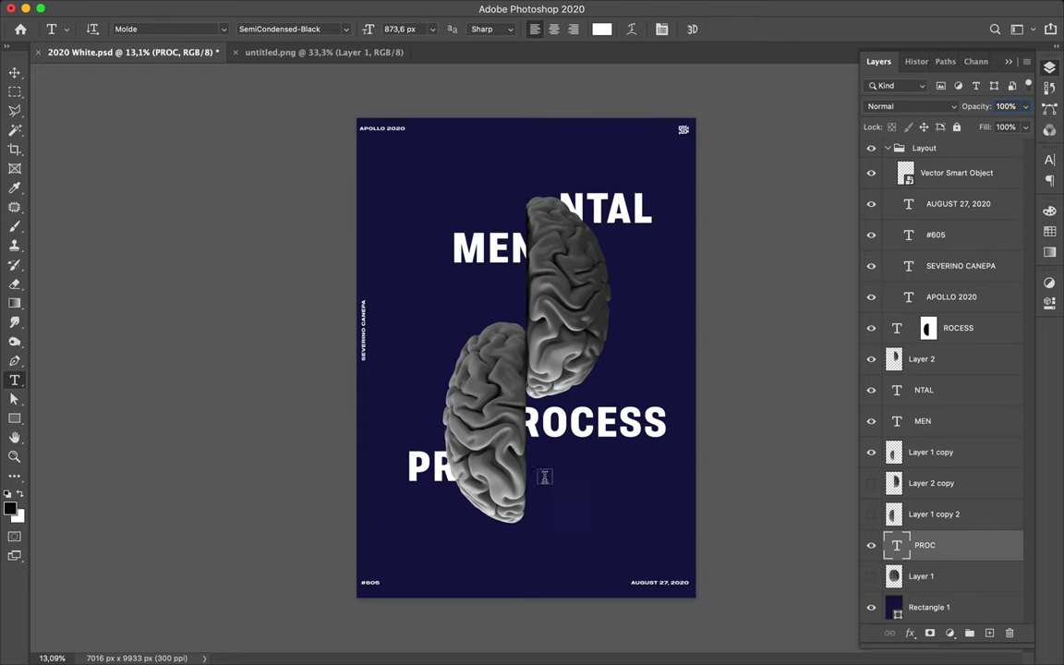
key(v)
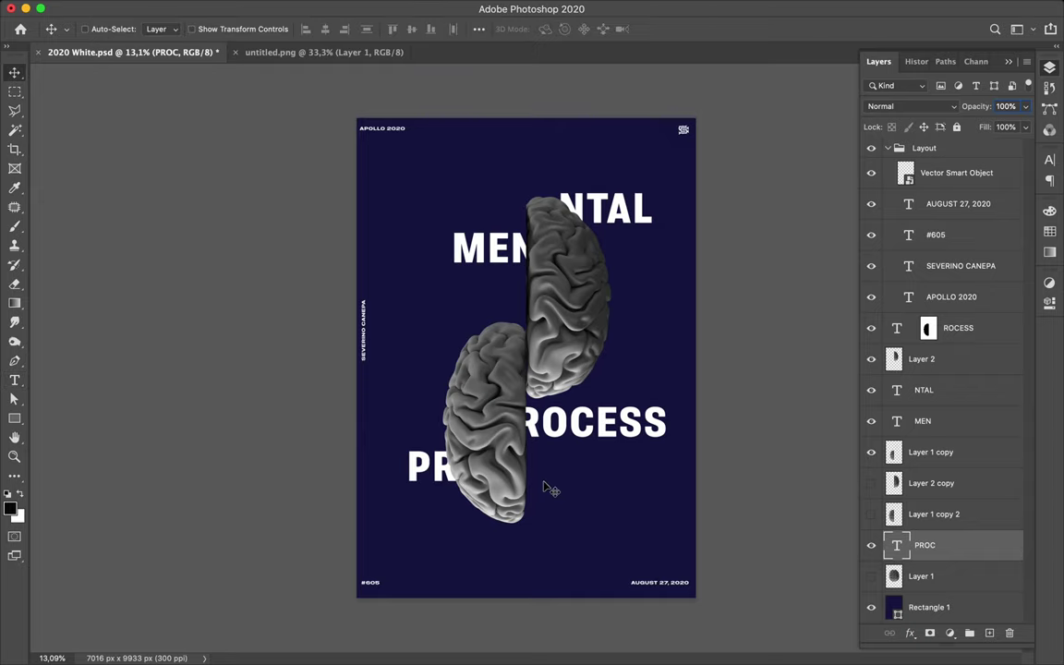
drag(442, 477, 427, 474)
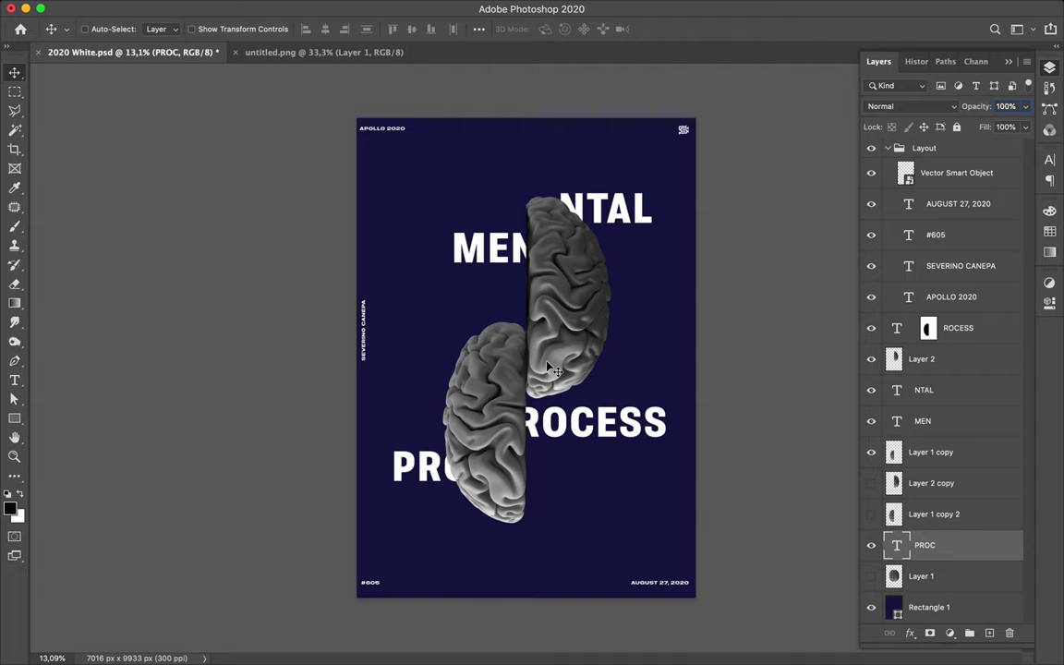
Try the Expanded-Black style on MEN and move the wider text left
super+click(441, 230)
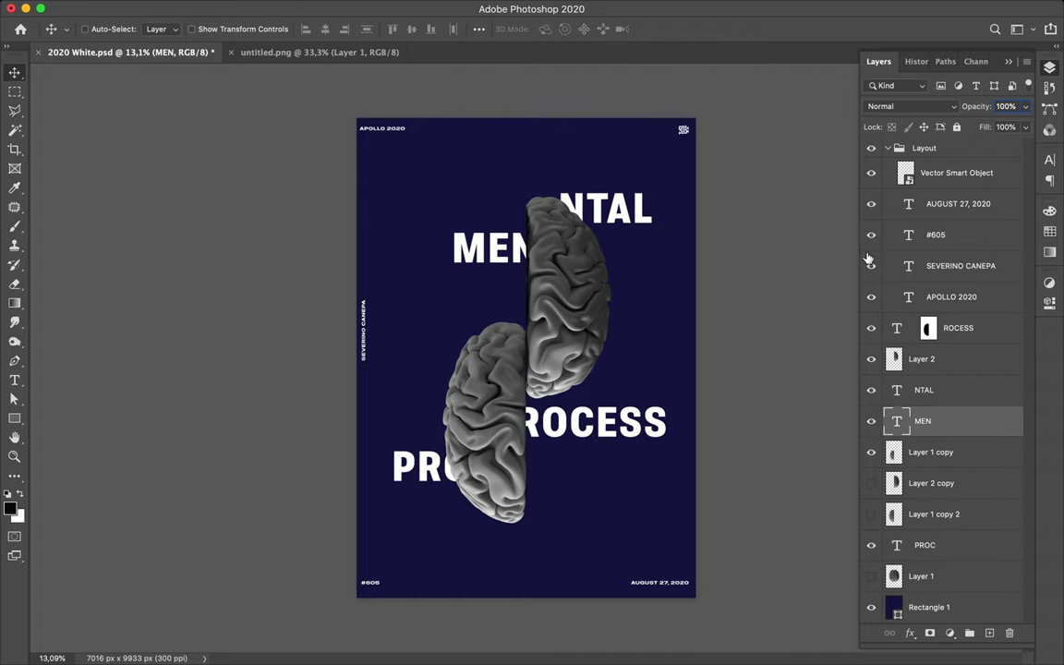
click(1049, 160)
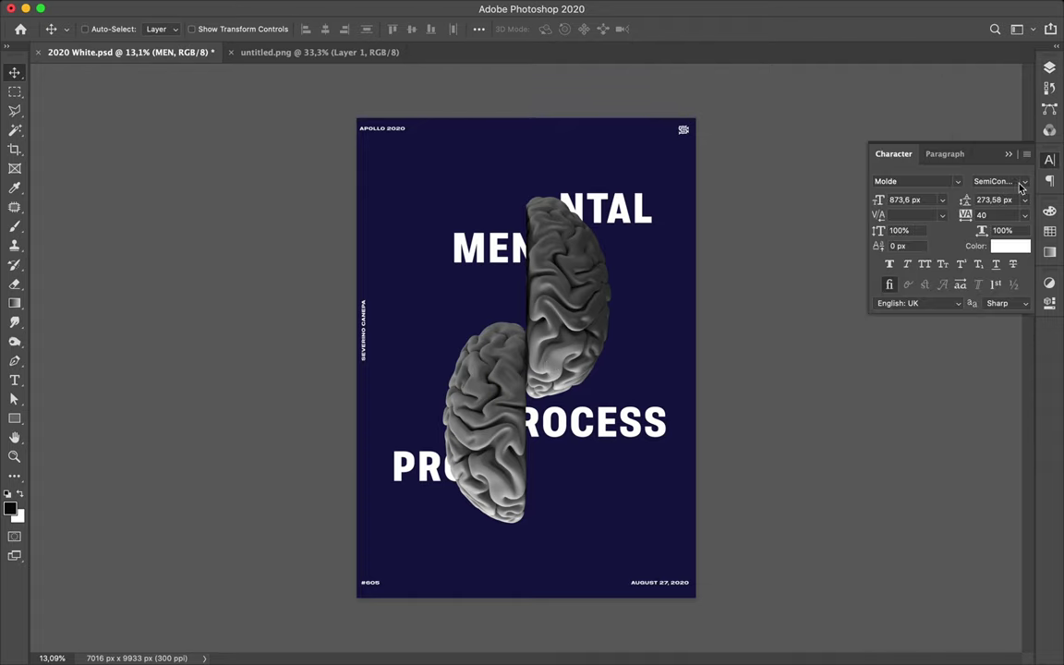
click(1021, 187)
scroll(874, 443, down, 5)
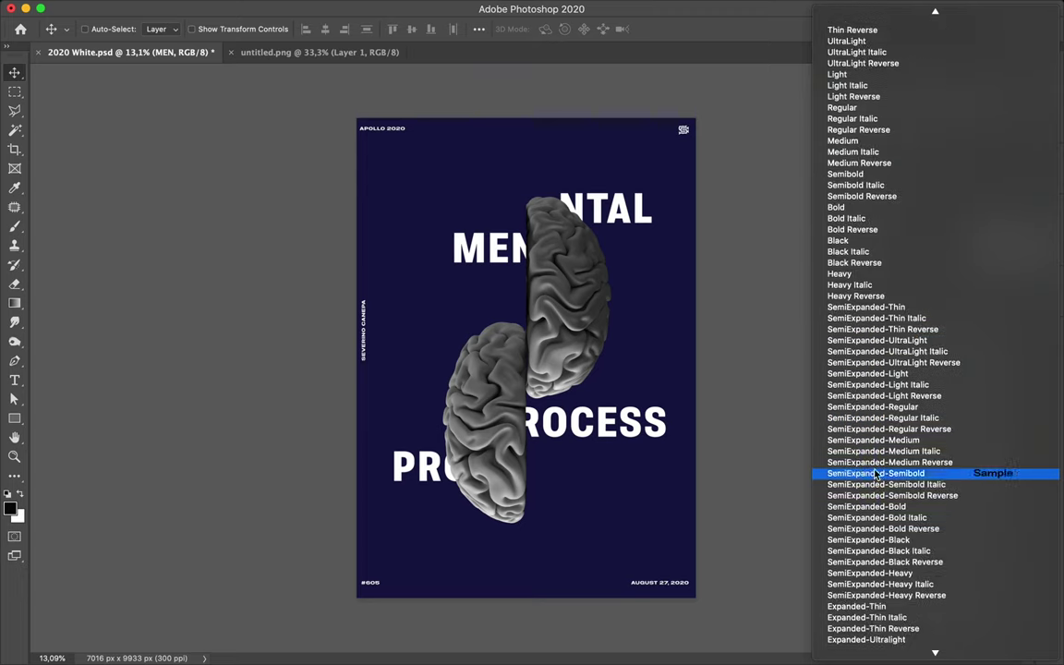
scroll(876, 475, down, 5)
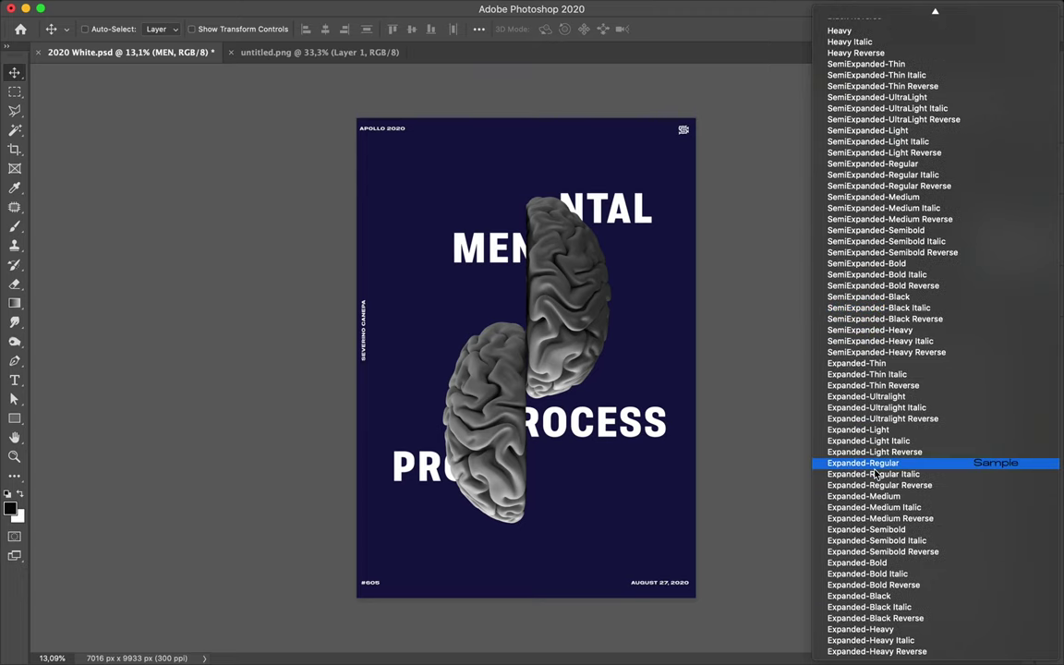
click(876, 598)
drag(492, 257, 451, 257)
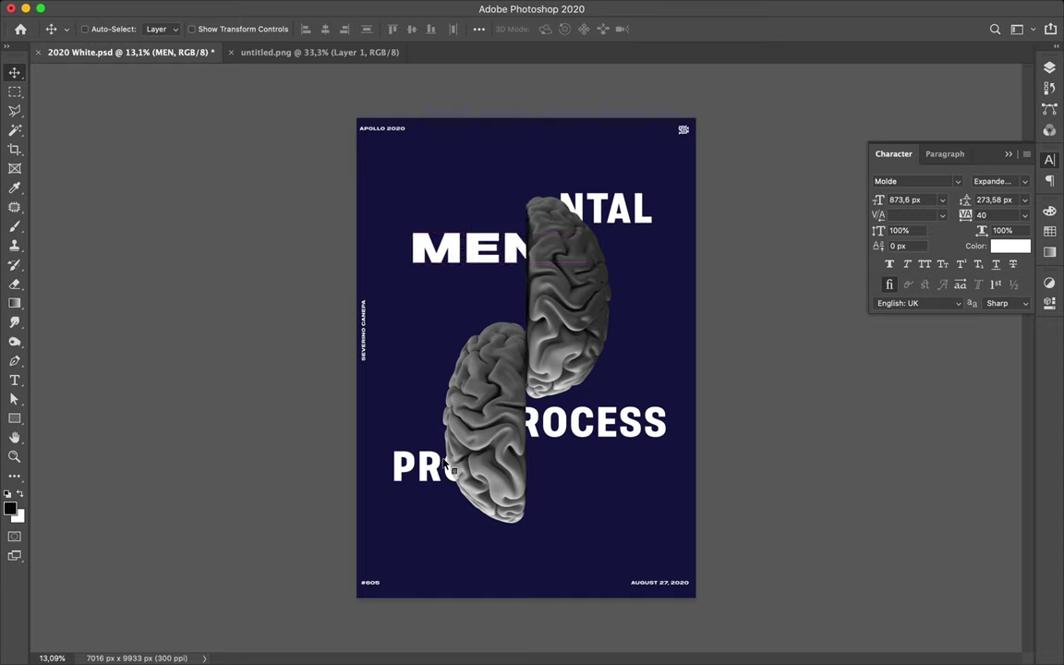
Try Expanded-Bold, Expanded-Heavy and Expanded-Black on PROC, moving it further left
super+click(389, 416)
click(1011, 181)
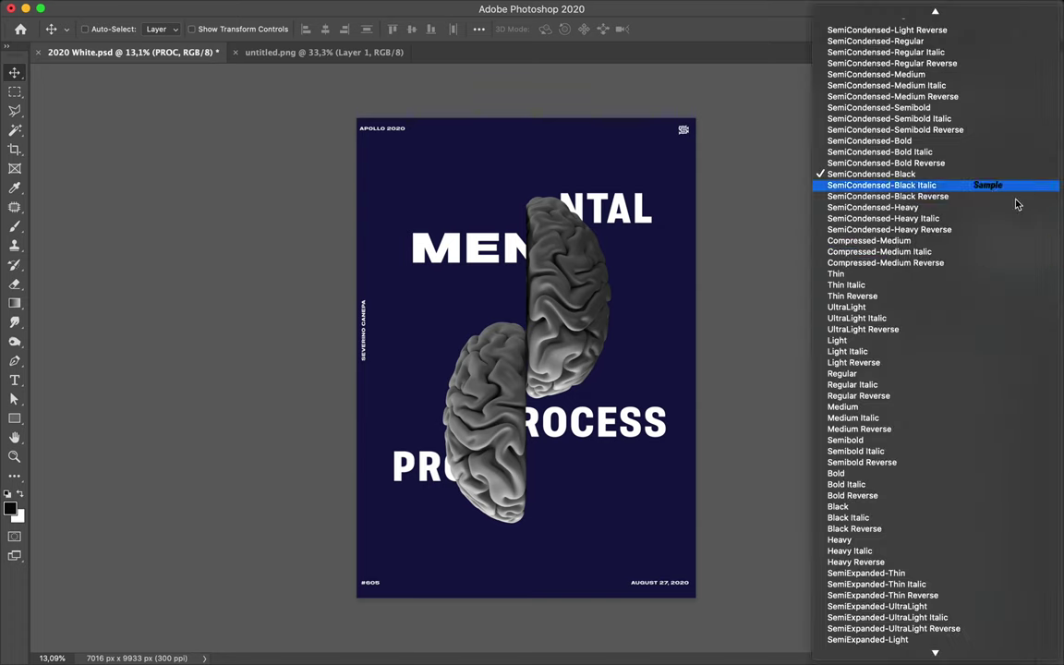
scroll(979, 256, down, 5)
scroll(979, 256, down, 6)
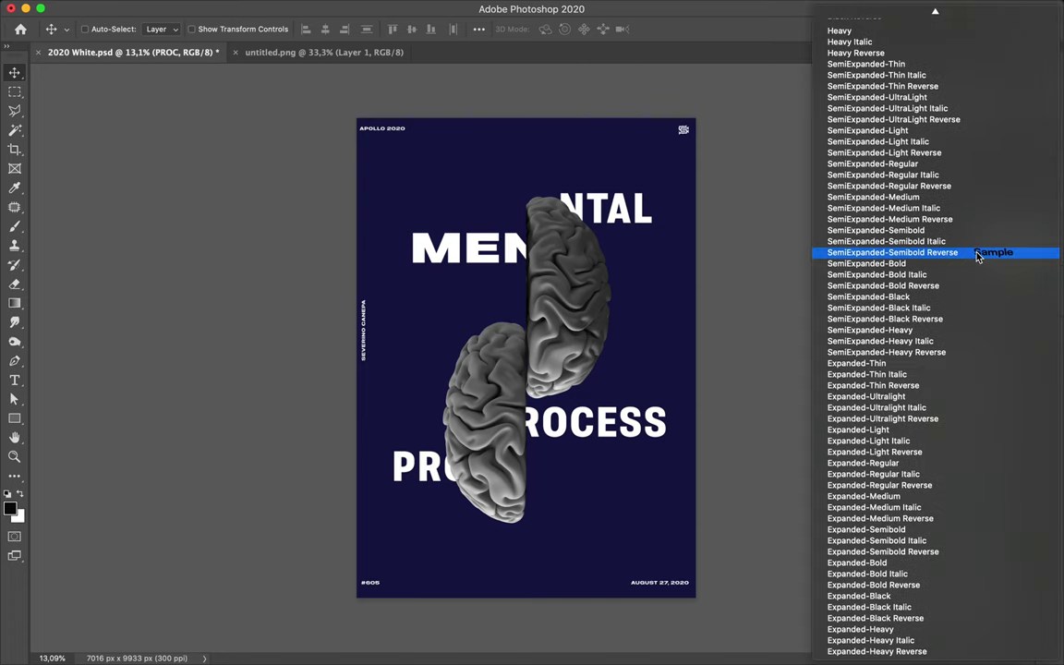
click(920, 562)
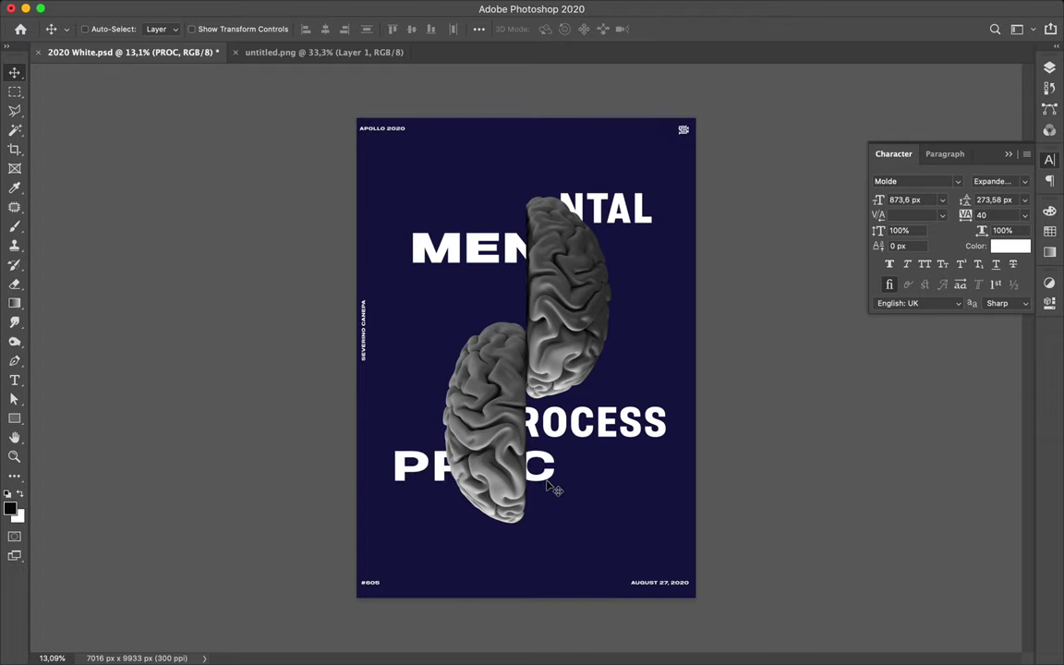
click(1021, 182)
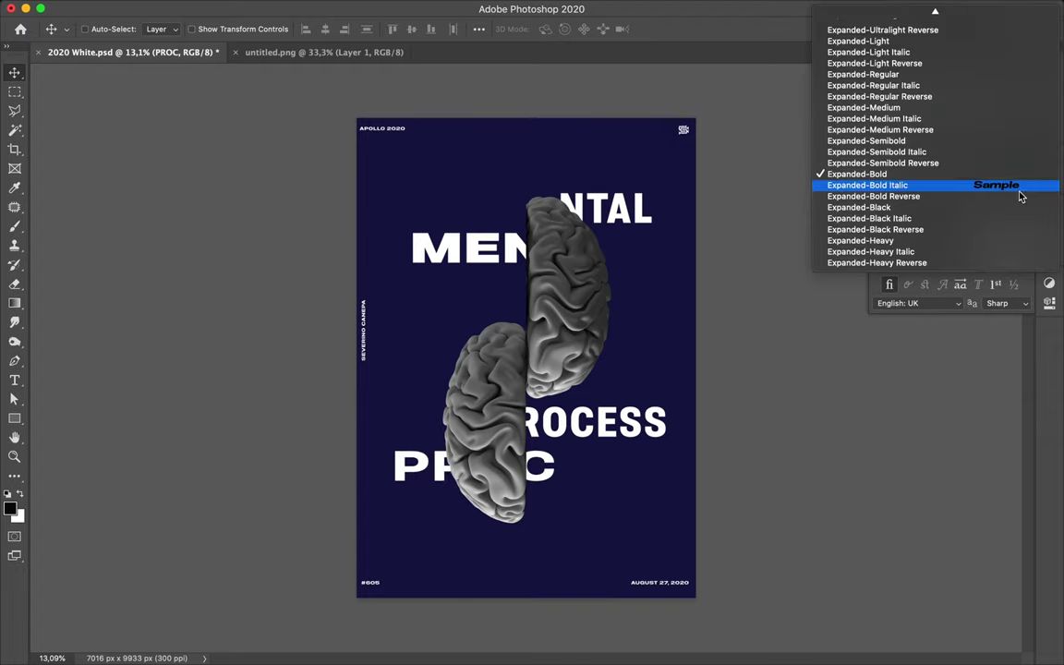
click(885, 242)
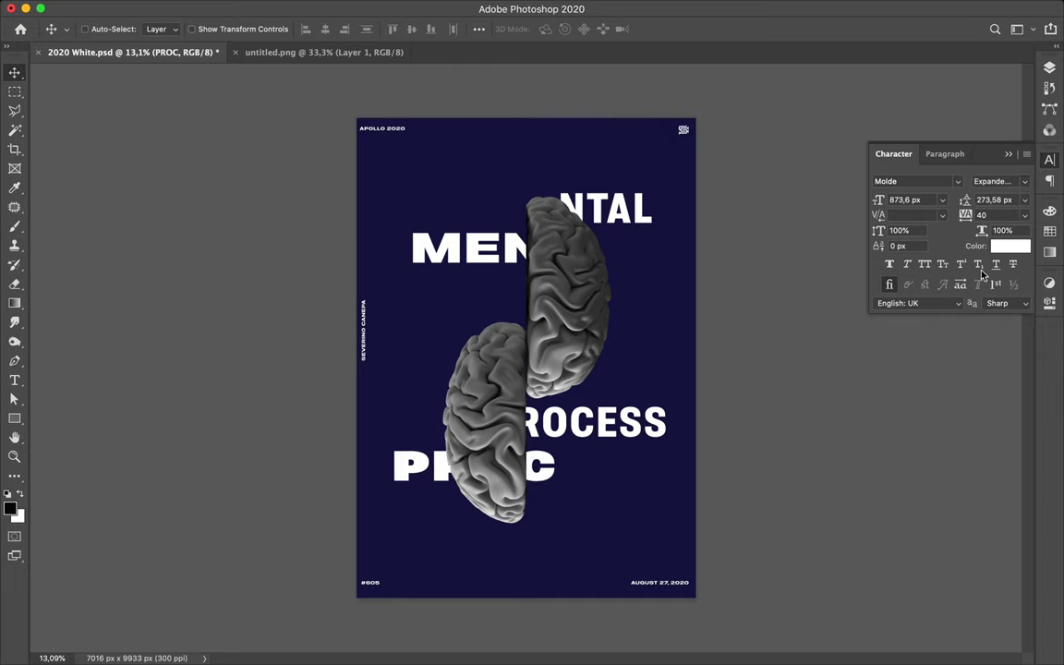
click(1022, 182)
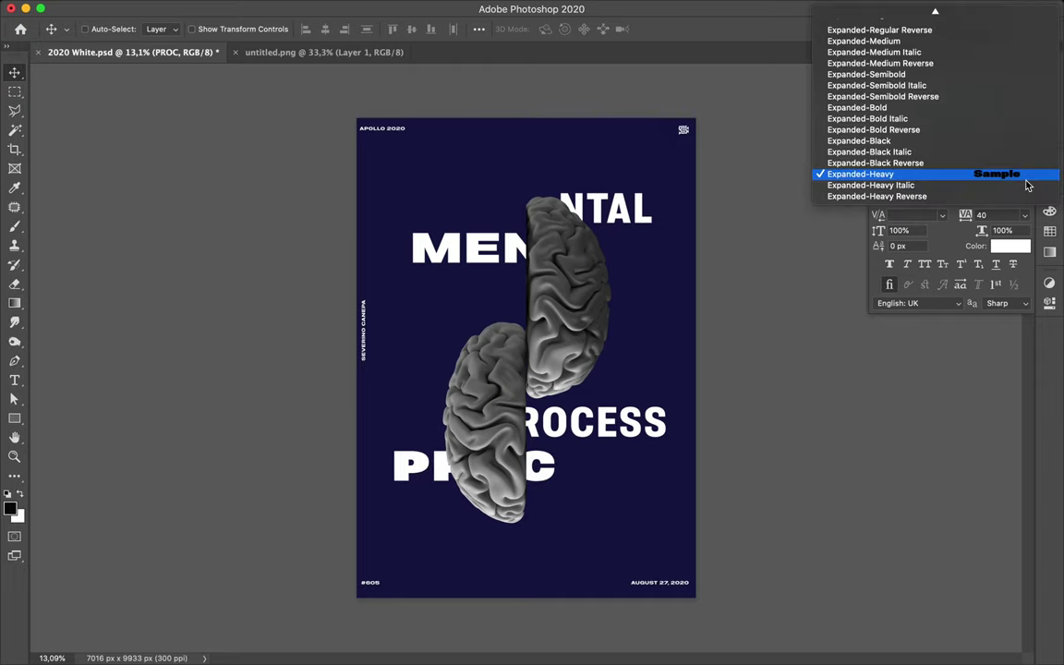
click(974, 145)
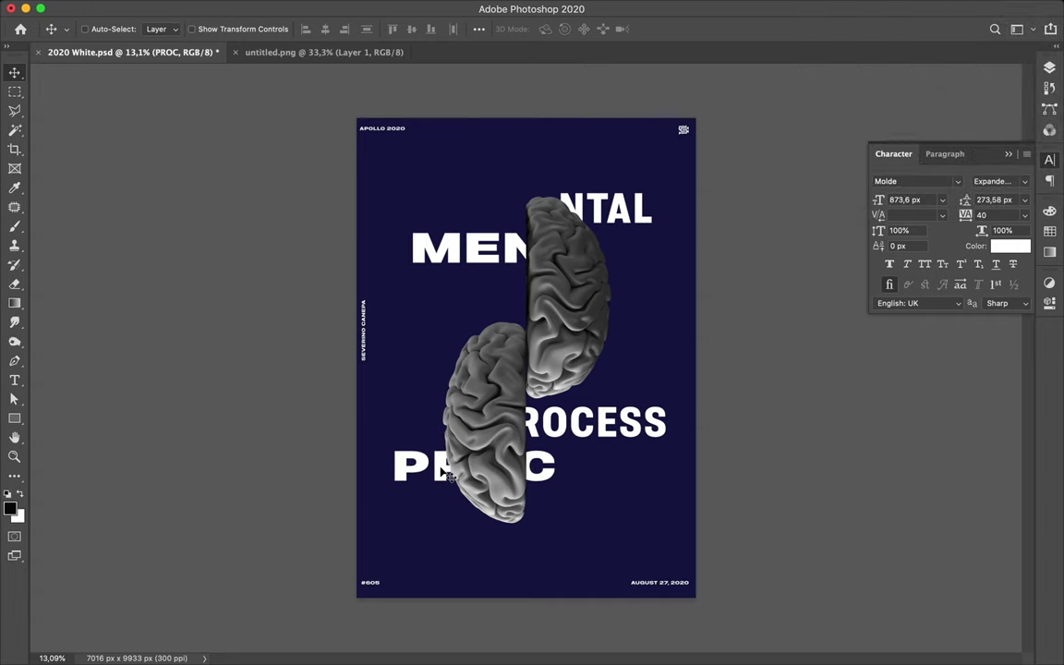
drag(443, 469, 402, 472)
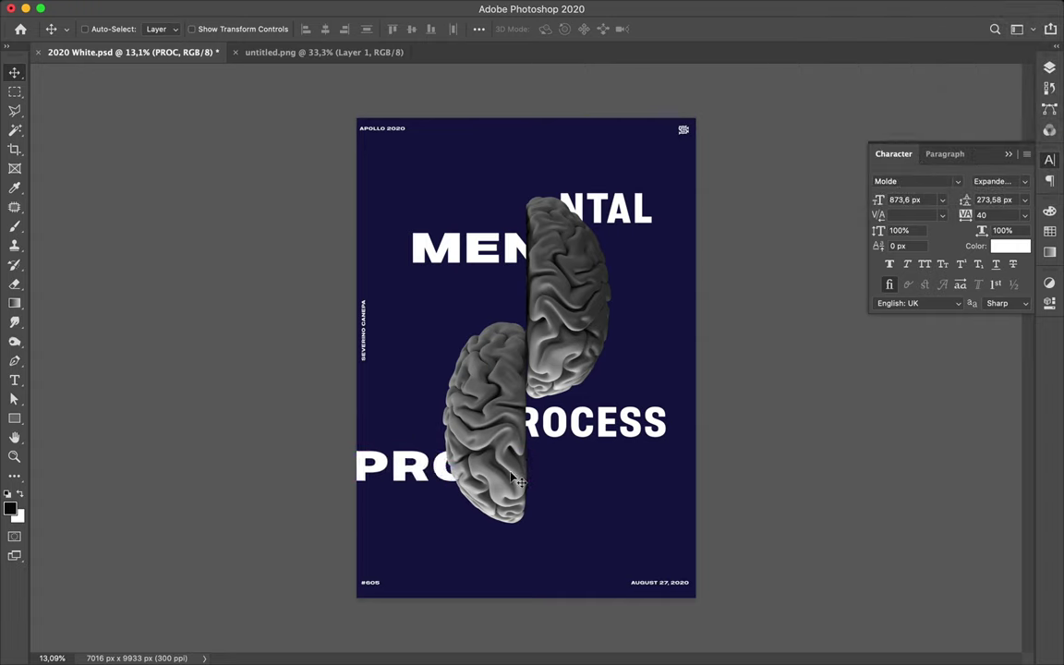
Undo the style changes and moves so MEN and PROC are SemiCondensed-Black, then save the poster
key(super)
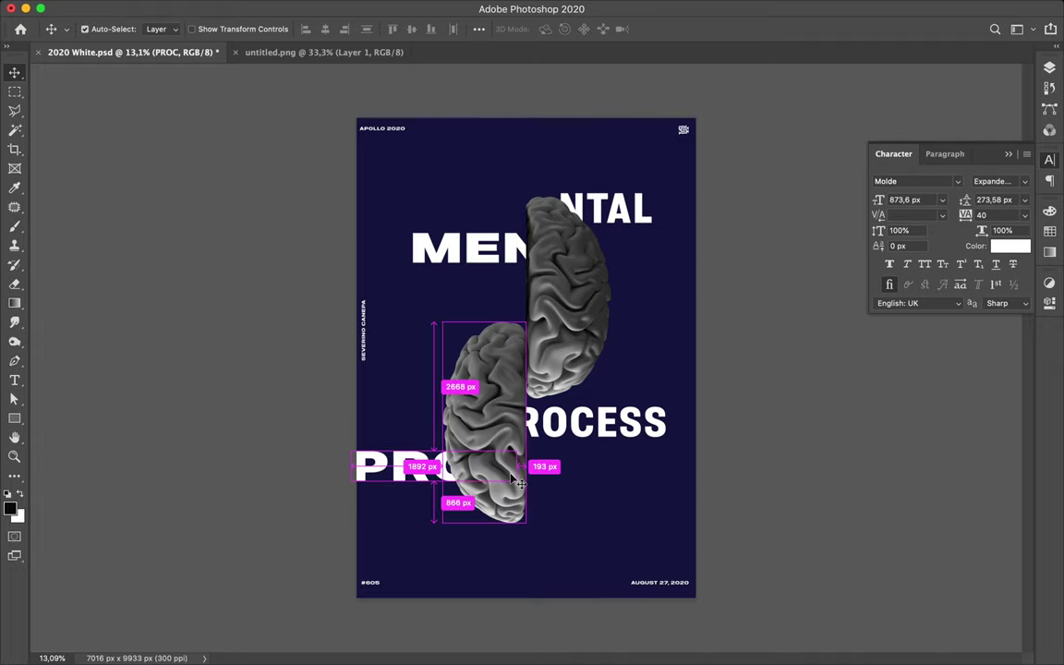
key(shift+Right)
key(shift+Right)
key(shift+Right)
key(shift+Right)
key(shift+Right)
key(shift+Right)
key(shift+Right)
key(shift+Right)
key(shift+Right)
key(shift+Right)
key(shift+Right)
key(shift+Right)
key(shift+Right)
key(shift+Right)
key(shift+Right)
key(shift+Right)
key(shift+Right)
key(shift+Right)
key(shift+Right)
key(shift+Right)
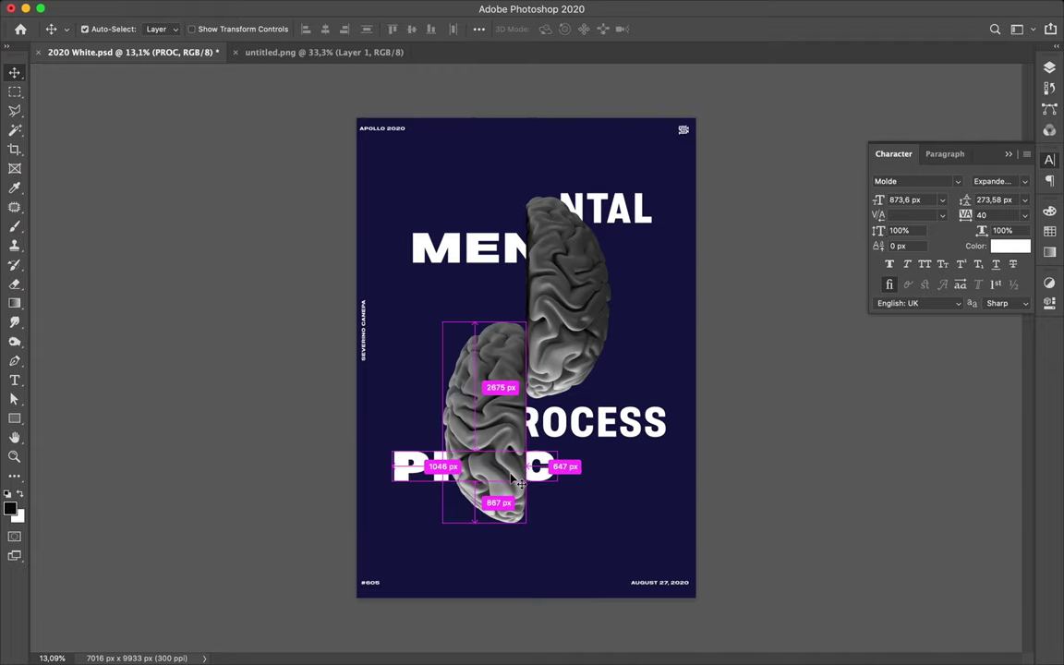
key(Up)
key(Up)
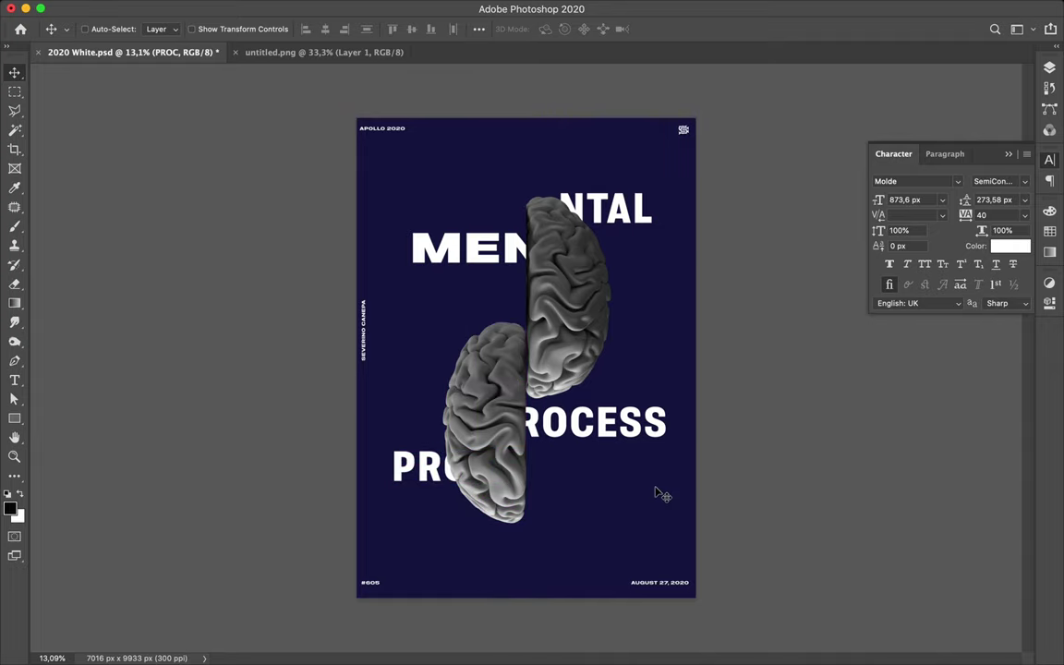
key(shift+Right)
key(shift+Right)
key(shift+Right)
key(shift+Right)
key(shift+Right)
key(shift+Right)
key(shift+Right)
key(shift+Right)
key(shift+Right)
key(shift+Right)
key(shift+Right)
key(shift+Right)
key(shift+Right)
key(shift+Right)
key(shift+Right)
key(shift+Right)
key(shift+Right)
key(shift+Right)
key(shift+Right)
key(shift+Right)
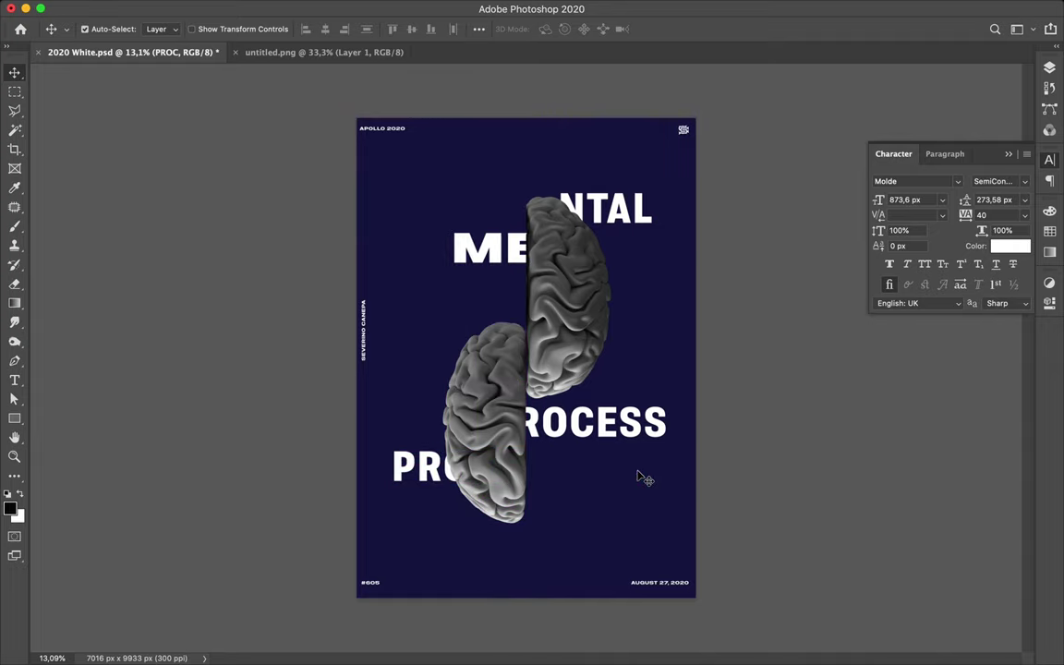
key(Up)
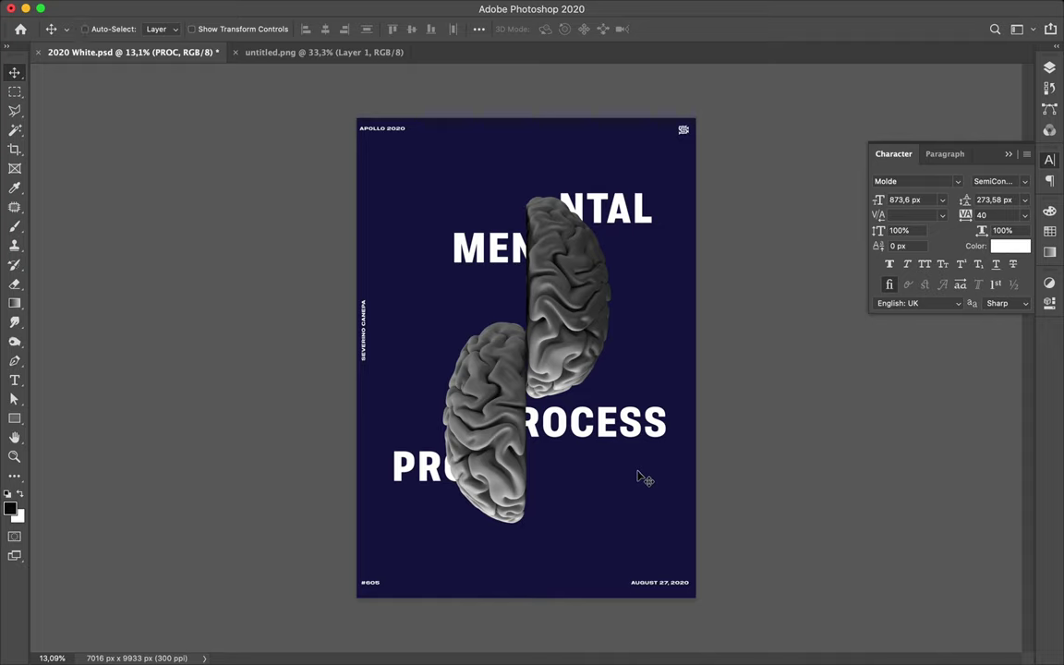
key(super+s)
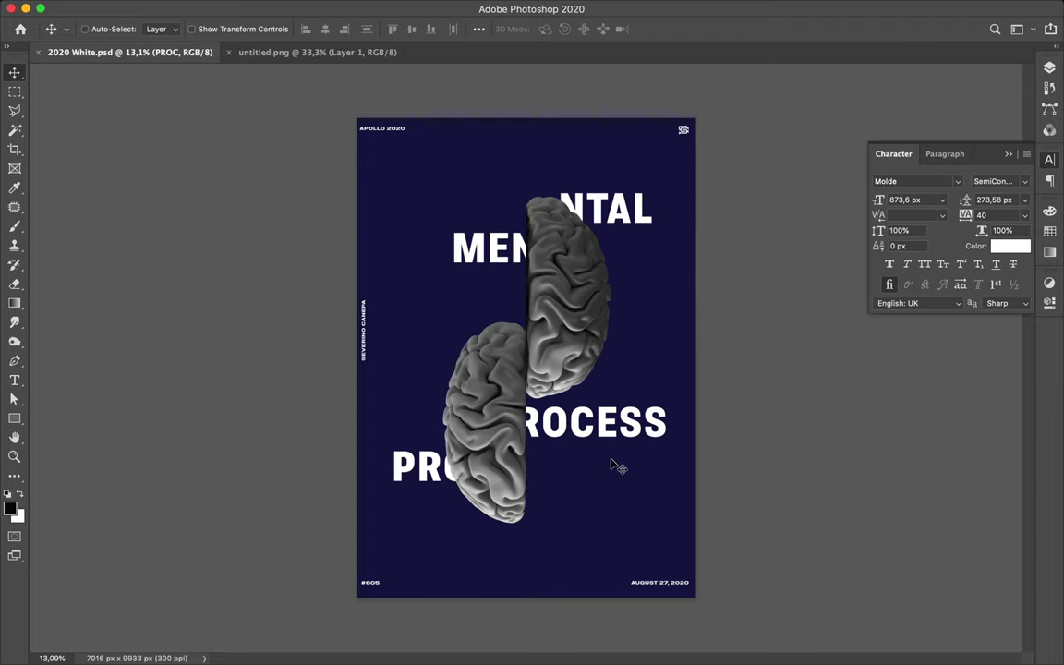
key(super)
Try enlarging the brain halves and text, undo it, then nudge them slightly left
super+click(500, 296)
shift+super+click(464, 459)
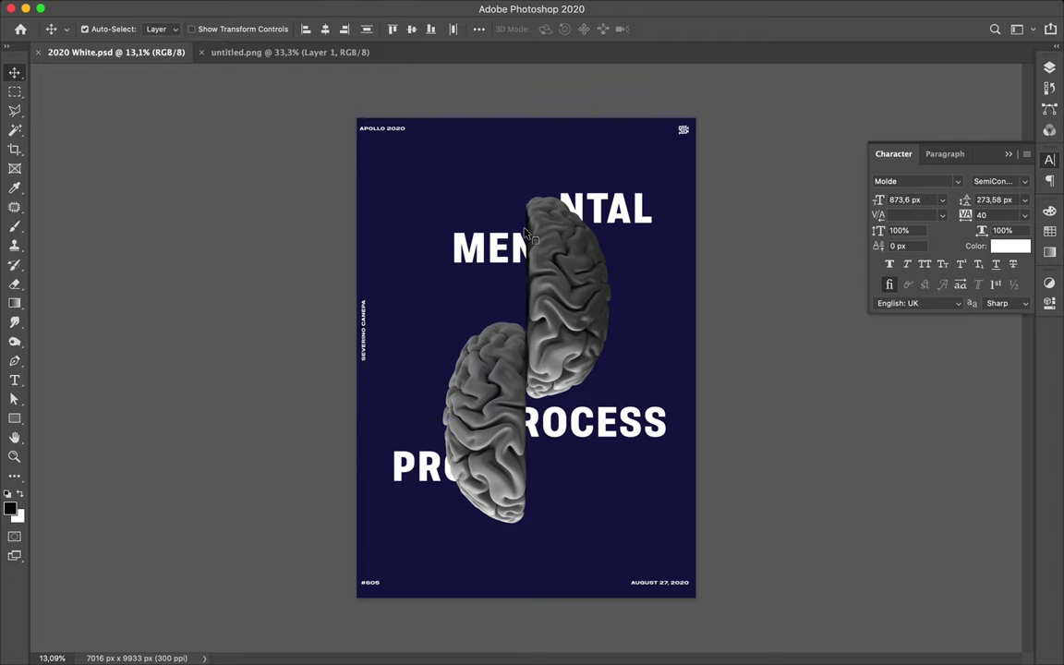
key(super+t)
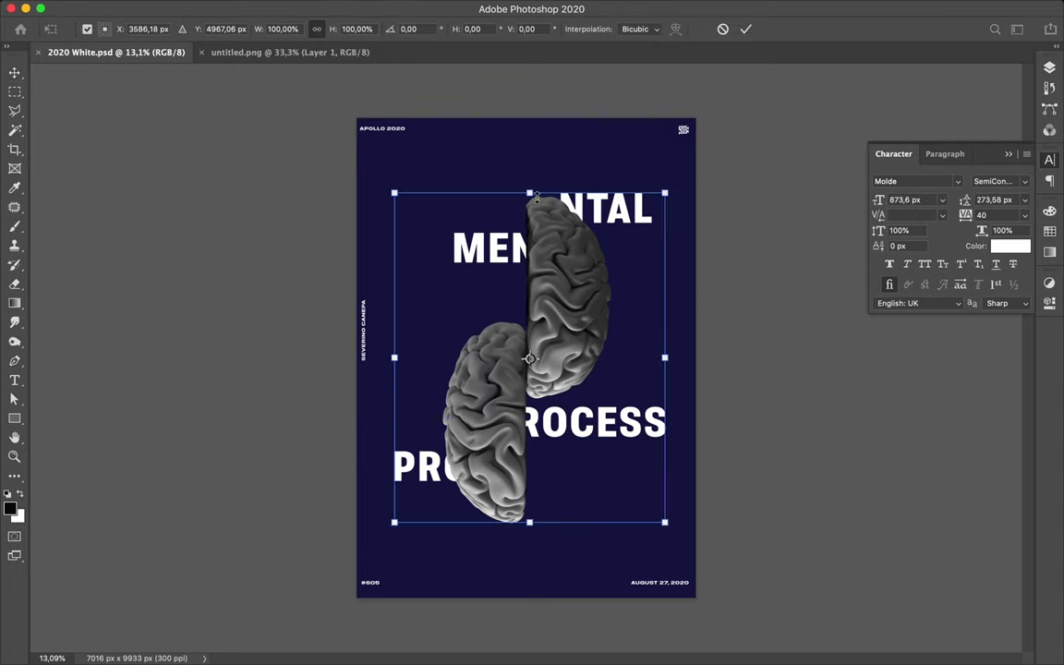
drag(531, 193, 545, 267)
drag(545, 229, 547, 225)
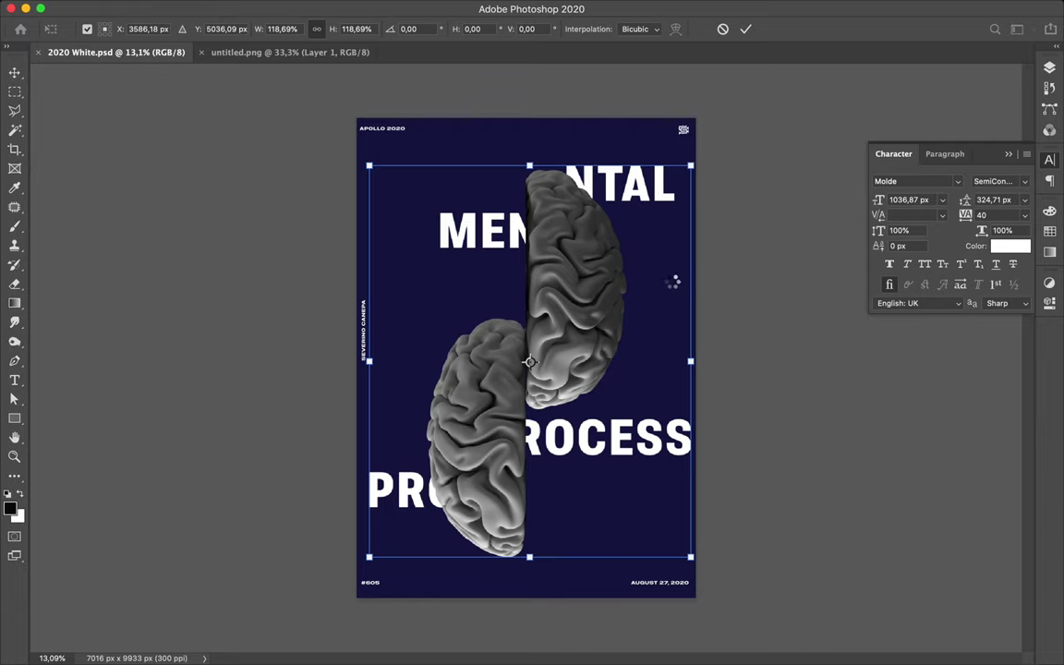
key(Return)
key(super+z)
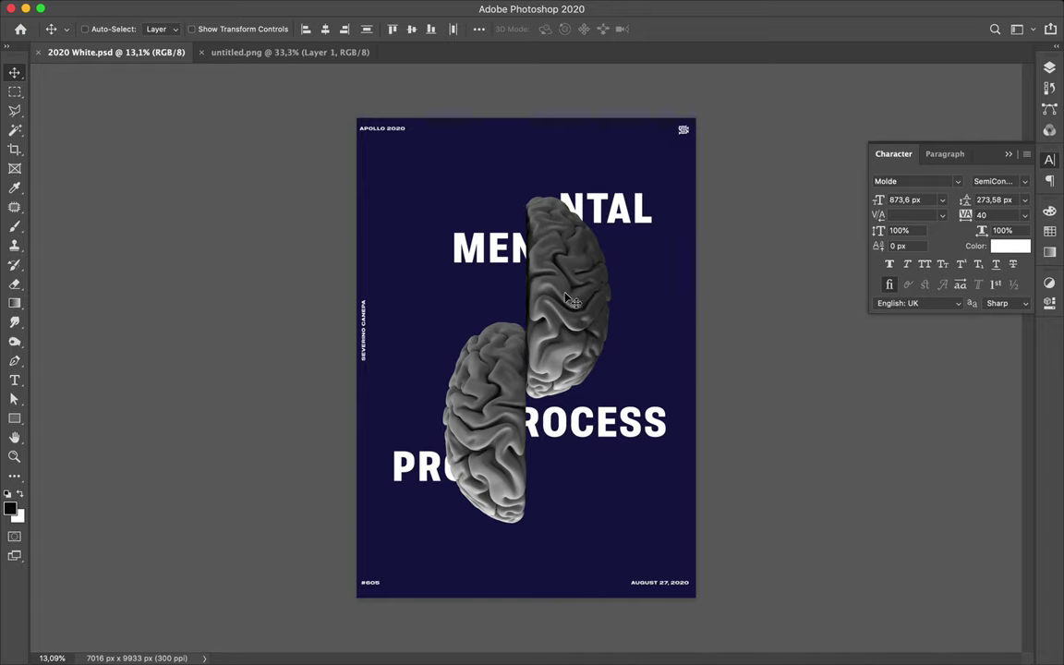
drag(570, 300, 565, 297)
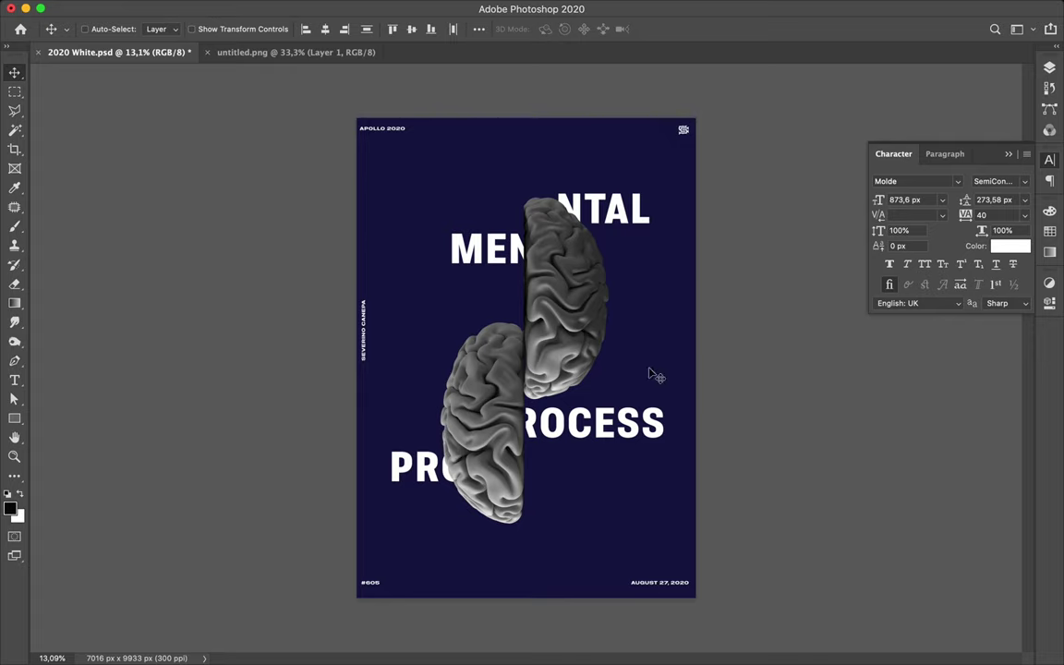
Make Layer 1 visible again and try a 120% scale on the selected layers, then undo it
key(F7)
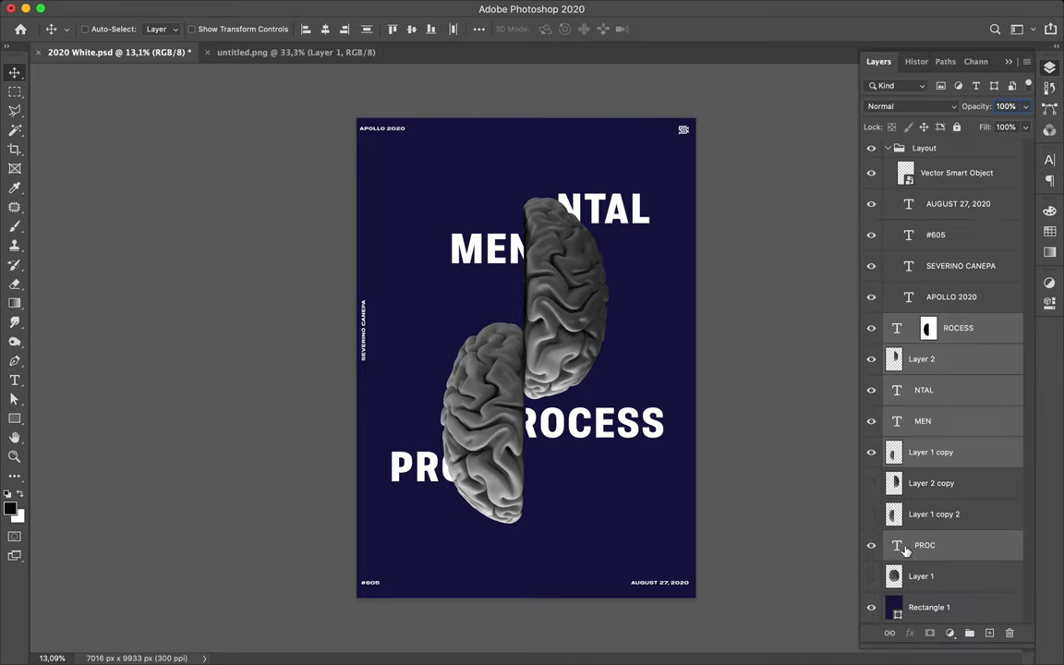
click(871, 575)
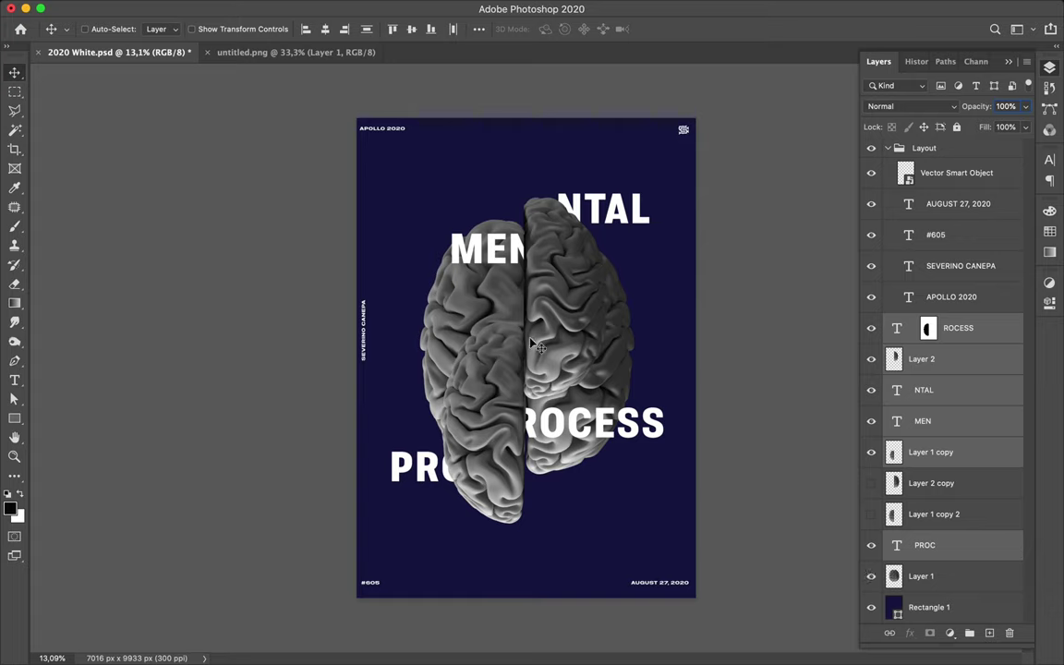
key(super+t)
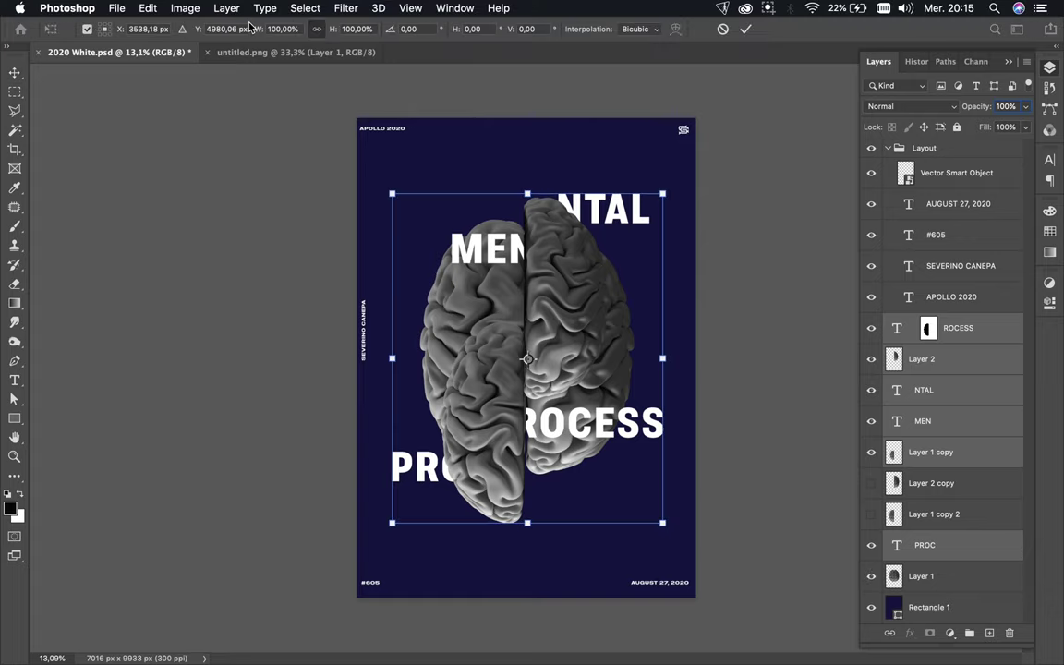
click(277, 28)
text(1)
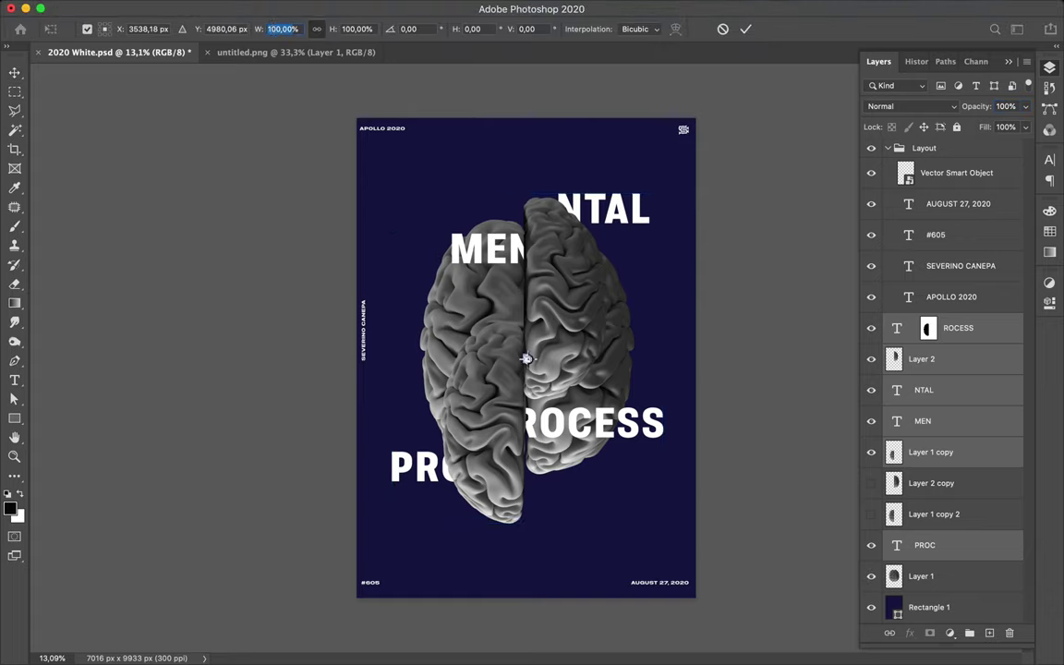
text(20)
key(Return)
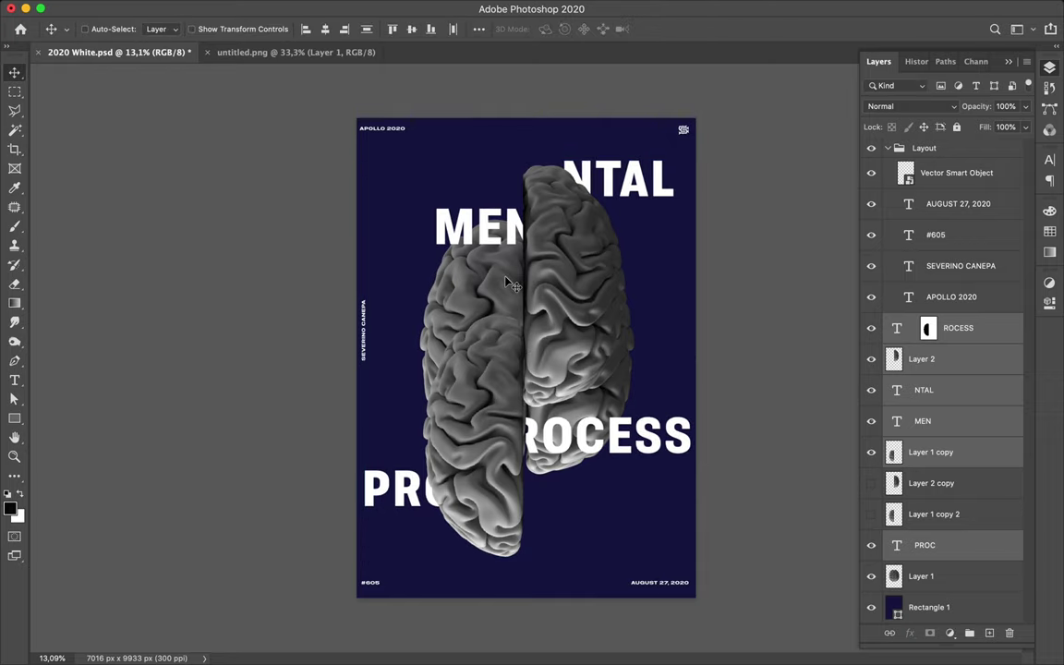
key(ctrl+z)
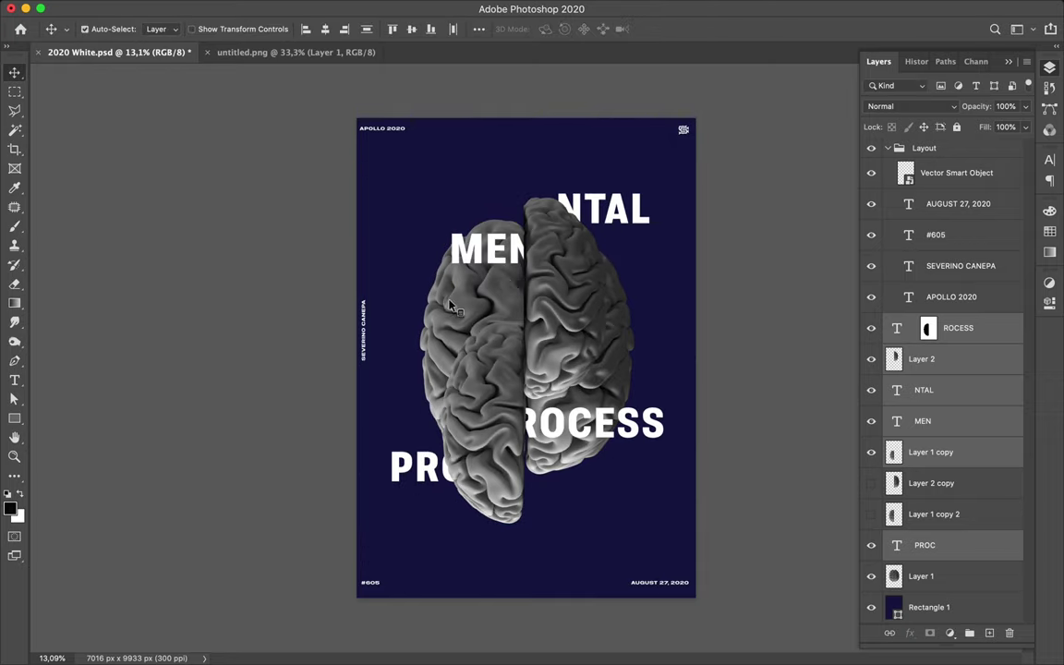
Scale the full-brain Layer 1 alone to 120% width and height
click(452, 307)
key(ctrl+t)
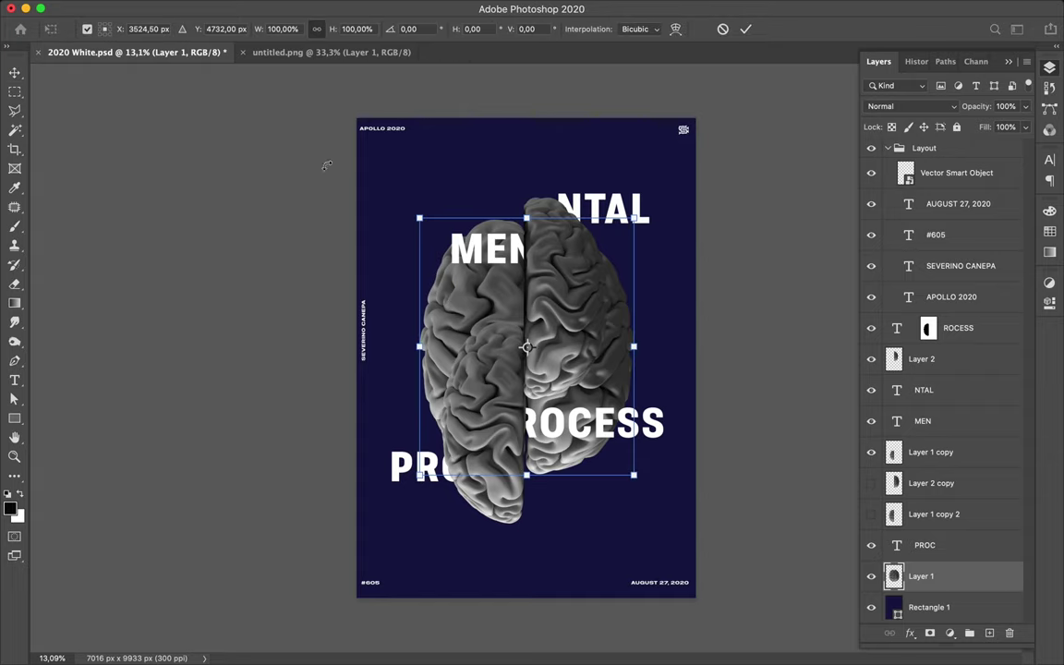
click(282, 29)
text(120)
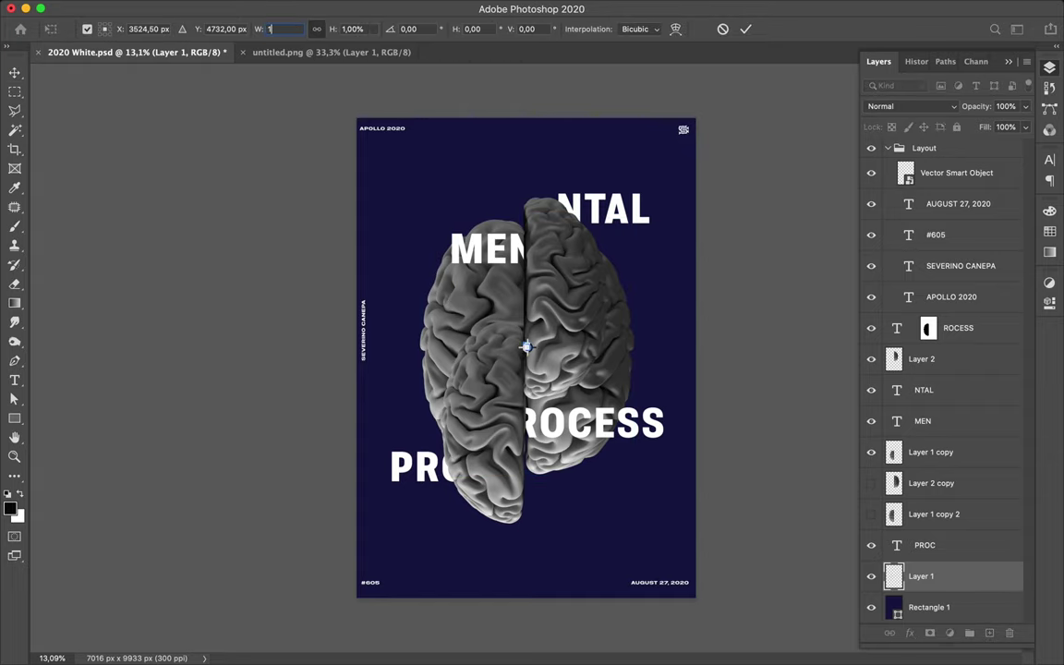
key(Return)
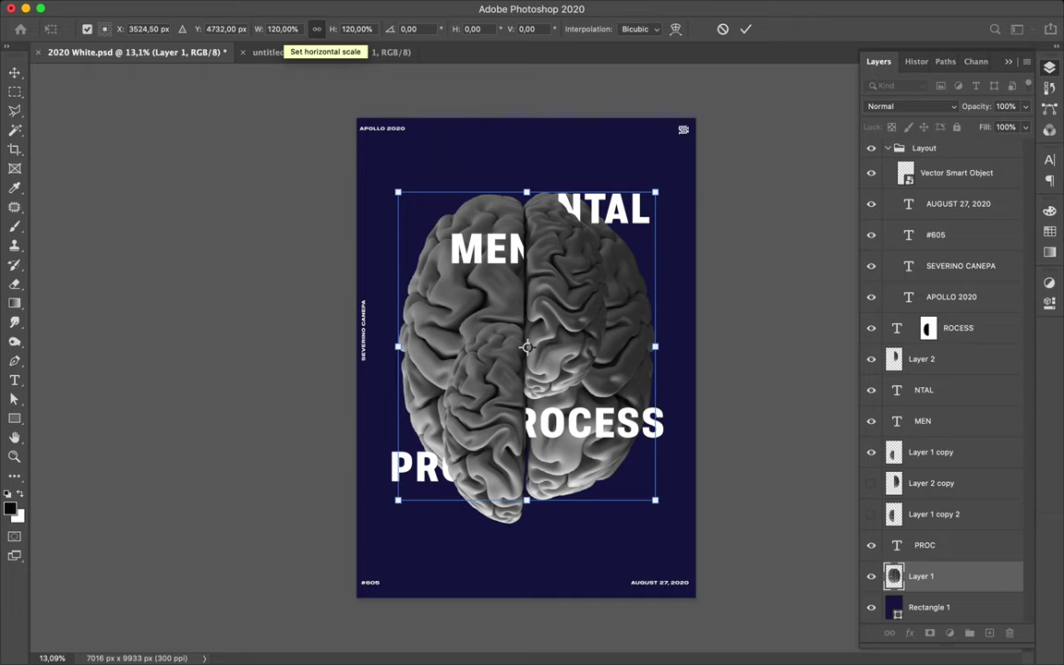
click(466, 286)
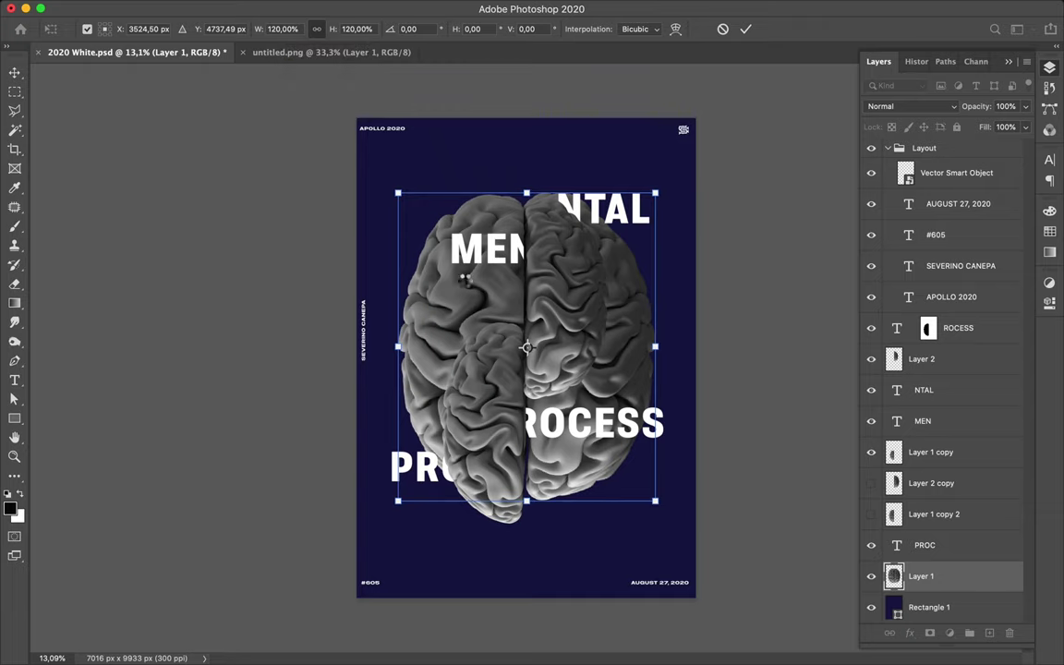
Copy a circular elliptical-marquee selection of the brain's left half onto a new layer
key(m)
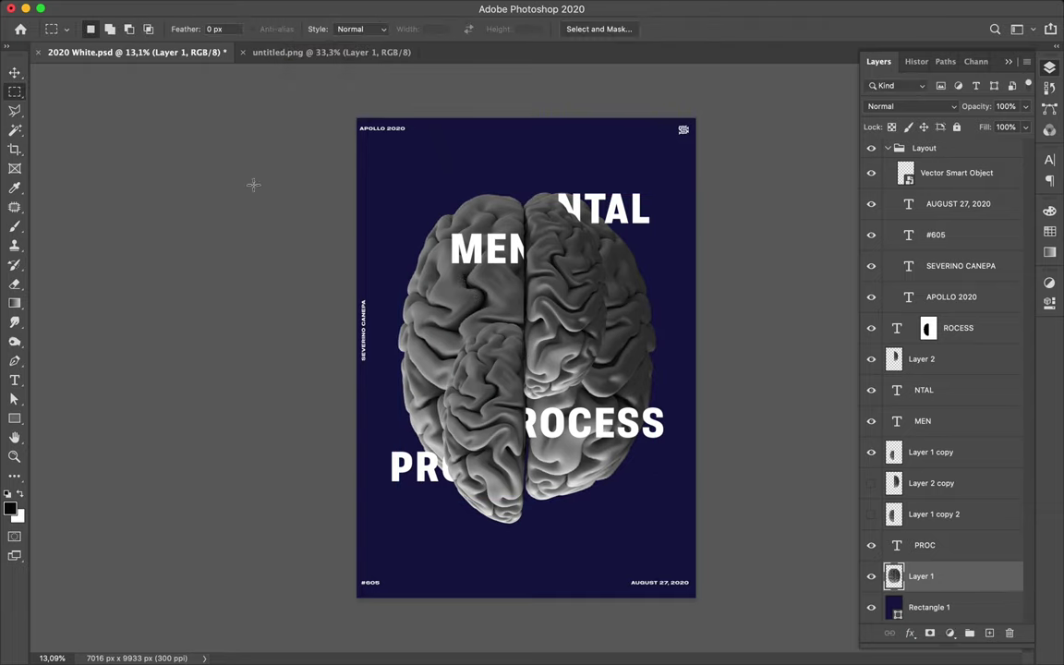
right_click(15, 91)
click(62, 103)
drag(427, 275, 518, 426)
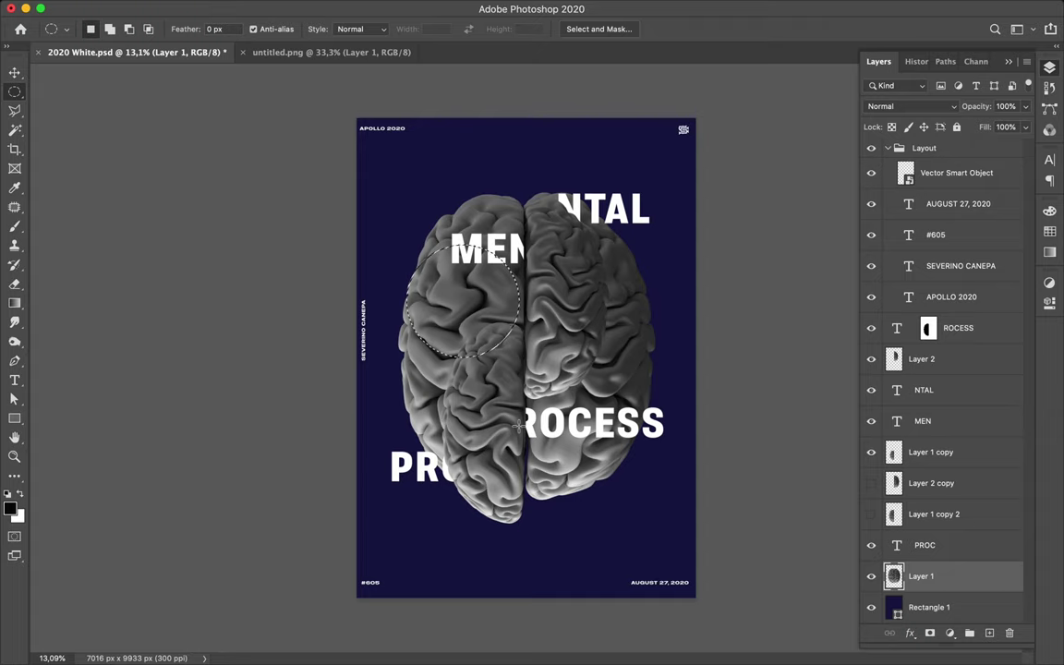
key(super+d)
key(super+j)
Hide Layer 1, shrink the circular lobe to about 84%, and place it at lower left under PROC
click(870, 607)
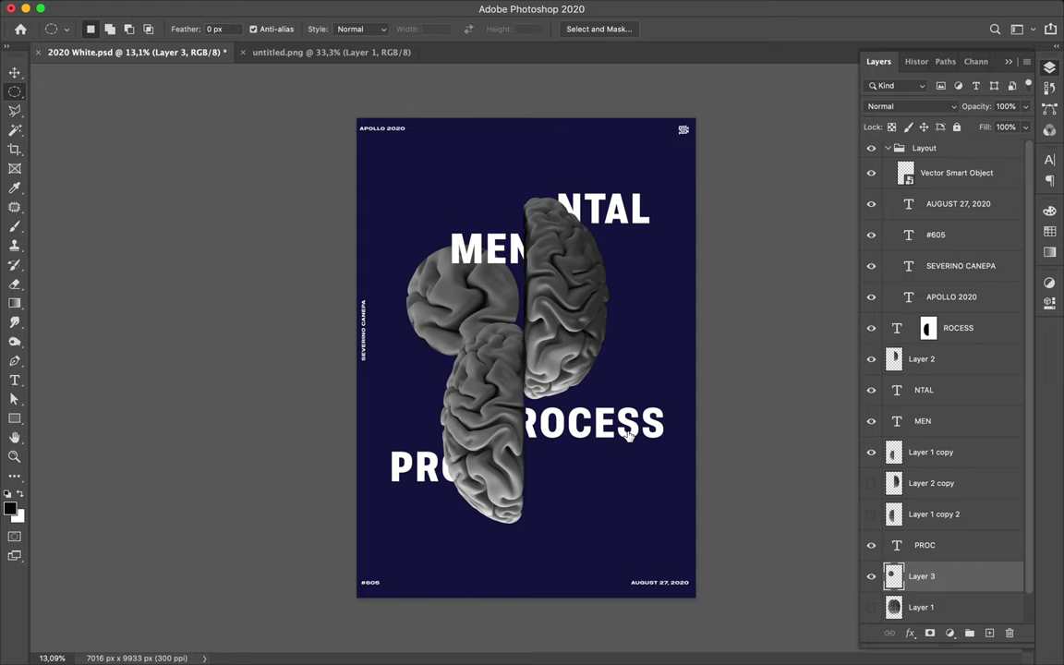
key(v)
drag(458, 308, 453, 495)
key(super+t)
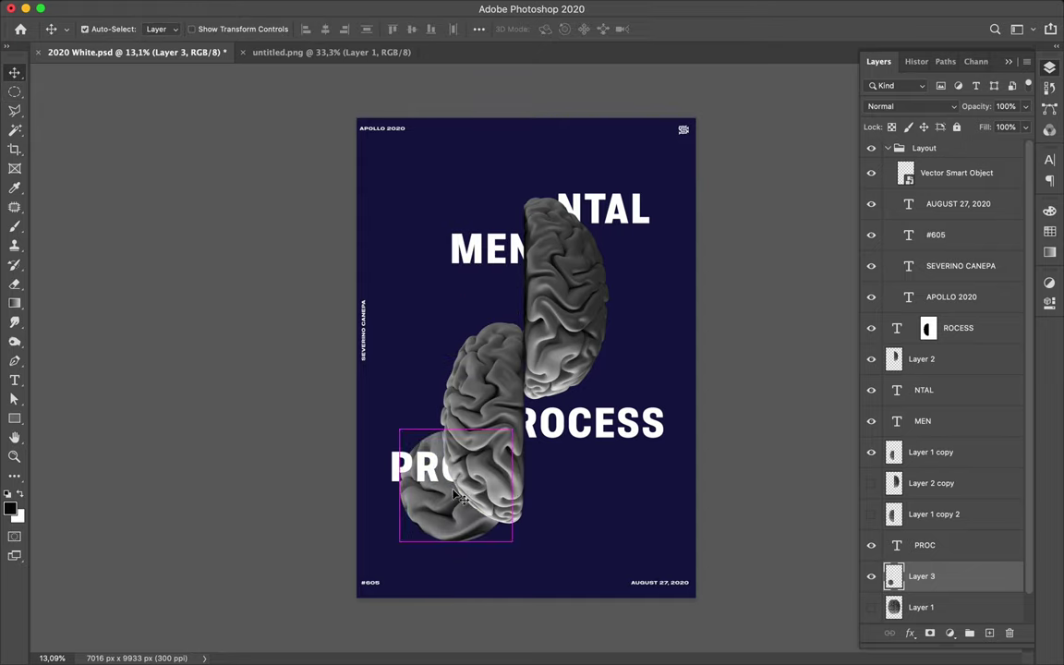
mouse_move(456, 543)
mouse_down()
mouse_move(457, 480)
mouse_move(457, 541)
mouse_up()
key(Return)
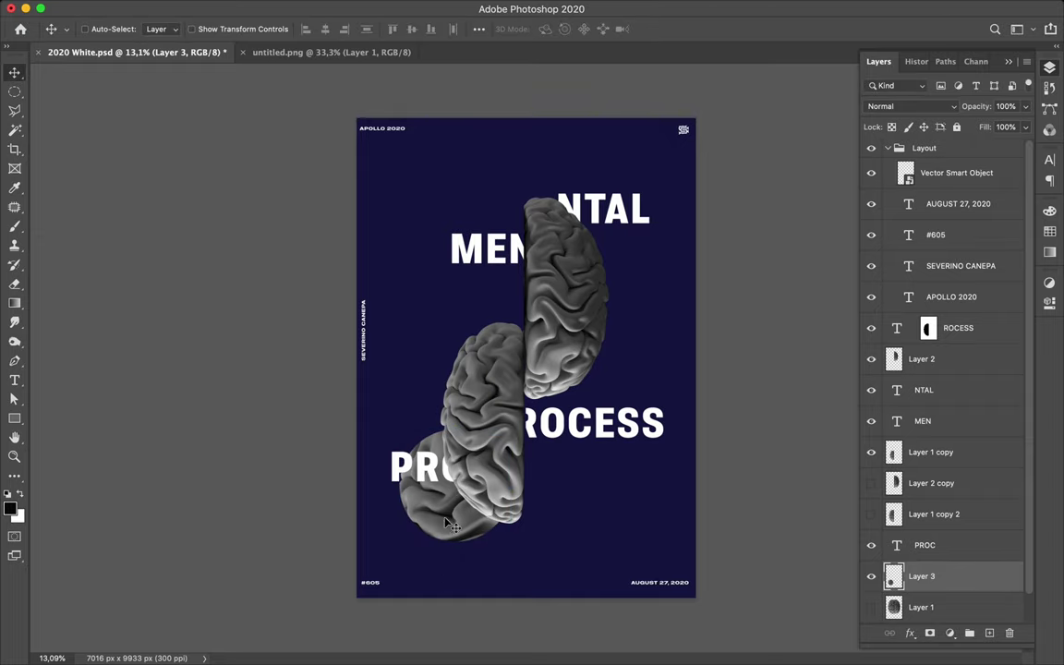
mouse_move(449, 524)
mouse_down()
mouse_move(436, 520)
mouse_move(444, 516)
mouse_up()
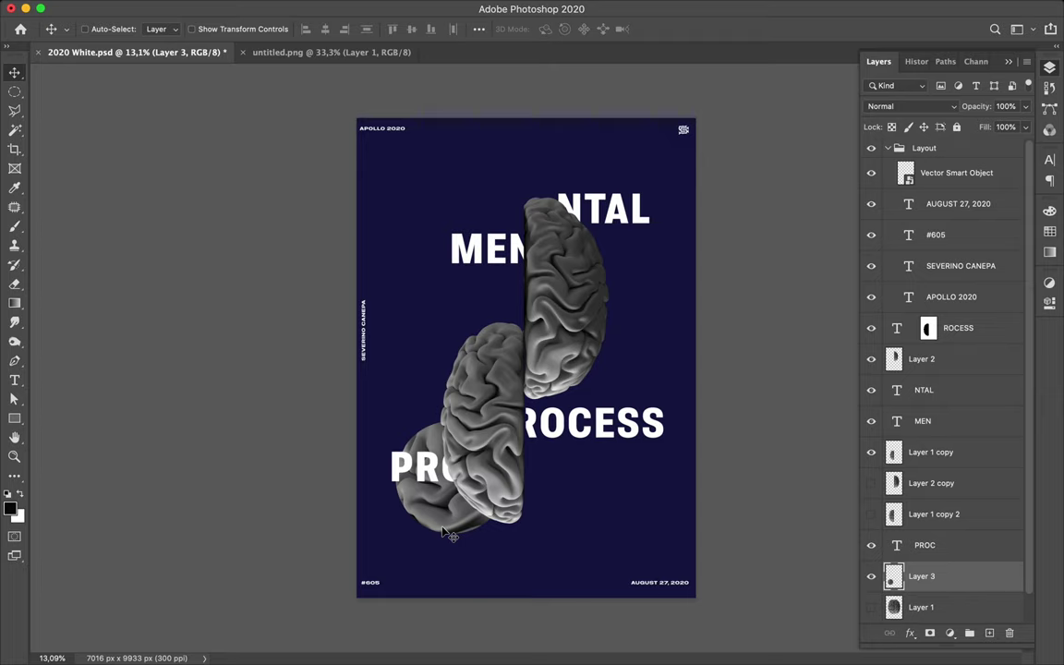
Add a new layer, load the Layer 3 lobe selection, and set the foreground to blue #3e7fd8
click(989, 632)
scroll(927, 597, down, 3)
super+click(894, 549)
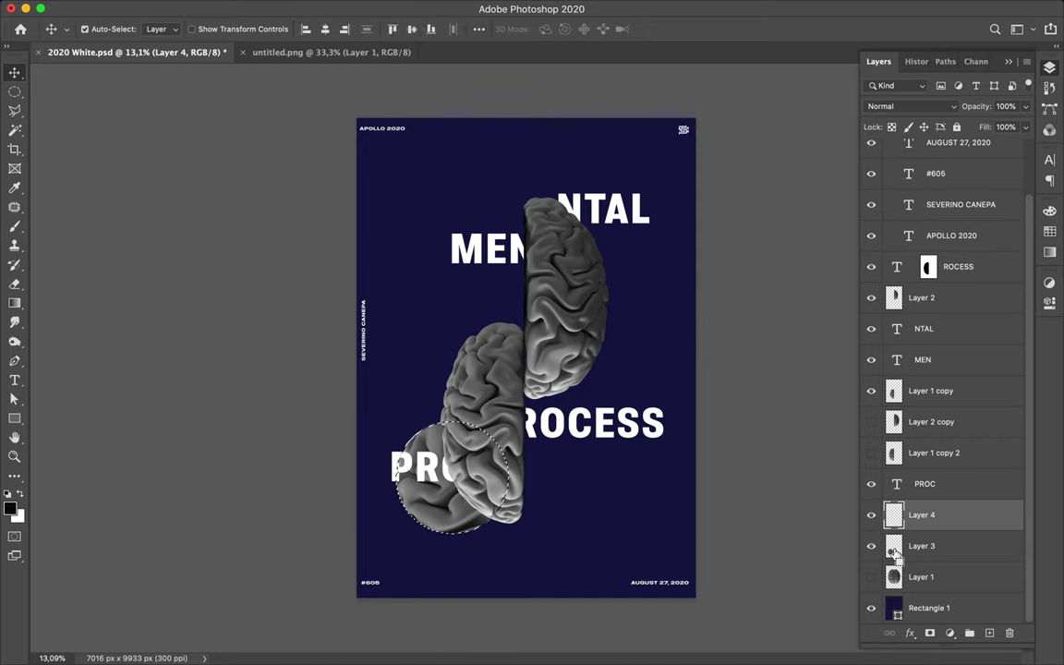
key(b)
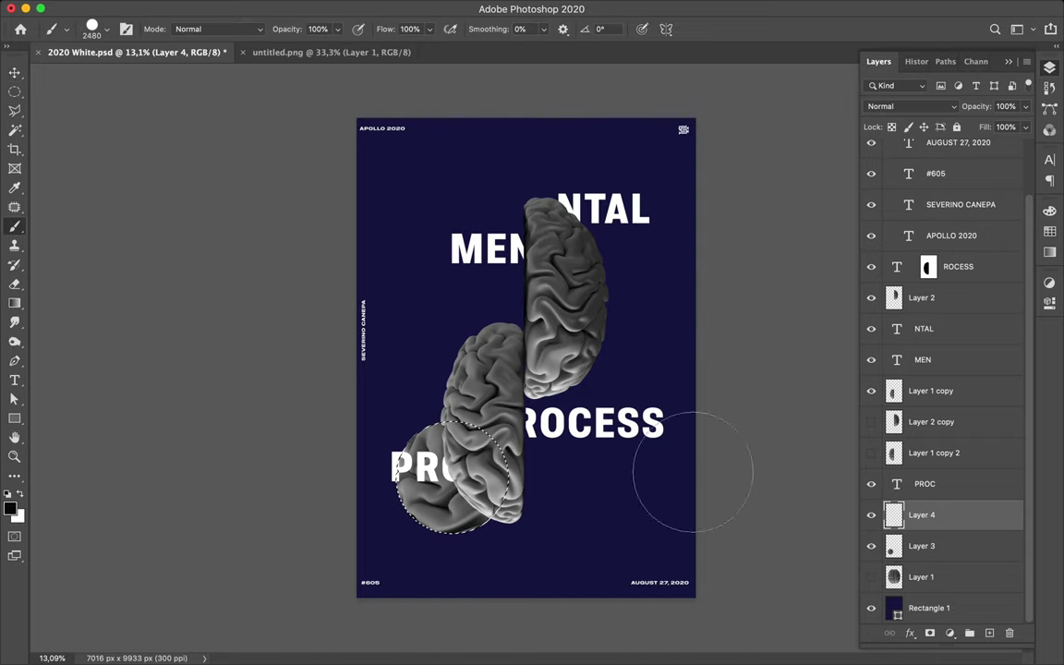
click(12, 510)
click(420, 371)
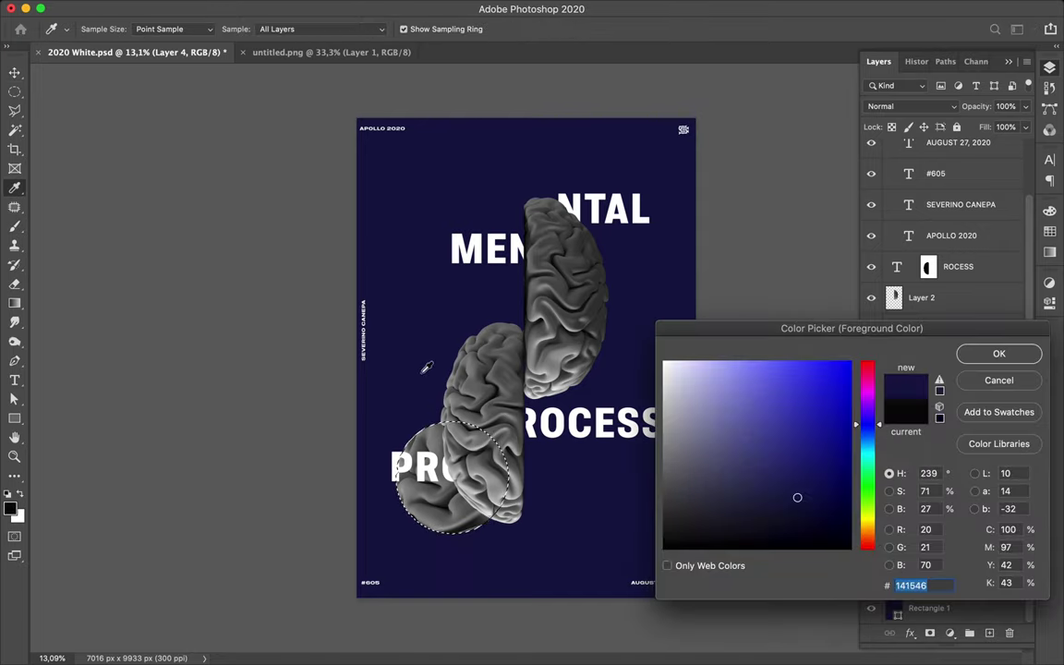
click(798, 401)
drag(798, 401, 797, 389)
click(856, 427)
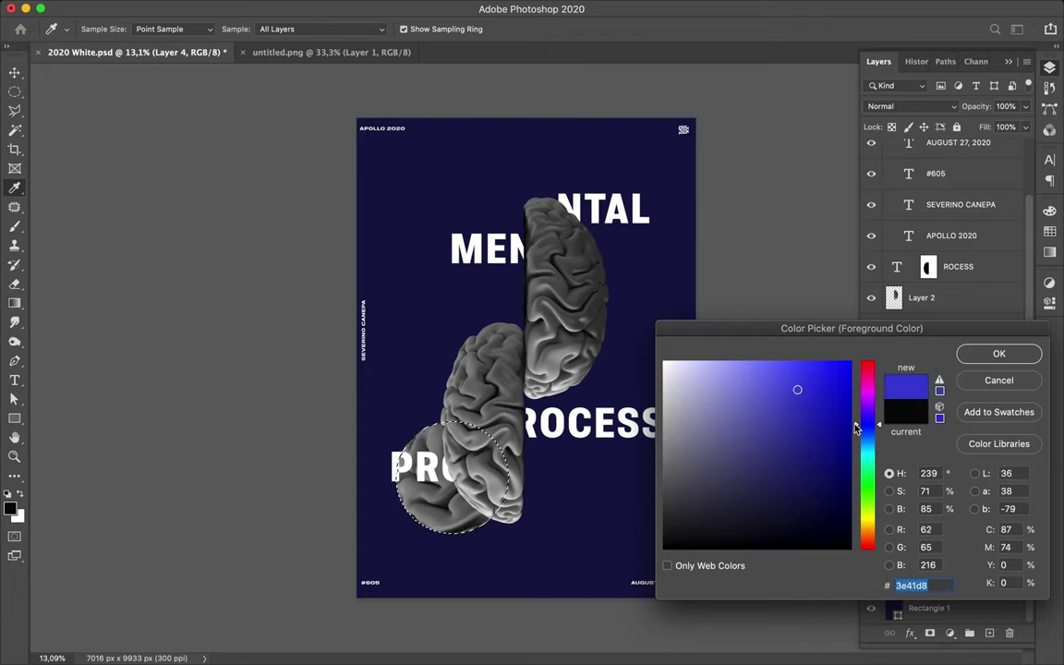
drag(856, 427, 856, 436)
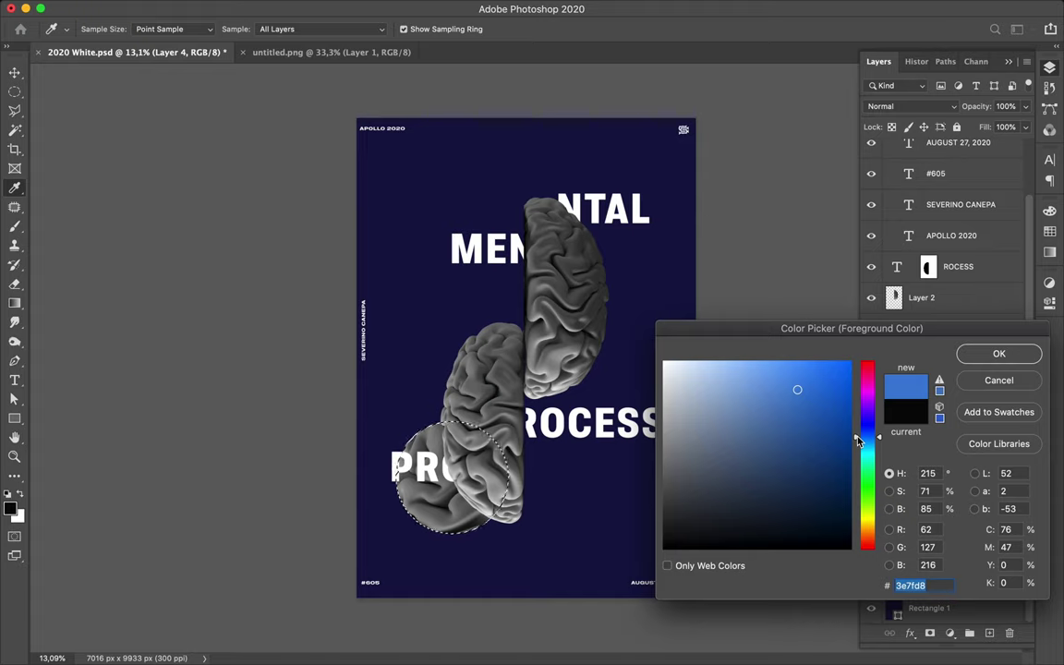
click(998, 354)
Paint the circular selection blue, deselect, and set the layer's blend mode to Overlay
key(b)
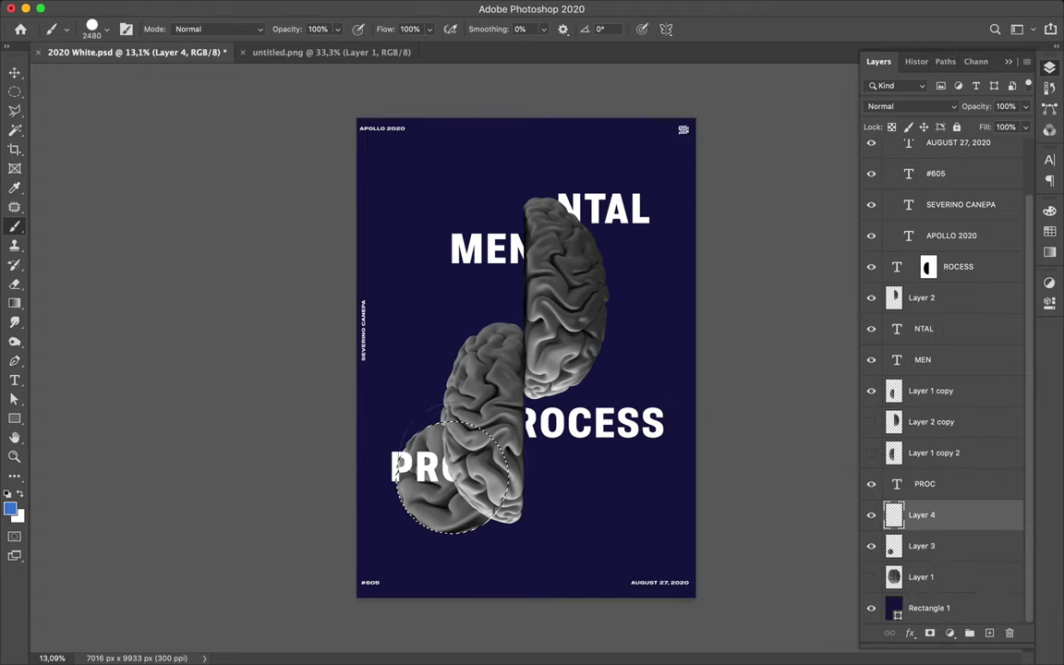
click(441, 453)
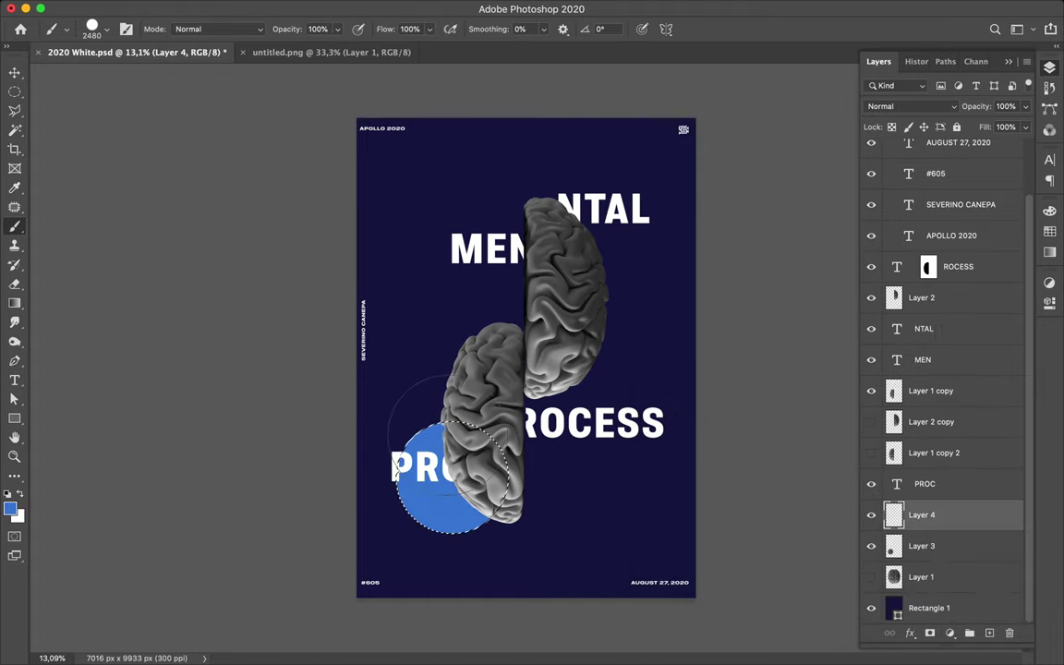
key(m)
key(ctrl+d)
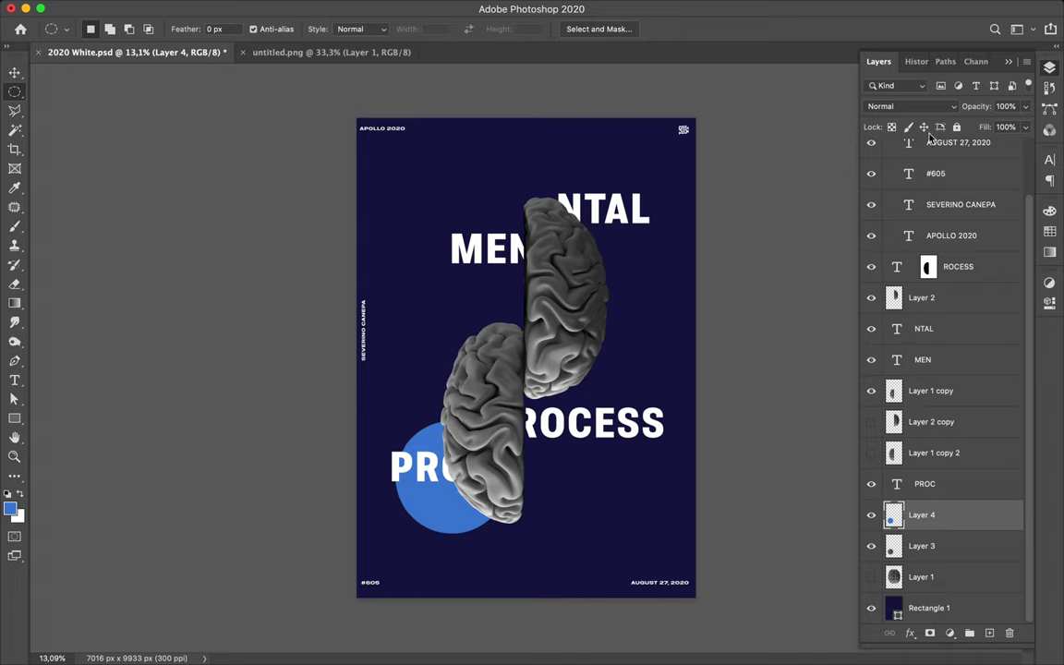
click(926, 105)
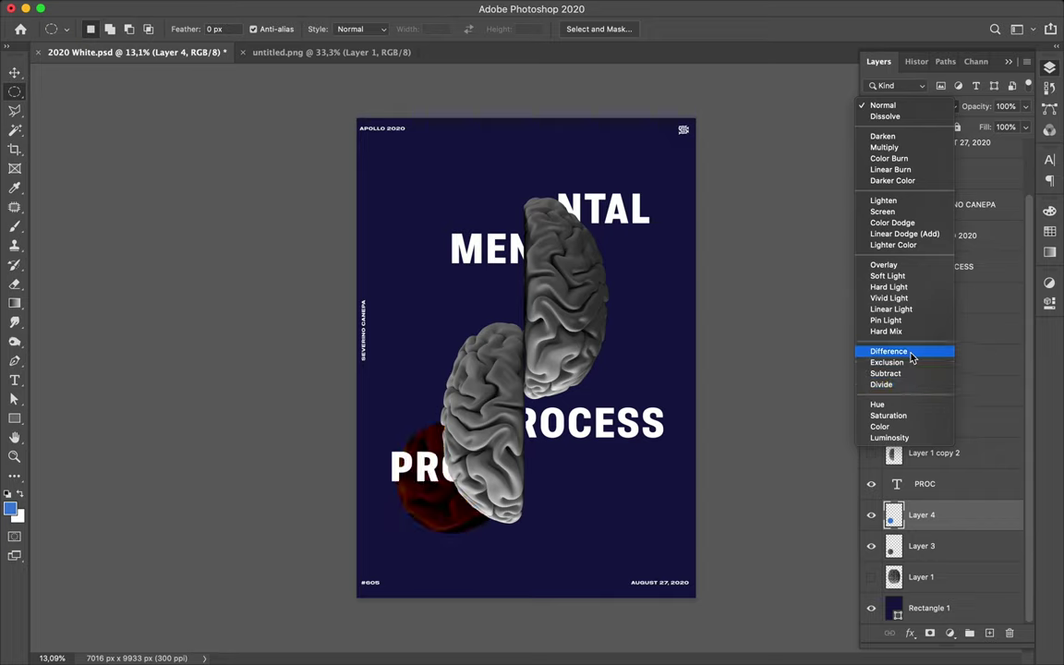
click(892, 266)
key(v)
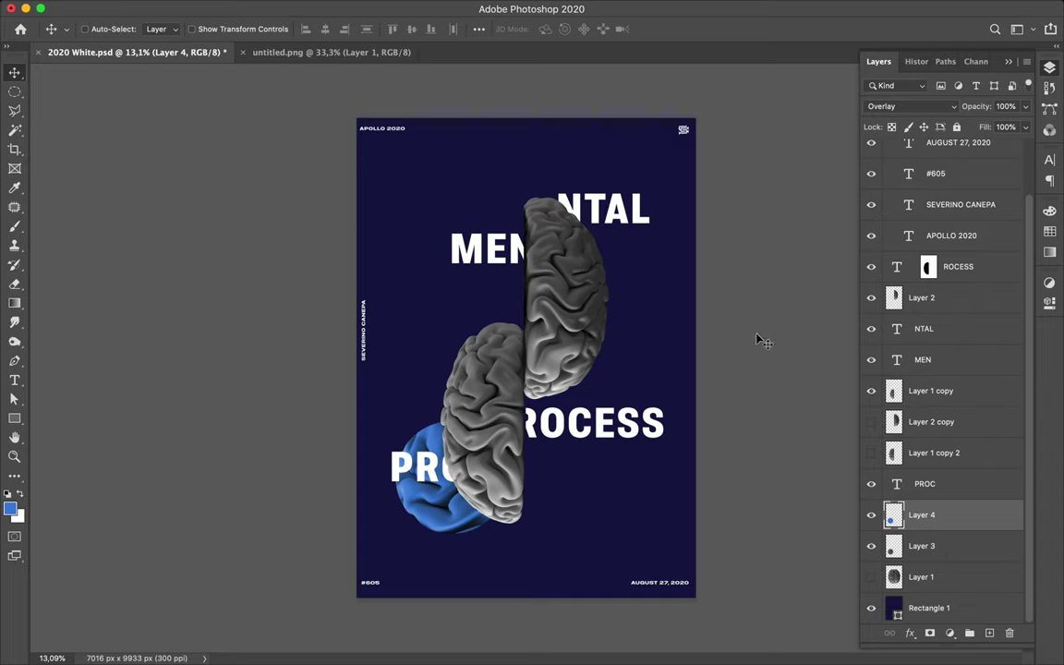
Select NTAL, MEN, PROC and ROCESS together and try the SemiCondensed-Bold style
super+click(554, 198)
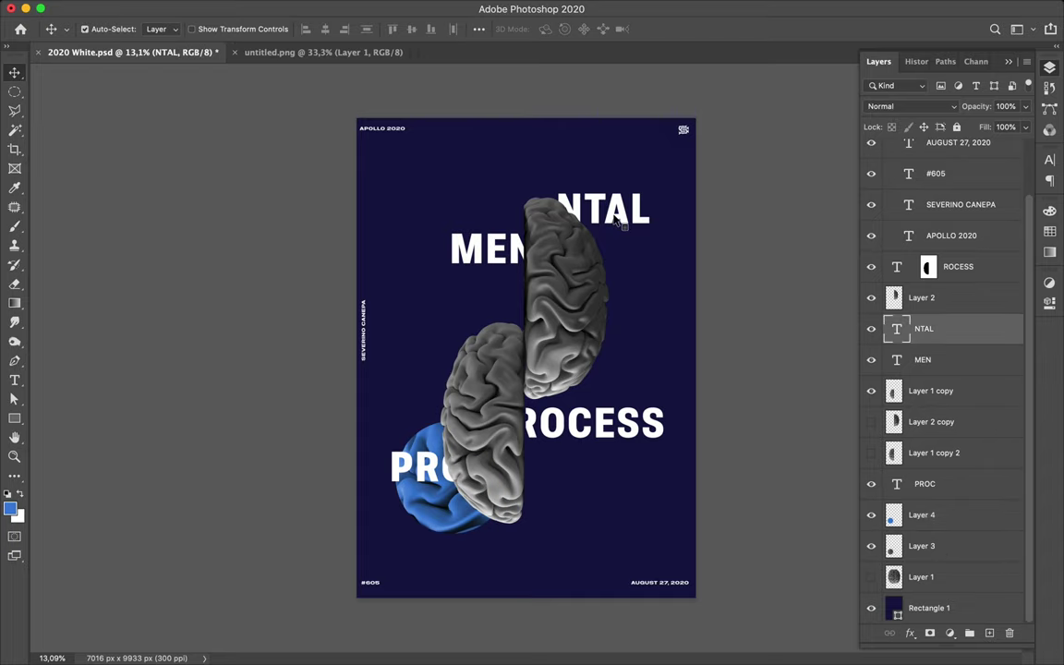
shift+click(490, 259)
shift+click(420, 469)
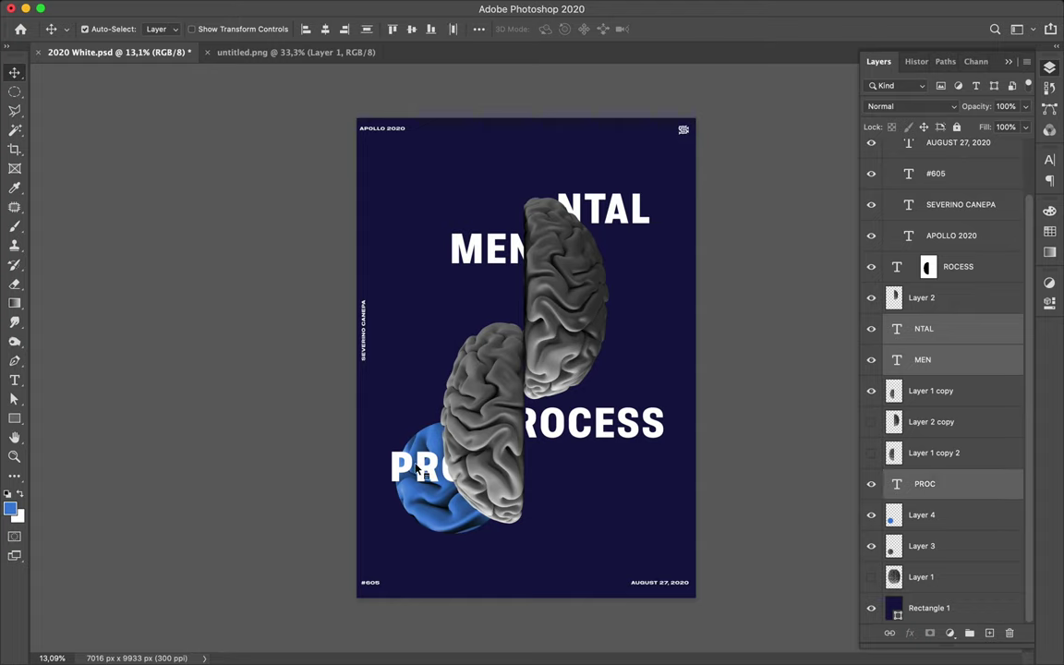
shift+click(523, 396)
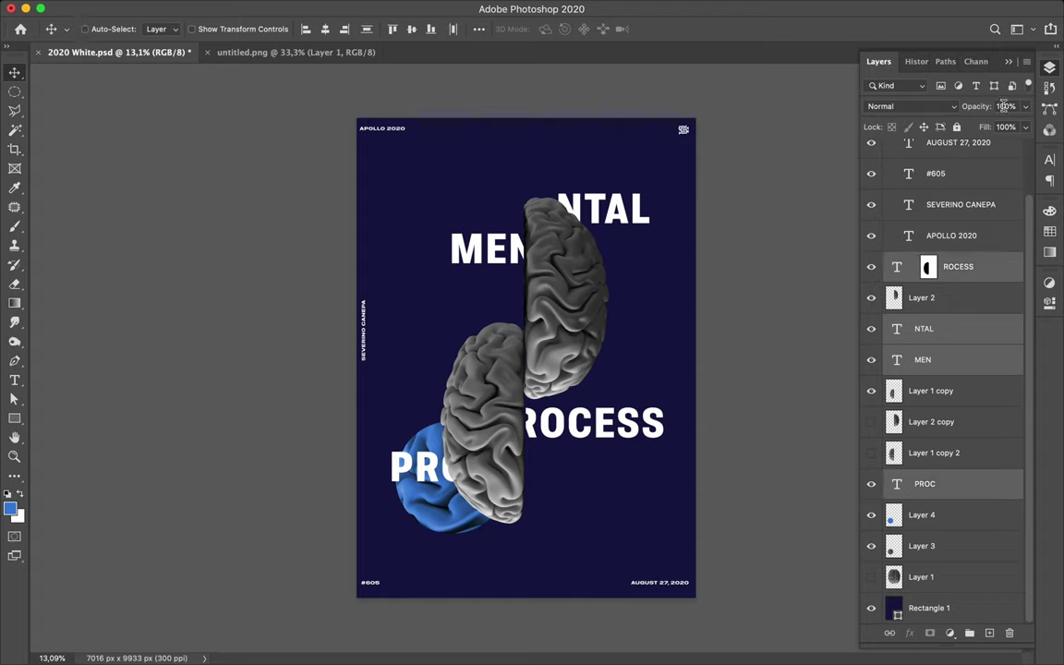
click(1051, 159)
click(1014, 178)
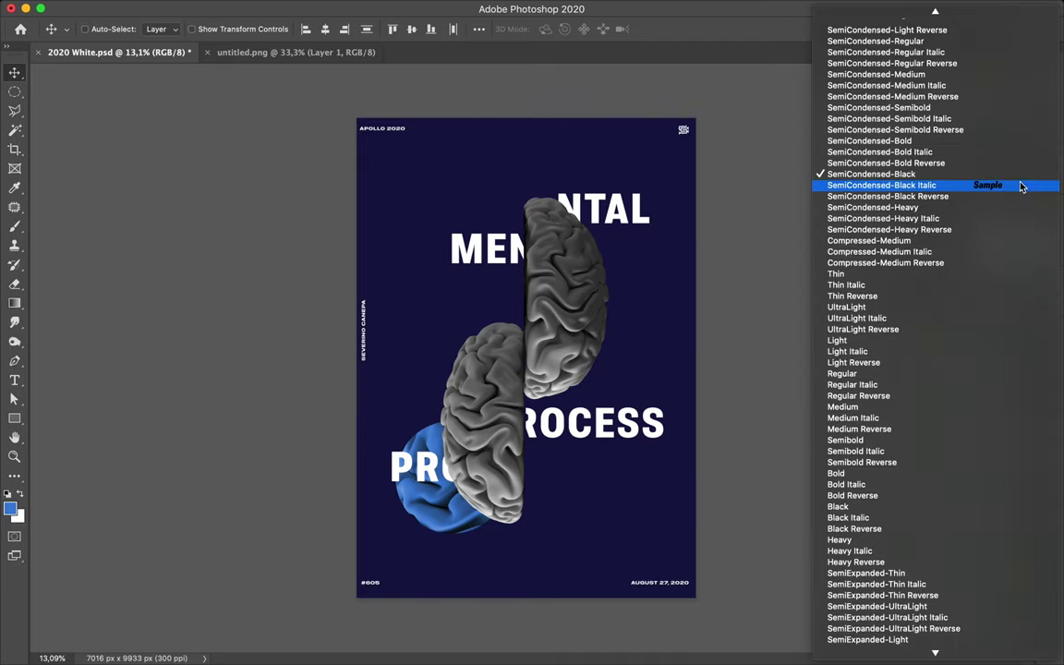
click(994, 147)
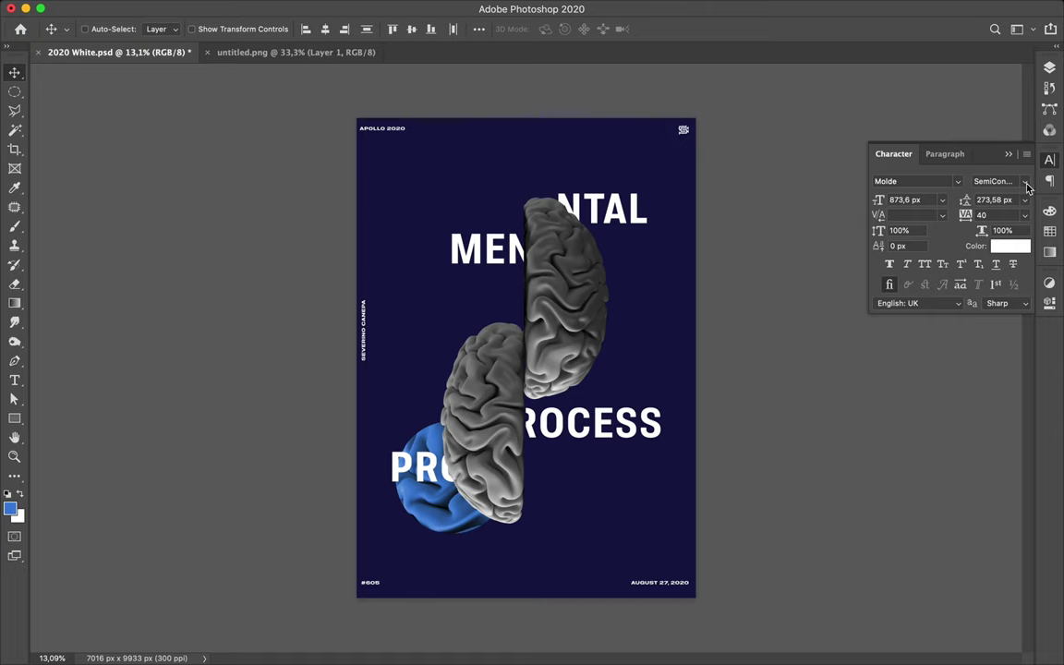
Try the Regular style and shrink the font size from 864 px down to 764 px
click(1021, 181)
scroll(961, 148, up, 5)
scroll(961, 148, down, 5)
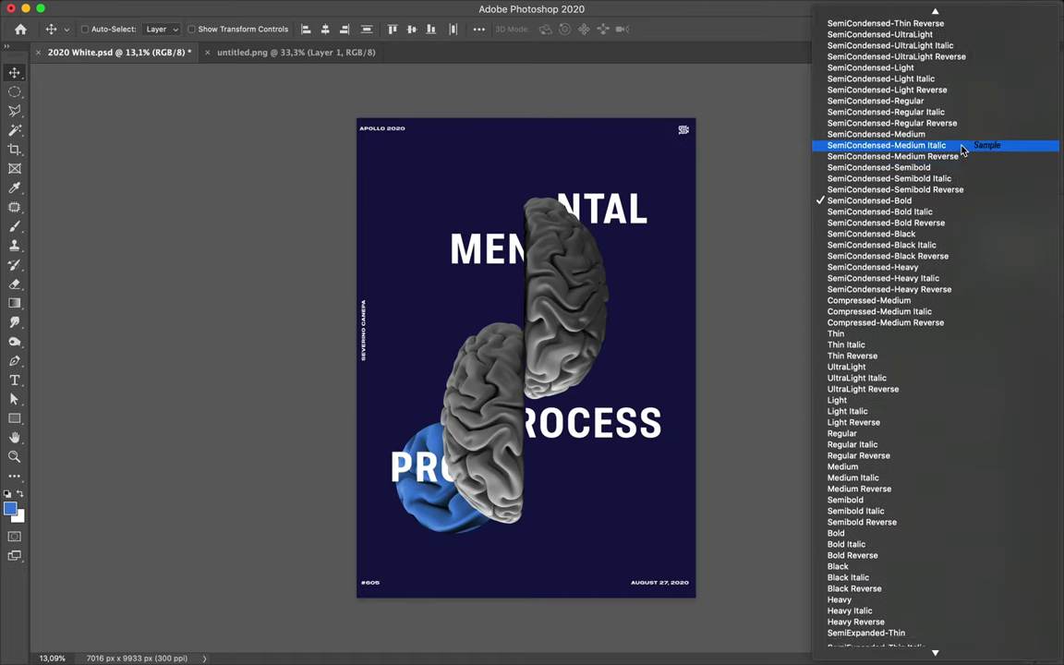
click(926, 407)
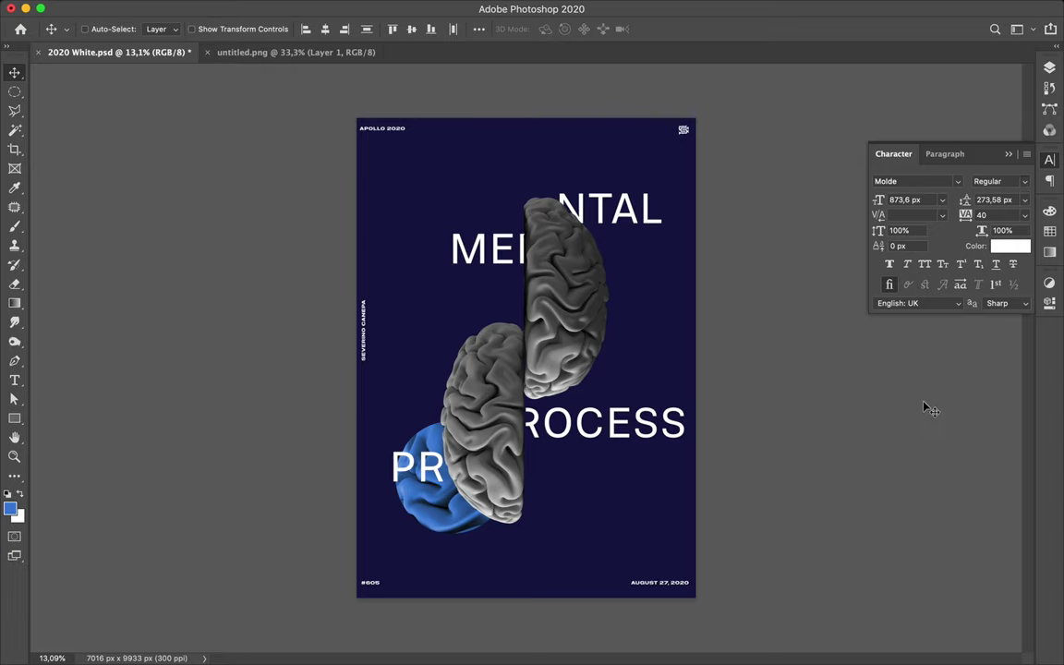
click(926, 200)
text(864)
key(Return)
key(shift+Down)
key(shift+Down)
key(shift+Down)
key(shift+Down)
key(shift+Down)
key(shift+Down)
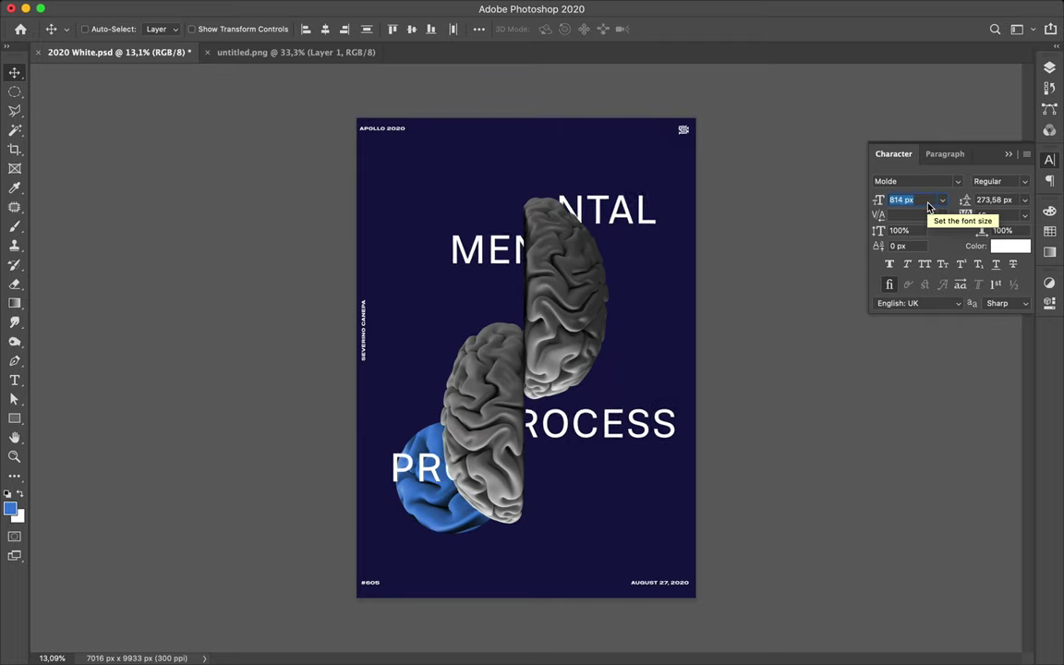
key(shift+Down)
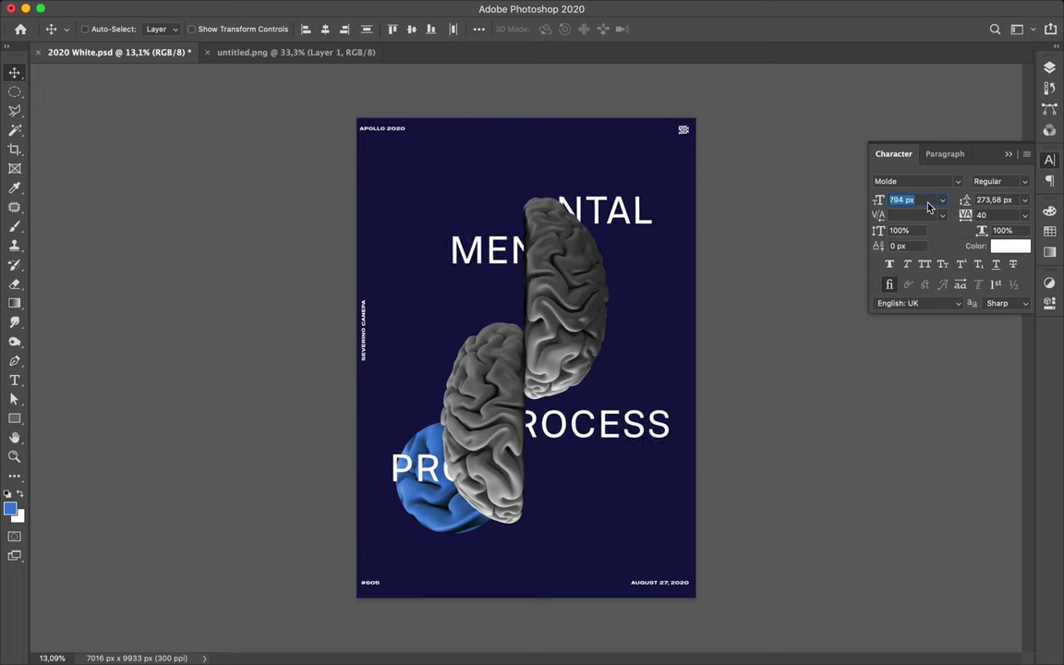
key(shift+Down)
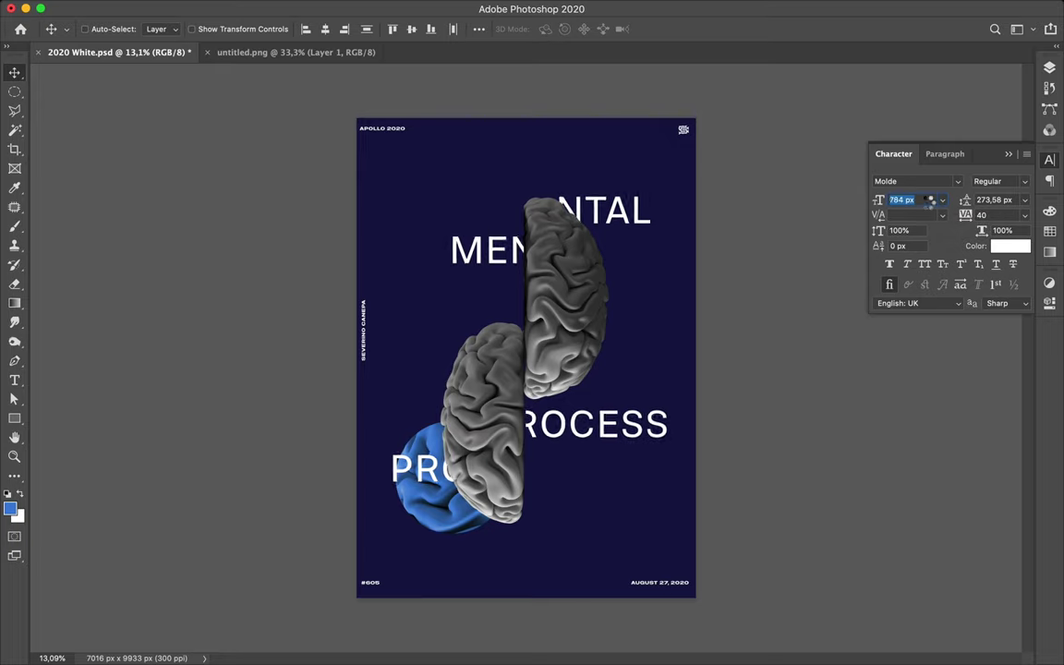
key(shift+Down)
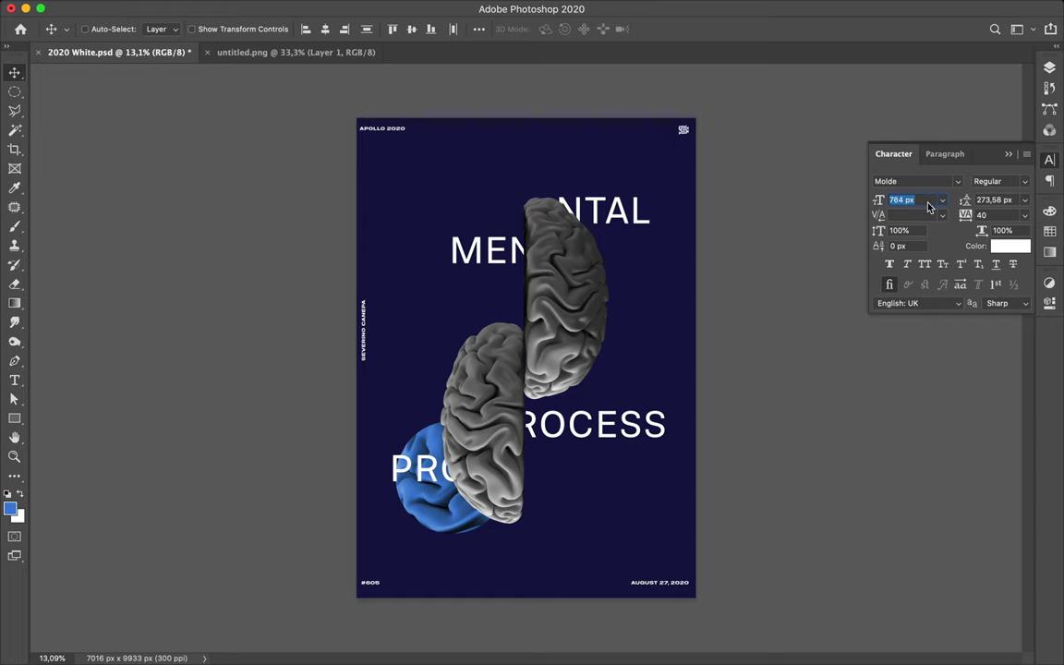
key(shift+Down)
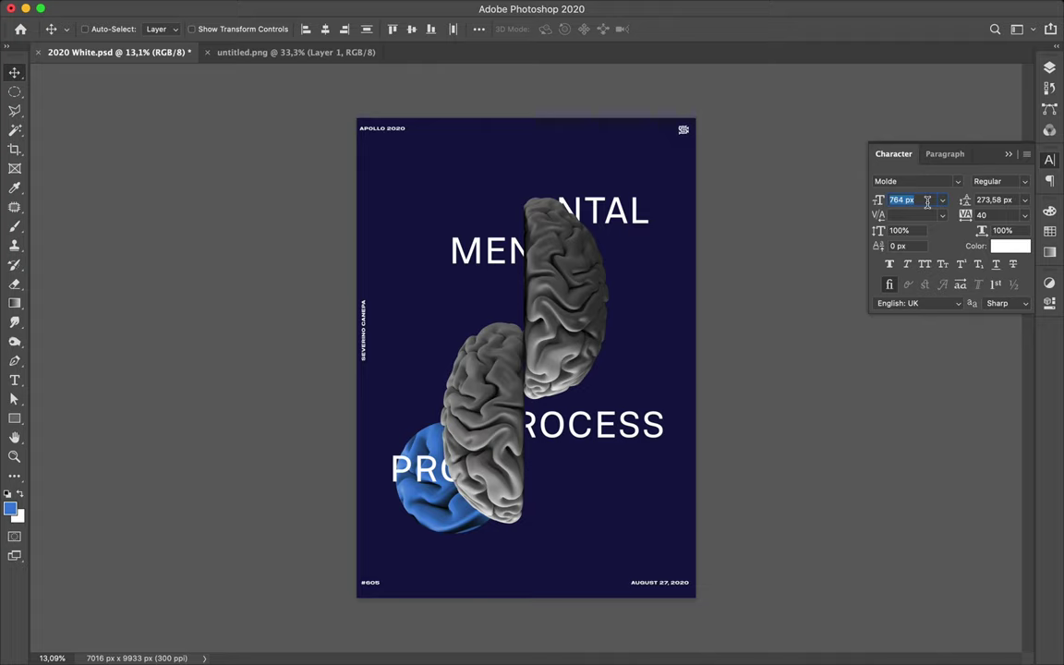
Undo back to the SemiCondensed style at 873.6 px and pick the MEN fragment
key(super+z)
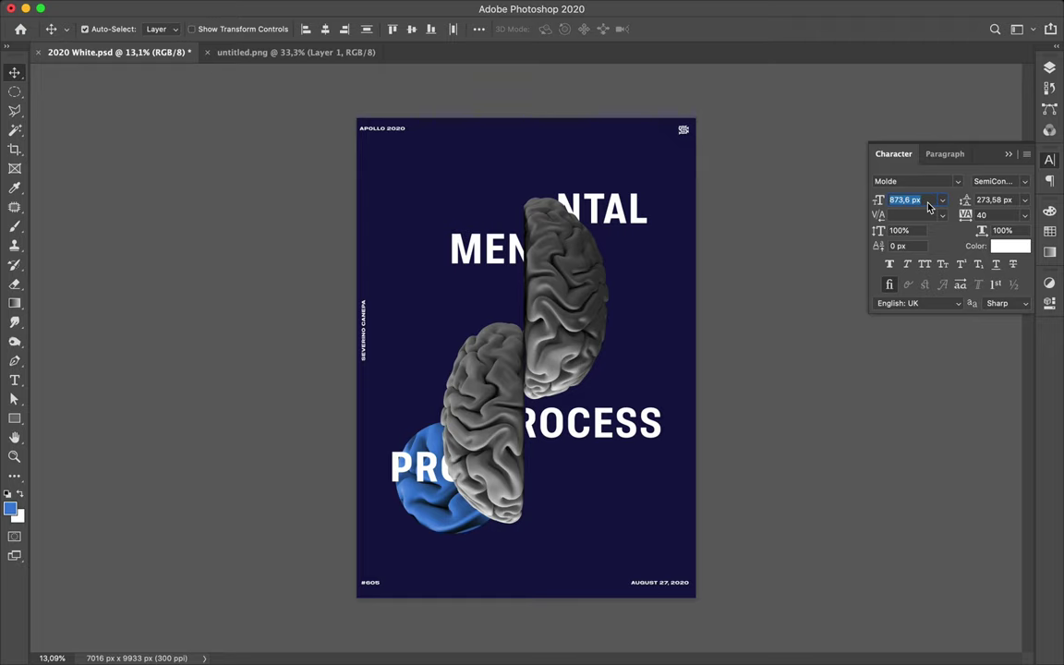
click(1002, 181)
click(979, 144)
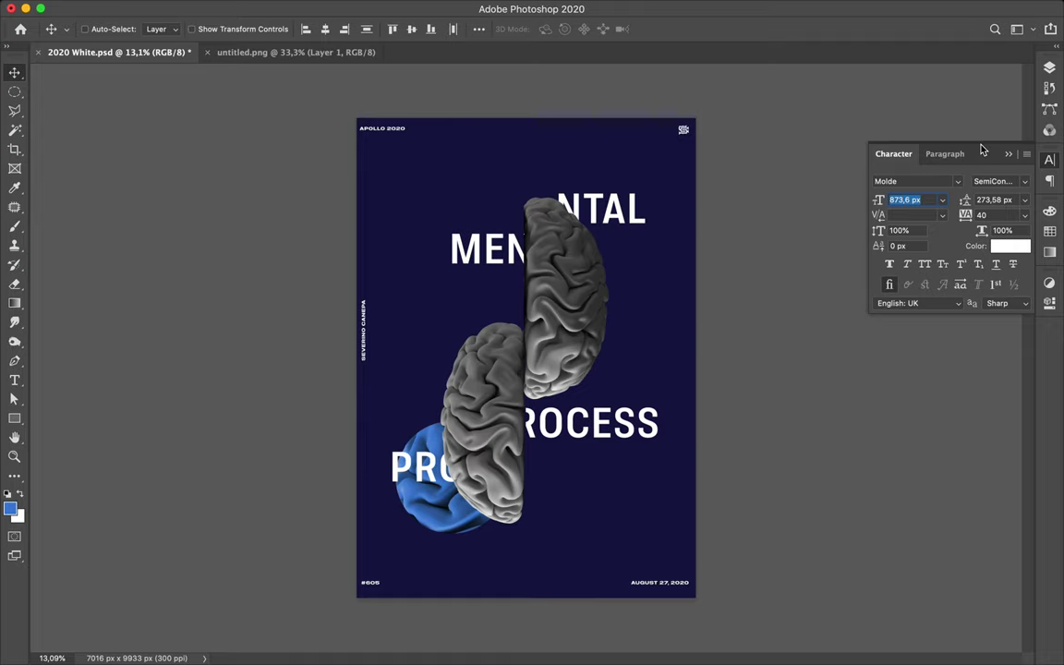
click(457, 236)
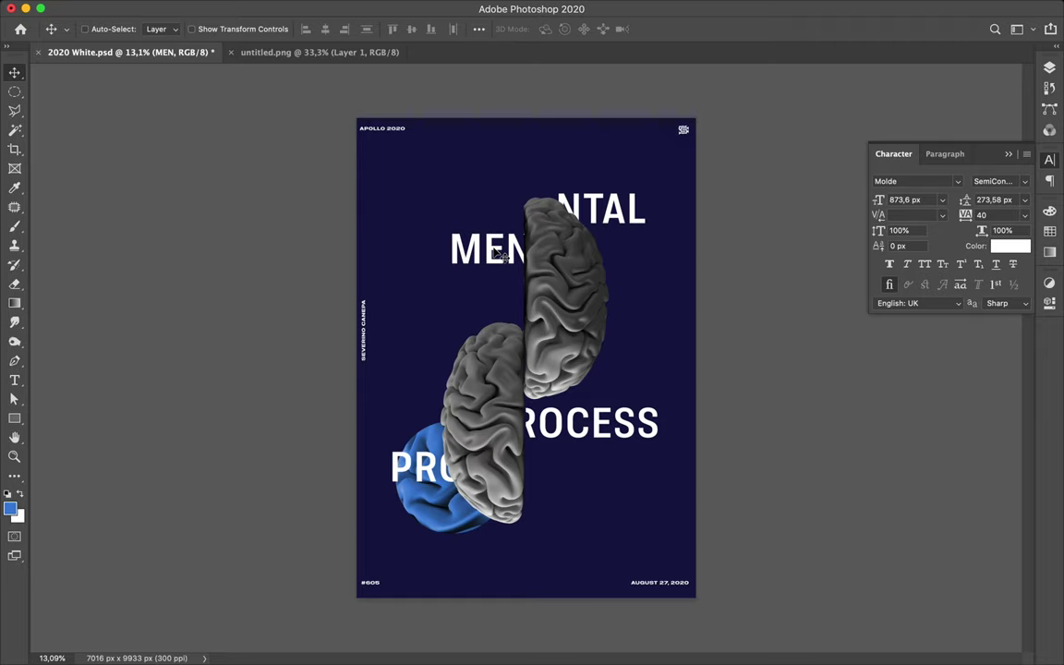
Nudge MEN, try moving NTAL up-left and undo, then lower NTAL slightly
mouse_move(496, 251)
mouse_down()
mouse_move(508, 250)
mouse_move(493, 251)
mouse_up()
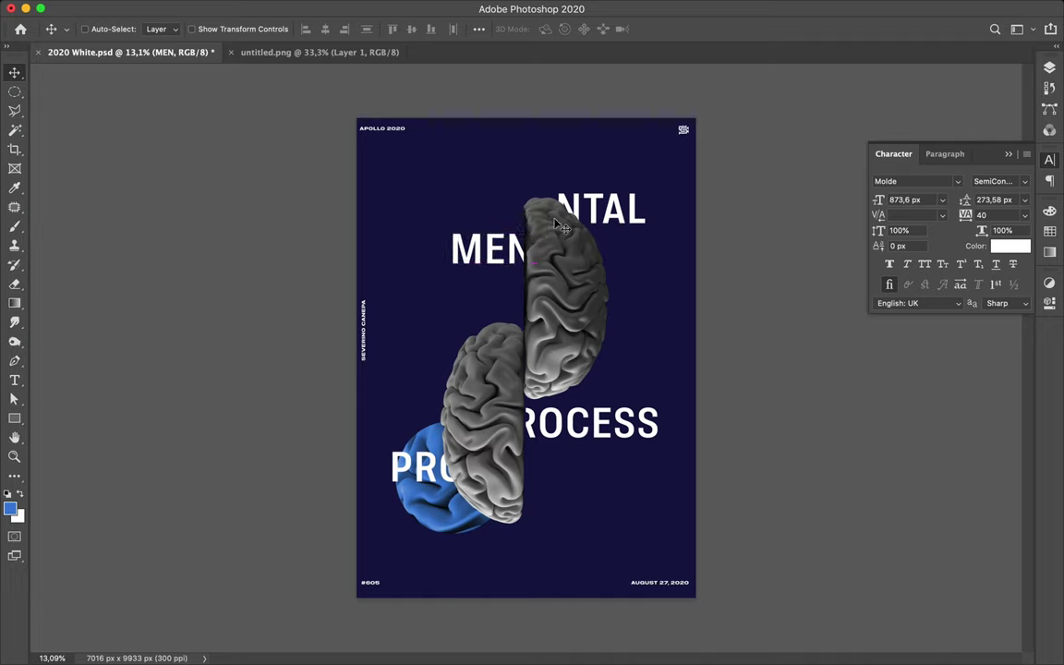
key(super)
super+click(599, 216)
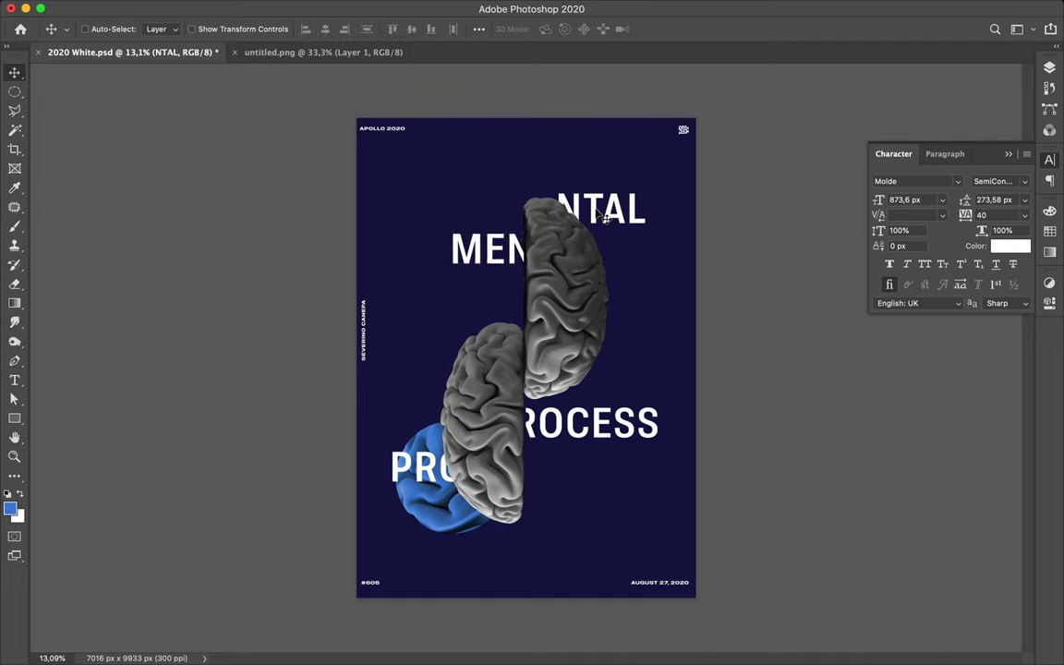
drag(597, 214, 565, 171)
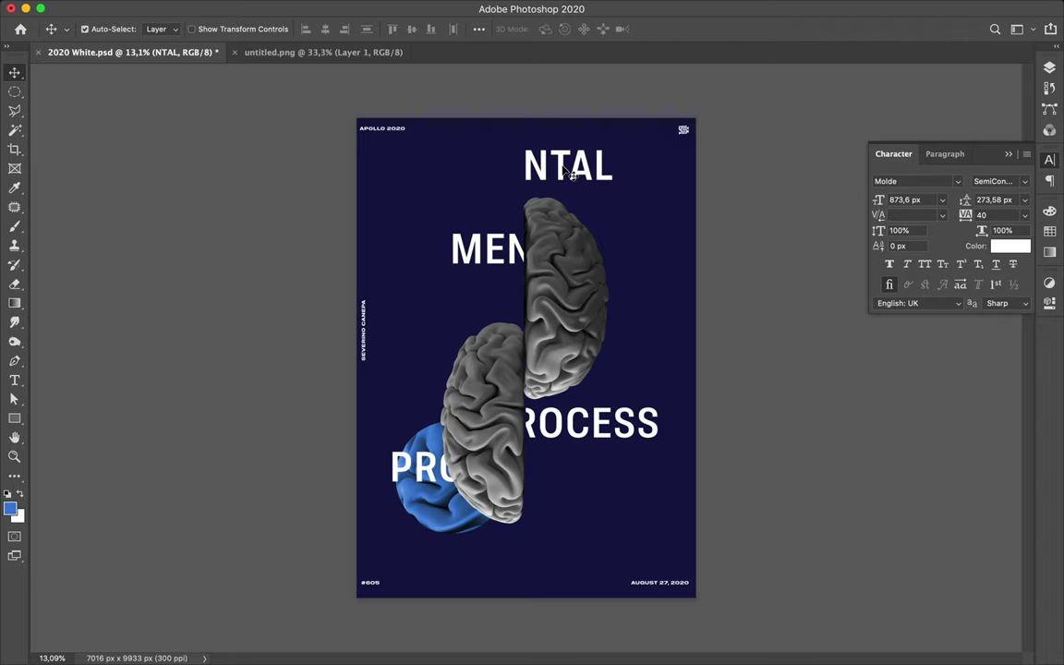
key(super+z)
drag(601, 211, 599, 211)
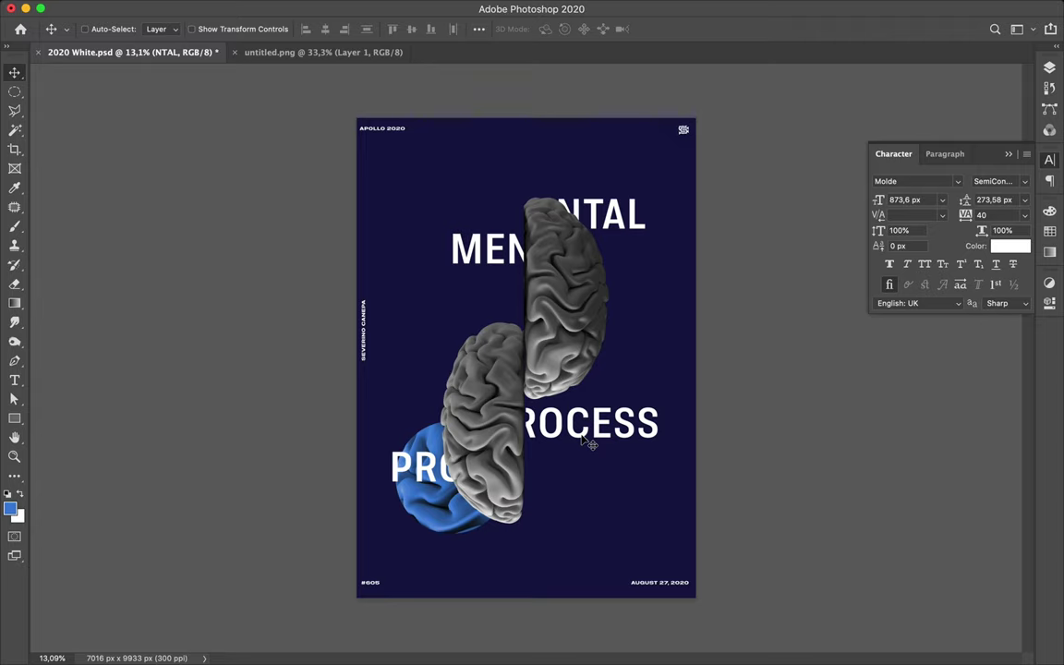
key(super)
Duplicate the blue brain cutout with Layer 3 upward, then rotate about 105° and shrink it
super+click(443, 454)
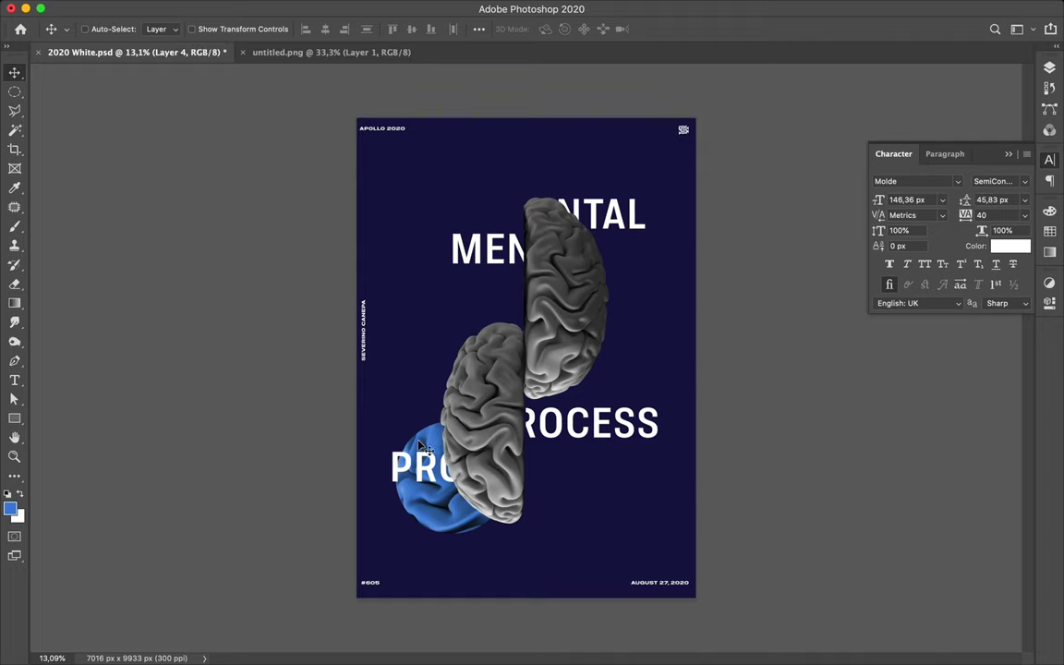
click(1051, 91)
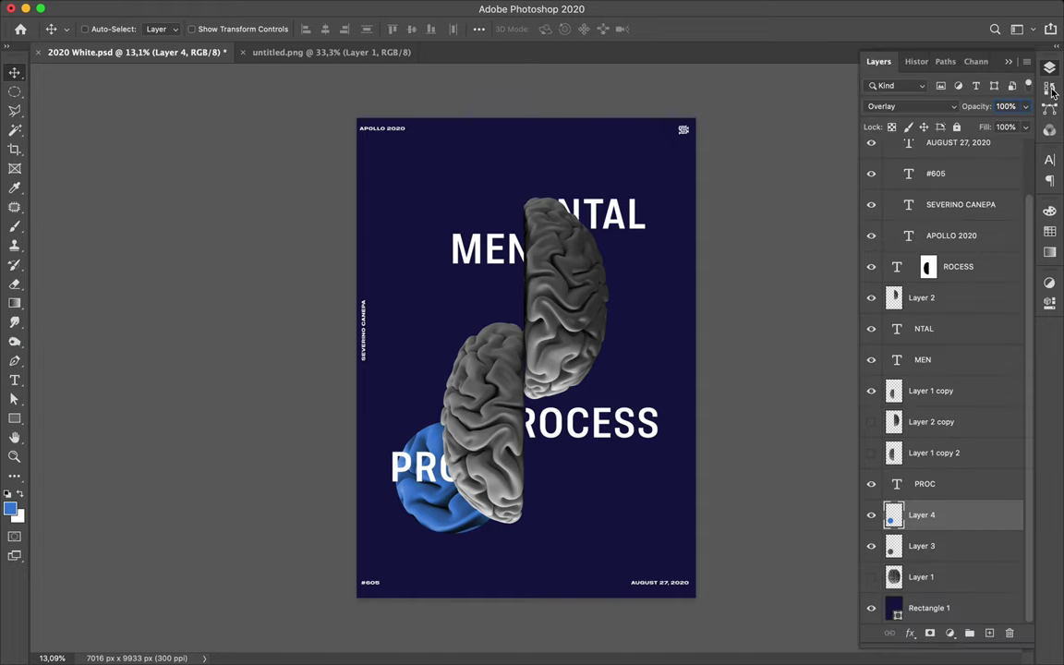
shift+click(900, 546)
drag(431, 497, 564, 295)
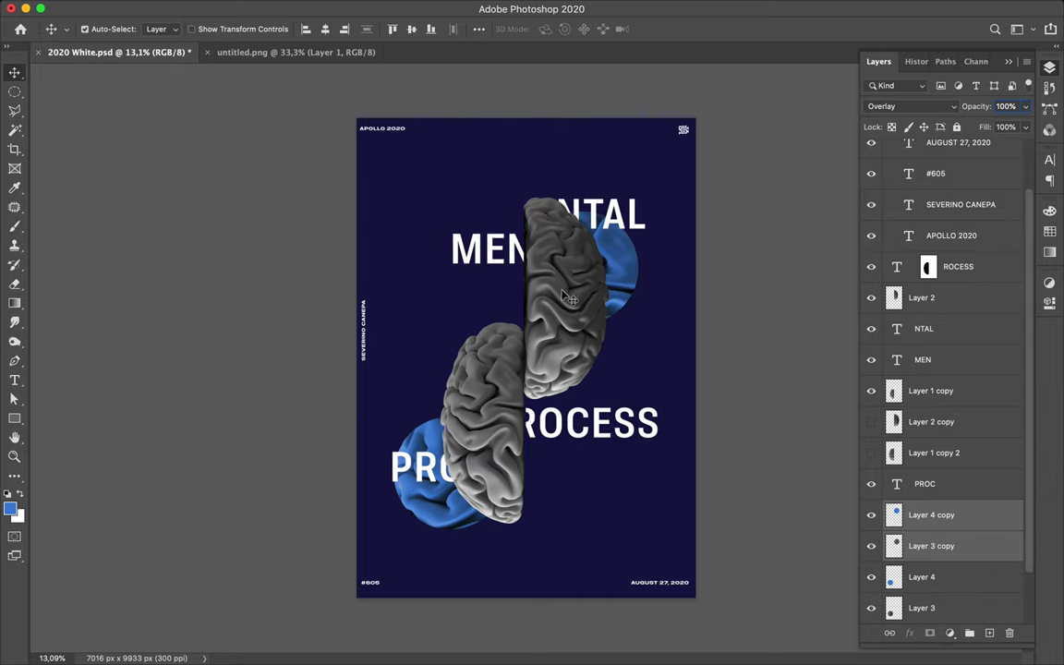
key(ctrl+t)
drag(467, 178, 719, 207)
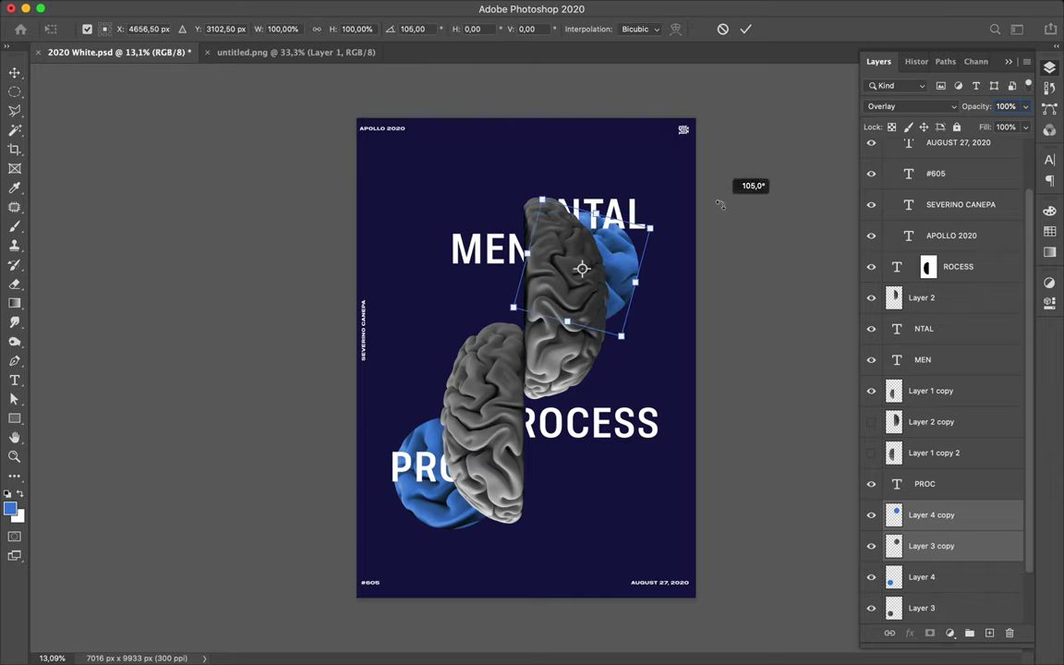
drag(591, 205, 598, 270)
key(Return)
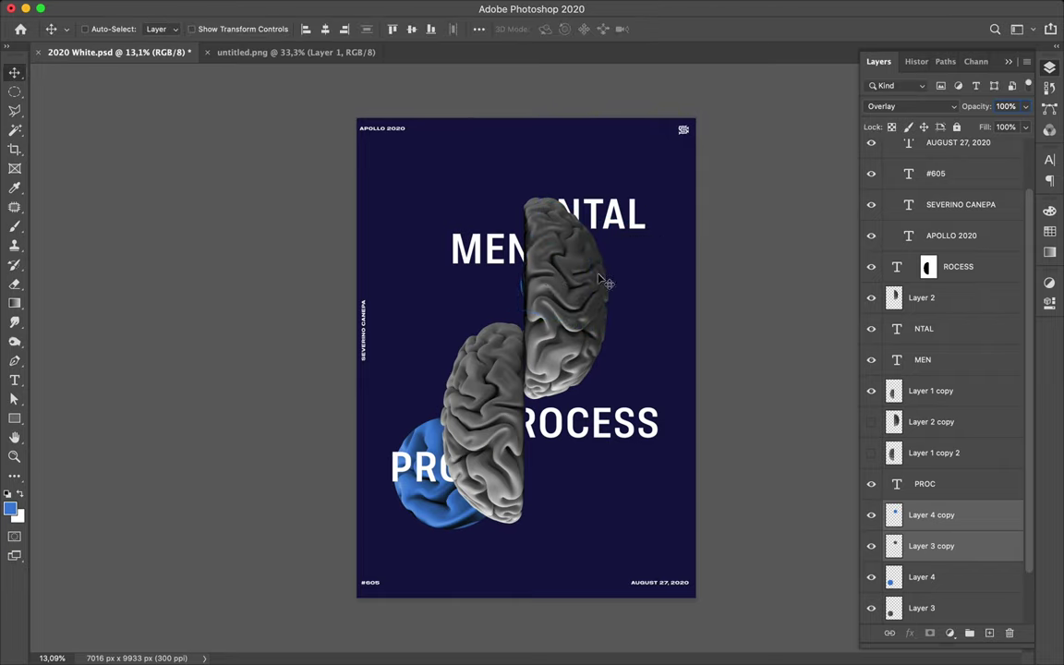
Tuck the copy behind the upper grey hemisphere and shrink it to about 83%
drag(493, 271, 572, 234)
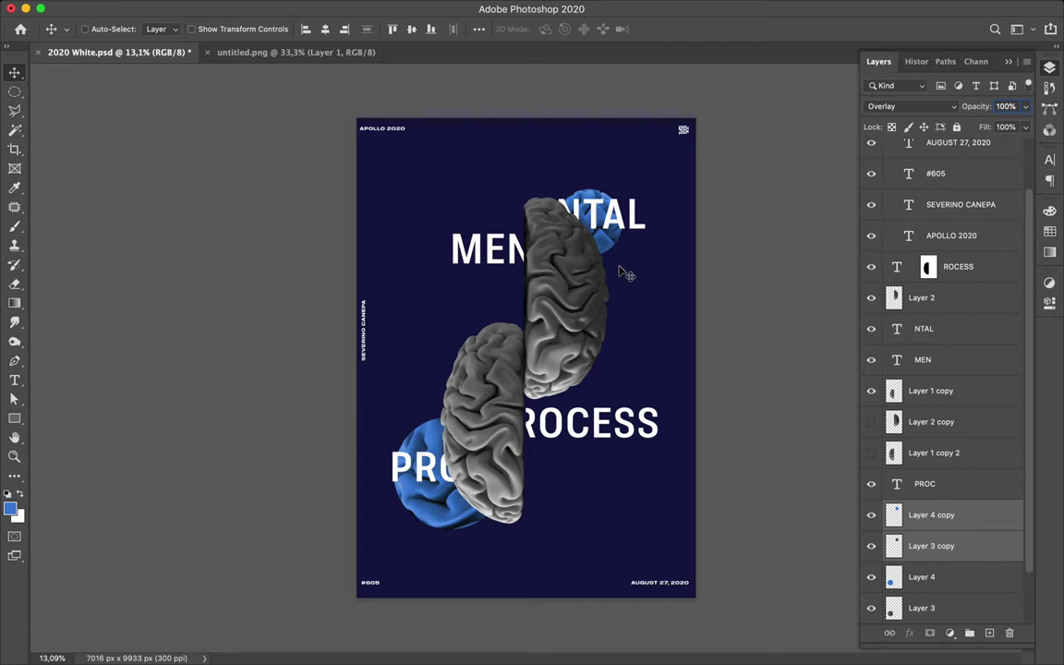
key(super+t)
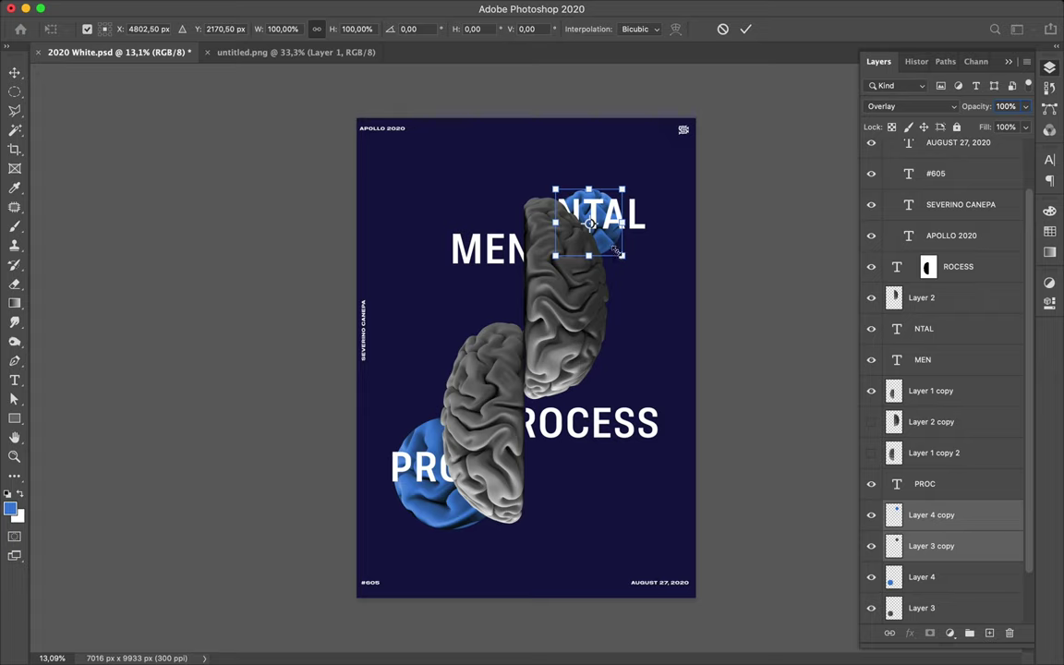
drag(624, 190, 625, 246)
key(Return)
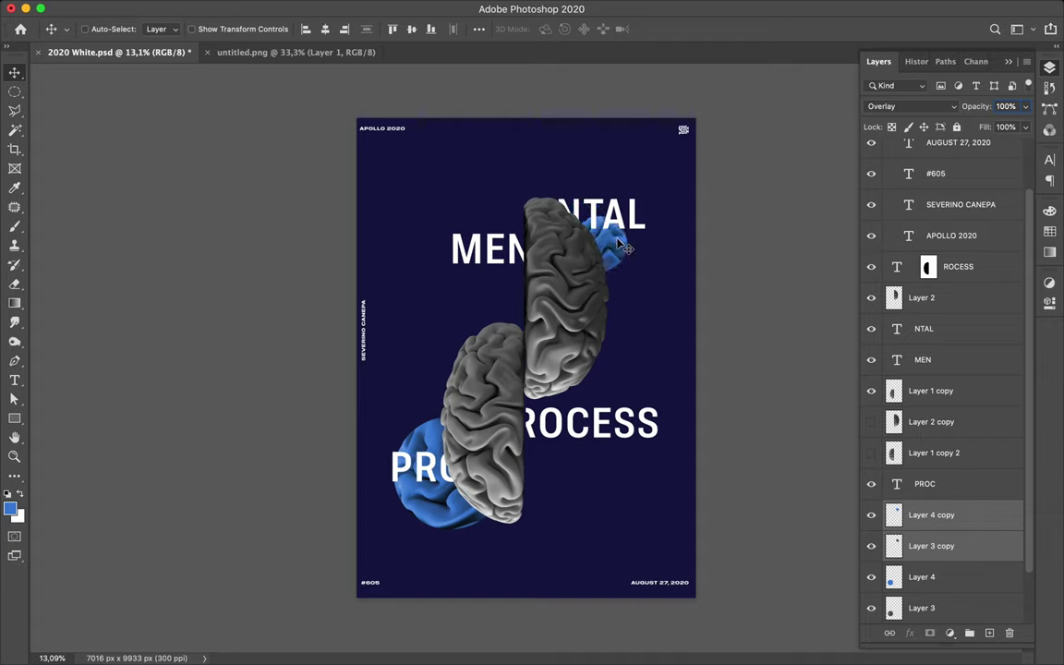
key(super)
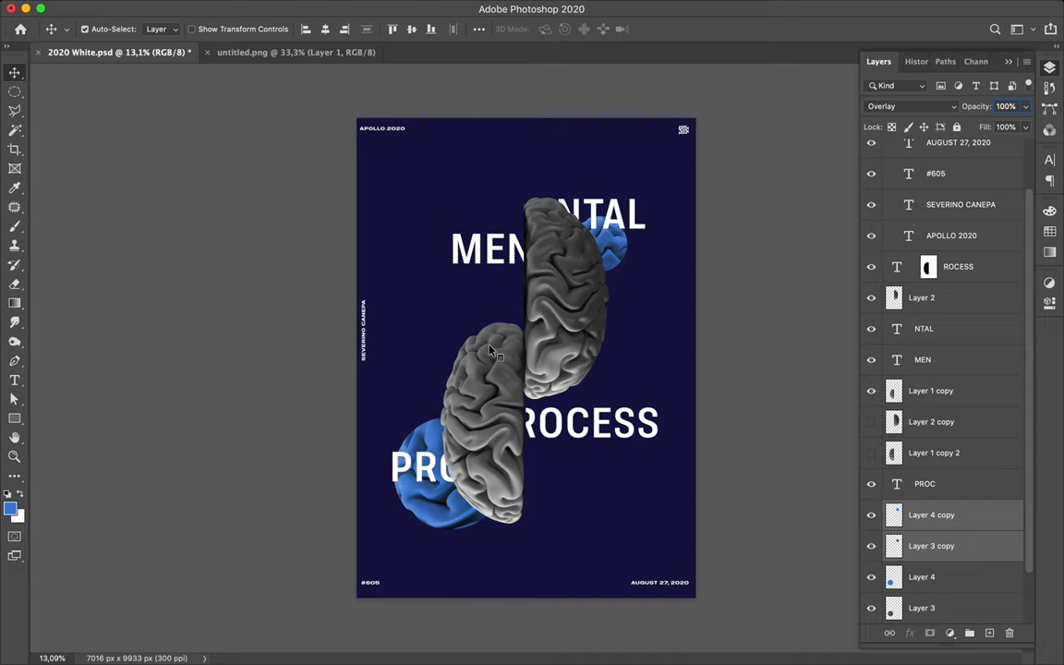
Enlarge both grey brain halves together to about 121.5%
key(super)
click(462, 323)
shift+click(570, 326)
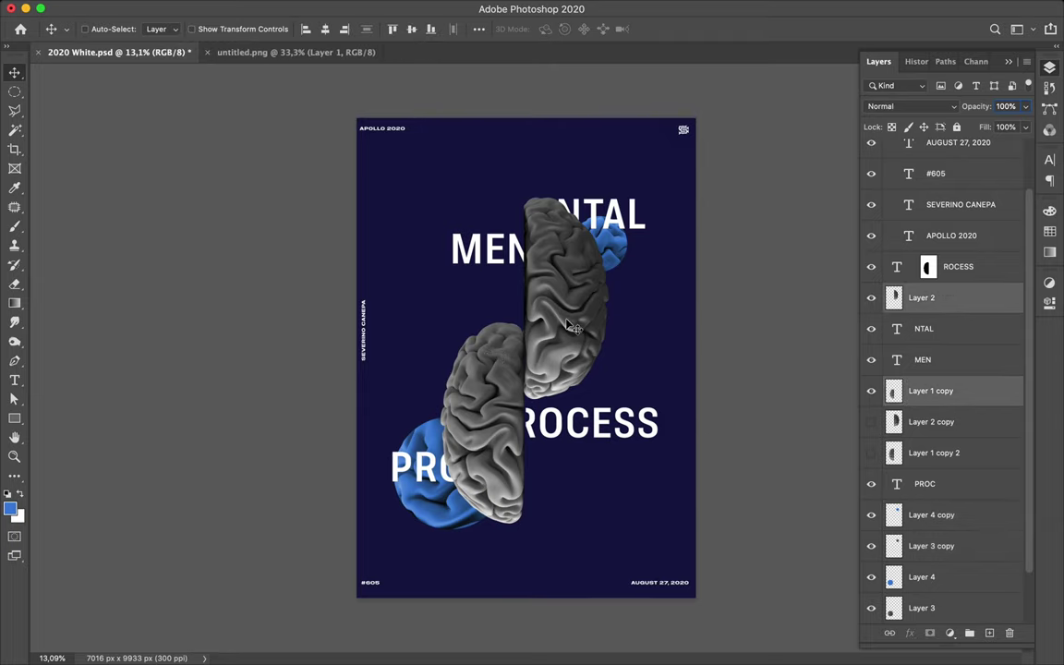
key(super+t)
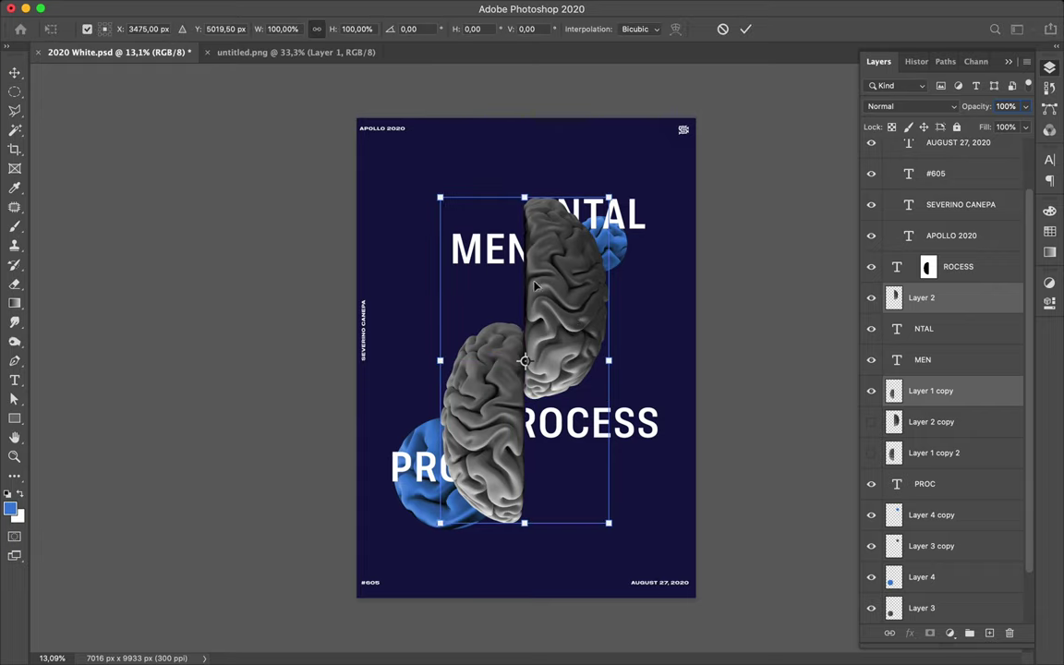
drag(524, 197, 545, 223)
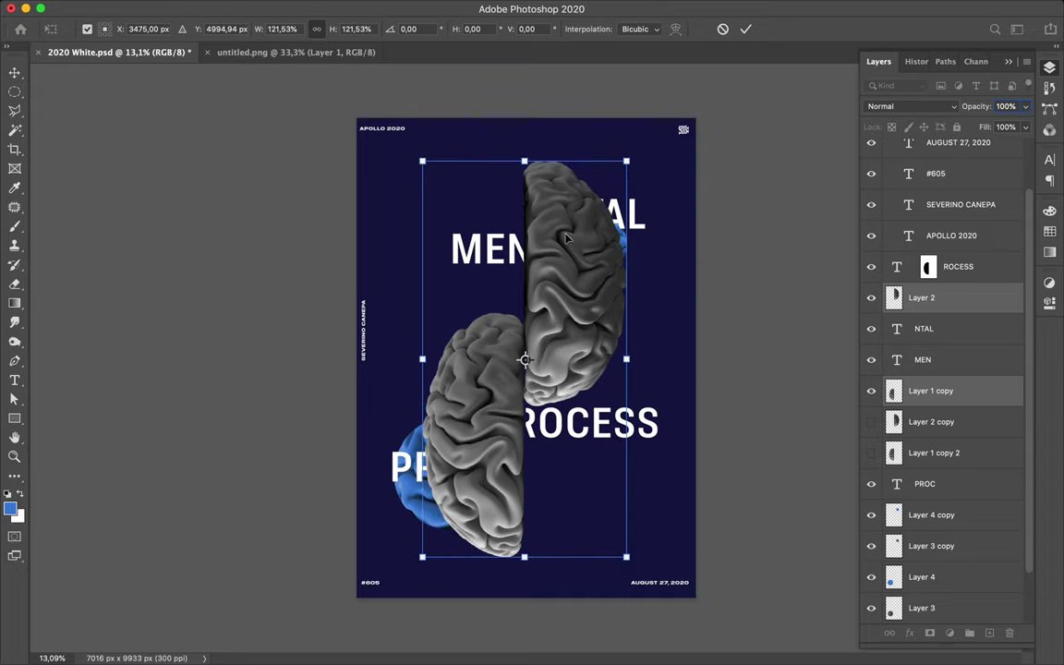
key(Return)
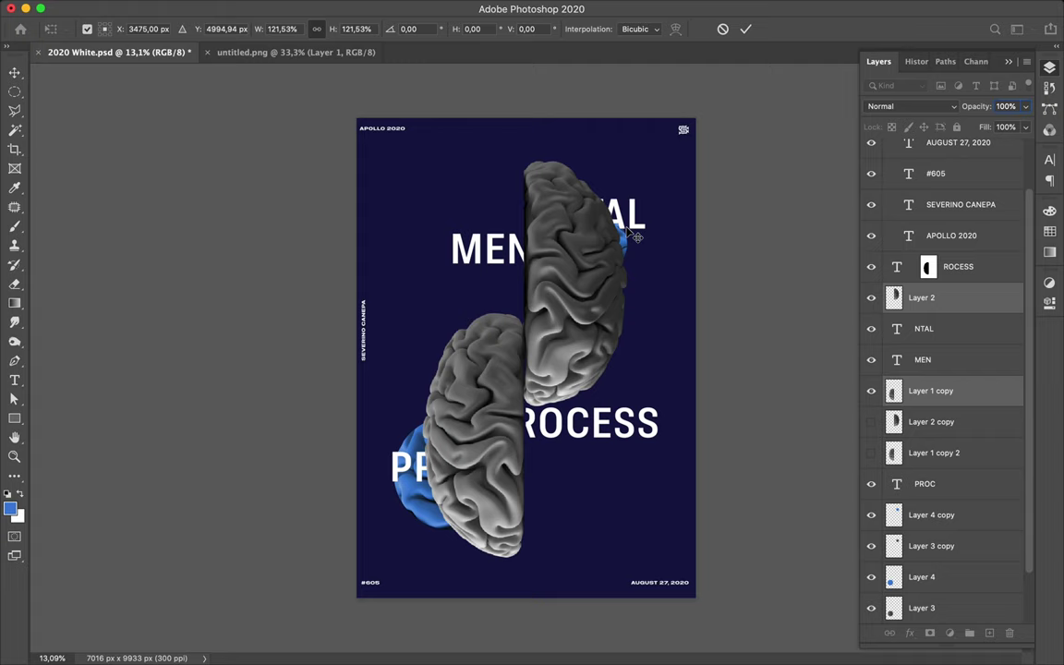
Move the NTAL word up and slightly right, then select the Layer 4 copy blob
ctrl+click(631, 229)
drag(631, 229, 642, 193)
ctrl+click(573, 219)
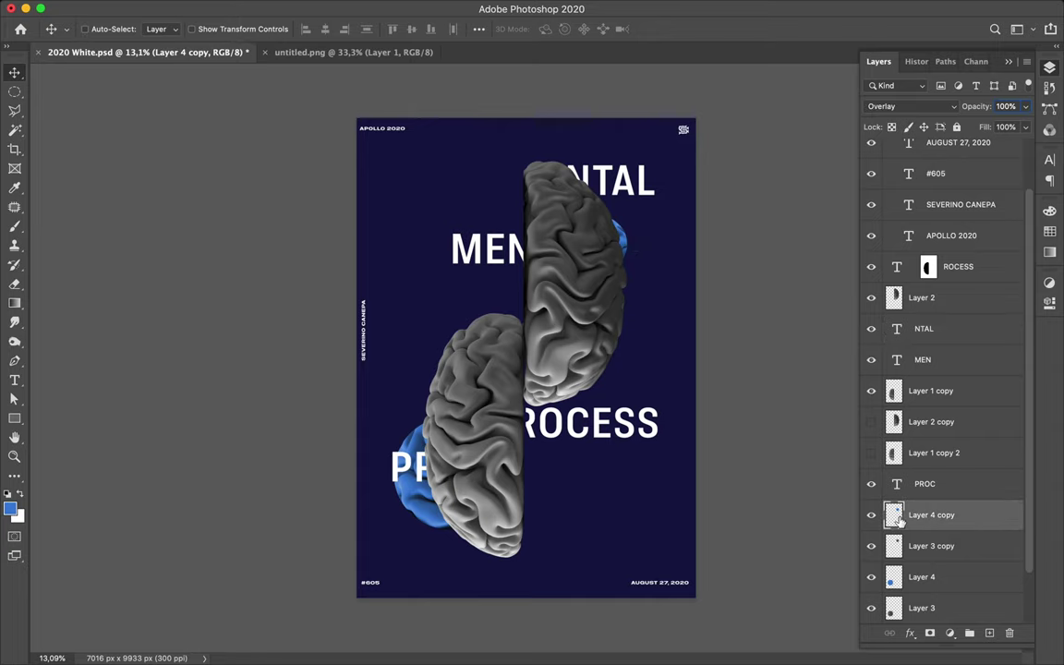
Merge Layer 3 copy into Layer 4 copy and reposition the upper blue blob
ctrl+click(913, 545)
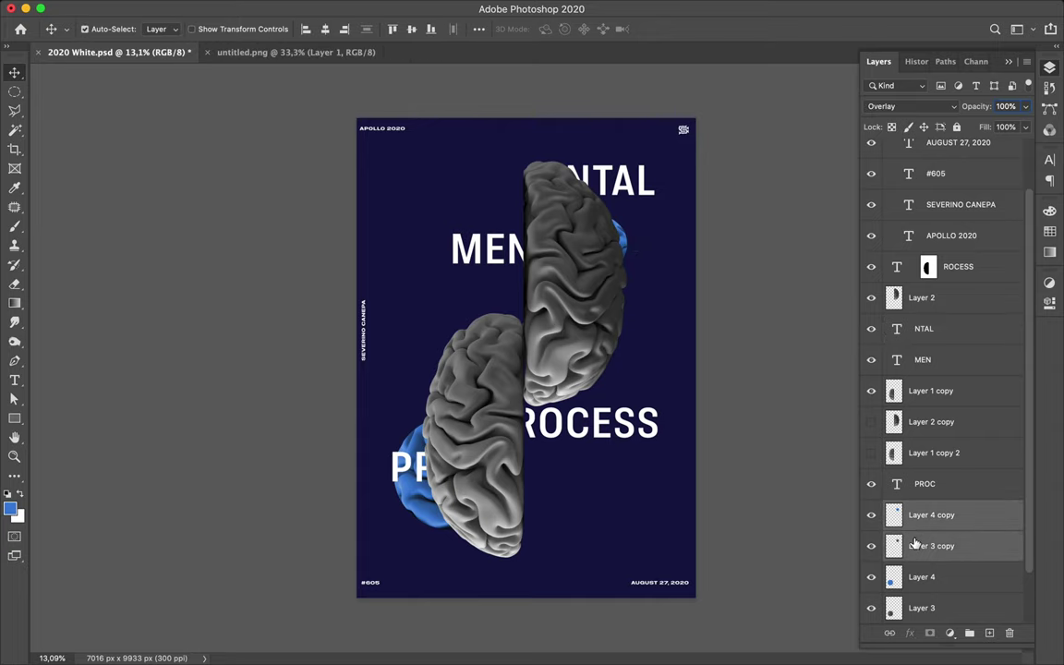
key(ctrl+e)
drag(631, 241, 642, 232)
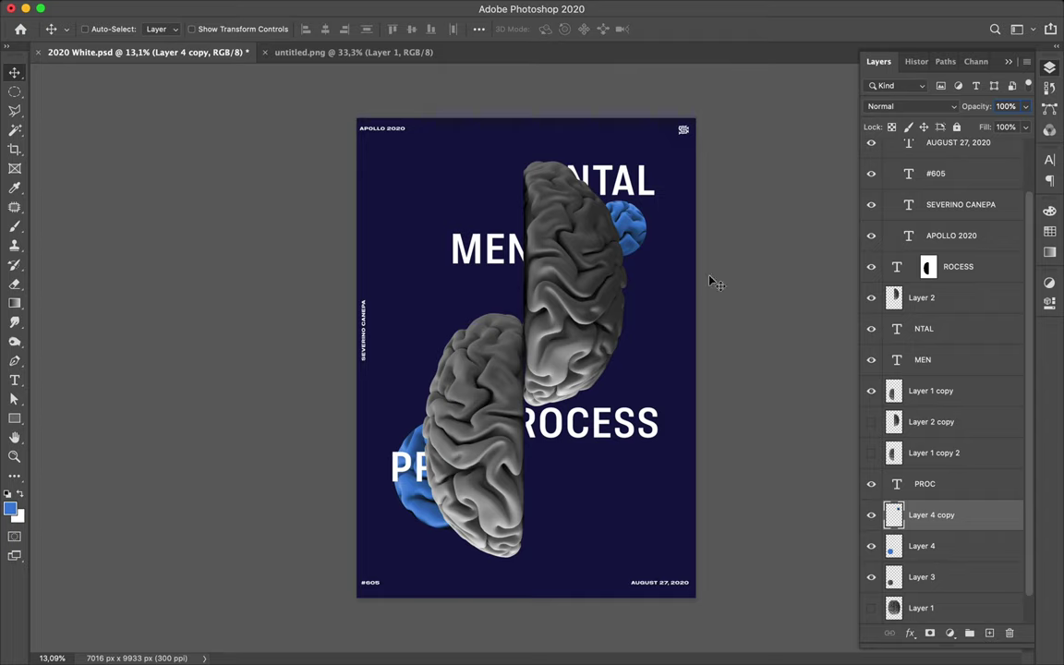
drag(636, 226, 619, 222)
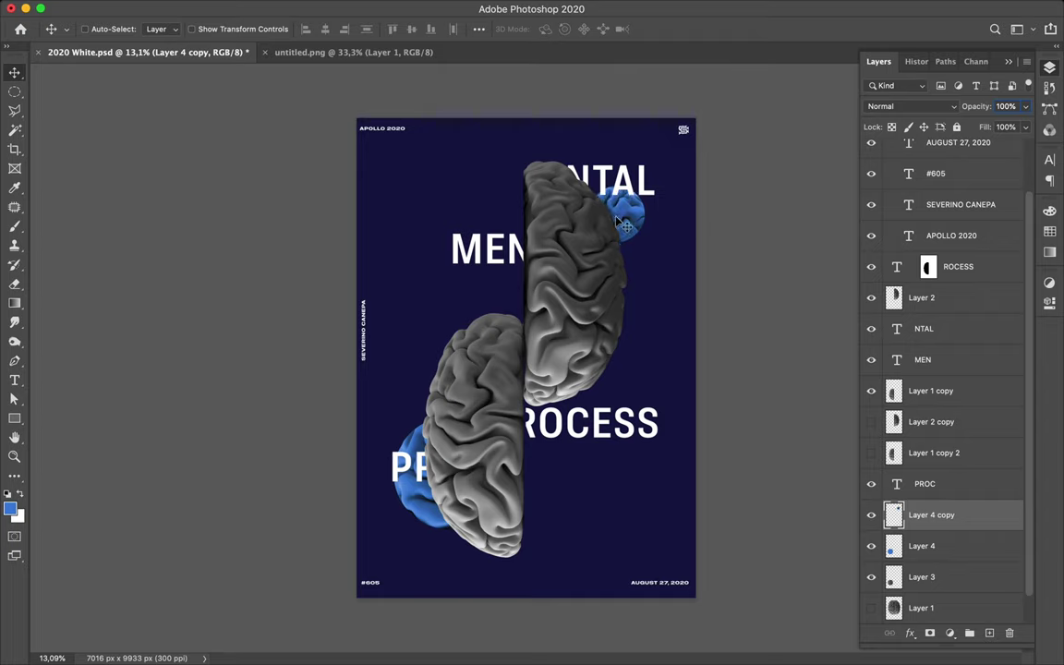
Merge Layer 3 into Layer 4 and shift the lower blue blob up and left
click(425, 513)
drag(426, 513, 430, 520)
key(super)
super+click(920, 579)
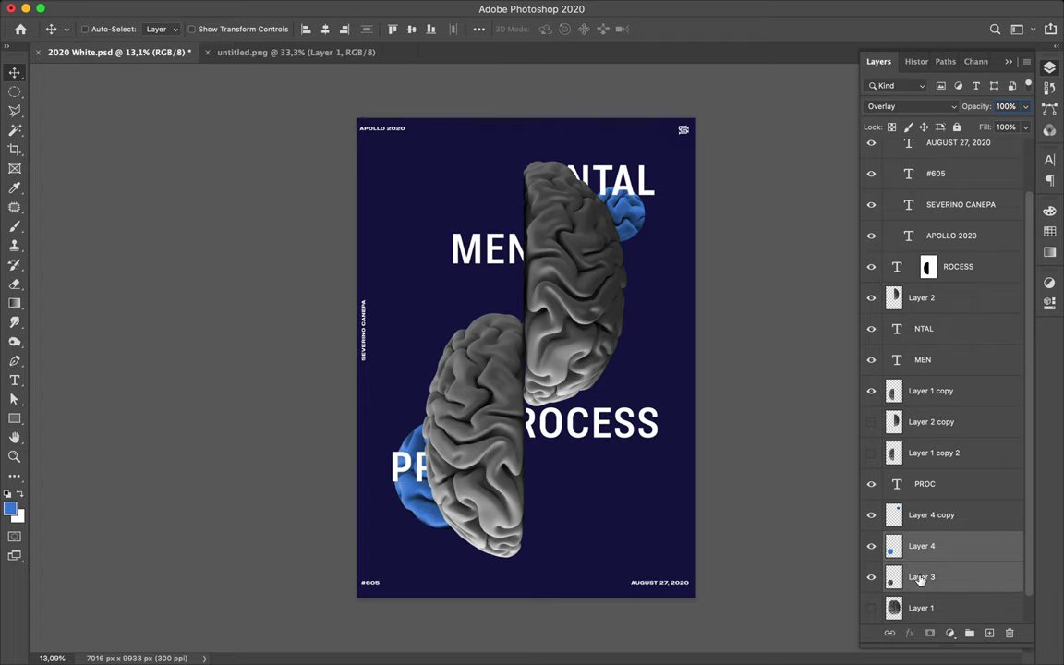
key(super+e)
drag(407, 513, 411, 523)
Nudge the PROC word and select the ROCESS layer mask
super+click(414, 468)
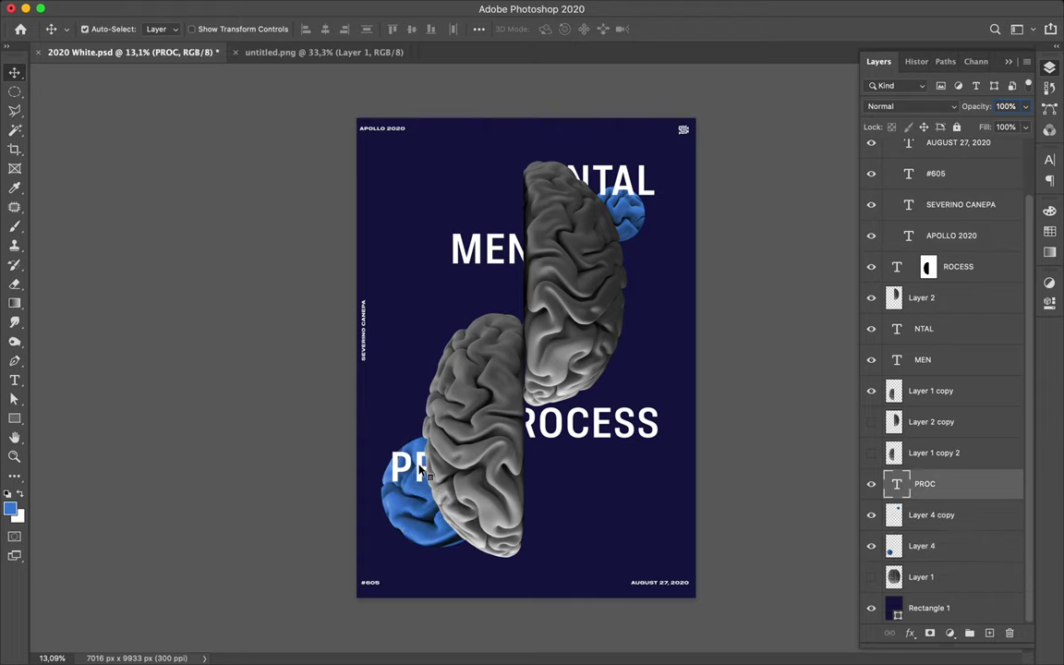
drag(417, 469, 418, 468)
super+click(565, 433)
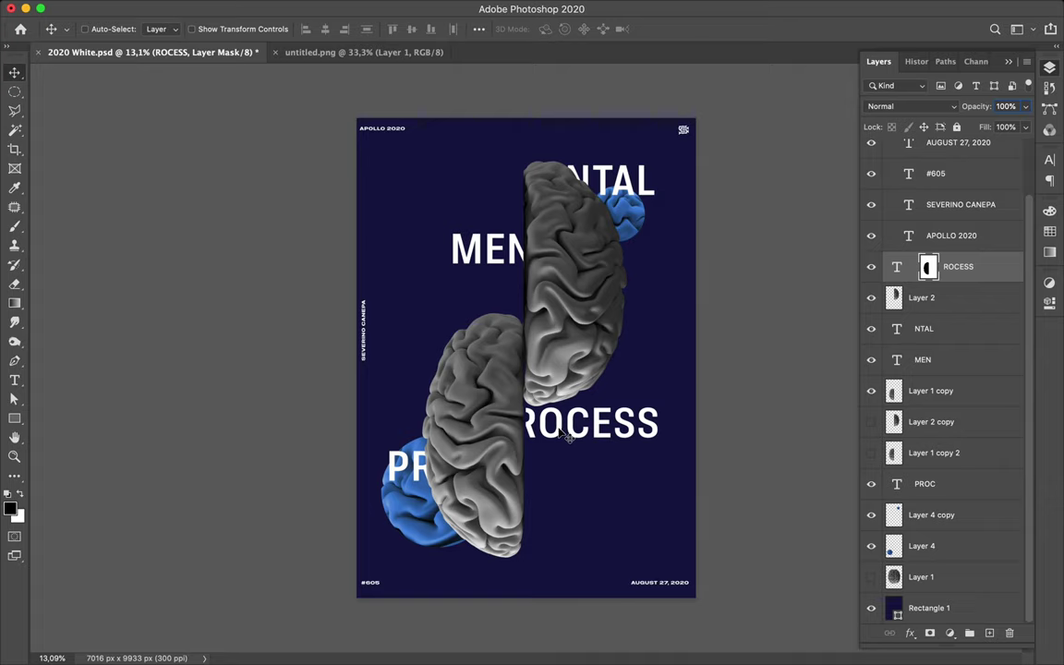
Shrink both brain halves to about 91% and raise them slightly
super+click(554, 347)
shift+click(496, 395)
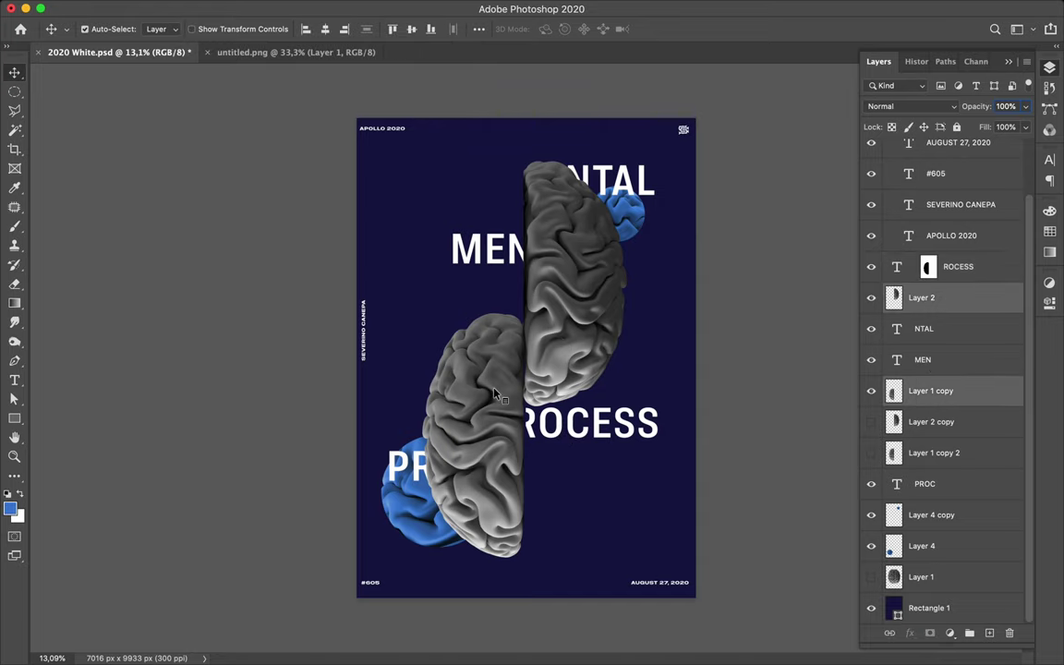
key(super+t)
drag(523, 161, 523, 196)
click(497, 233)
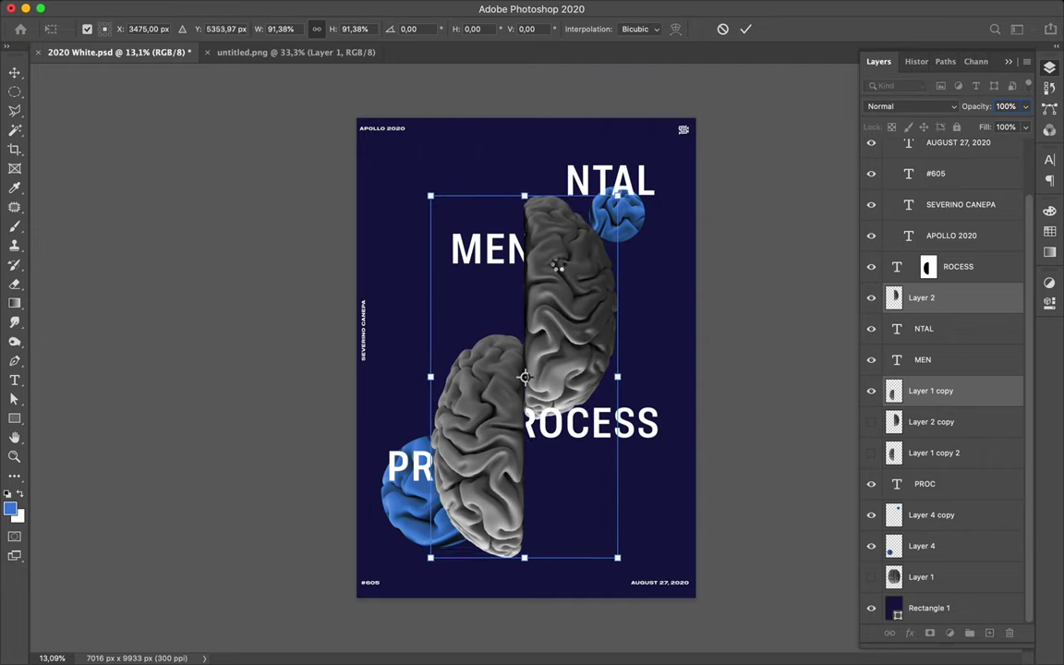
drag(573, 279, 567, 265)
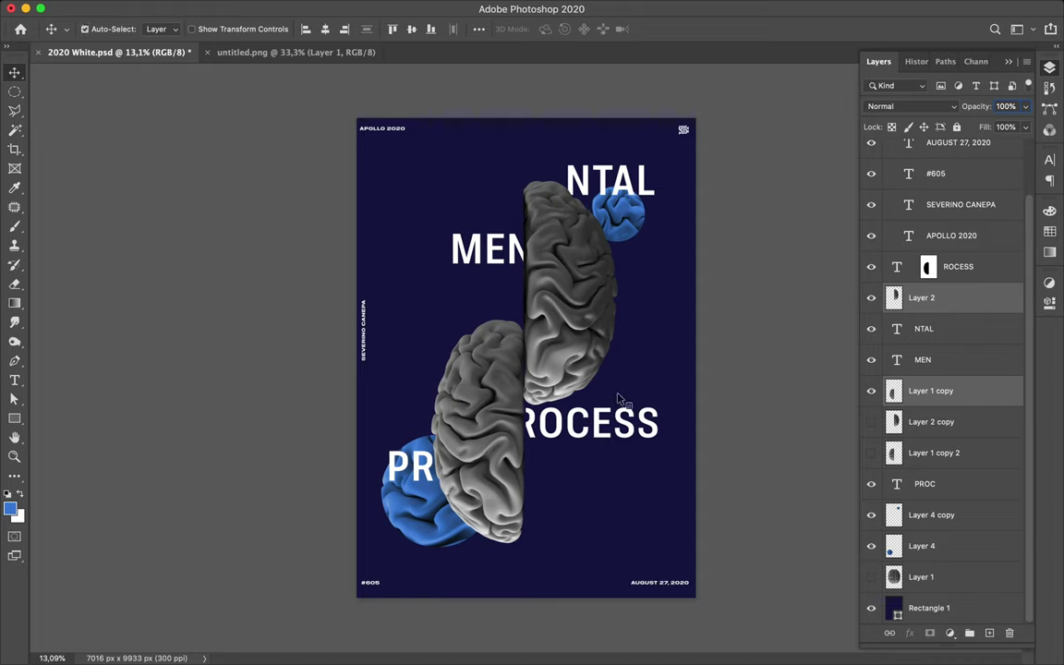
Nudge PR slightly right and slide NTAL left toward the upper brain
key(super)
super+click(430, 469)
drag(430, 468, 438, 468)
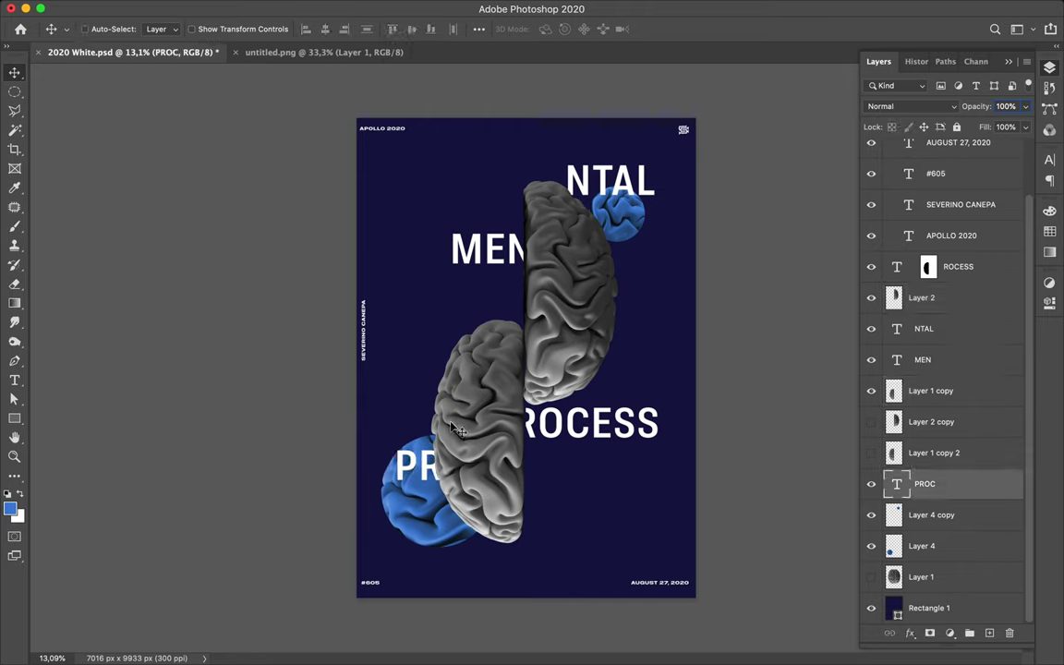
super+click(609, 188)
drag(612, 190, 561, 178)
drag(563, 178, 561, 183)
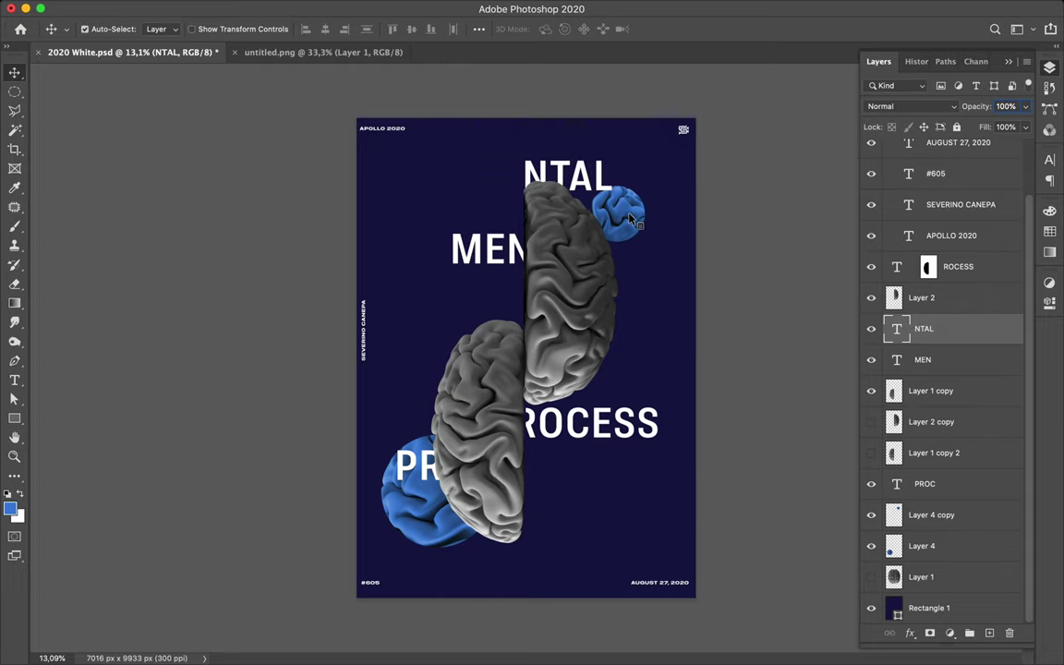
Move the upper blue blob down-left and stack its layer above the upper brain
ctrl+click(617, 215)
drag(614, 212, 609, 227)
drag(911, 517, 933, 288)
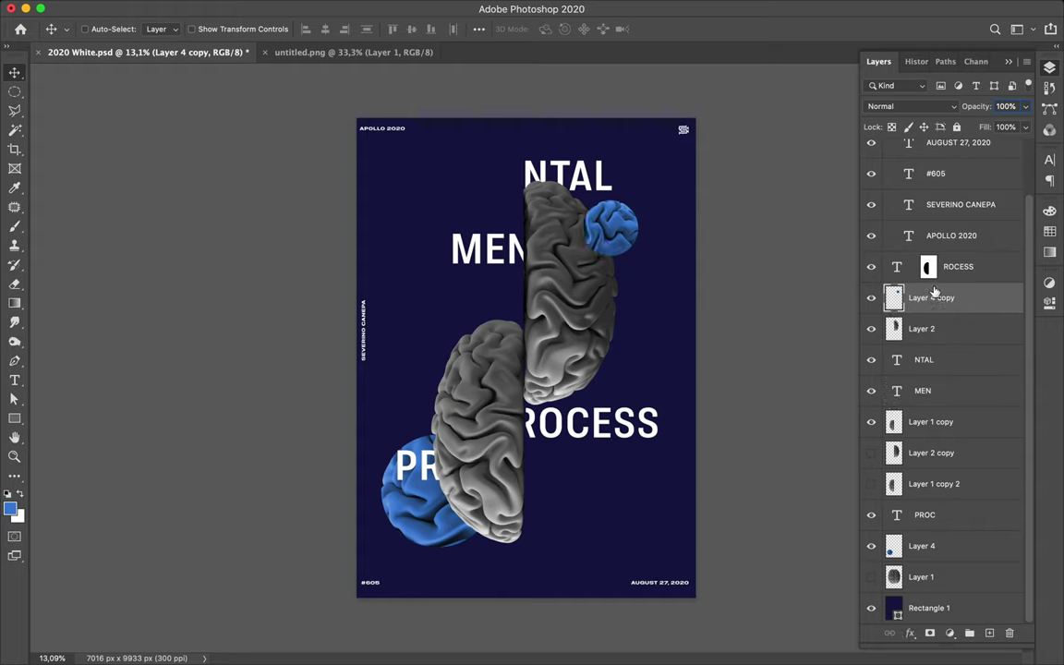
Turn the ROCESS mask outline into an inverted brain-shaped selection
ctrl+click(928, 267)
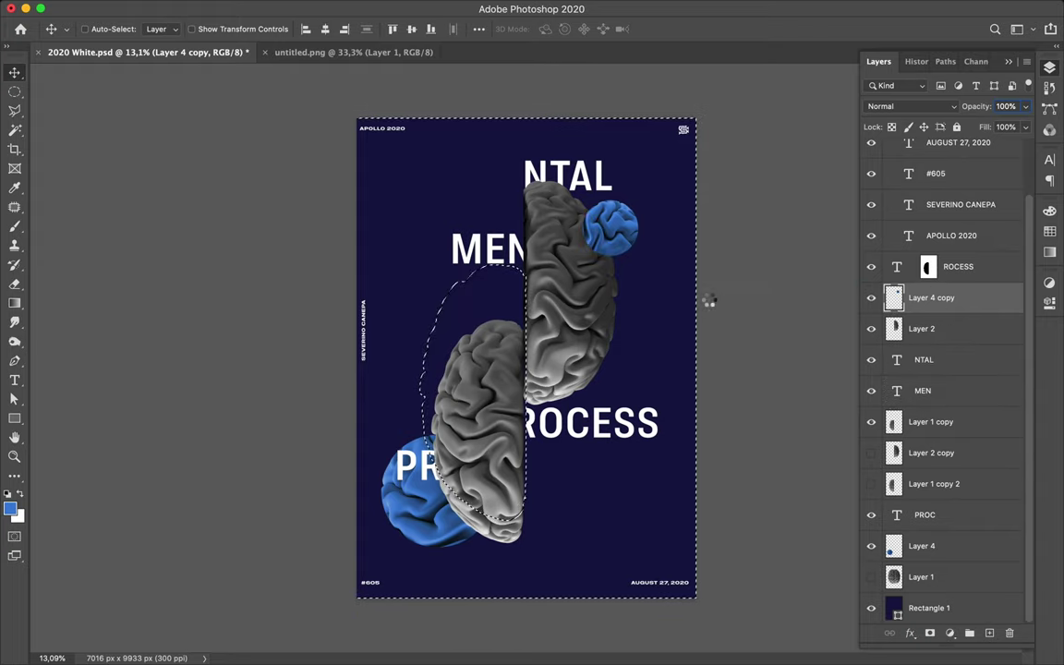
key(Delete)
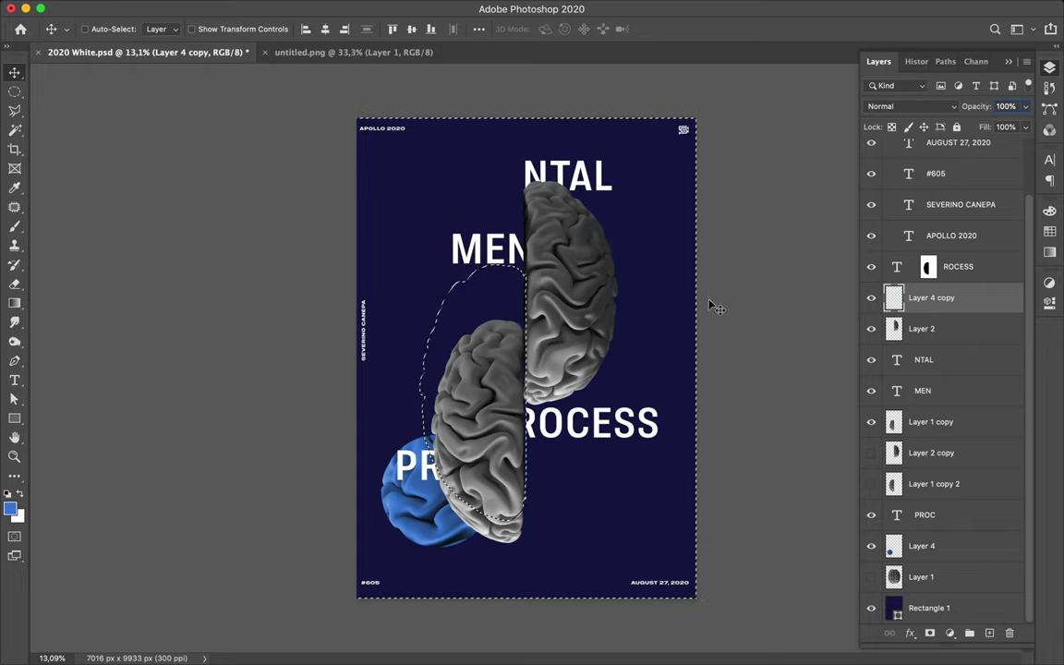
key(super+shift+i)
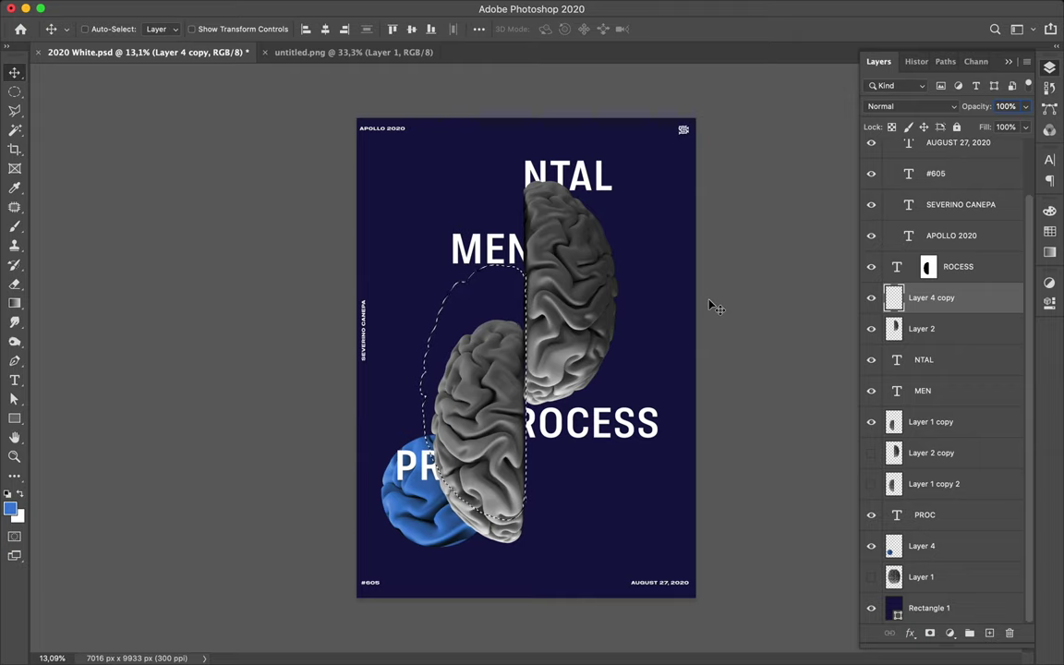
Paint white inside the selection, undo it, and drag the ROCESS mask to the trash
key(b)
click(20, 496)
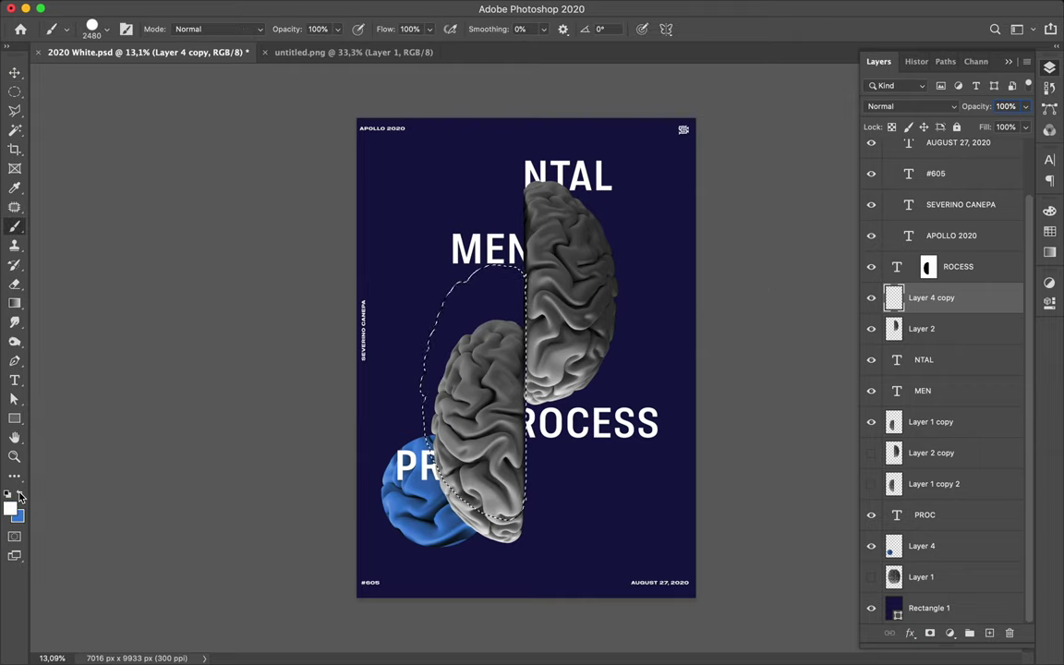
mouse_move(558, 238)
mouse_down()
mouse_move(378, 323)
mouse_move(334, 457)
mouse_move(580, 436)
mouse_up()
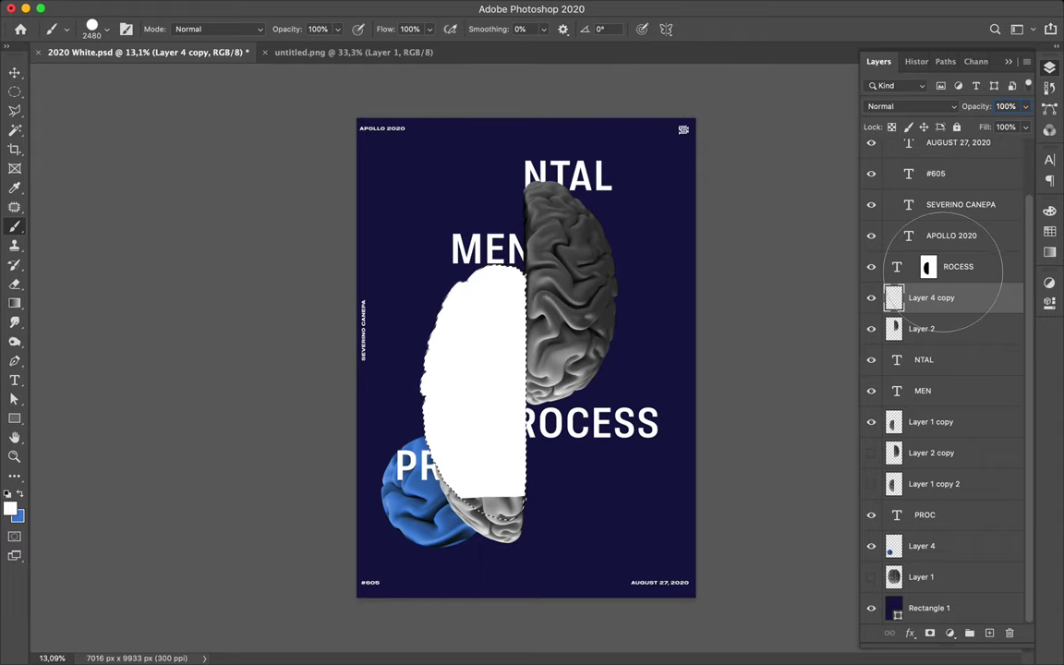
key(ctrl+d)
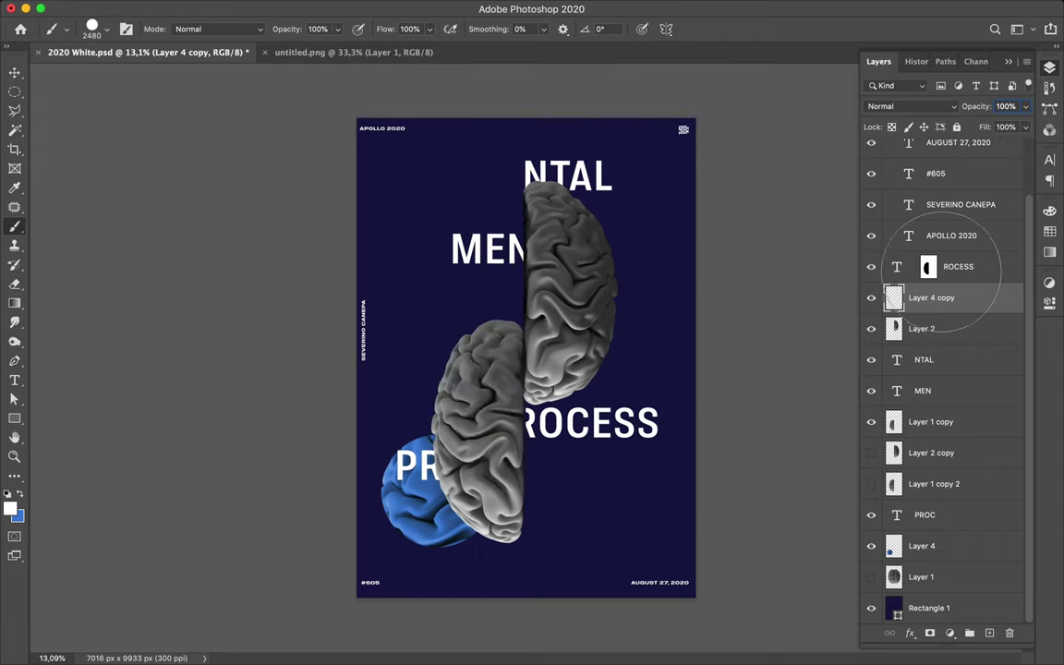
click(929, 268)
ctrl+click(929, 268)
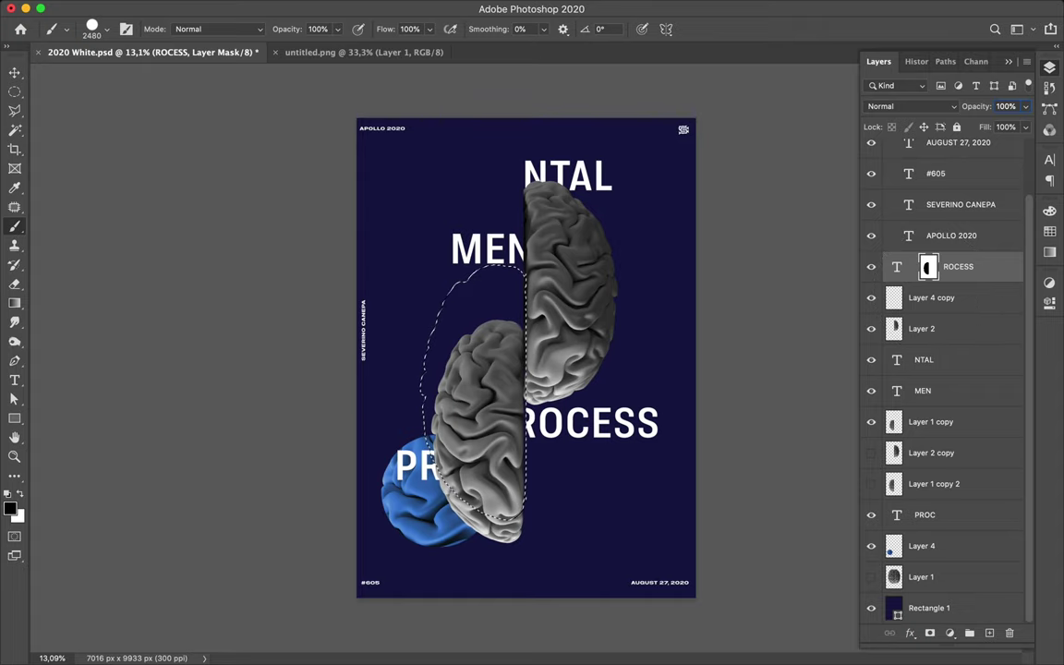
drag(928, 267, 1010, 634)
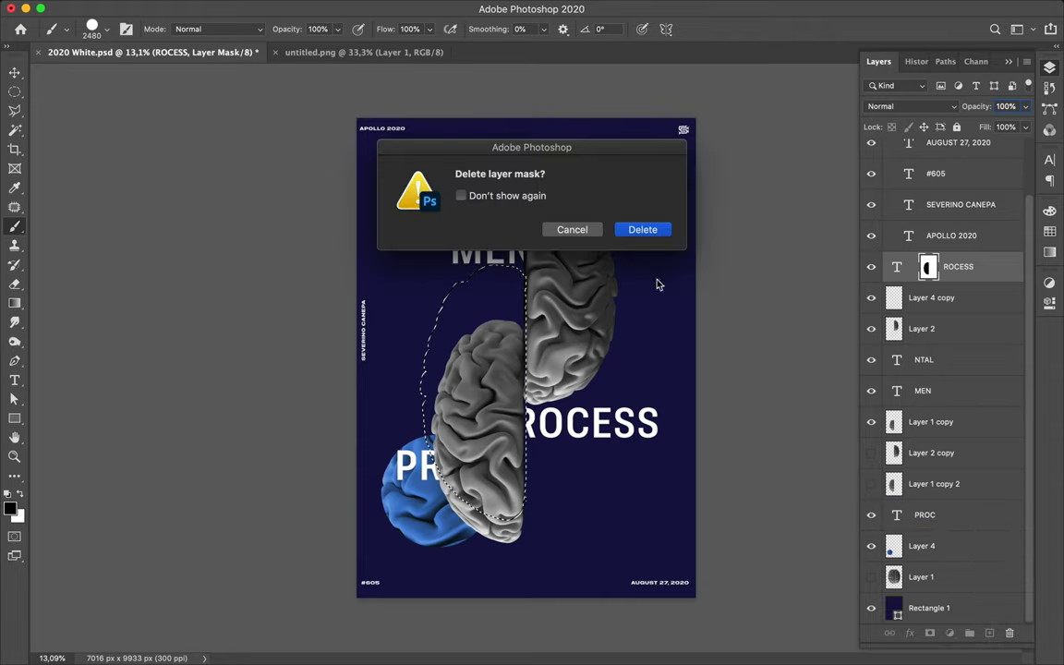
Replace the old ROCESS layer mask with a fresh blank white mask
click(645, 231)
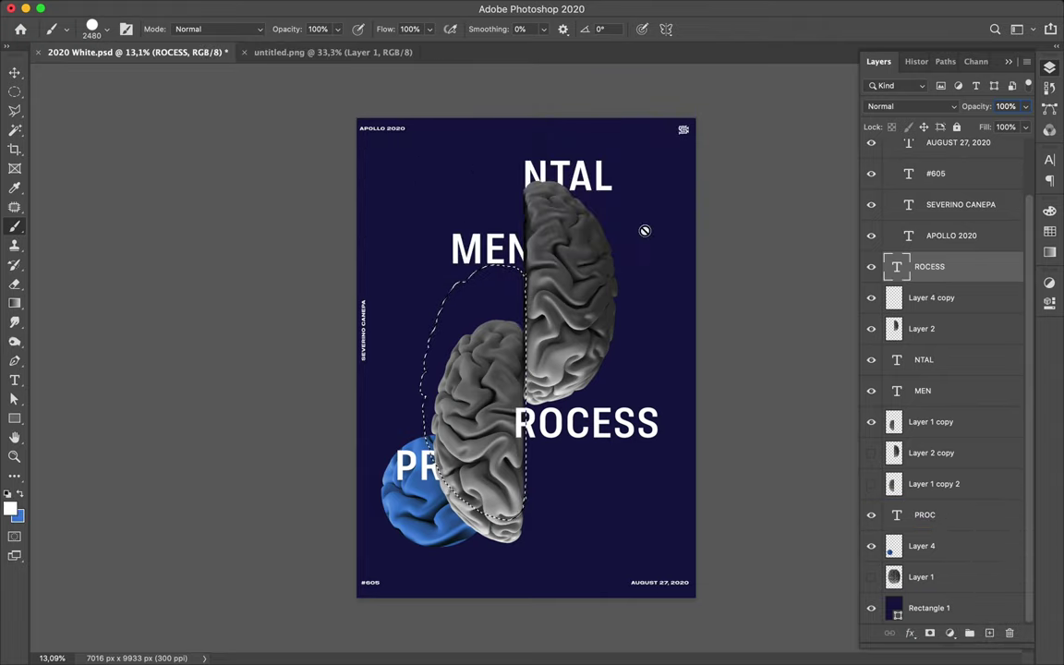
click(929, 633)
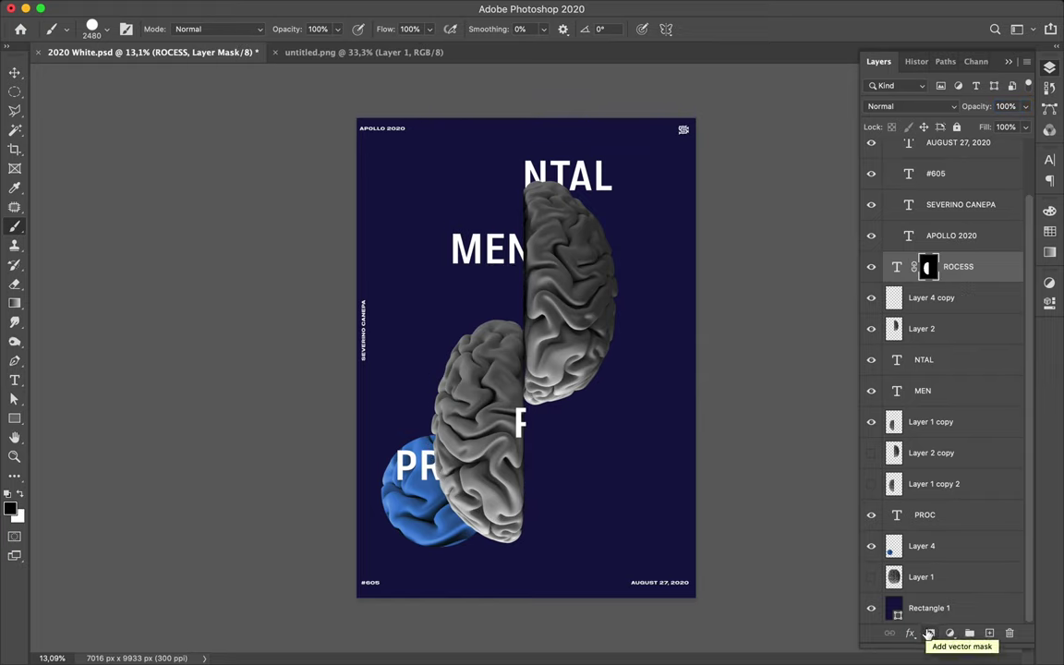
key(super+z)
key(super+shift+i)
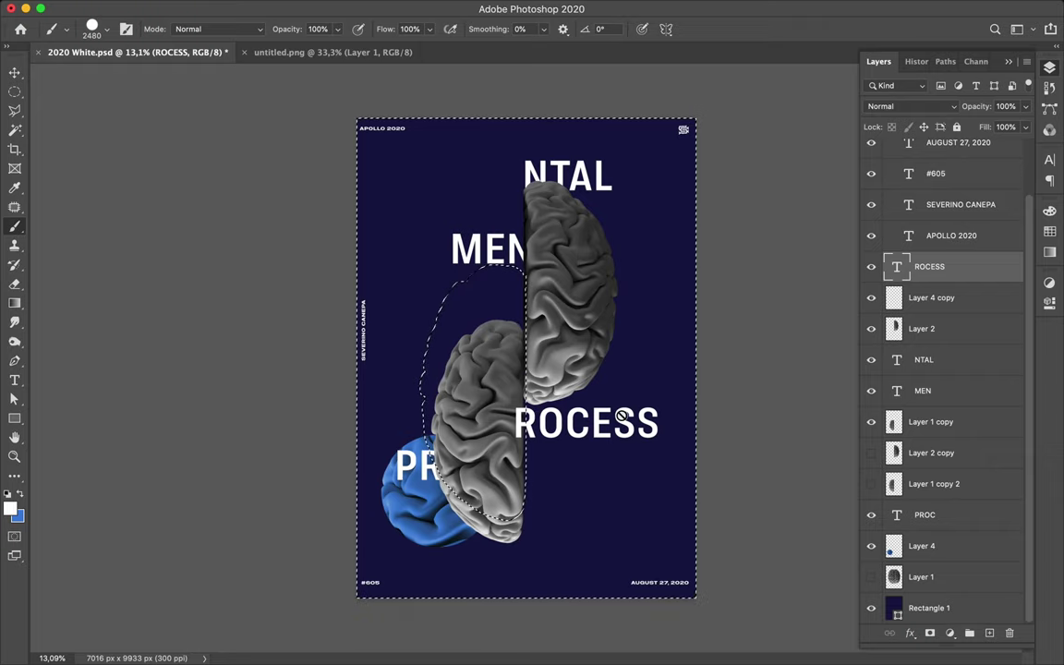
key(m)
key(super+d)
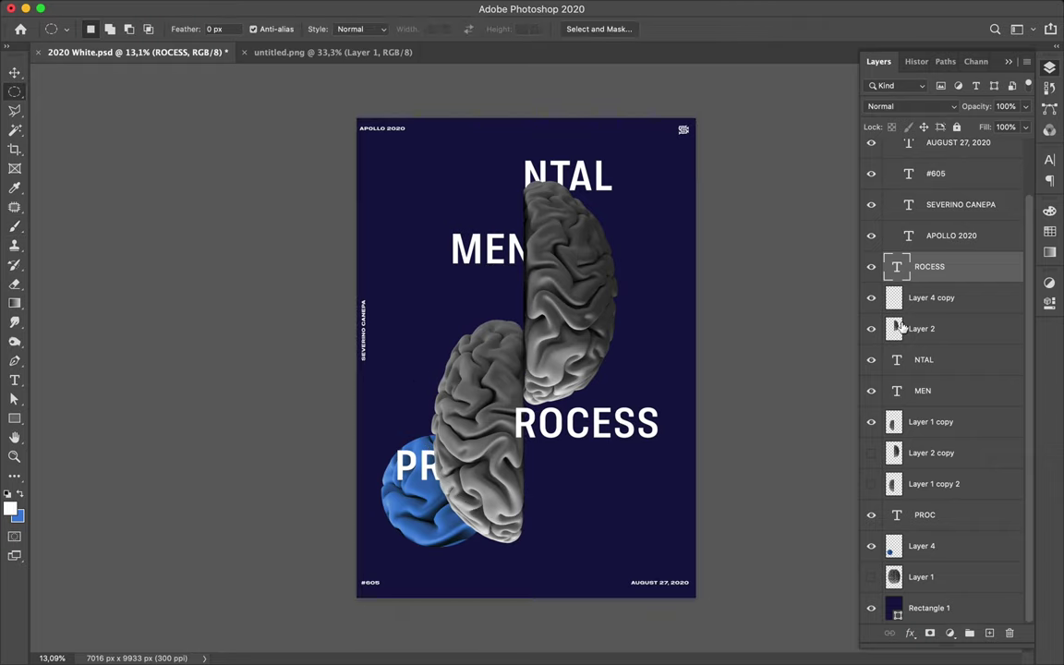
click(929, 633)
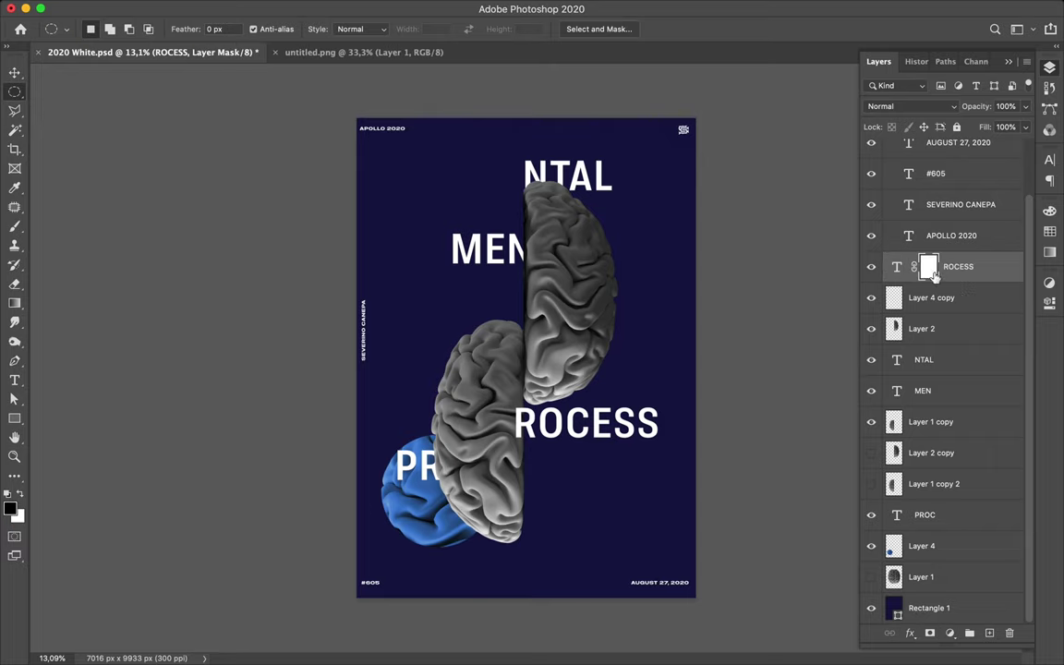
Paint the ROCESS mask inside the left brain outline to hide the R's edge
ctrl+click(893, 425)
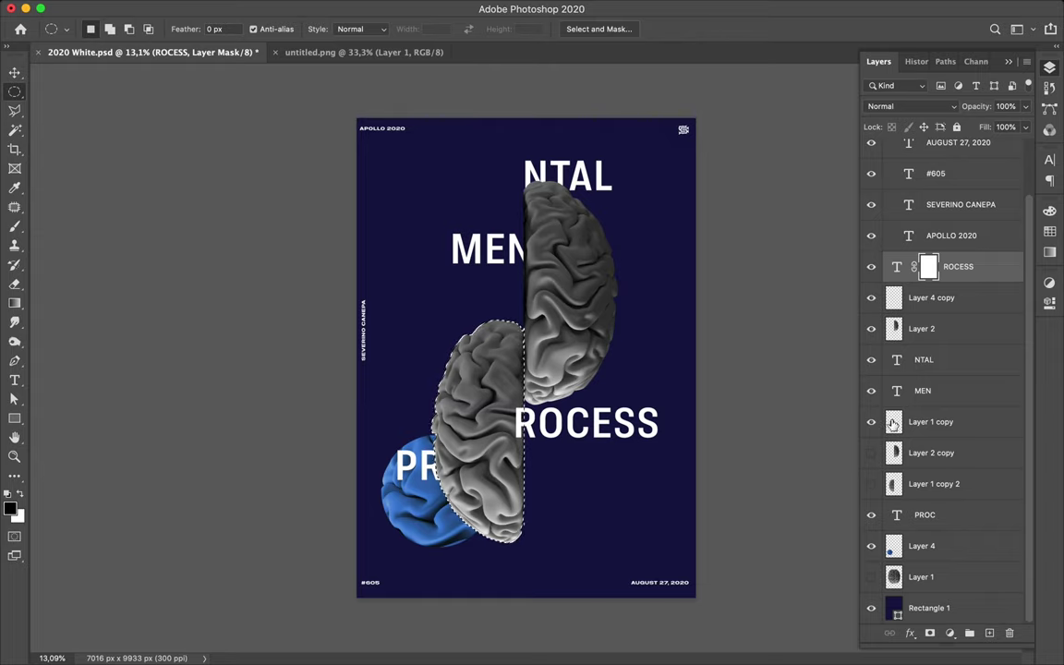
key(b)
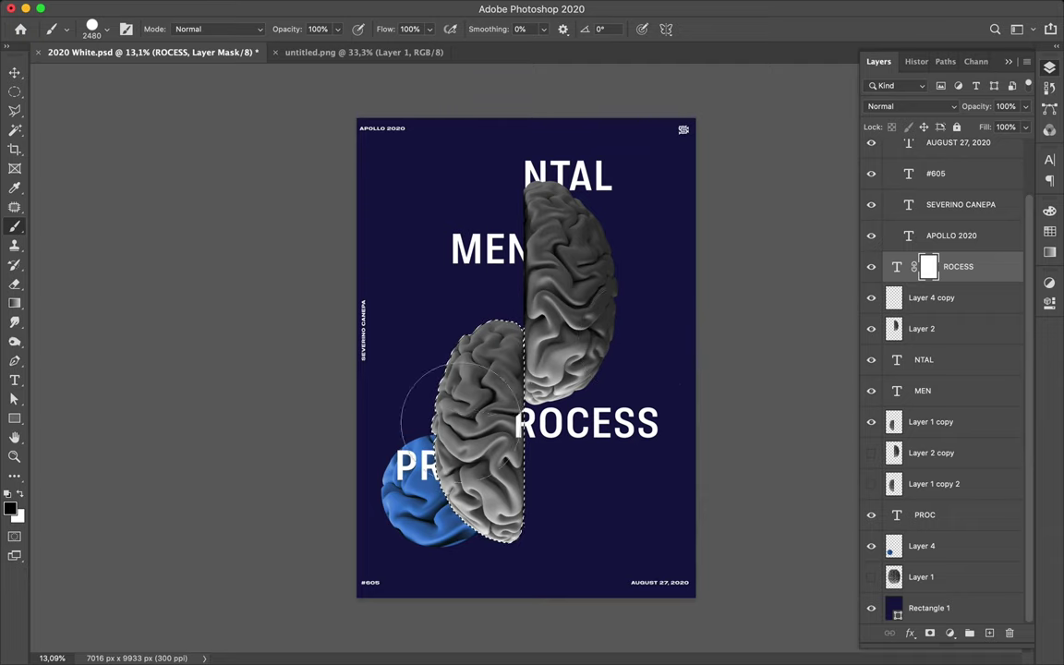
drag(499, 517, 516, 331)
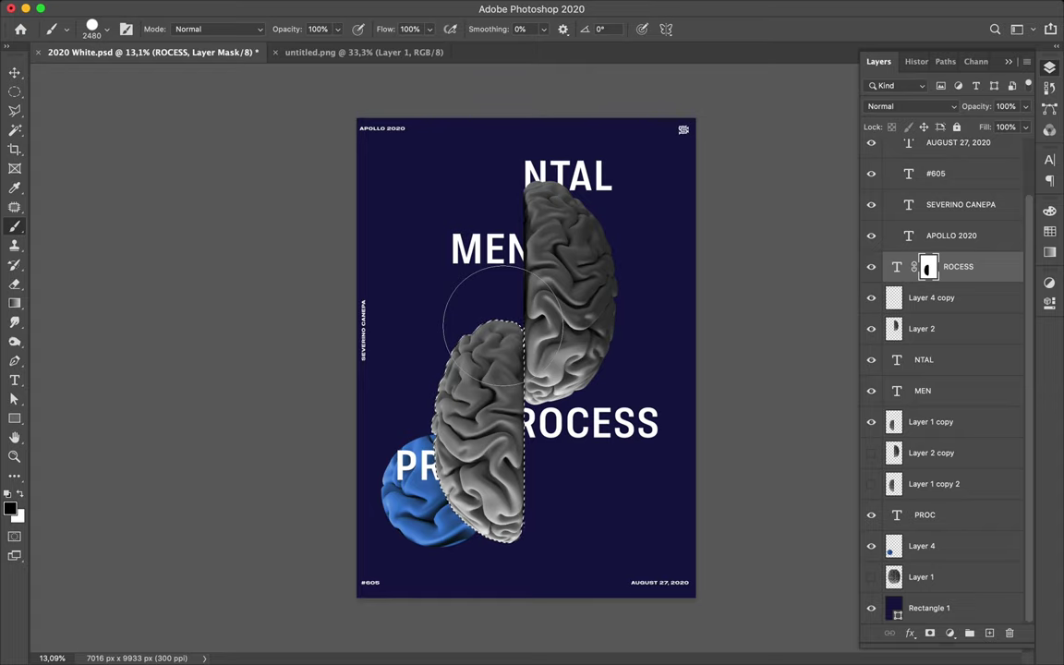
key(m)
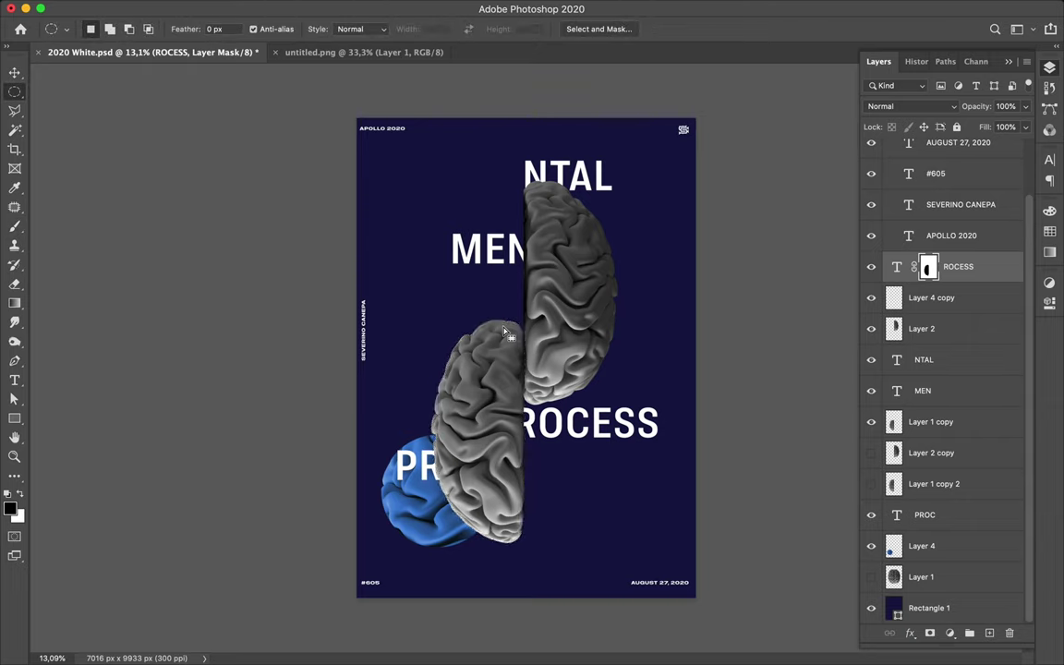
Move the PROC layer above ROCESS in the layer stack
key(v)
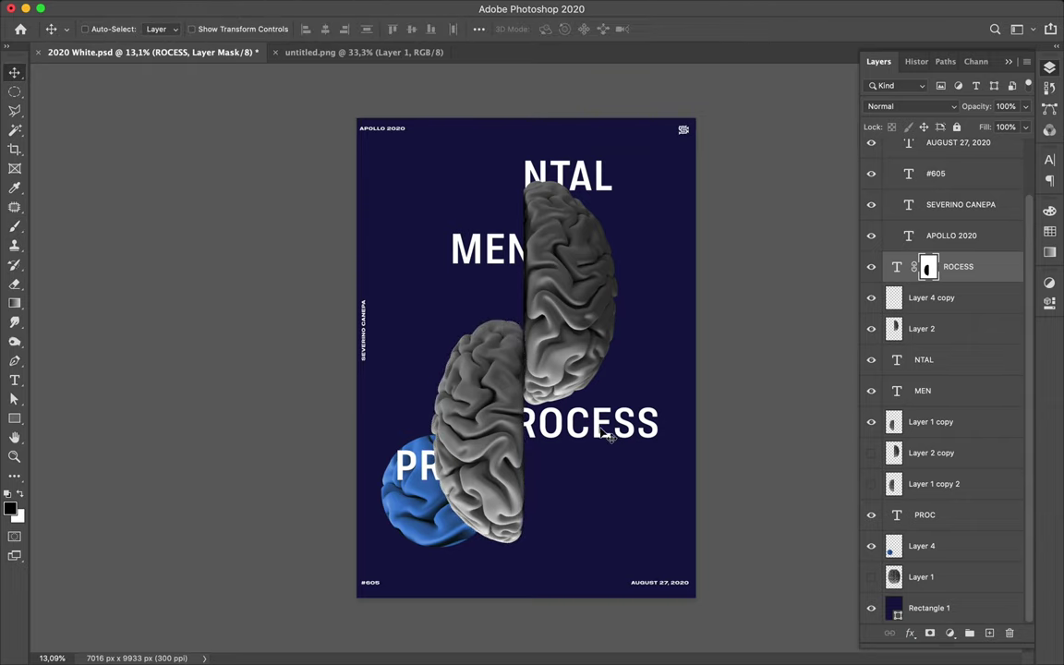
key(super)
drag(955, 514, 946, 262)
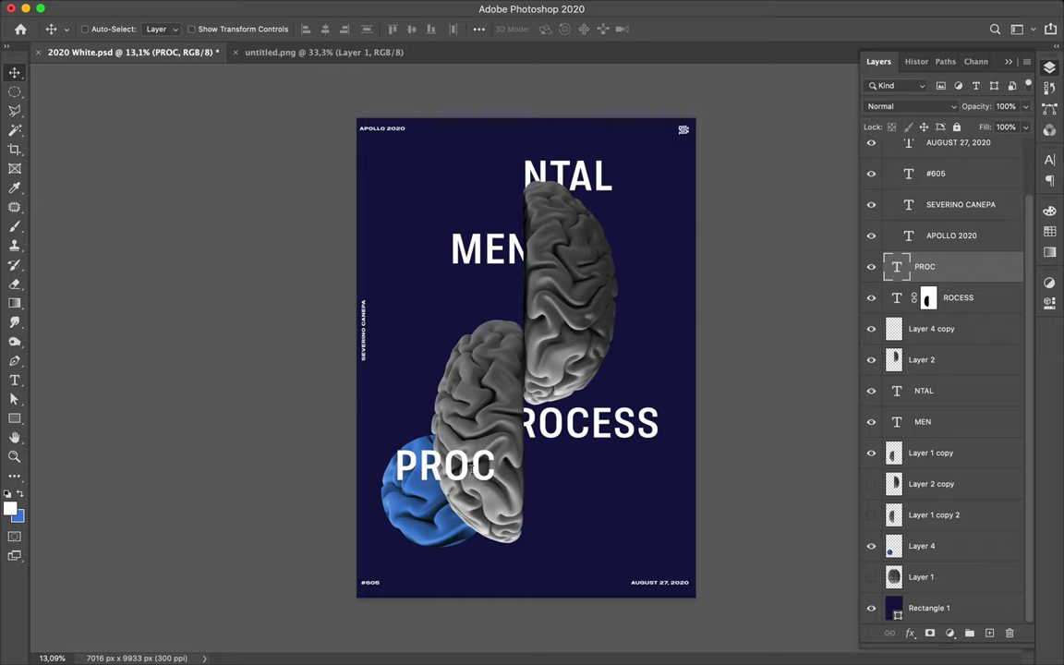
Delete the C from PROC so it reads PRO, and nudge it left
key(t)
click(491, 467)
key(shift+Left)
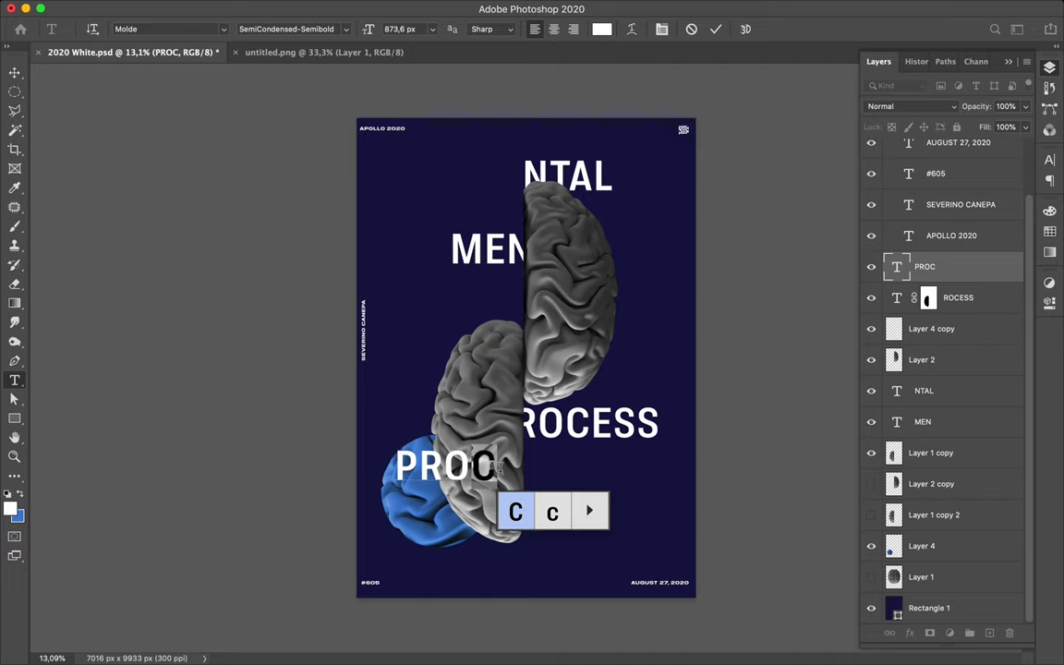
click(589, 511)
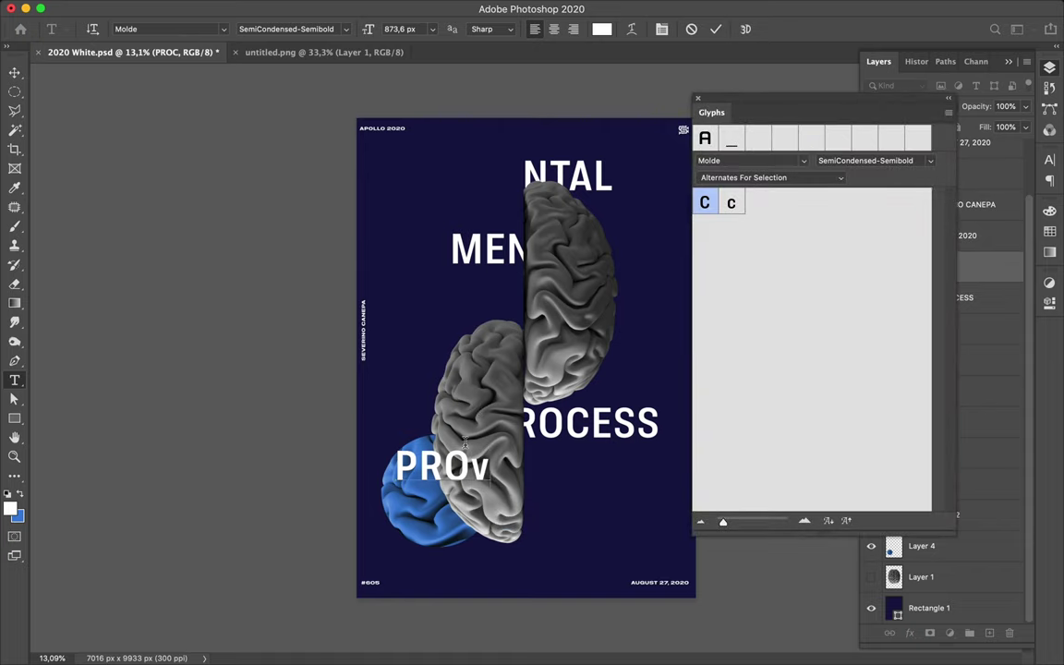
click(698, 98)
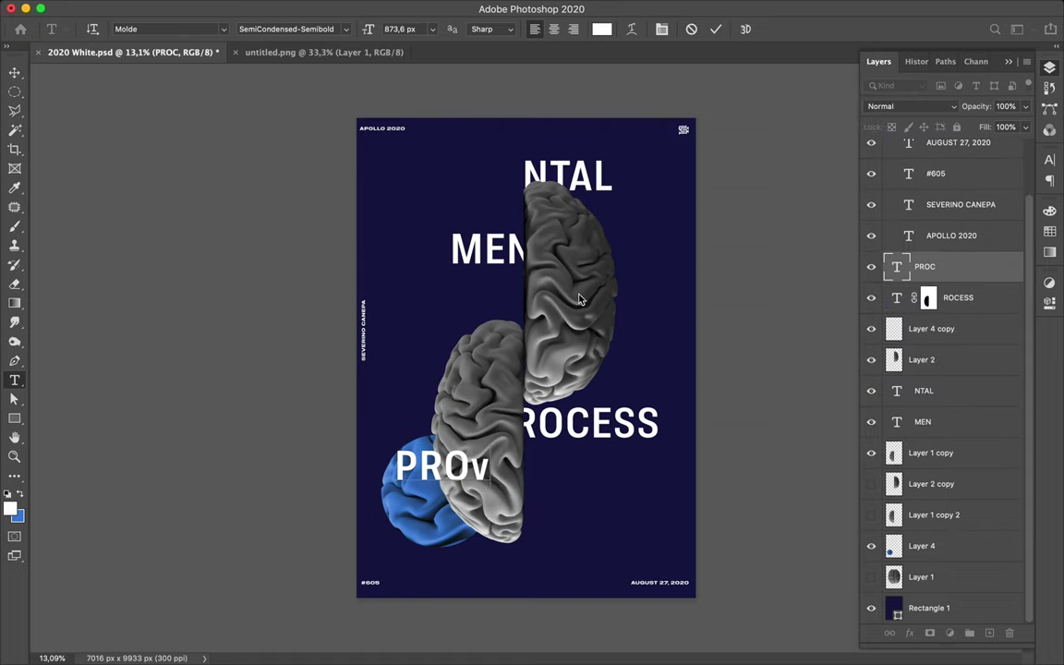
key(BackSpace)
key(Escape)
key(v)
drag(582, 437, 578, 438)
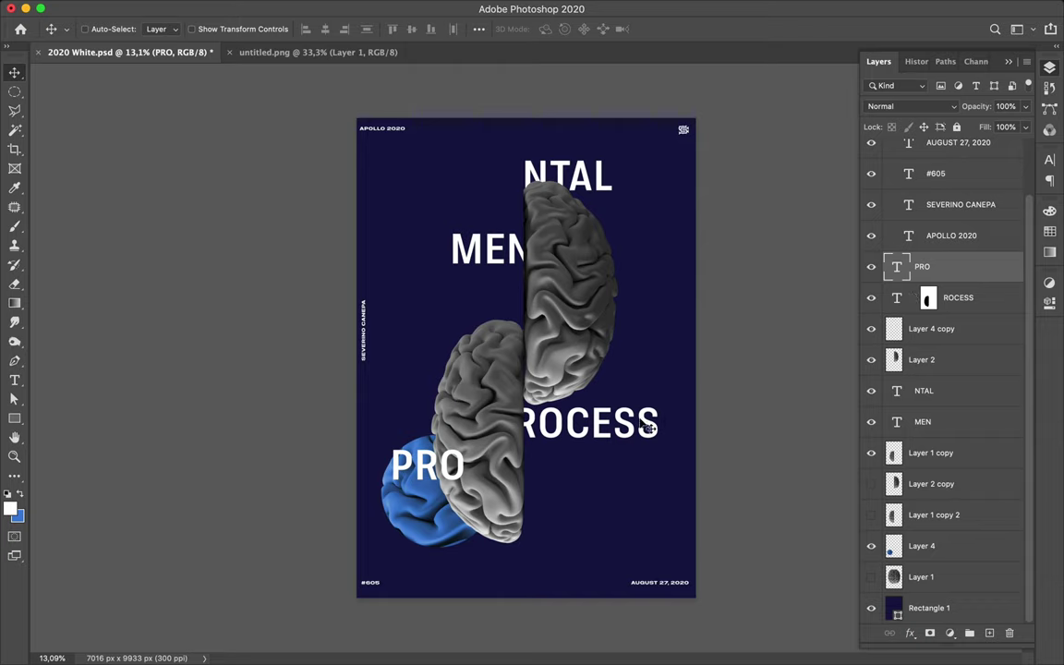
drag(582, 385, 646, 424)
Move the ROCESS text down and left so its R hides behind the brain
click(660, 433)
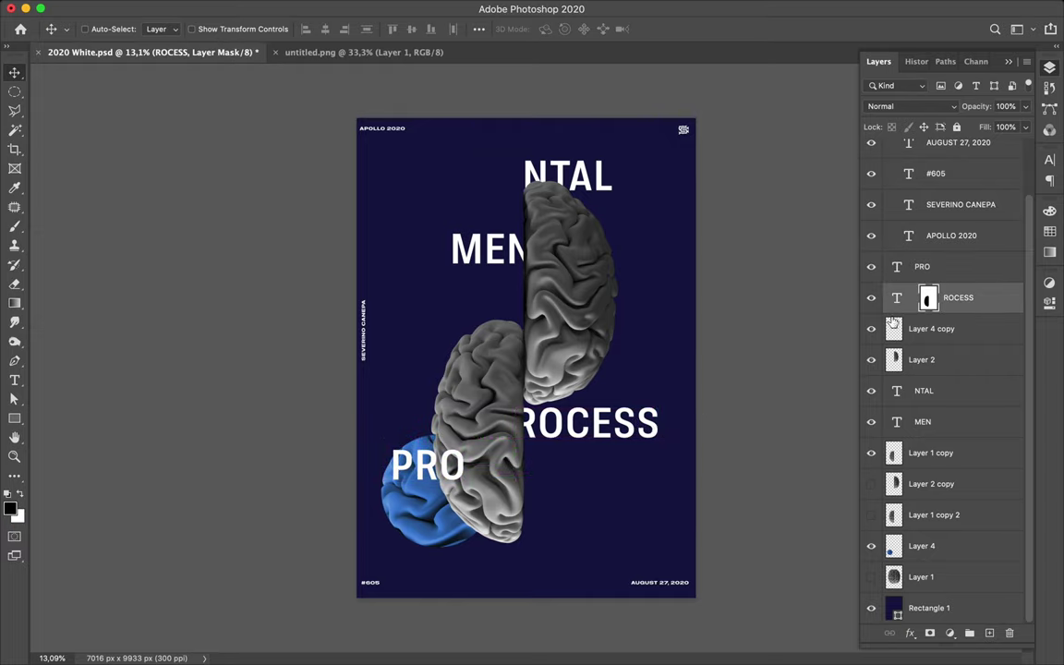
click(898, 299)
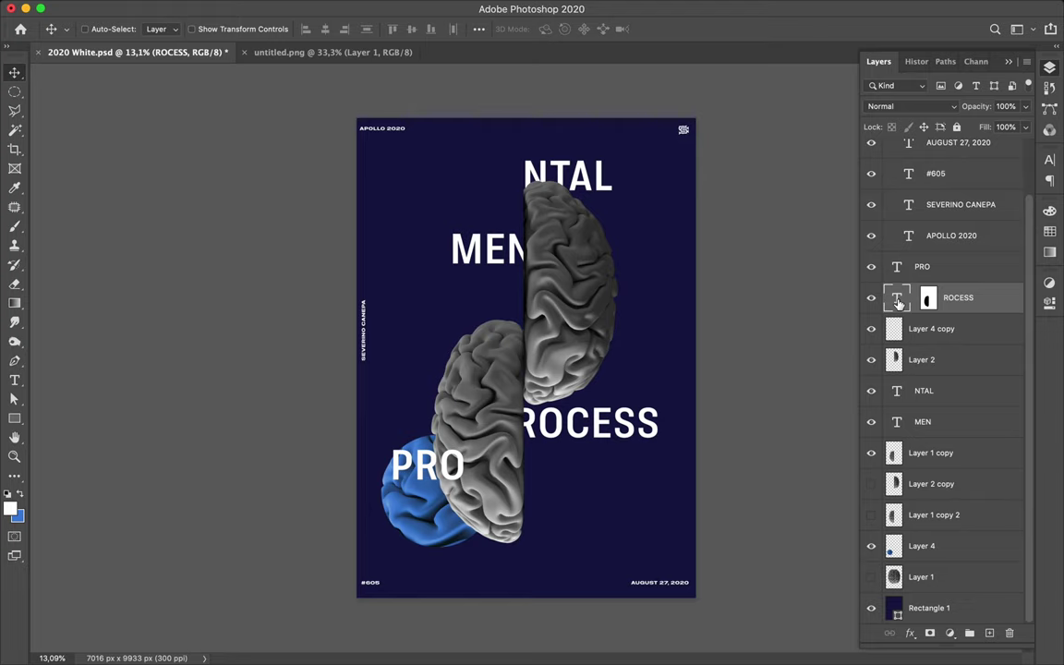
key(t)
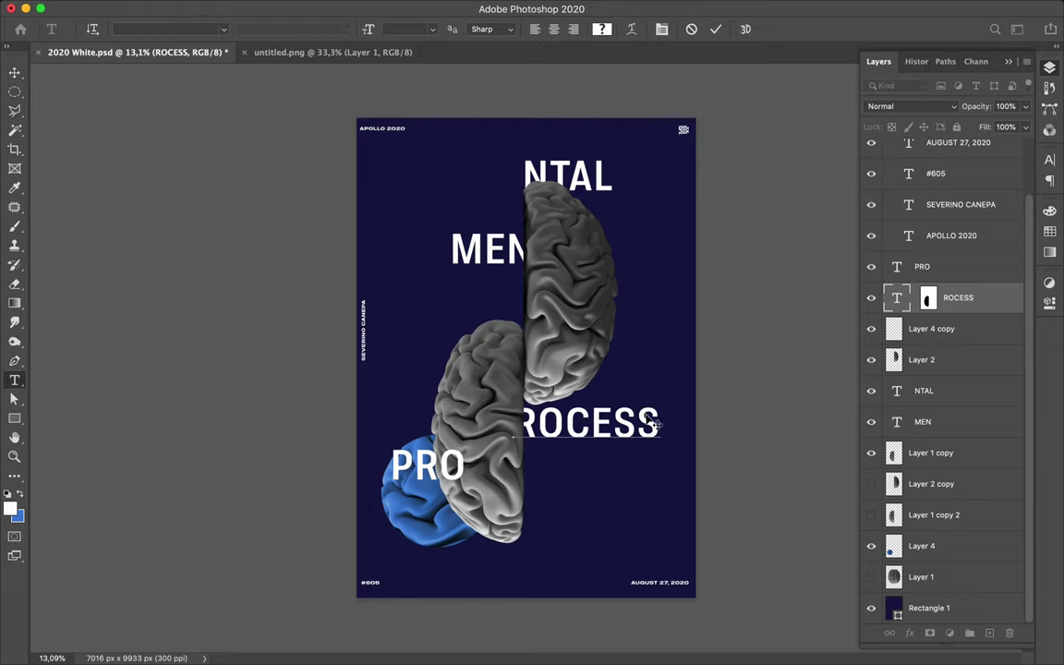
click(644, 415)
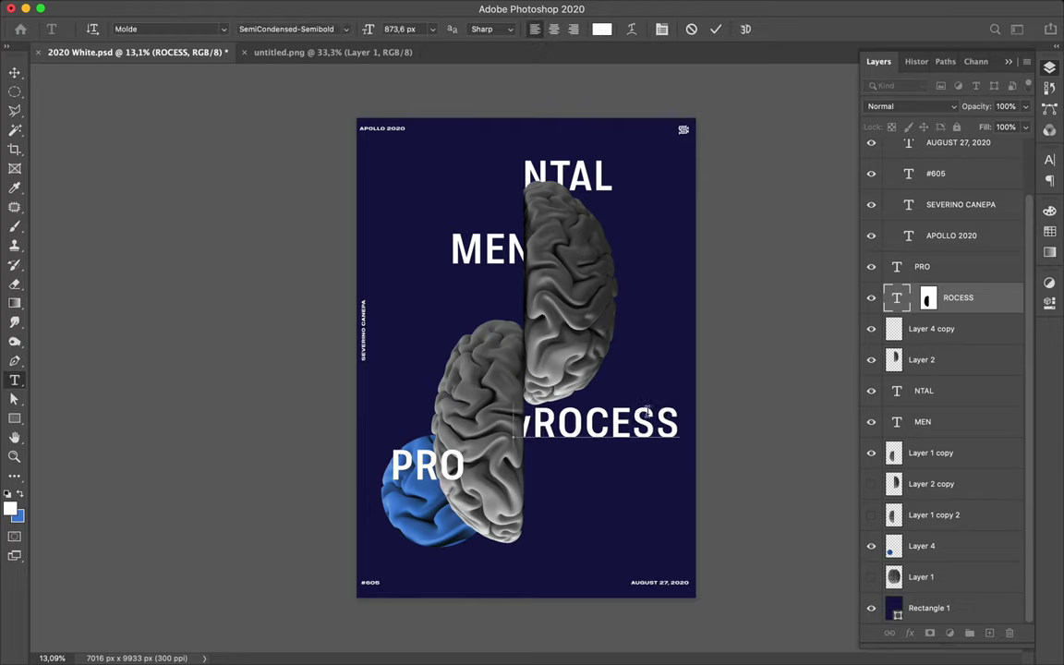
key(Escape)
key(v)
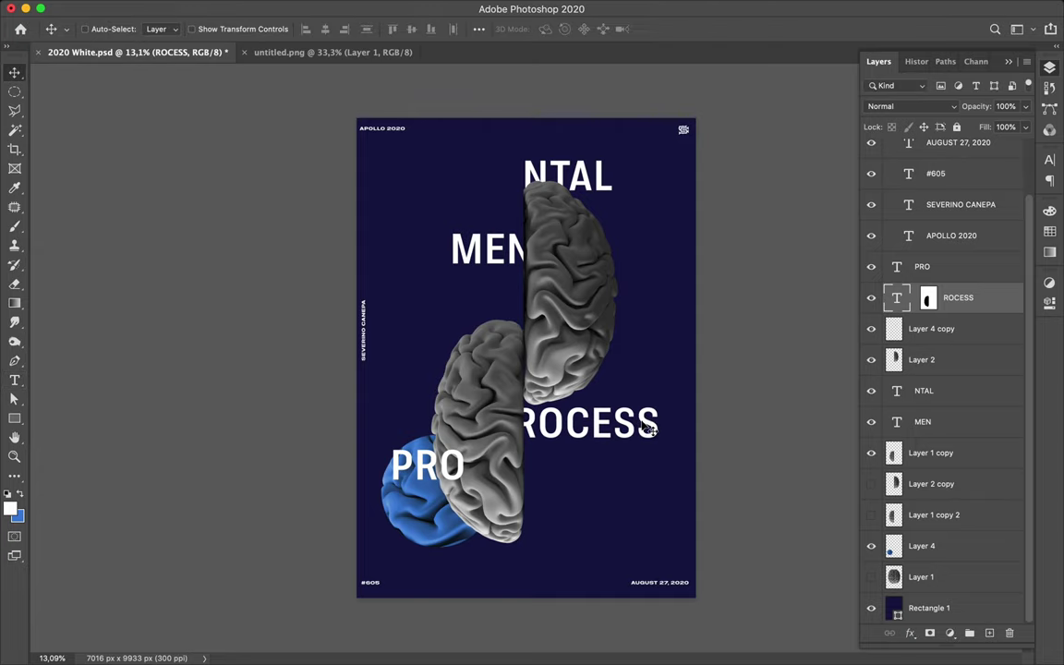
drag(652, 429, 629, 444)
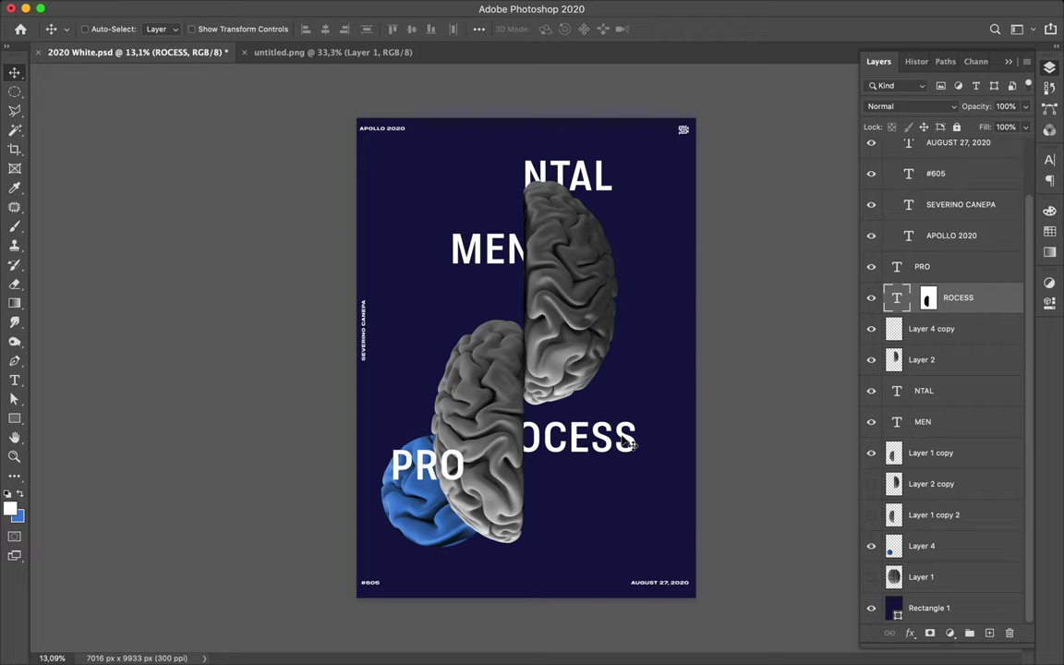
Raise MEN on the poster and move PRO down the stack behind the brain
click(495, 265)
drag(496, 262, 449, 226)
key(super)
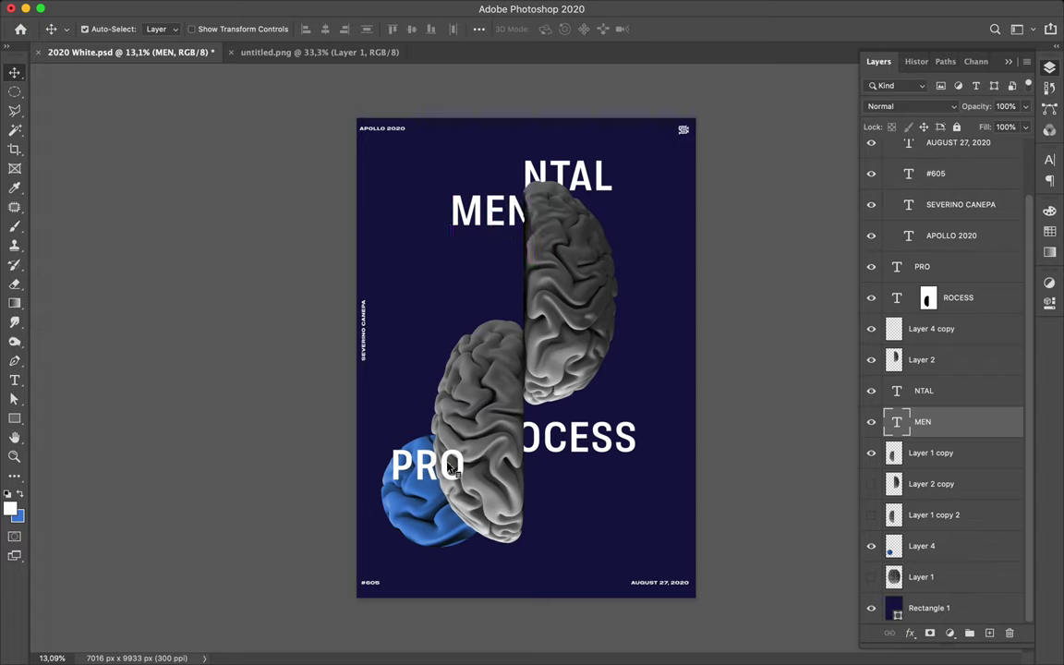
click(406, 426)
drag(936, 279, 911, 542)
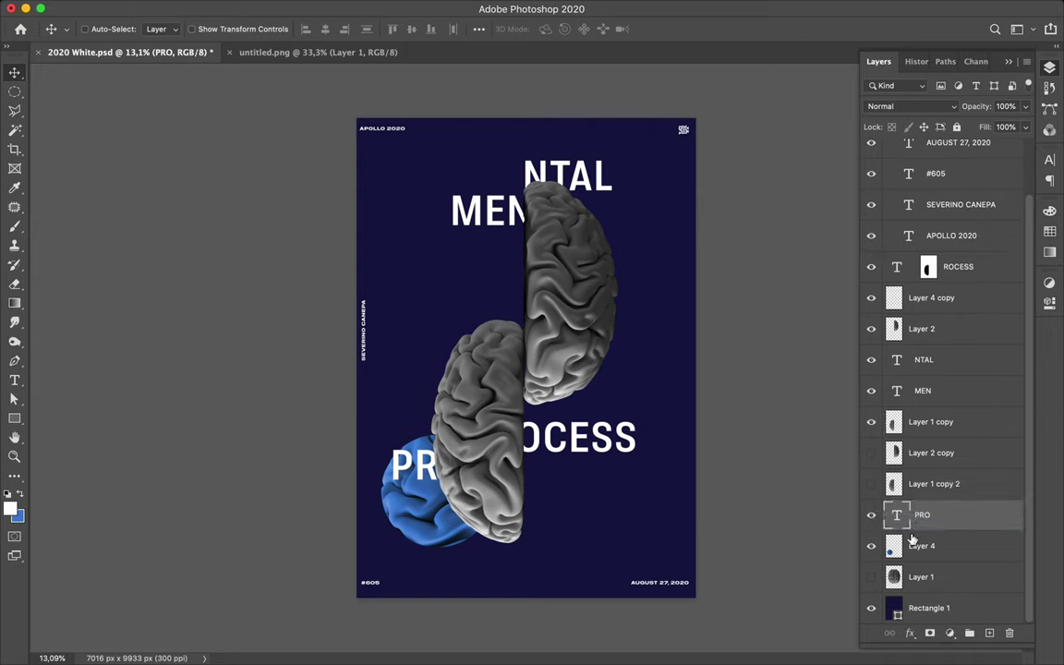
Scale MEN, NTAL, PRO and ROCESS together to about 113%
key(super)
shift+click(577, 435)
shift+click(449, 203)
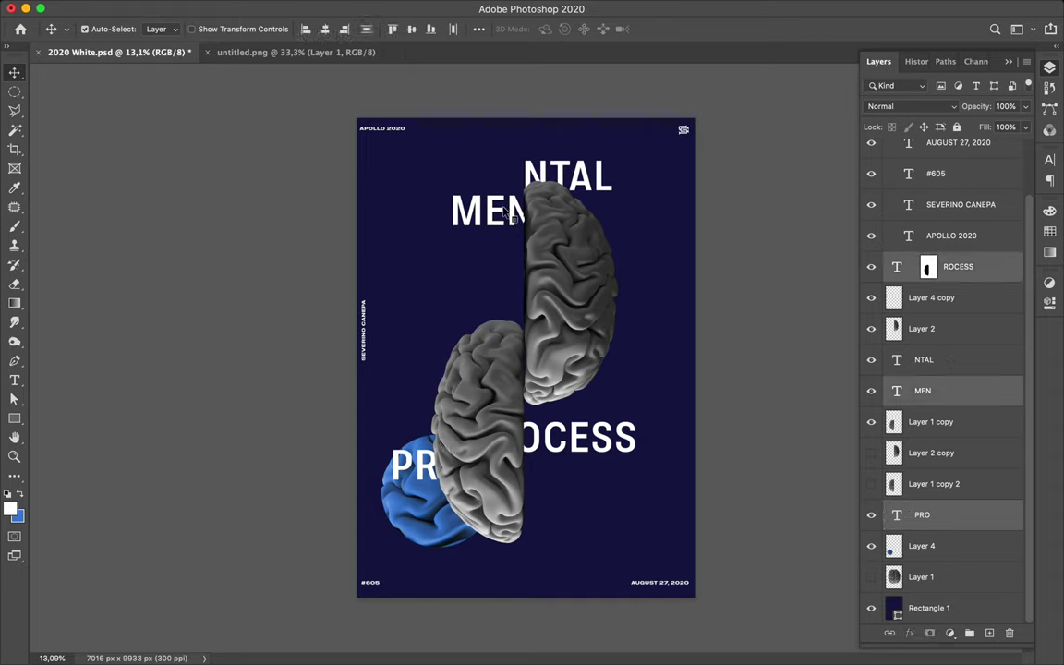
shift+click(589, 183)
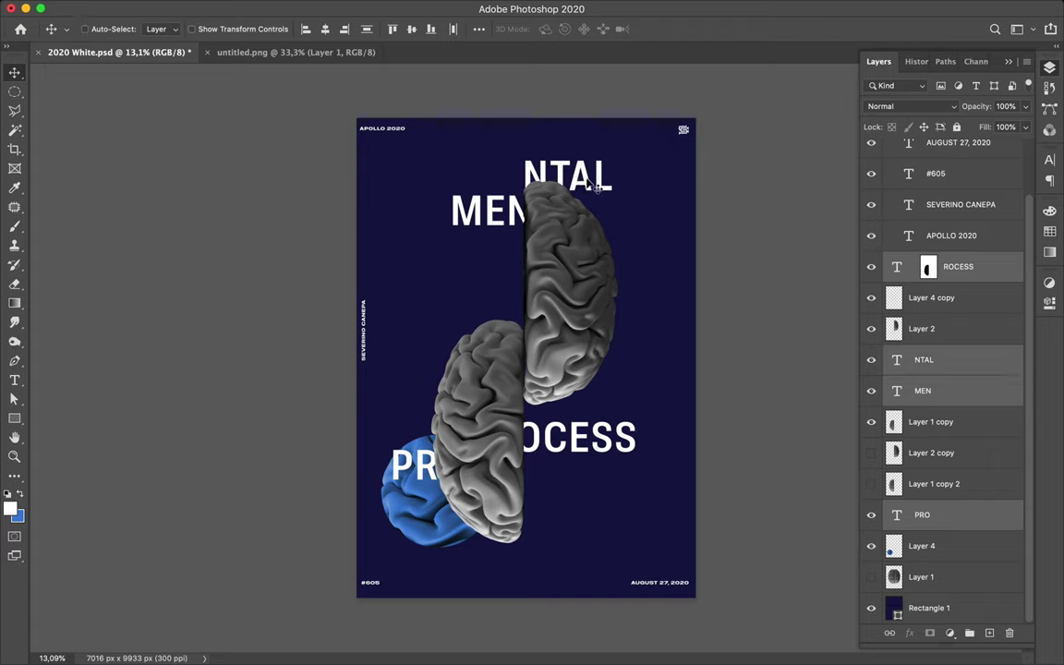
key(super+t)
drag(514, 480, 514, 523)
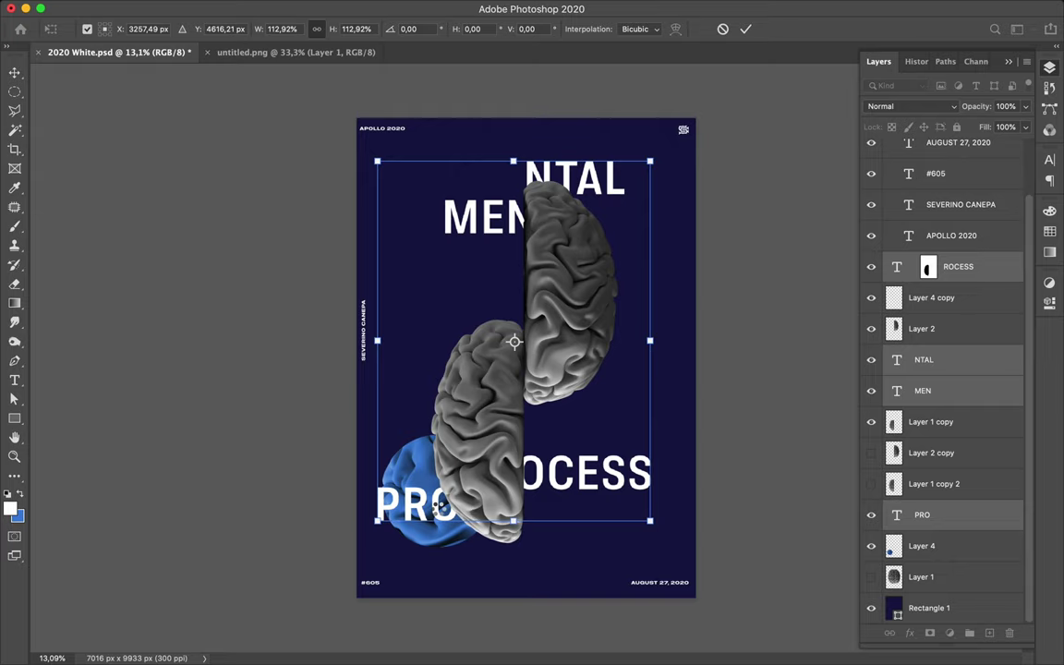
key(Return)
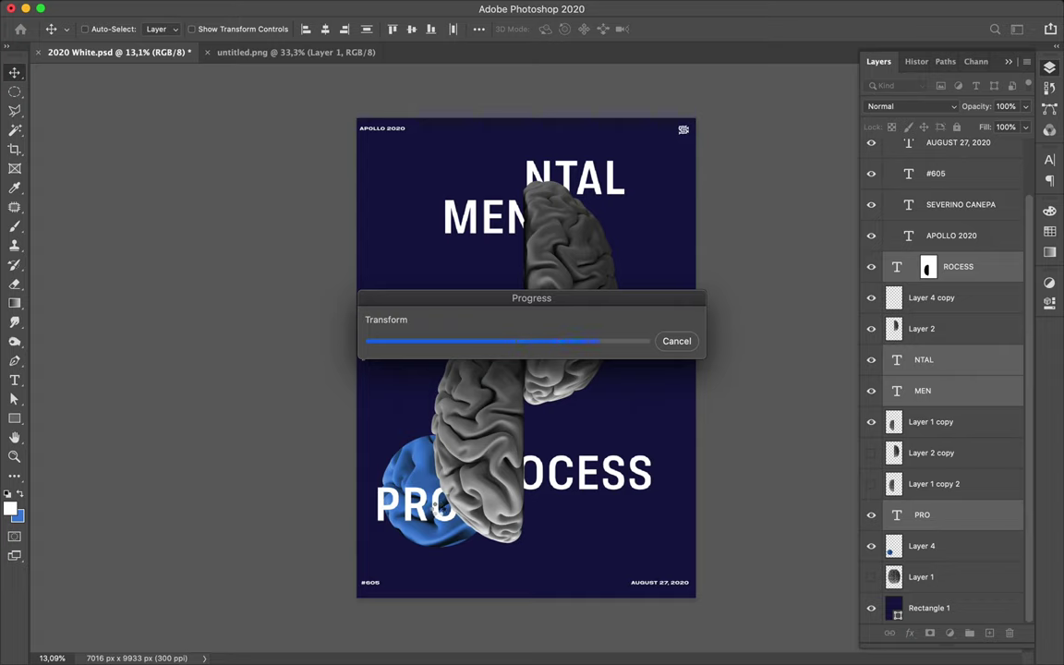
Nudge PRO up, then shift the ROCESS mask and text upward and slightly left
click(447, 519)
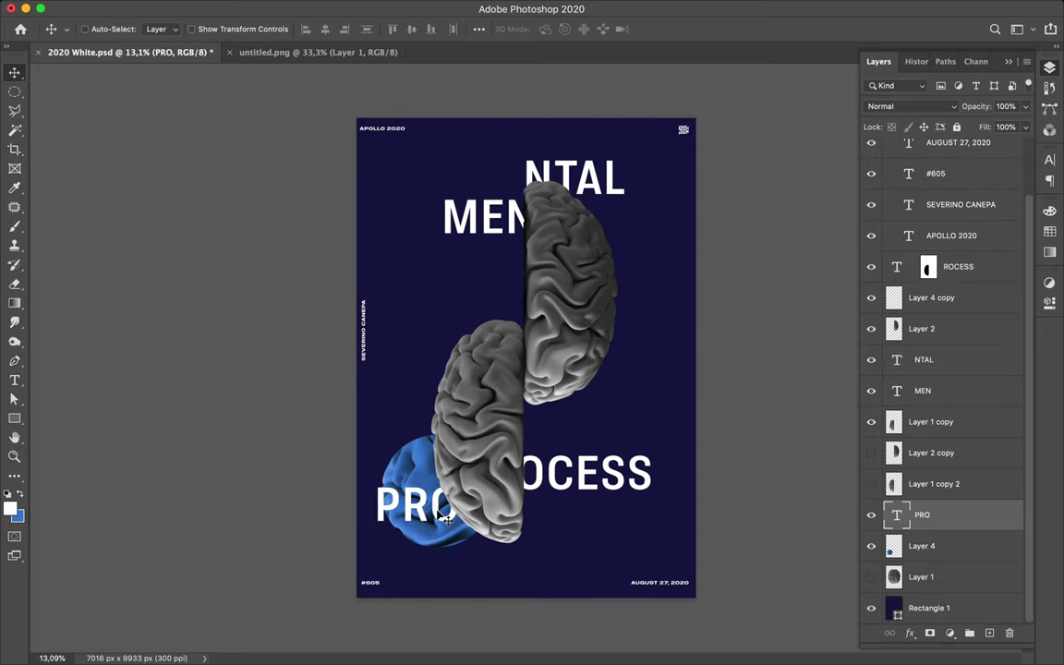
mouse_move(441, 473)
mouse_down()
mouse_move(449, 464)
mouse_move(399, 459)
mouse_move(448, 468)
mouse_up()
click(571, 494)
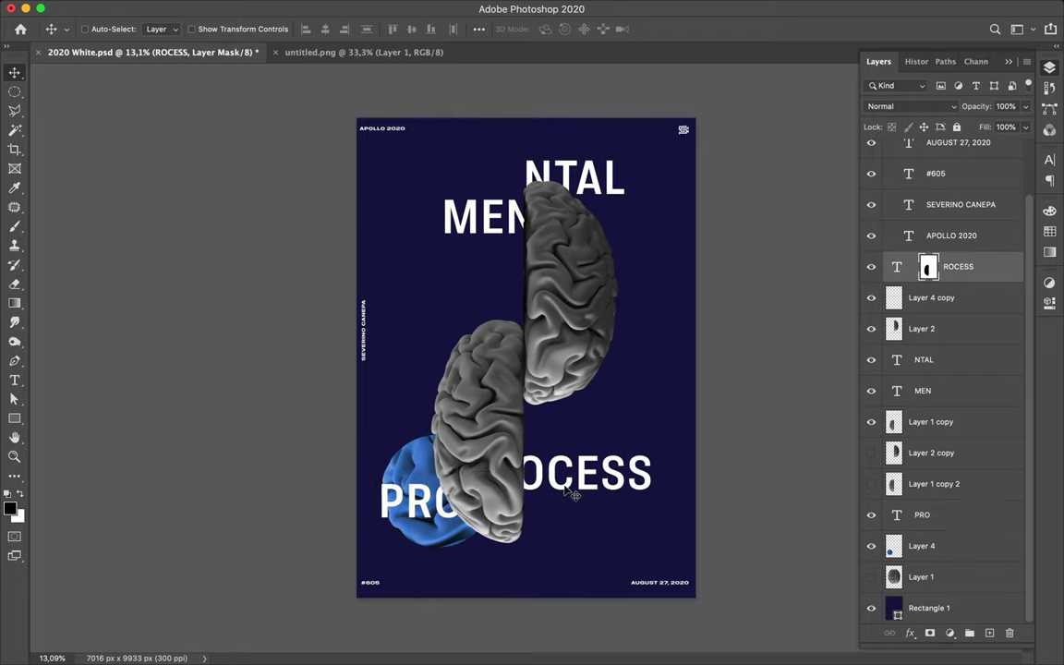
drag(571, 494, 562, 452)
key(super)
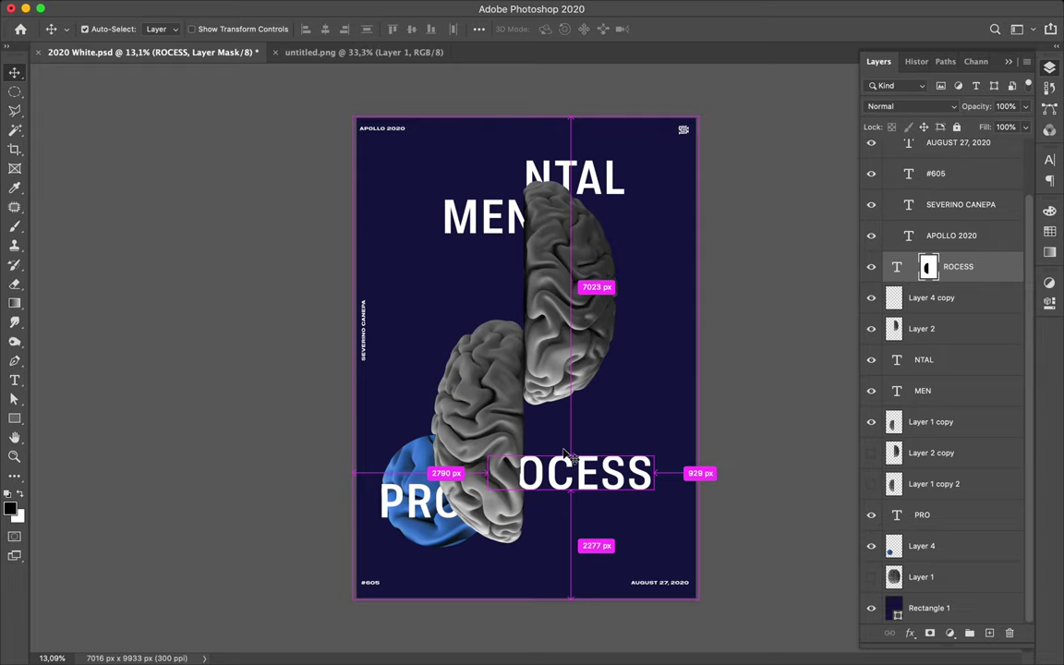
click(893, 268)
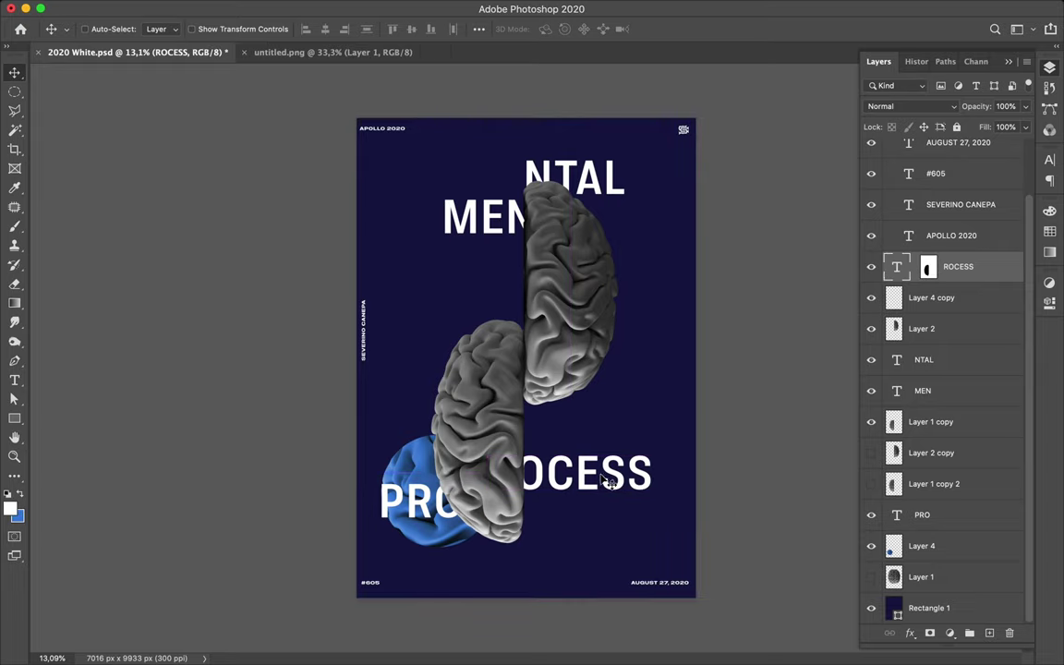
key(super)
mouse_move(602, 447)
mouse_down()
mouse_move(616, 456)
mouse_move(597, 444)
mouse_up()
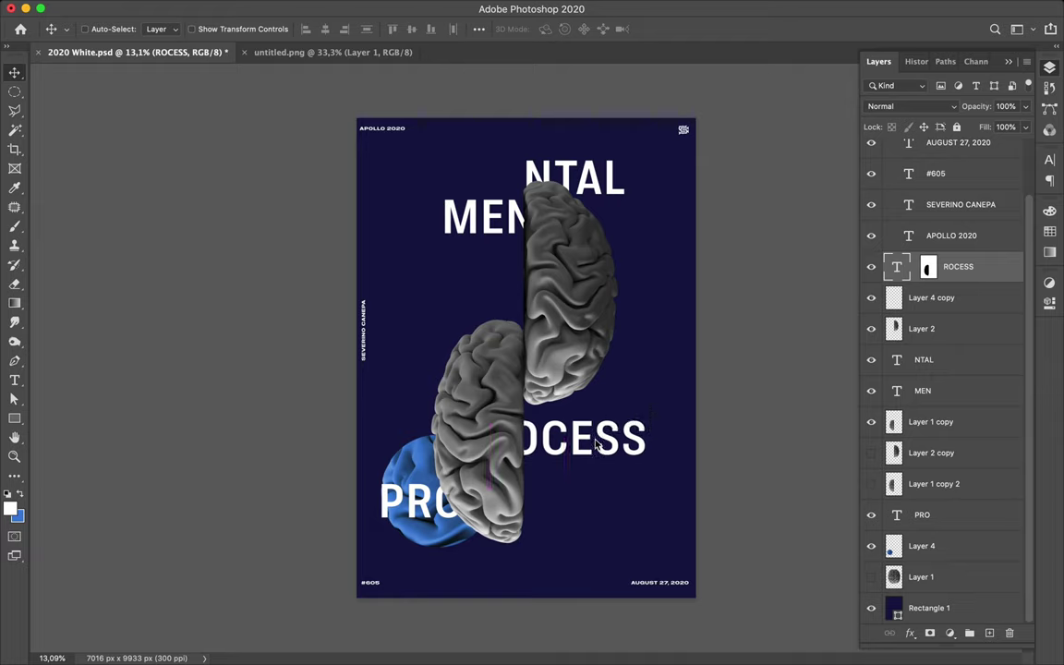
Lower the MEN and NTAL words slightly on the poster
key(super)
drag(517, 222, 515, 237)
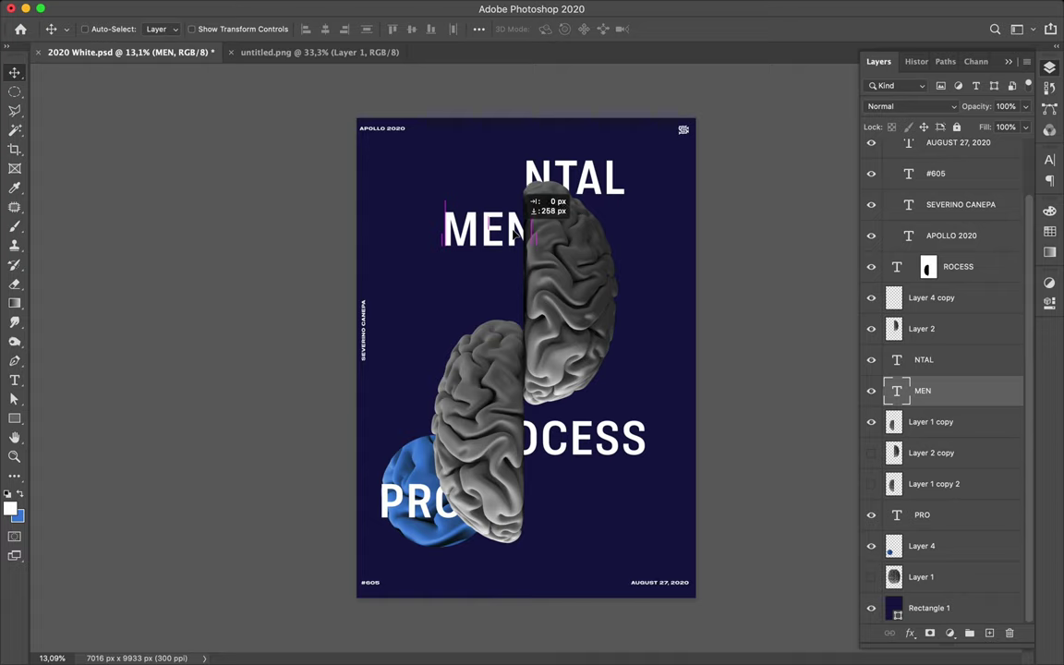
drag(515, 235, 516, 235)
key(super)
drag(594, 177, 593, 181)
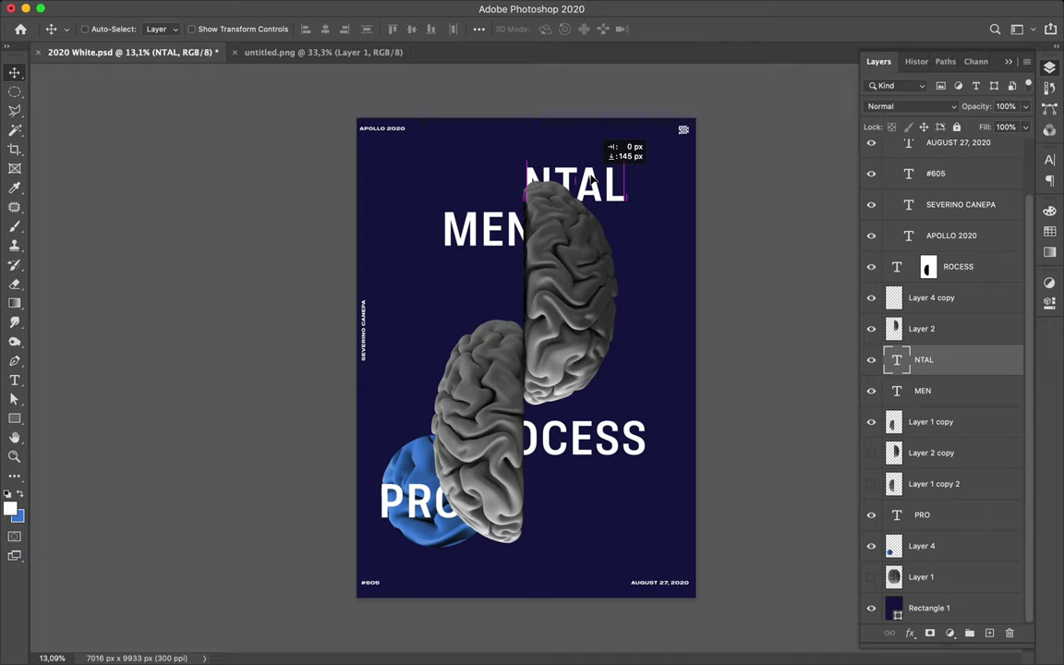
drag(591, 179, 593, 188)
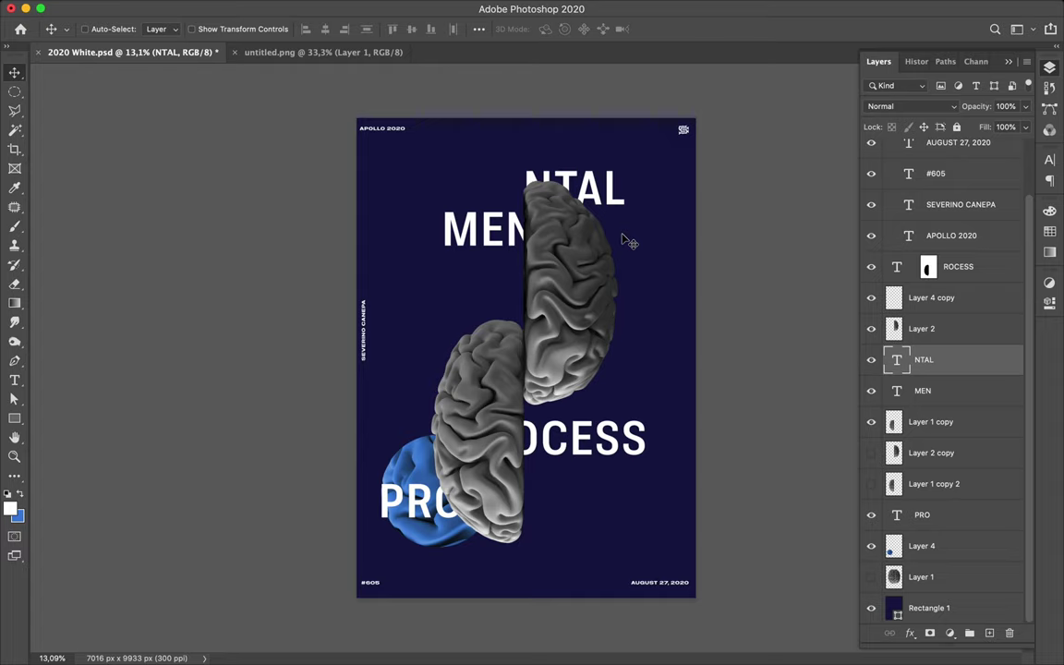
Select the two grey brain half layers, Layer 2 and Layer 1 copy
super+click(502, 230)
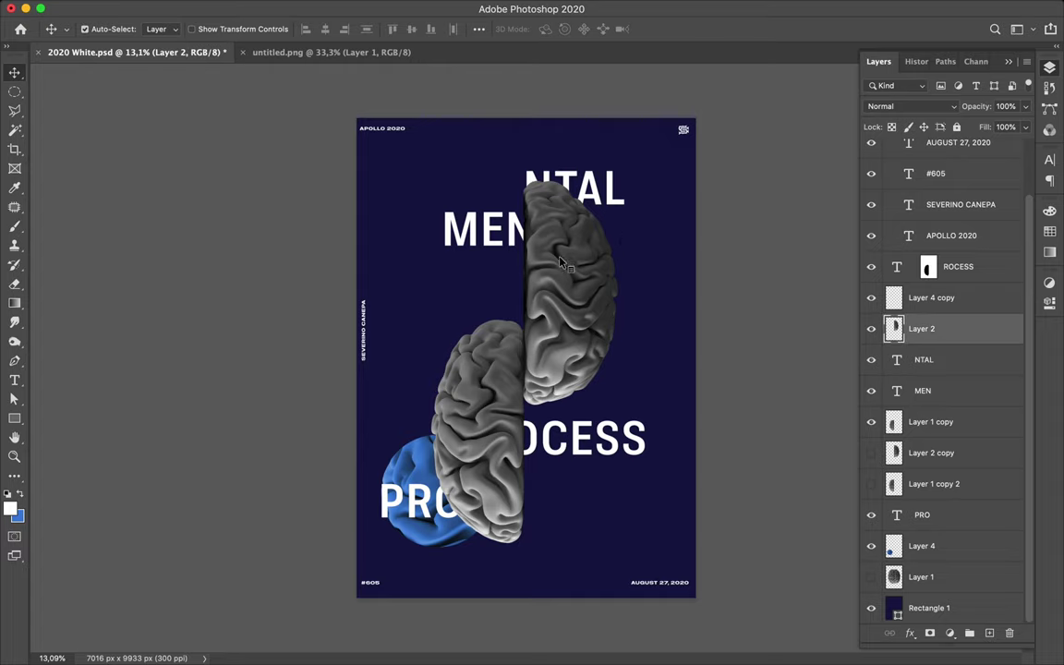
shift+click(507, 348)
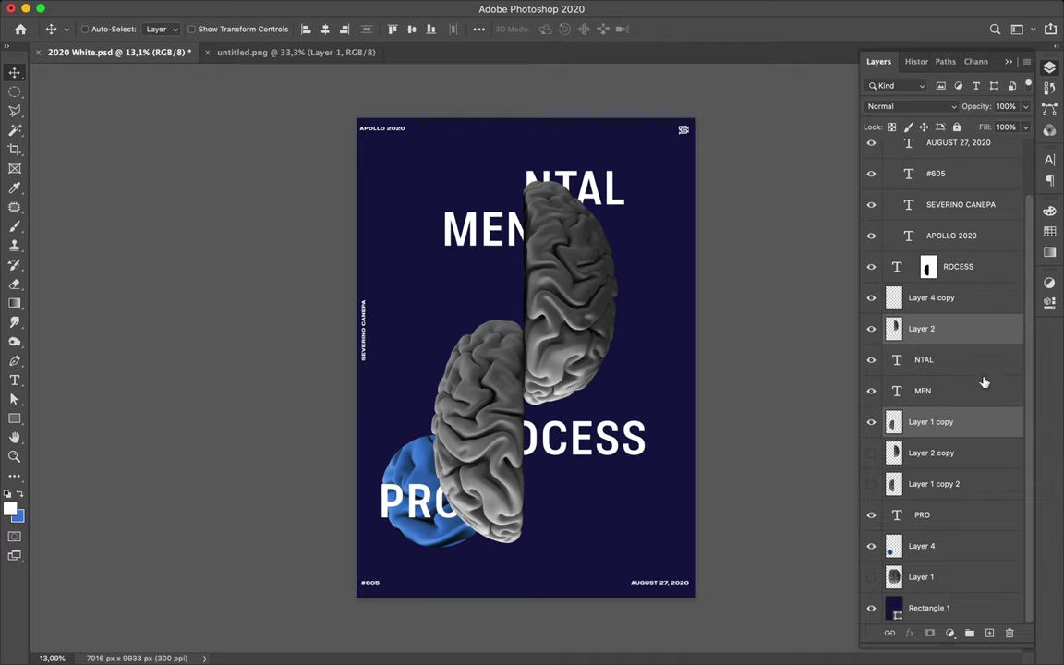
scroll(960, 398, up, 2)
scroll(961, 398, down, 2)
Raise the blue brain copy in the stack, shrink it and place it at the upper brain's right edge
click(924, 544)
mouse_move(923, 549)
mouse_down()
mouse_move(944, 229)
mouse_move(924, 240)
mouse_up()
drag(441, 474, 622, 232)
key(ctrl+t)
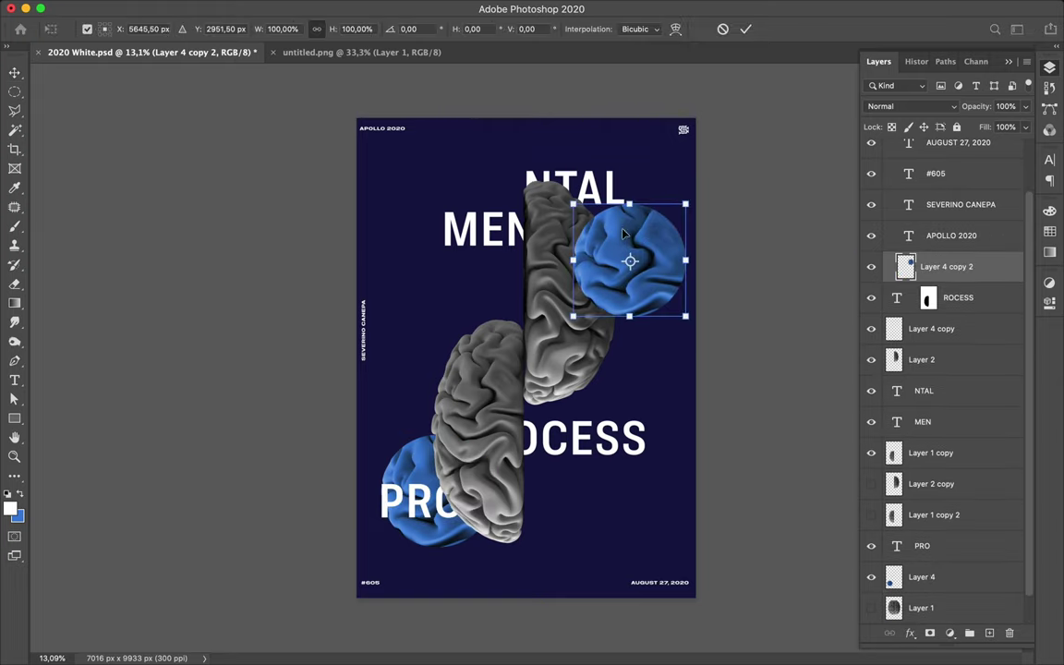
drag(518, 164, 621, 242)
key(Return)
key(ctrl+t)
key(Return)
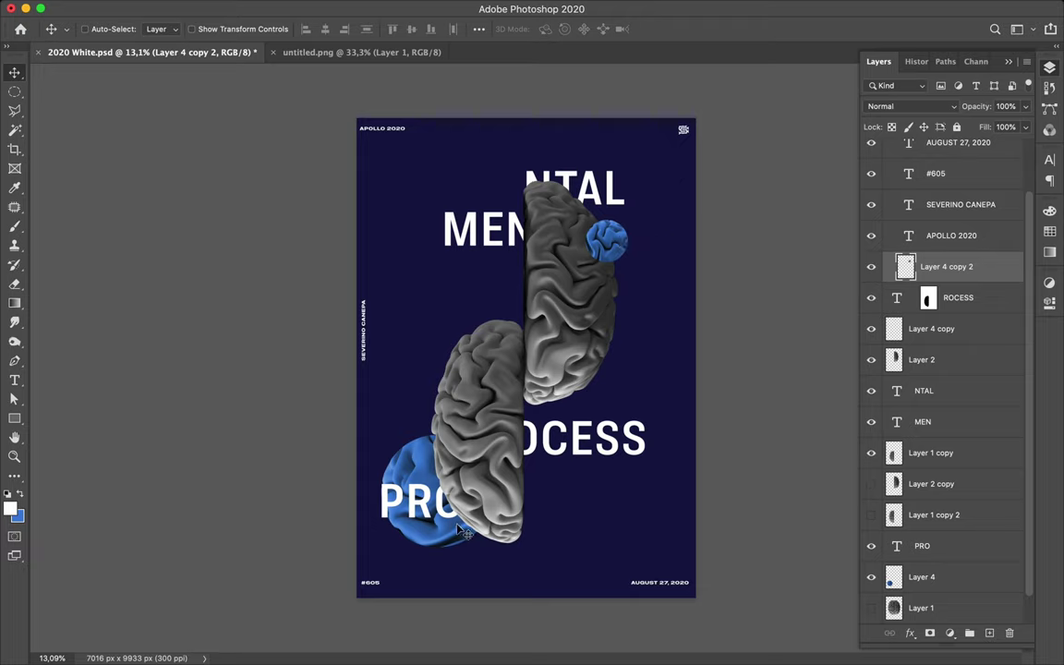
Stack PRO above the blue brain copy and shift it to the right
click(430, 506)
drag(914, 546, 928, 247)
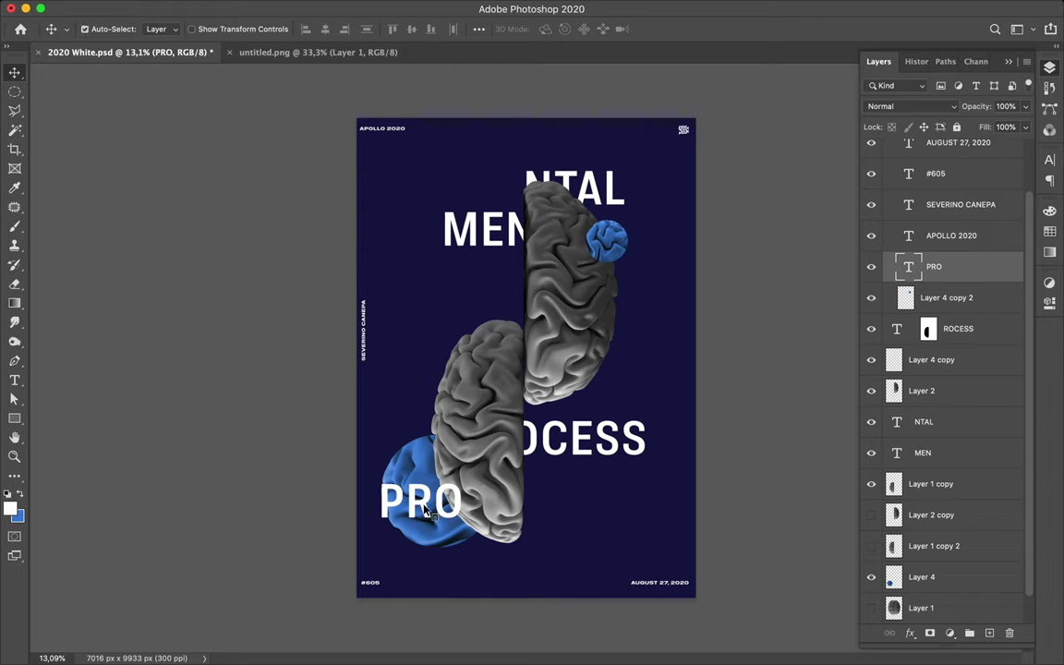
drag(430, 511, 460, 506)
key(shift+Right)
key(shift+Right)
key(shift+Right)
key(shift+Right)
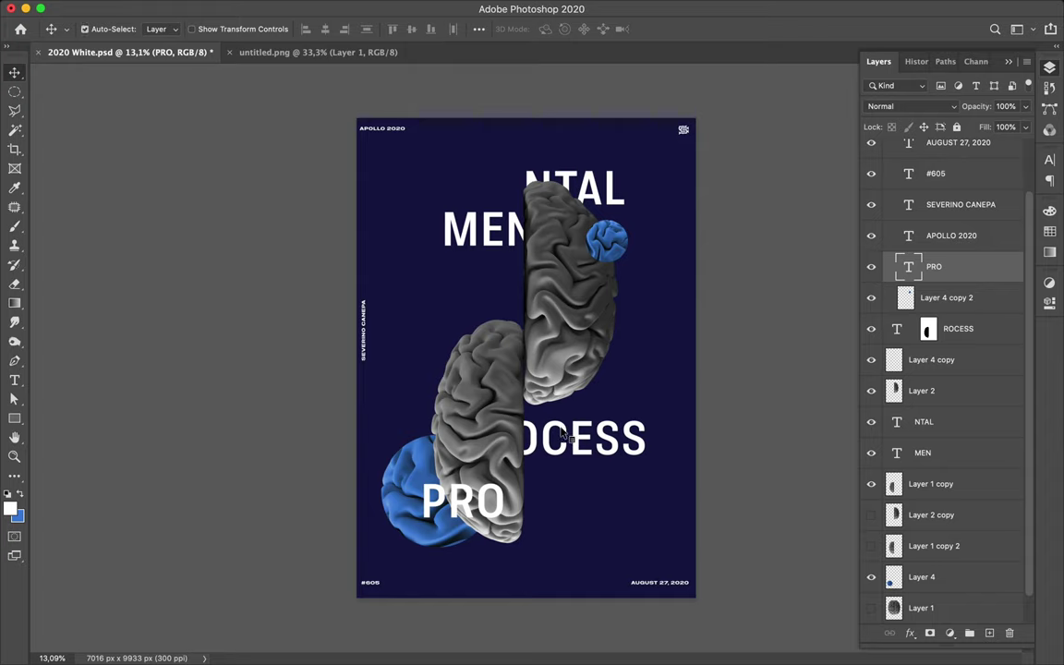
Raise both the ROCESS mask and the ROCESS text slightly, keeping its R behind the brain
super+click(563, 434)
drag(565, 433, 562, 423)
key(super)
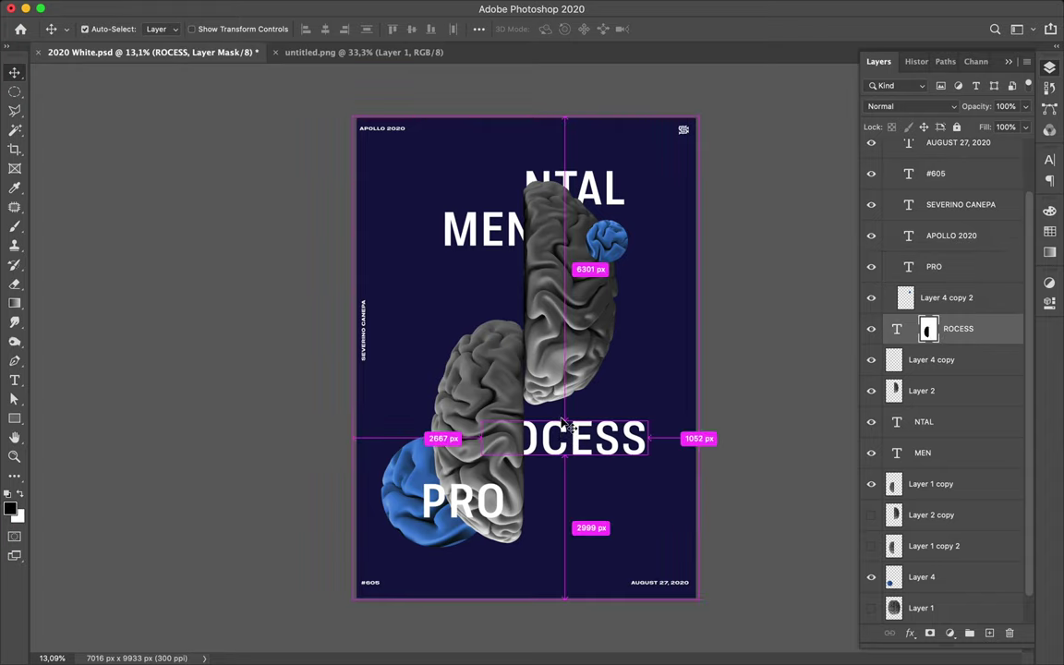
click(897, 331)
drag(587, 445, 586, 438)
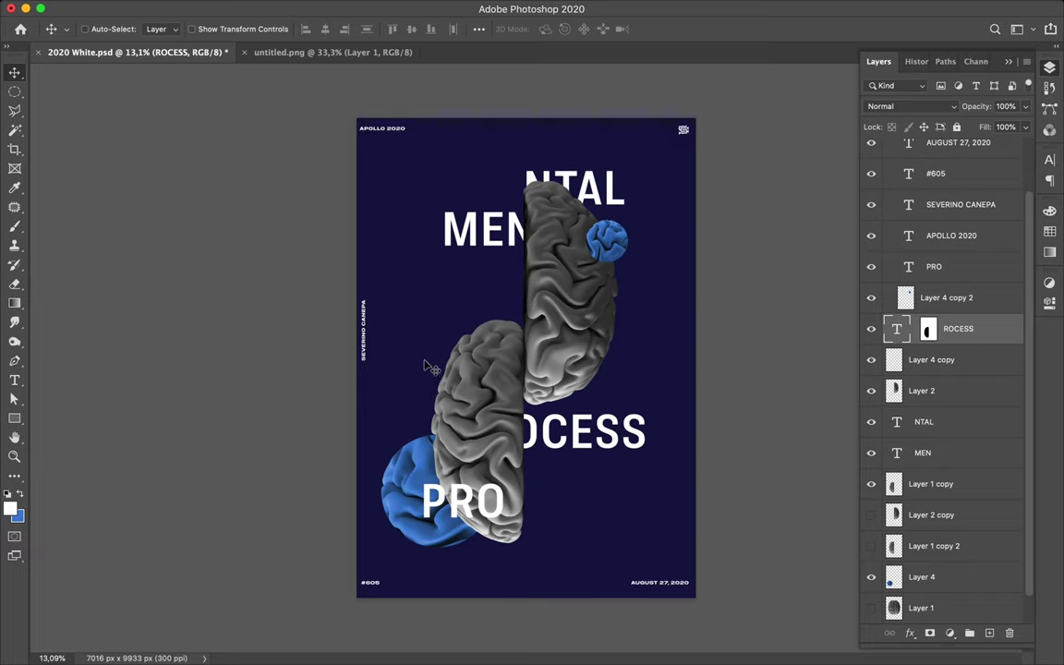
key(m)
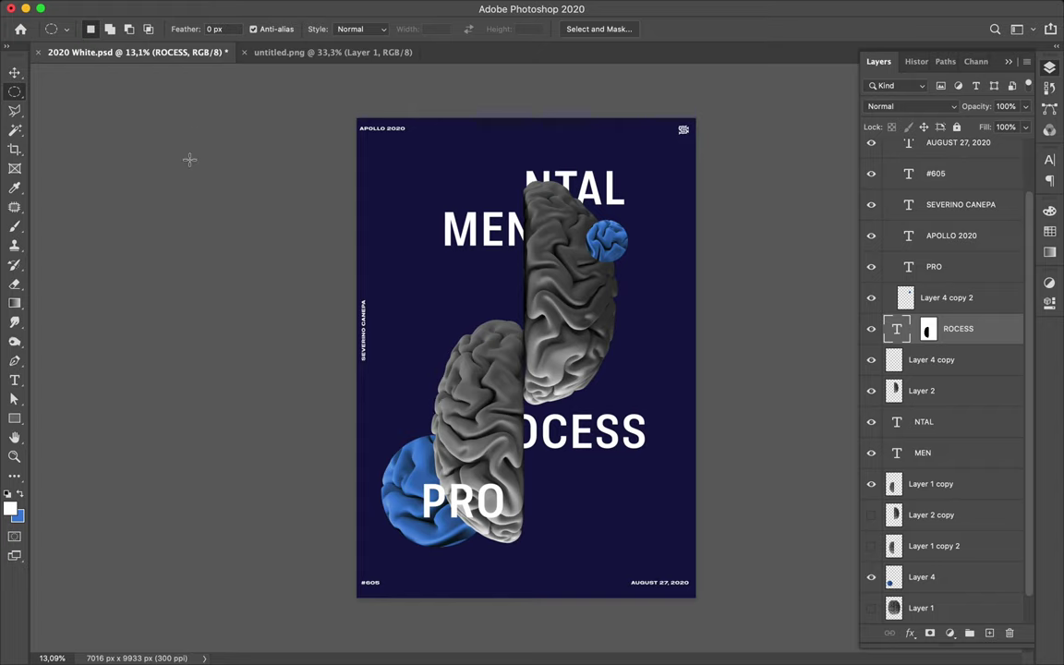
Draw two unfilled rectangles with 9 px white strokes, one around PRO and one across the middle
key(u)
click(163, 29)
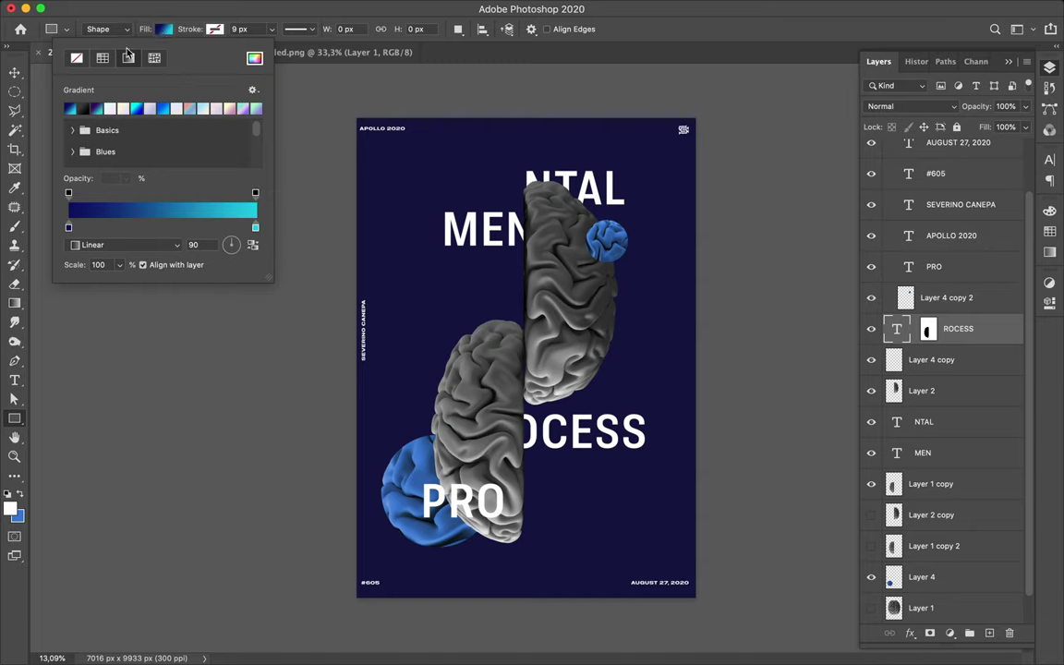
click(76, 57)
click(214, 29)
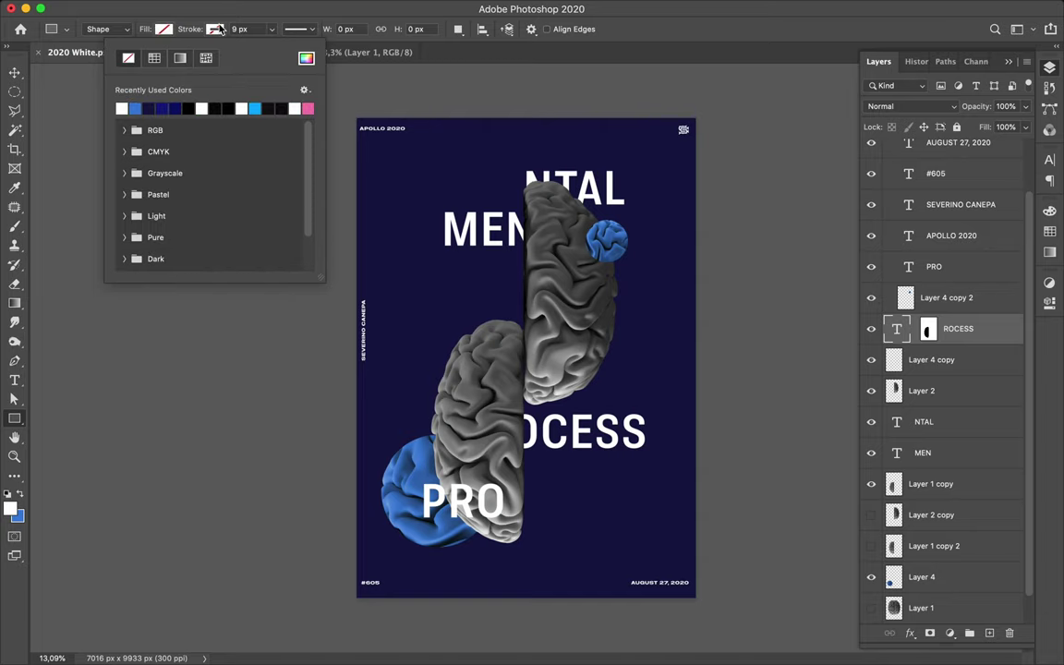
click(123, 108)
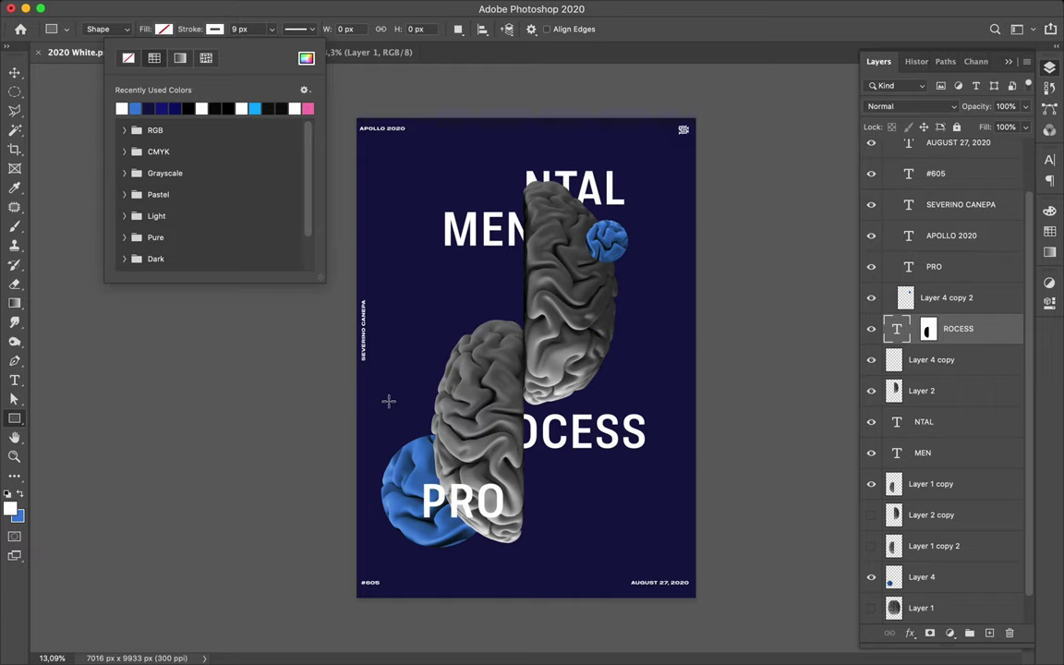
key(Escape)
drag(370, 397, 511, 525)
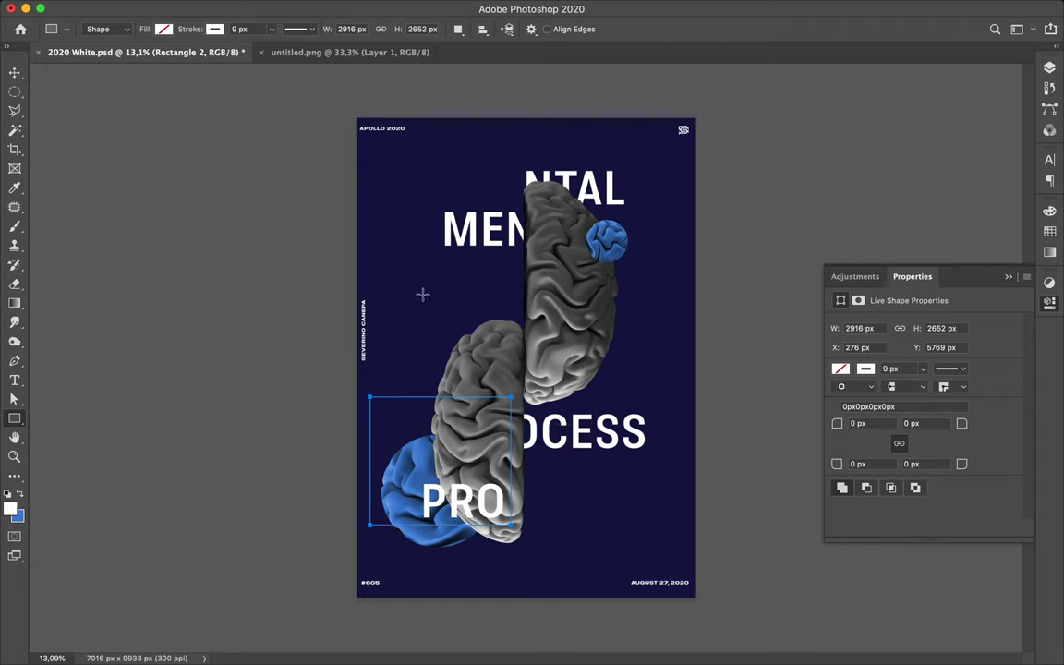
drag(444, 295, 651, 362)
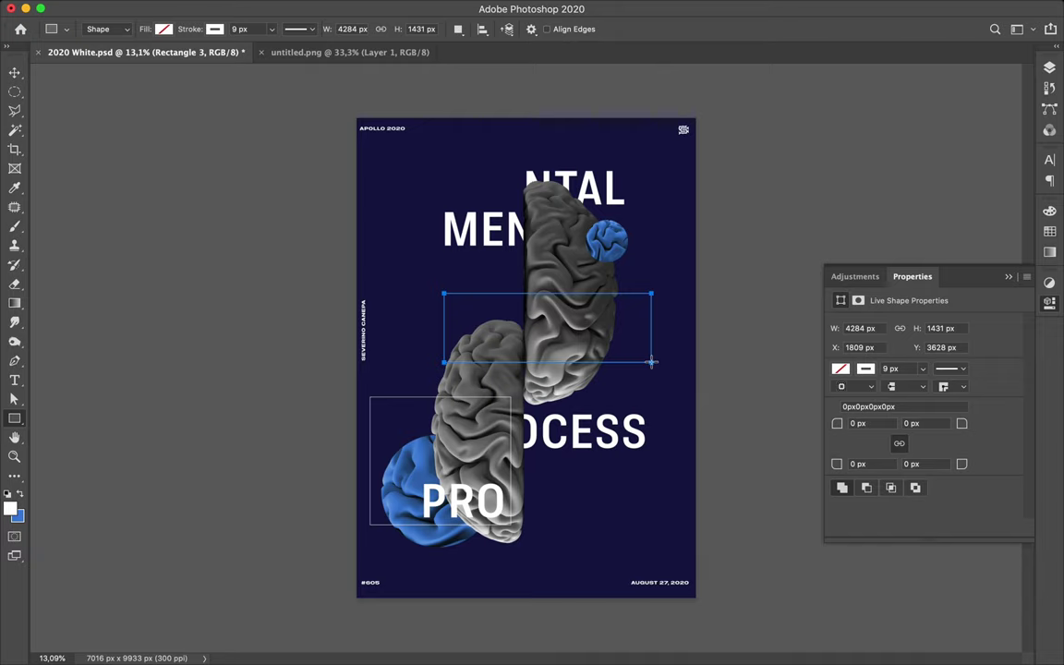
Scale the upper grey brain half and its small blue blob down slightly
key(v)
click(573, 238)
shift+click(607, 242)
key(super+t)
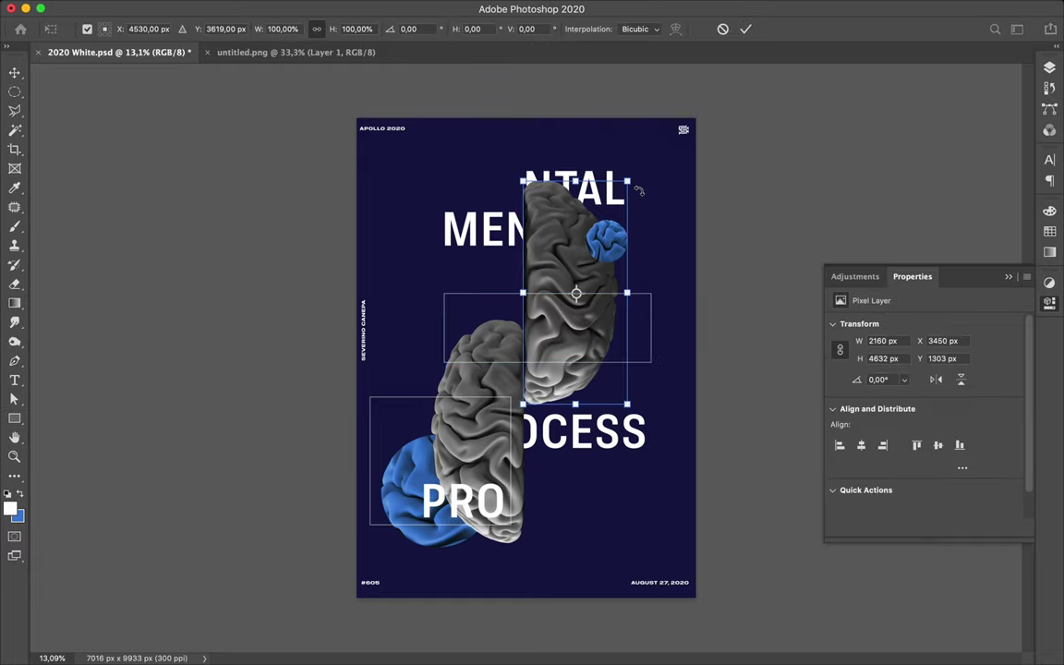
mouse_move(627, 181)
mouse_down()
mouse_move(573, 200)
mouse_move(612, 212)
mouse_move(617, 201)
mouse_up()
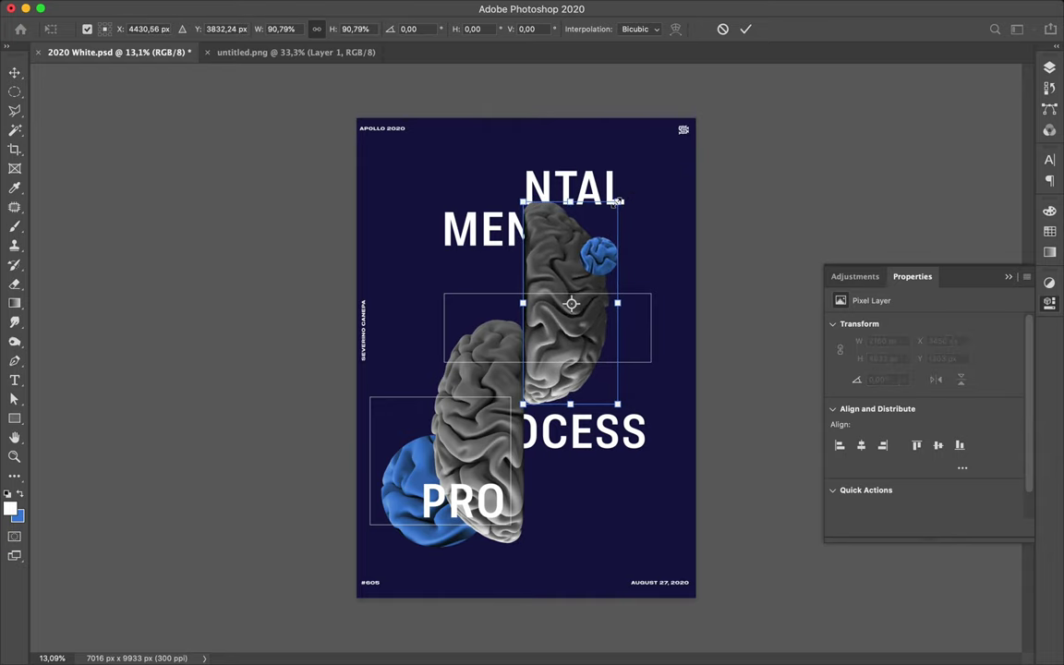
key(Return)
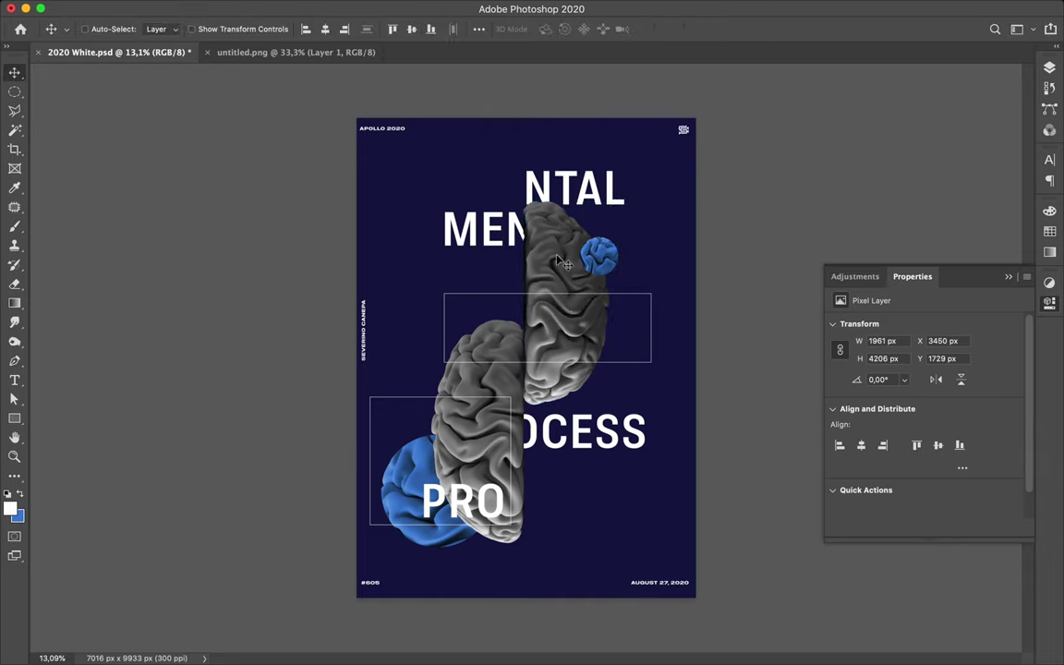
Shrink the lower brain half to about 92%, raise the lower blue blob, and lift MEN
click(428, 386)
click(392, 417)
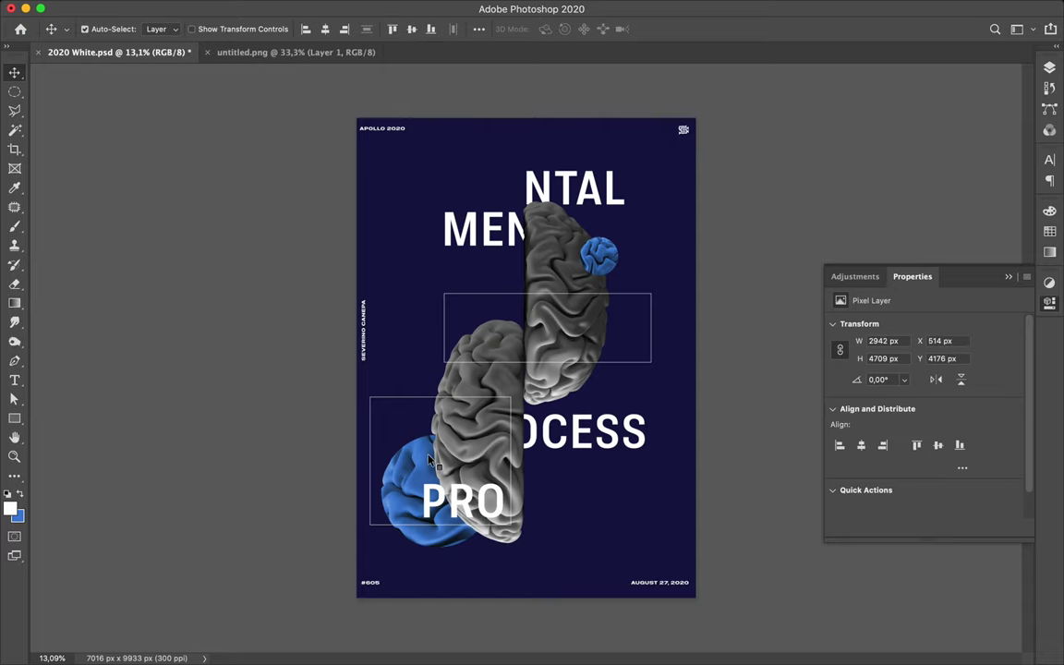
key(super+t)
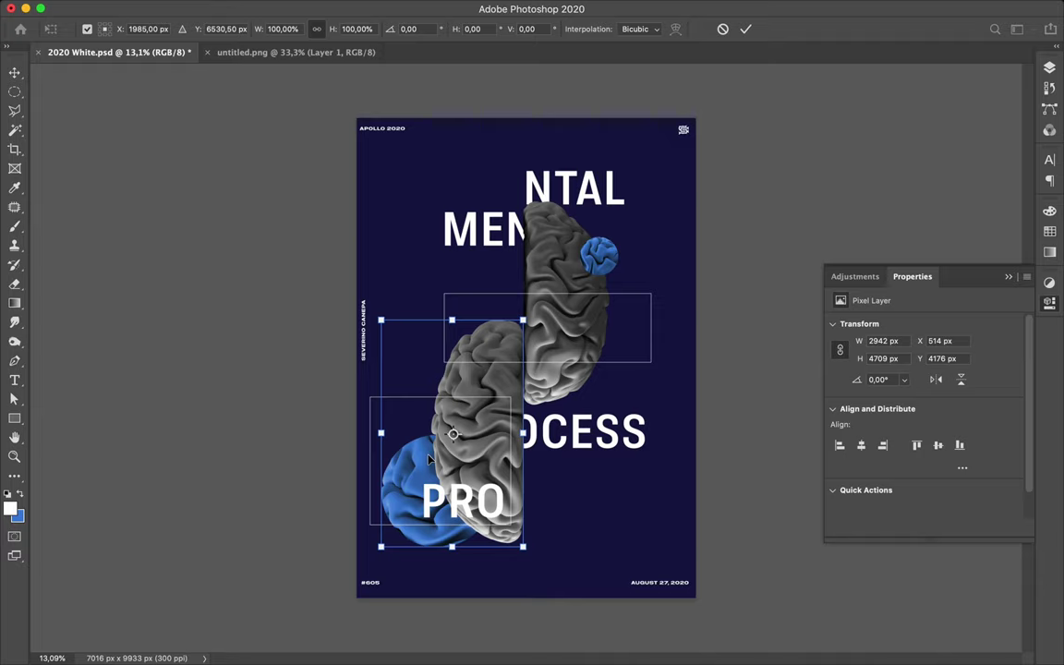
drag(380, 546, 395, 531)
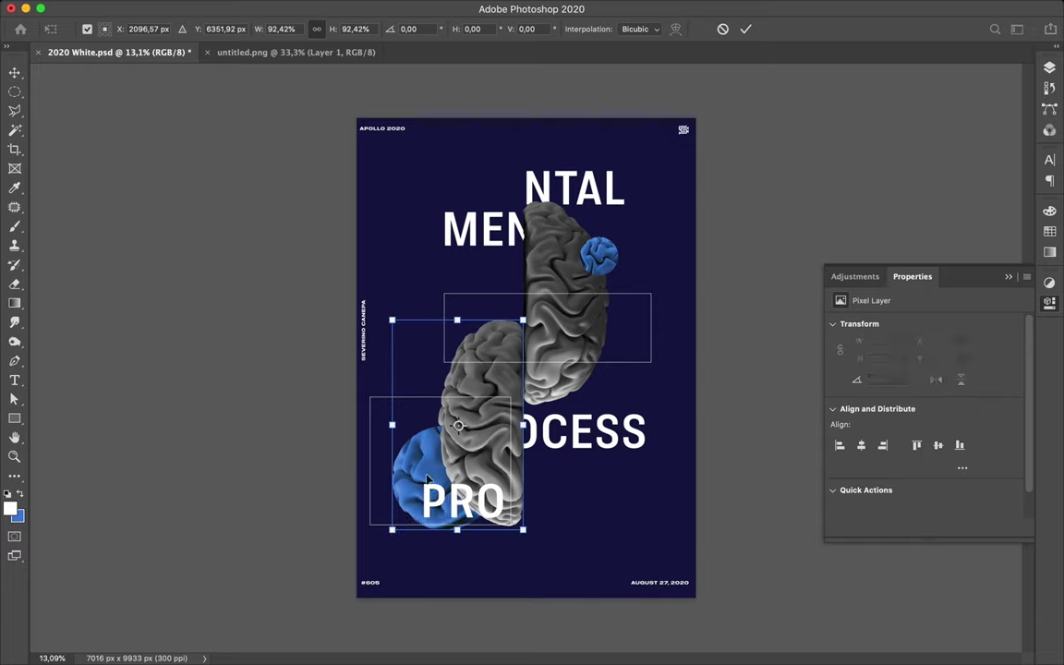
key(Return)
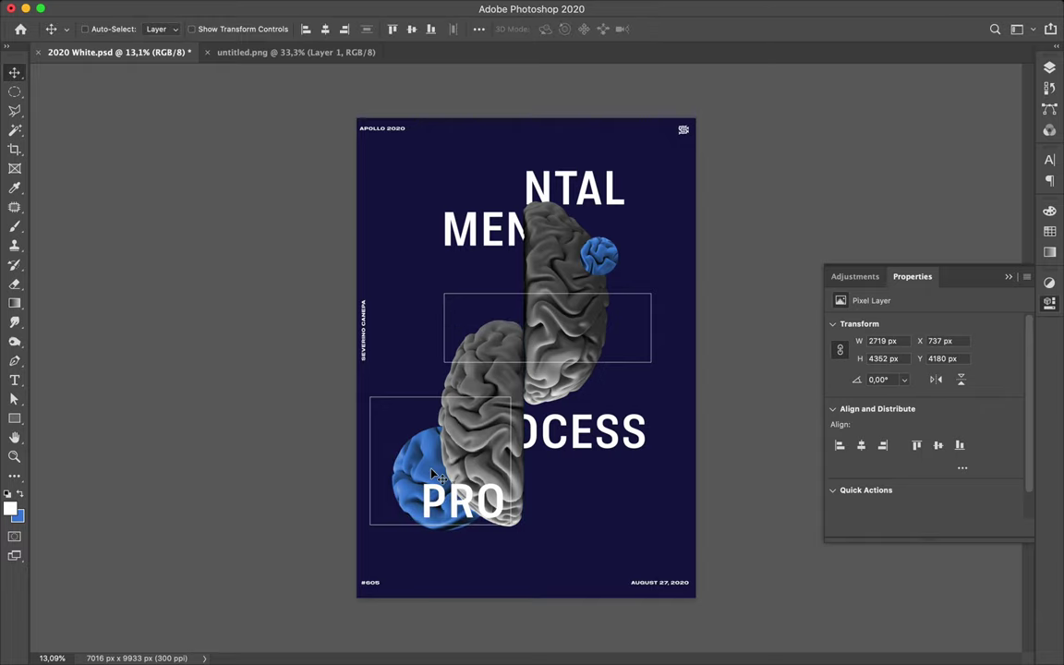
drag(415, 477, 414, 454)
key(super)
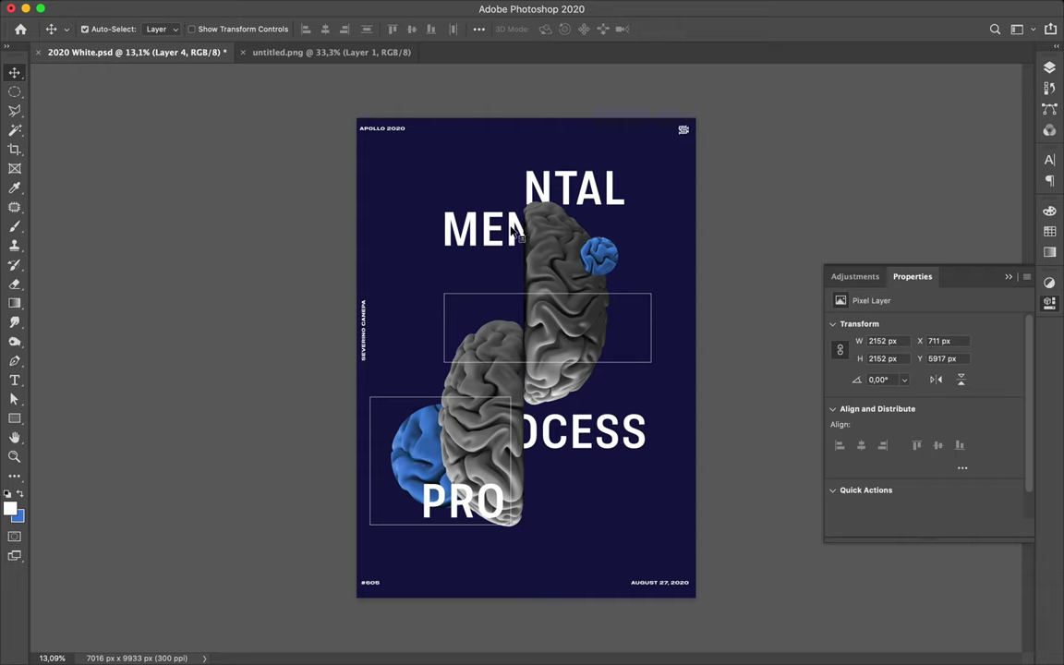
drag(513, 231, 514, 223)
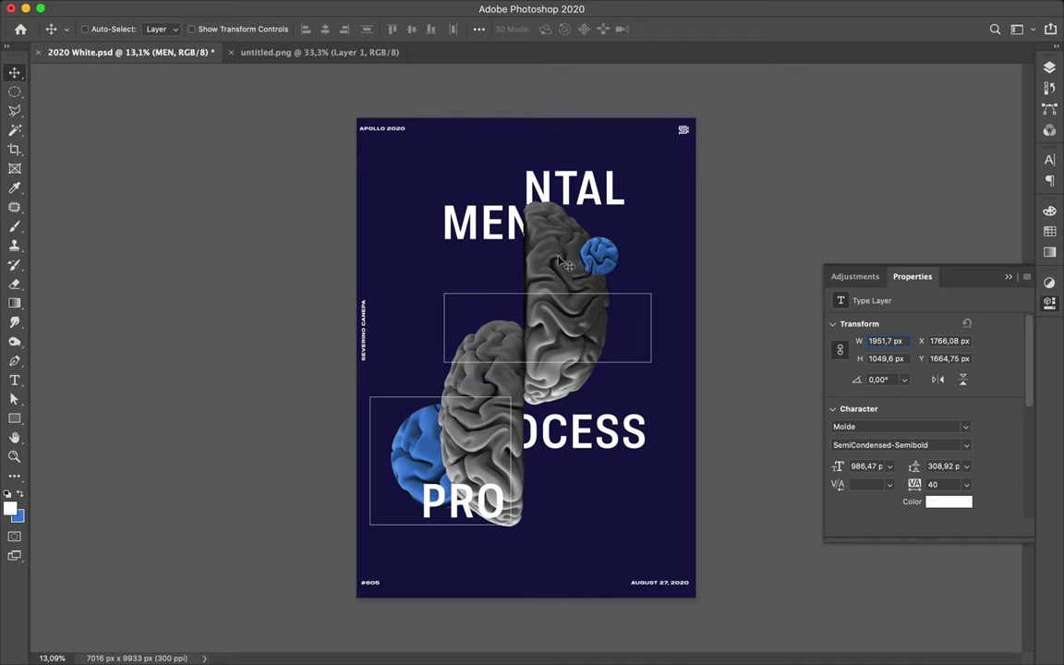
Nudge the MEN word slightly up and to the right
key(shift+Up)
key(shift+Up)
key(shift+Up)
key(shift+Right)
key(Right)
key(Right)
key(Right)
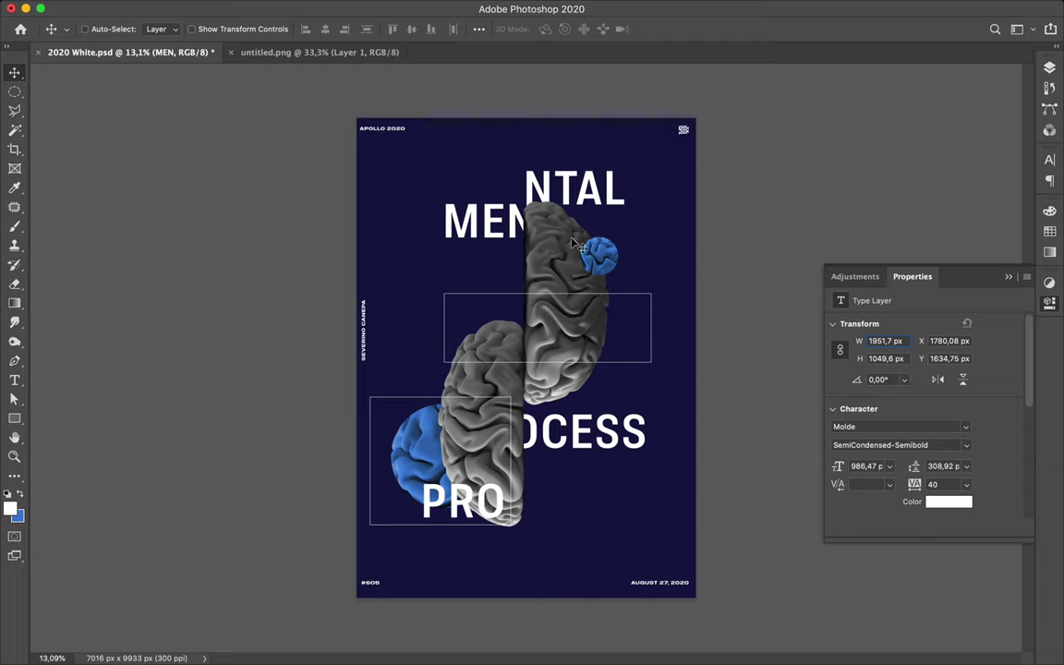
key(super)
Select the NTAL layer and save the poster as 2020 White.psd
super+click(589, 202)
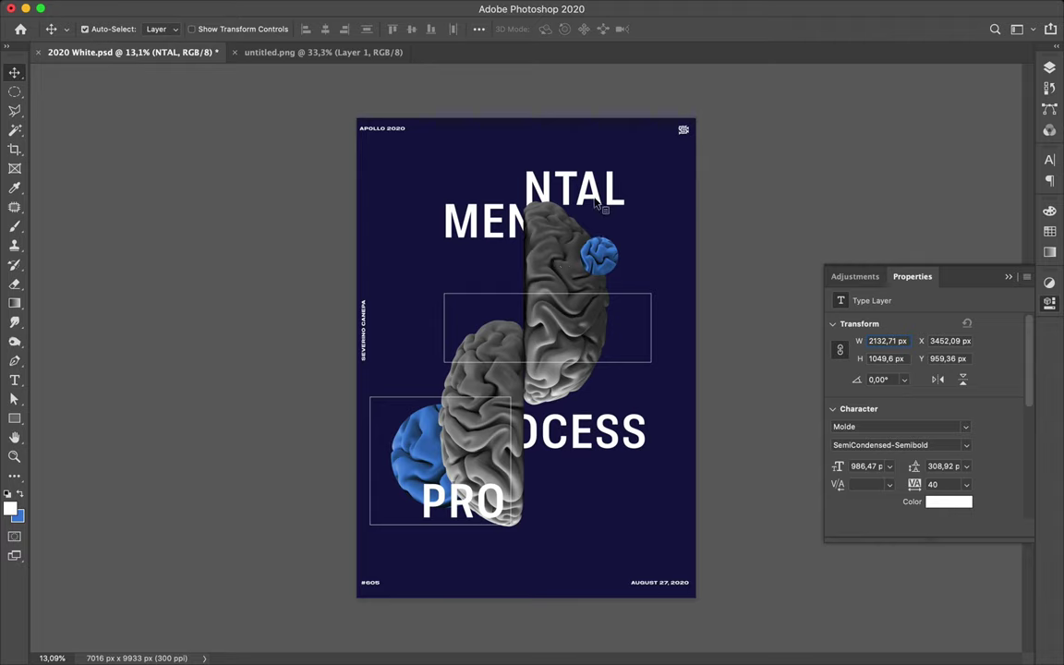
key(super)
key(super+s)
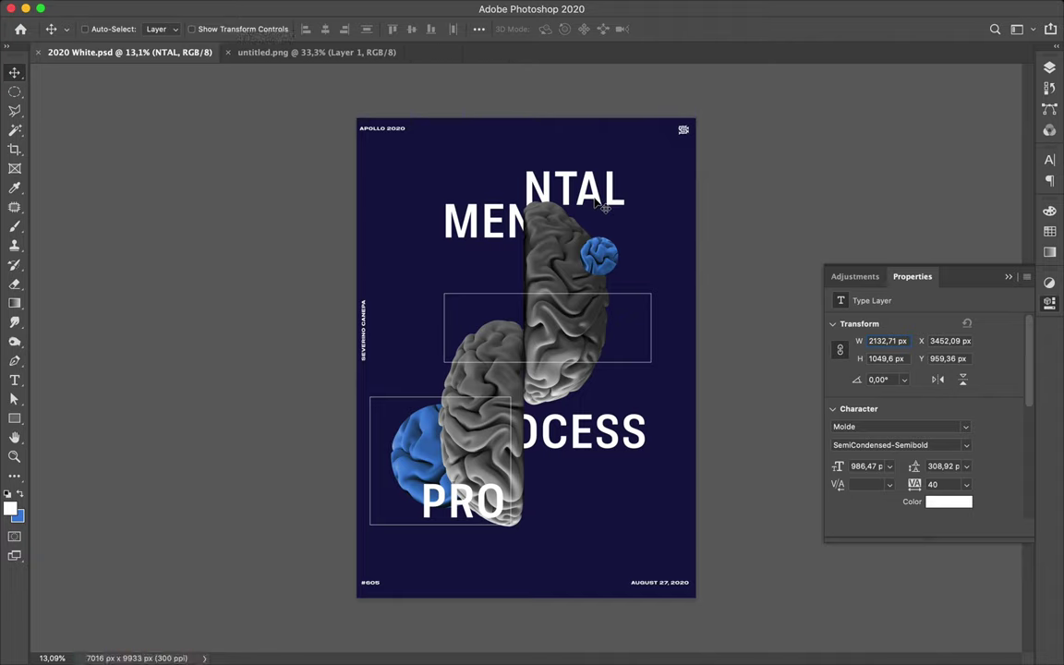
Open the NTAL text and browse its alternate glyphs without keeping changes
double_click(559, 197)
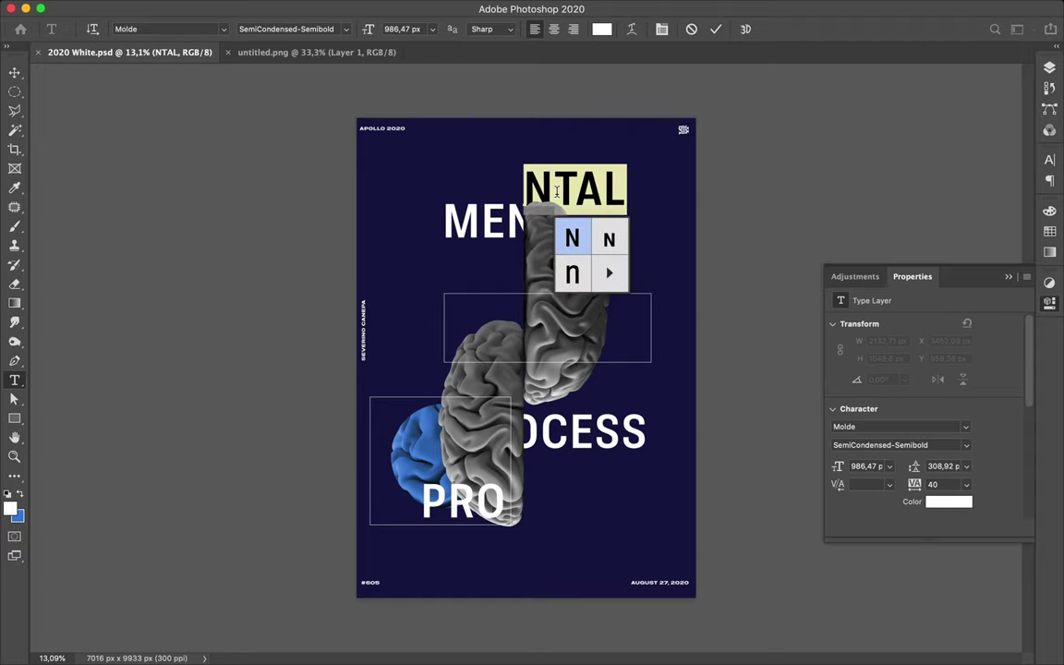
click(609, 273)
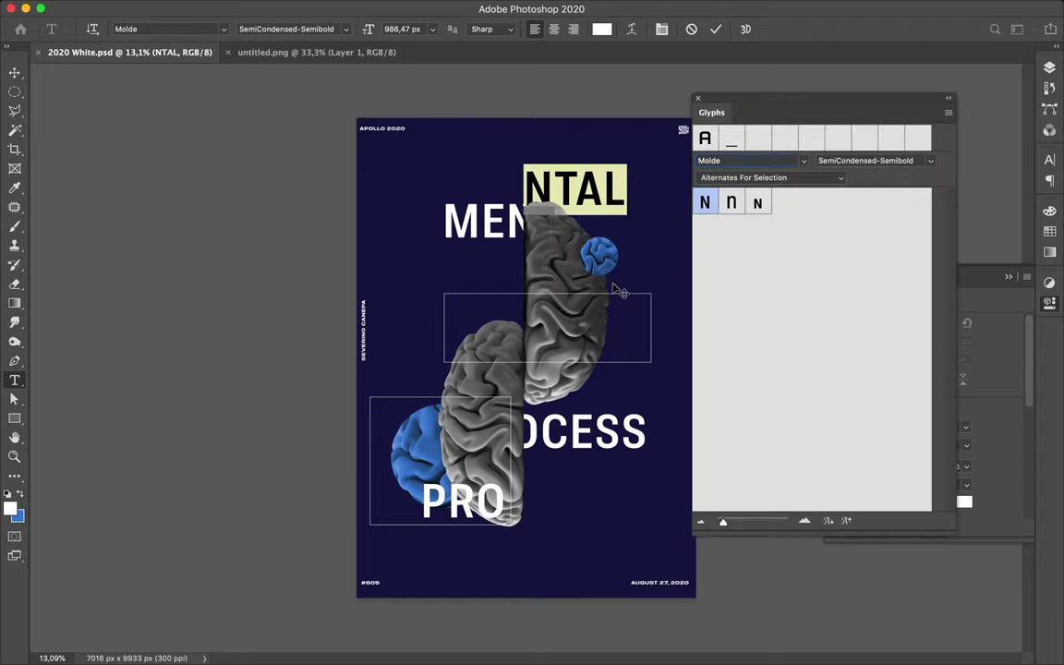
click(699, 100)
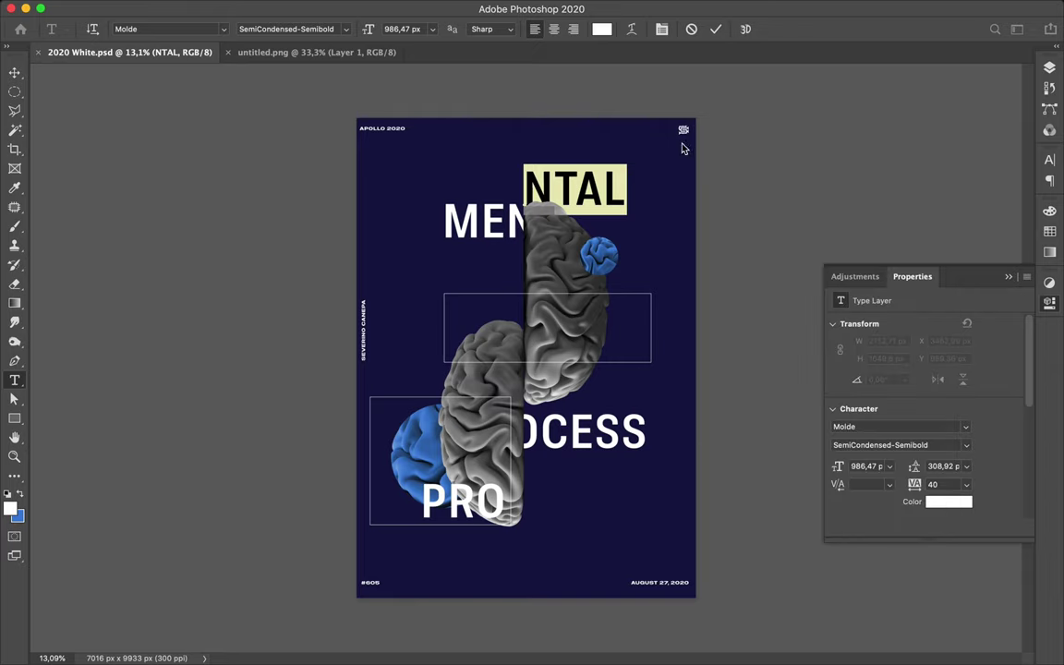
key(Escape)
key(v)
Delete the N so the word reads TAL, then move it beneath MEN
key(t)
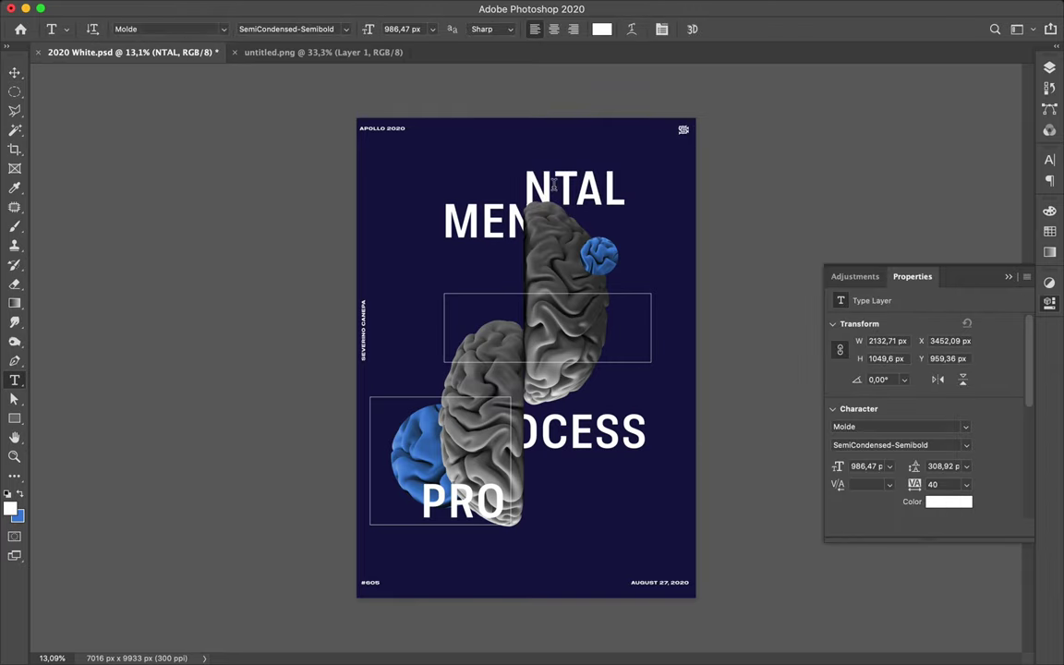
click(499, 178)
key(shift+Right)
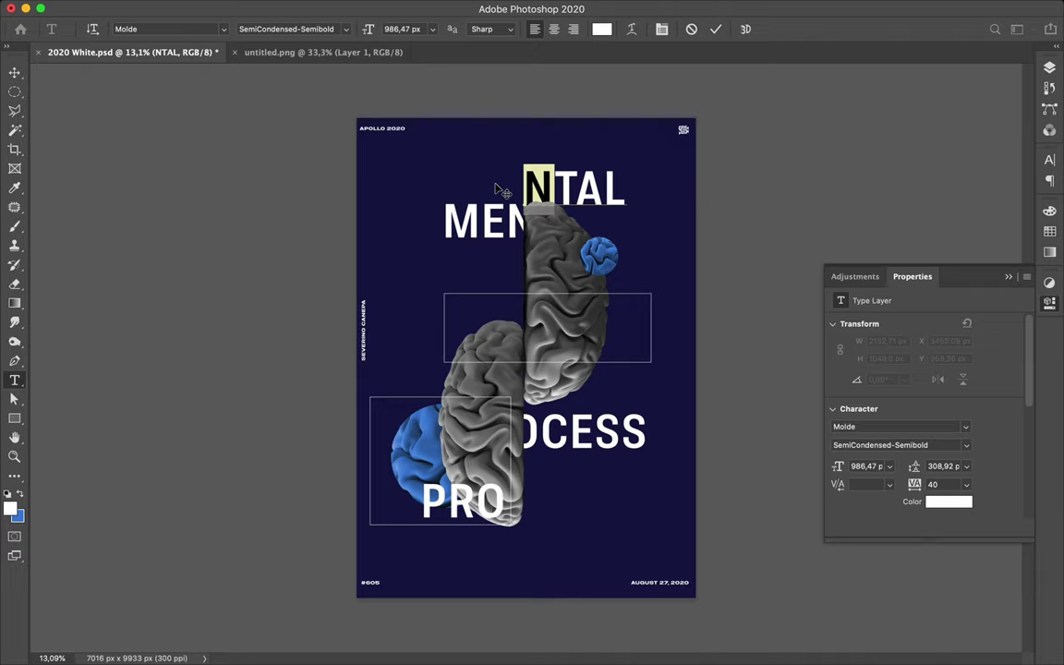
key(BackSpace)
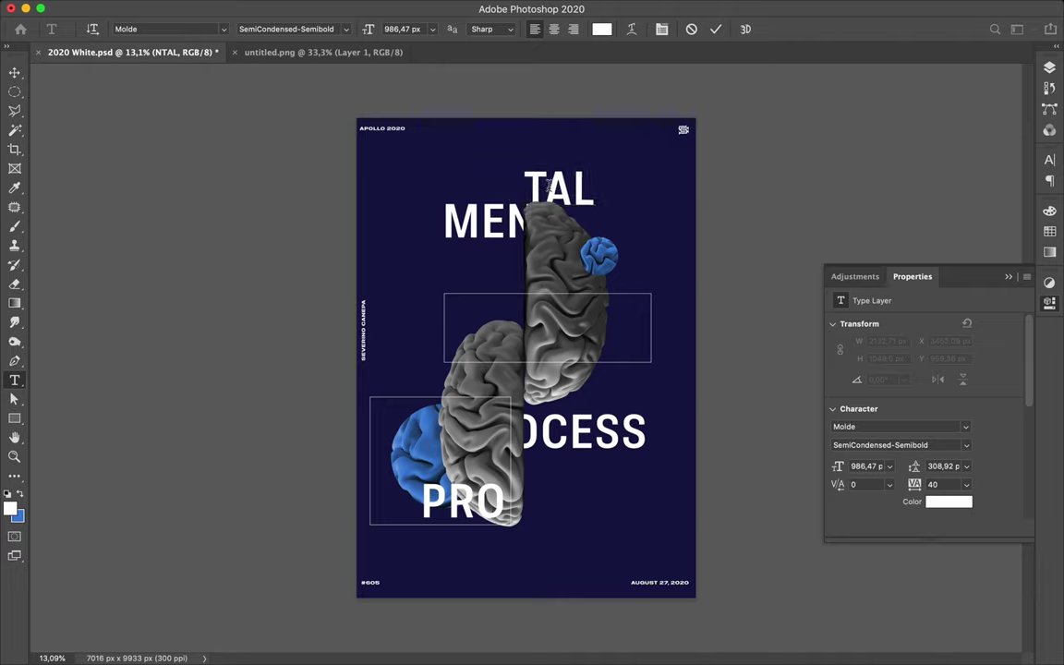
key(ctrl+Return)
key(v)
drag(550, 186, 491, 267)
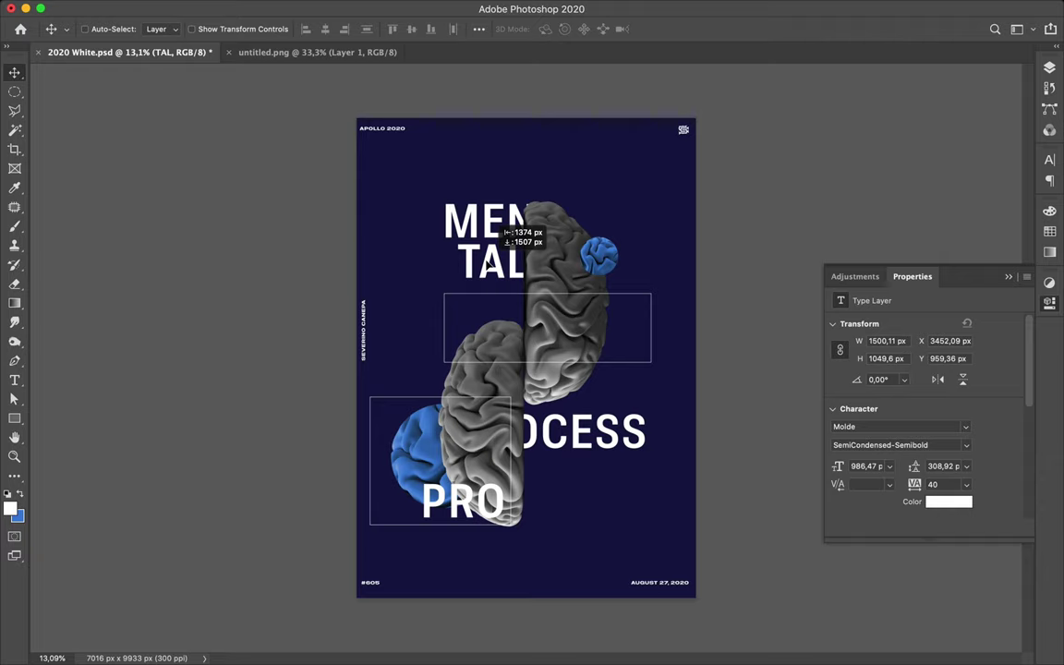
Try moving PRO beside OCESS, undo it, then lower MEN 126 px to Y 1760.75
drag(489, 265, 493, 266)
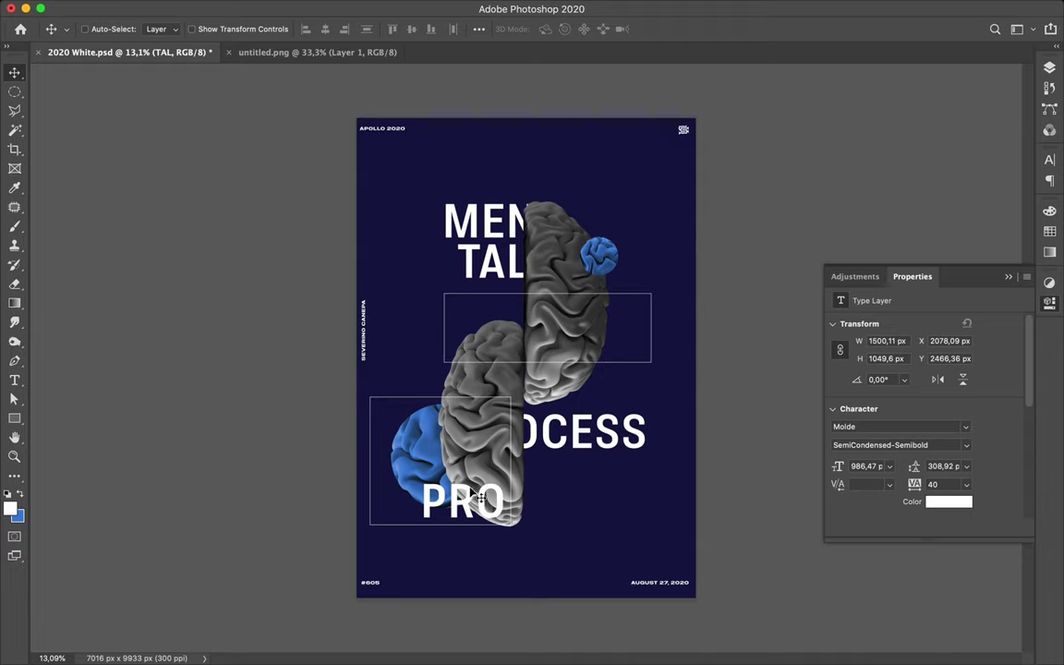
key(super)
drag(482, 506, 575, 478)
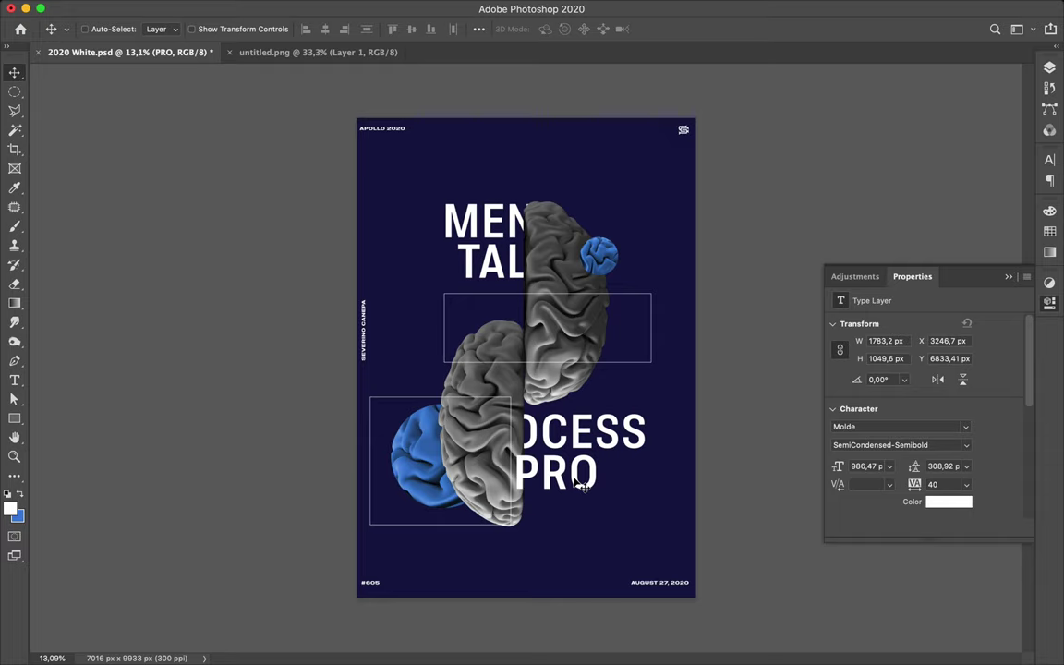
key(super+z)
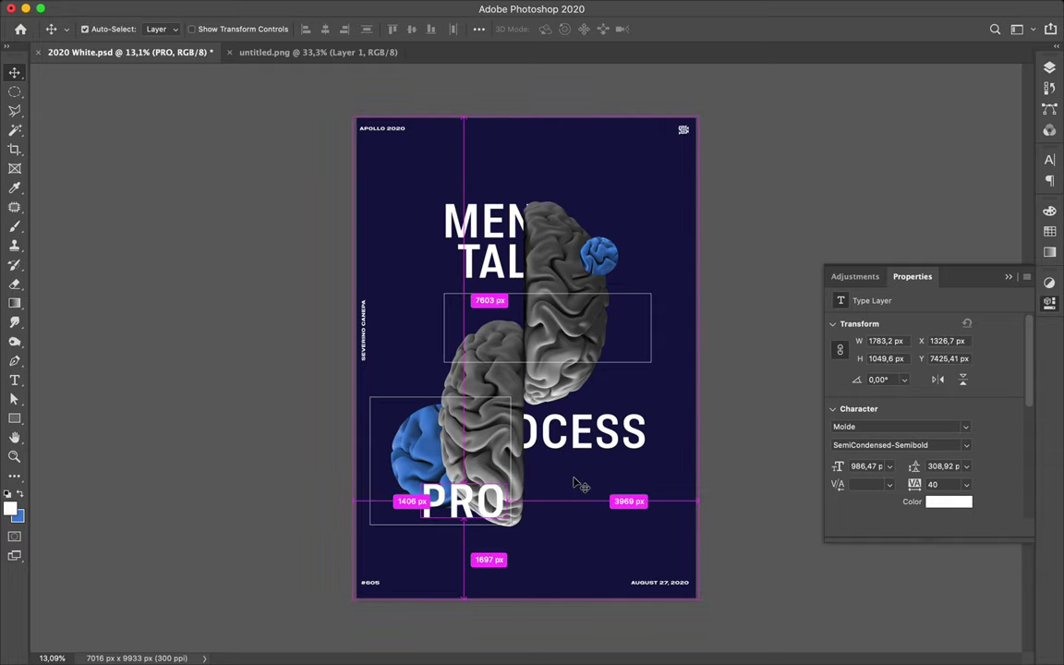
key(super+z)
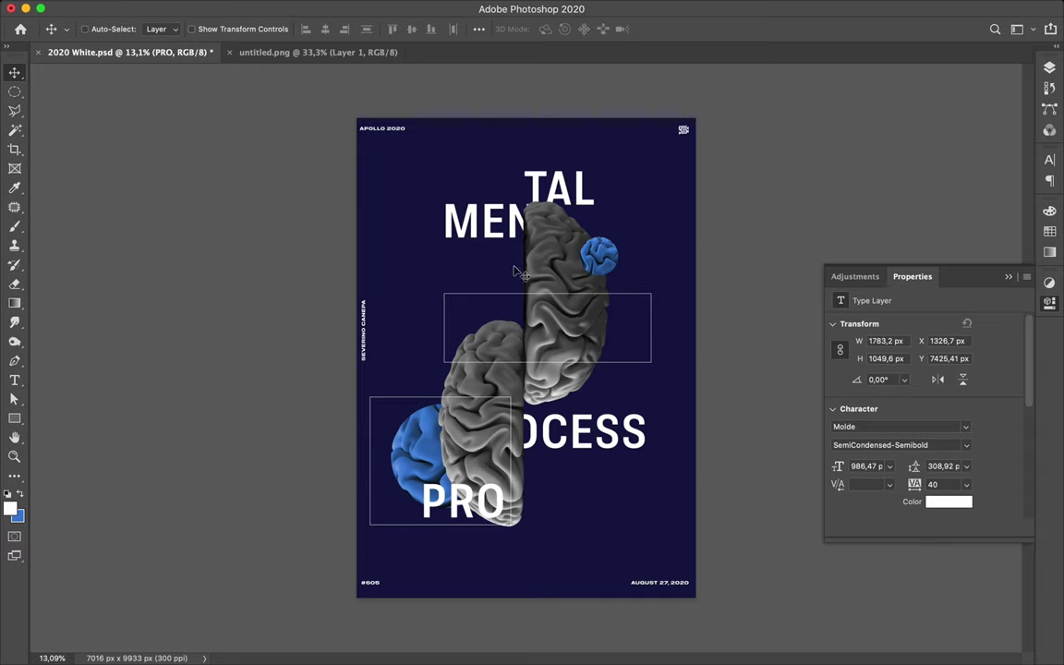
drag(519, 235, 514, 233)
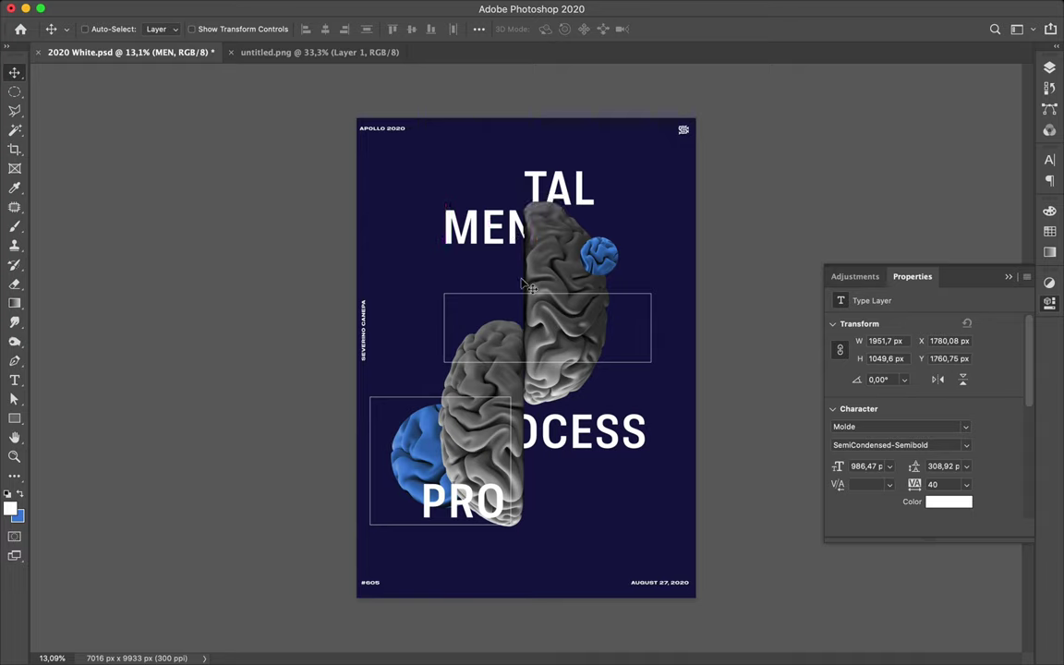
key(super)
Change the background rectangle's fill from #141546 to the darker navy #0c0d2a
super+click(436, 270)
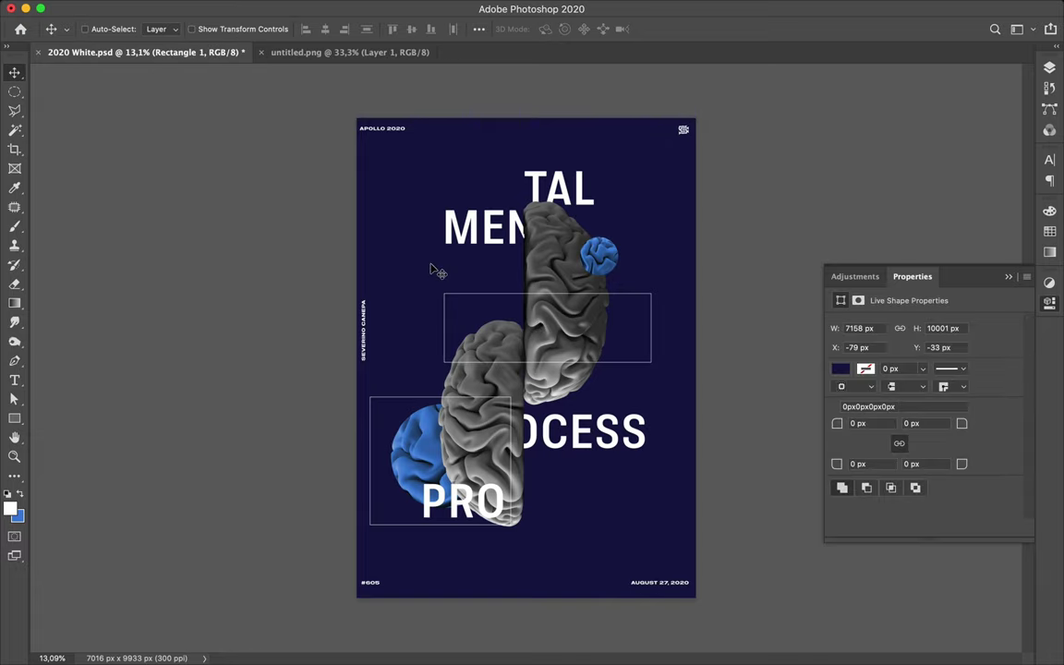
click(839, 369)
click(840, 369)
key(a)
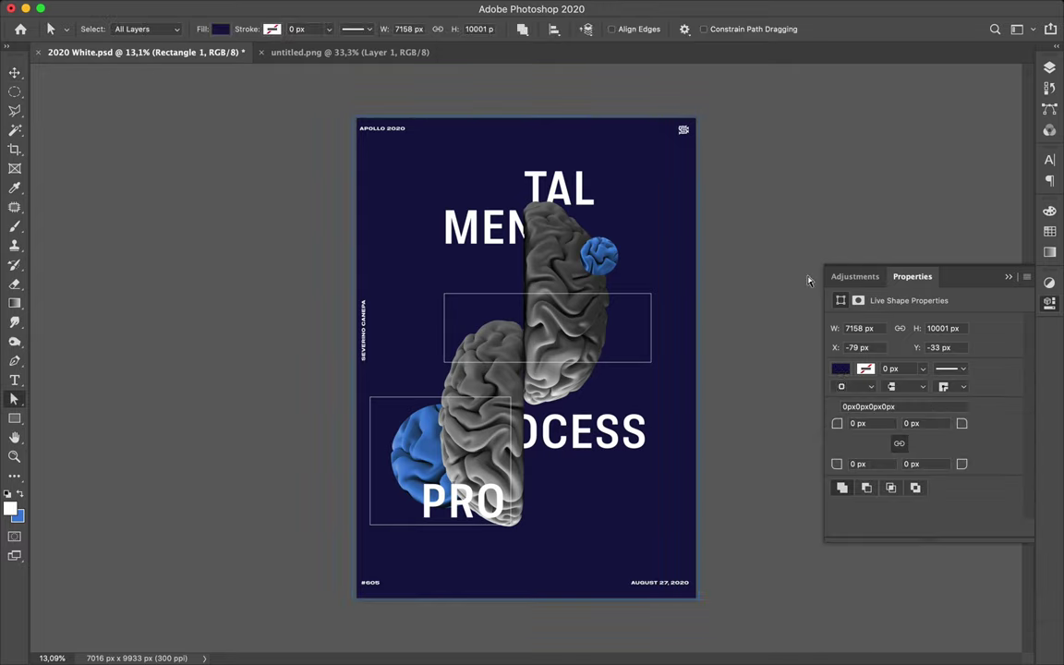
click(218, 30)
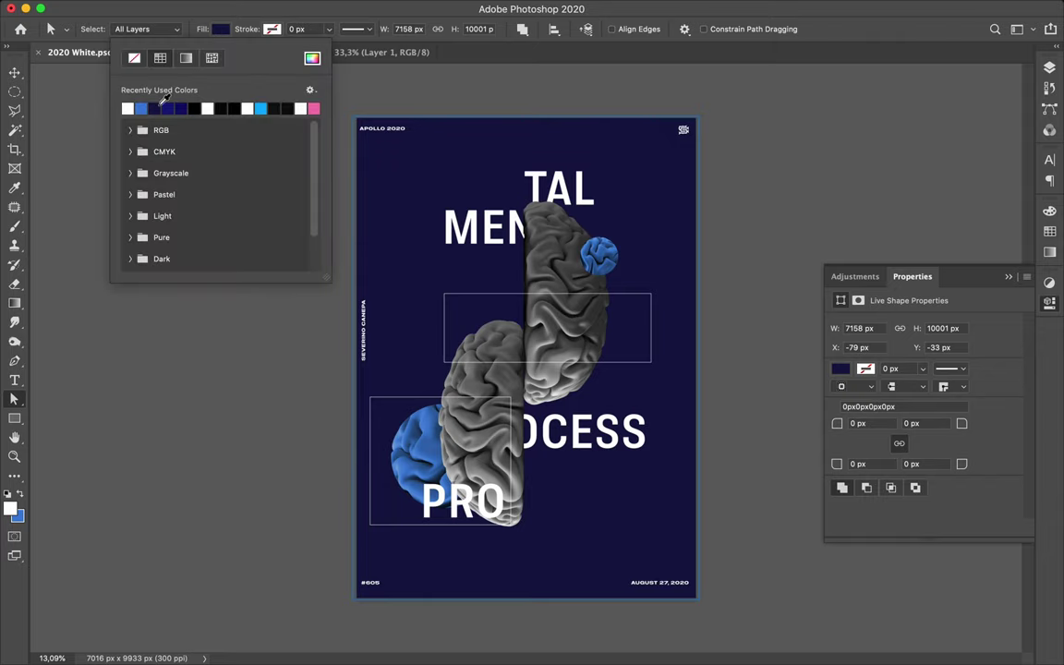
click(312, 58)
click(797, 515)
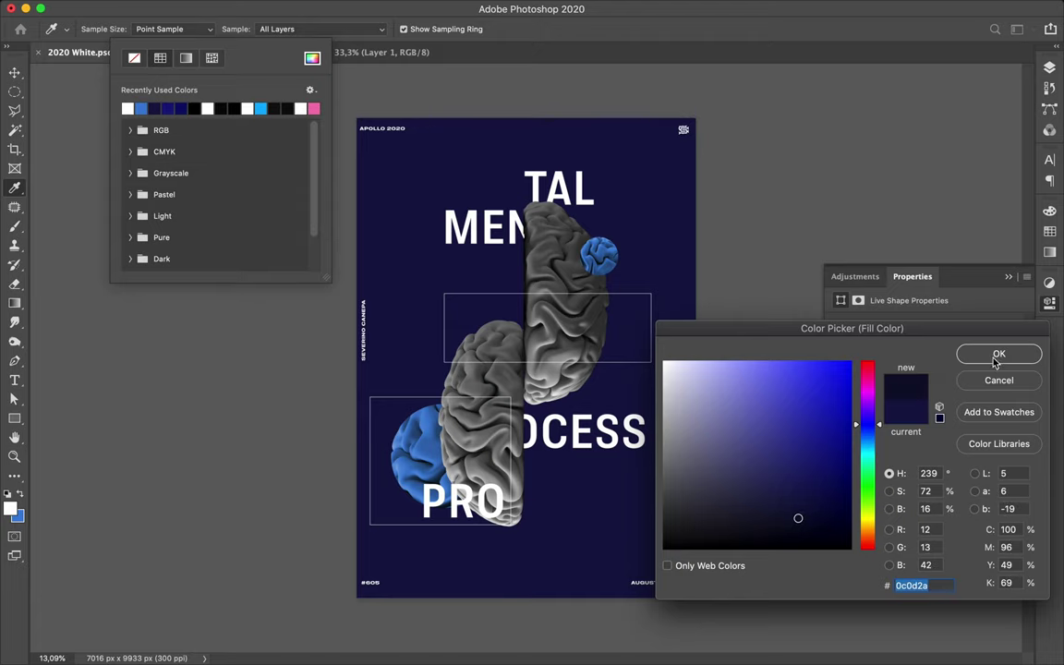
click(998, 355)
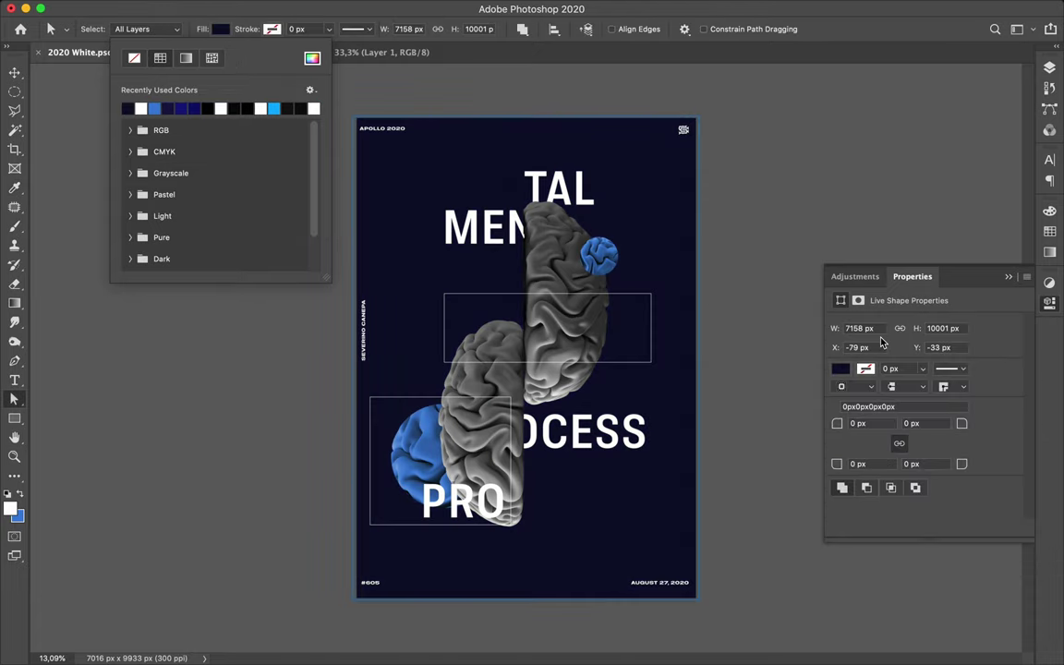
click(739, 331)
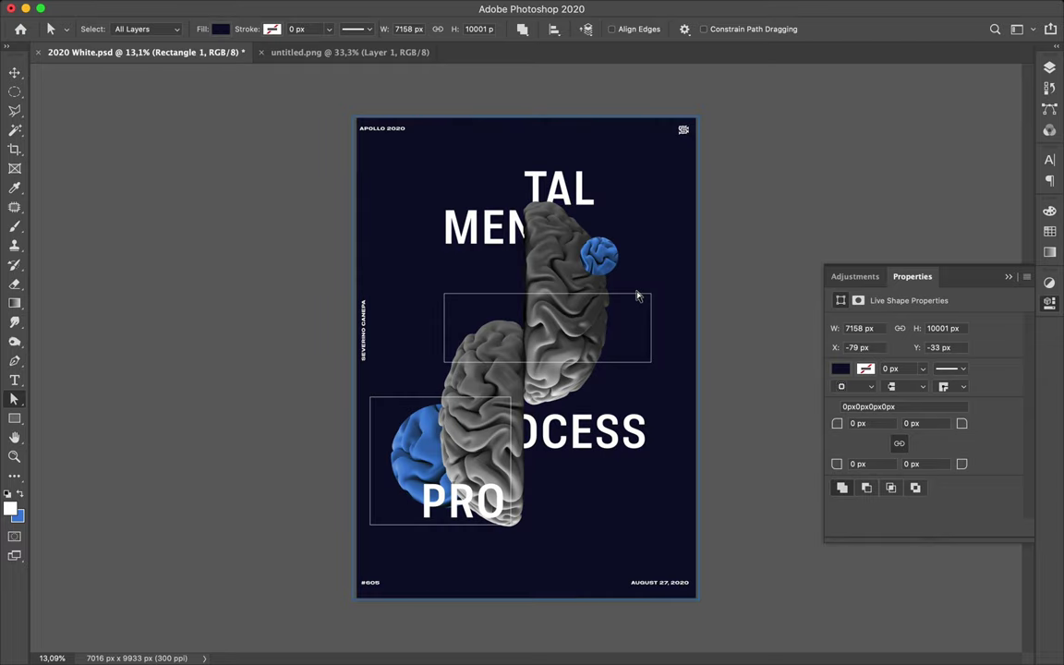
key(v)
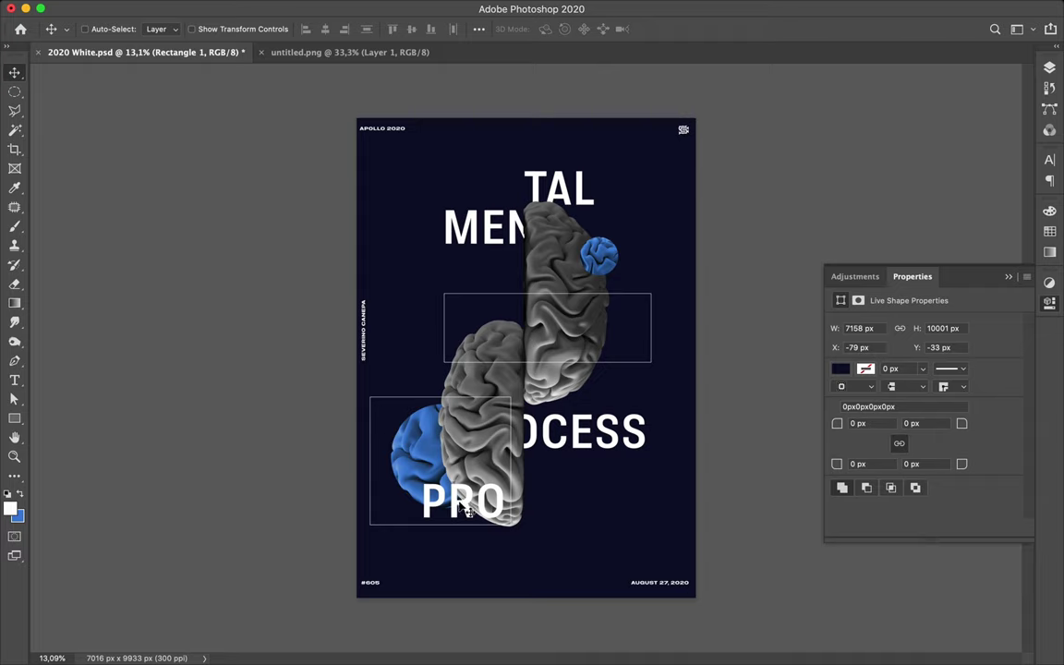
Duplicate the small blue brain blob, try a smaller size and placement, then delete the copy
super+click(603, 260)
drag(603, 260, 534, 211)
key(super+t)
key(Return)
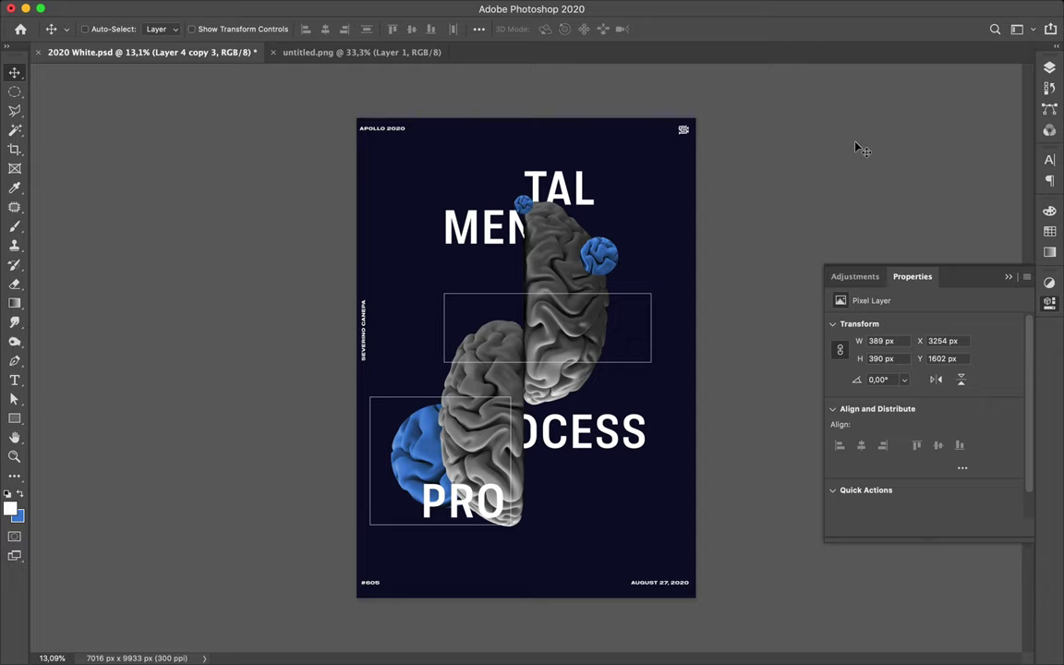
click(1049, 66)
drag(912, 298, 944, 577)
drag(528, 208, 527, 309)
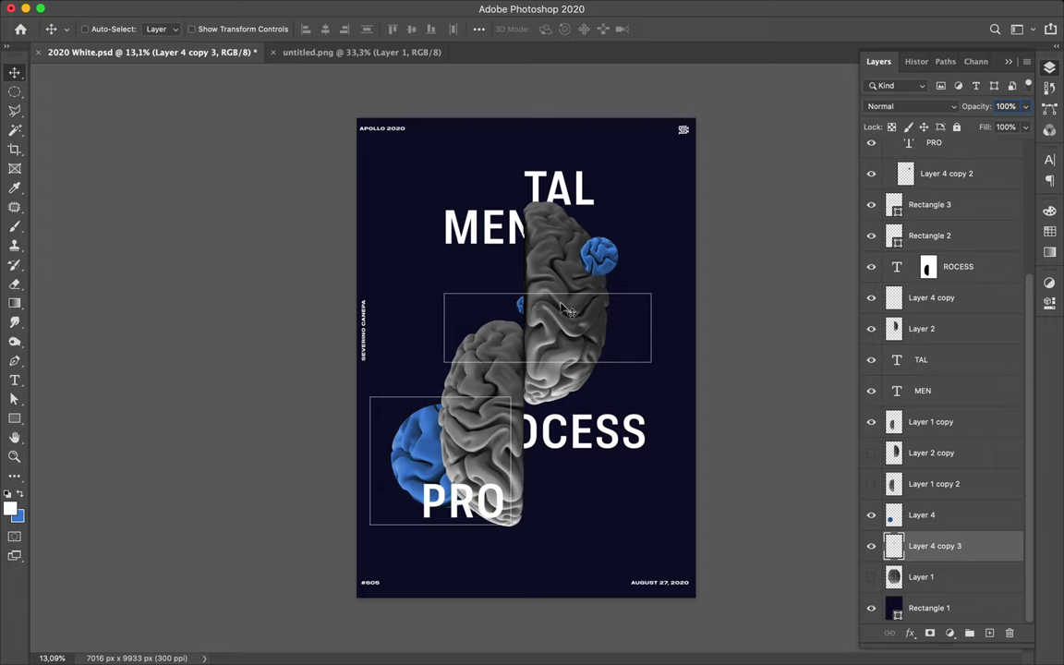
key(Delete)
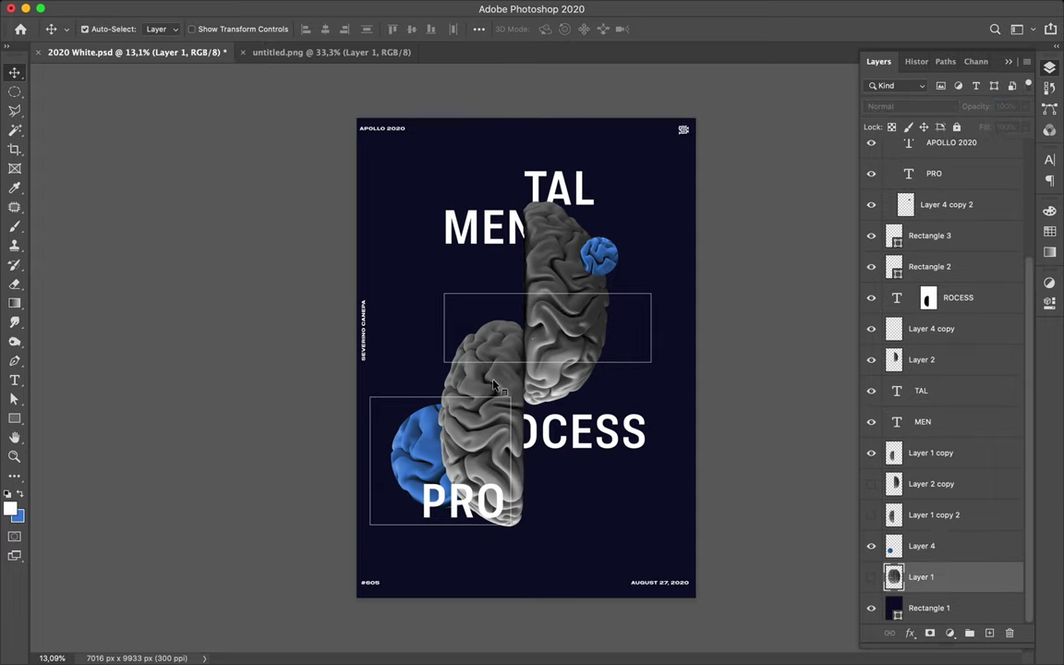
Select the Layer 1 copy brain layer and begin an elliptical selection on it
super+click(494, 386)
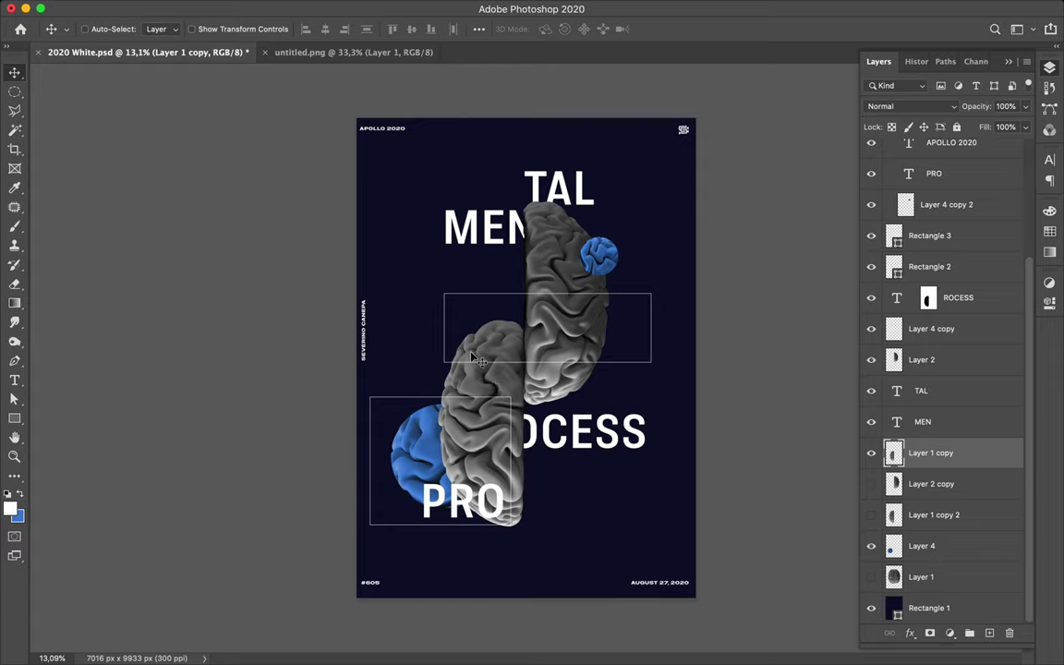
key(m)
drag(418, 310, 485, 386)
Copy a square patch of the grey brain onto its own new Layer 5
click(485, 387)
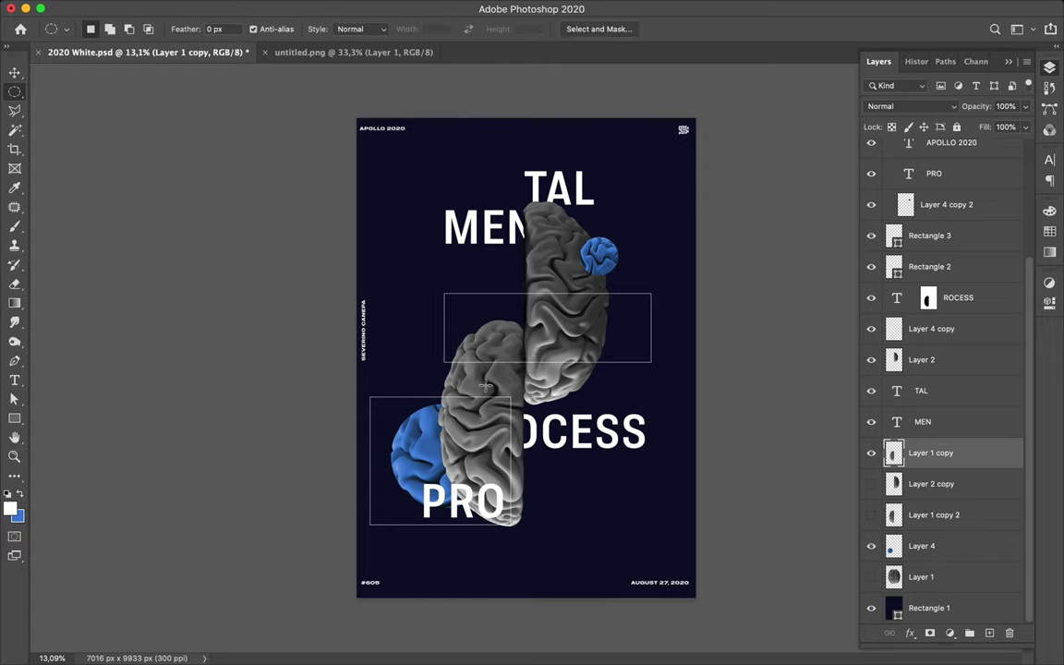
click(14, 91)
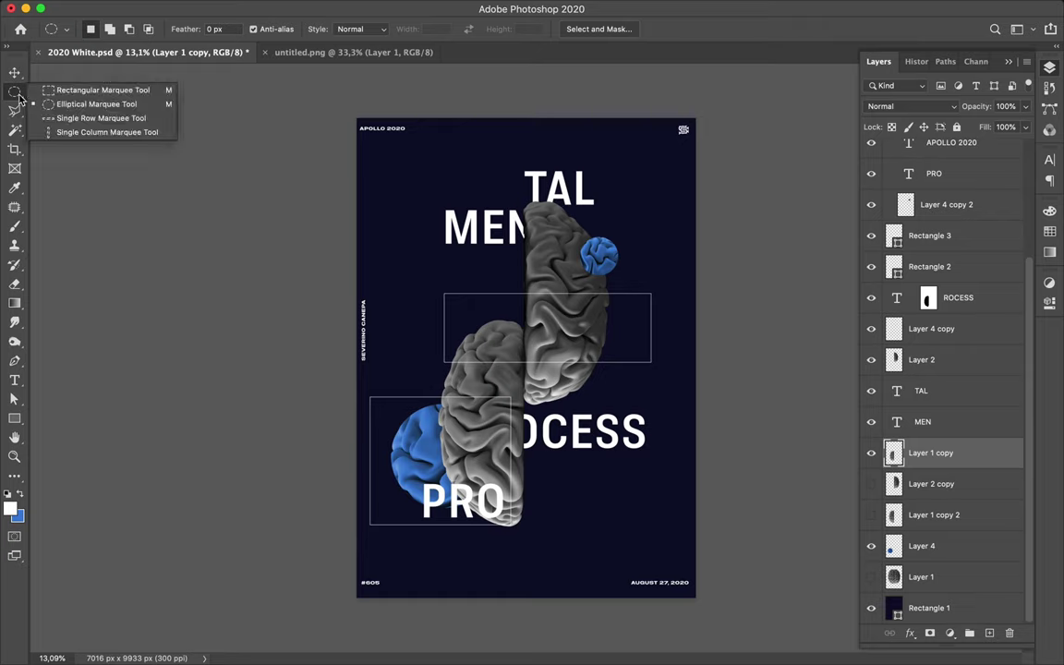
click(73, 91)
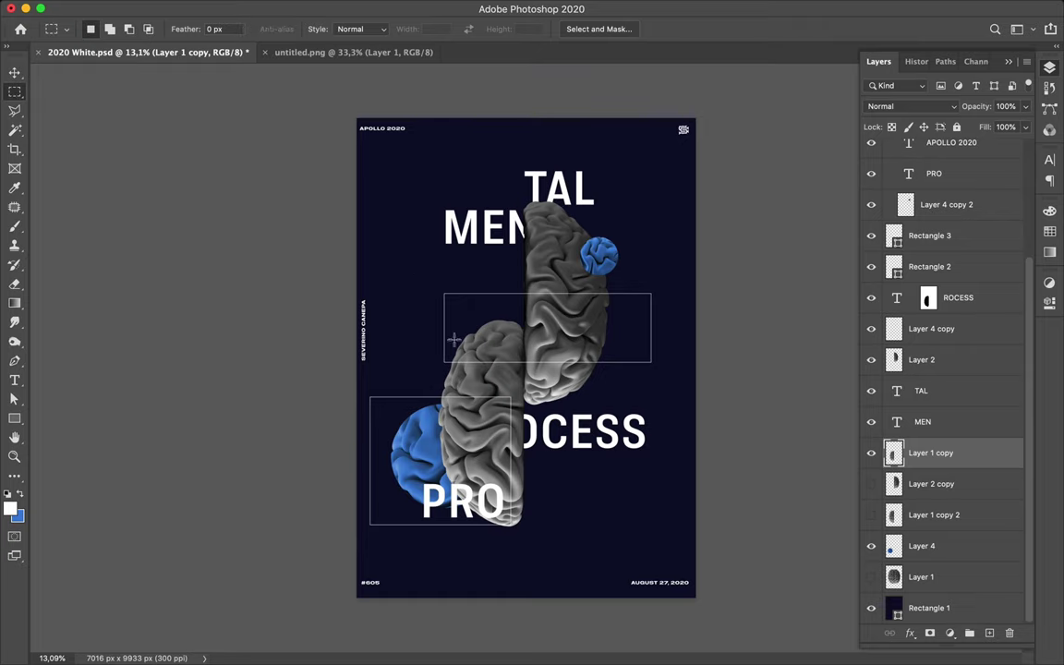
drag(435, 307, 495, 376)
key(ctrl+j)
Move the brain fragment up-left to the middle rectangle's left end
key(v)
scroll(496, 379, up, 5)
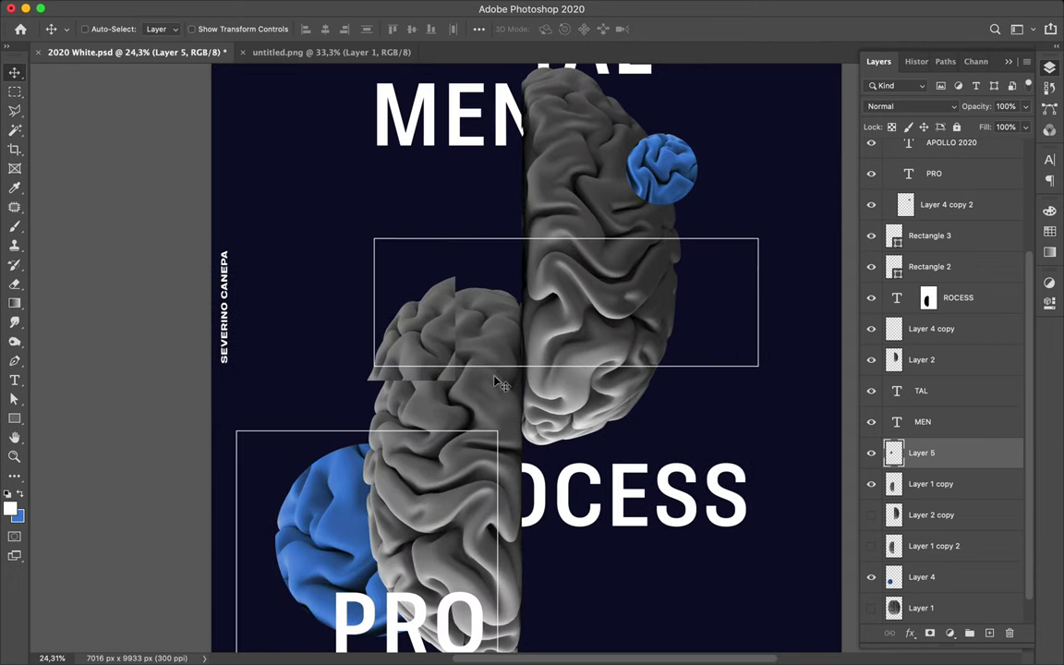
drag(446, 341, 363, 300)
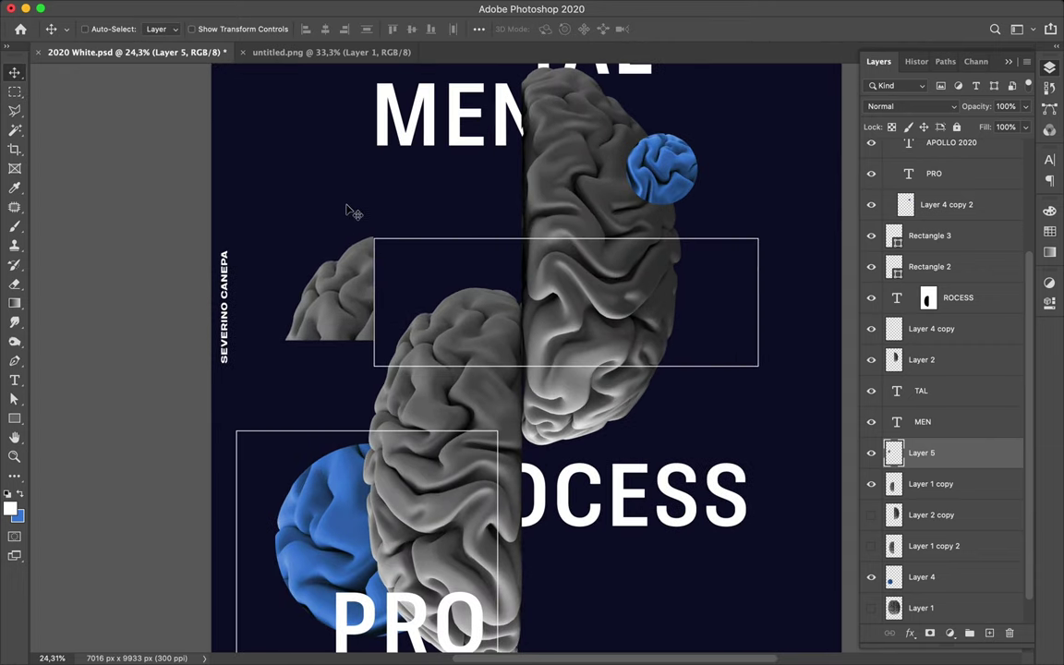
scroll(409, 166, up, 5)
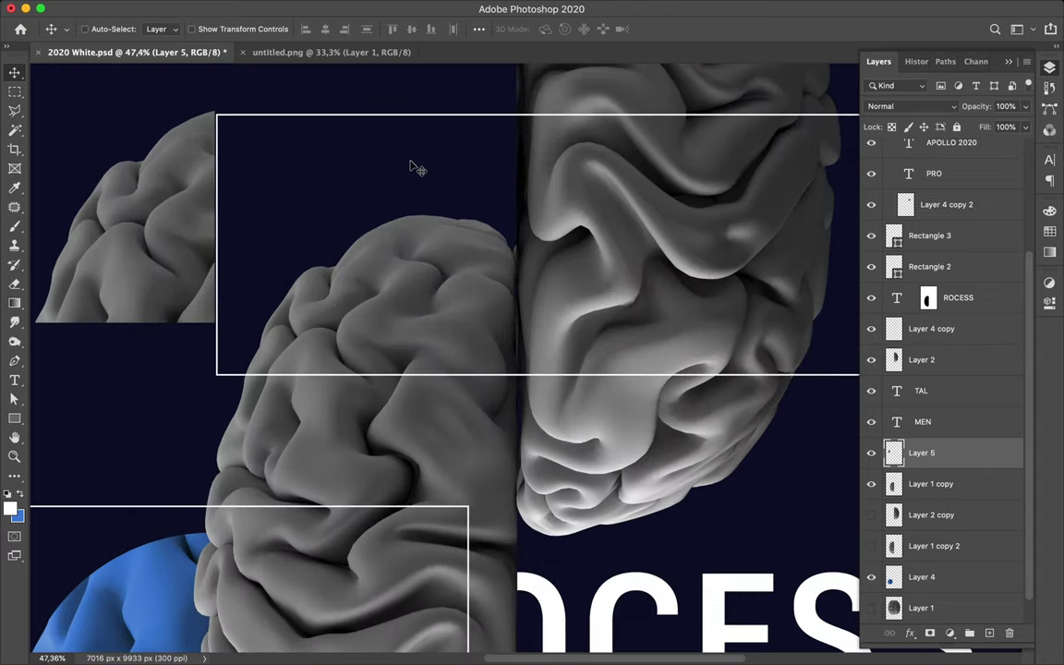
scroll(416, 168, up, 4)
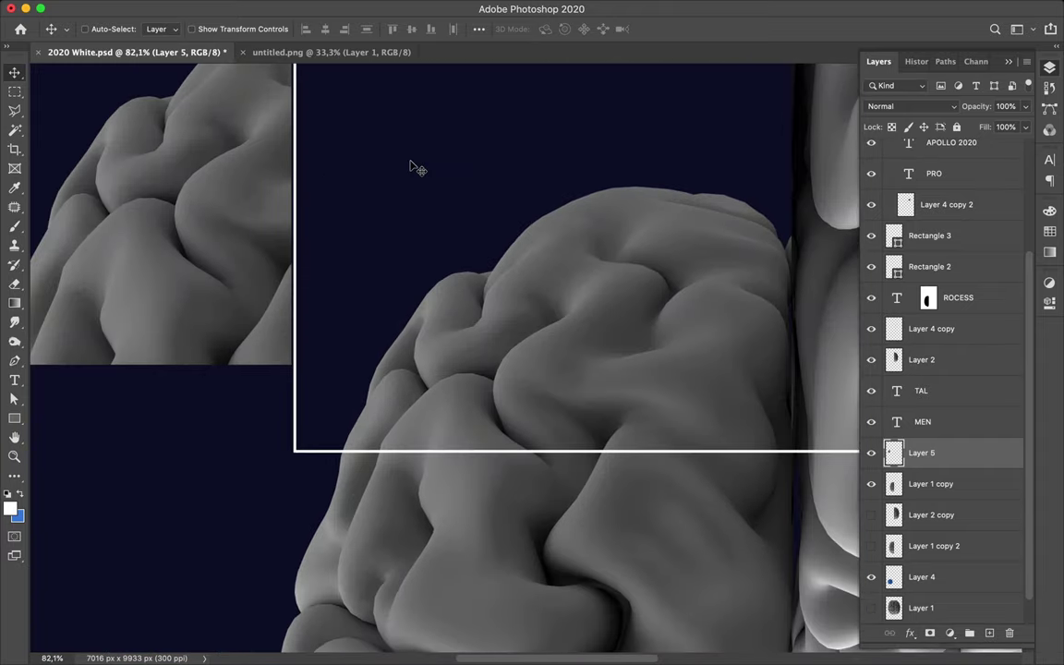
drag(322, 271, 321, 275)
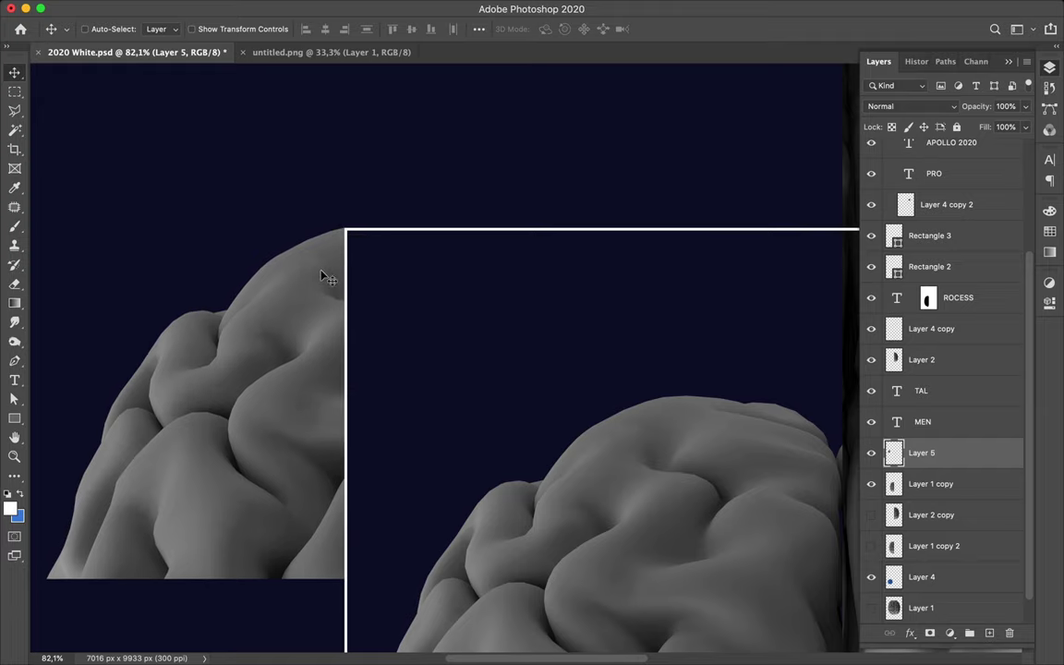
key(super)
key(super+0)
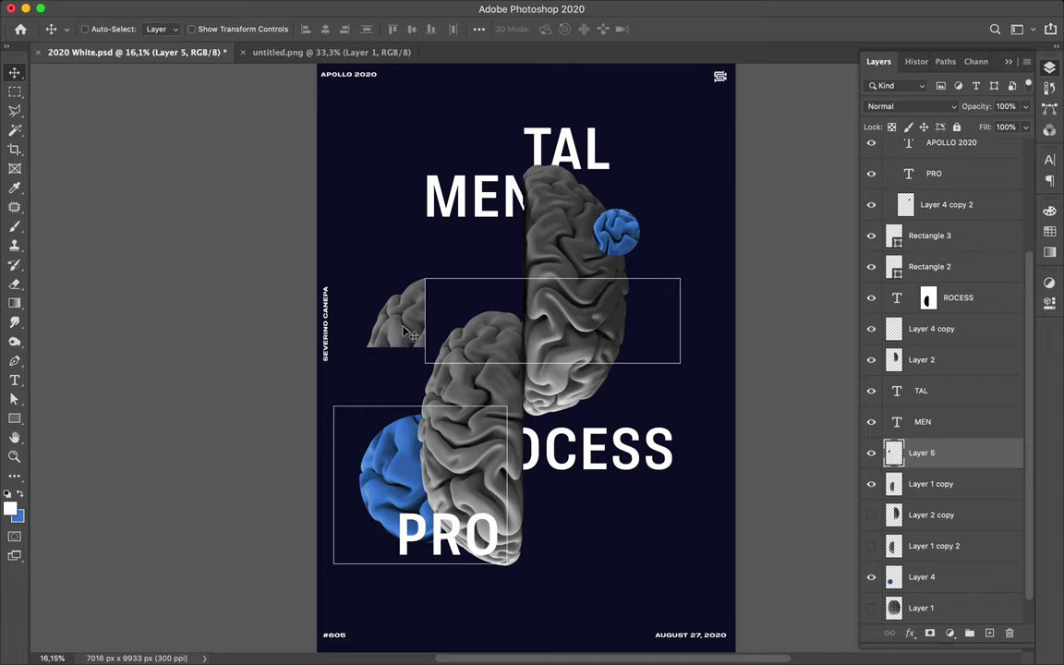
Scale the brain fragment down to about 67%
key(super+t)
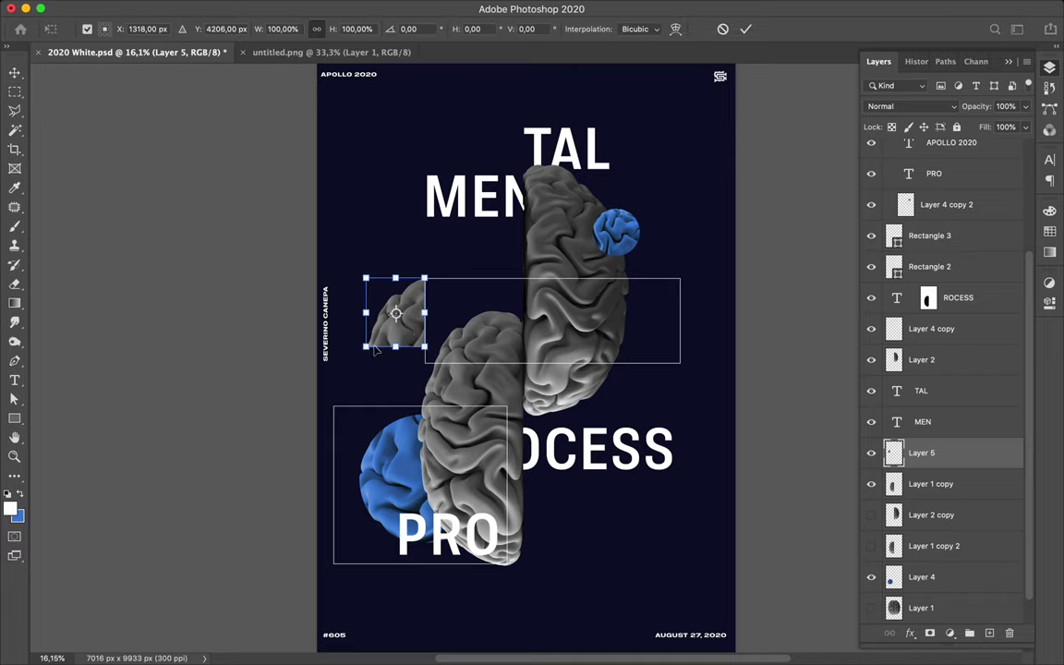
drag(367, 346, 387, 325)
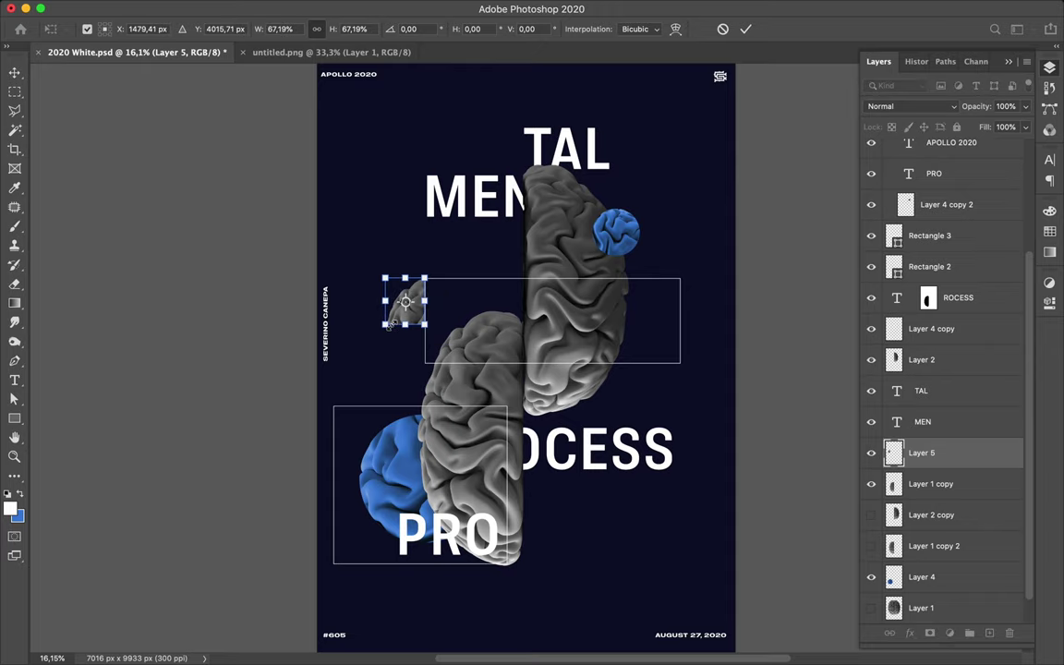
key(Return)
scroll(399, 334, up, 5)
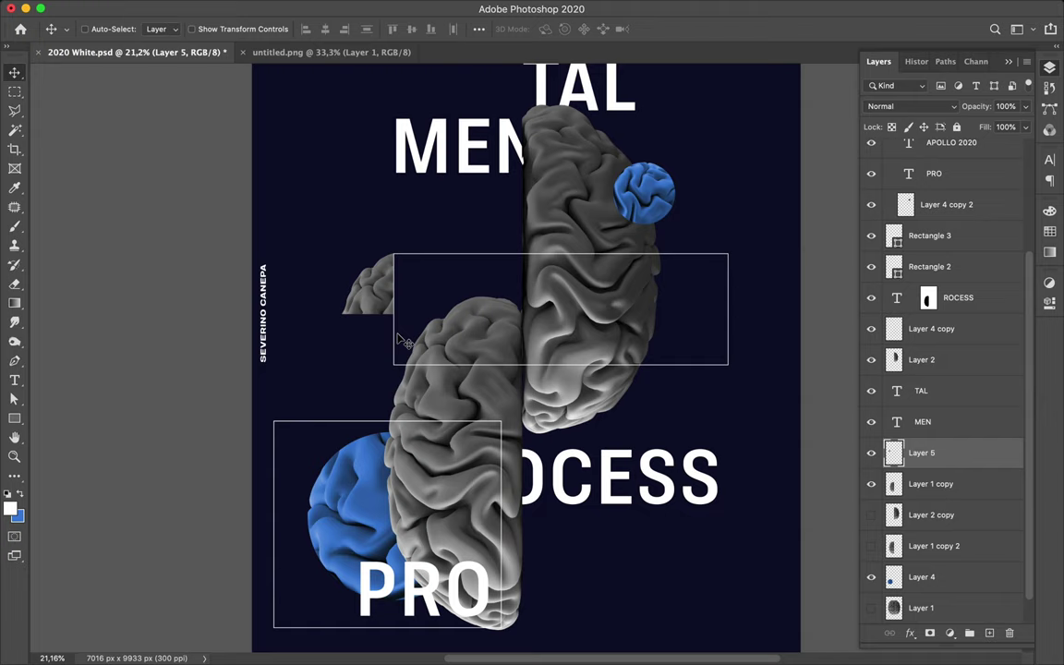
scroll(403, 276, down, 5)
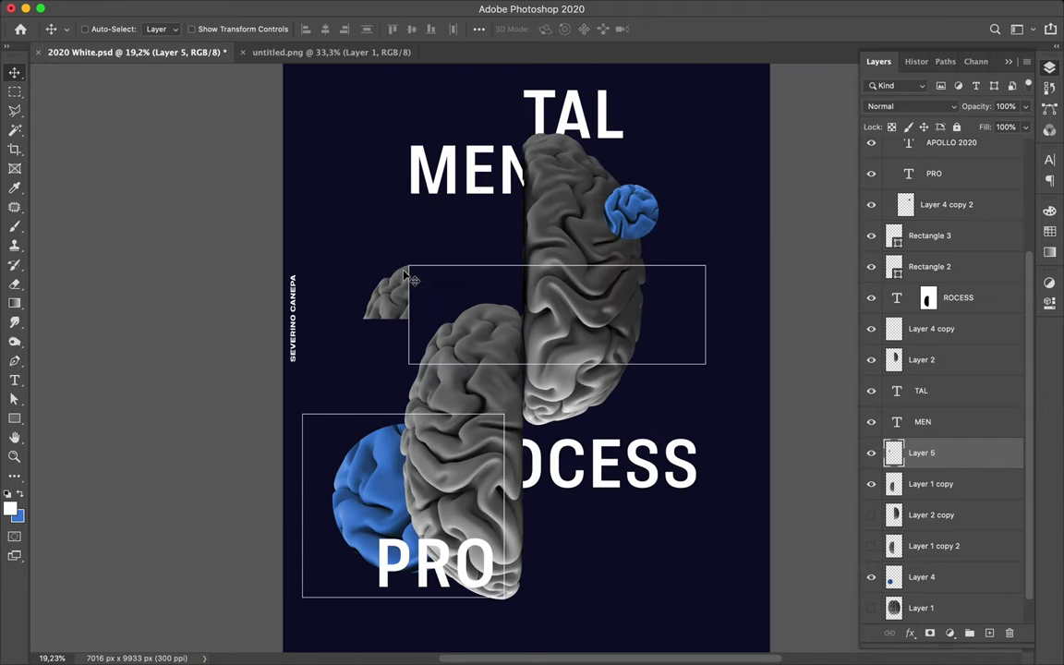
super+click(563, 215)
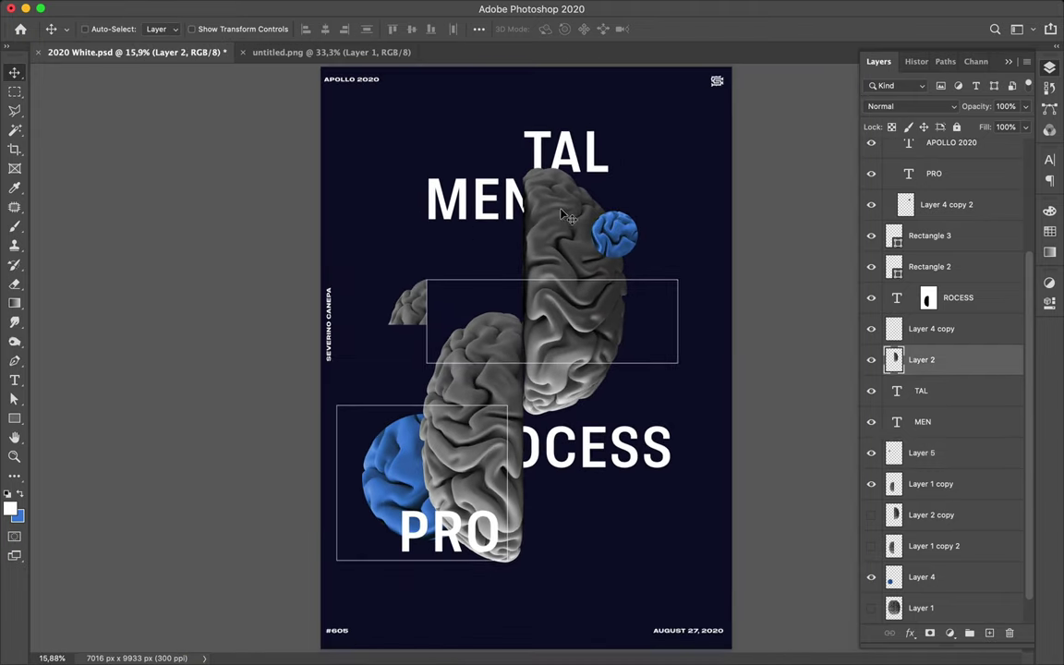
Add Layer 6 below Layer 2 and paint the upper brain-half shape in background navy
click(990, 637)
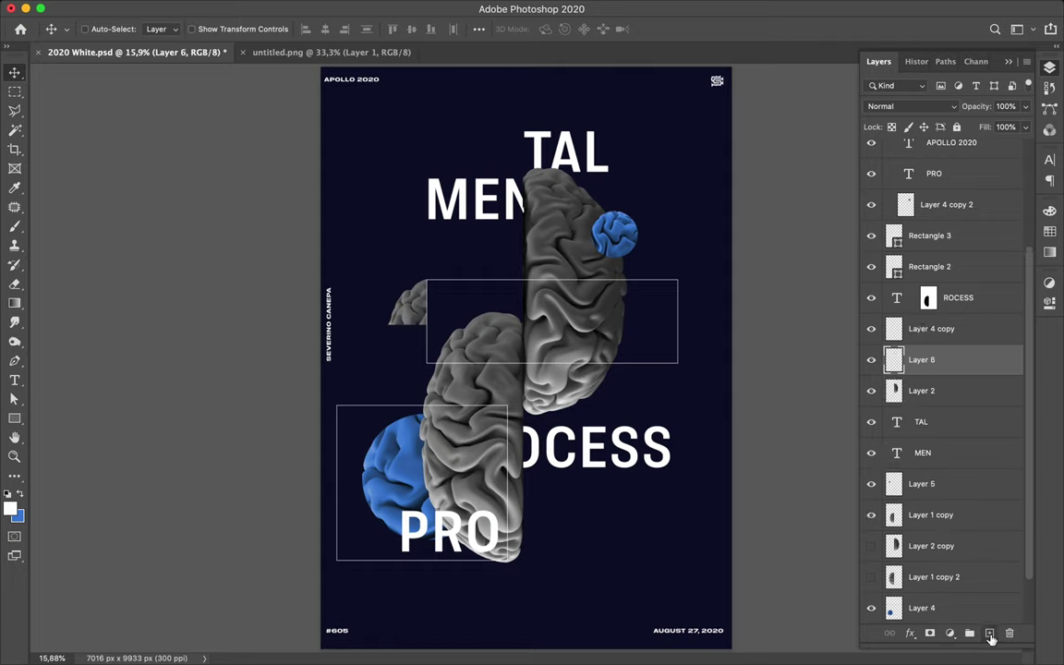
drag(924, 373, 894, 359)
ctrl+click(894, 360)
key(b)
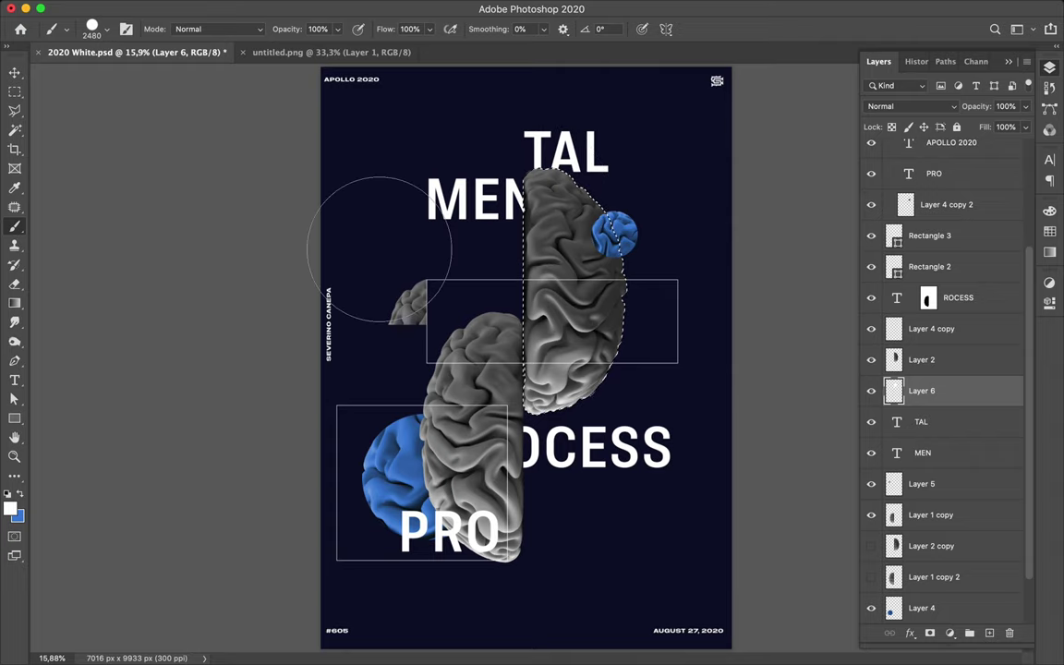
key(i)
click(384, 243)
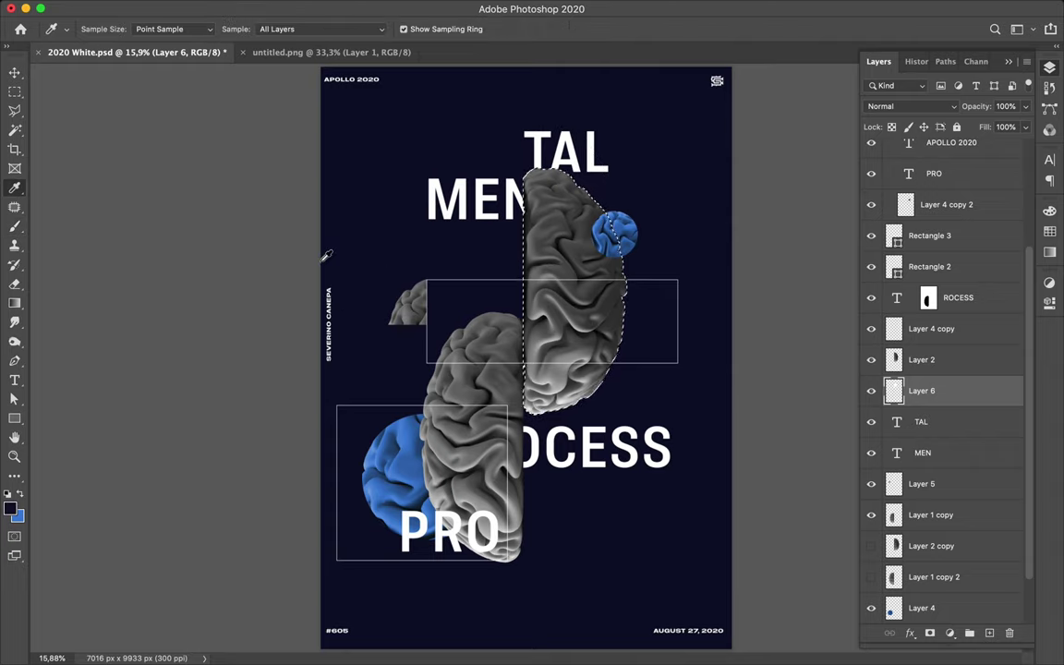
key(b)
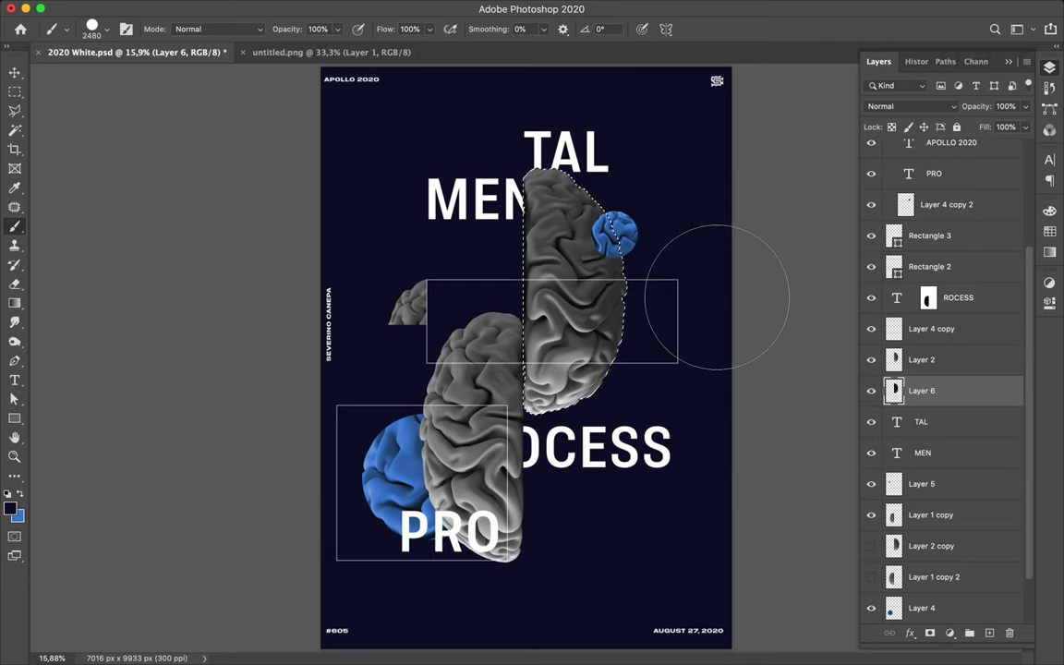
key(m)
click(664, 297)
Soften the Layer 6 shadow with a 120.7 px Gaussian Blur
click(351, 8)
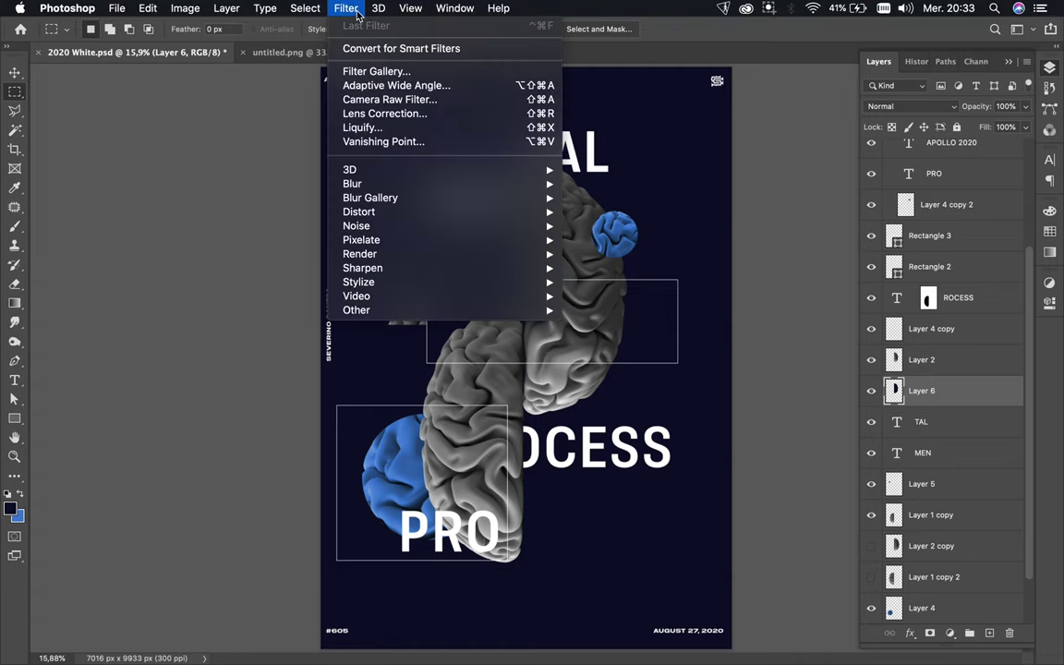
mouse_move(373, 188)
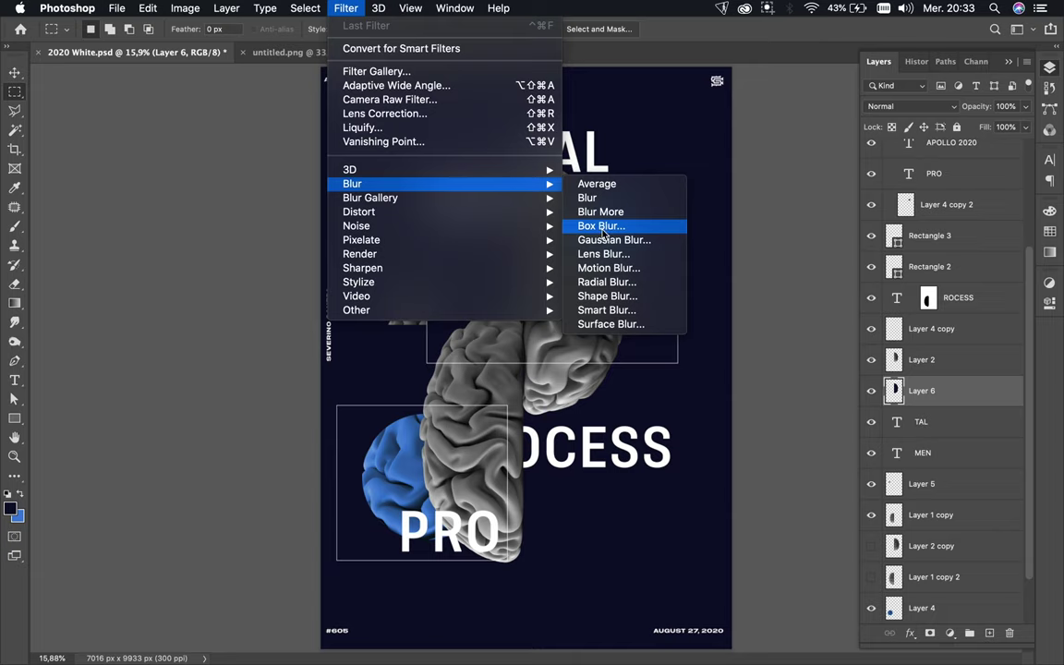
click(614, 240)
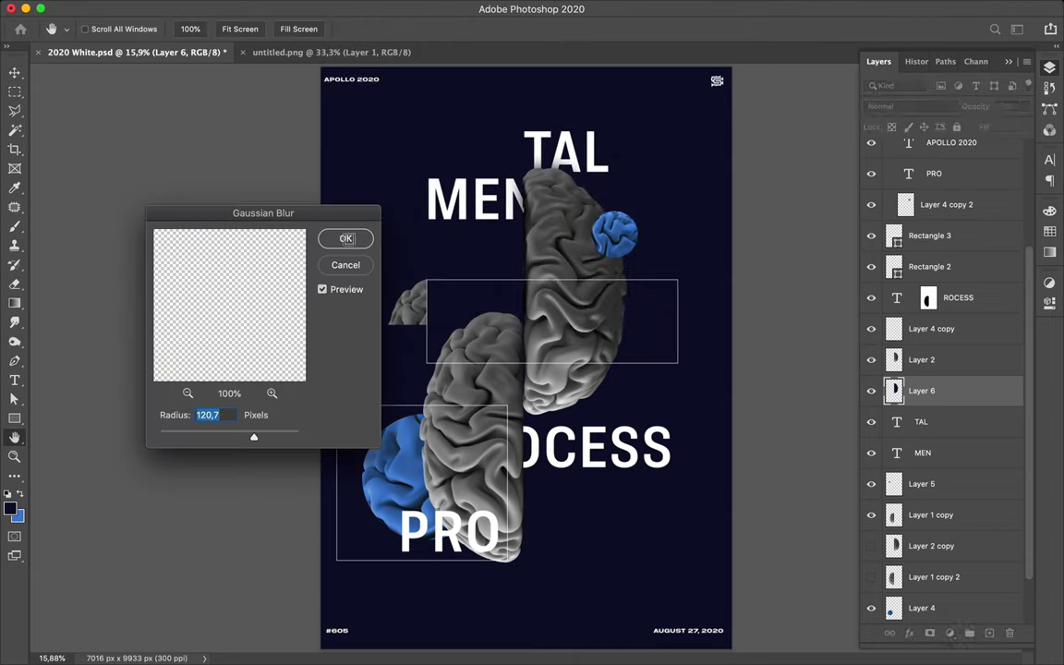
click(347, 240)
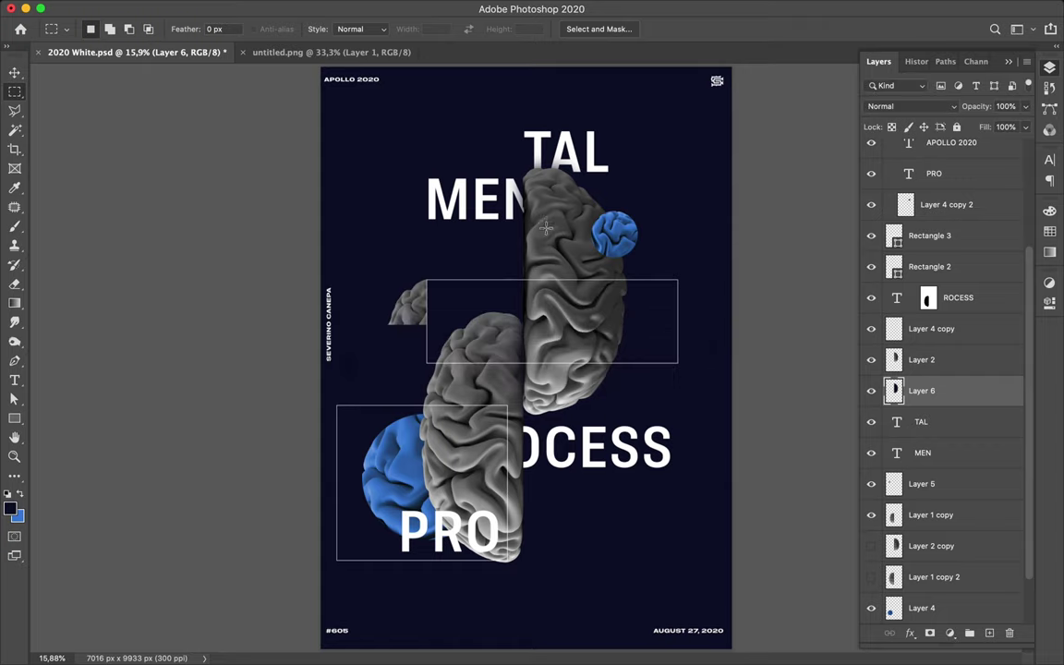
key(v)
super+click(498, 389)
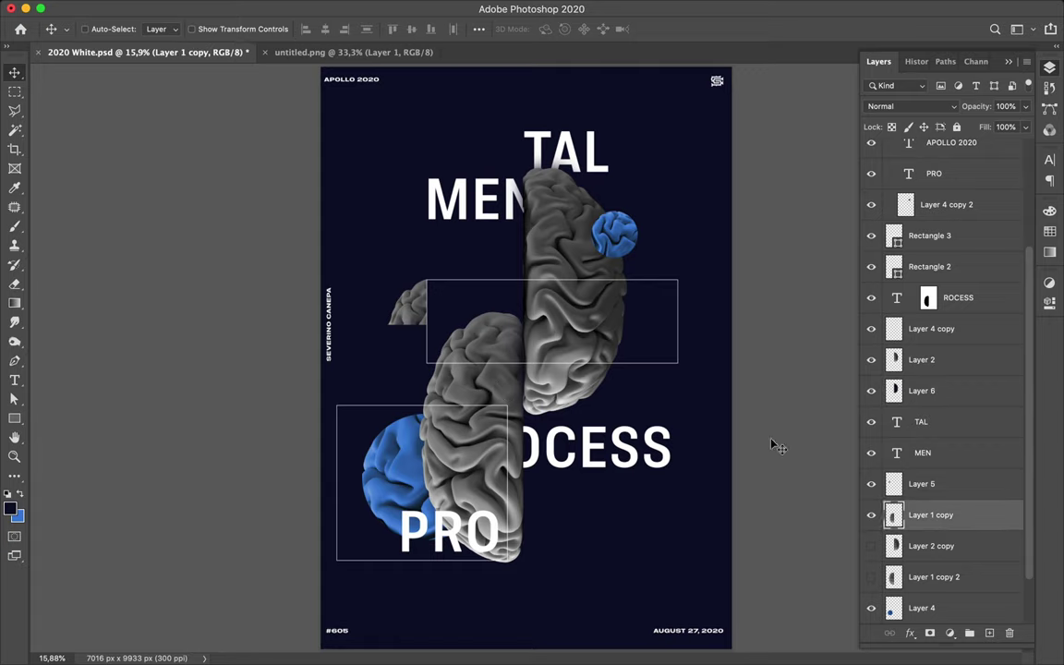
Create Layer 7 under Layer 2 copy and paint the lower brain-half shape navy
click(975, 549)
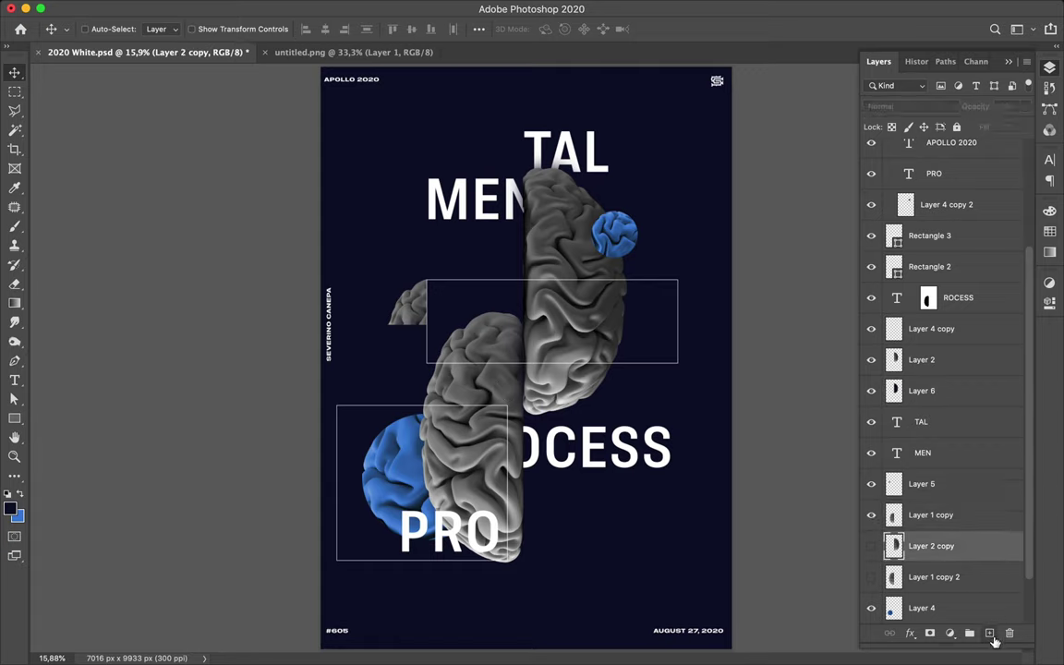
click(990, 634)
ctrl+click(890, 514)
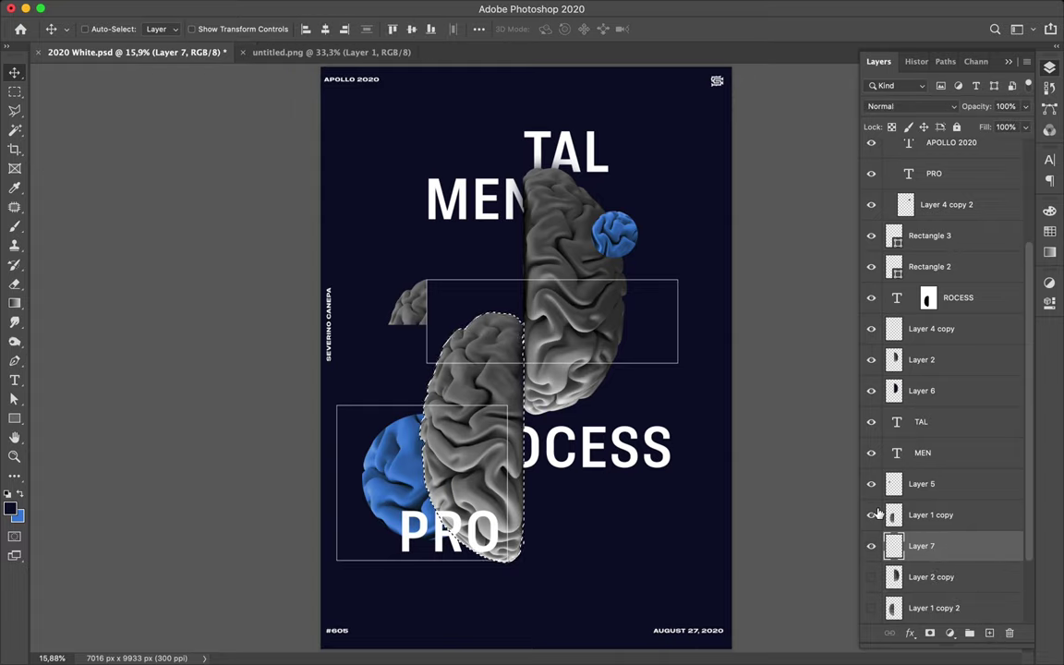
key(b)
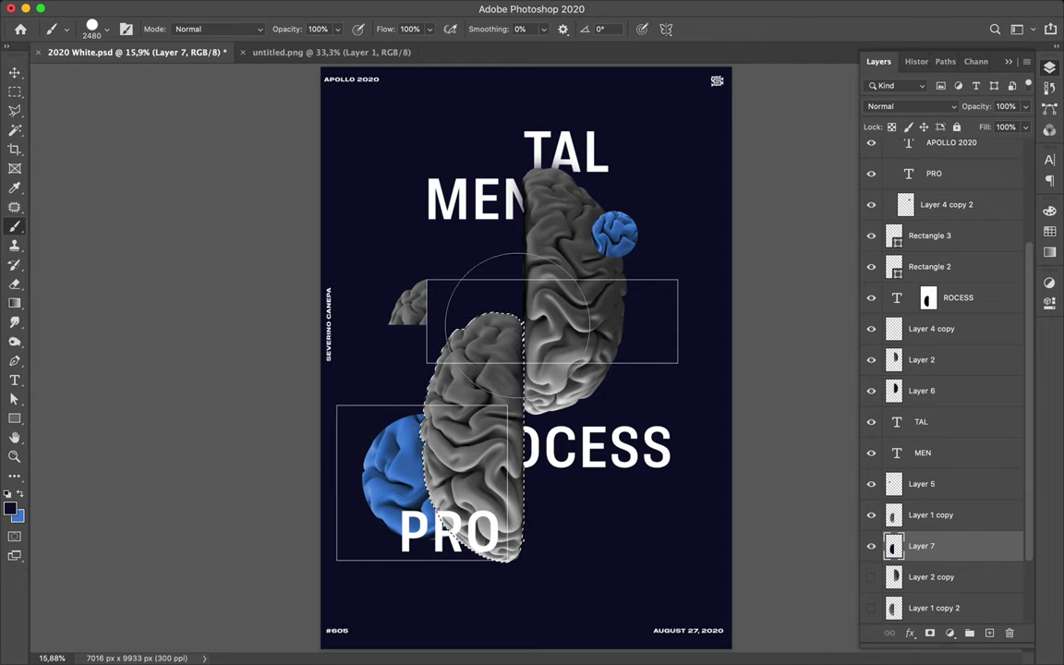
key(m)
click(520, 332)
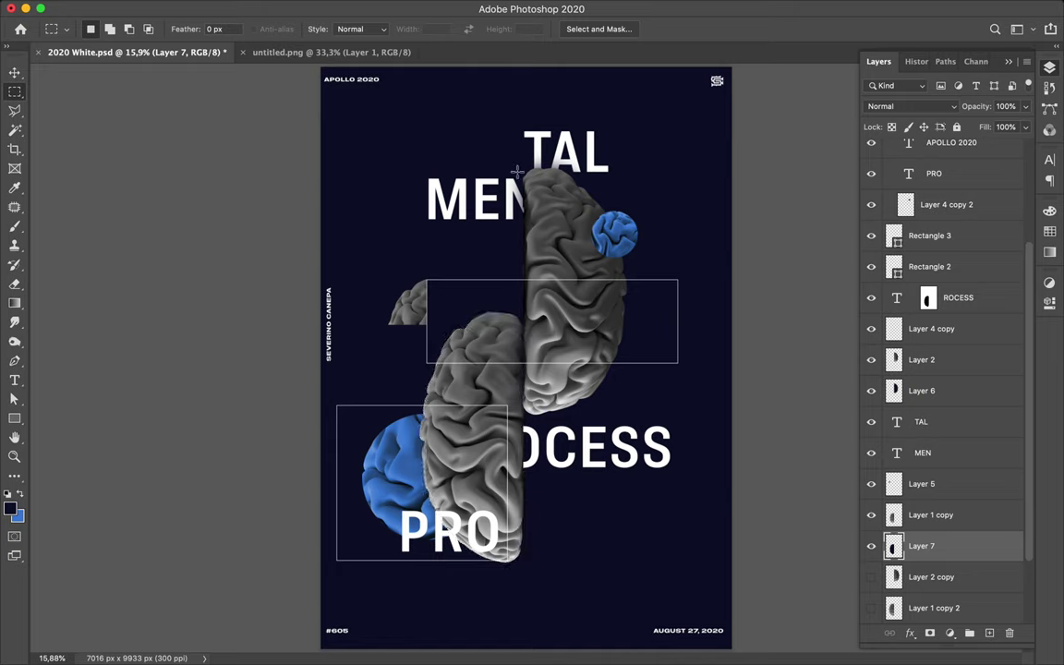
Apply a 120.7 px Gaussian Blur to the Layer 7 shadow
mouse_move(439, 7)
click(345, 7)
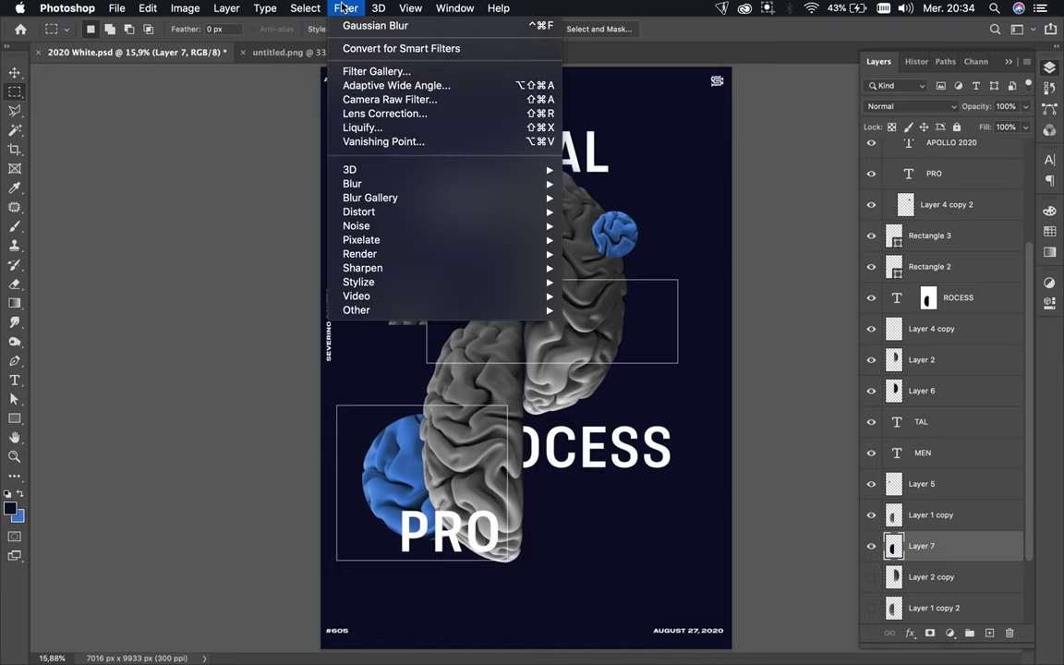
mouse_move(381, 185)
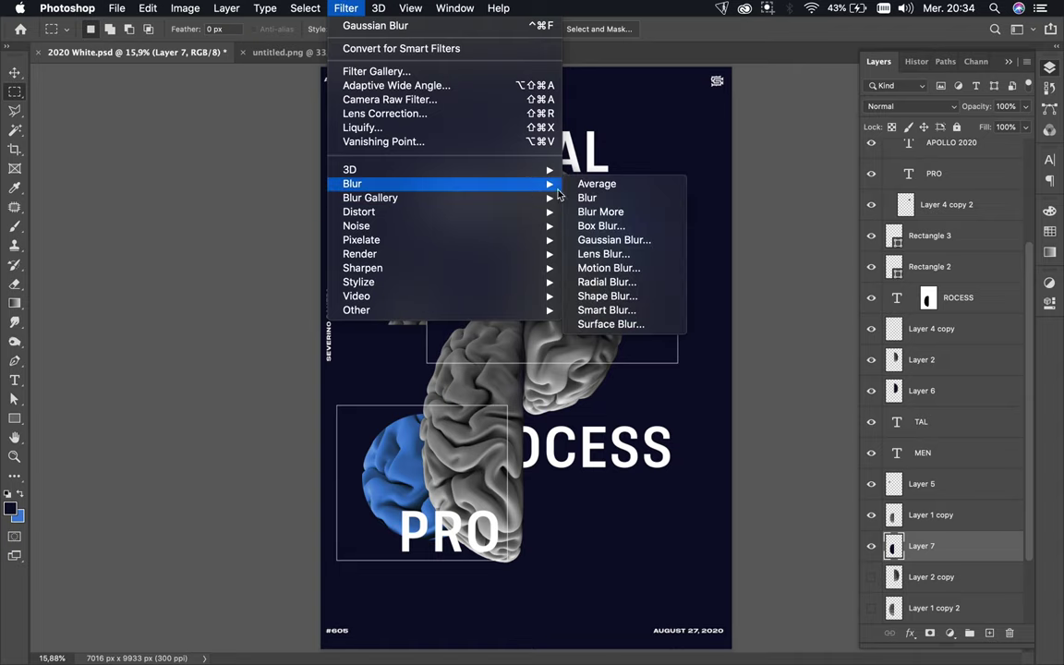
click(620, 239)
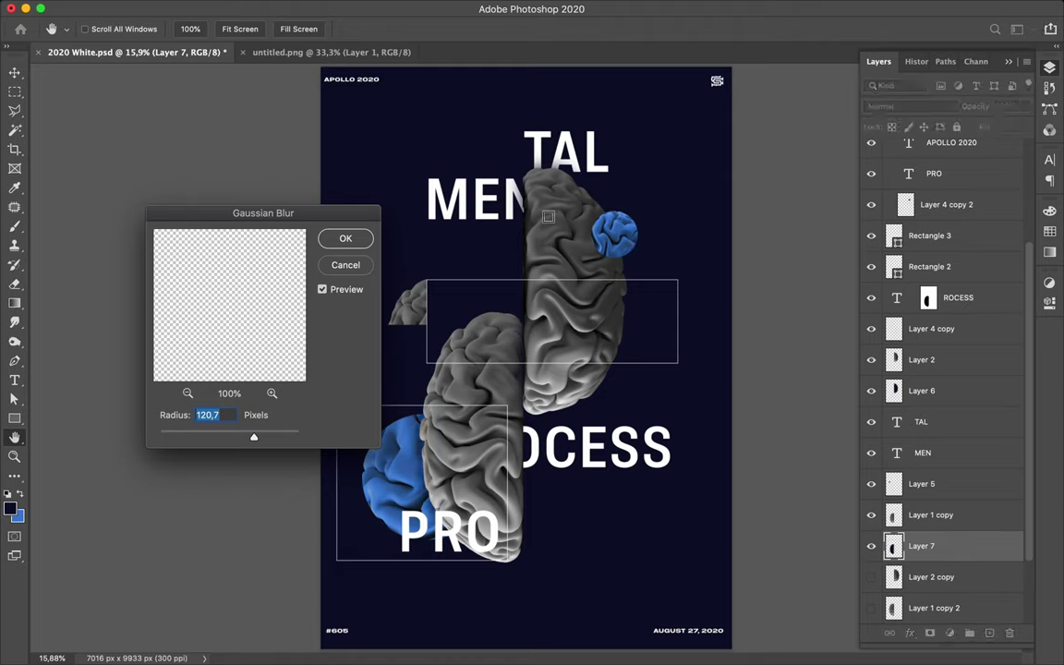
click(346, 237)
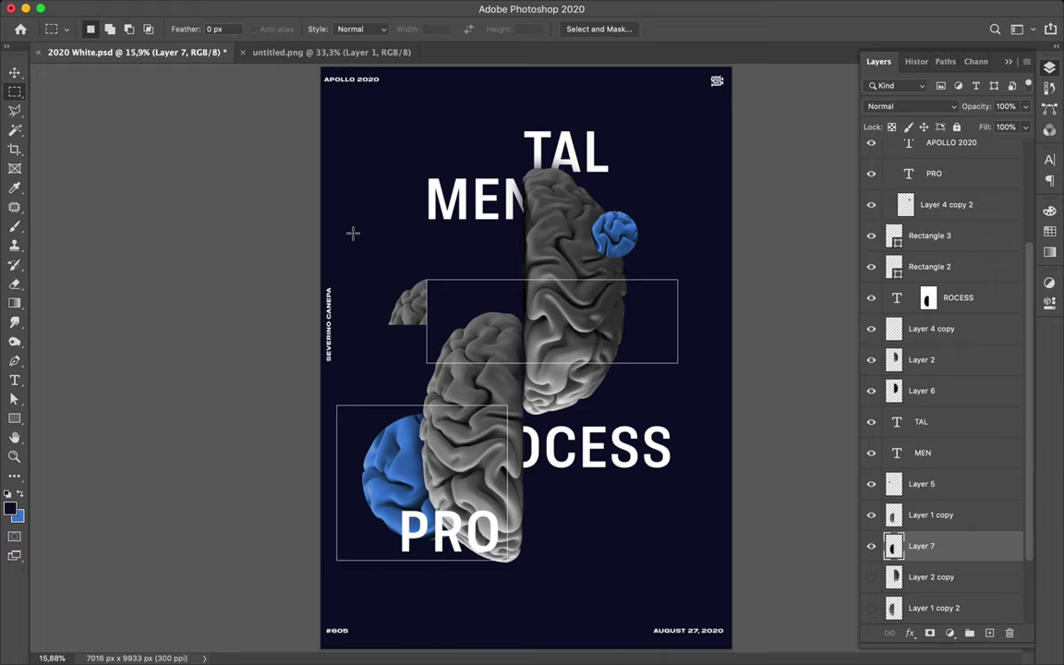
key(v)
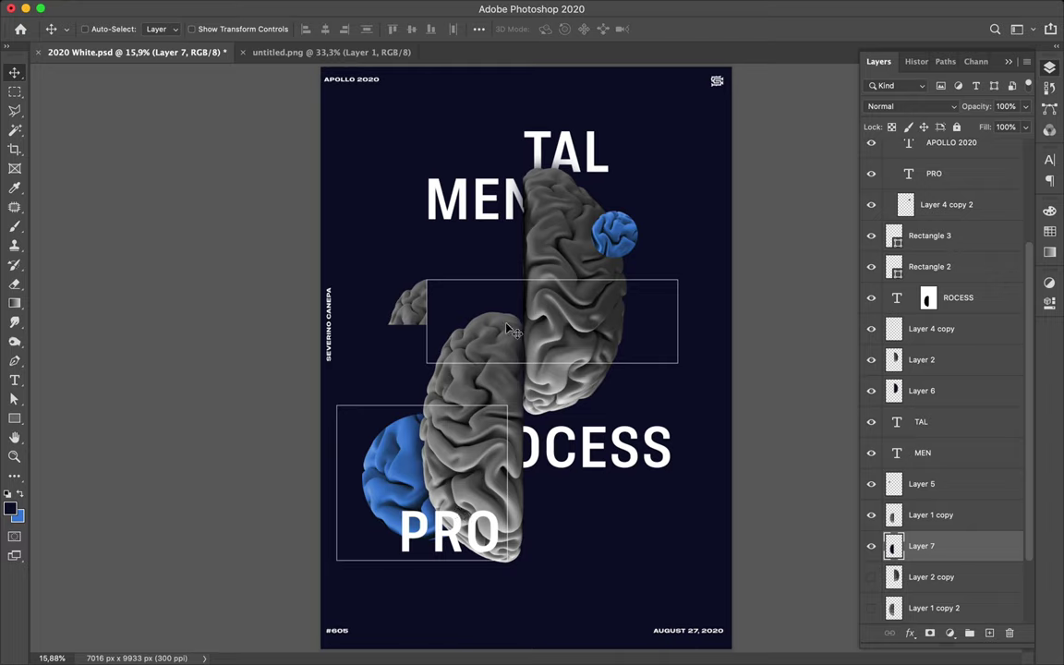
key(super)
super+click(610, 247)
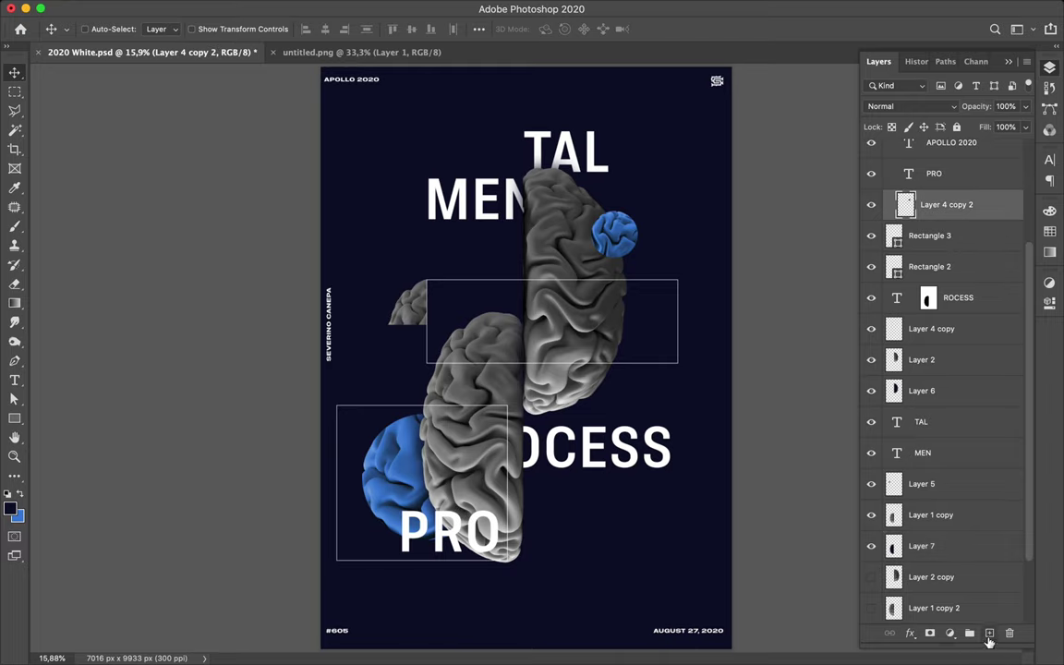
Create Layer 8 under the small blue blob, holding a navy Gaussian-blurred shadow of its shape
key(super+shift+alt+n)
drag(949, 219, 949, 245)
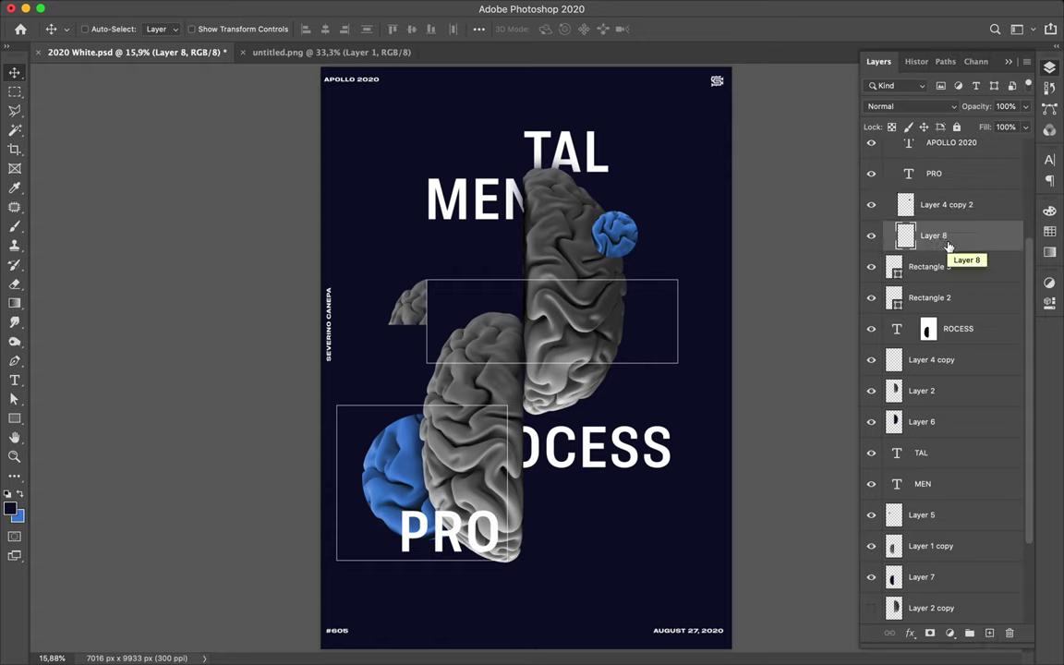
ctrl+click(913, 212)
key(b)
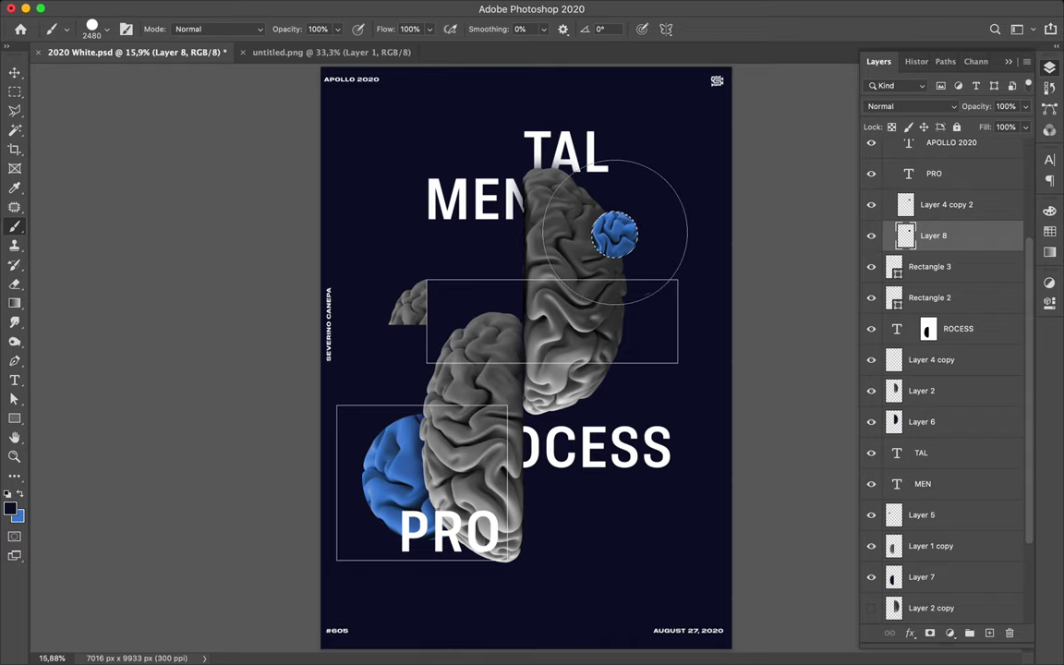
key(m)
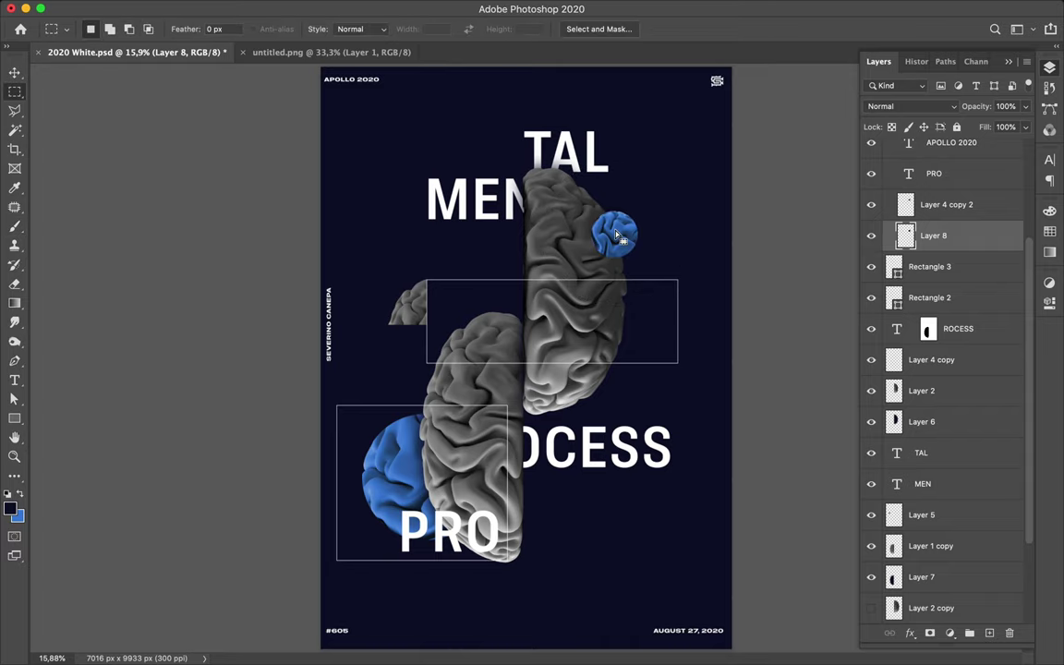
click(346, 7)
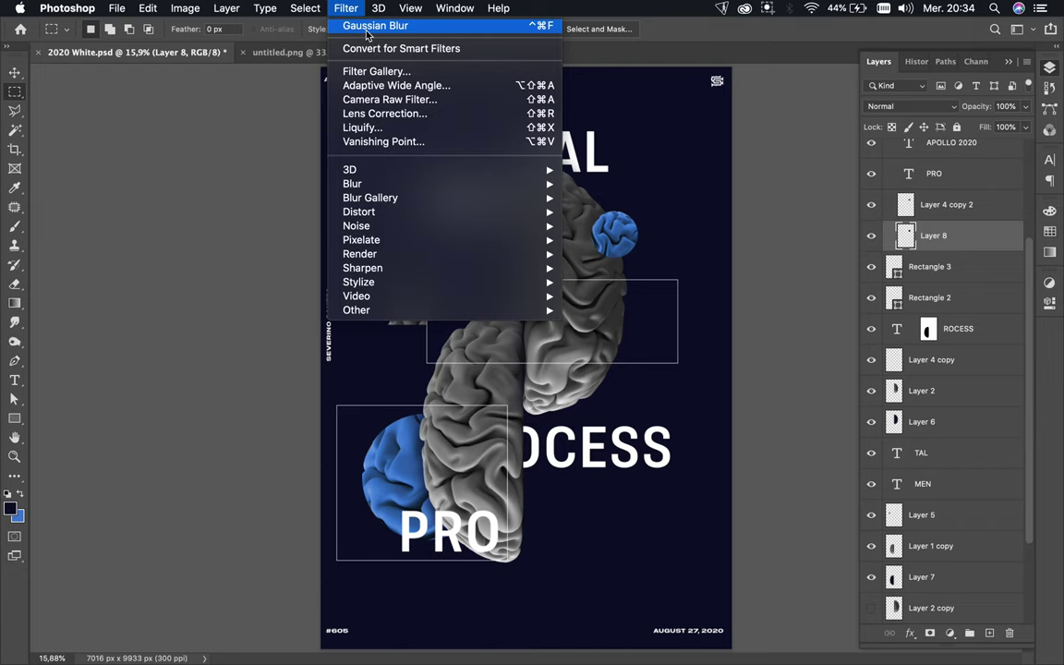
click(367, 26)
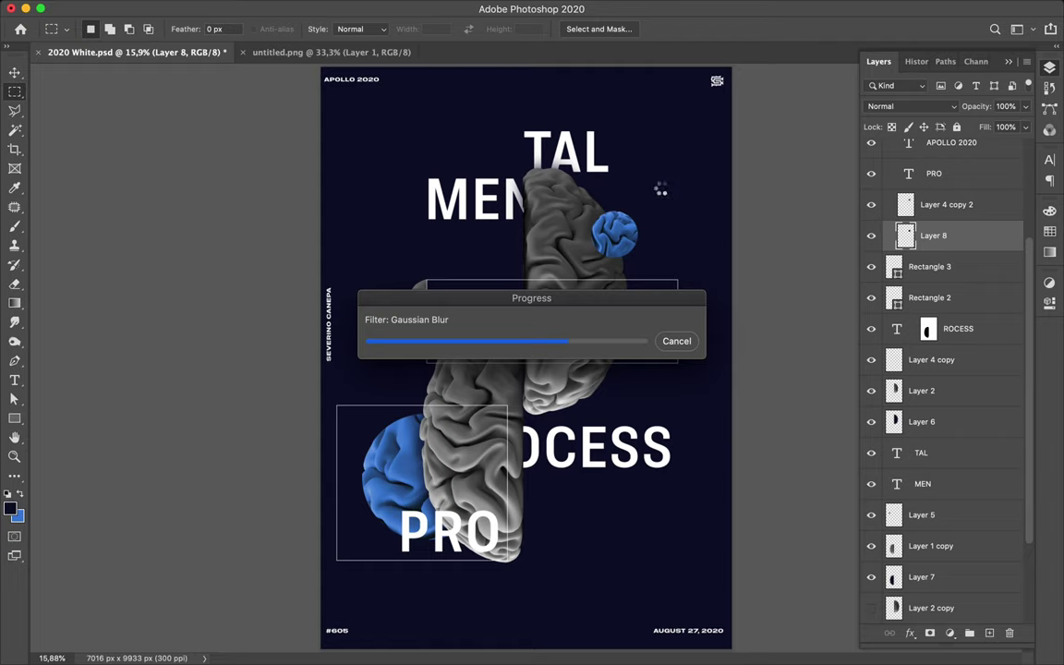
key(v)
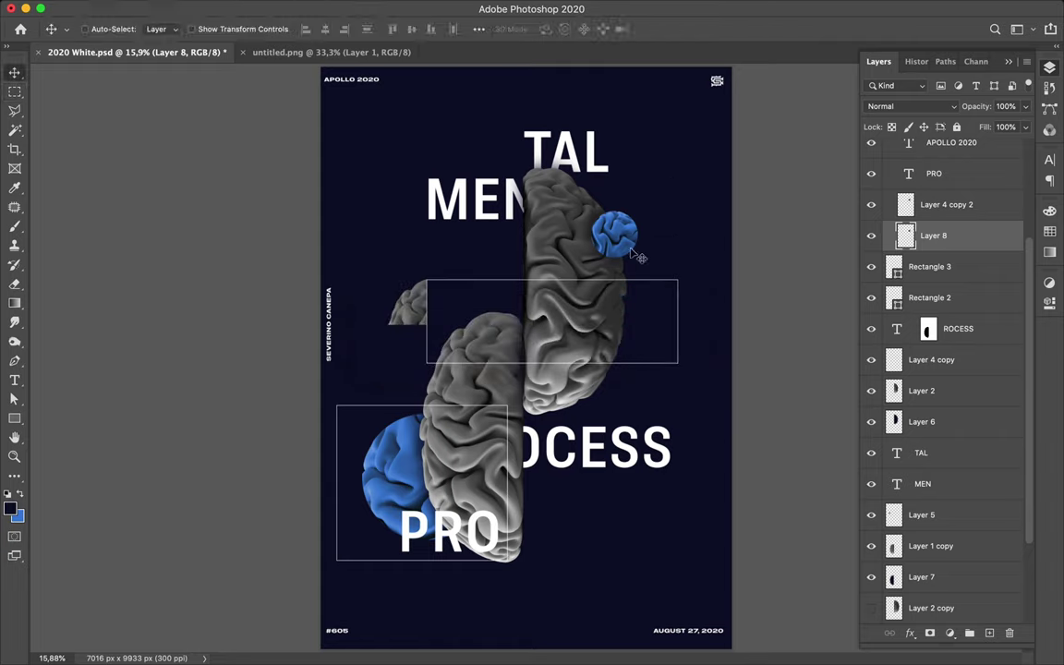
click(394, 457)
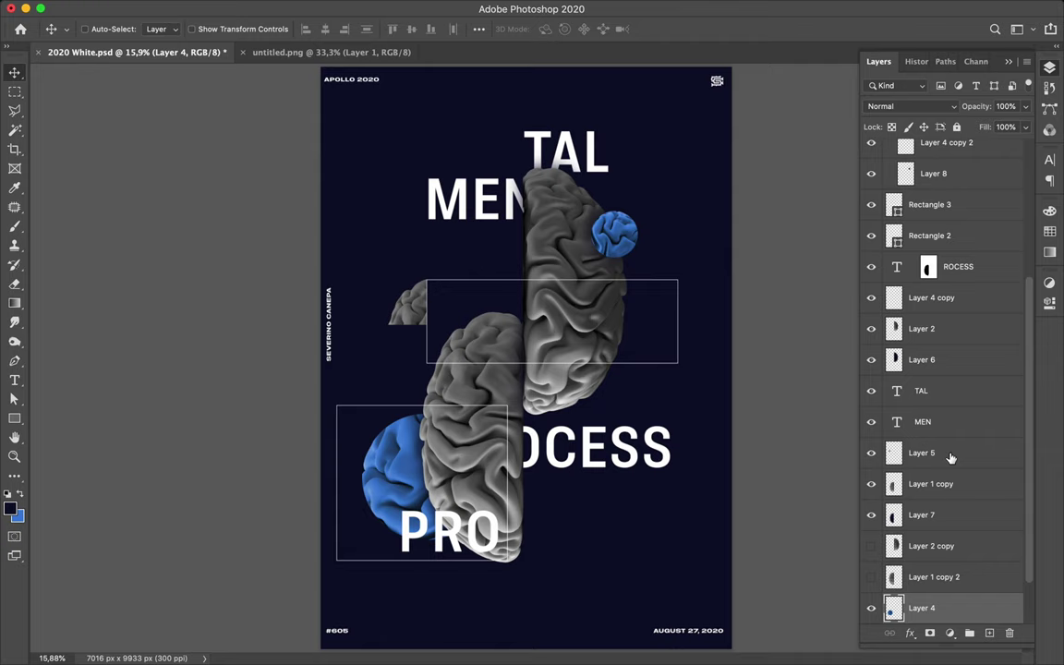
Add Layer 9 above Layer 1 with a Gaussian-blurred dark shadow of the large blue blob
scroll(950, 457, down, 2)
click(957, 576)
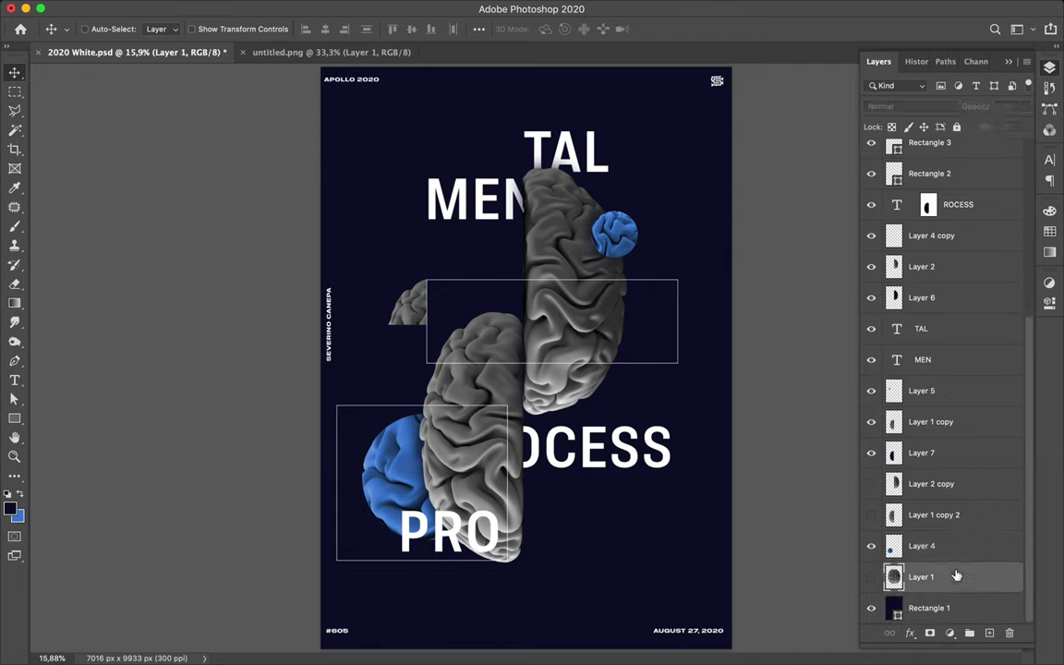
click(991, 634)
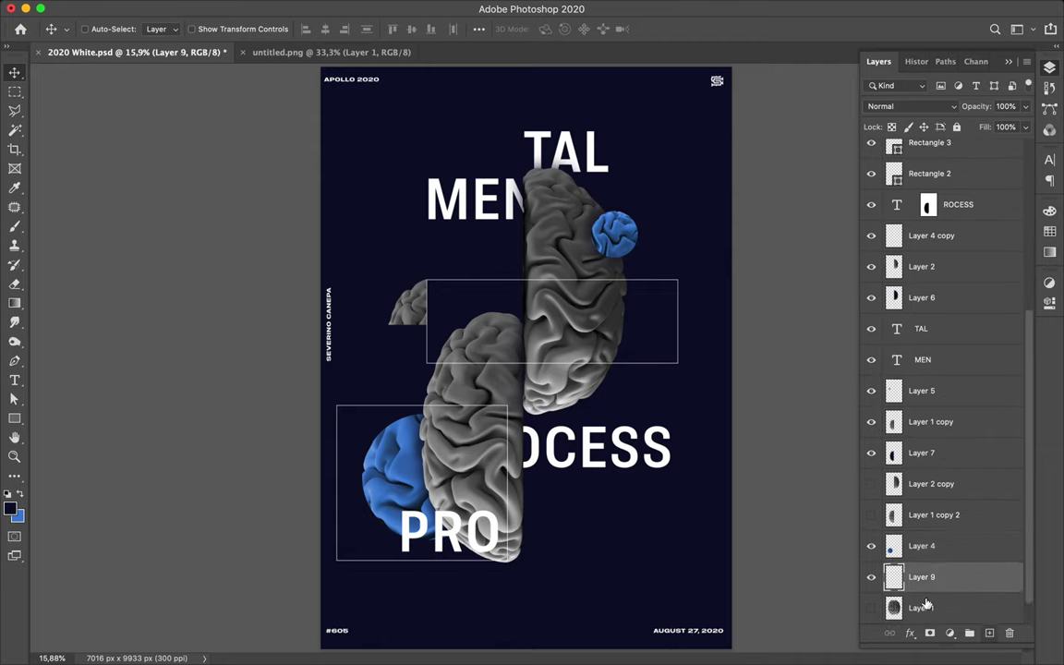
super+click(891, 552)
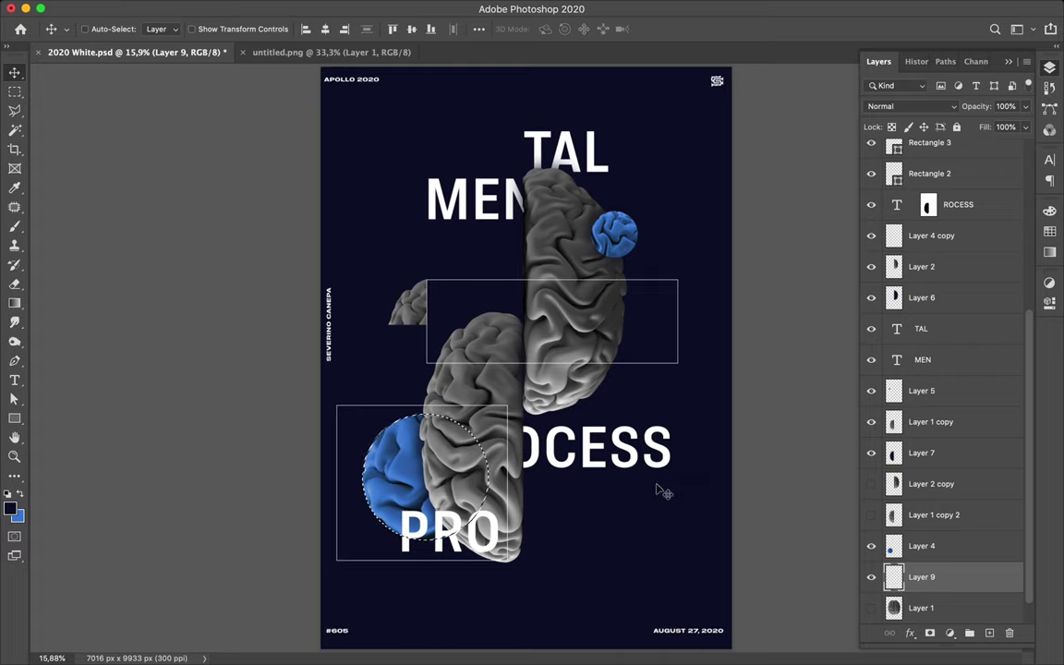
key(b)
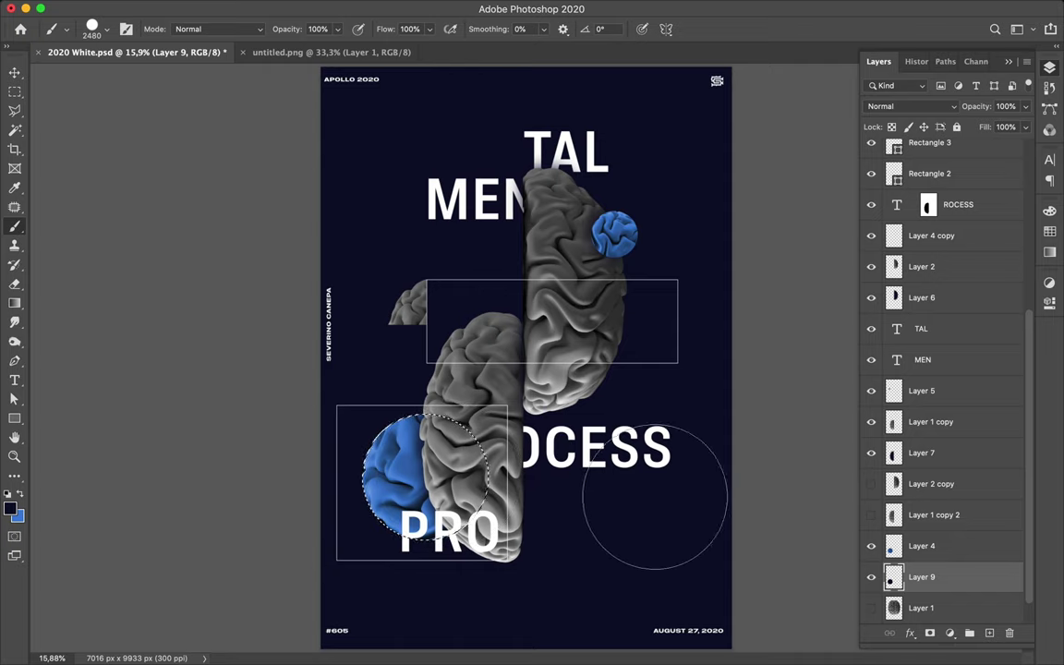
drag(308, 451, 475, 469)
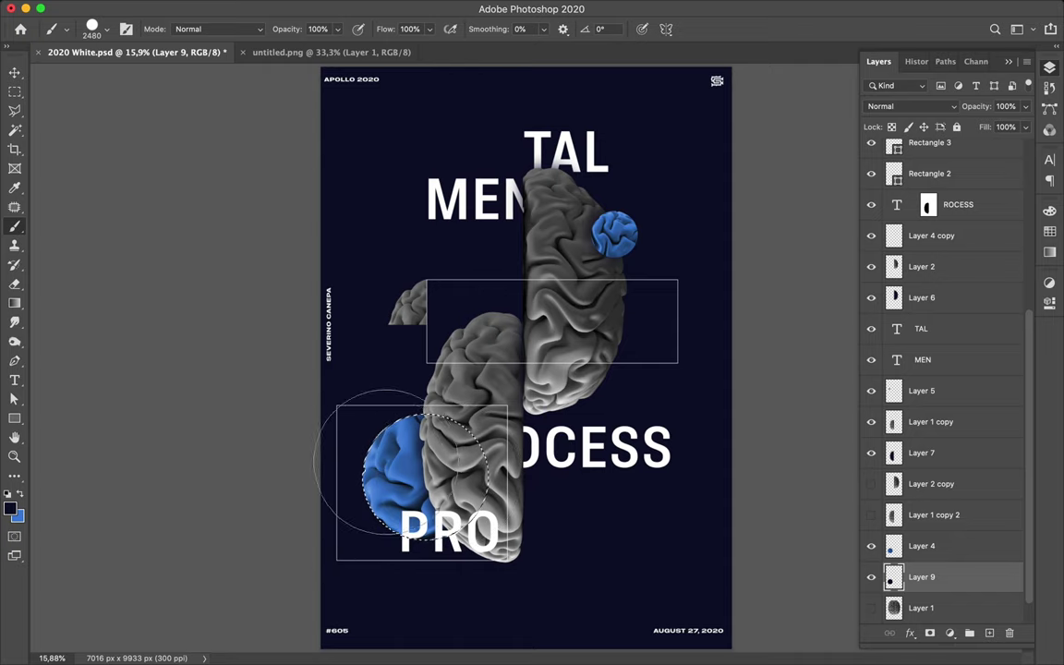
key(m)
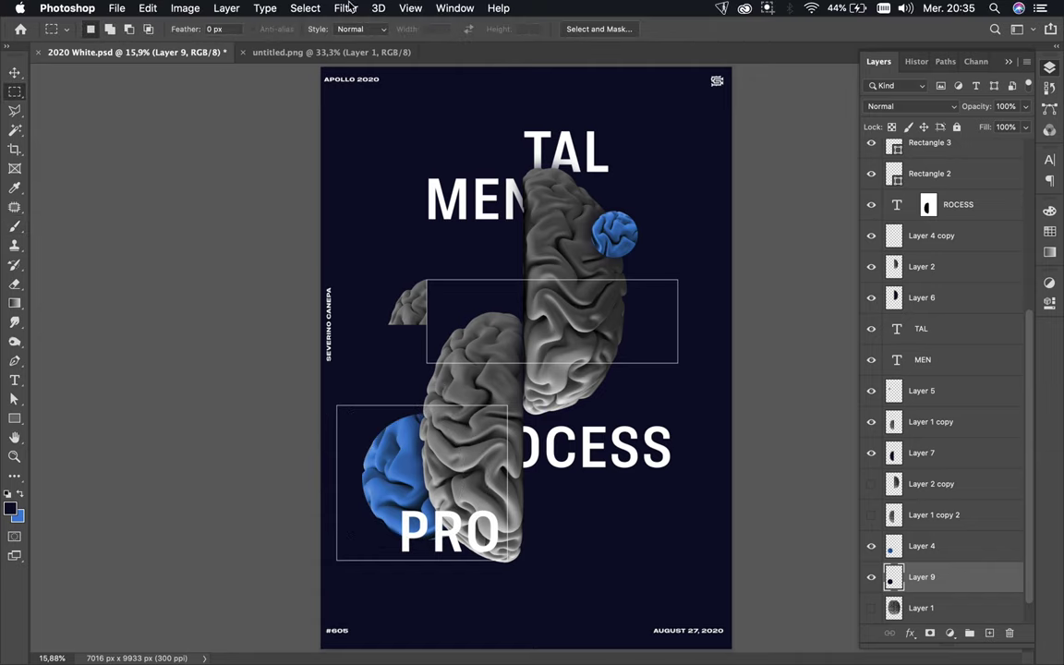
click(346, 7)
click(359, 26)
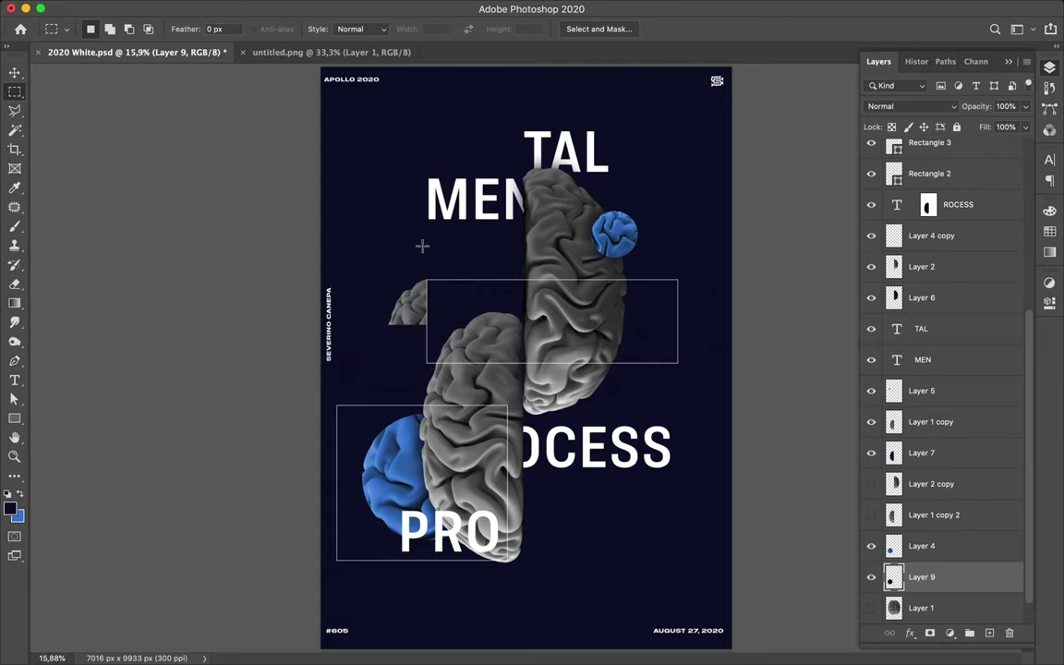
Select the headline word layers, then settle on the MEN text layer alone
key(v)
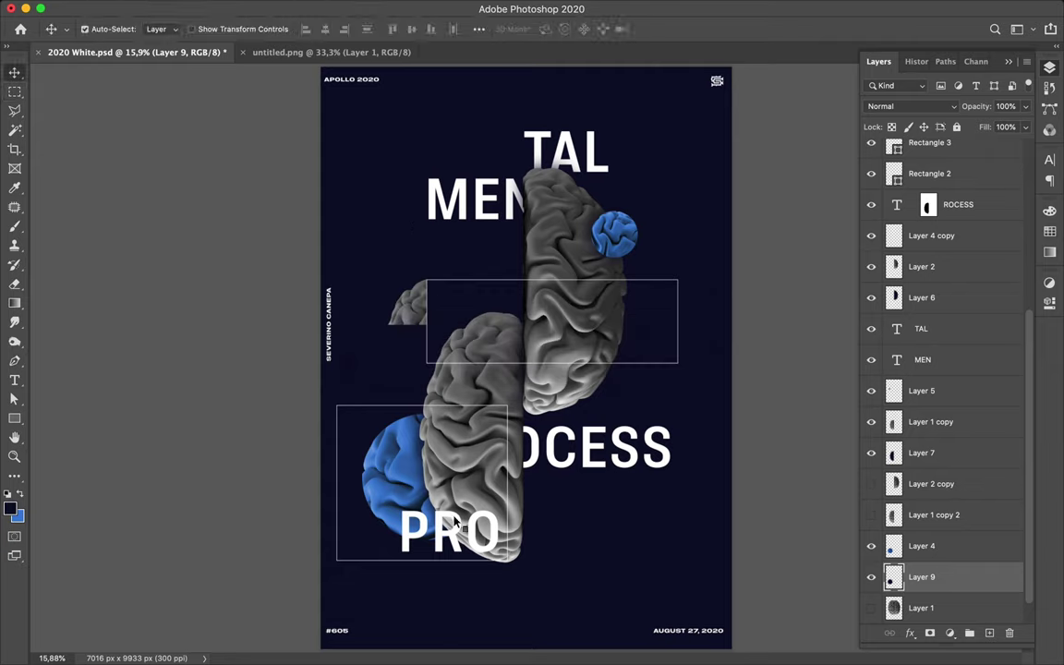
super+click(454, 522)
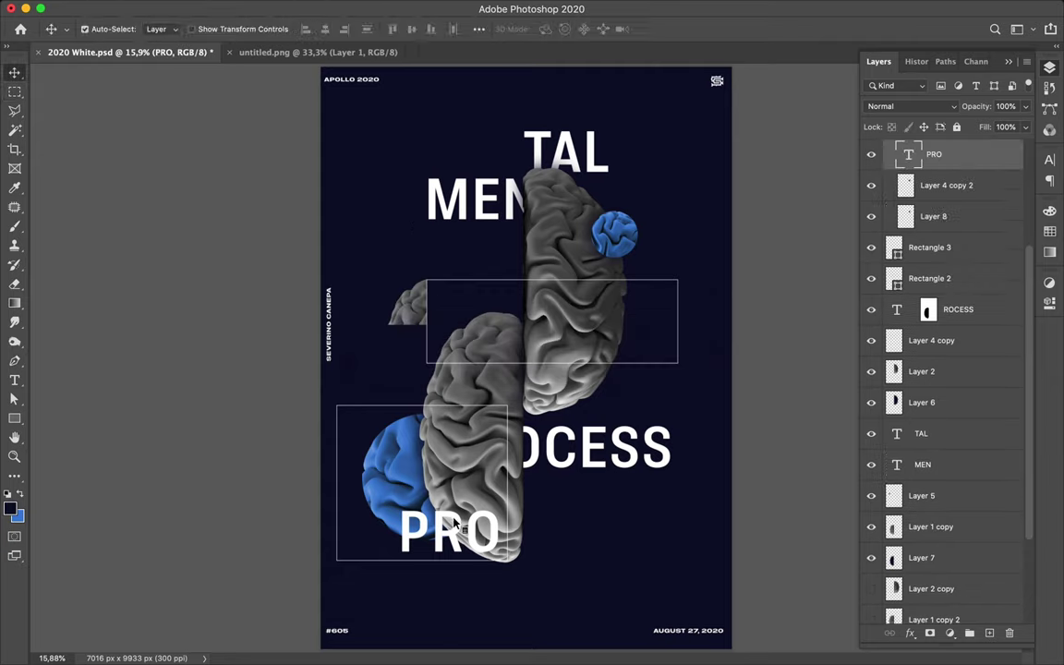
shift+click(554, 452)
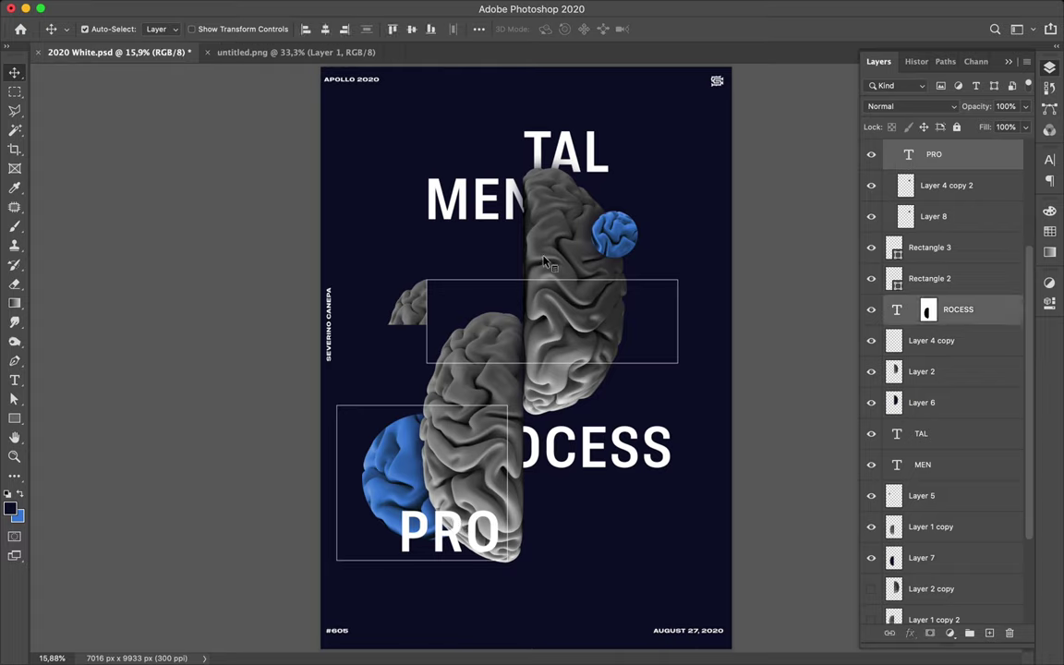
shift+click(480, 214)
shift+click(540, 157)
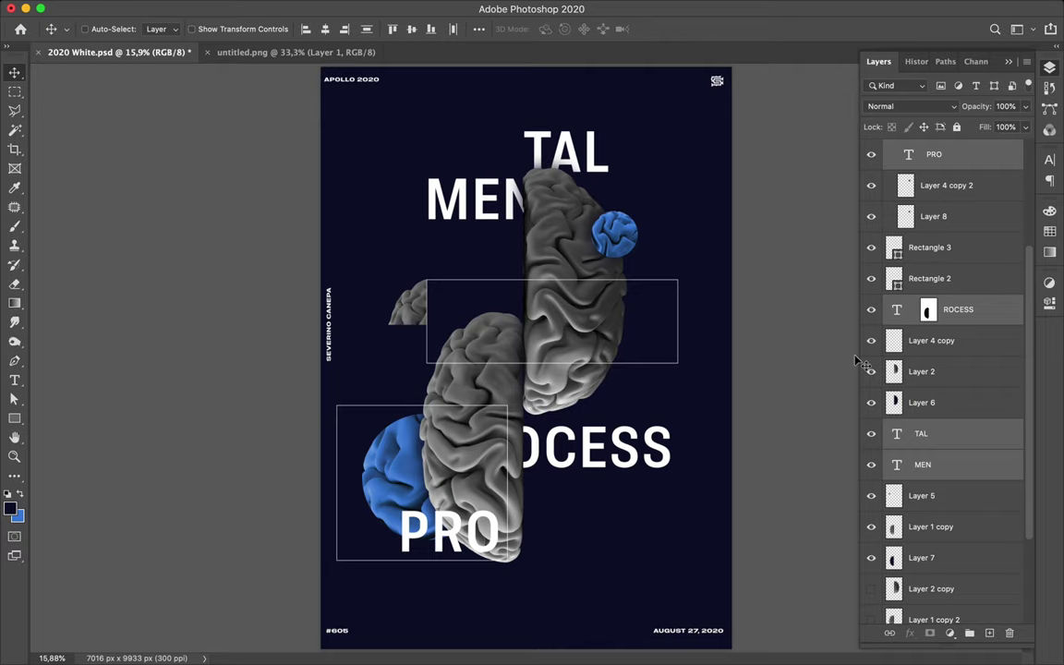
click(935, 466)
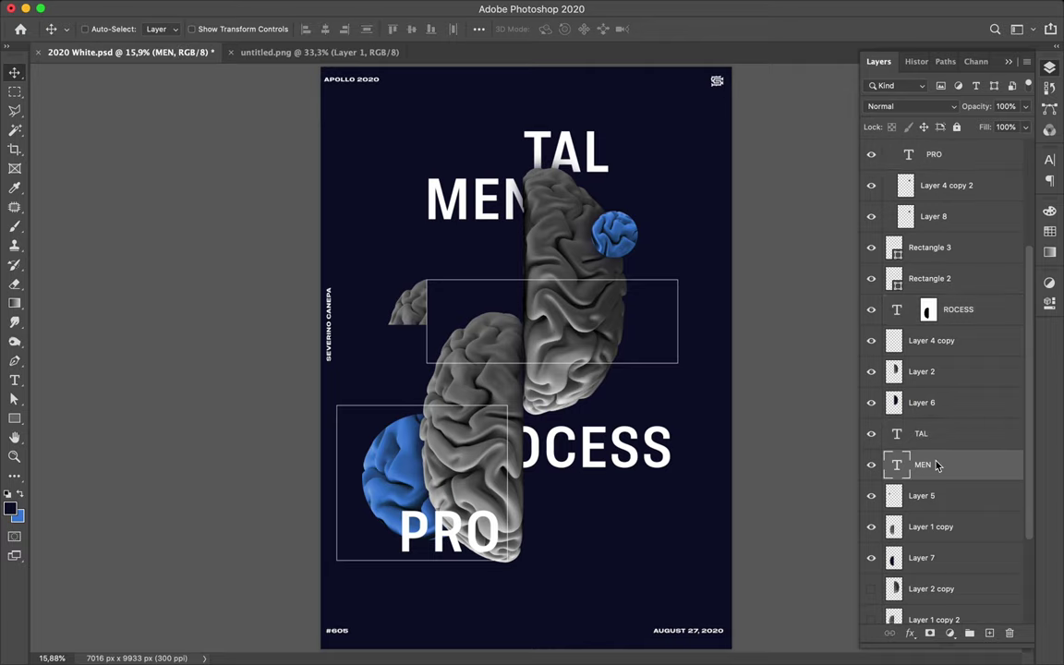
Give MEN a drop shadow in the sampled navy background colour, 10% spread, 117 px size
double_click(944, 466)
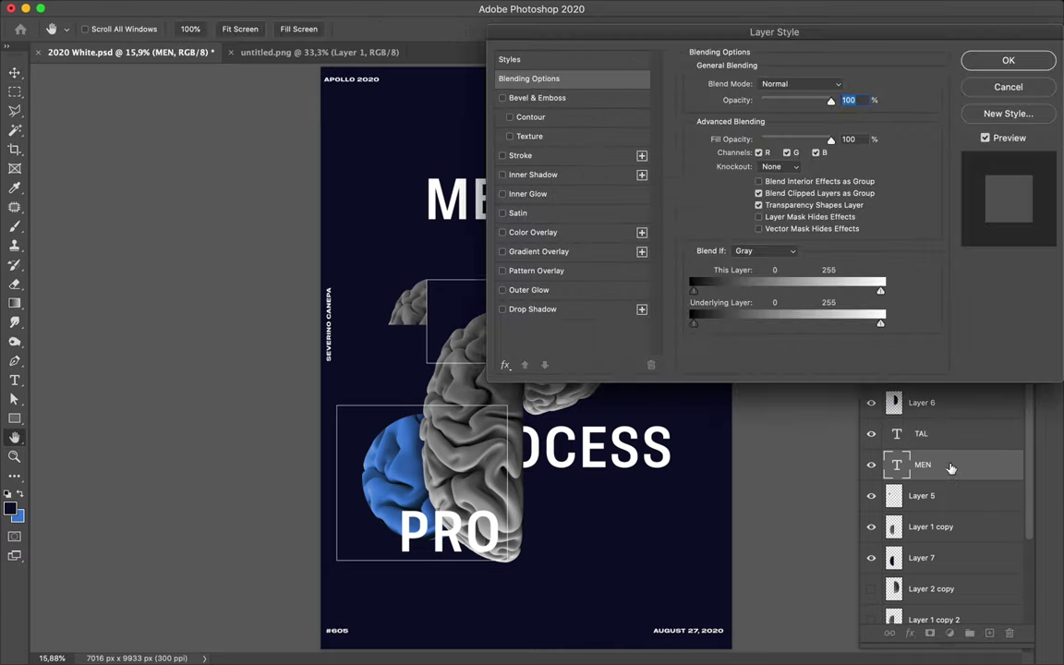
click(534, 313)
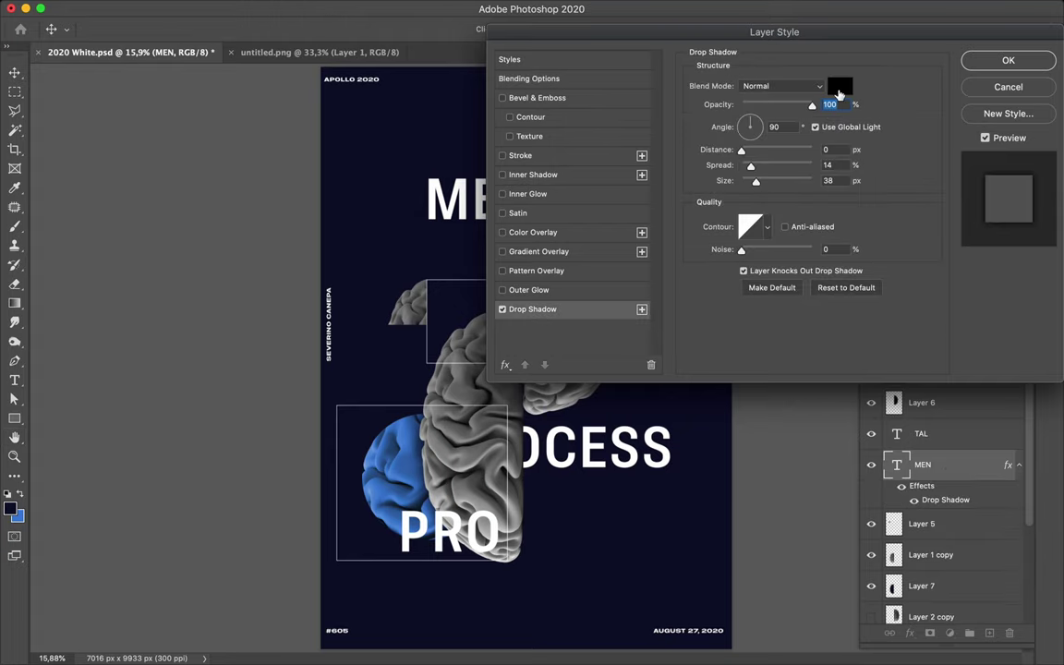
click(839, 87)
click(351, 175)
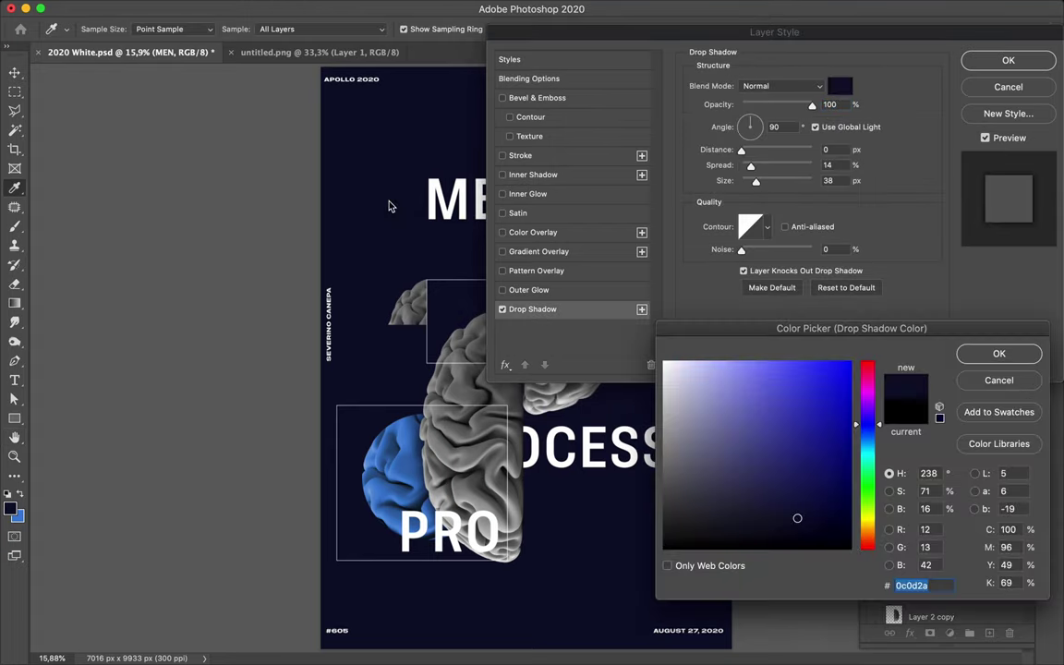
click(977, 353)
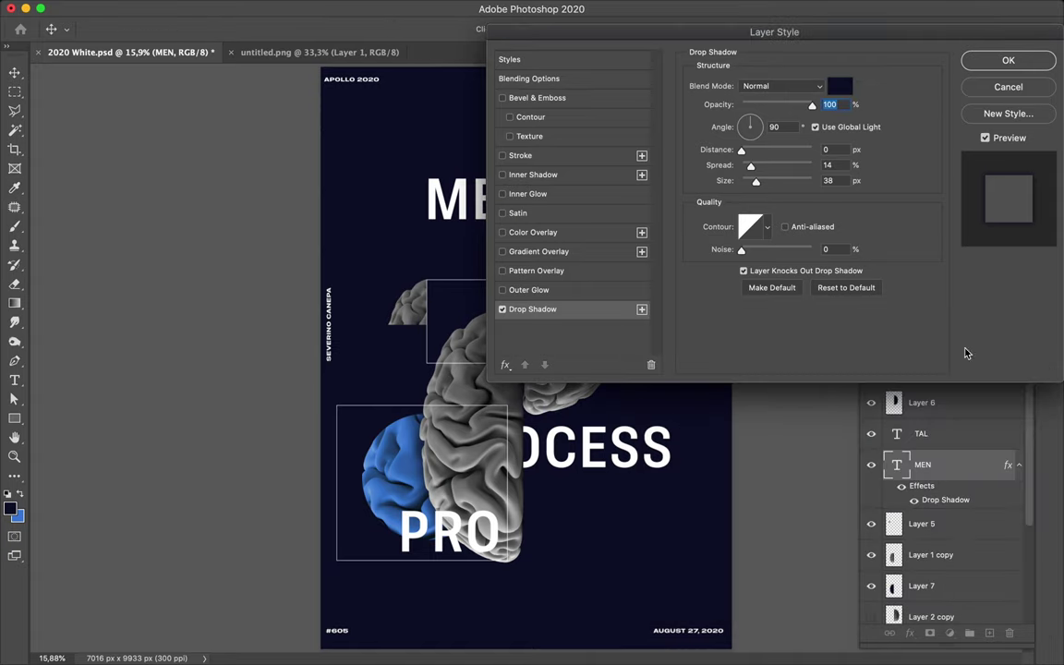
drag(750, 167, 779, 187)
click(995, 62)
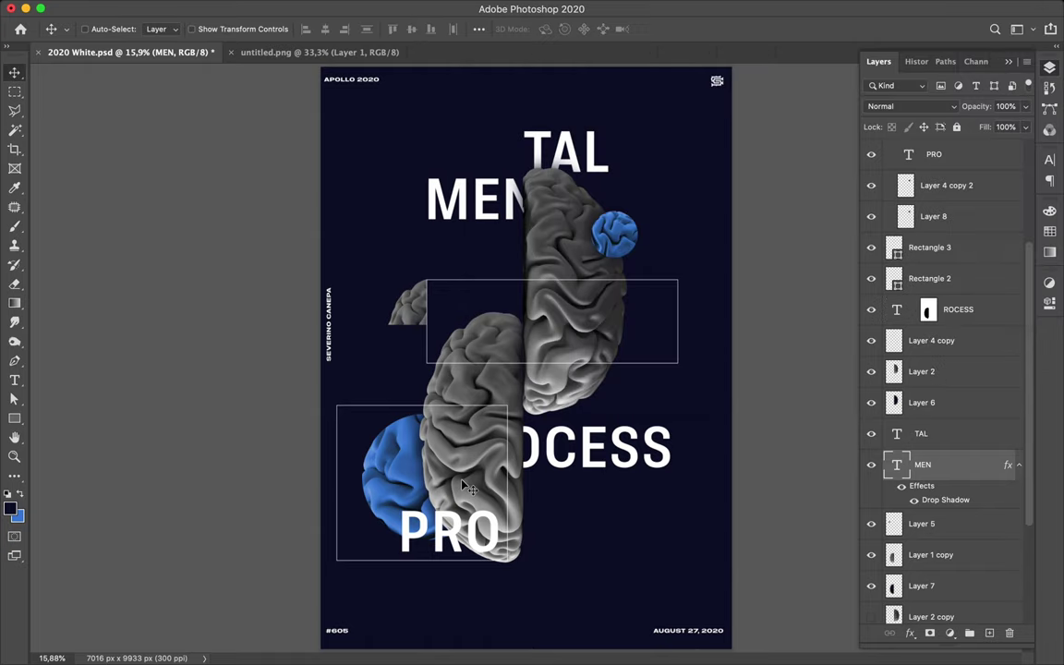
Copy the MEN layer's drop shadow layer style
scroll(465, 487, up, 2)
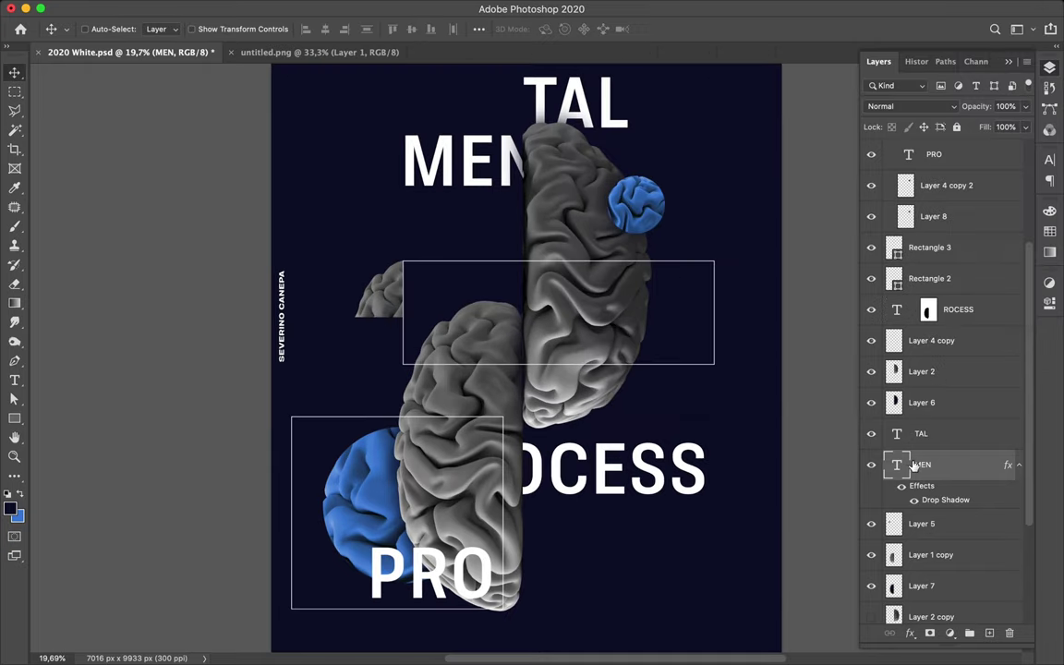
right_click(939, 466)
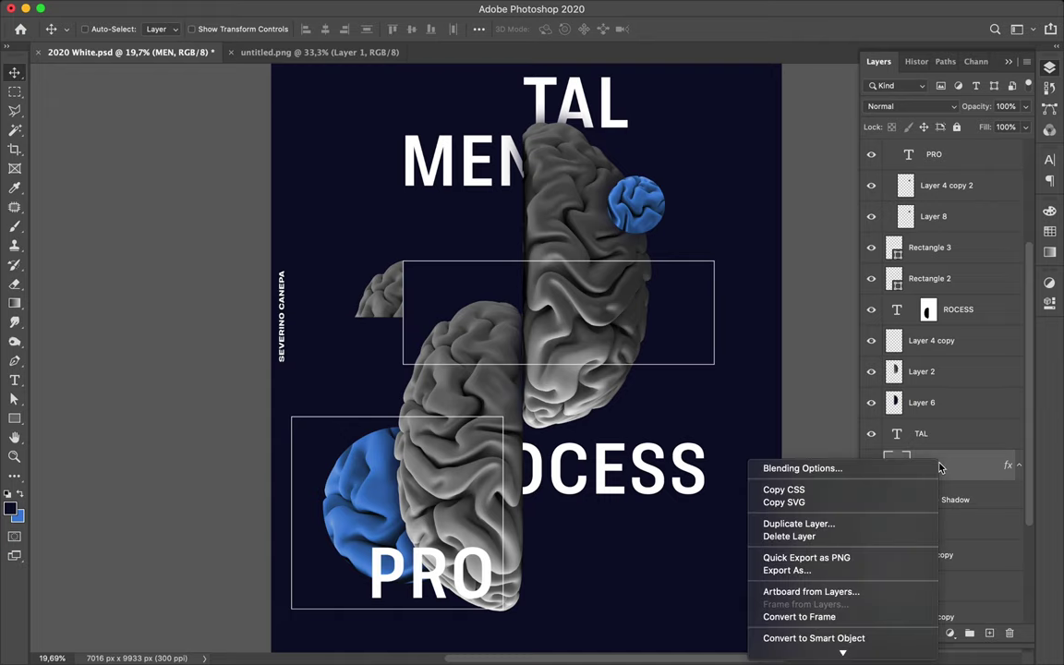
scroll(883, 527, down, 5)
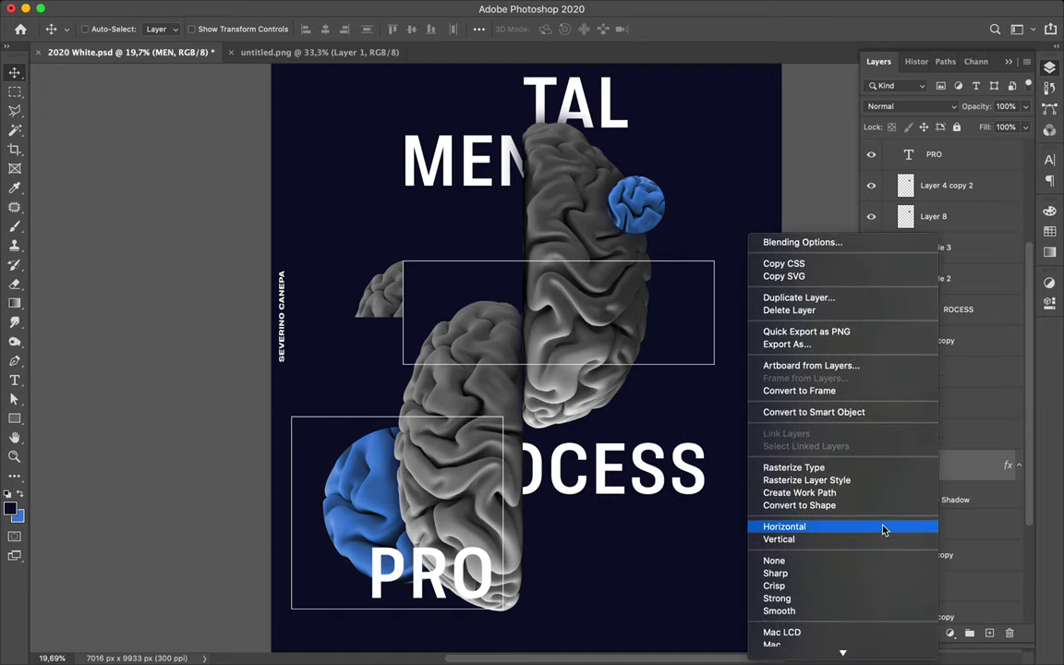
scroll(884, 530, down, 8)
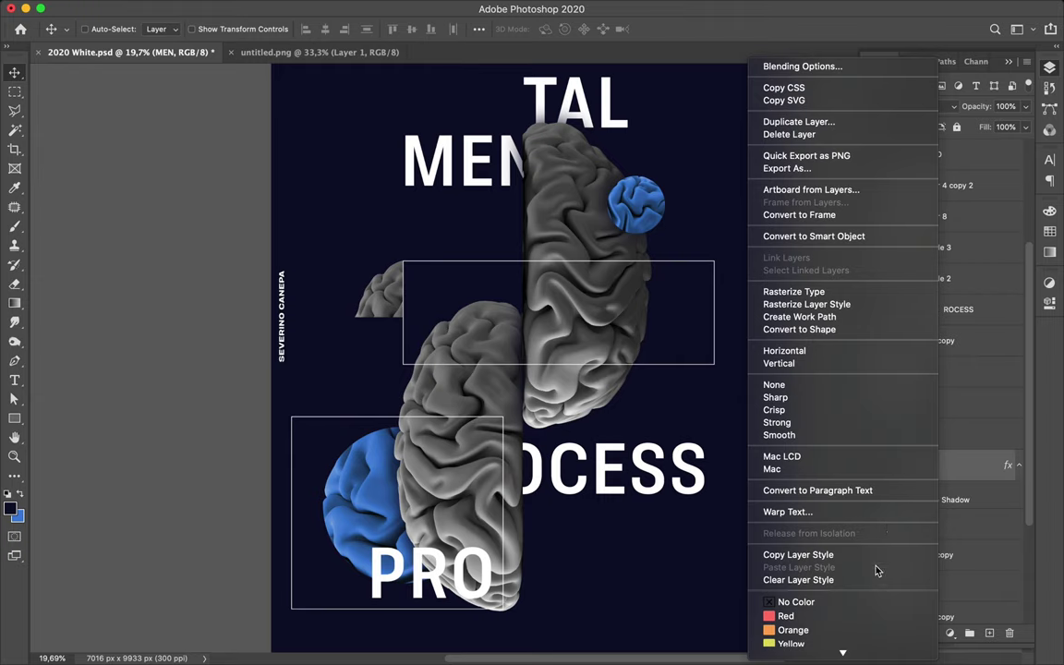
click(877, 557)
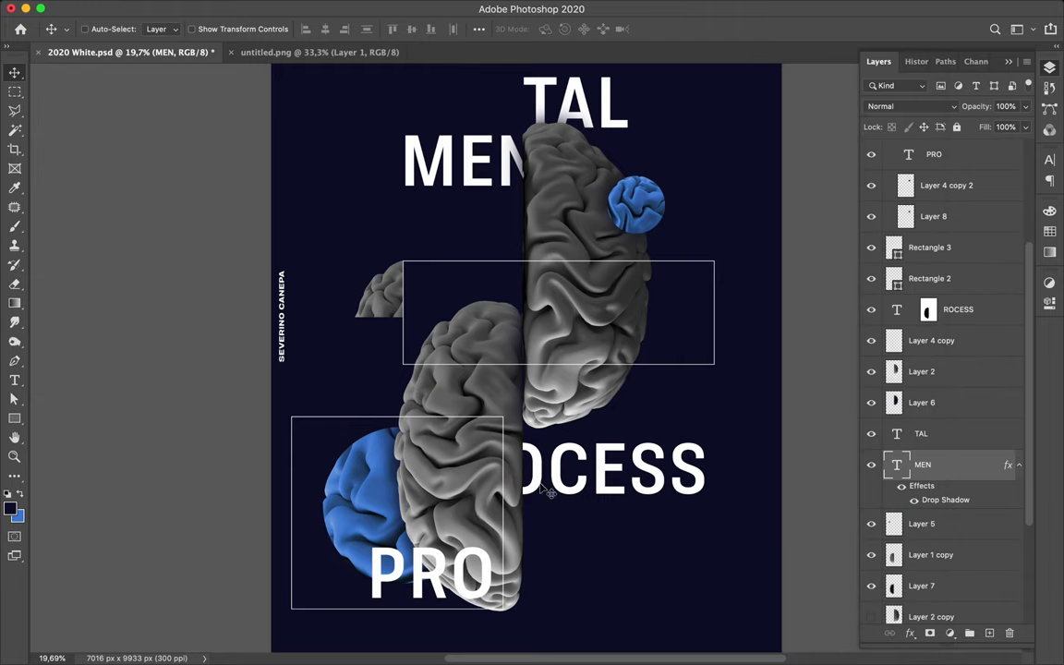
Paste the copied drop shadow style onto the PRO text layer
click(380, 525)
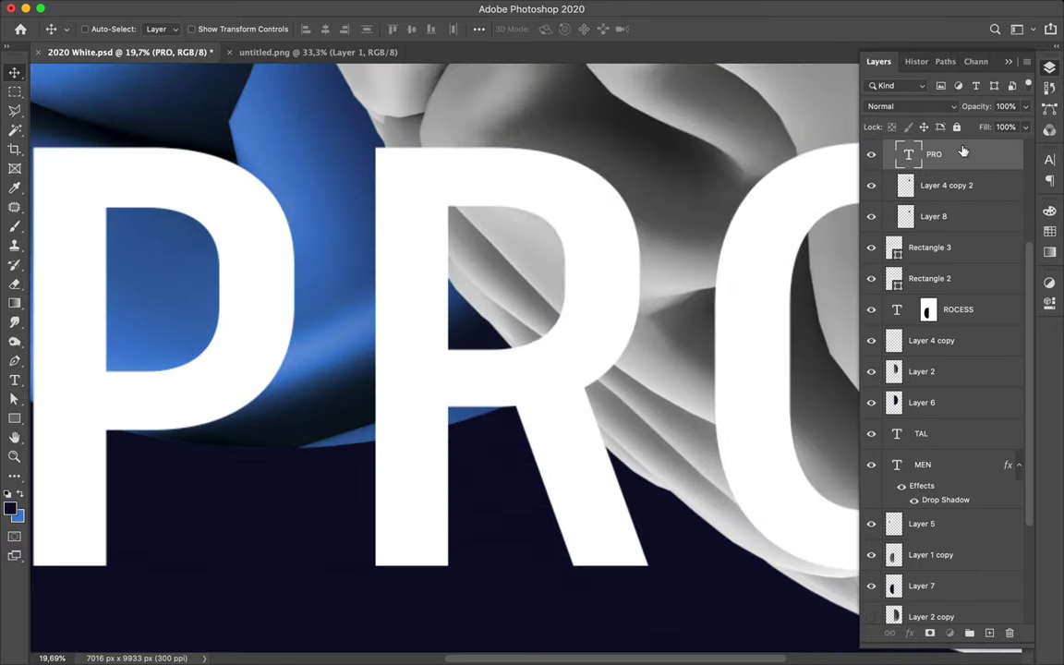
key(super+0)
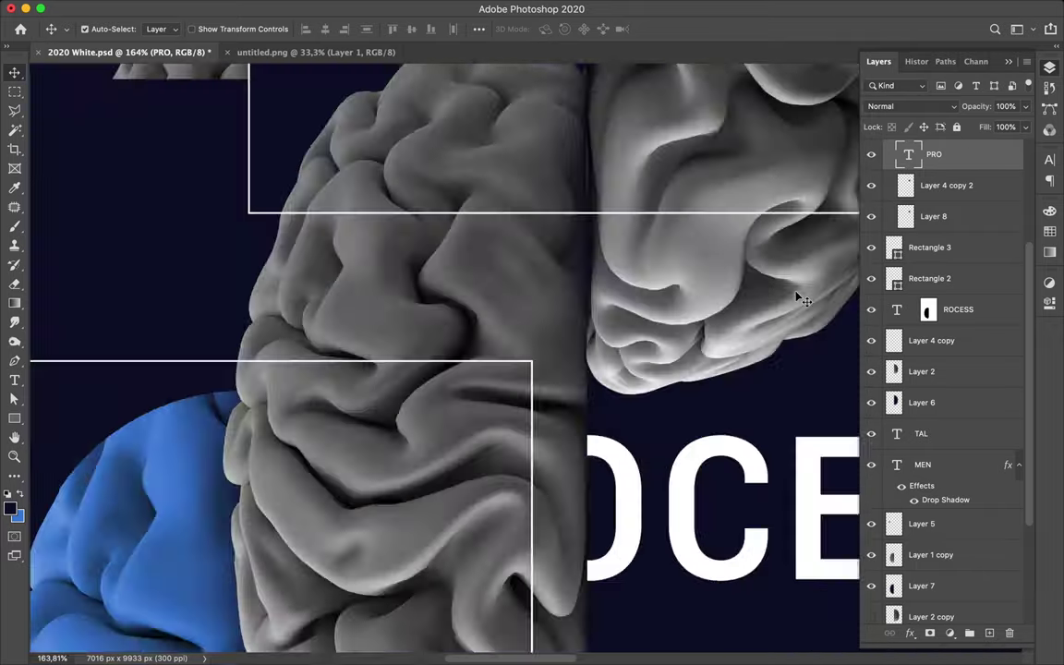
right_click(983, 159)
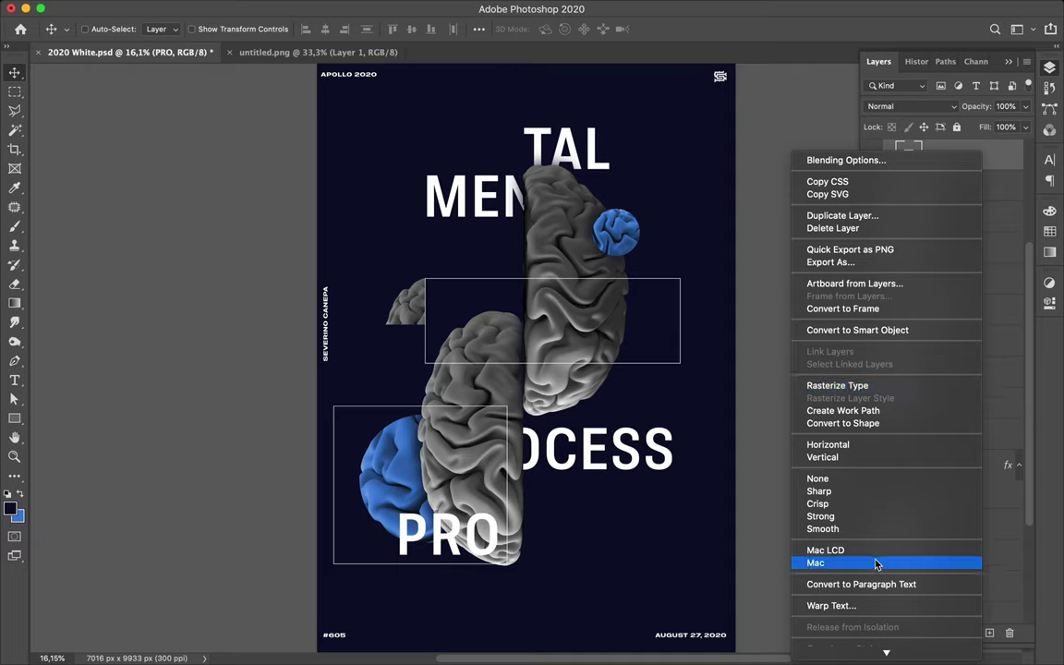
scroll(878, 564, down, 5)
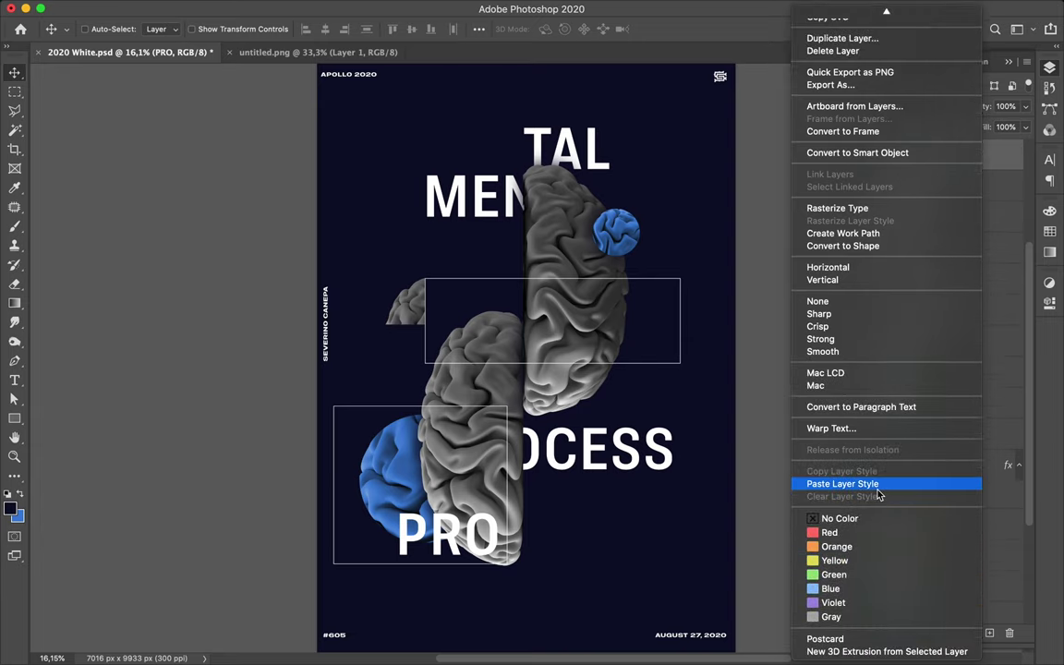
click(875, 485)
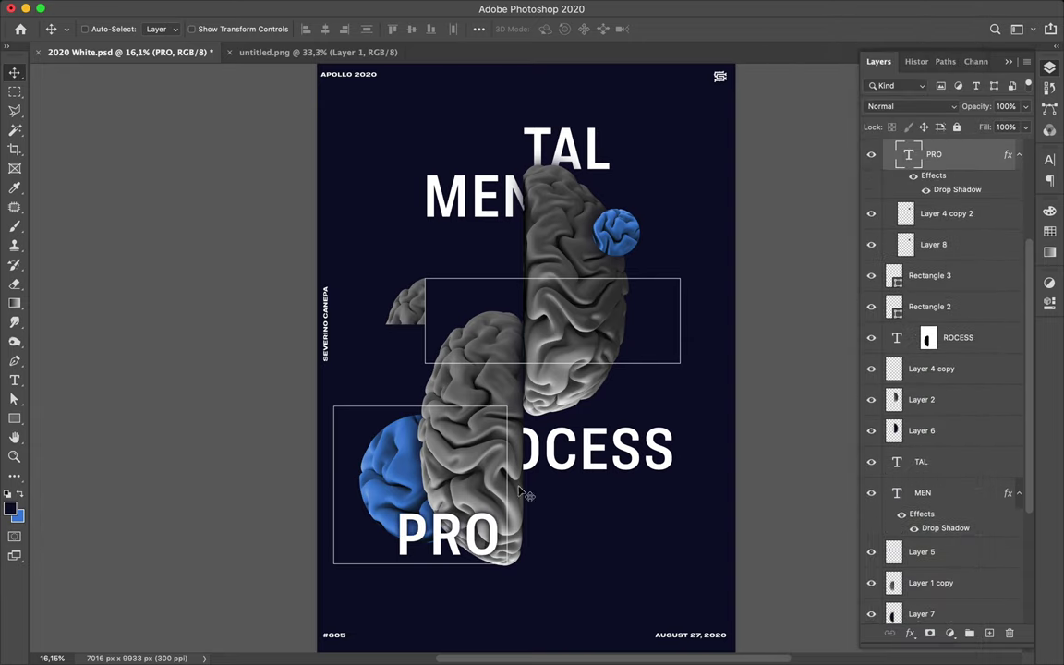
scroll(518, 491, up, 8)
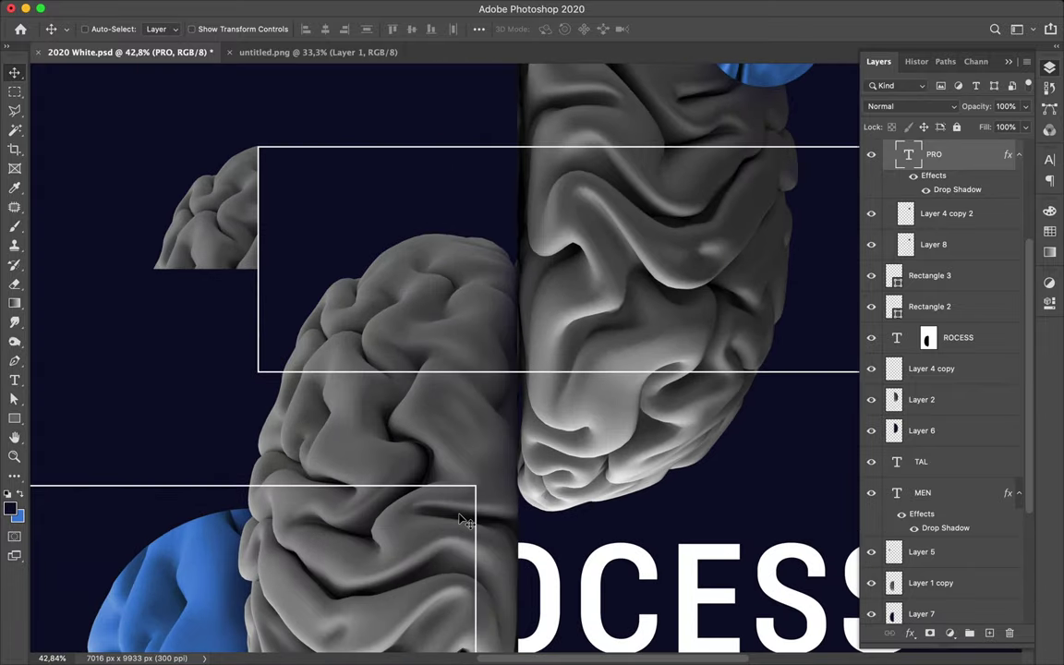
scroll(462, 519, down, 10)
scroll(467, 521, up, 4)
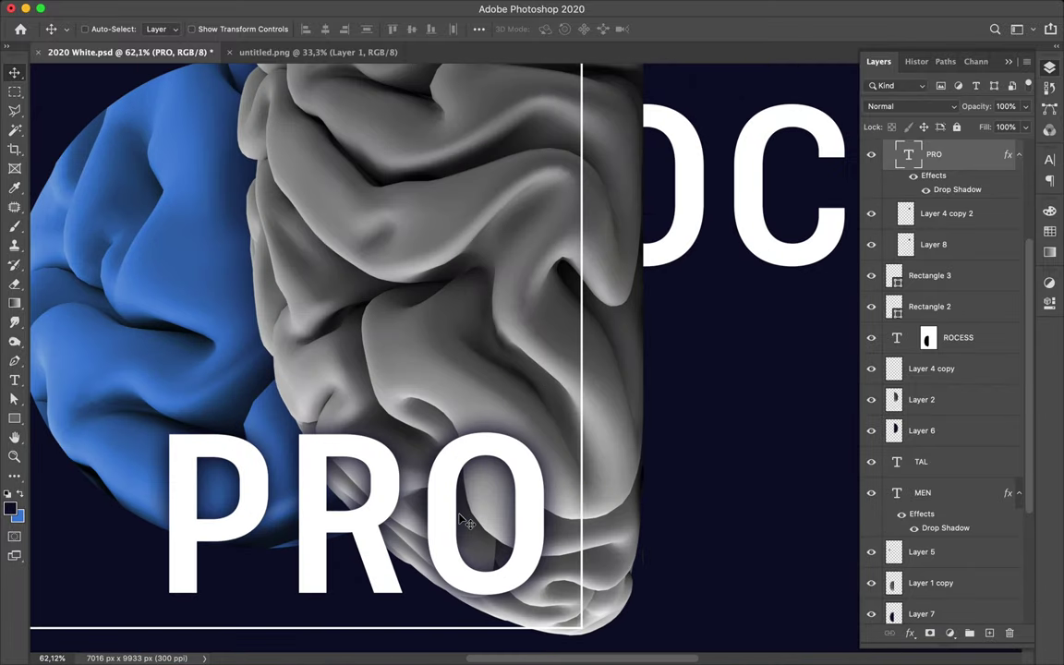
Reduce PRO's drop shadow to 82% opacity and 0% spread, keeping the 117 px size
double_click(972, 169)
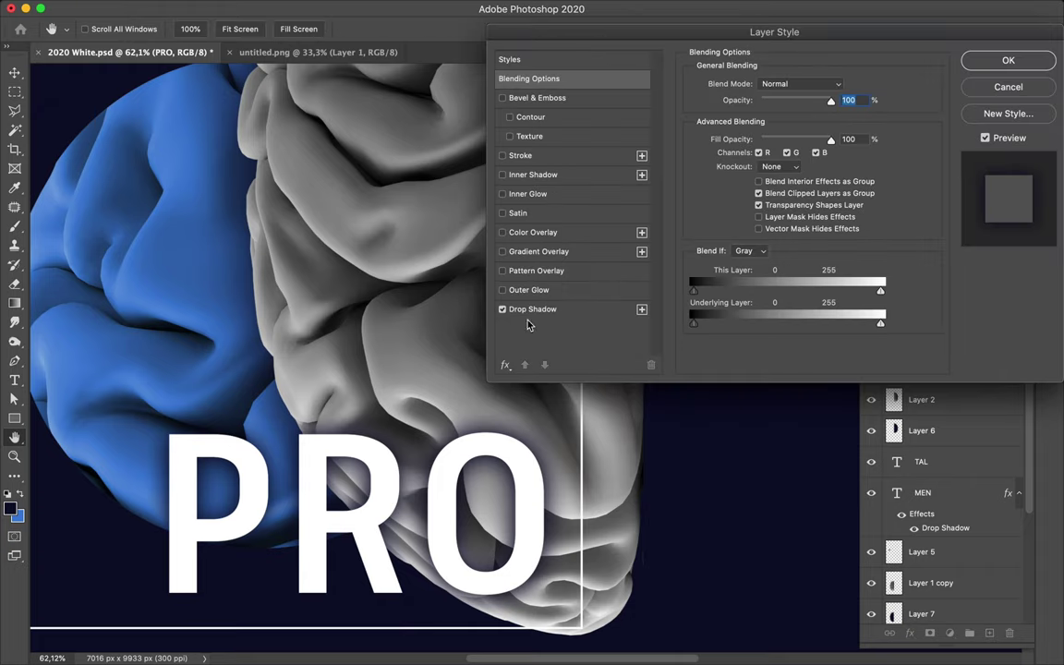
click(554, 312)
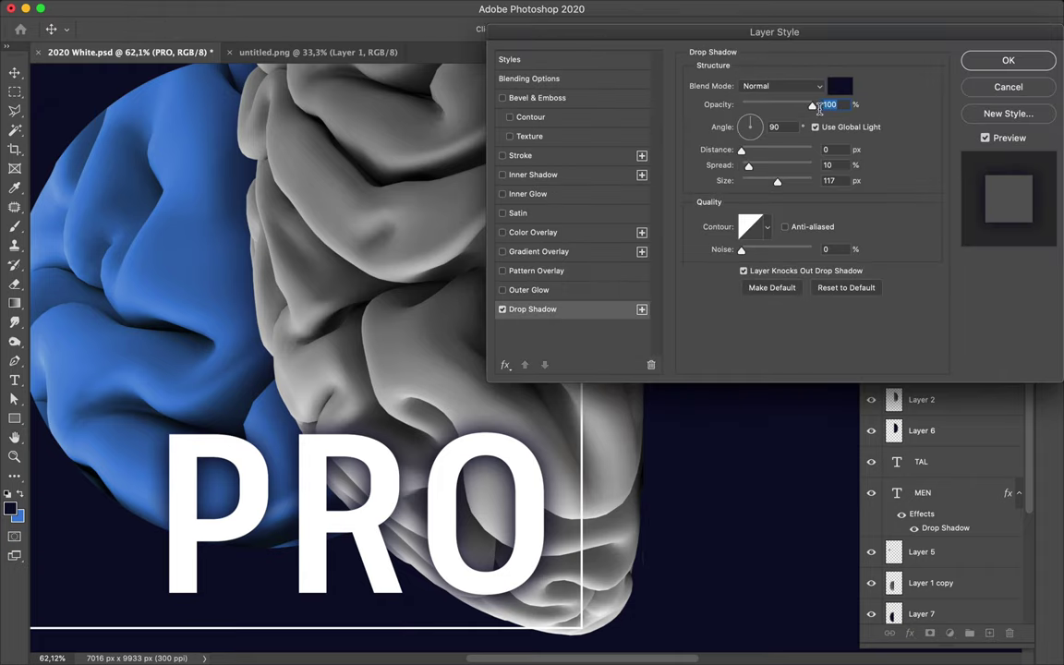
drag(813, 109, 800, 110)
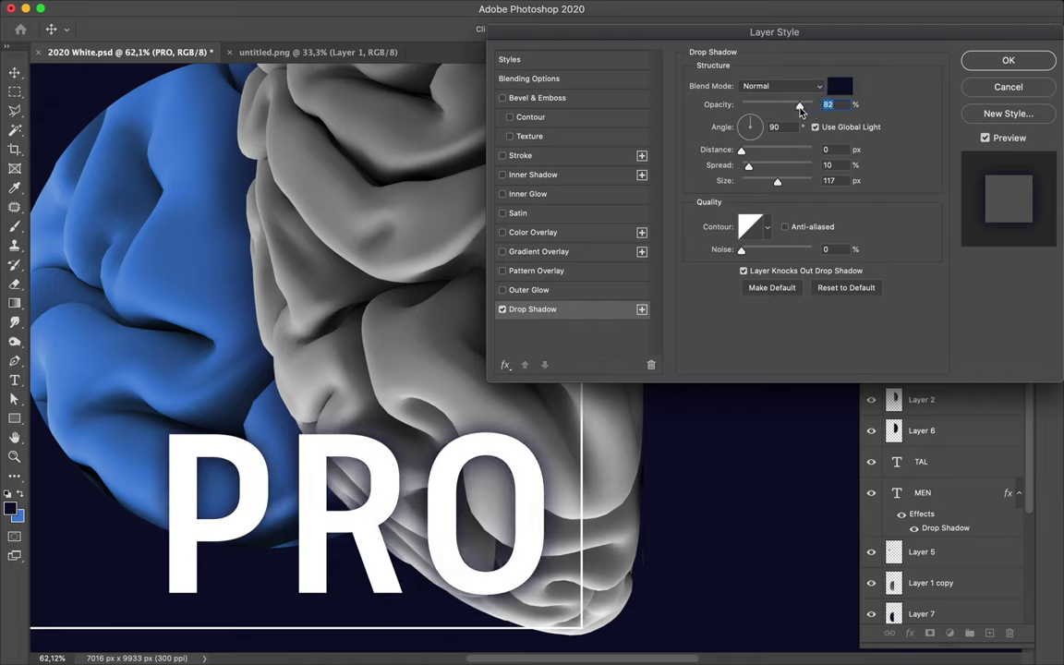
drag(748, 165, 732, 169)
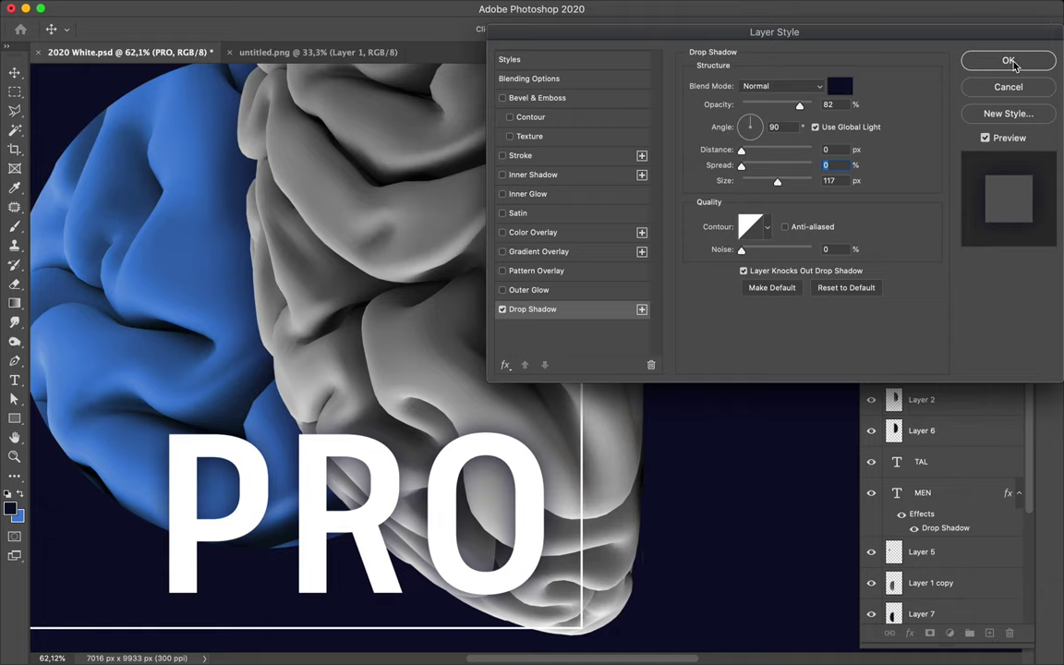
click(504, 311)
click(503, 310)
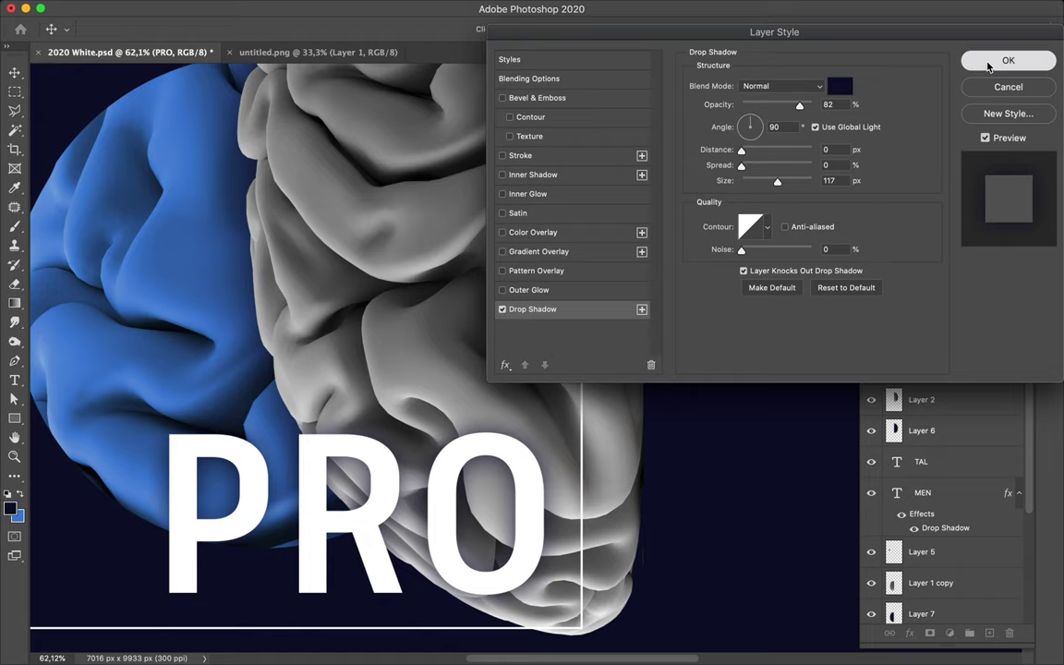
click(987, 62)
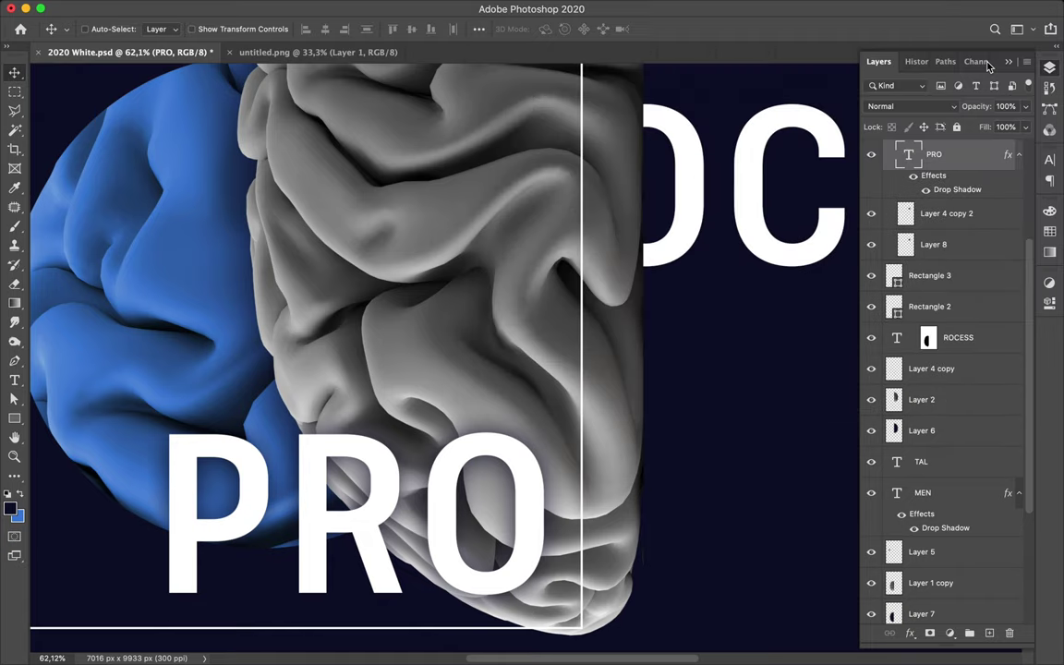
Copy PRO's revised drop shadow layer style
right_click(977, 154)
scroll(862, 428, down, 5)
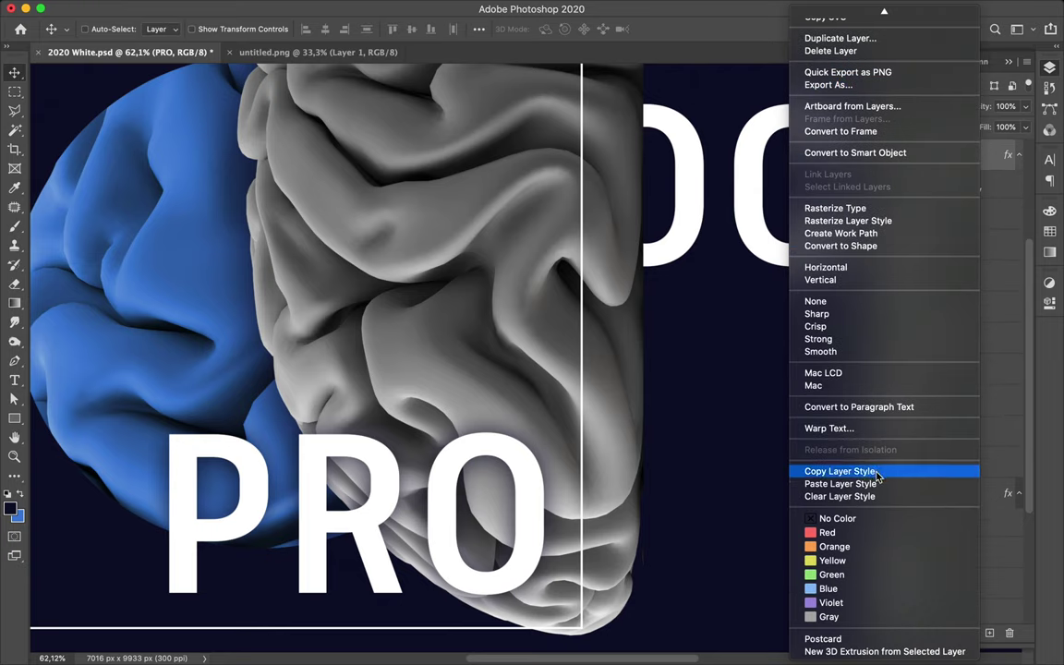
click(877, 472)
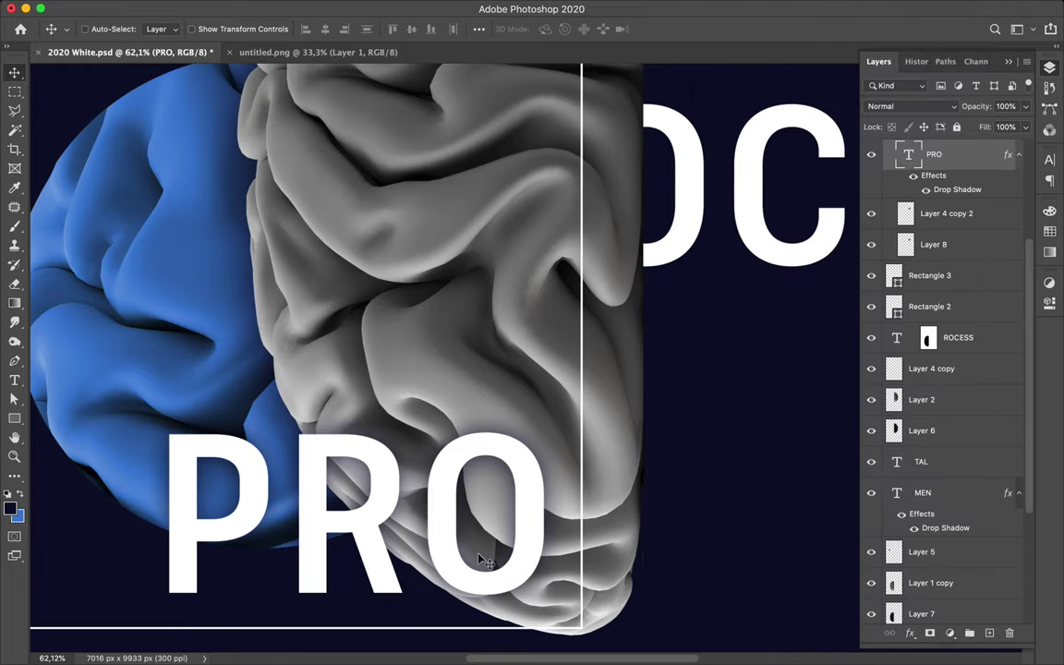
Paste the drop shadow style onto the ROCESS, TAL and MEN text layers
key(super+0)
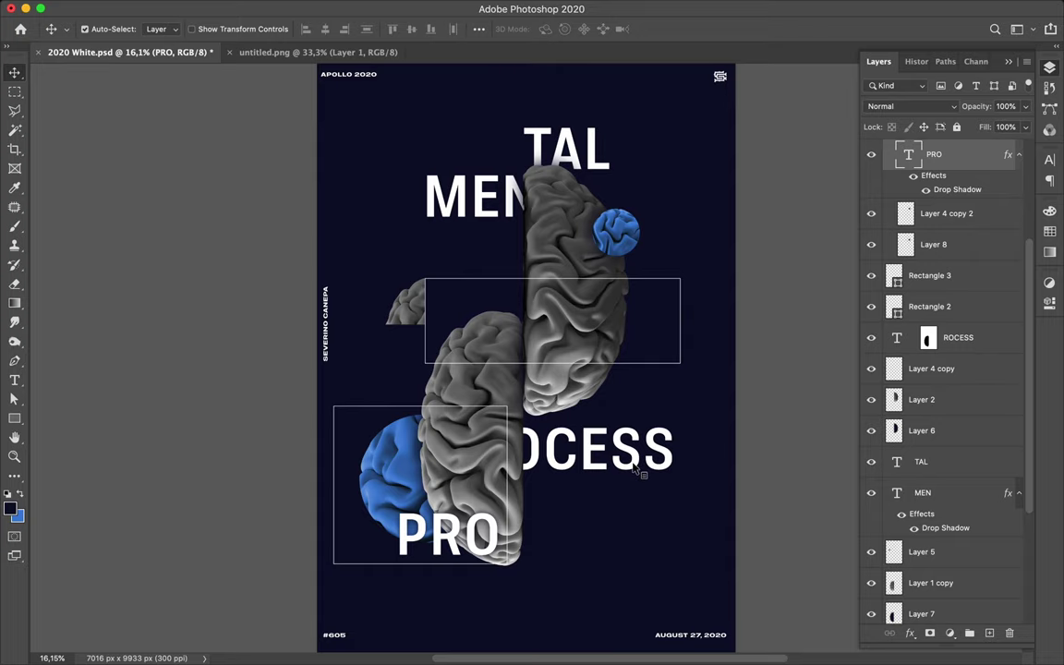
click(639, 469)
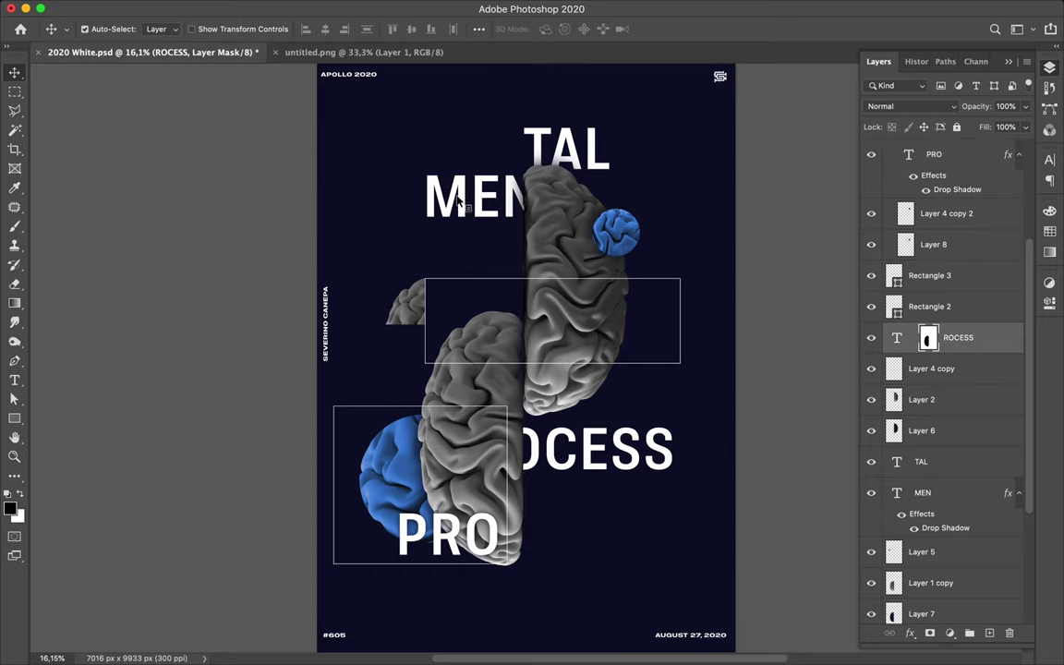
shift+click(413, 182)
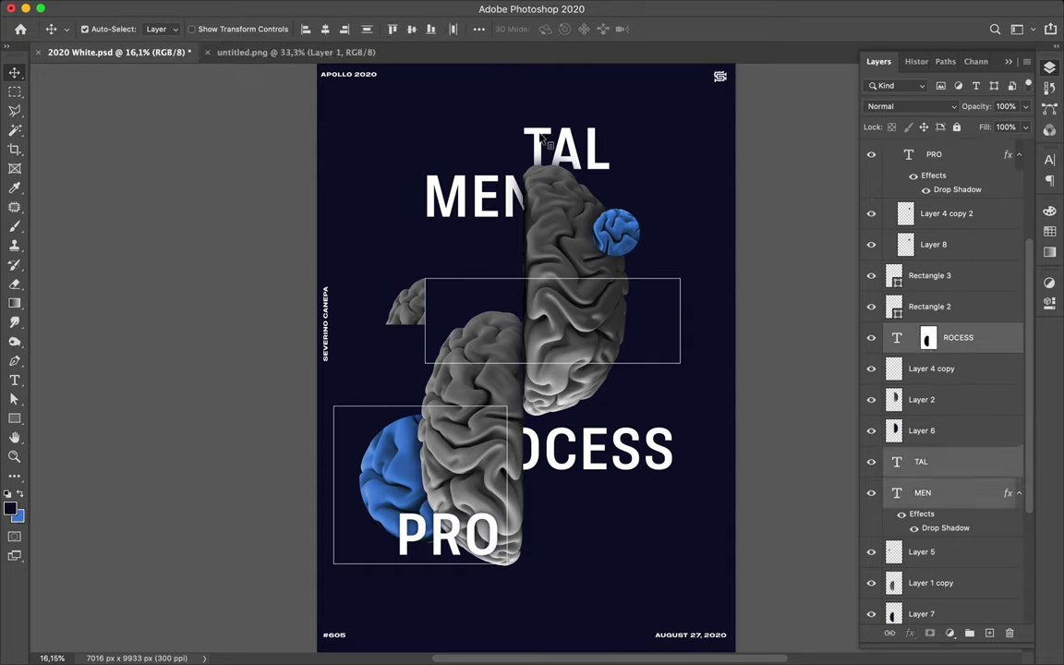
right_click(981, 462)
scroll(927, 554, down, 10)
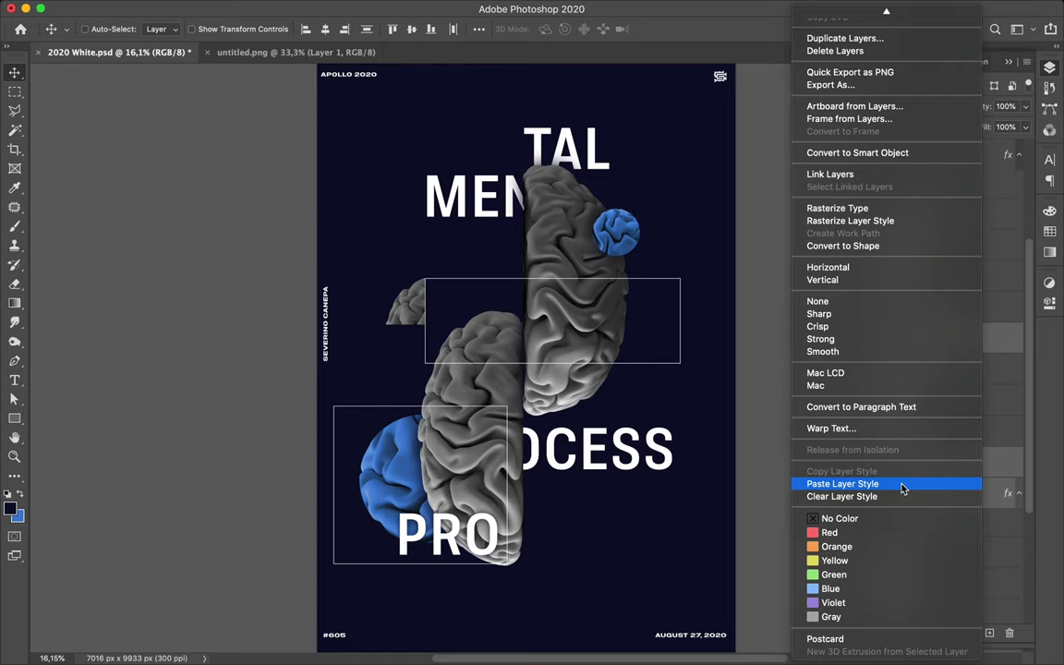
click(902, 487)
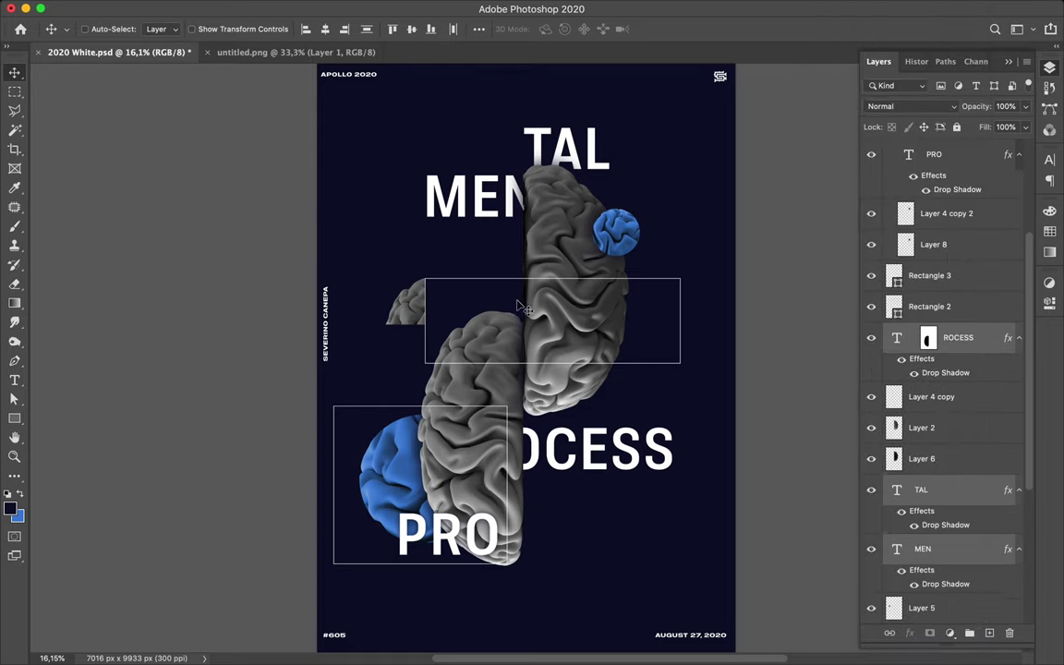
key(super)
super+click(410, 314)
Create Layer 10 beneath Layer 5 and apply Gaussian Blur to it
scroll(946, 437, down, 4)
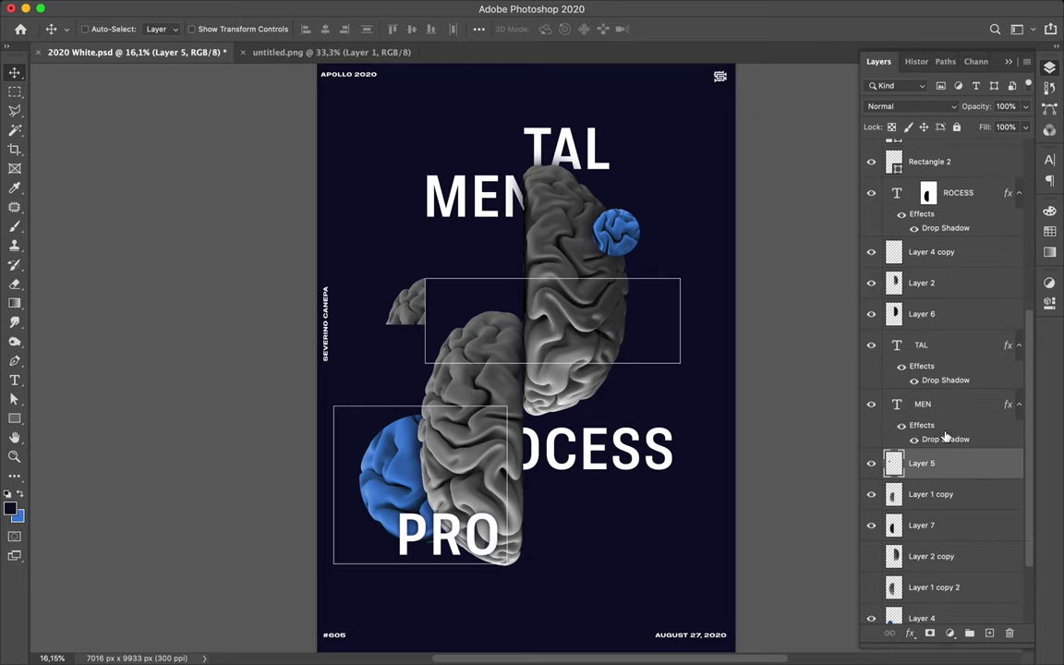
key(b)
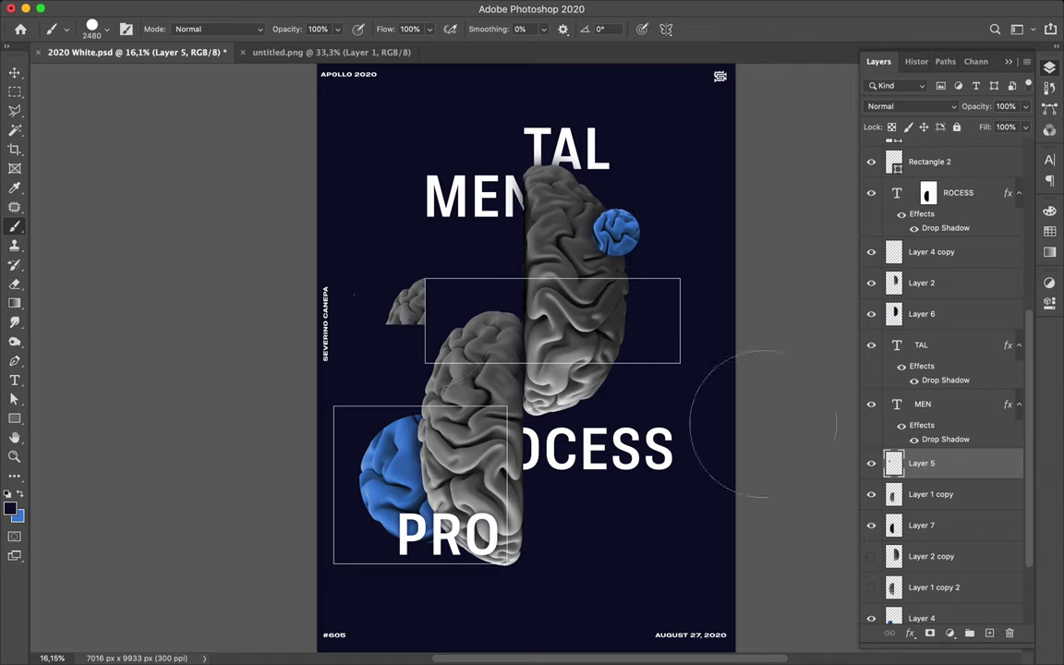
click(990, 634)
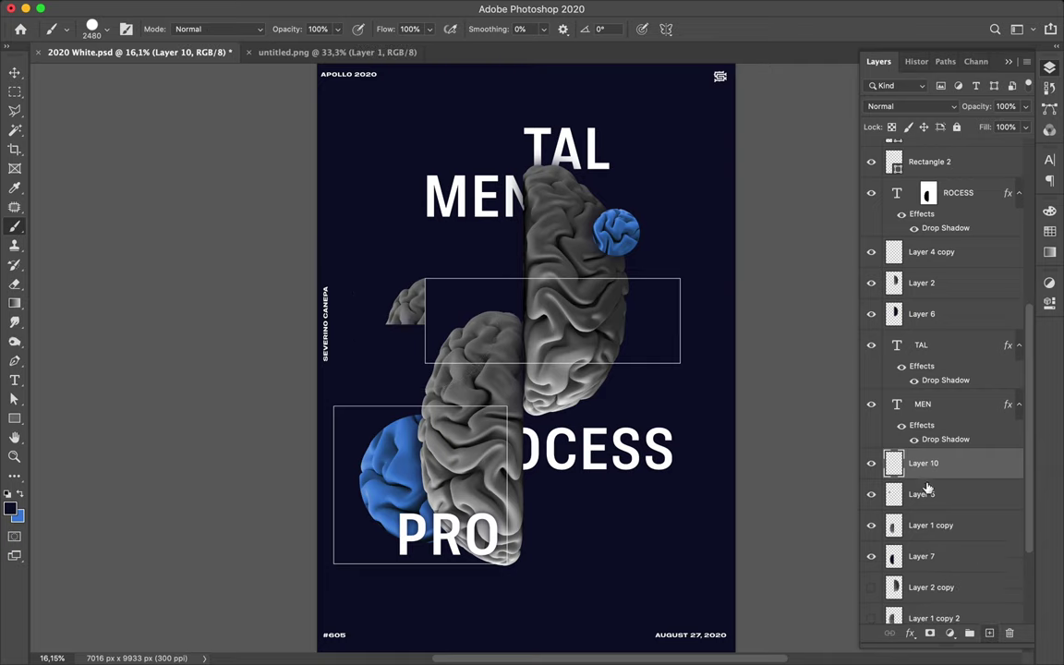
drag(921, 472, 895, 491)
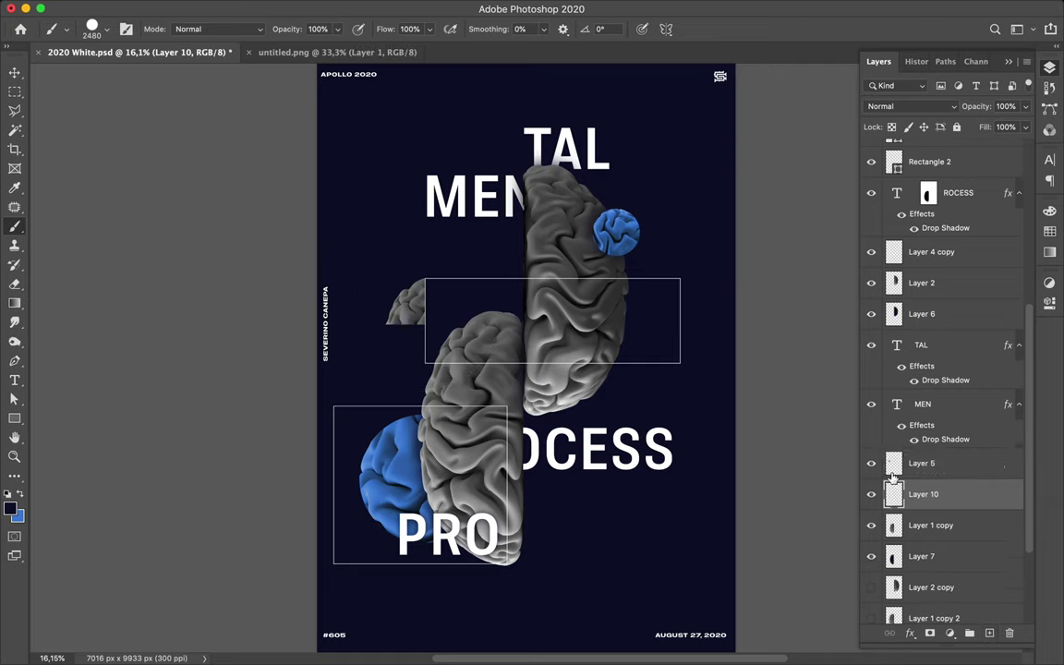
ctrl+click(893, 465)
key(m)
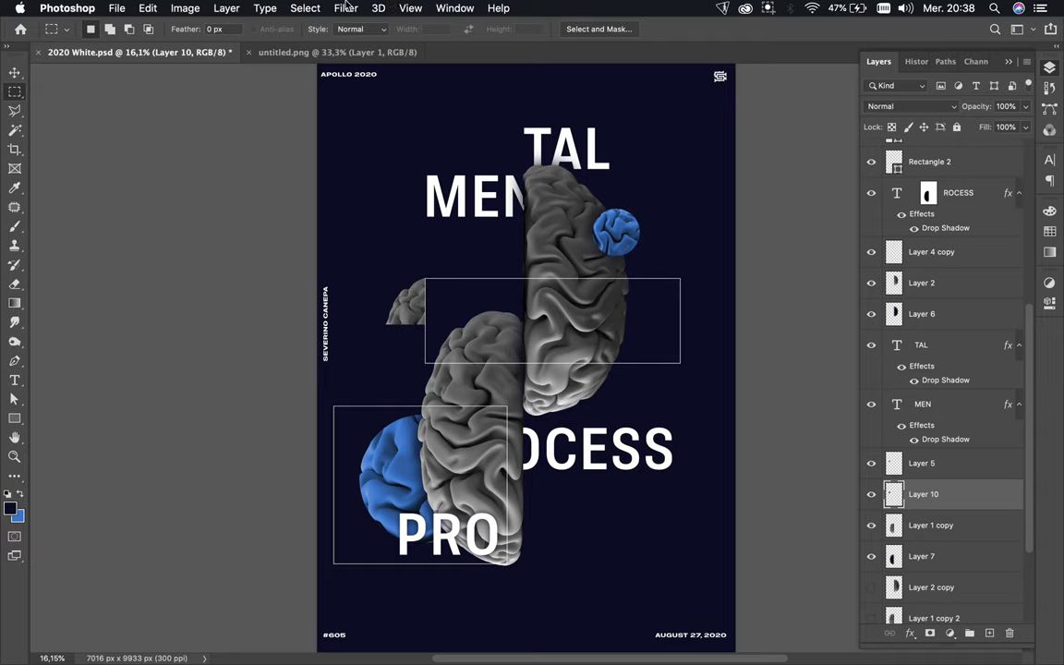
click(351, 8)
click(375, 25)
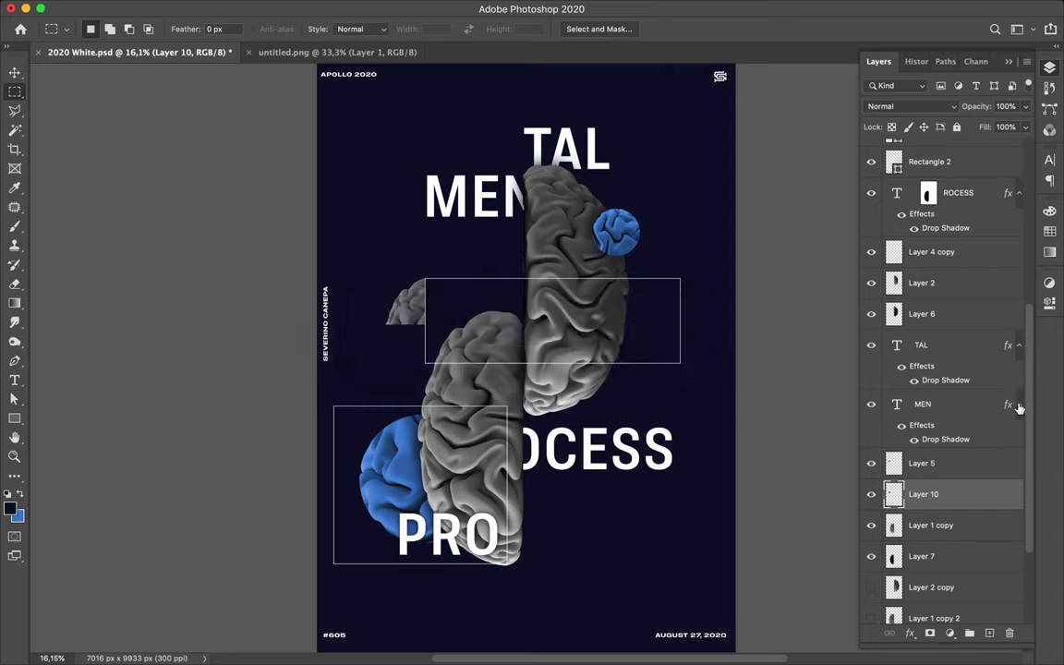
Collapse the MEN and ROCESS effect lists and merge Layer 10 into Layer 5
click(1019, 406)
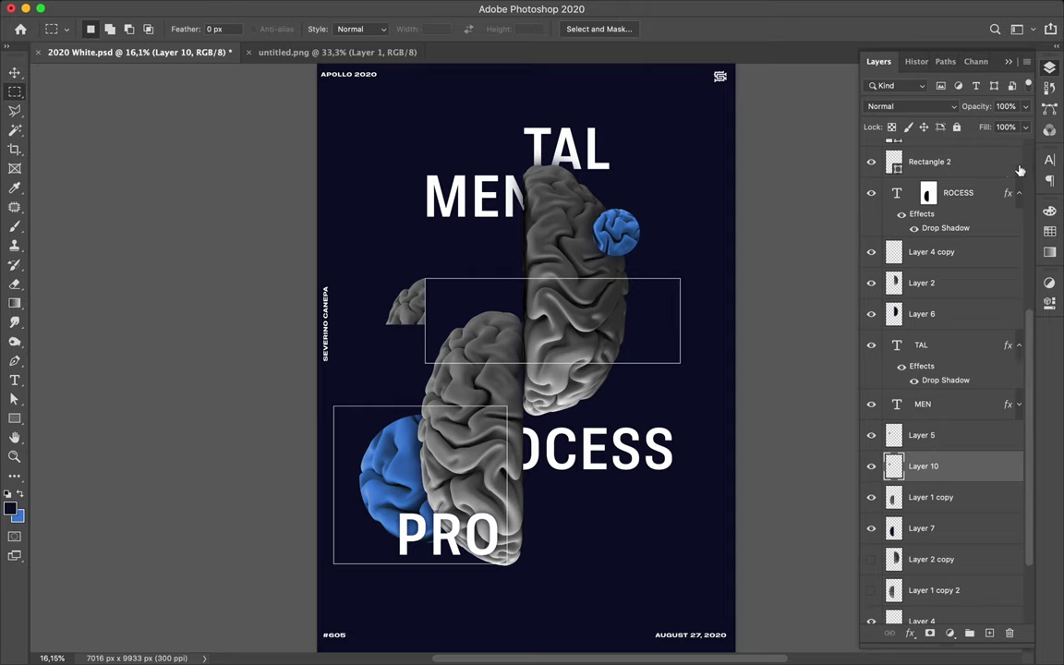
click(1019, 193)
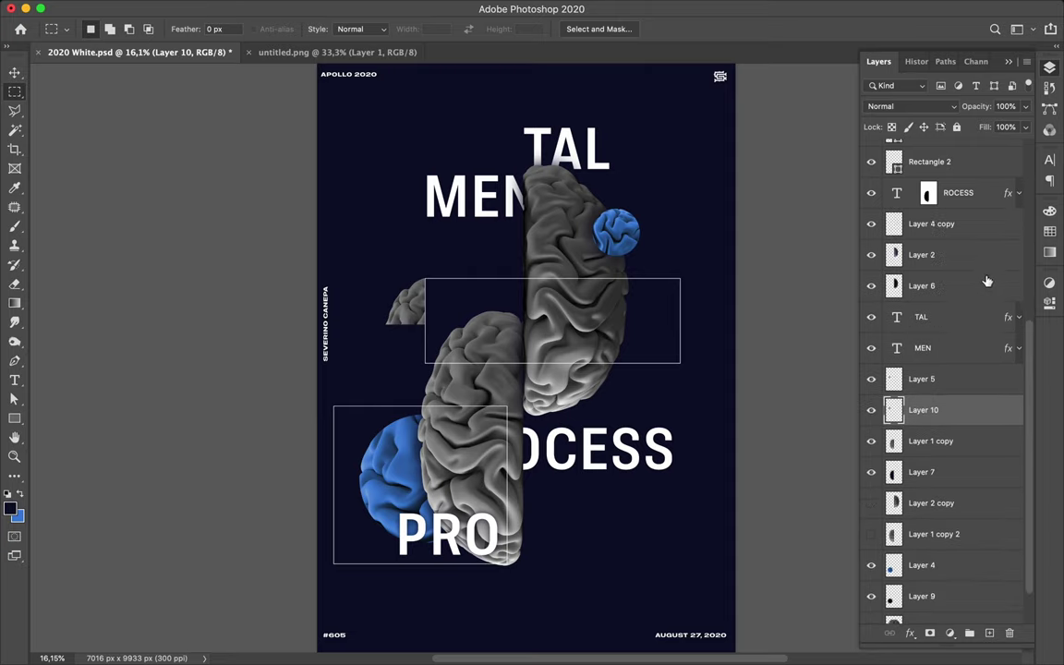
shift+click(945, 380)
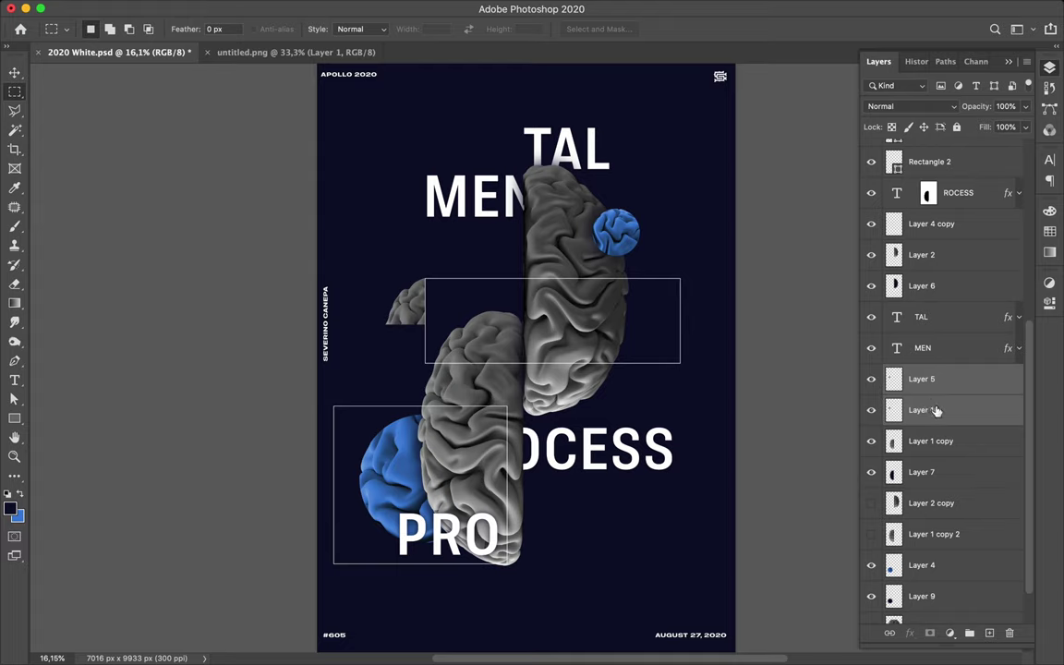
key(ctrl+e)
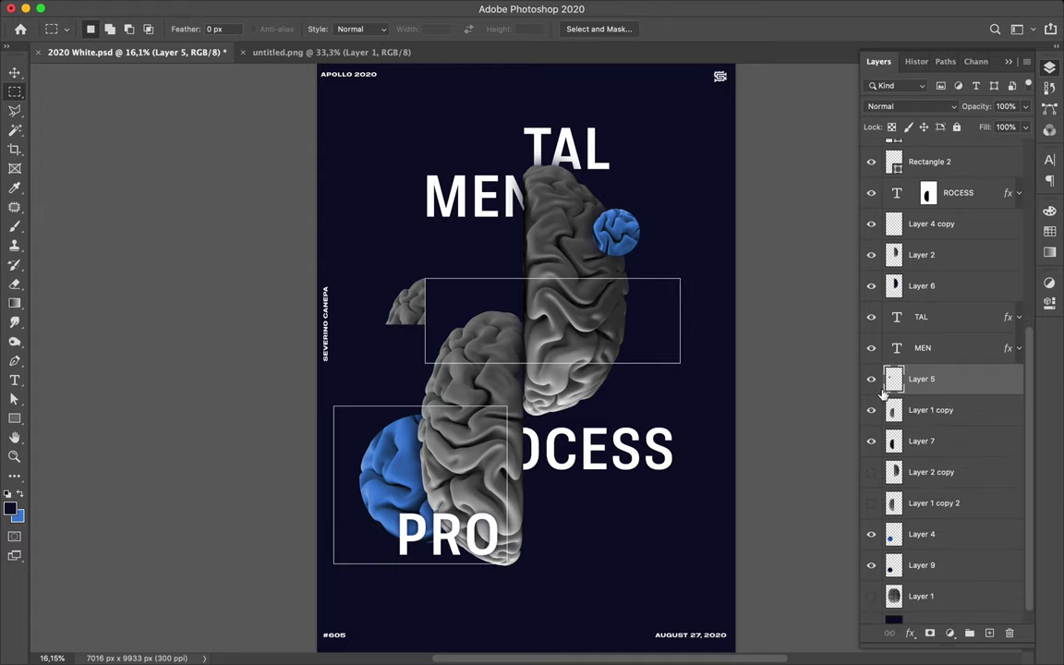
Alt-drag two down-left offset copies of the small brain piece, each stacked below the previous layer
key(v)
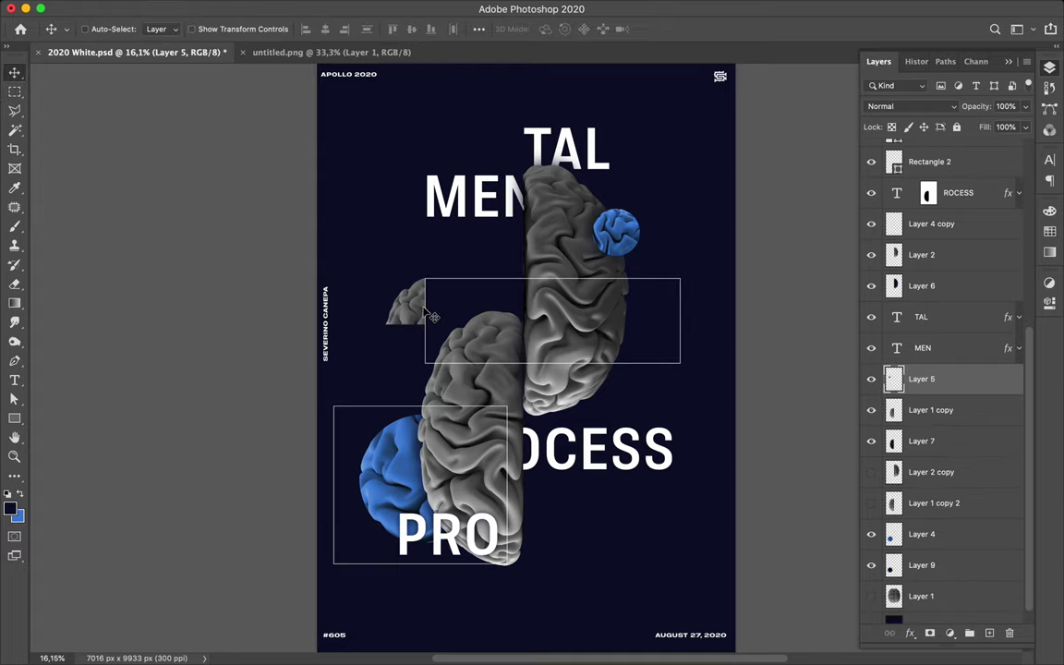
scroll(426, 312, up, 5)
drag(429, 315, 416, 320)
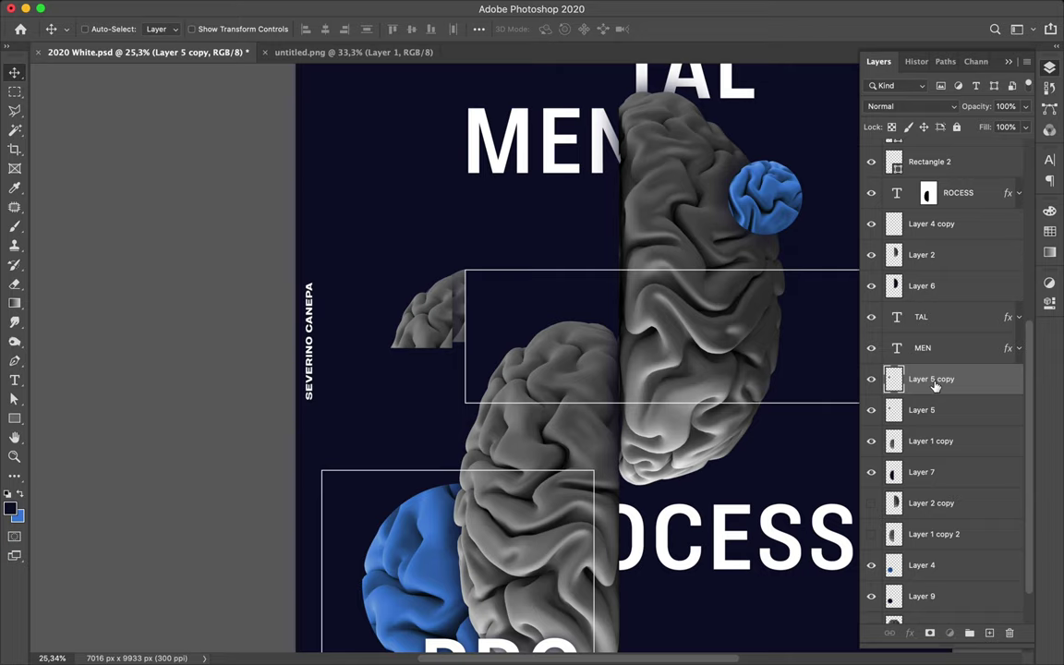
drag(934, 386, 915, 417)
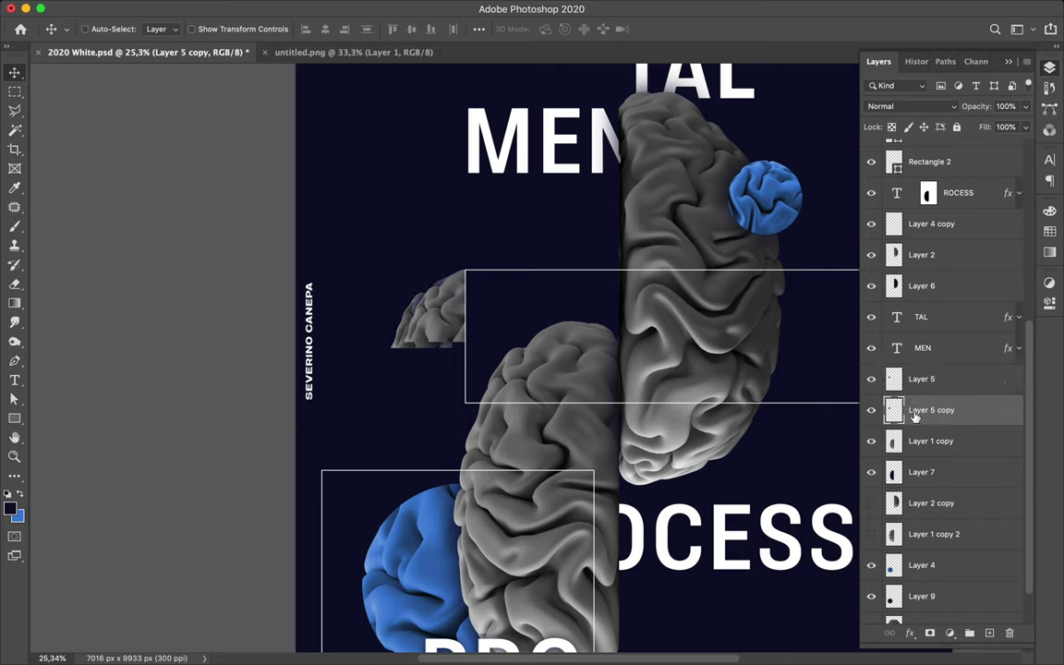
drag(425, 347, 415, 353)
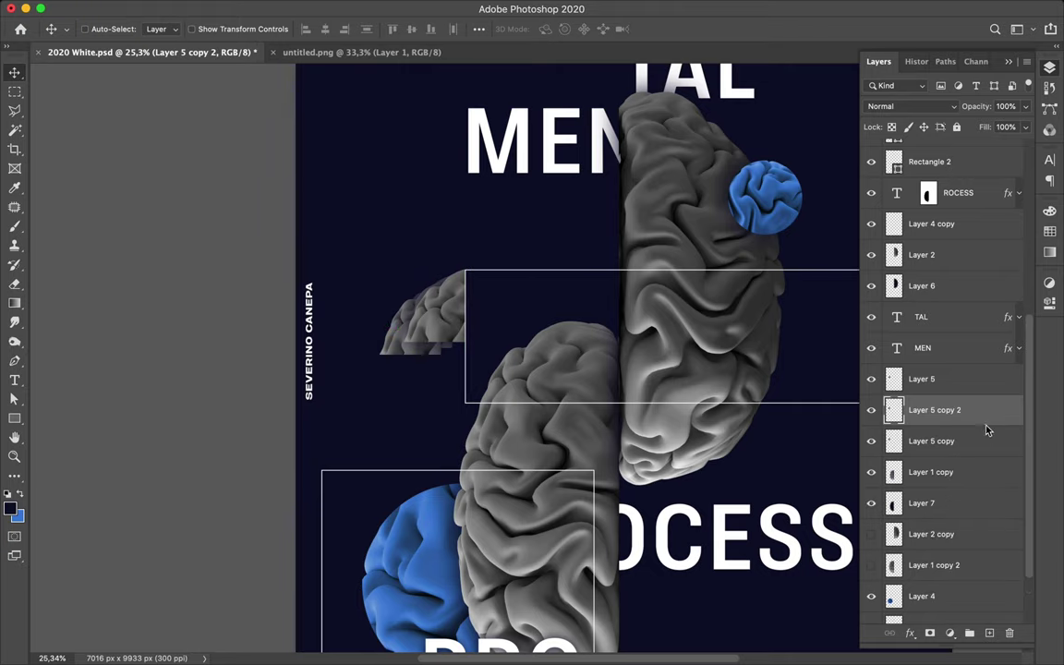
drag(969, 422, 974, 444)
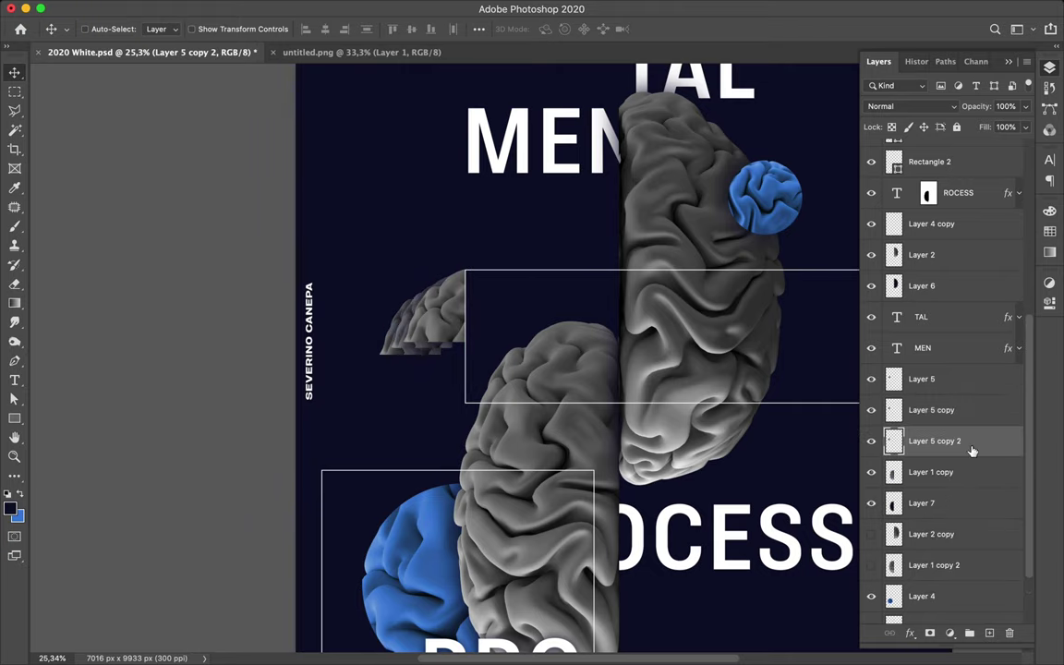
scroll(442, 370, left, 5)
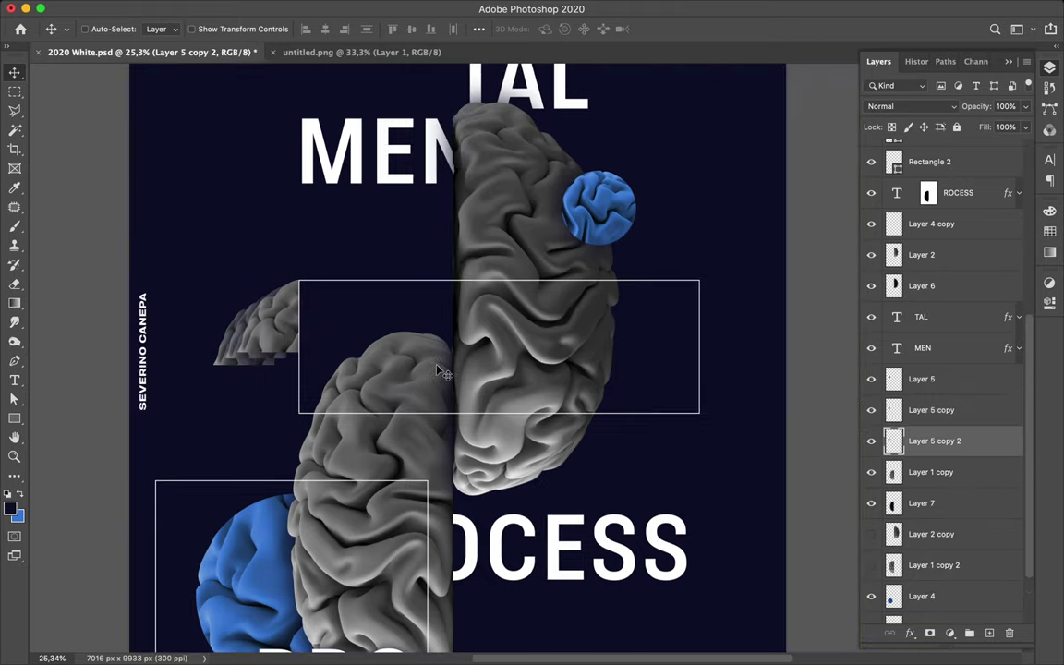
scroll(442, 370, down, 3)
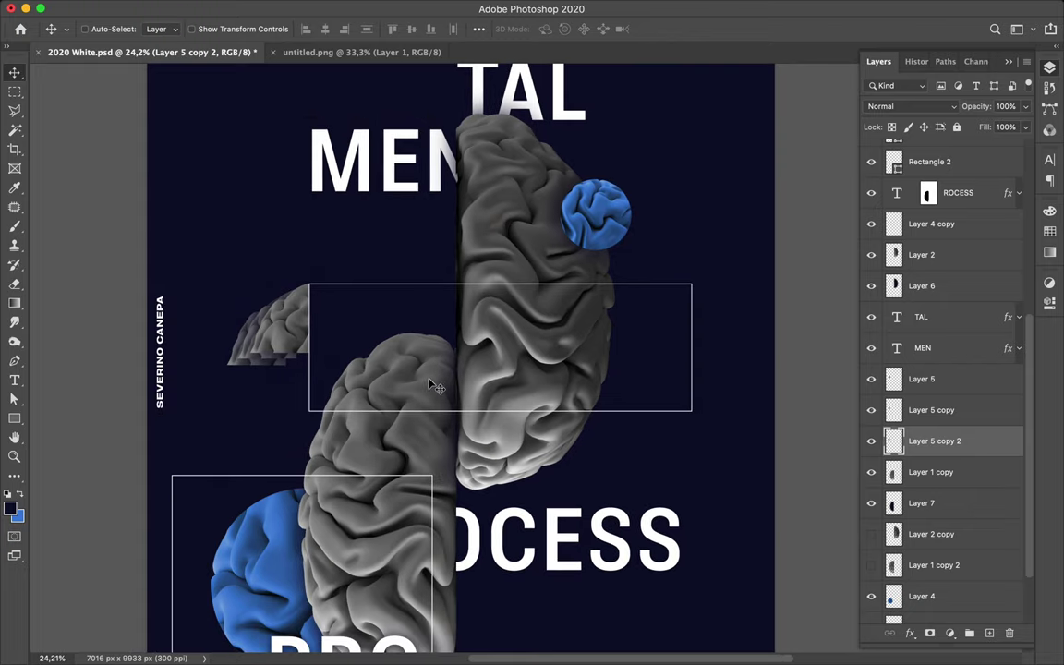
scroll(436, 386, down, 4)
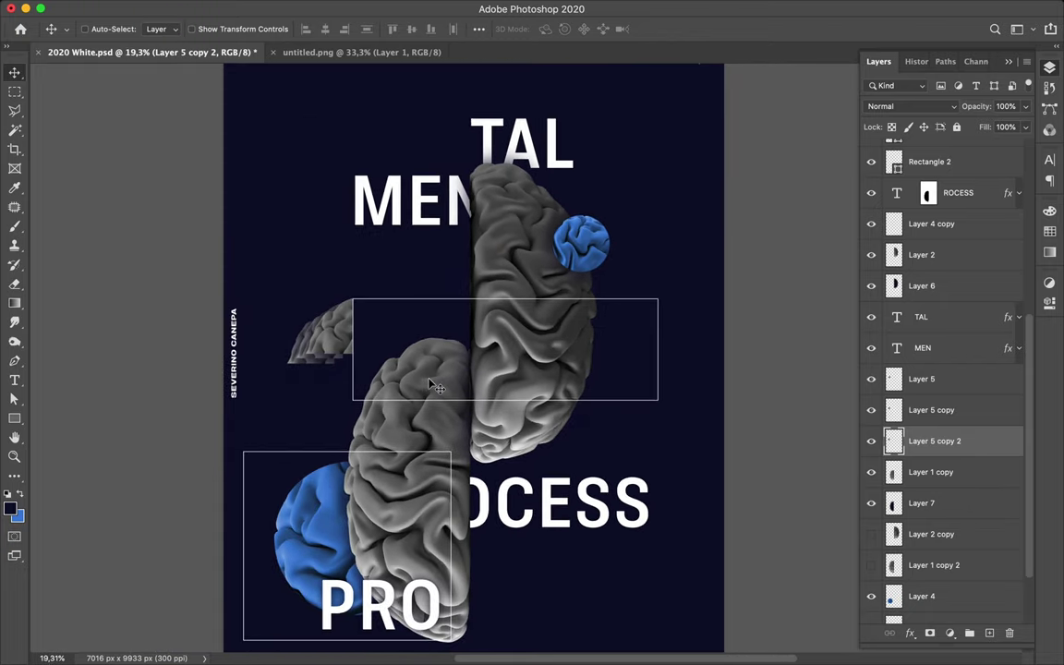
click(598, 241)
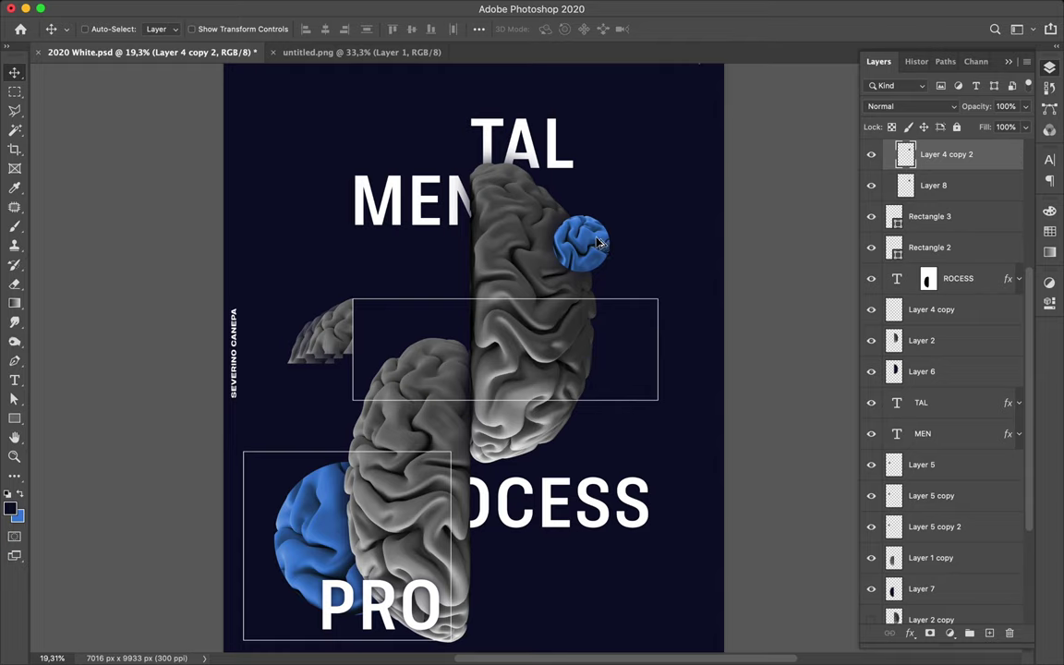
Merge the shadow Layer 8 into the small blue brain's Layer 4 copy 2
drag(602, 237, 612, 240)
key(ctrl+z)
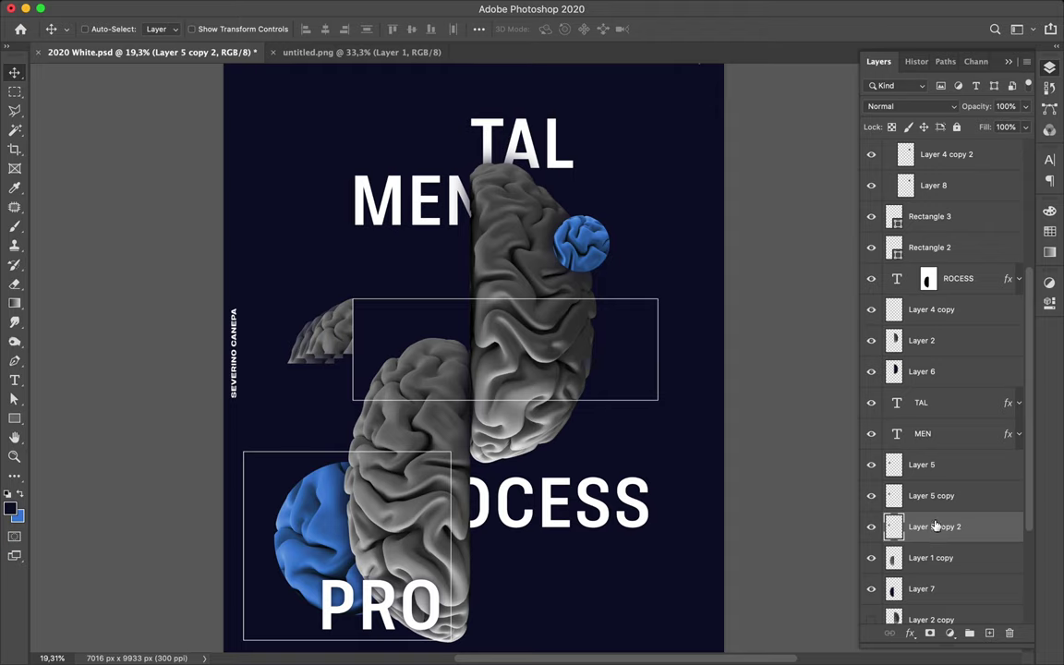
key(ctrl)
ctrl+click(591, 240)
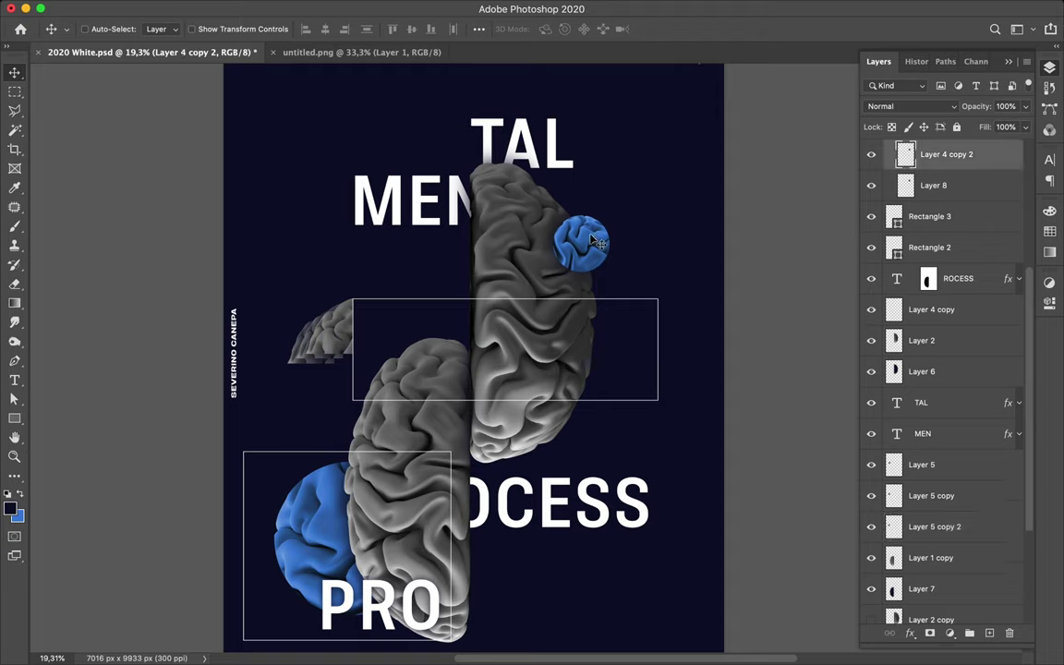
shift+click(930, 187)
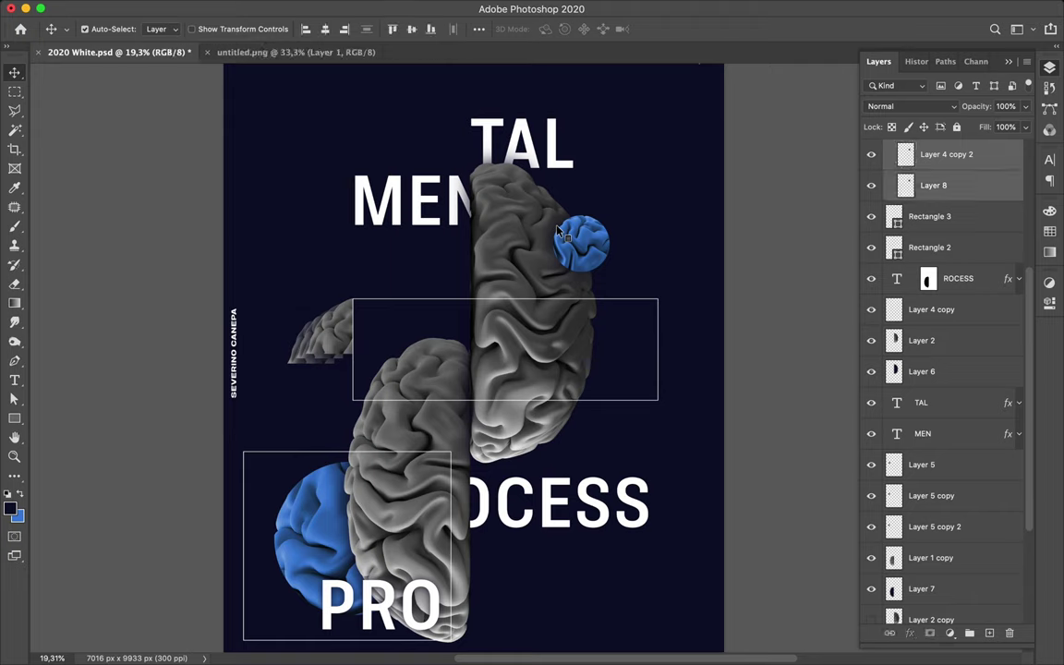
key(ctrl+e)
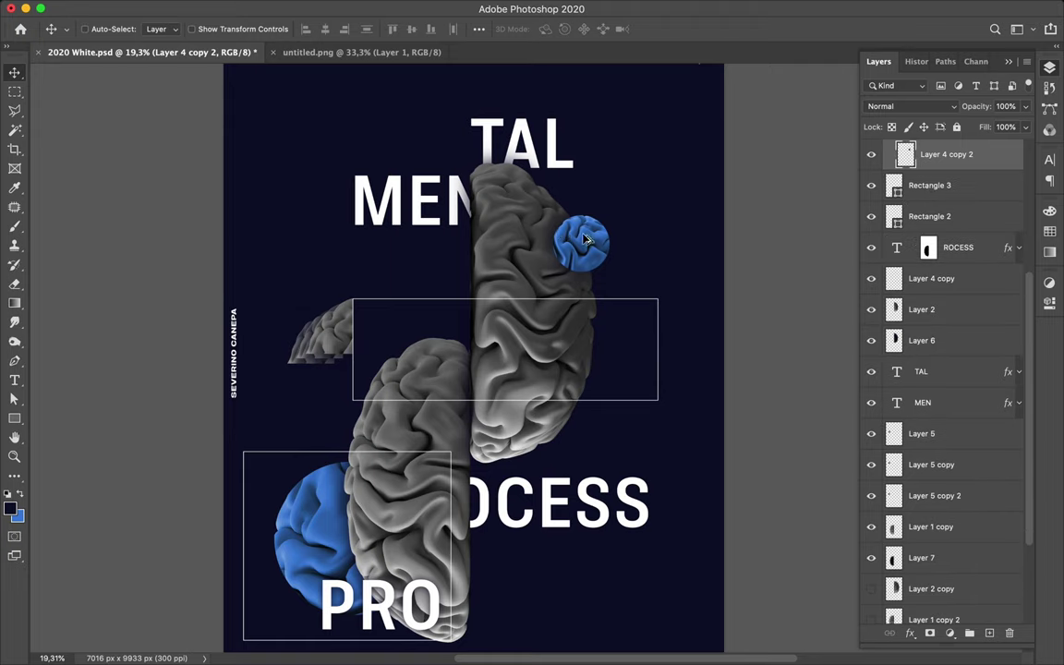
Nudge the small blue brain slightly down and to the right
drag(589, 233, 593, 232)
scroll(599, 238, up, 3)
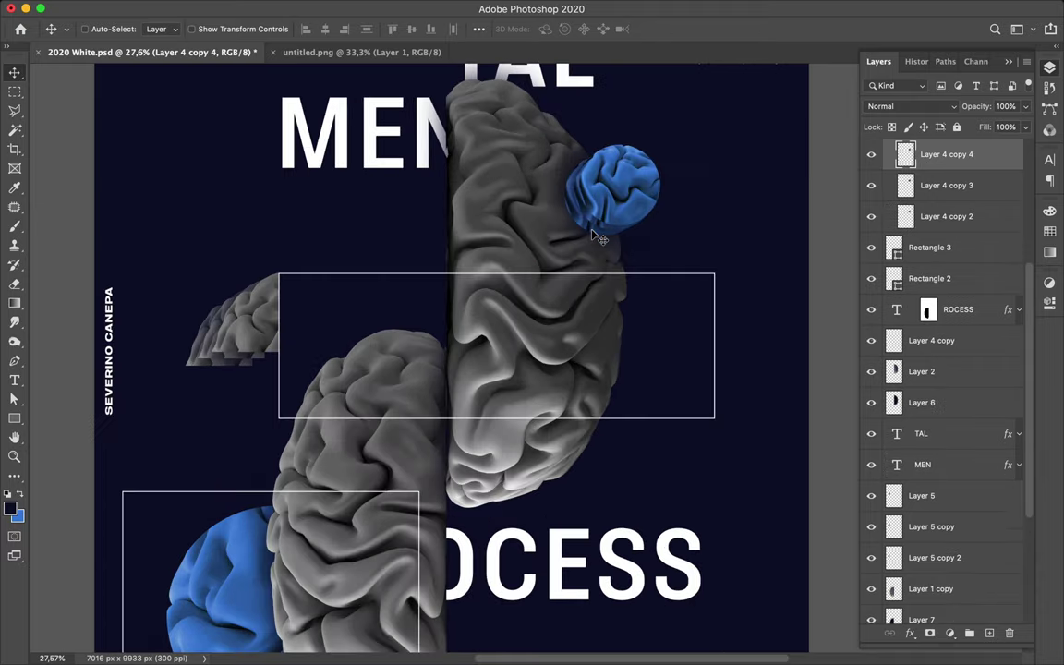
drag(610, 213, 610, 212)
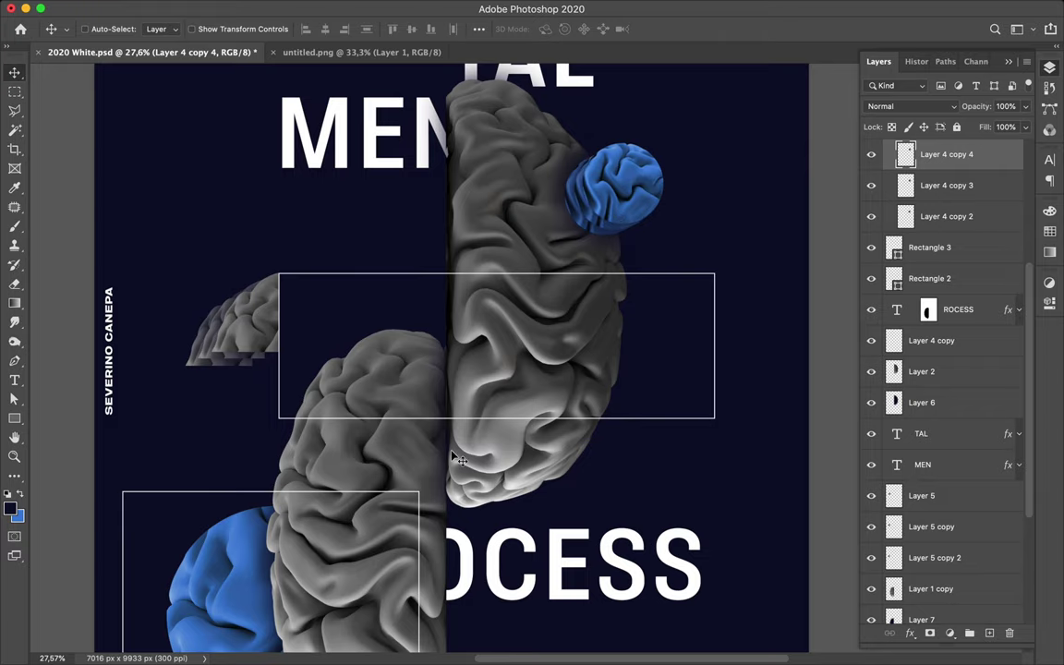
scroll(420, 453, down, 3)
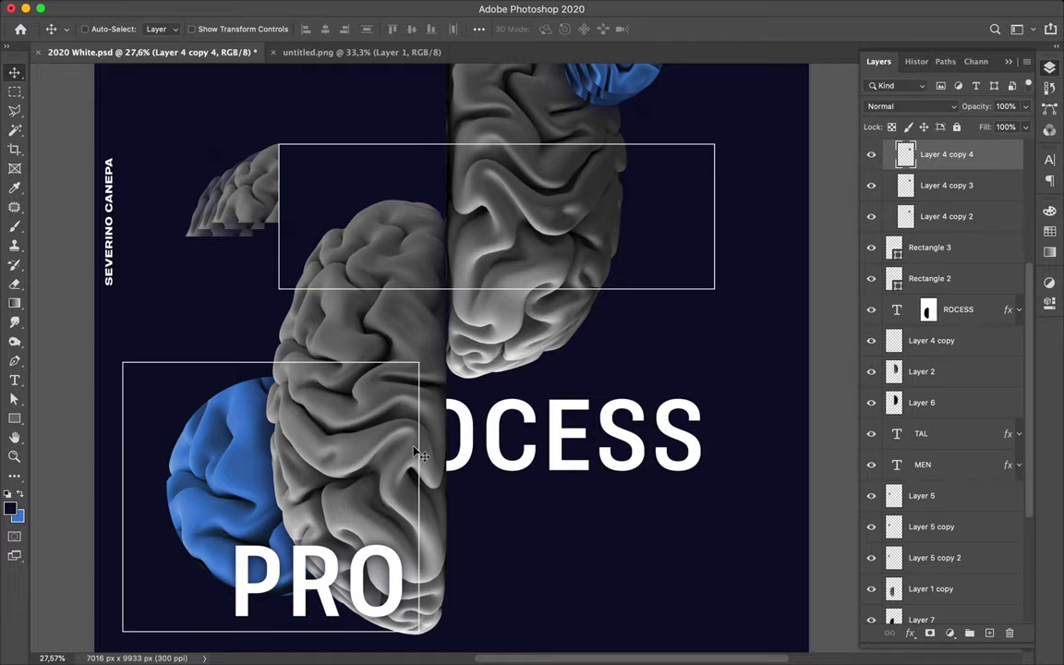
scroll(416, 452, up, 3)
scroll(417, 452, down, 5)
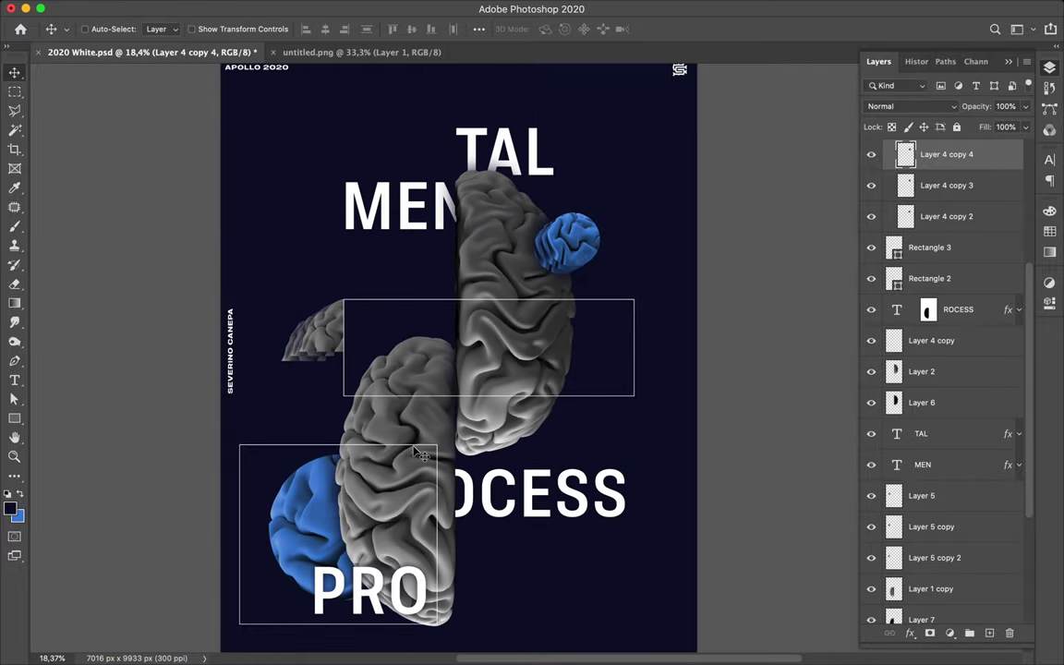
Pick the lower blue brain blob's layer, discarding a trial duplicate of it
click(309, 540)
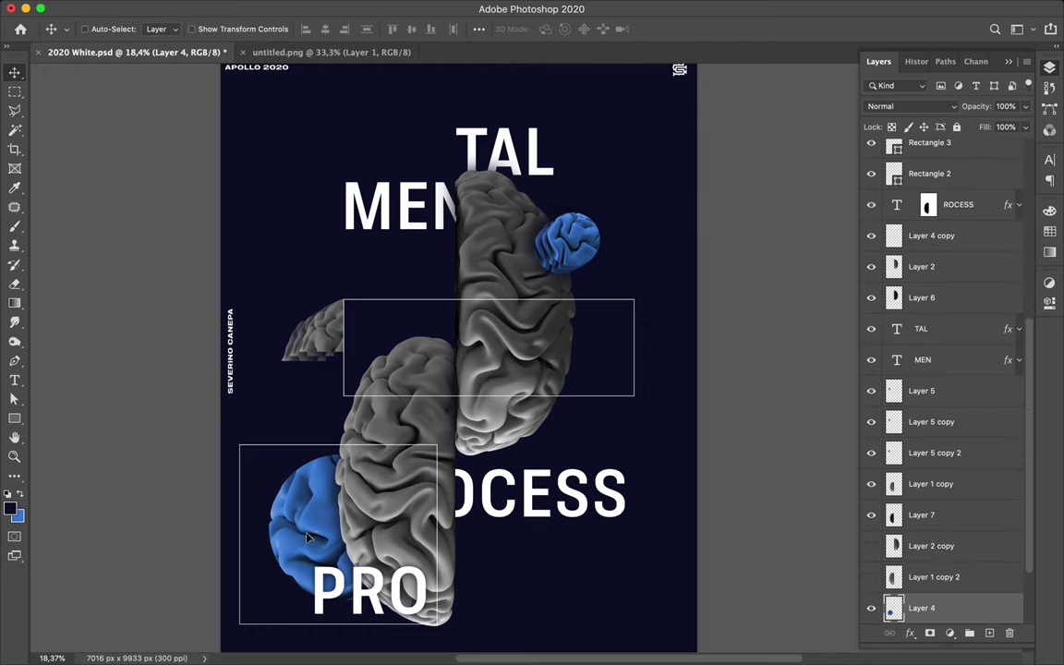
key(super)
super+click(309, 536)
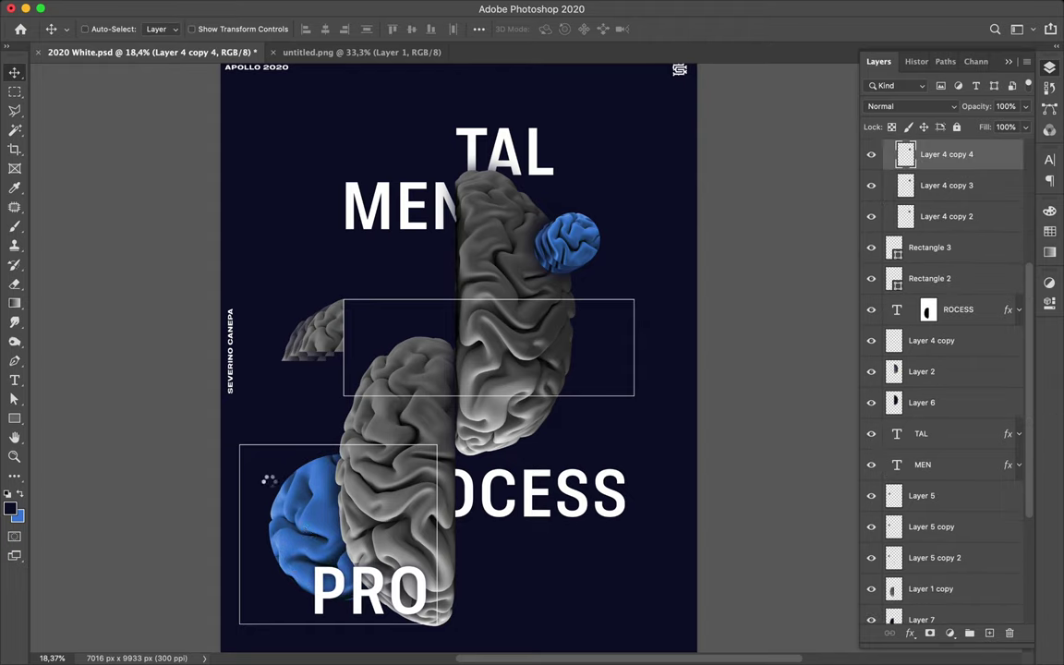
super+click(277, 492)
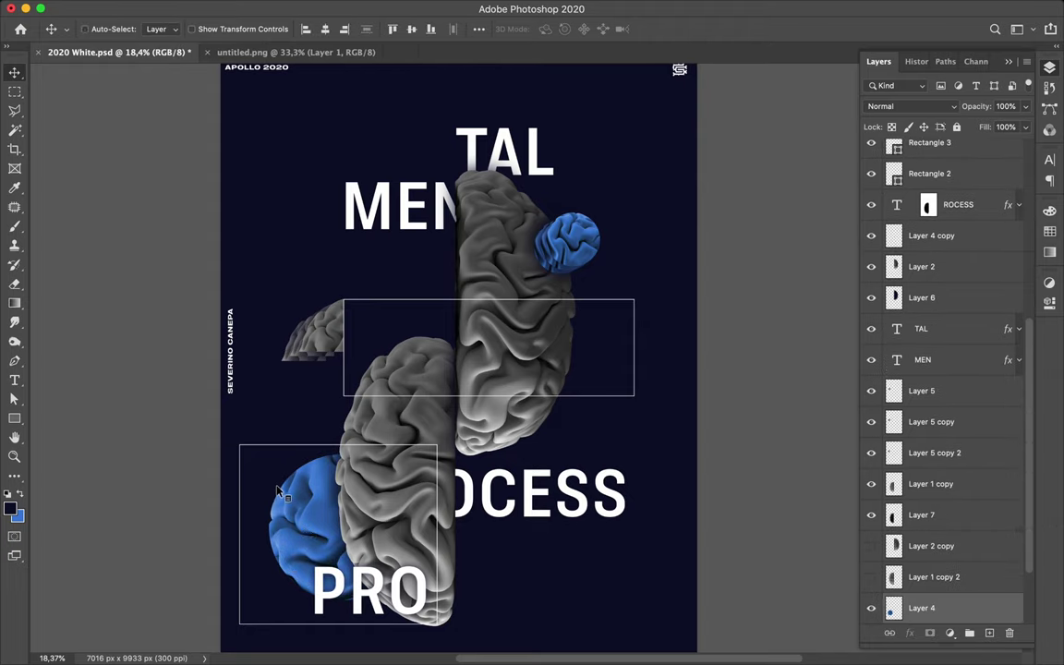
scroll(914, 524, down, 2)
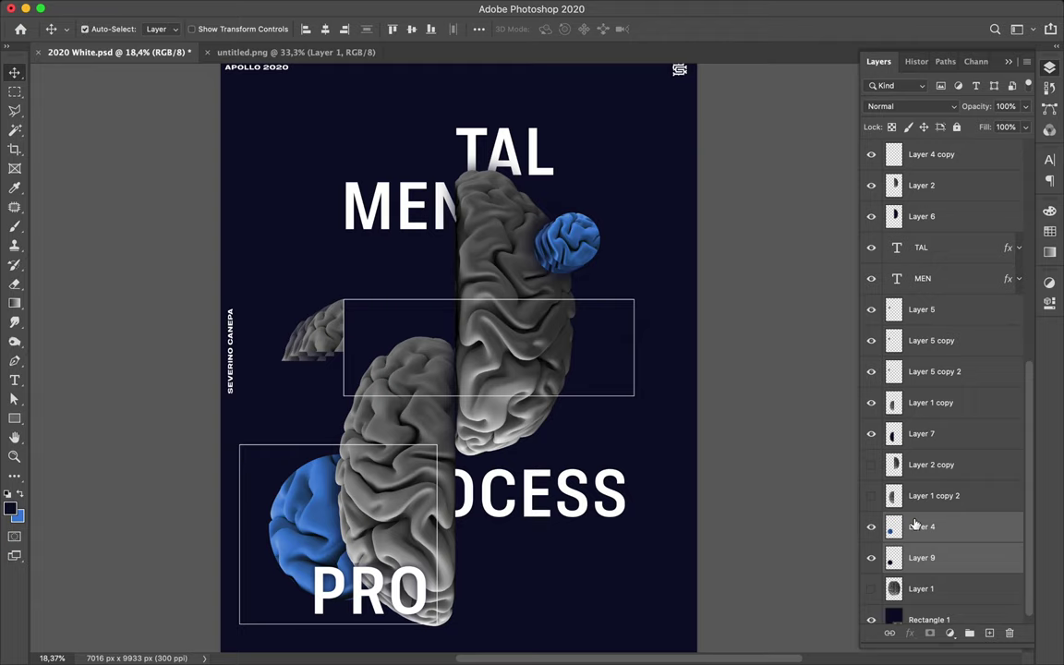
key(super+e)
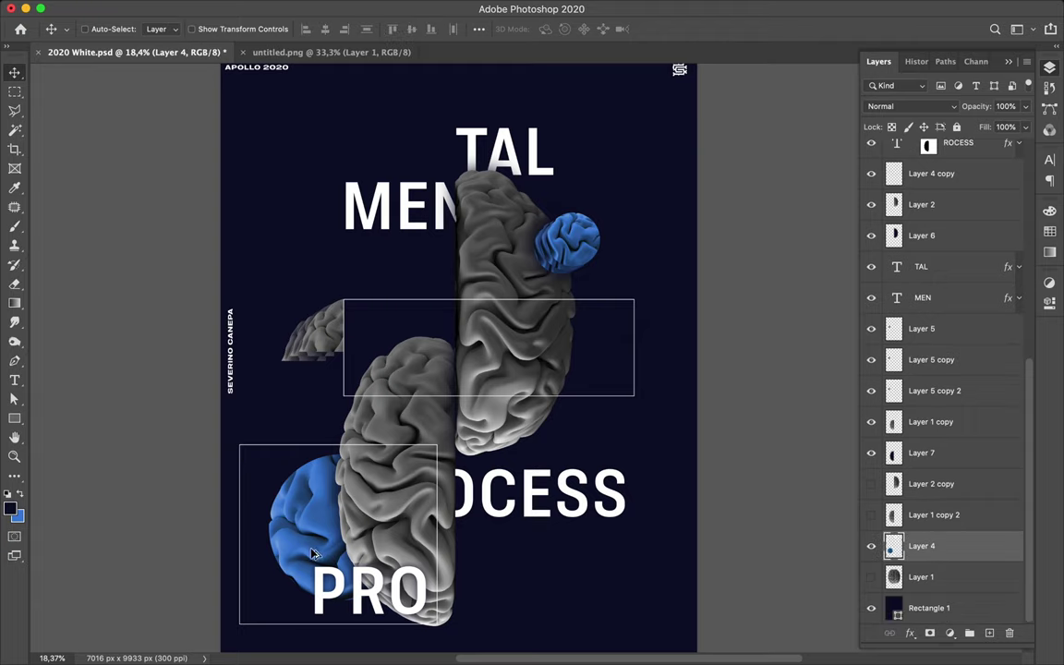
drag(322, 547, 350, 538)
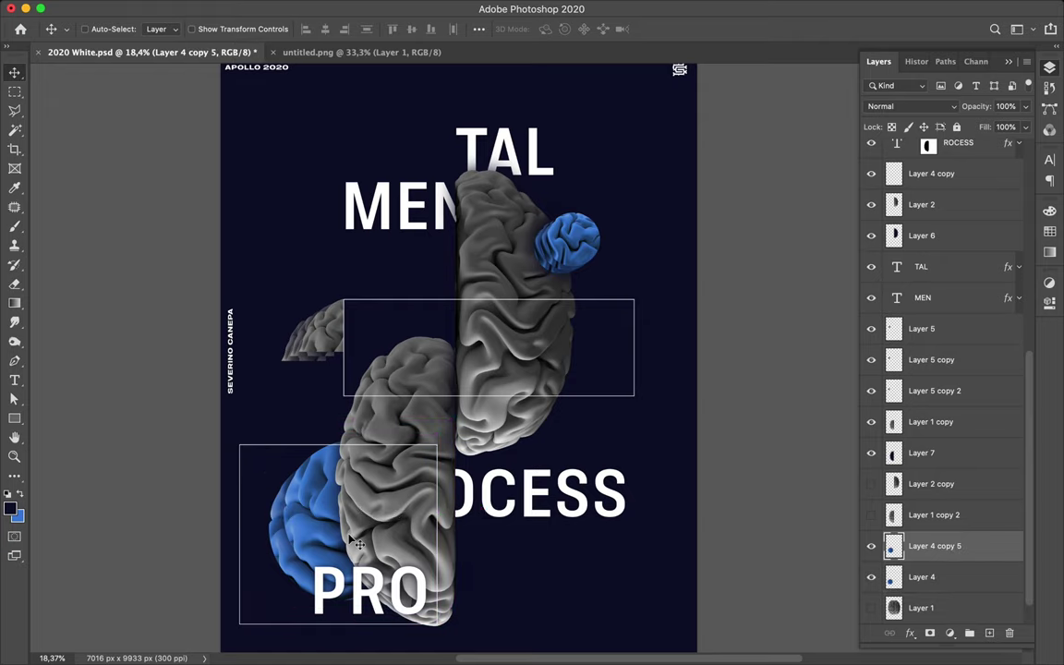
scroll(341, 577, up, 5)
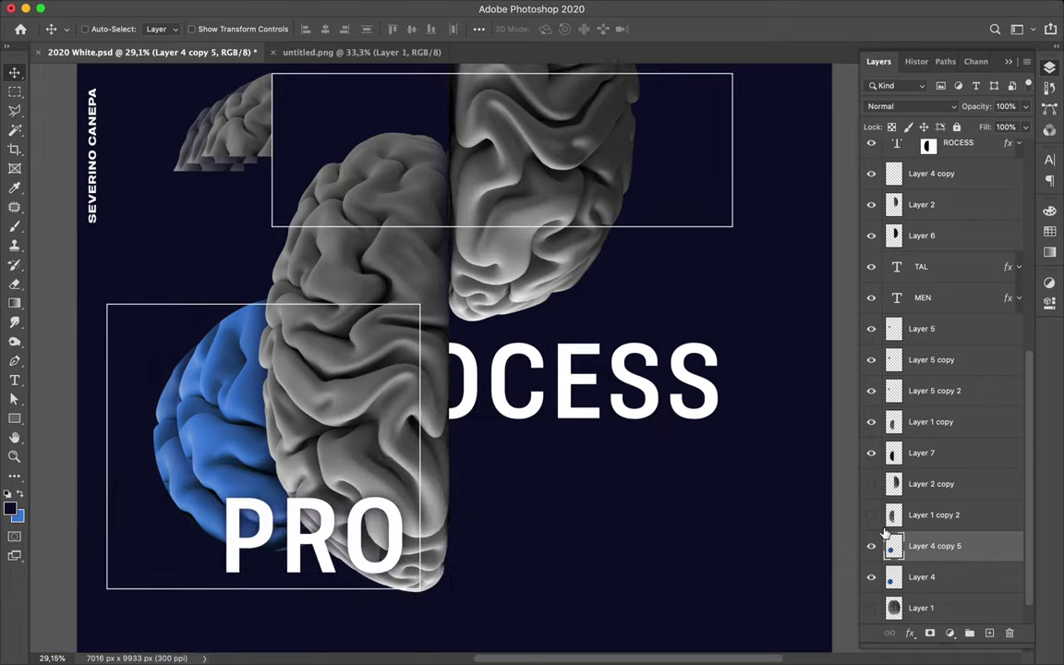
key(super)
key(Delete)
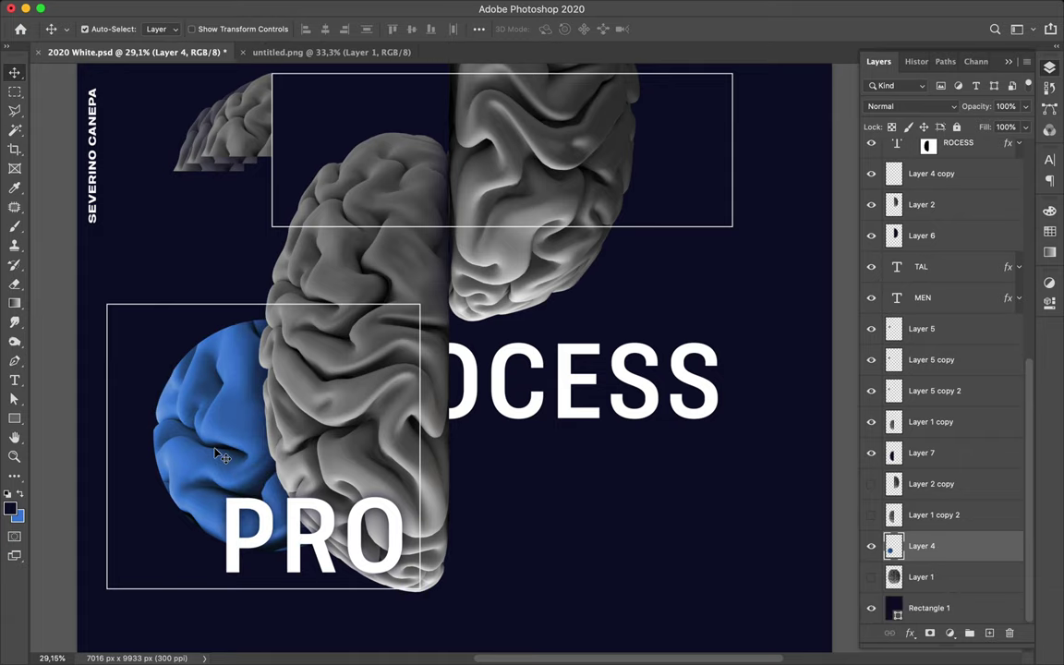
super+click(218, 450)
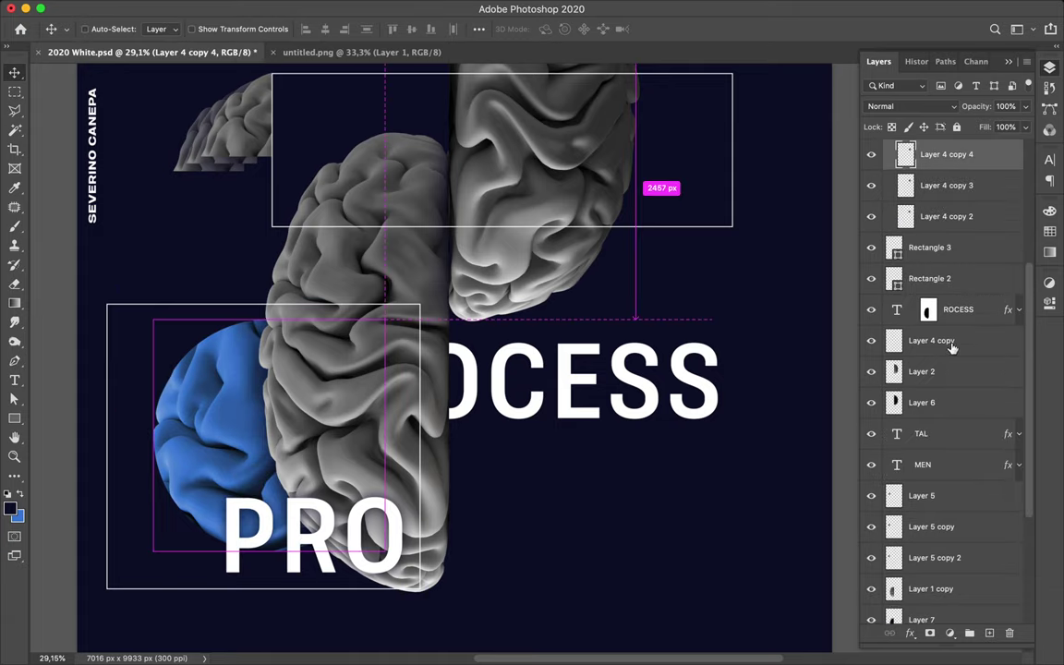
Check spacing around the ROCESS word and cycle between the blue brain layers
scroll(952, 345, up, 5)
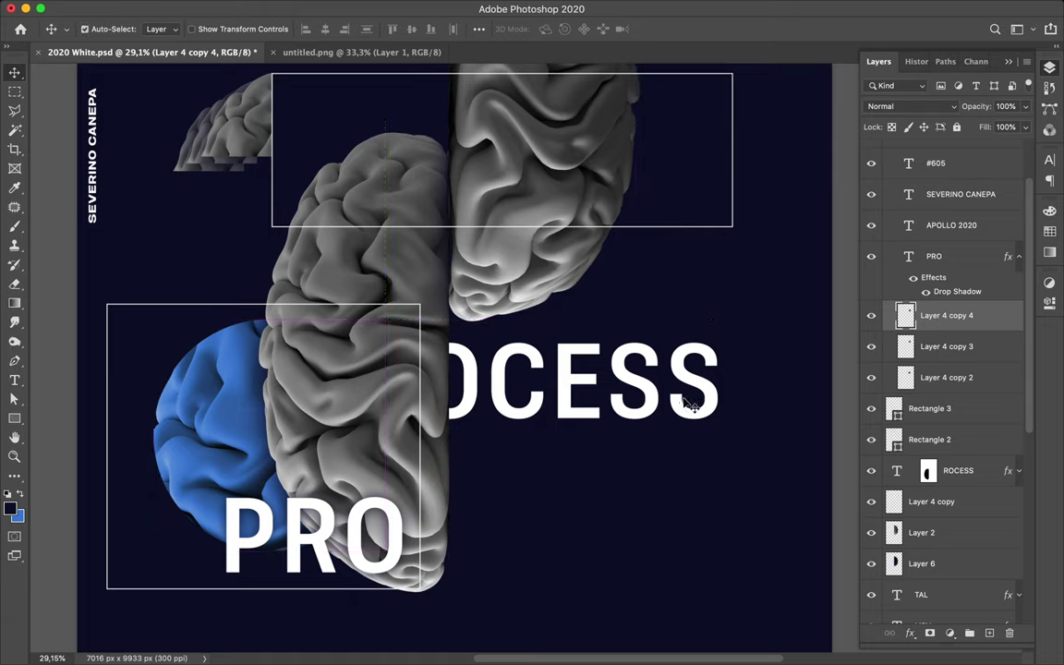
key(super)
key(alt+comma)
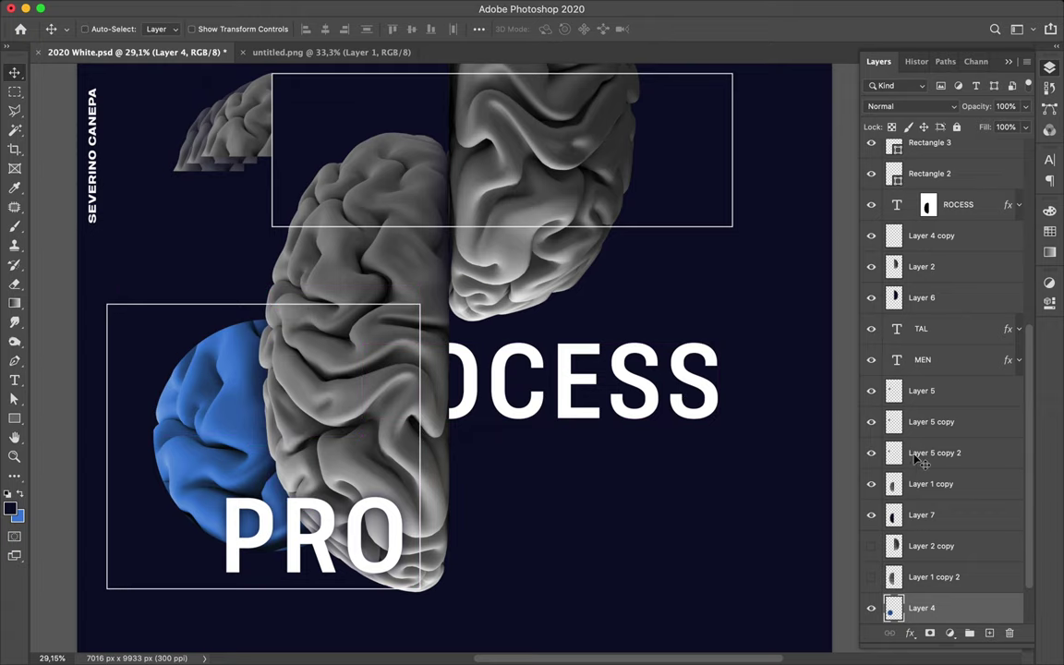
scroll(914, 454, down, 2)
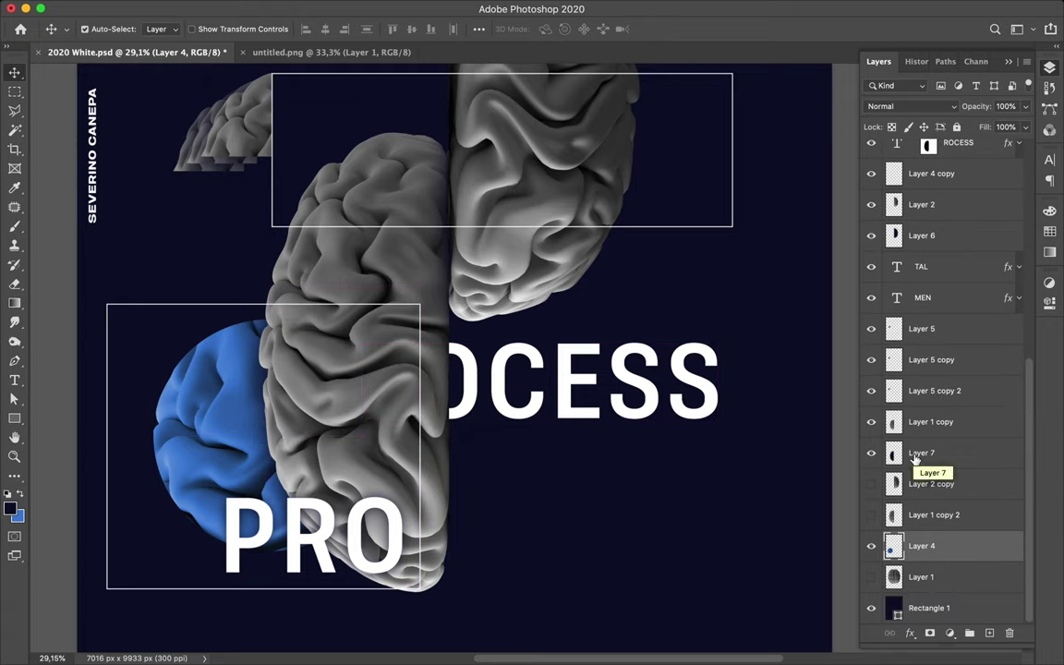
key(alt+period)
scroll(919, 459, down, 10)
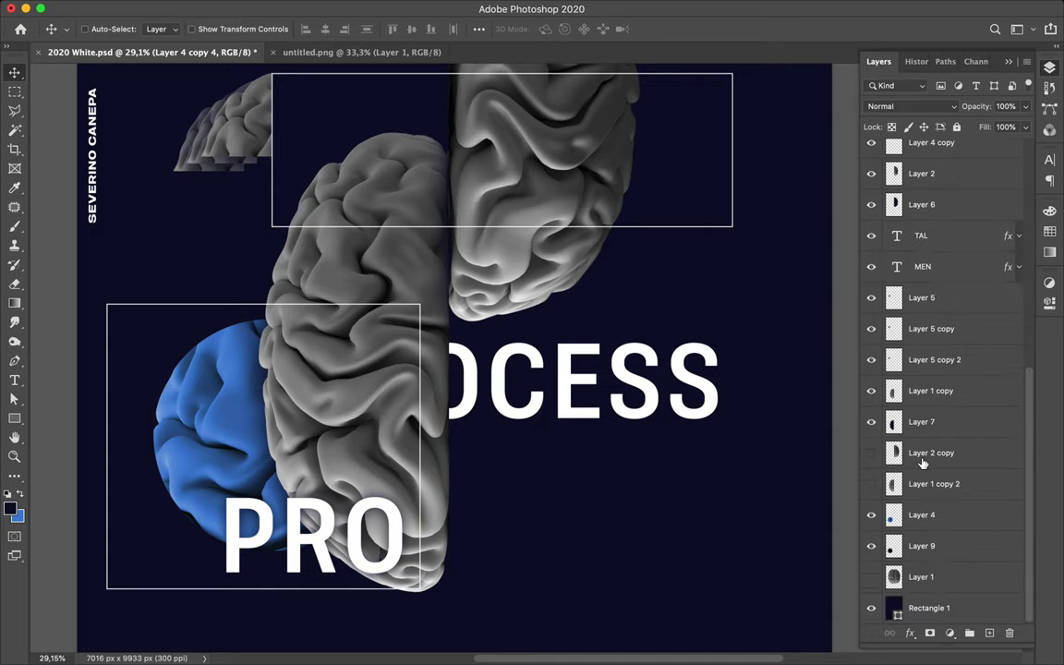
scroll(683, 443, up, 10)
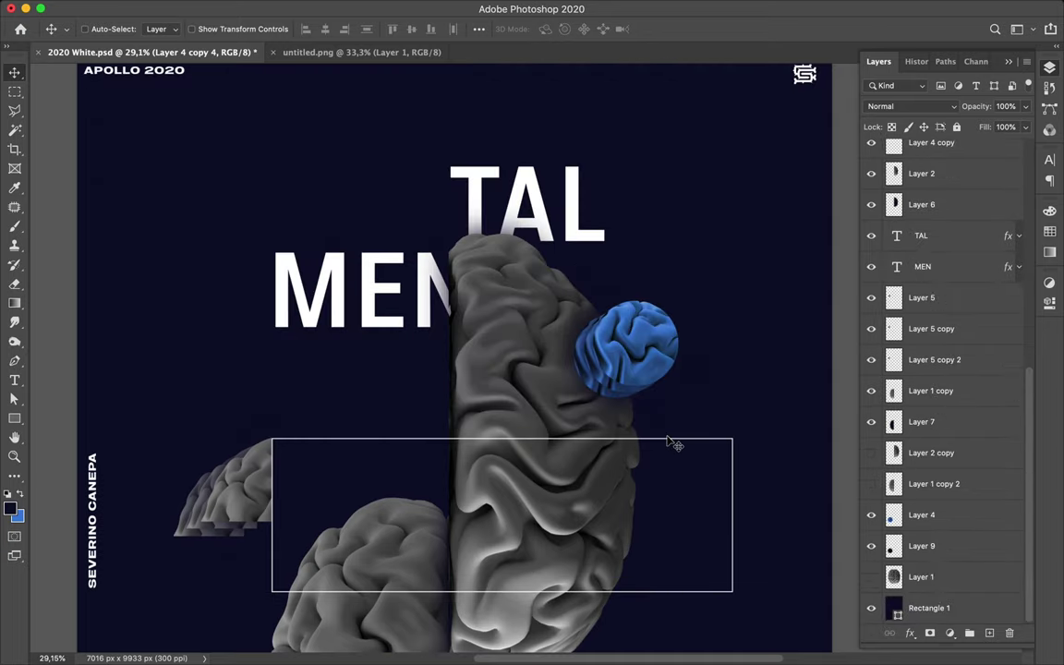
scroll(674, 445, down, 10)
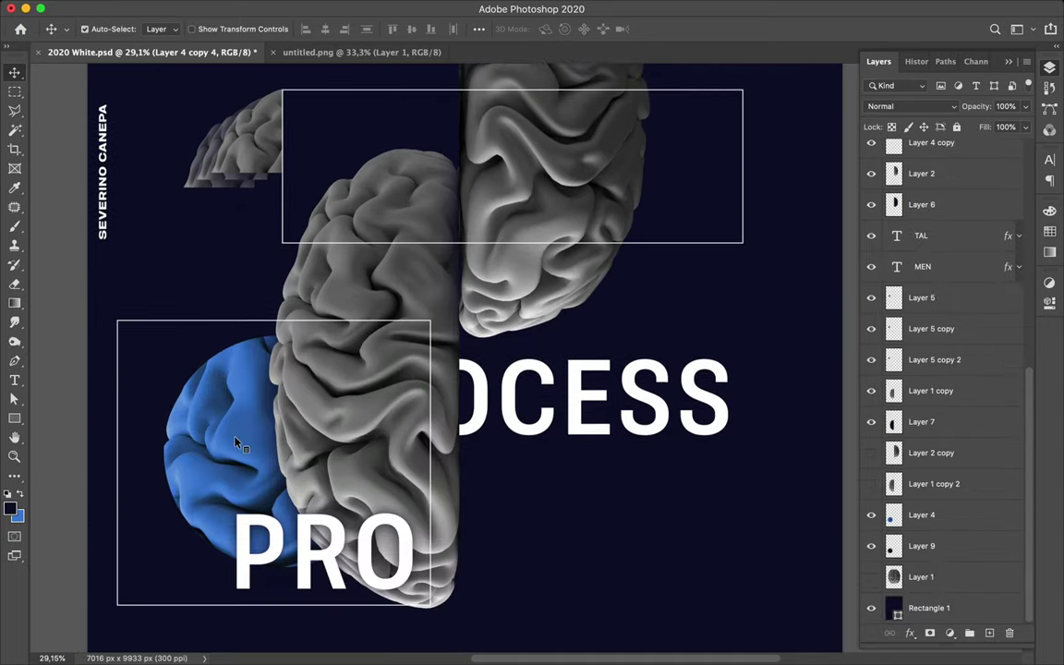
Duplicate the lower blue blob with Layer 9, shift the copies up-right, and load the copy's outline
click(238, 444)
shift+click(928, 545)
drag(928, 545, 931, 499)
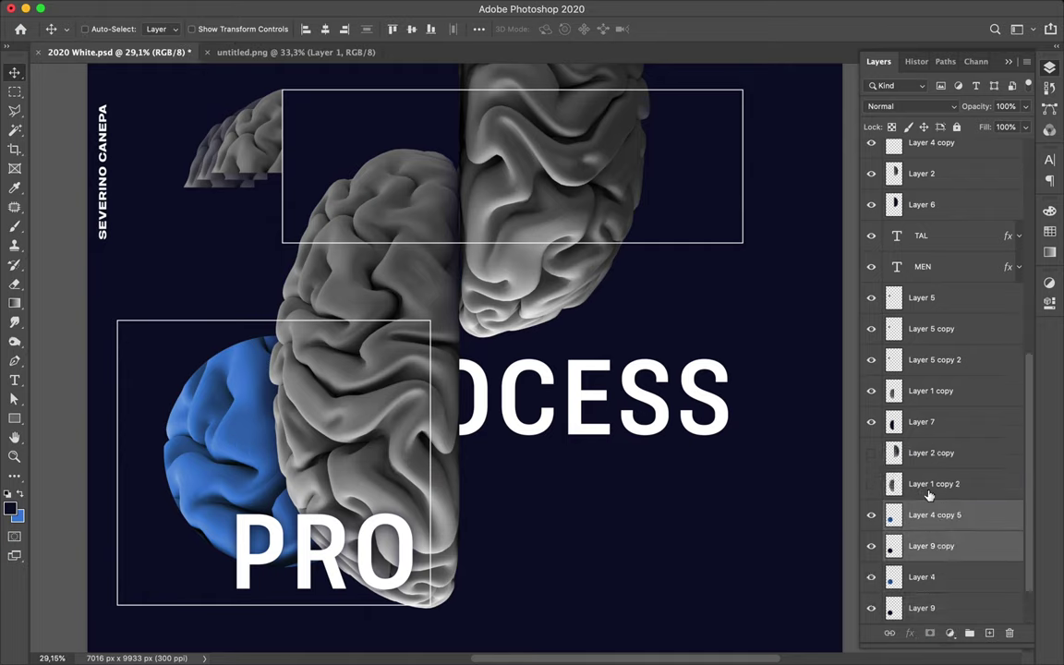
drag(194, 484, 222, 472)
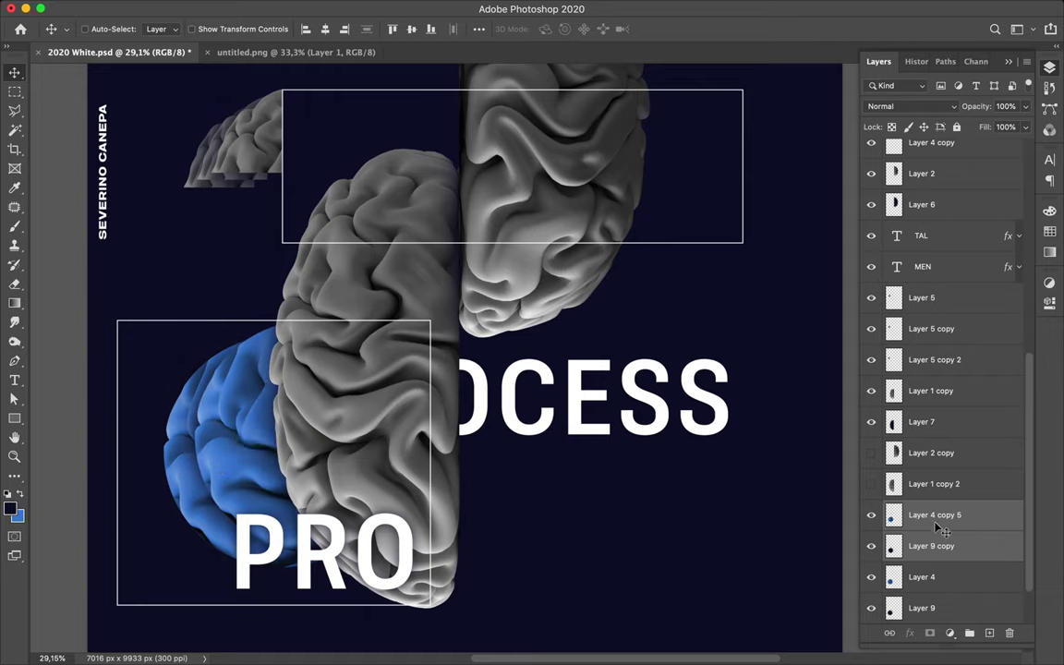
super+click(891, 518)
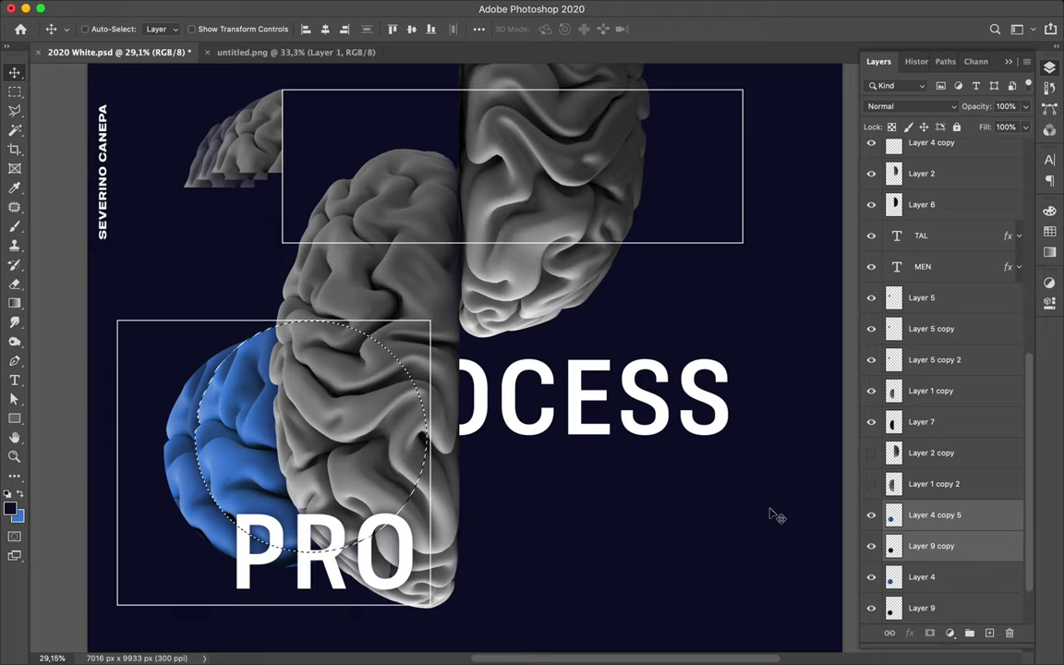
Select the PRO layer, undo a circular-selection mask, deselect, and add a fully visible layer mask
super+click(257, 570)
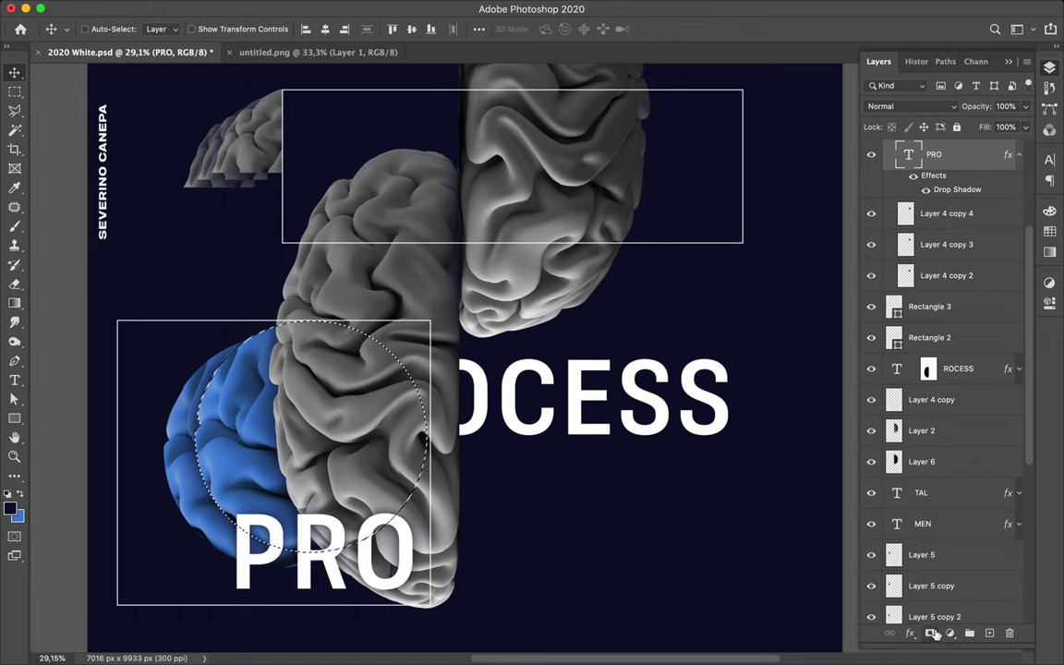
click(931, 632)
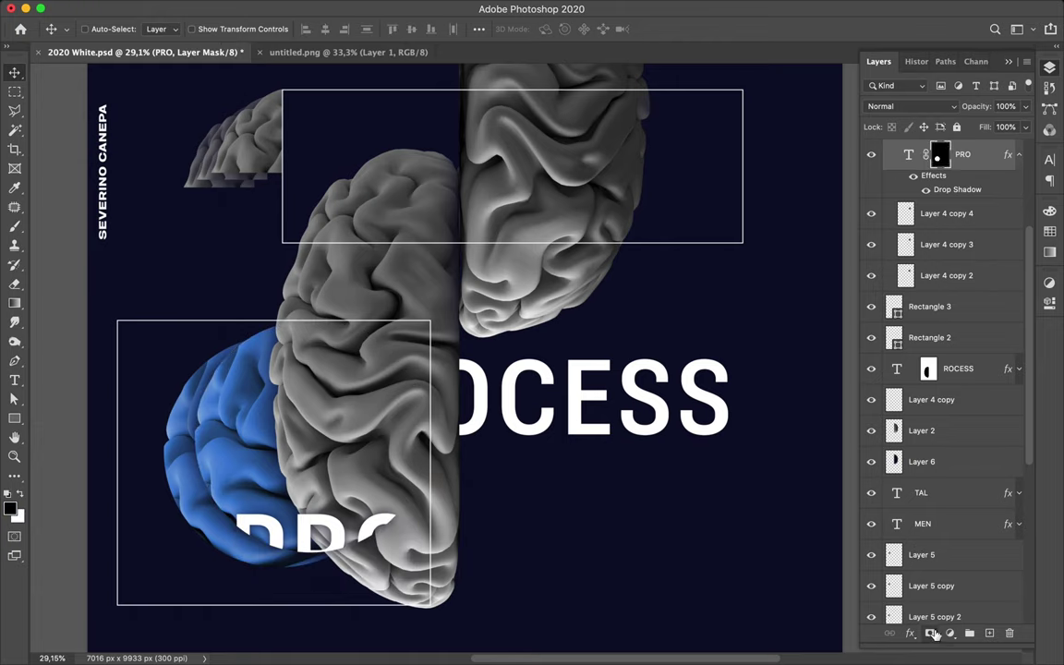
key(super+z)
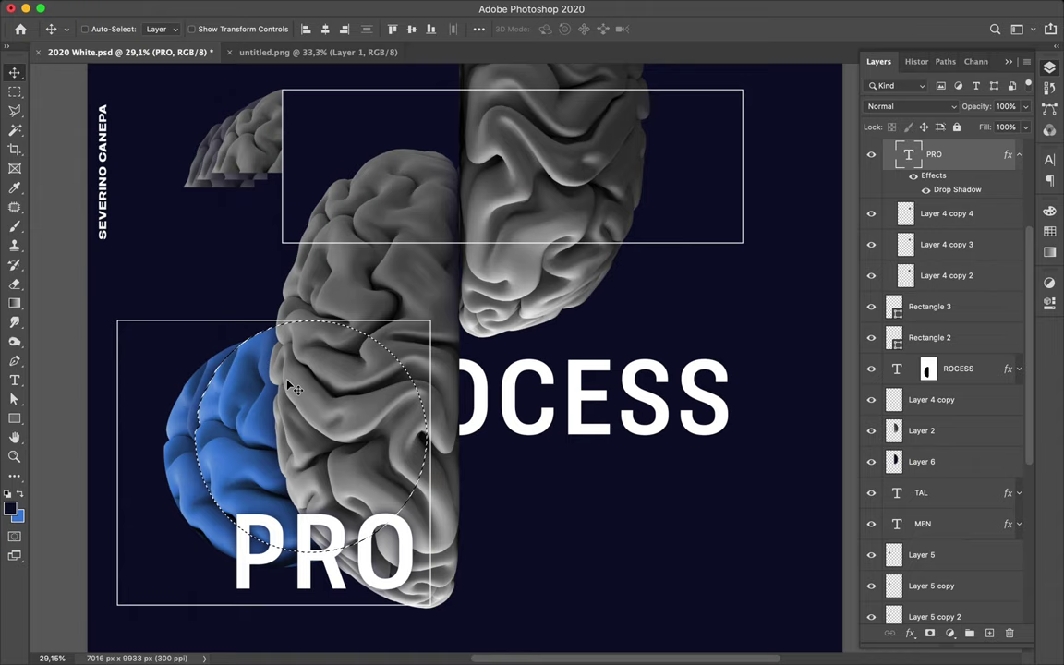
key(m)
key(super+d)
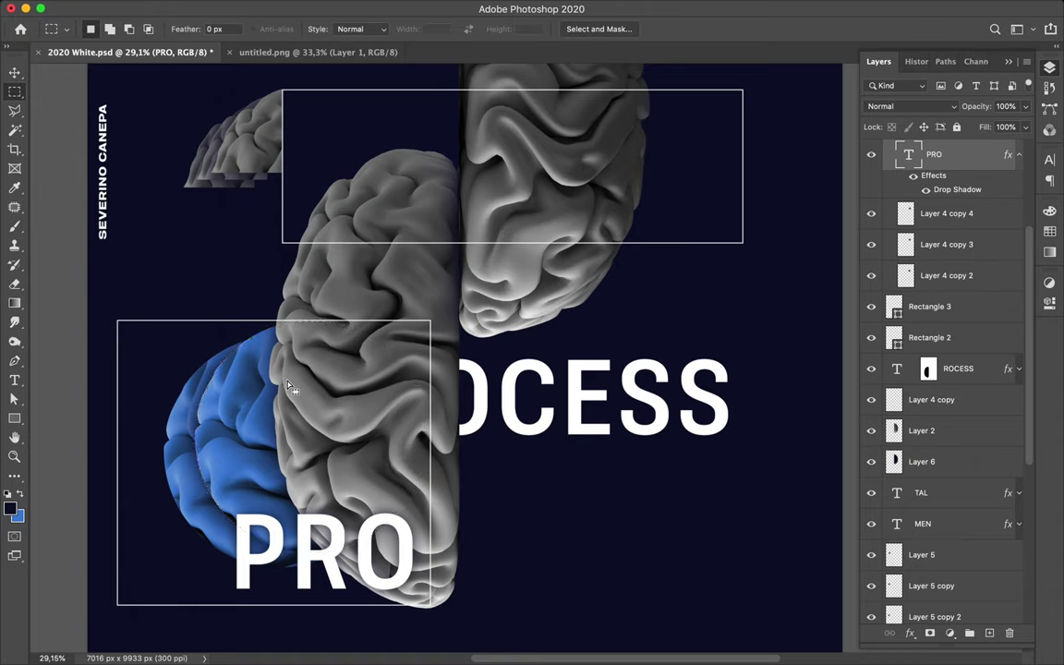
click(931, 632)
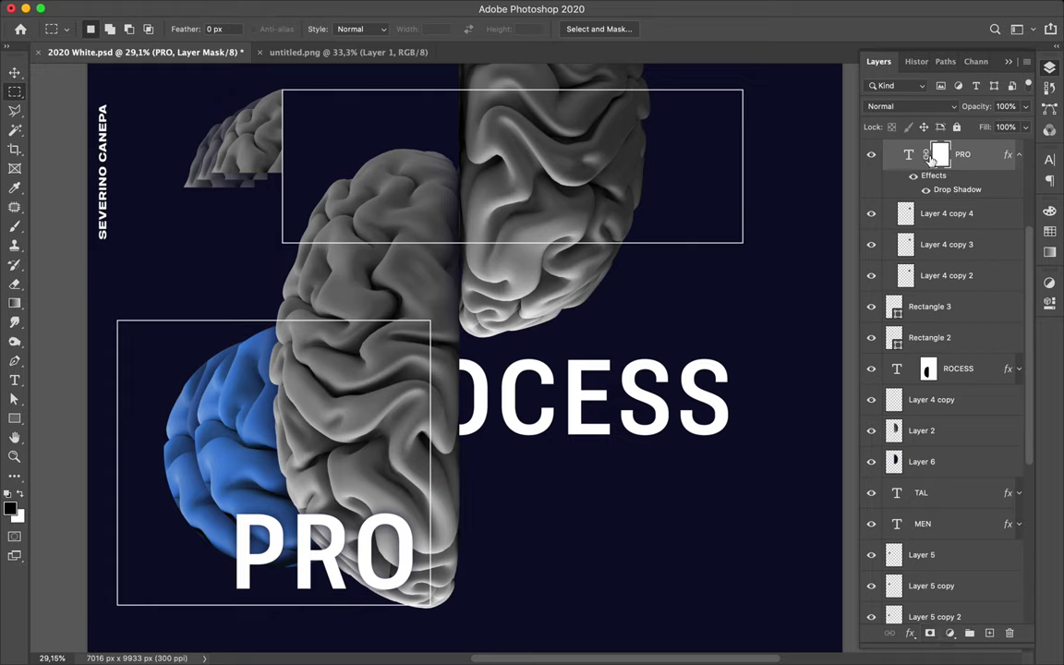
Load the copied blue blob's circular outline as a selection and undo a trial brush hole
key(v)
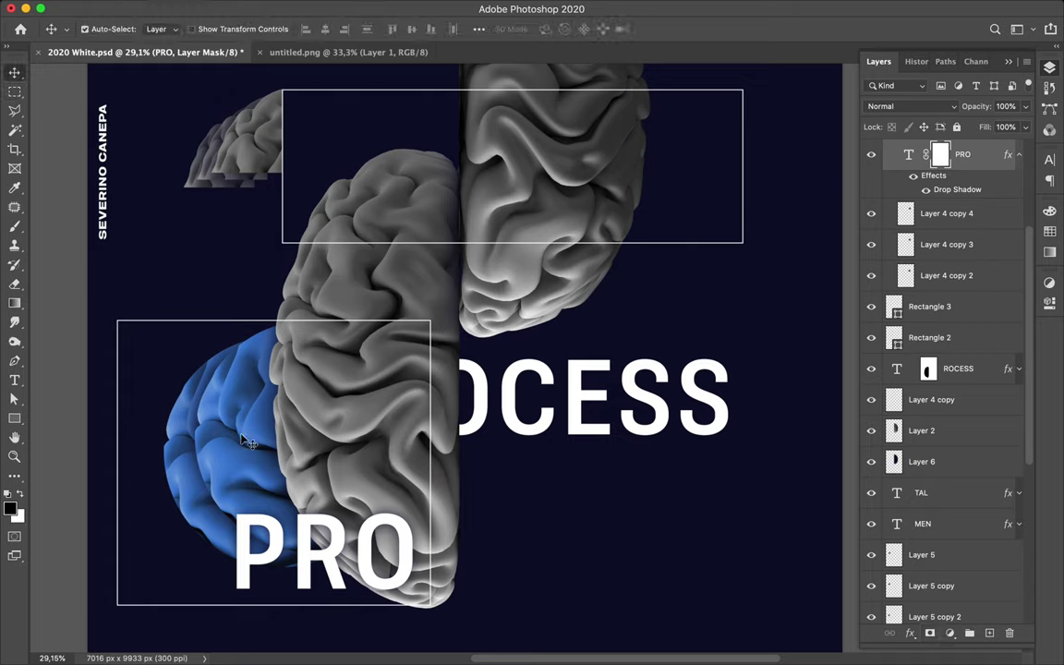
click(245, 442)
super+click(893, 611)
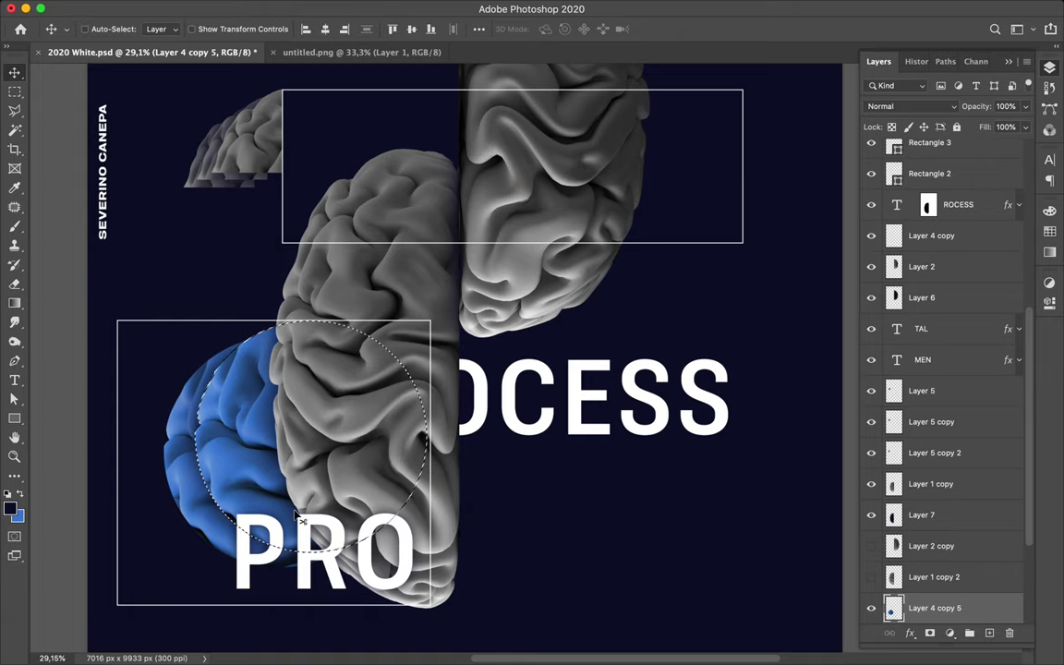
key(b)
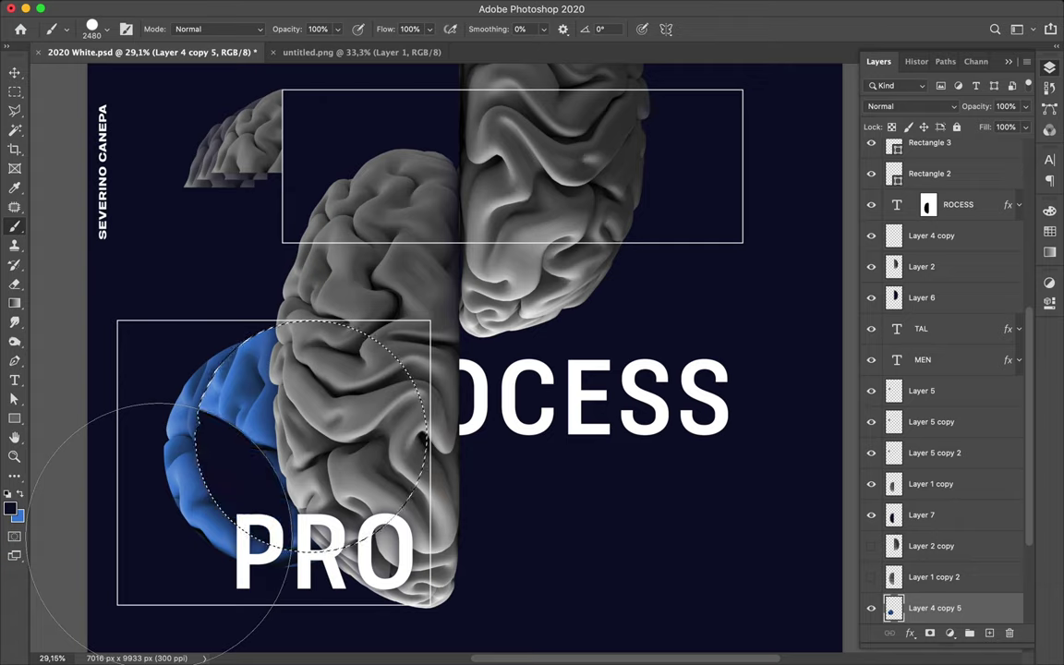
key(ctrl+z)
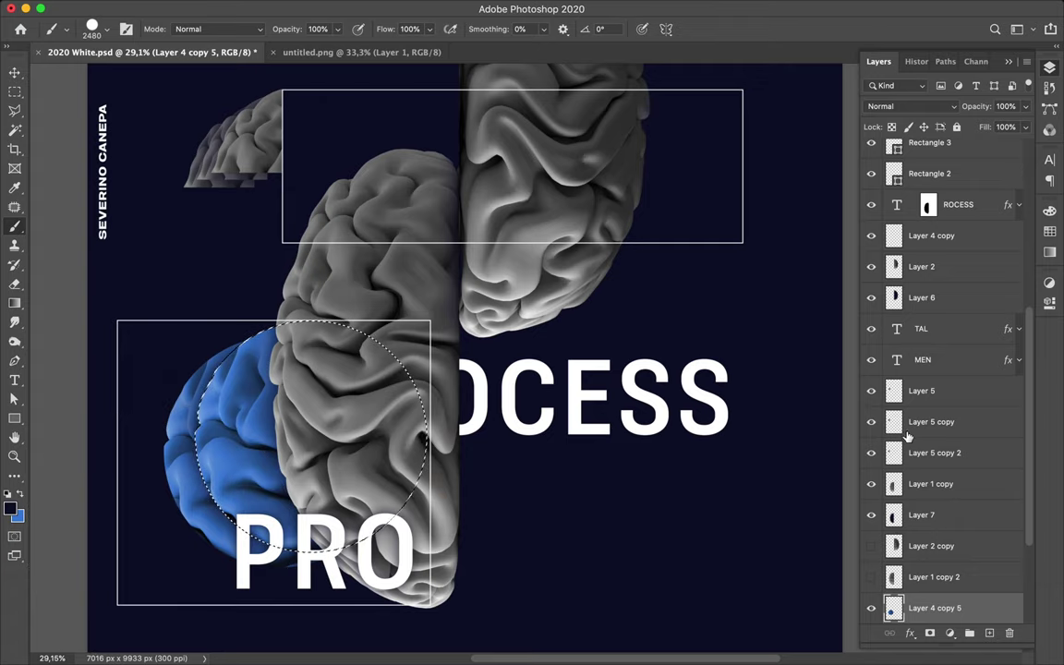
Target PRO's layer mask so it hides the drop shadow over the lower blue blob
scroll(913, 274, up, 8)
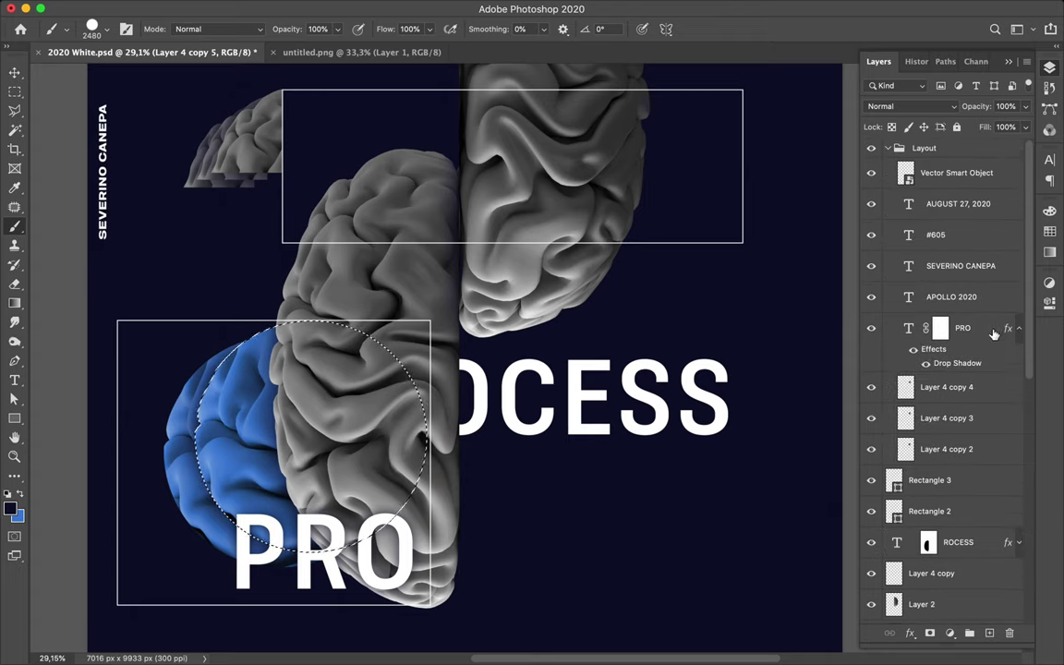
click(941, 330)
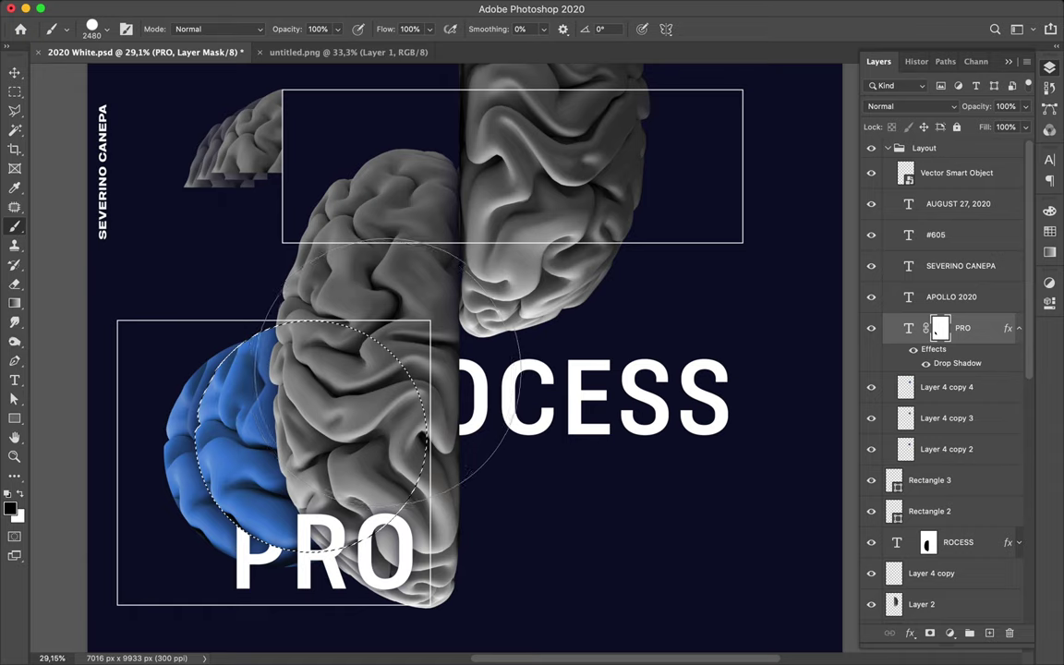
key(m)
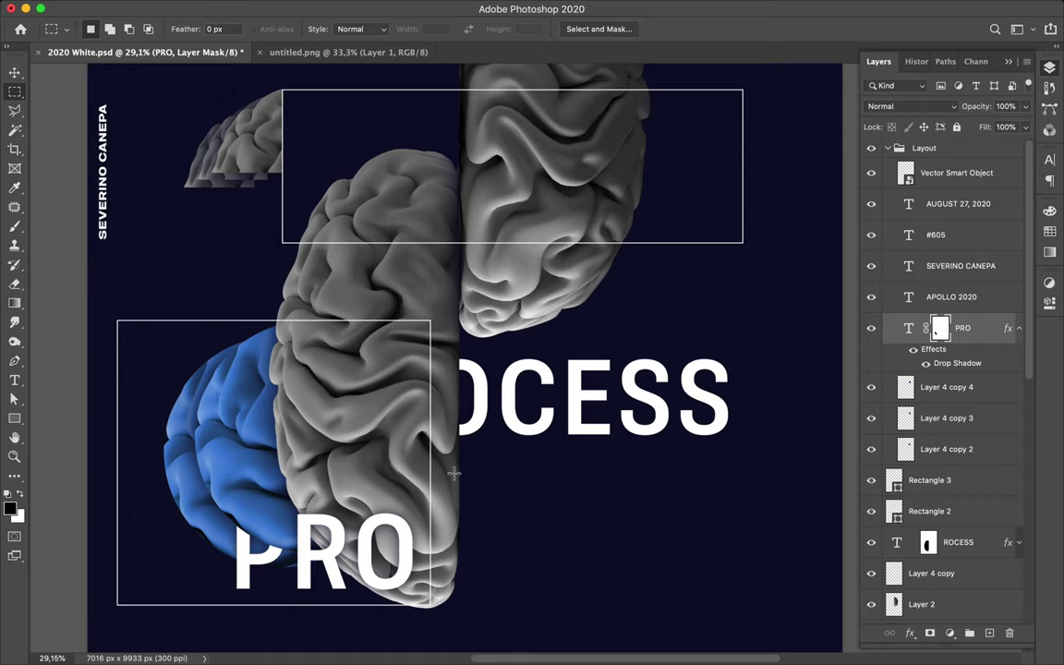
scroll(914, 471, down, 5)
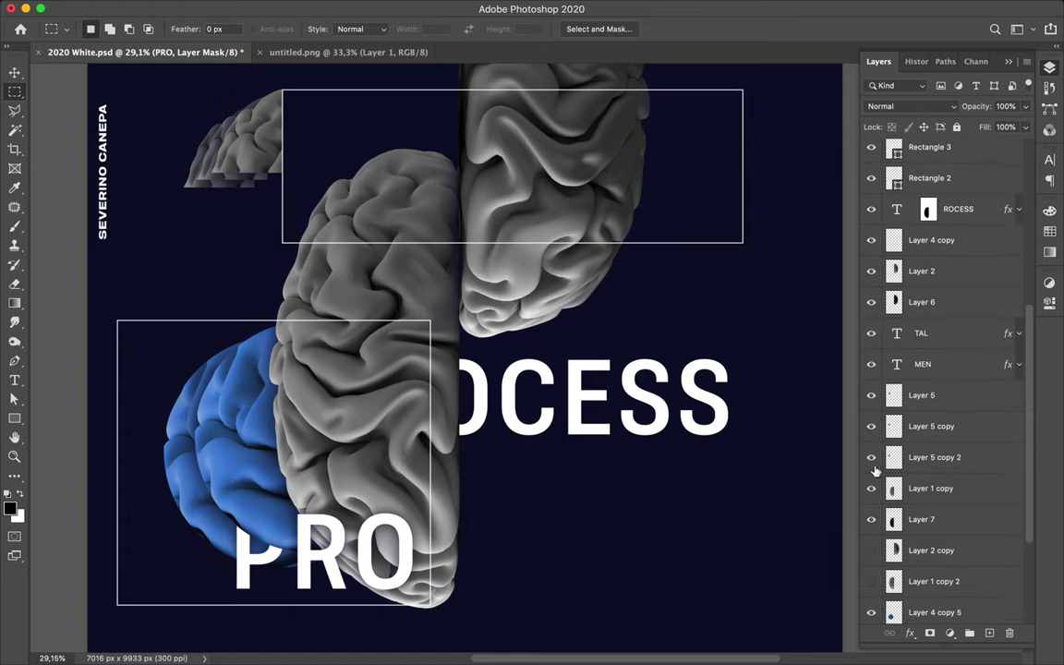
key(v)
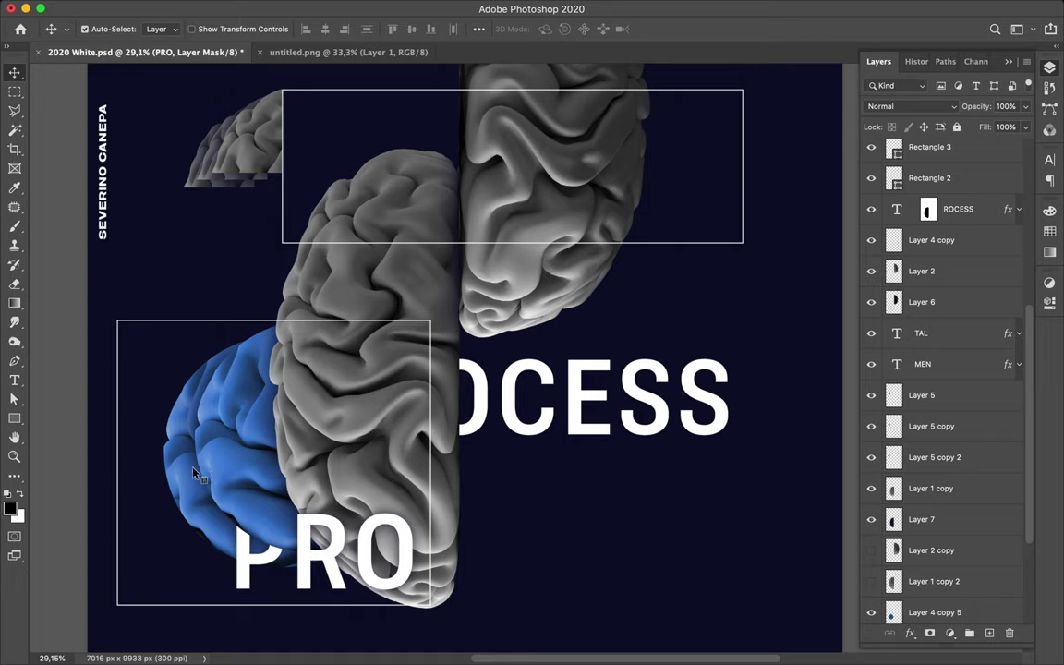
Duplicate Layer 9 above PRO and clip the dark copy to the PRO headline
alt+click(194, 473)
drag(960, 615, 946, 319)
key(super)
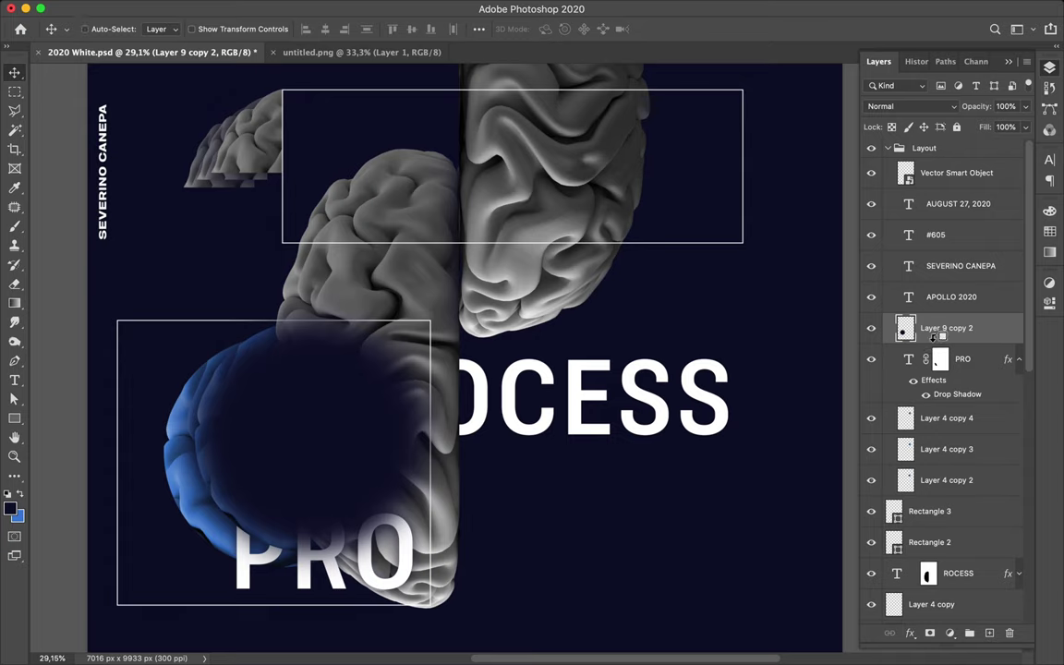
alt+click(933, 338)
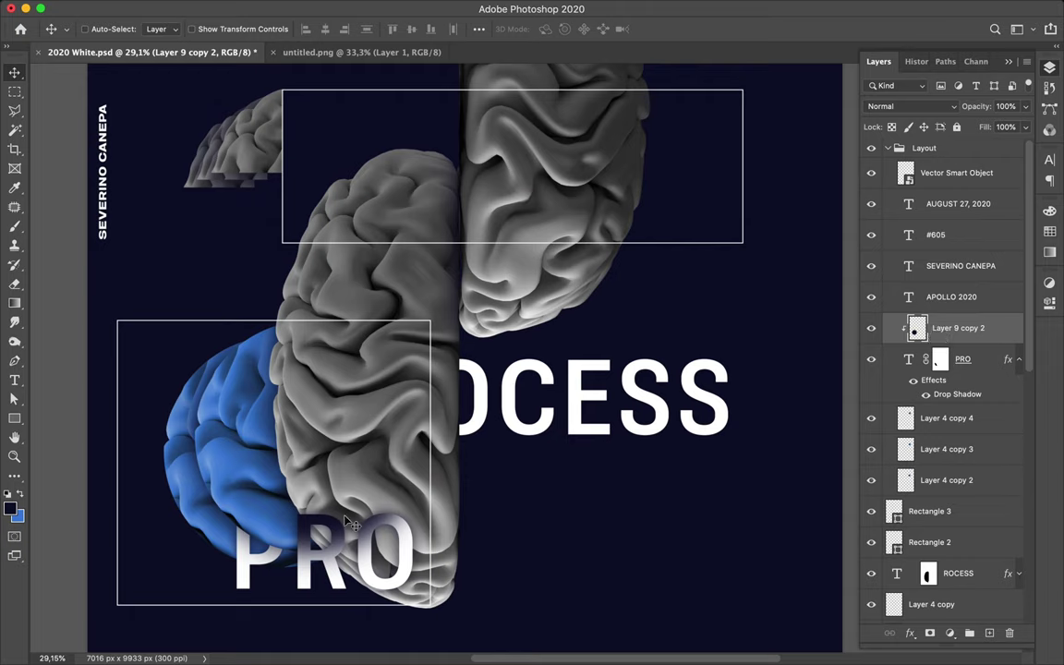
Erase the clipped shading over the R and O of PRO
key(e)
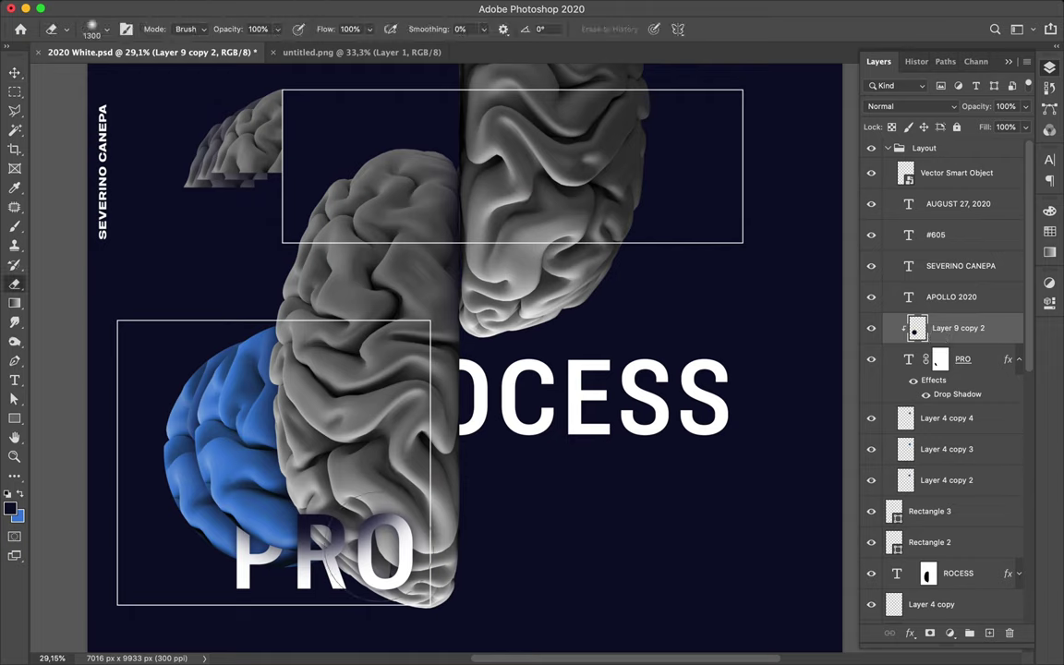
mouse_move(373, 550)
mouse_down()
mouse_move(296, 517)
mouse_move(344, 554)
mouse_up()
drag(349, 531, 357, 536)
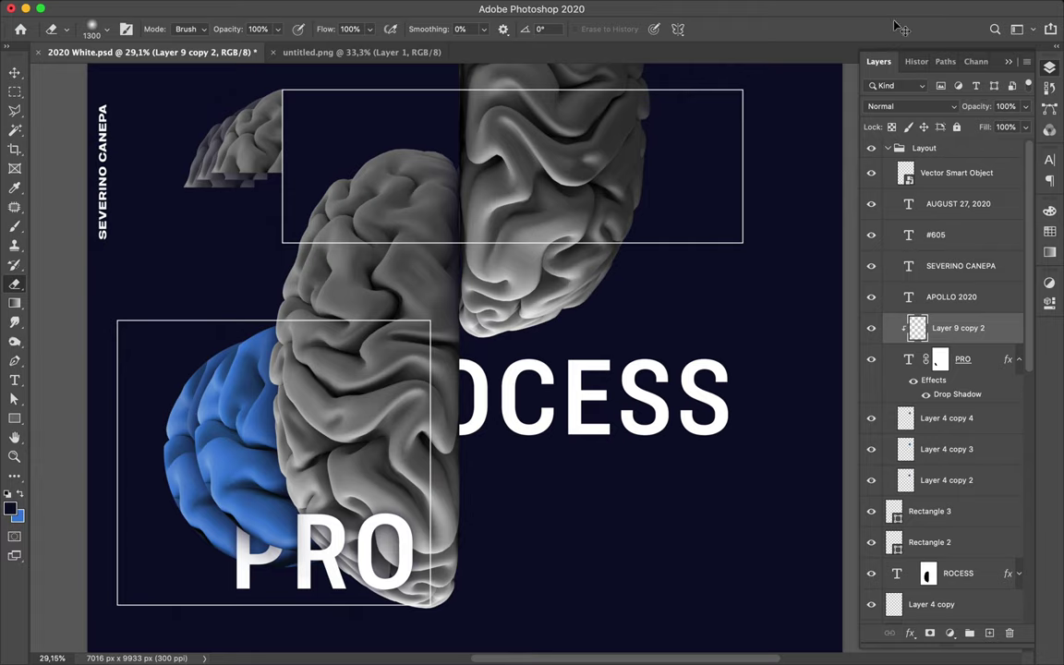
Revert History to Create Clipping Mask and keep Layer 9 copy 2 as the working layer
click(916, 60)
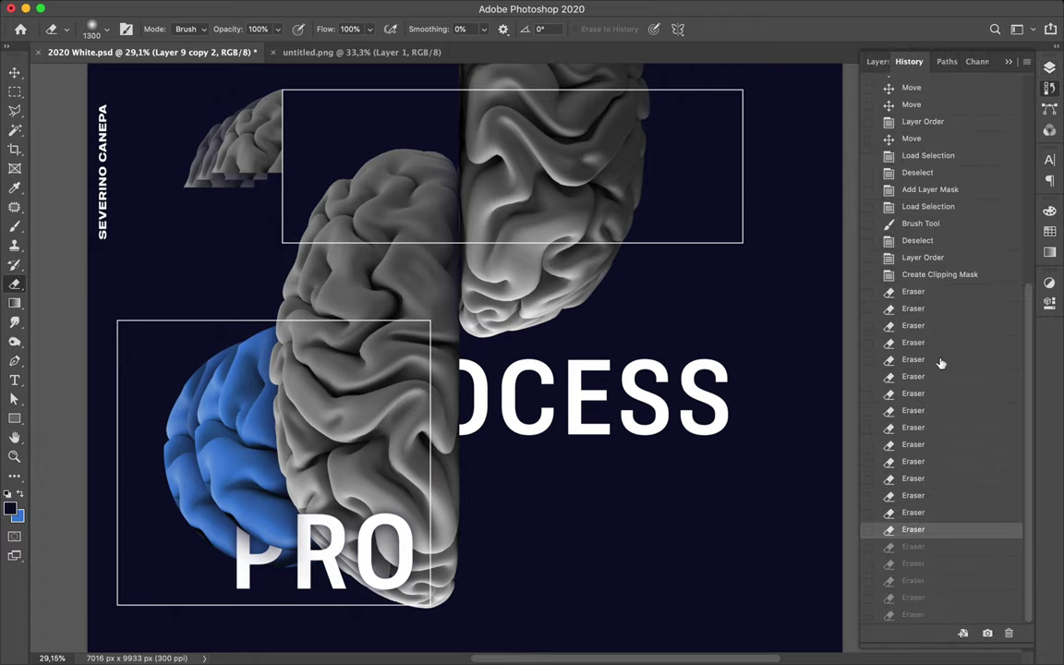
click(920, 292)
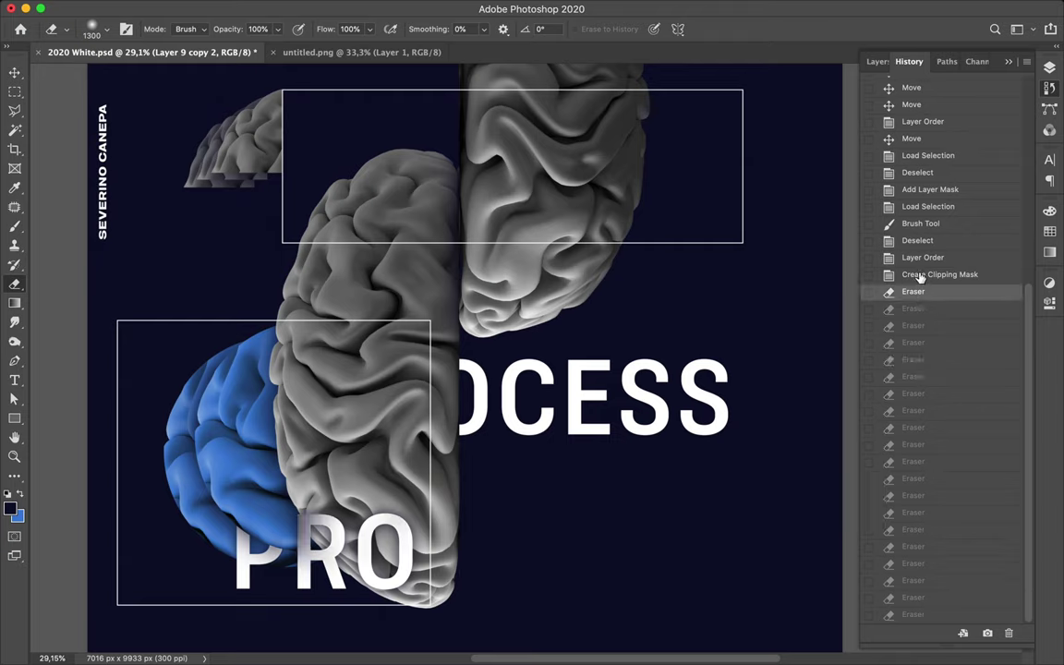
click(920, 275)
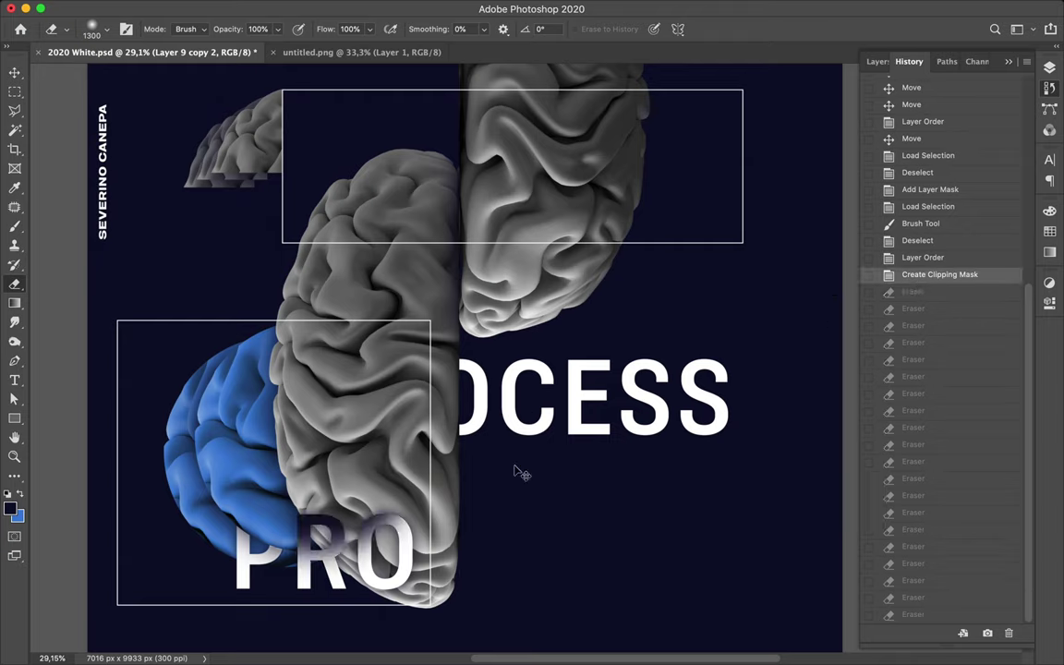
key(v)
right_click(352, 534)
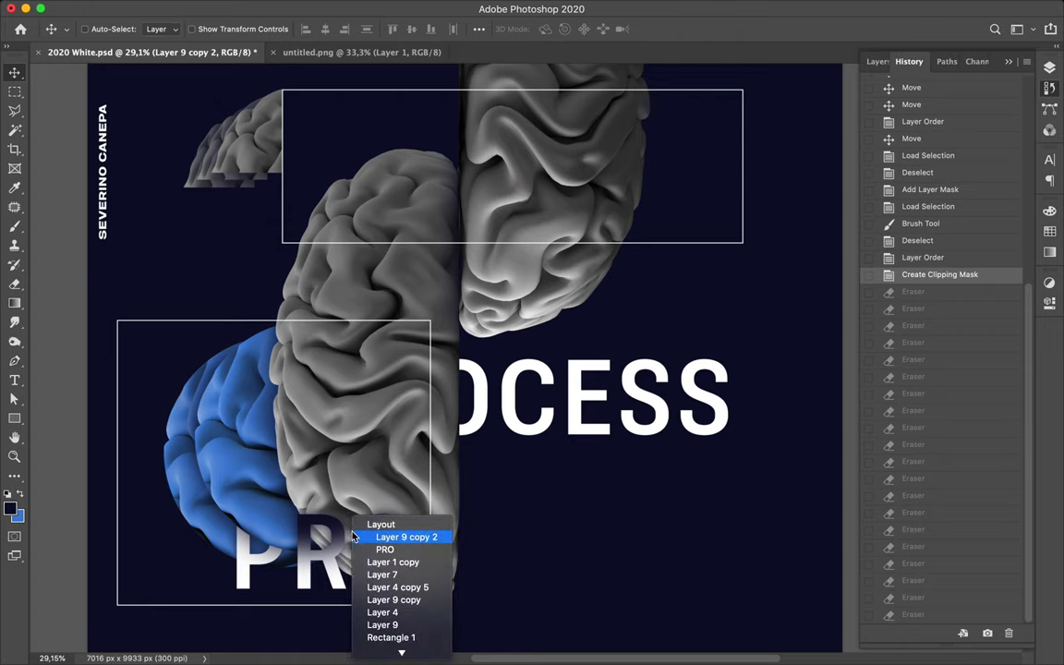
click(354, 536)
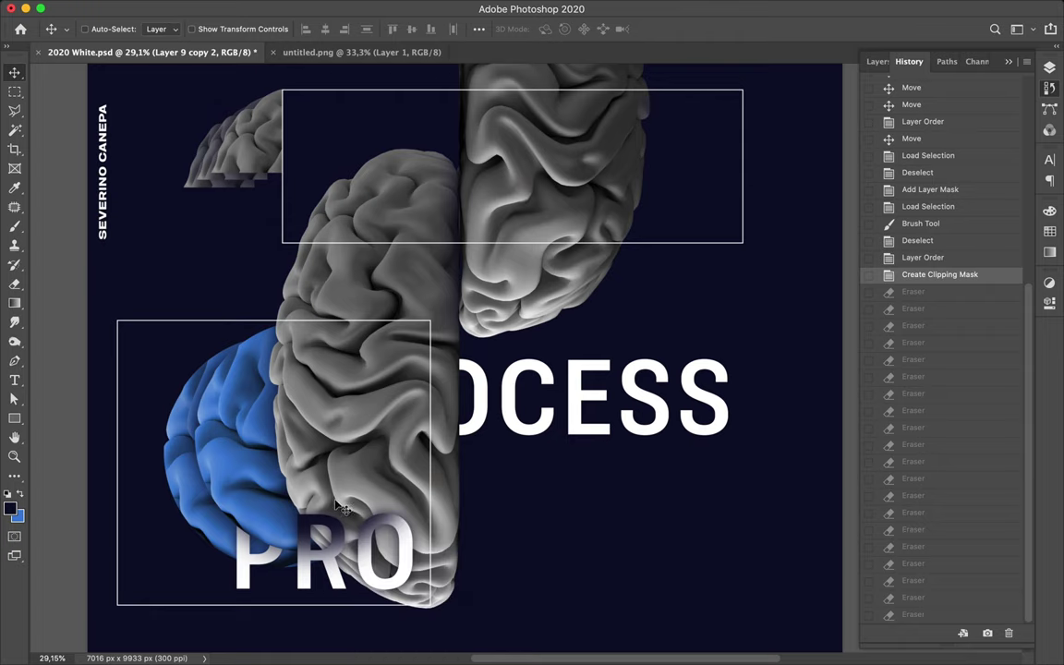
right_click(326, 500)
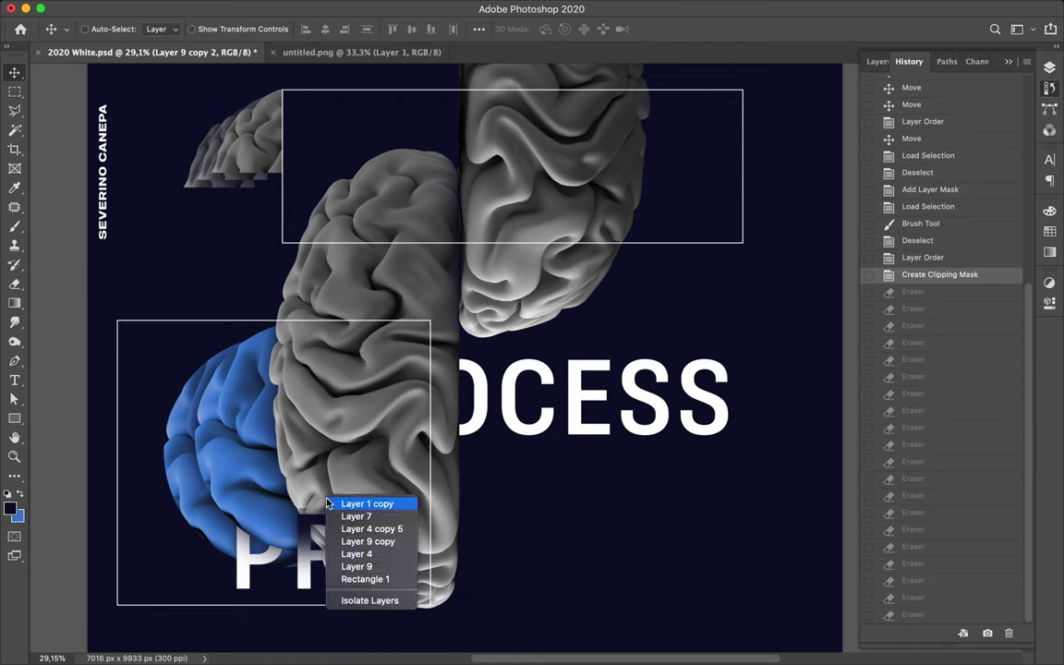
click(326, 497)
Pick a Hard Round brush tip, test a stroke over the brain, and undo it
key(b)
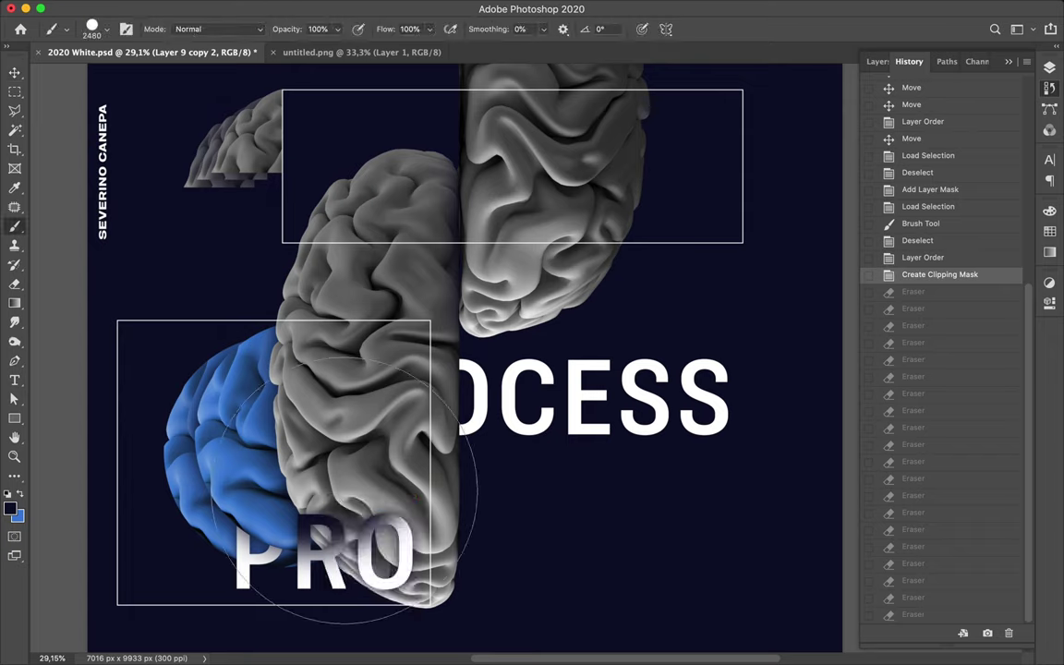
right_click(377, 496)
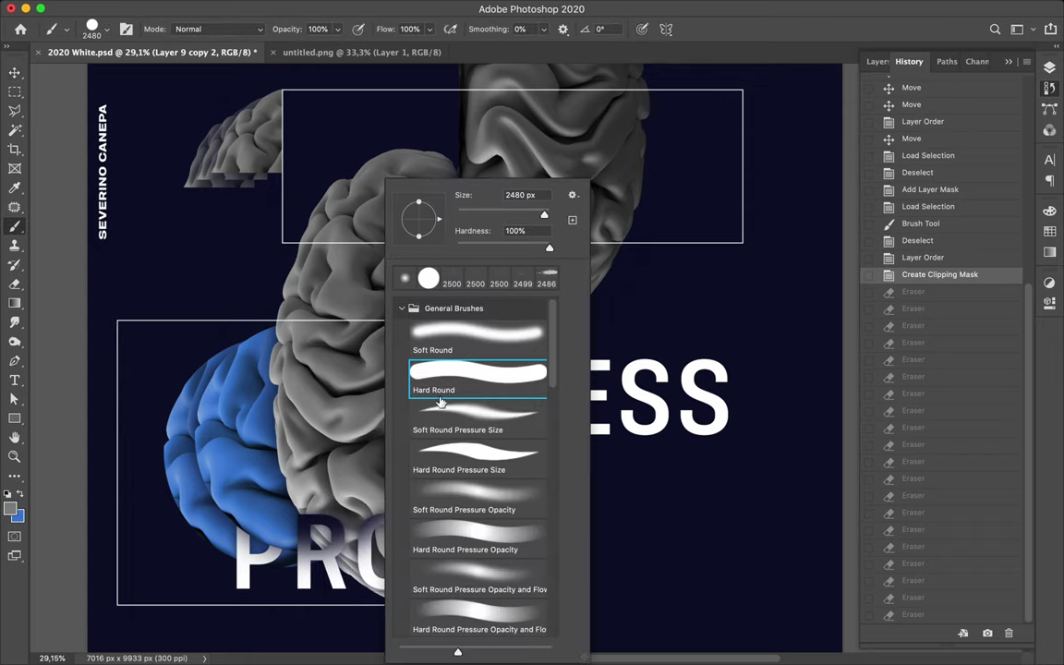
click(490, 390)
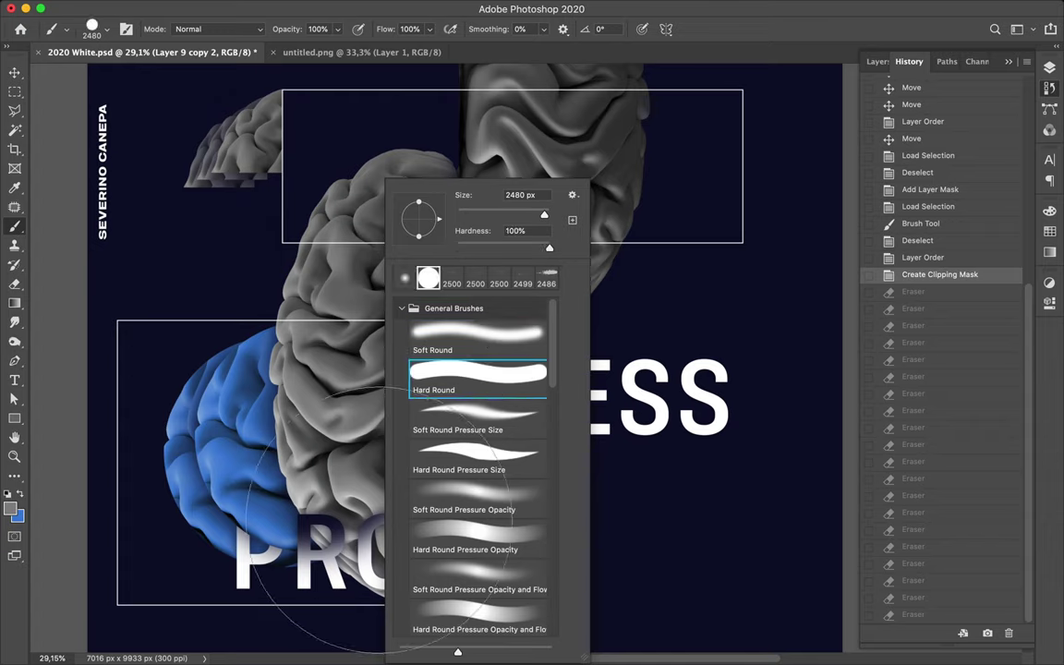
click(314, 369)
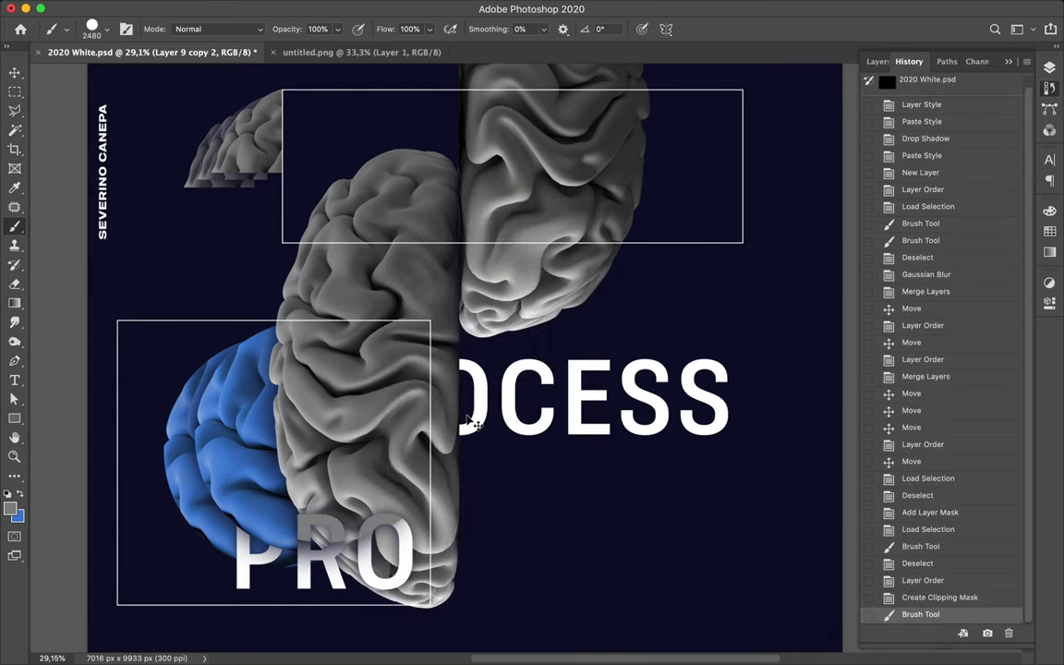
key(super+z)
Erase the remaining dark shading from PRO with a hard-edged 1300 px eraser
key(e)
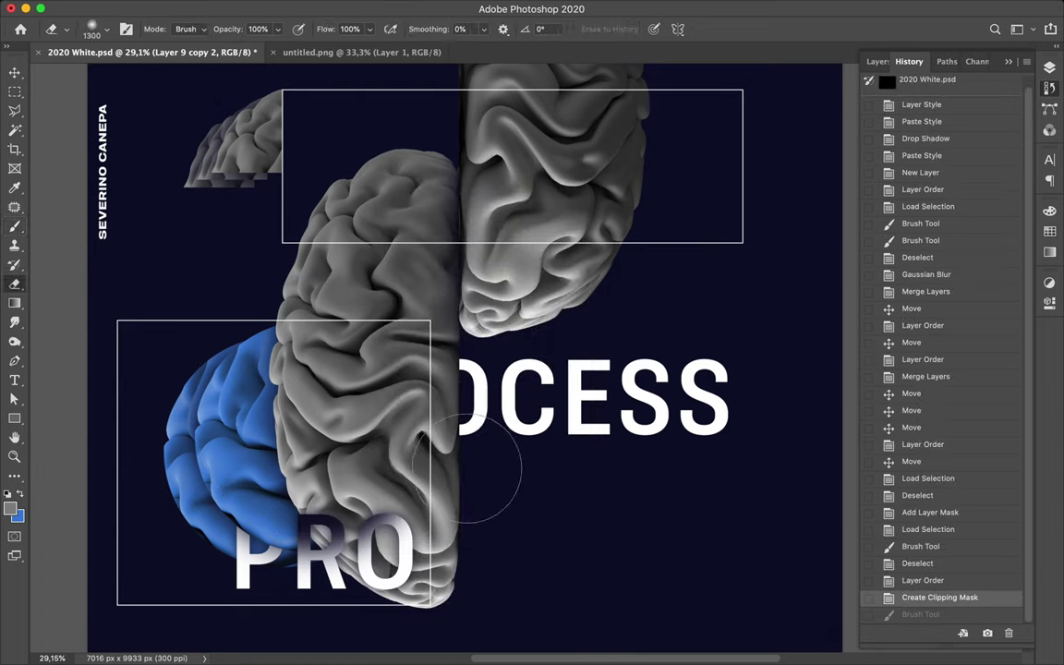
right_click(349, 445)
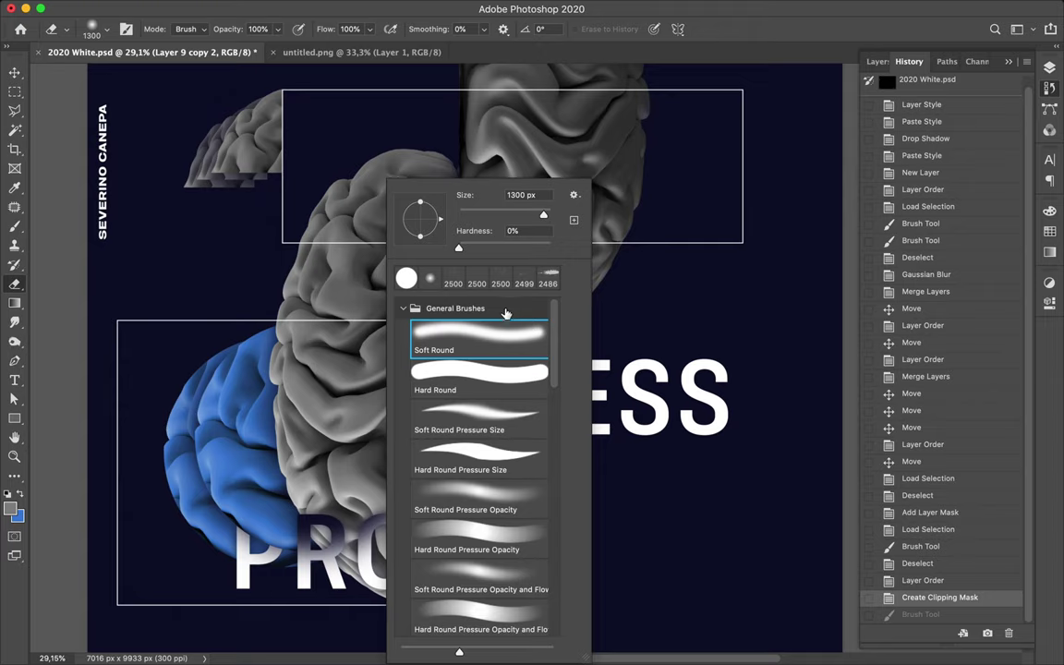
click(464, 369)
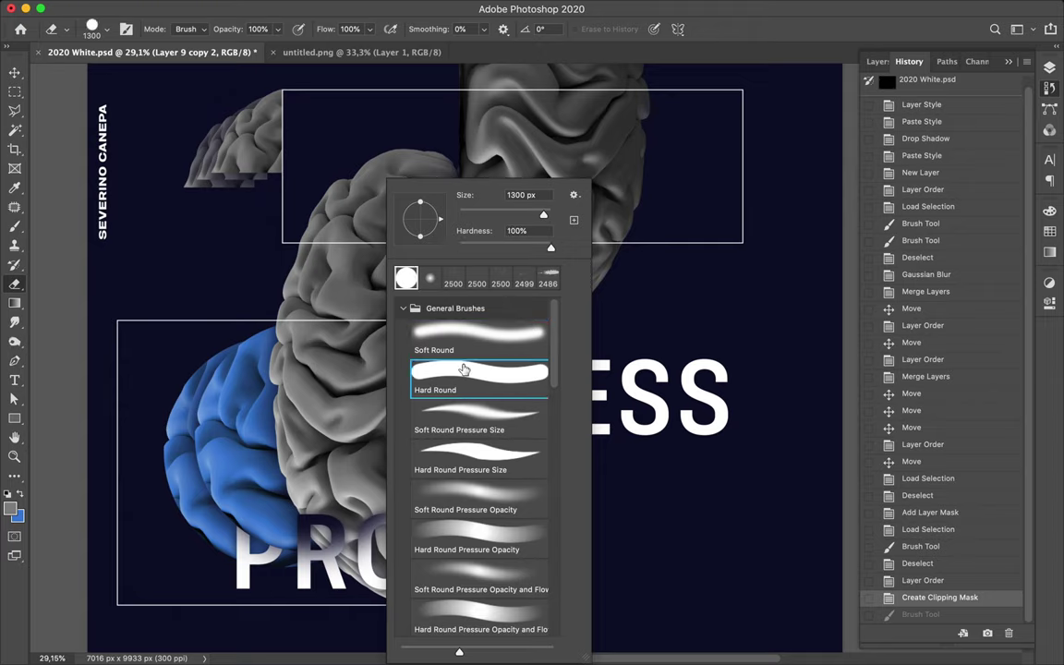
click(362, 537)
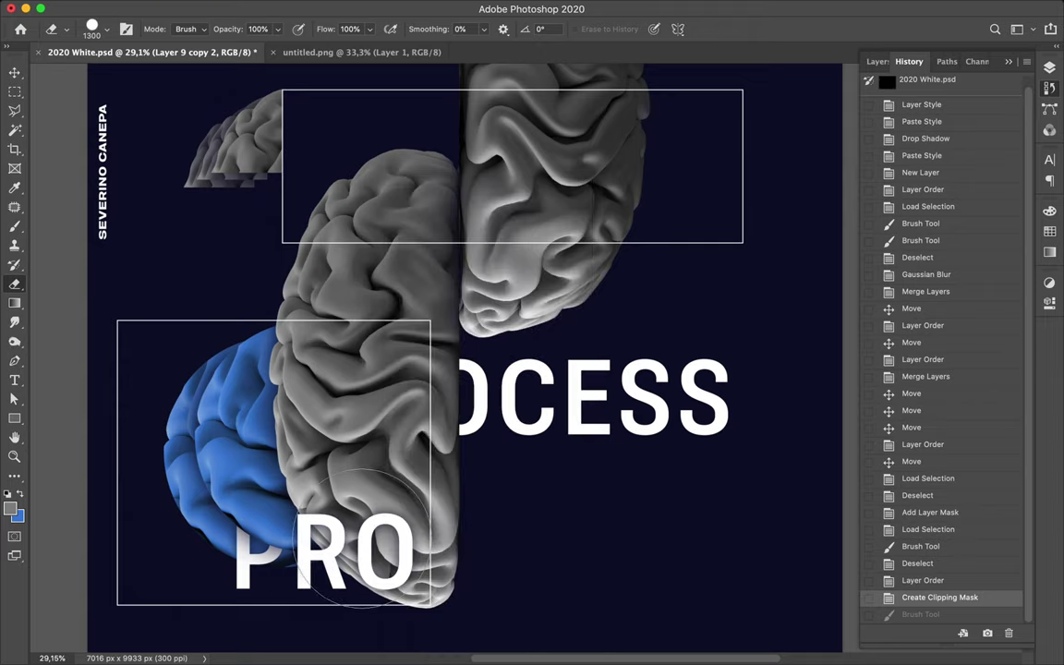
mouse_move(362, 538)
mouse_down()
mouse_move(333, 535)
mouse_move(387, 555)
mouse_up()
key(m)
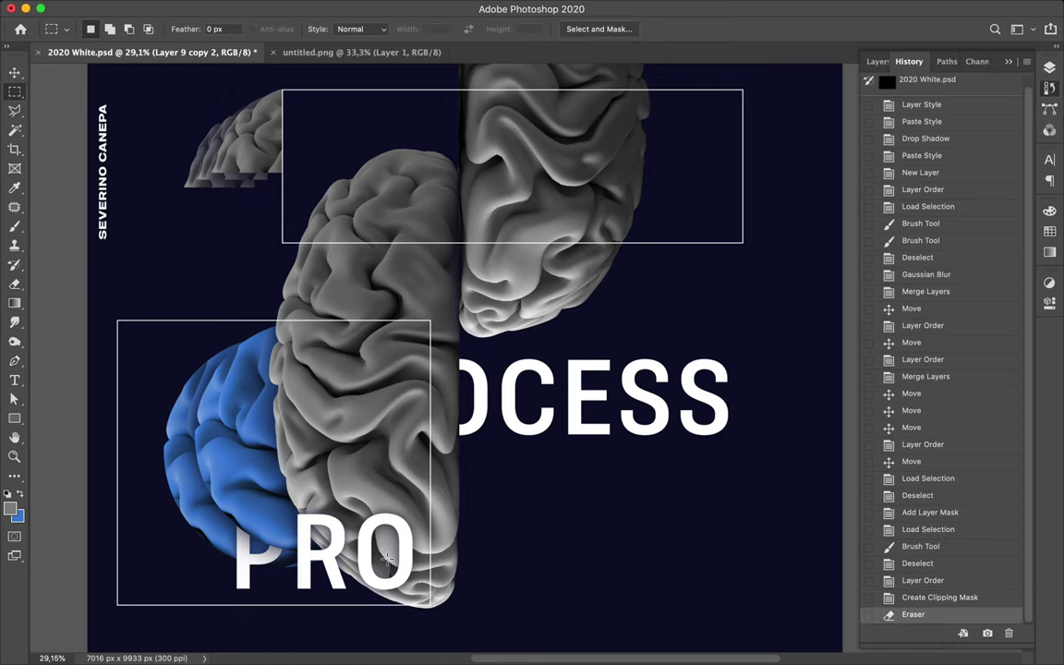
key(v)
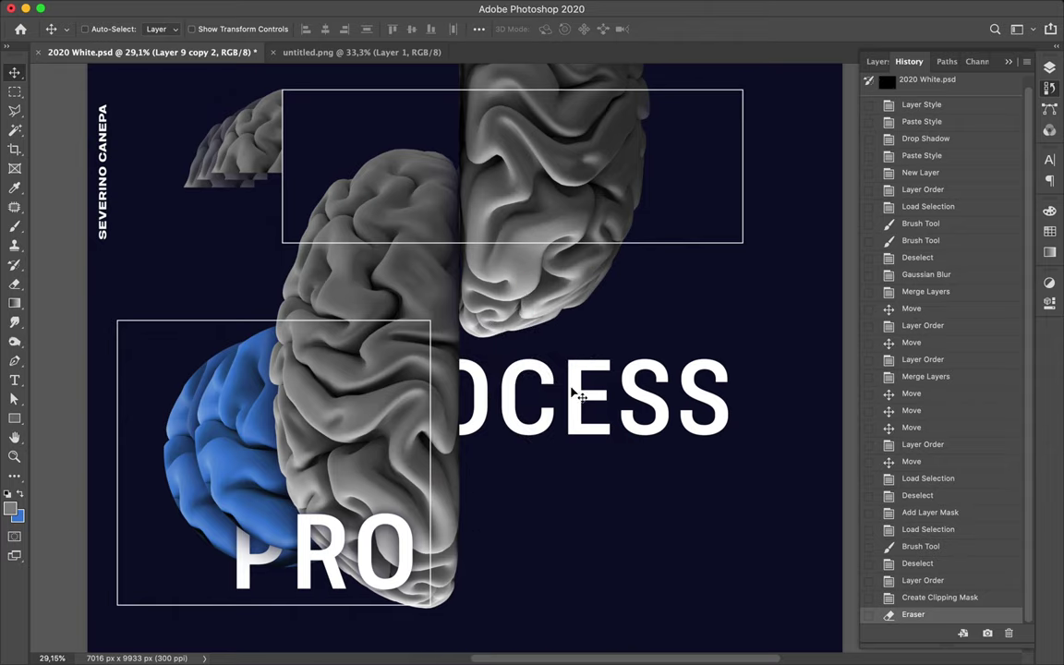
Fit the whole poster on screen and save it as 2020 White.psd
key(super+0)
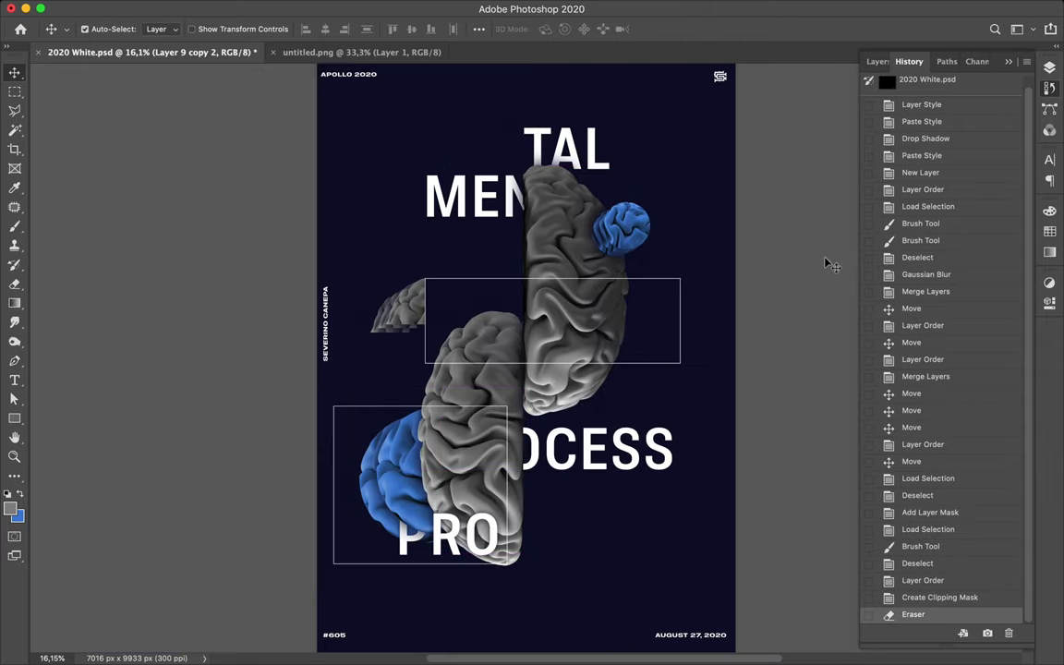
key(super+s)
click(770, 9)
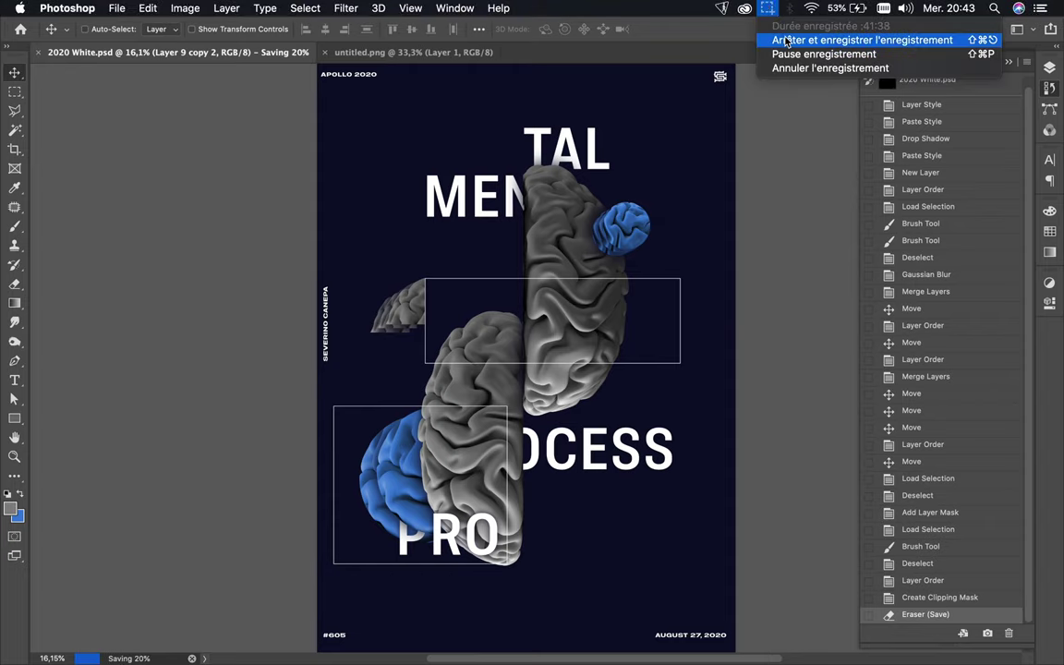
click(786, 41)
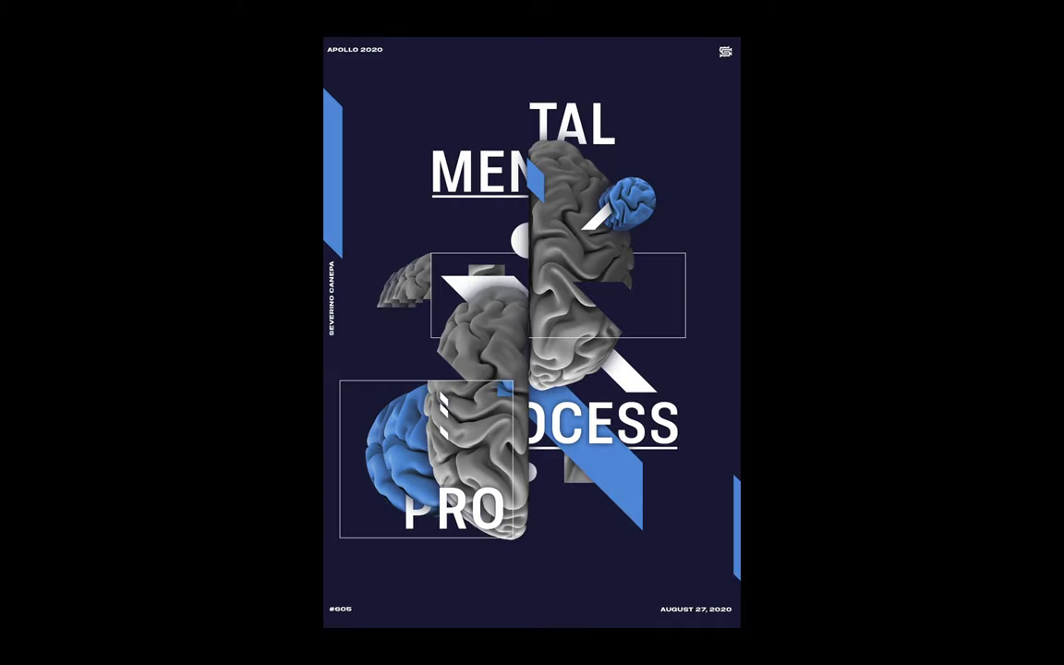